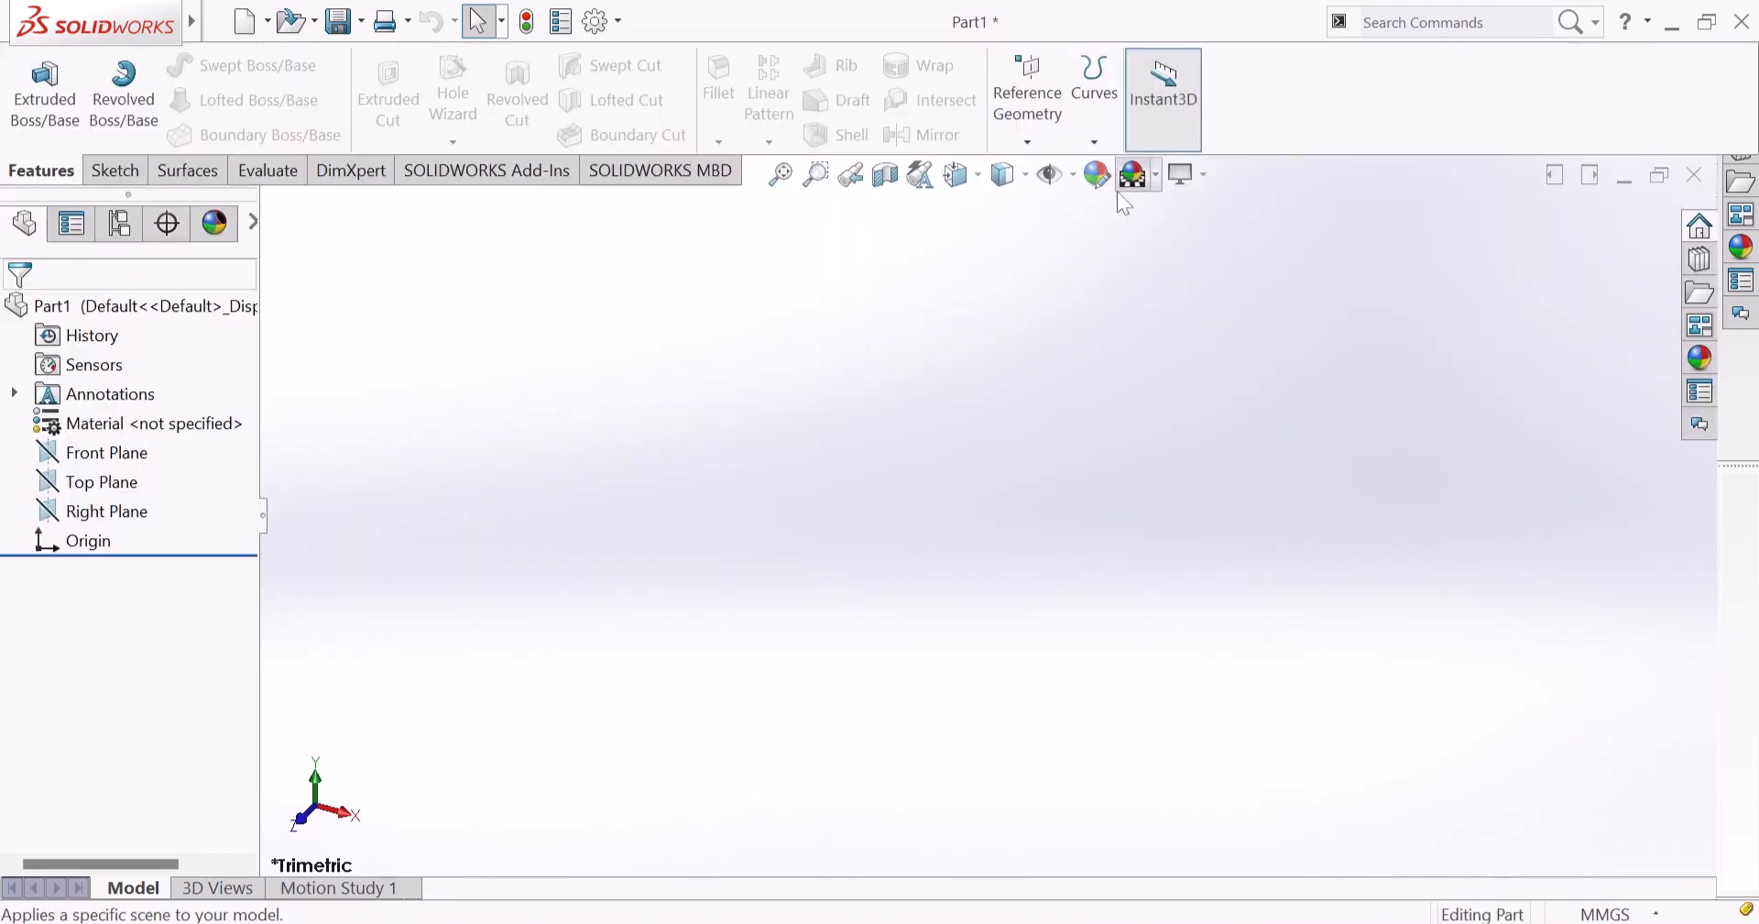
Switch the viewport scene to a plain white background and open a new sketch on the Right Plane.
click(1157, 176)
click(1151, 245)
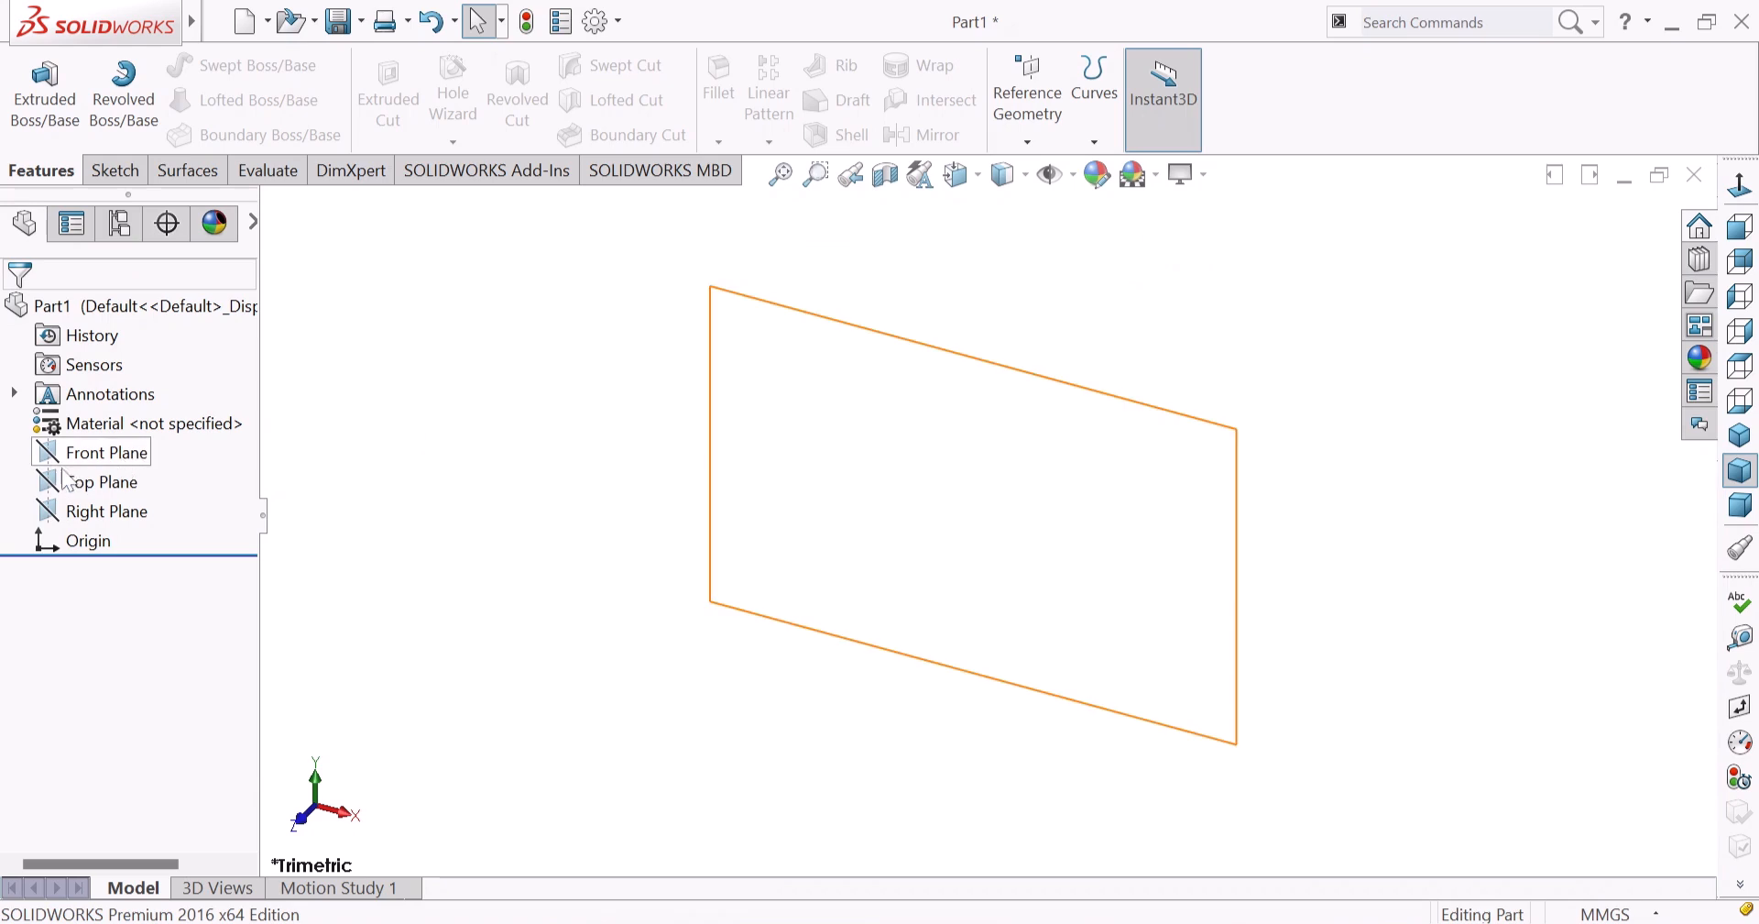
click(85, 524)
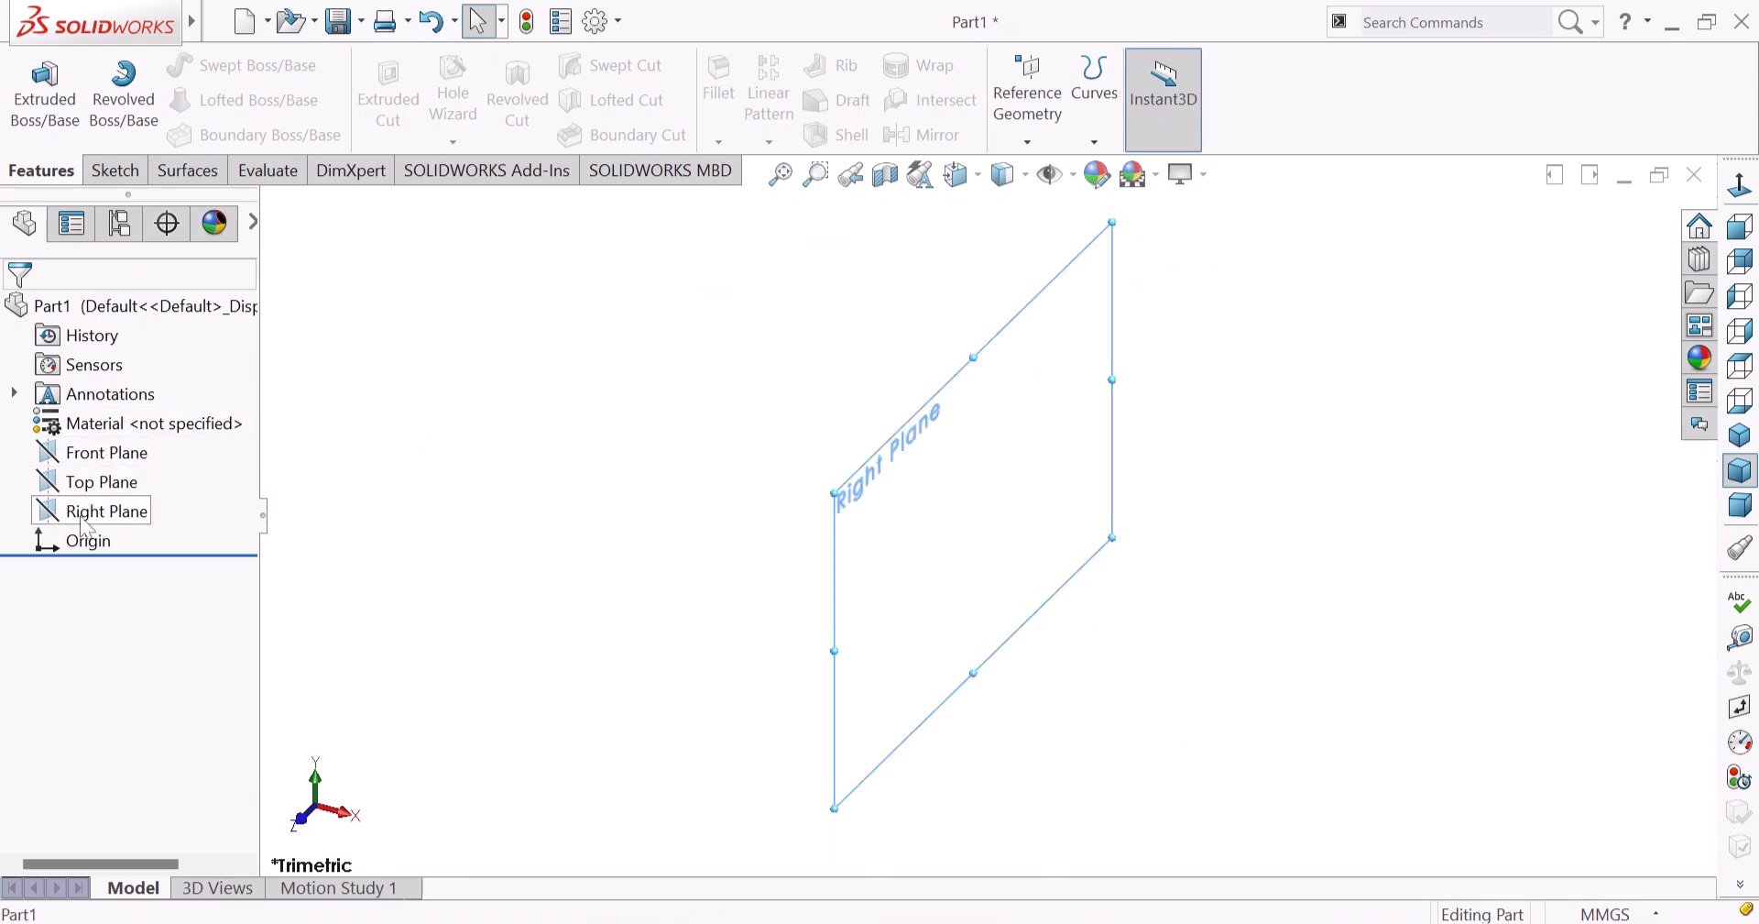
click(122, 484)
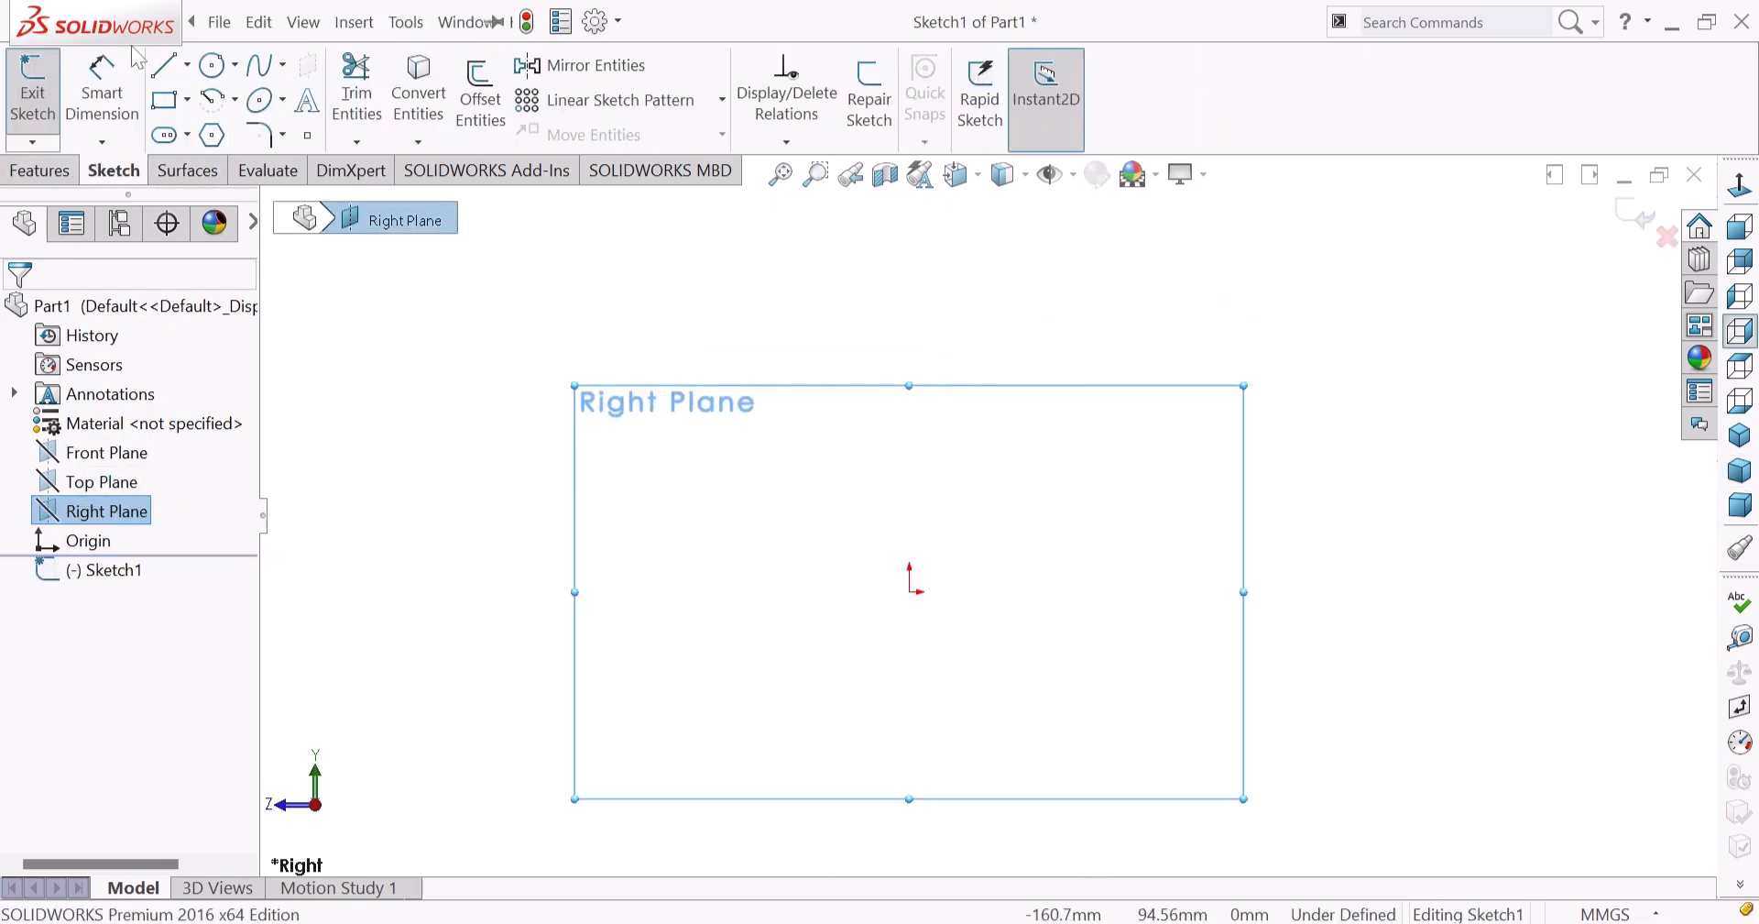
Draw connected lines from the origin: a horizontal base, an upright about 159 mm high, a shorter top line, a short drop and an inward line.
click(165, 65)
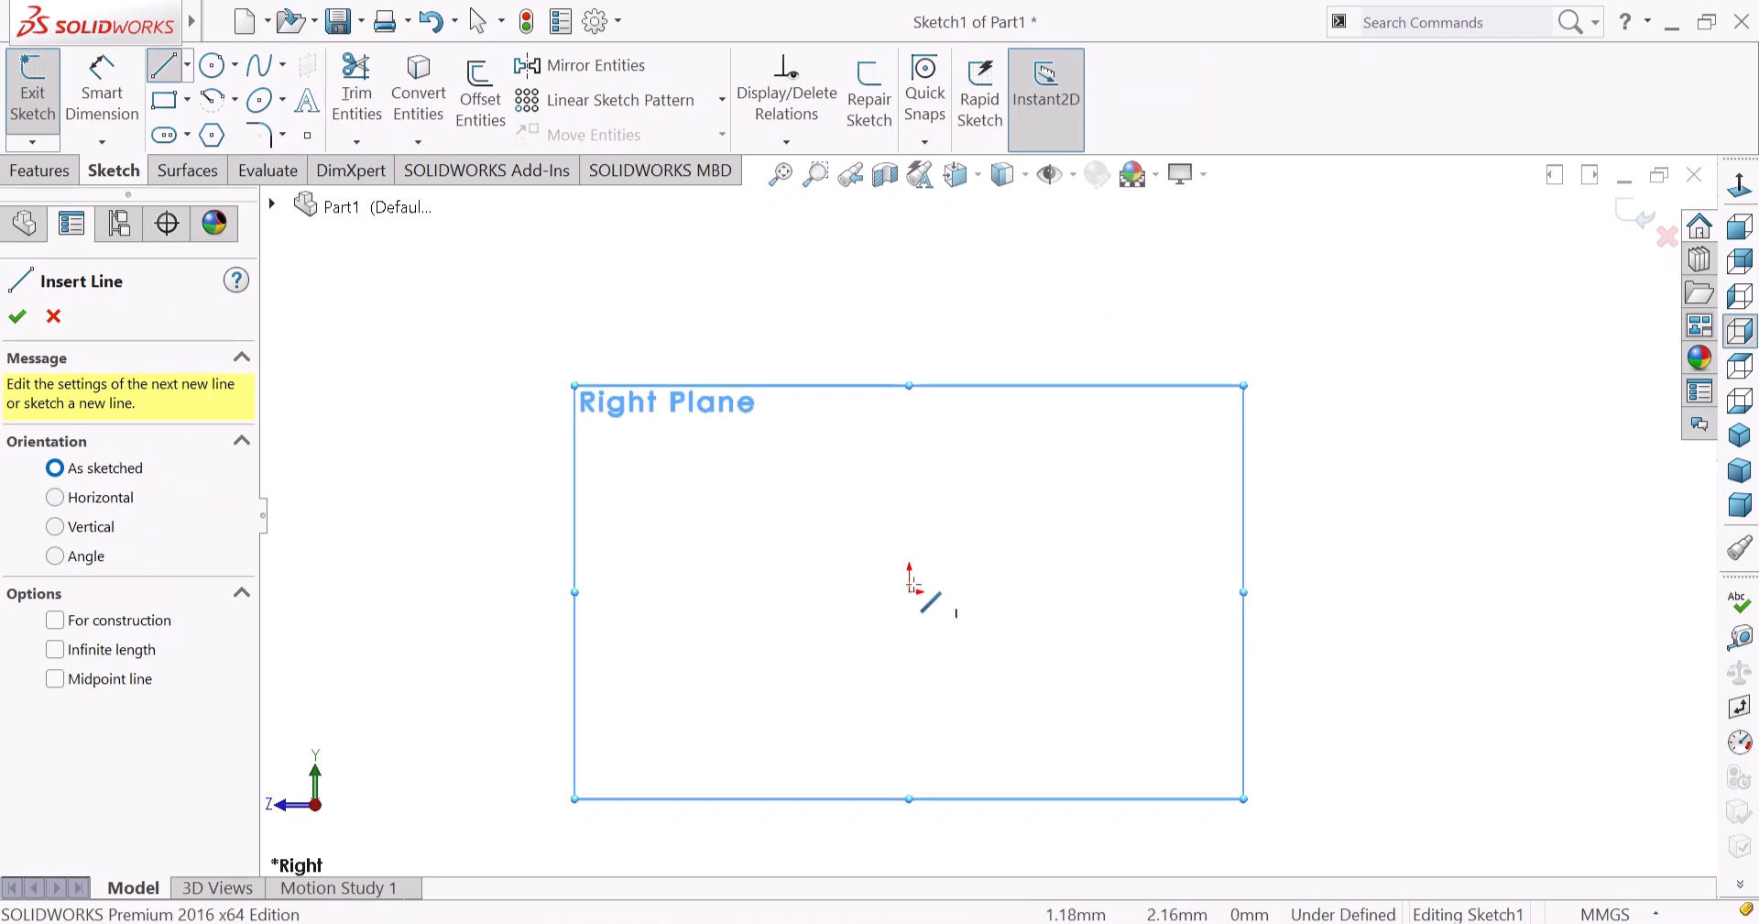
click(910, 591)
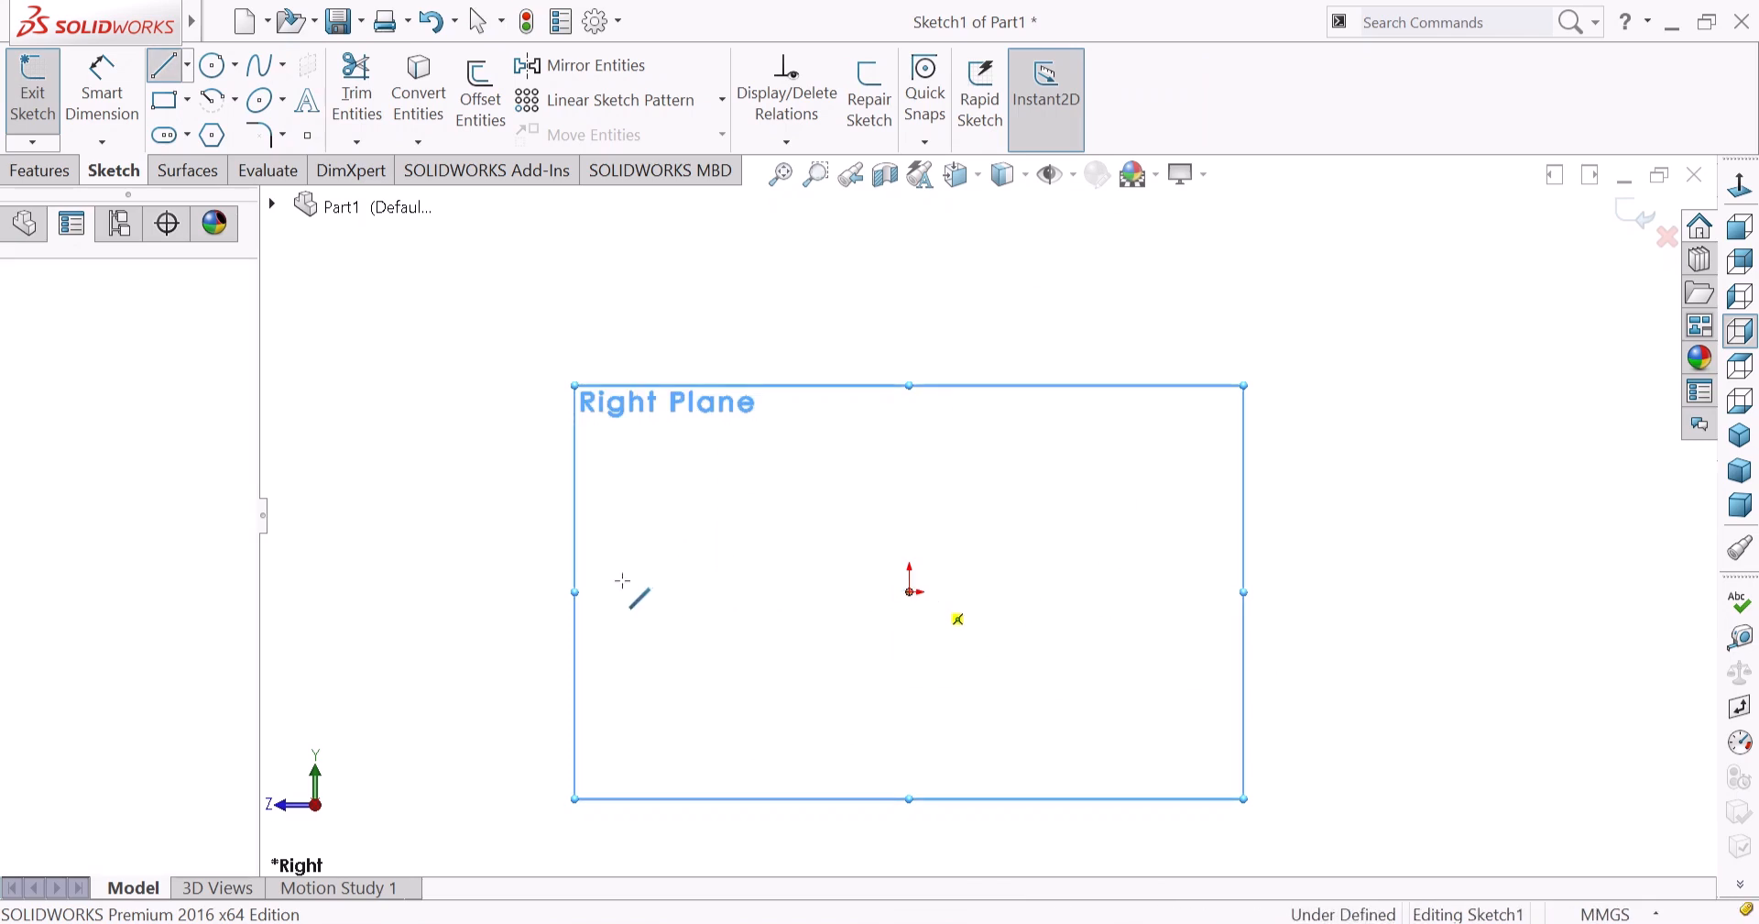
click(561, 588)
key(z)
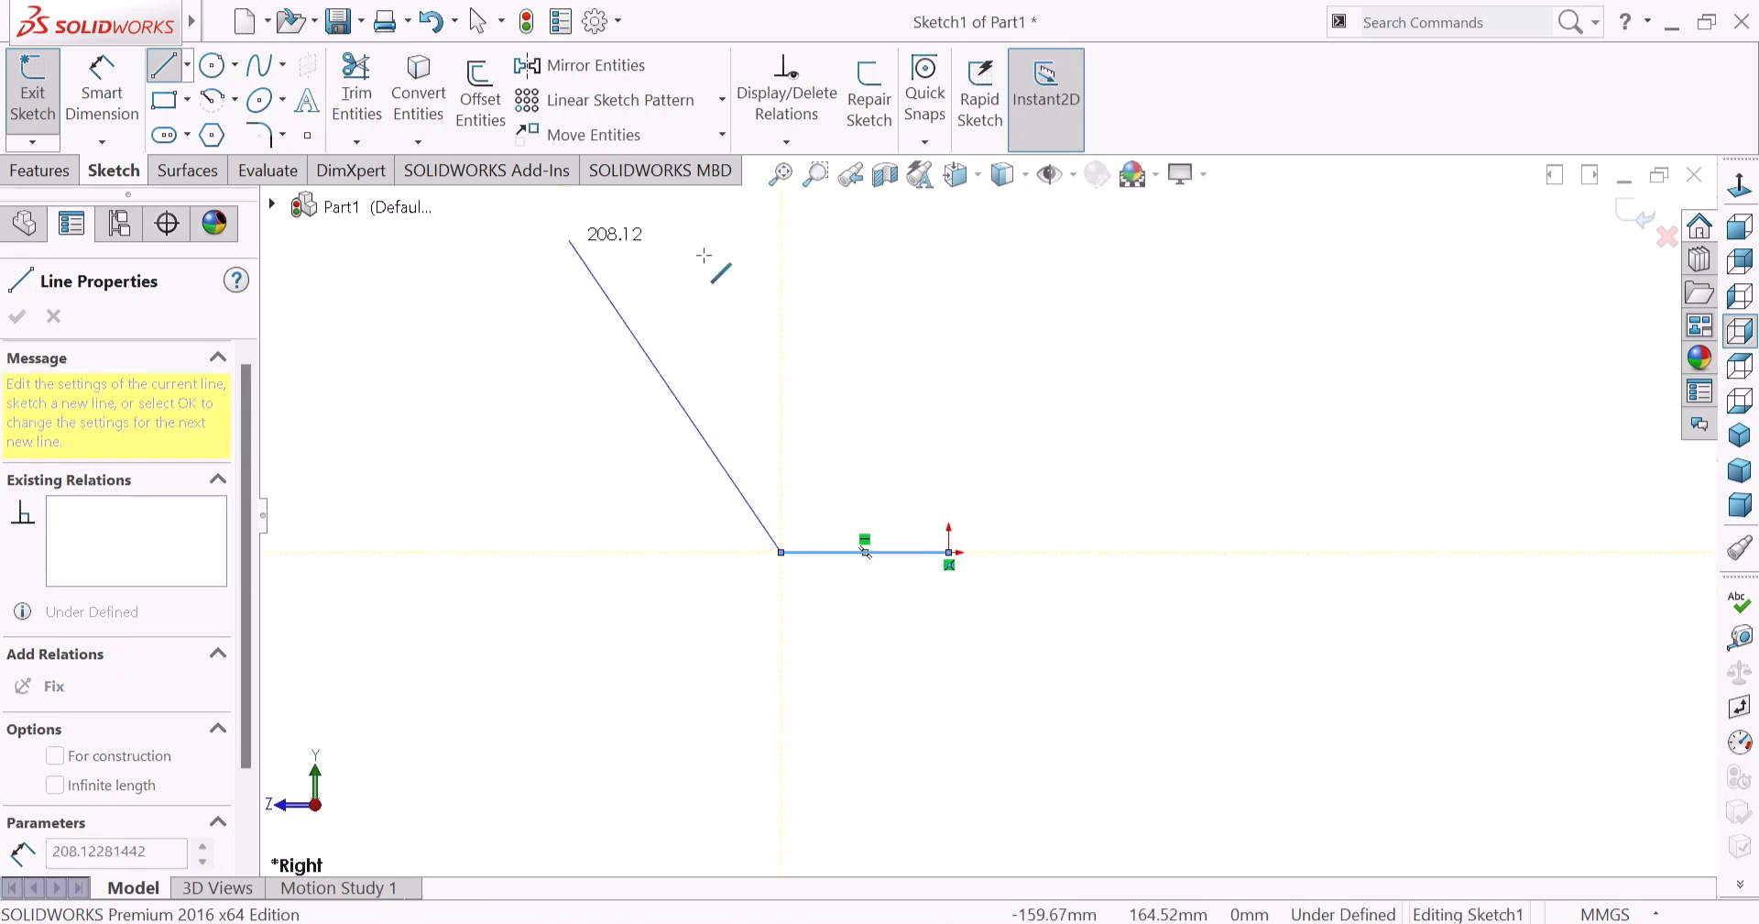
scroll(704, 254, down, 3)
click(848, 313)
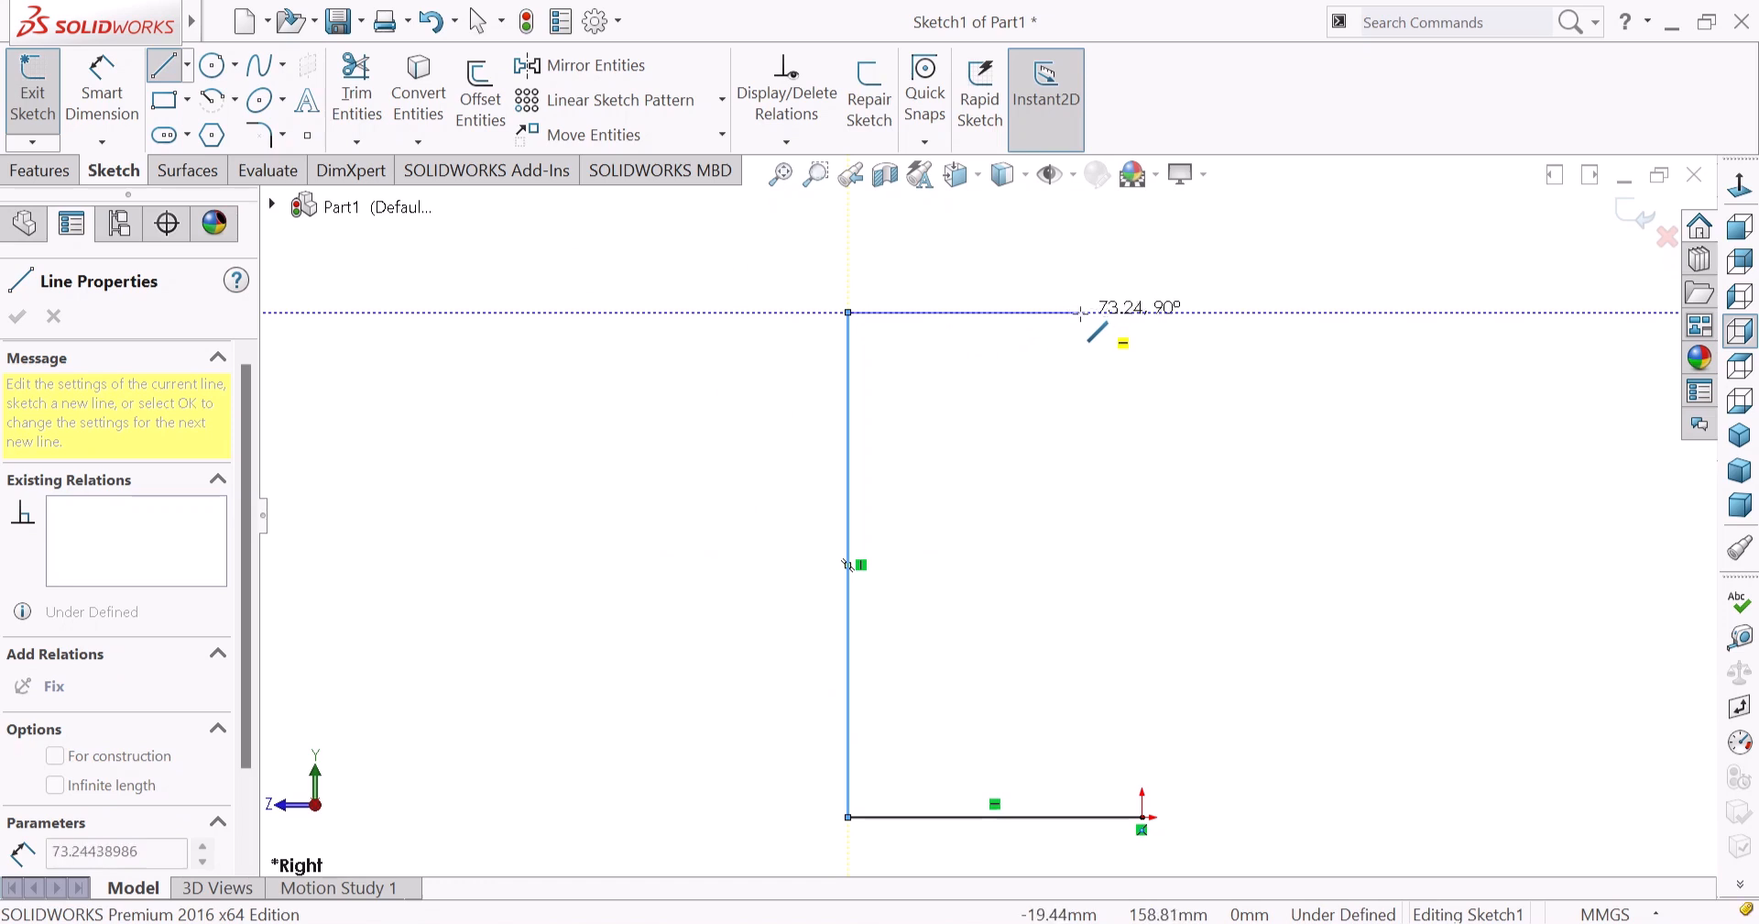
click(1086, 312)
click(1085, 403)
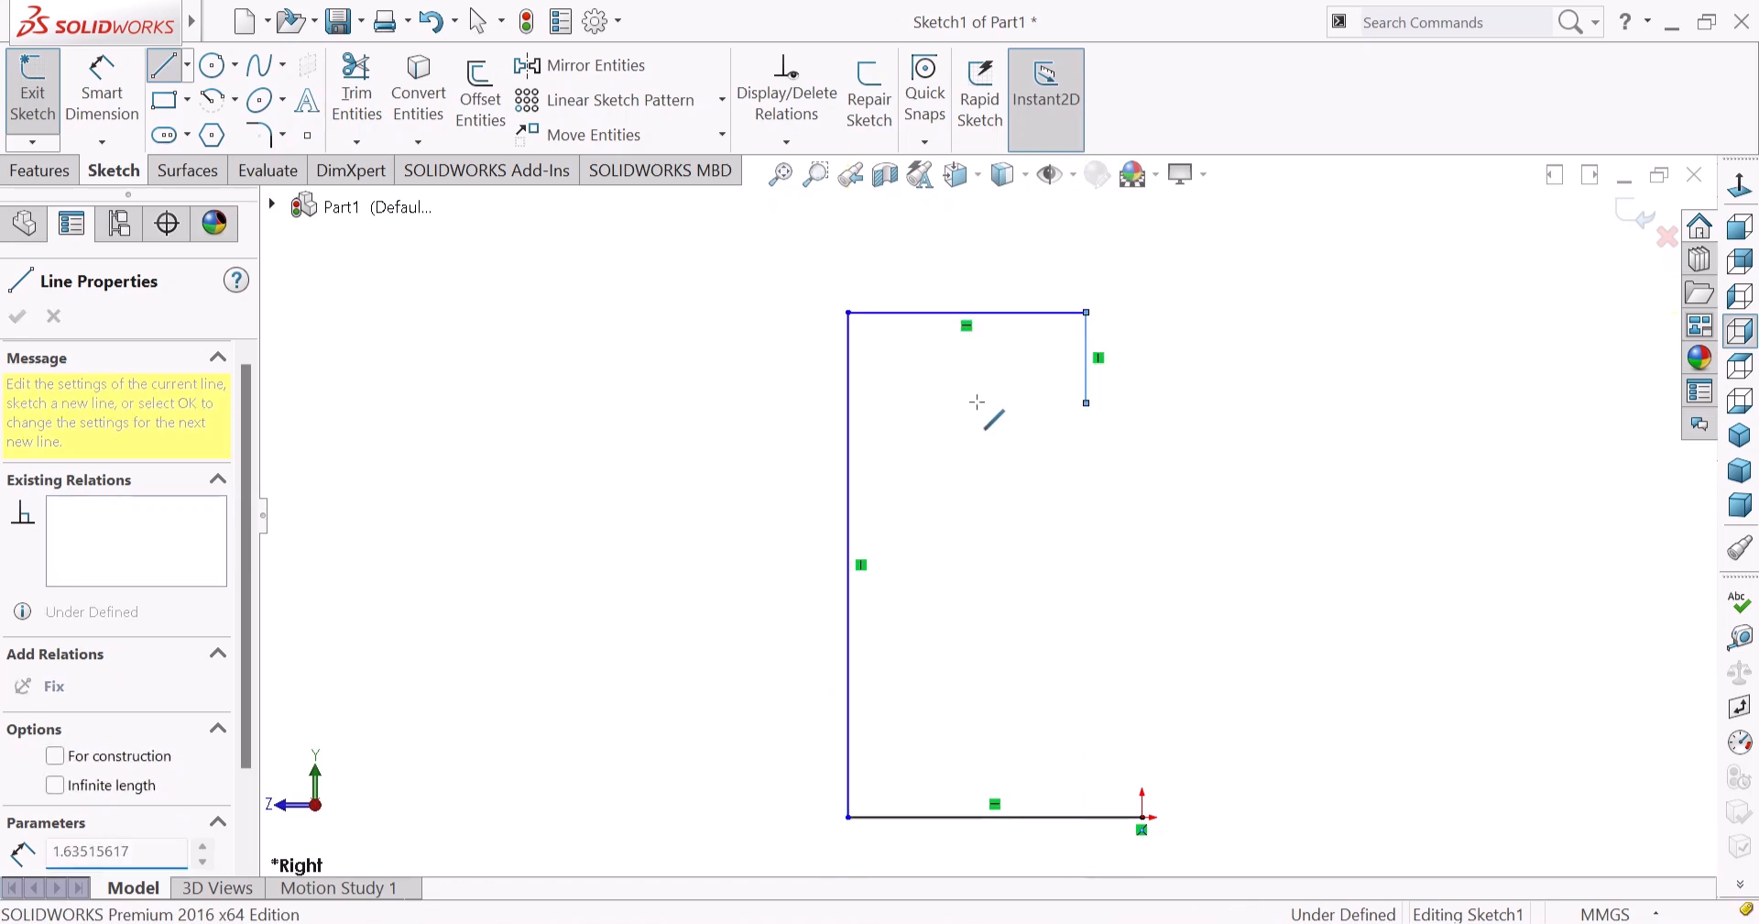
click(933, 403)
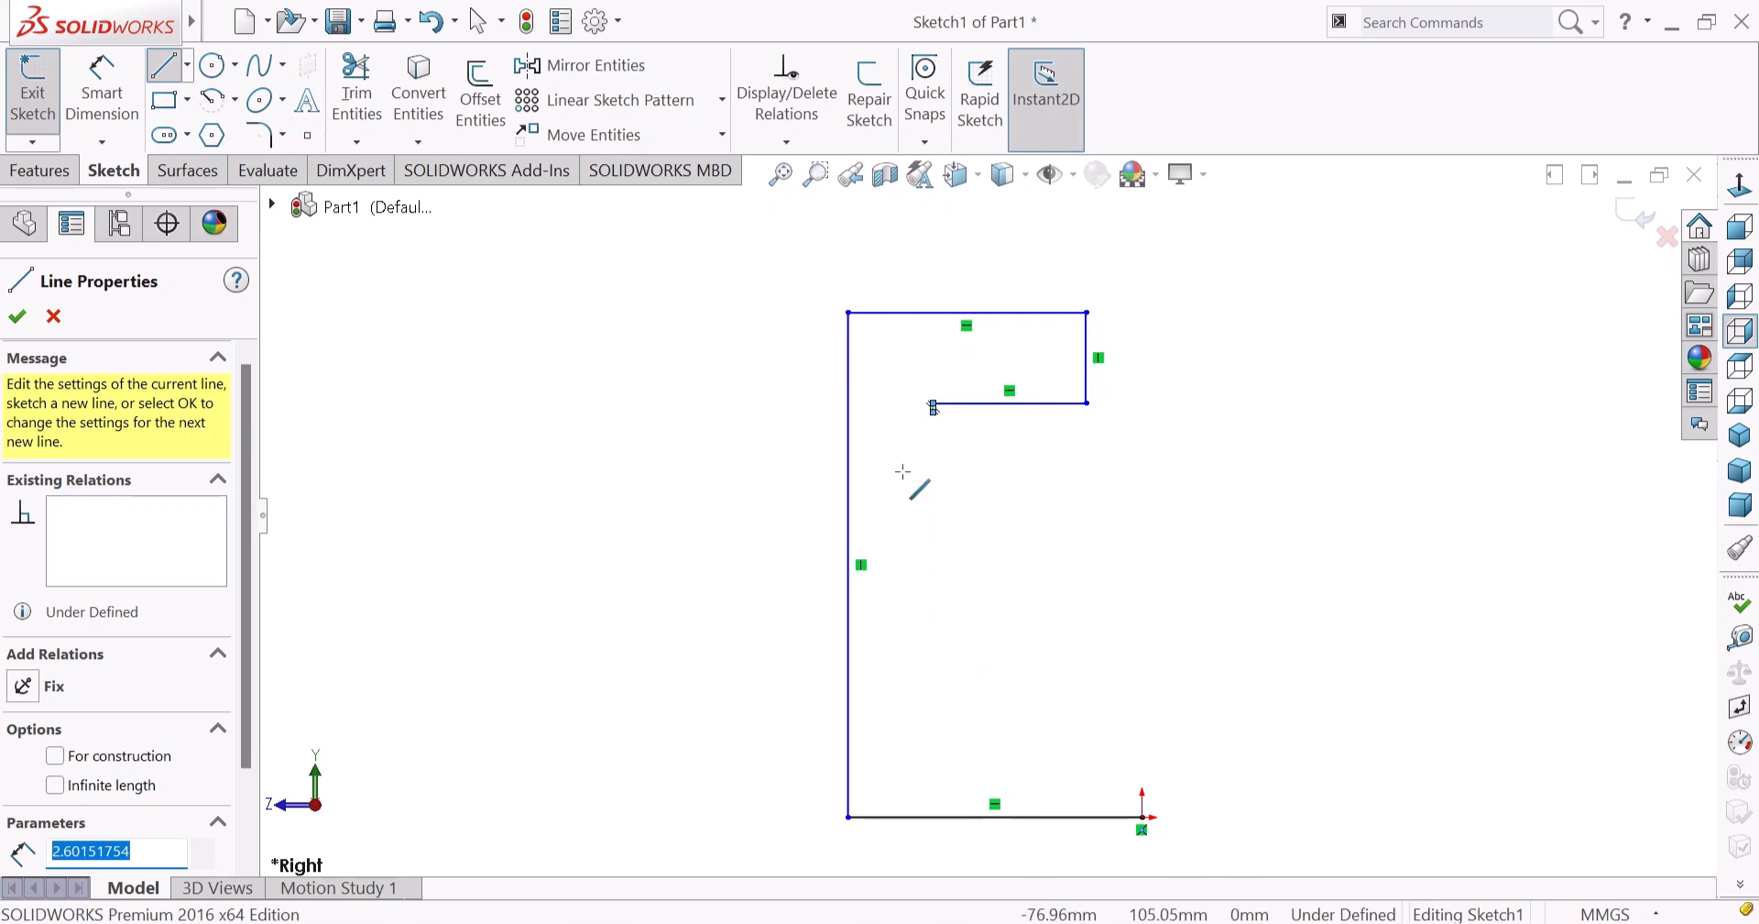
End the line chain and stretch the short stub below the upper arm straight down to about 23 mm above the base.
scroll(953, 458, down, 3)
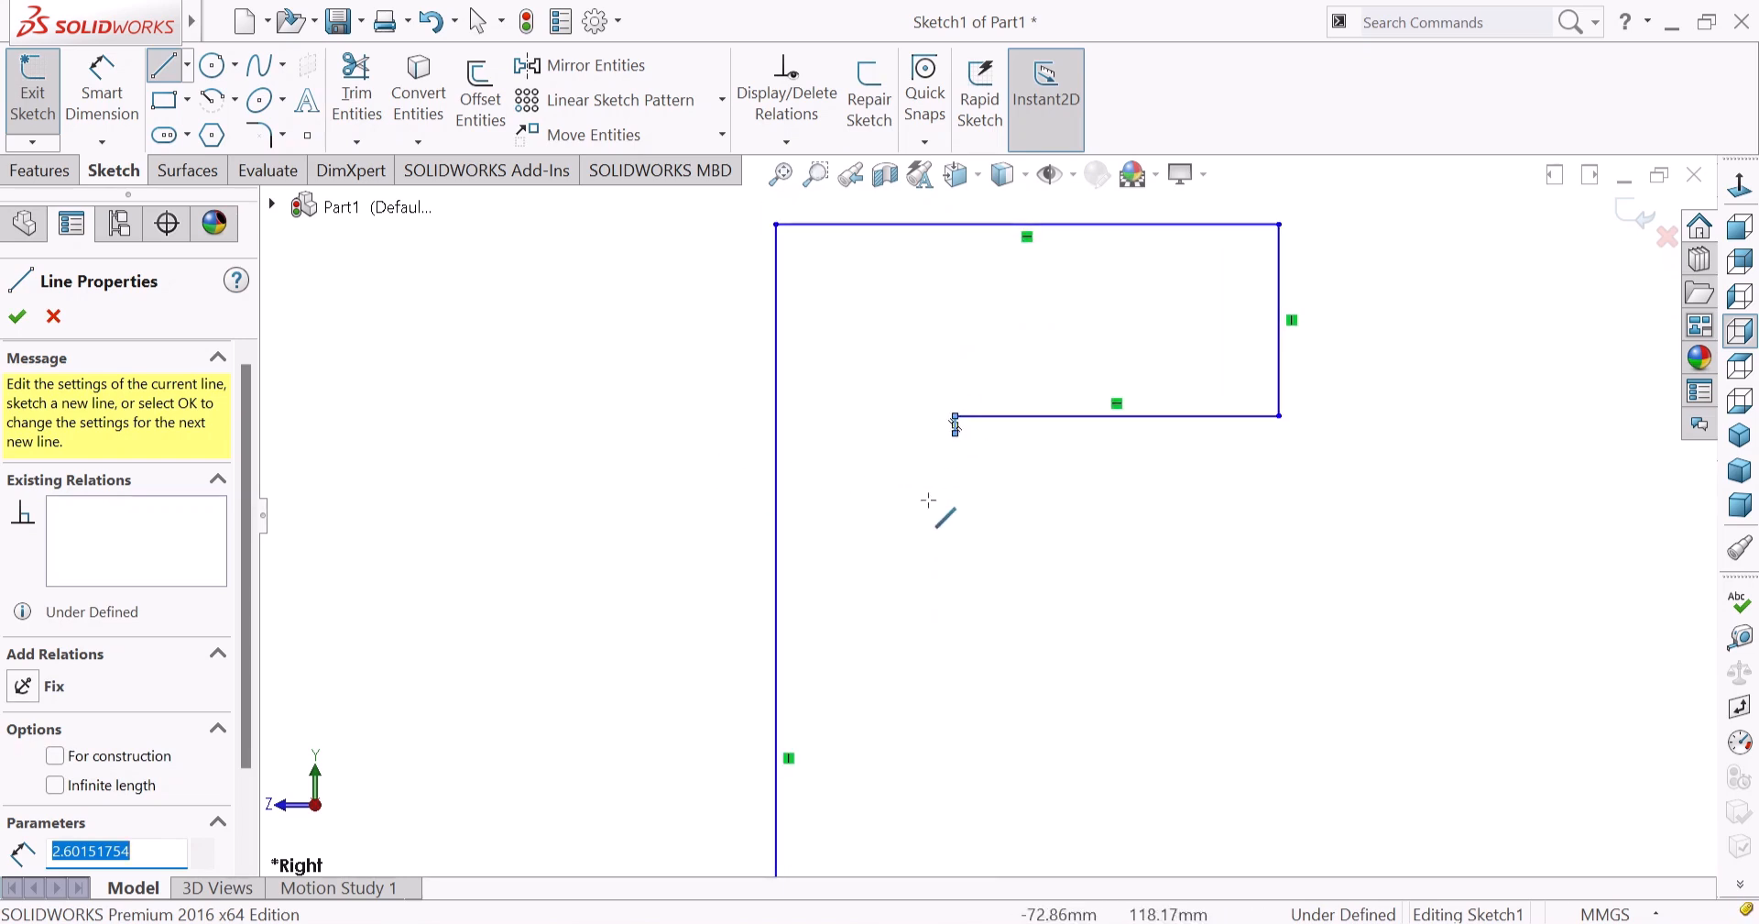
scroll(951, 495, down, 2)
scroll(963, 511, up, 1)
right_click(678, 474)
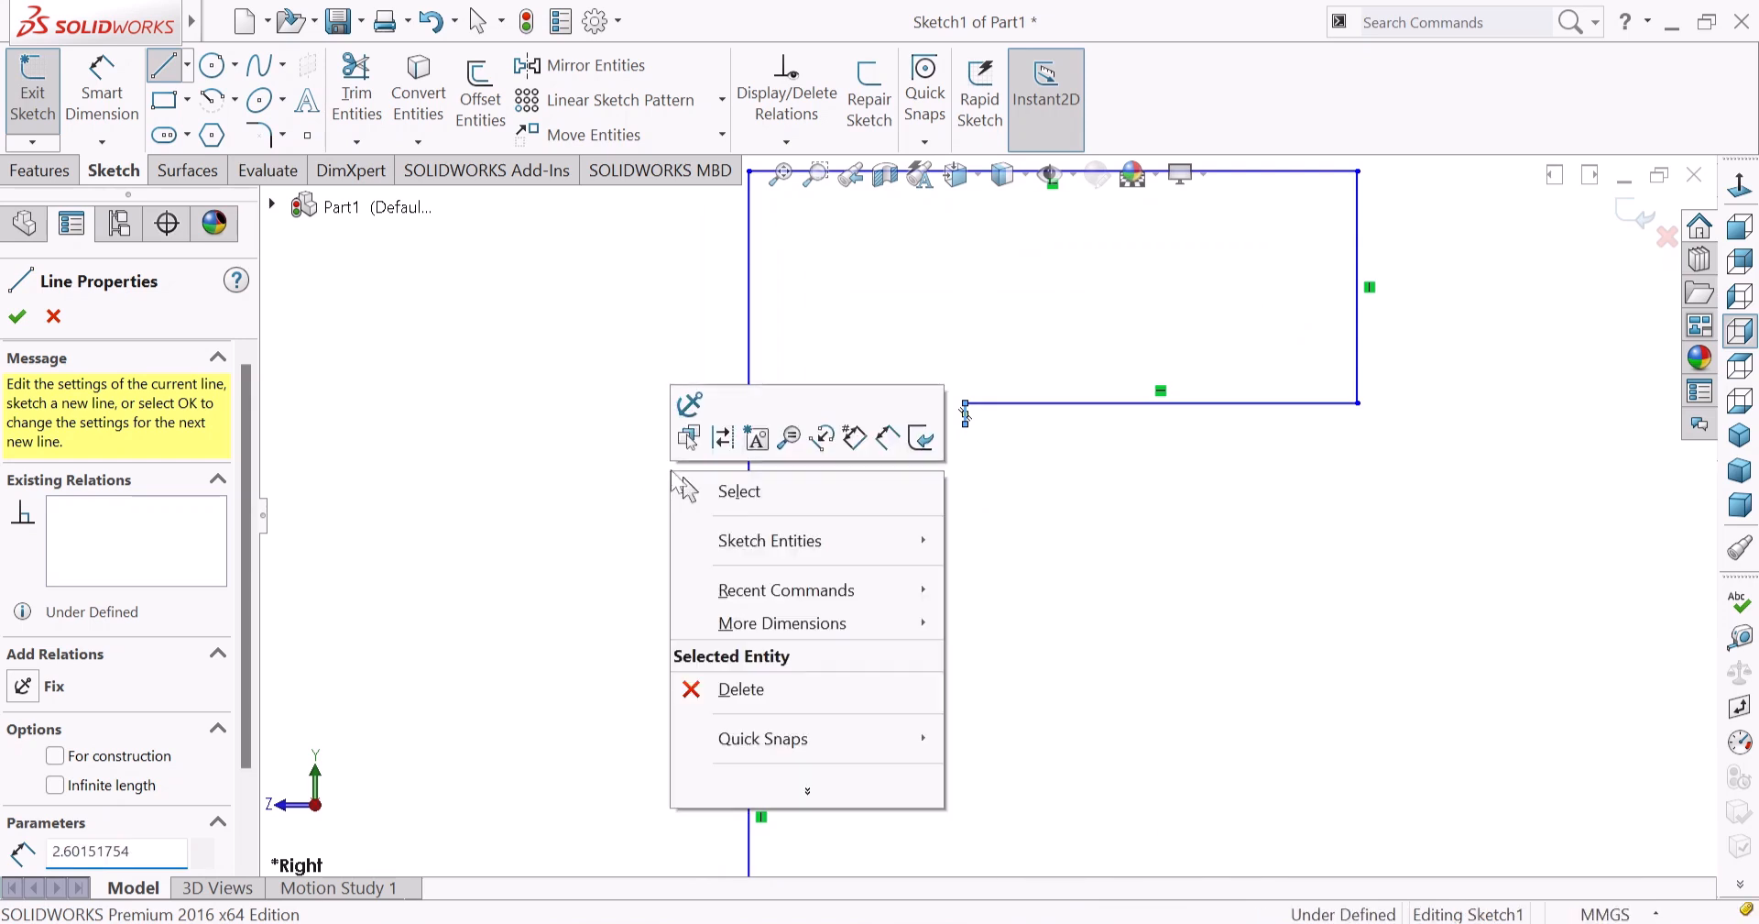
click(742, 491)
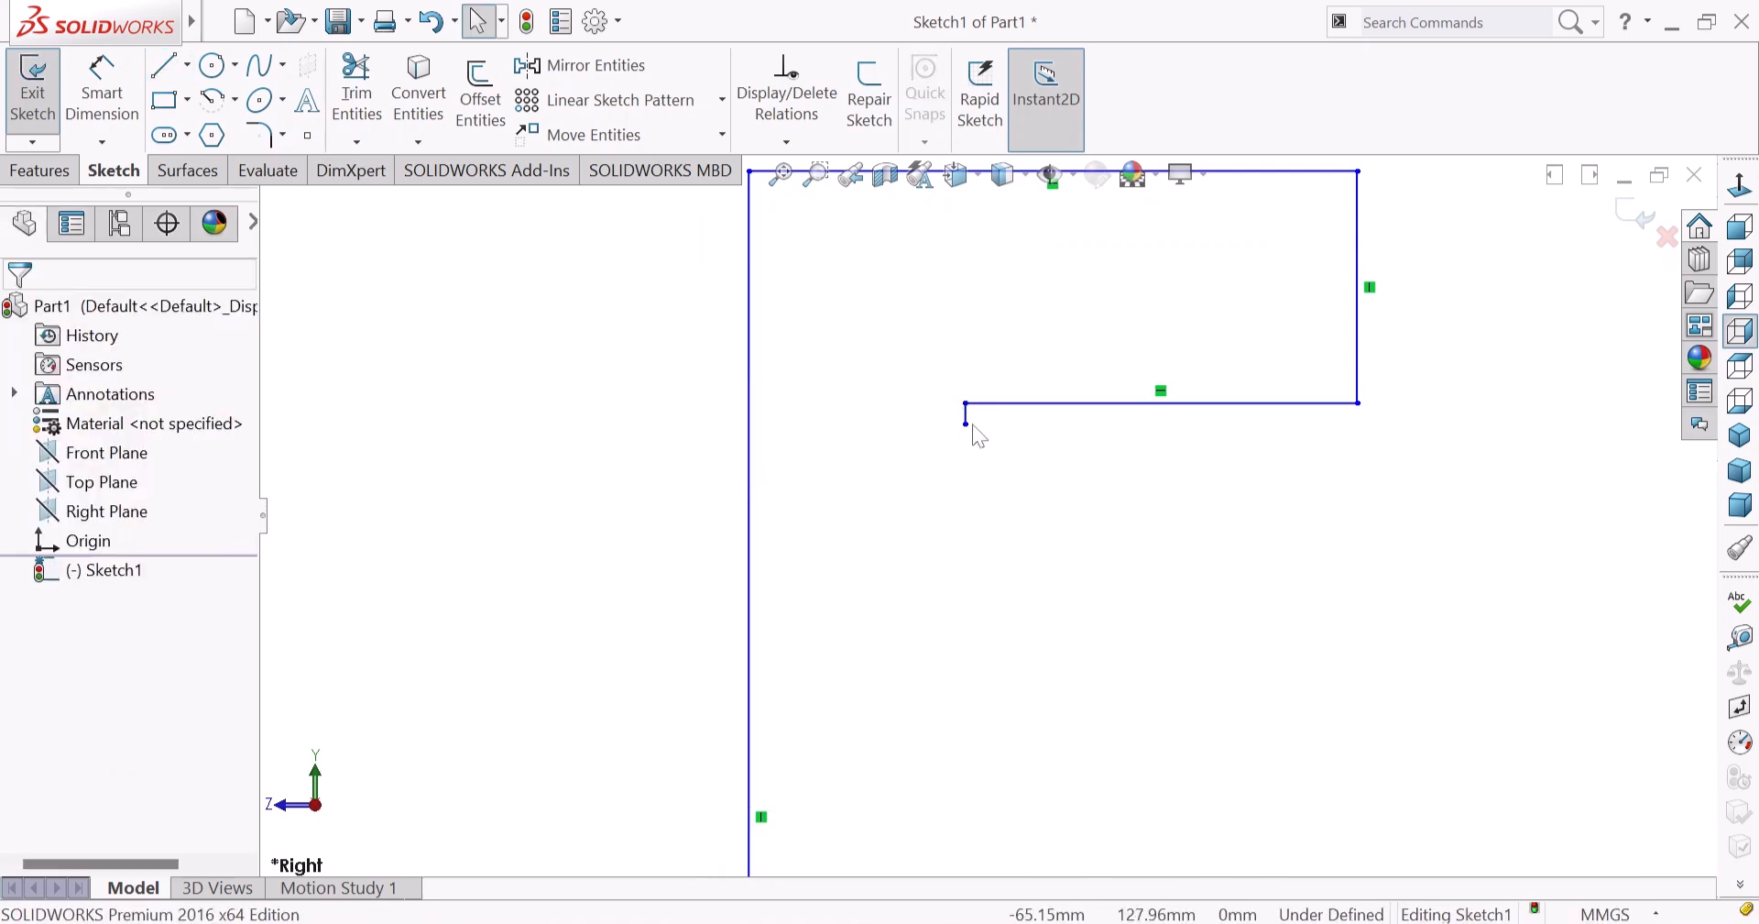
mouse_move(966, 424)
mouse_down()
mouse_move(986, 758)
mouse_move(954, 766)
mouse_up()
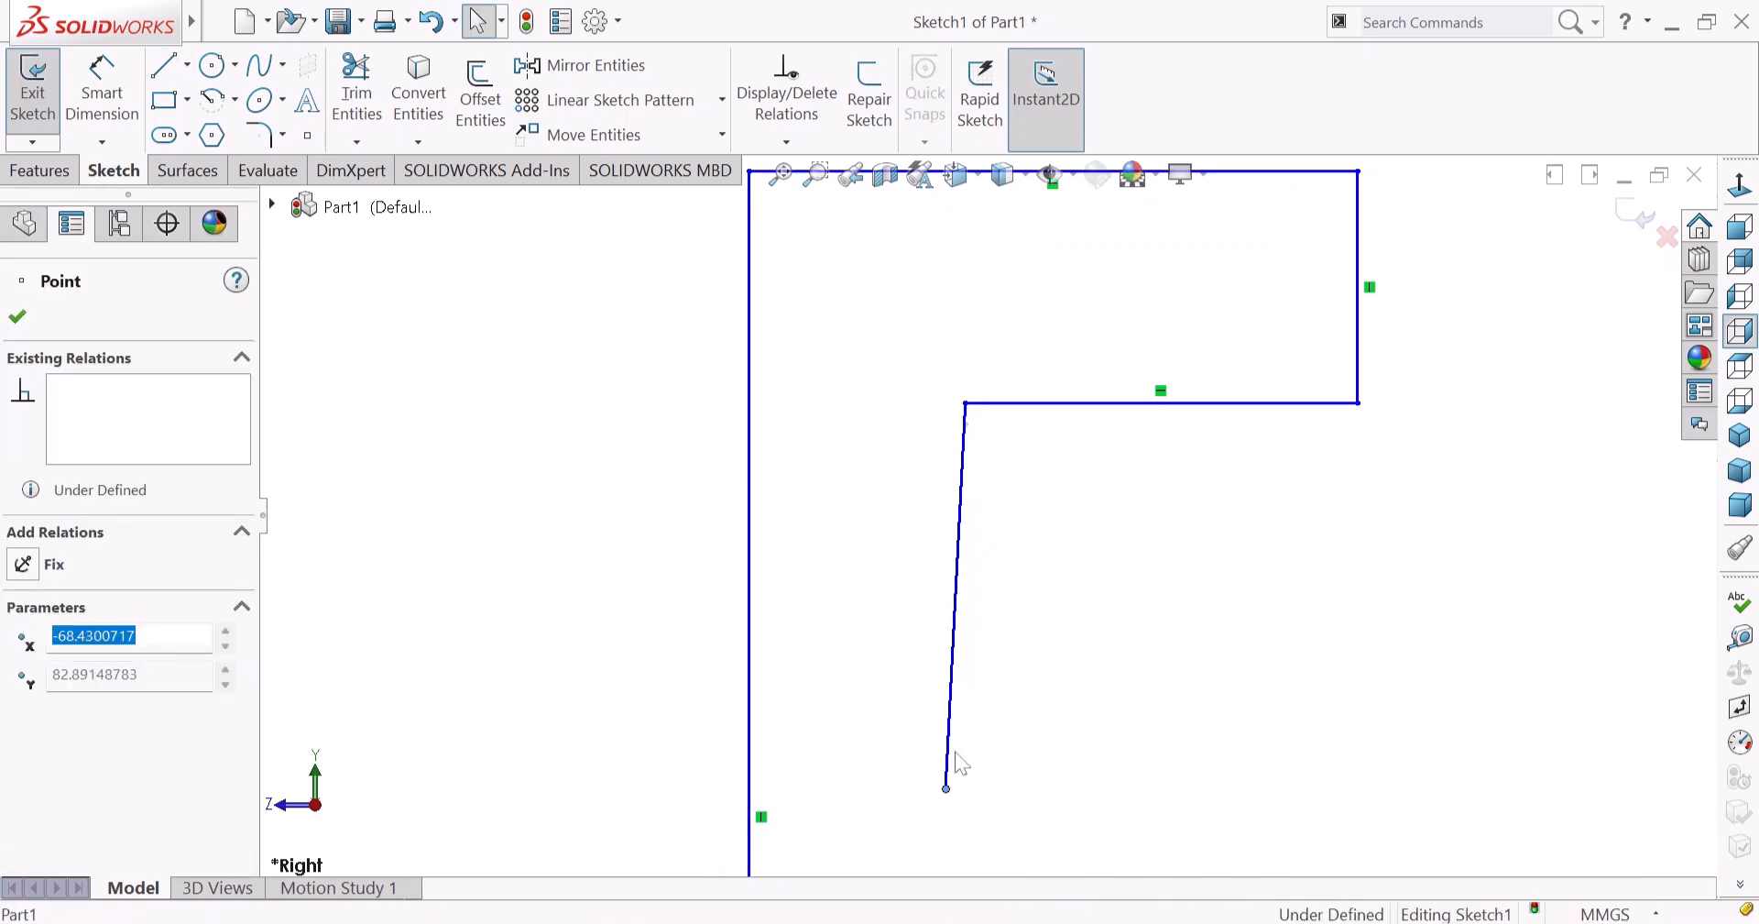
scroll(973, 633, up, 3)
scroll(969, 629, up, 3)
scroll(1002, 672, down, 2)
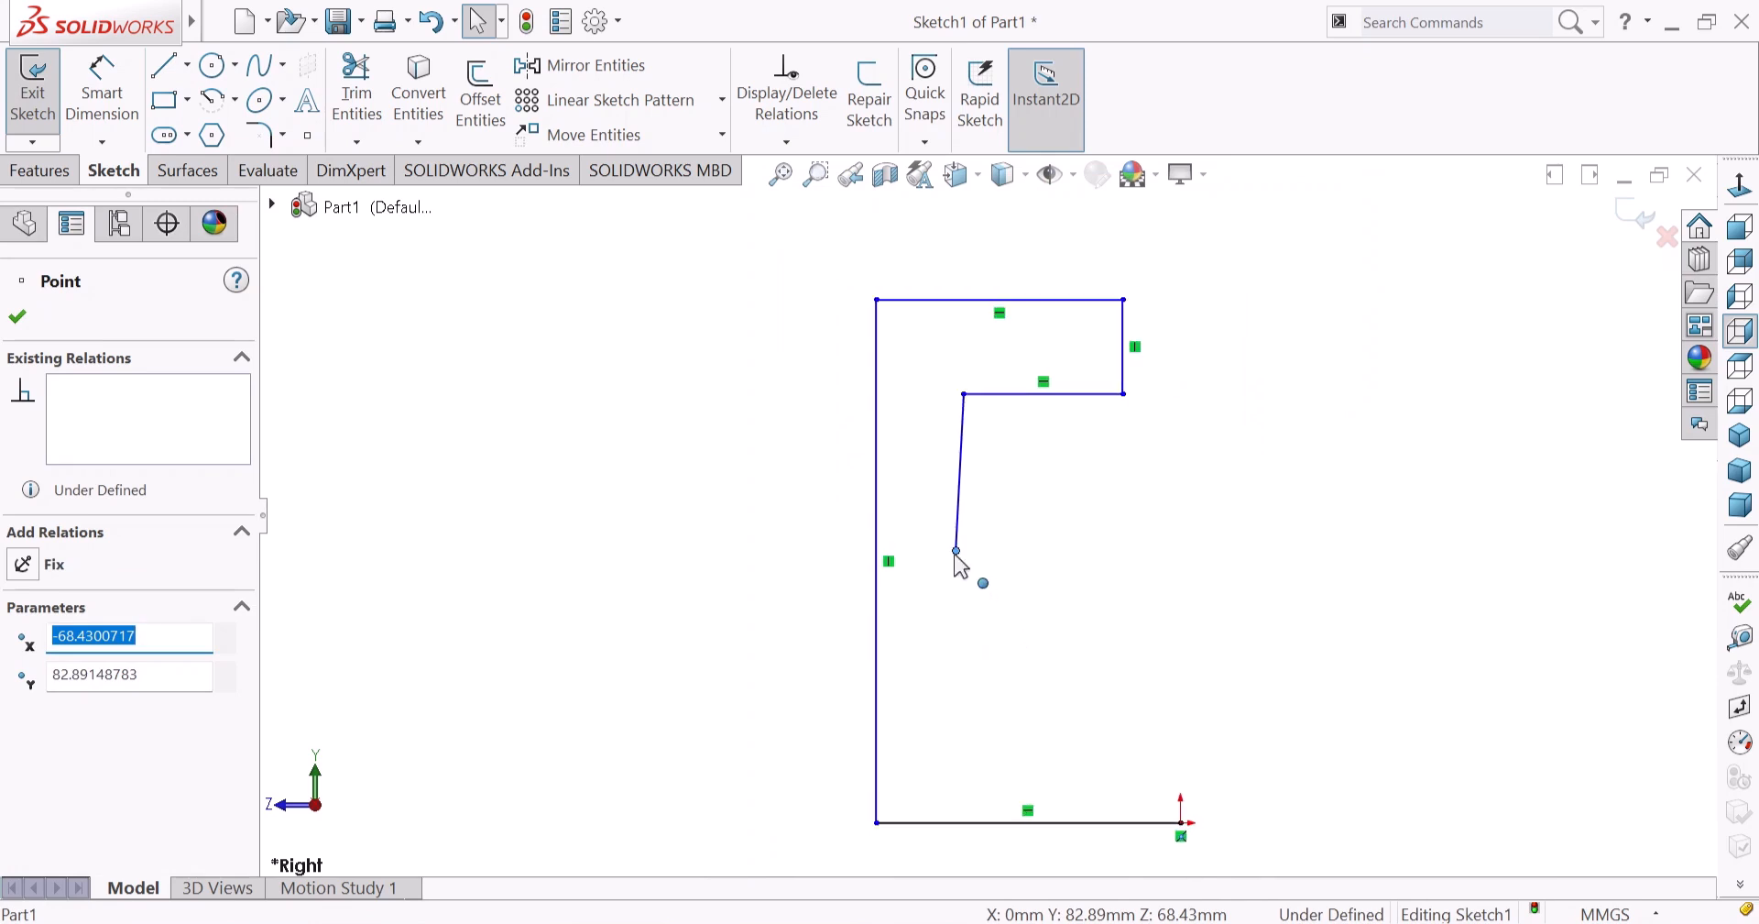
drag(957, 551, 972, 757)
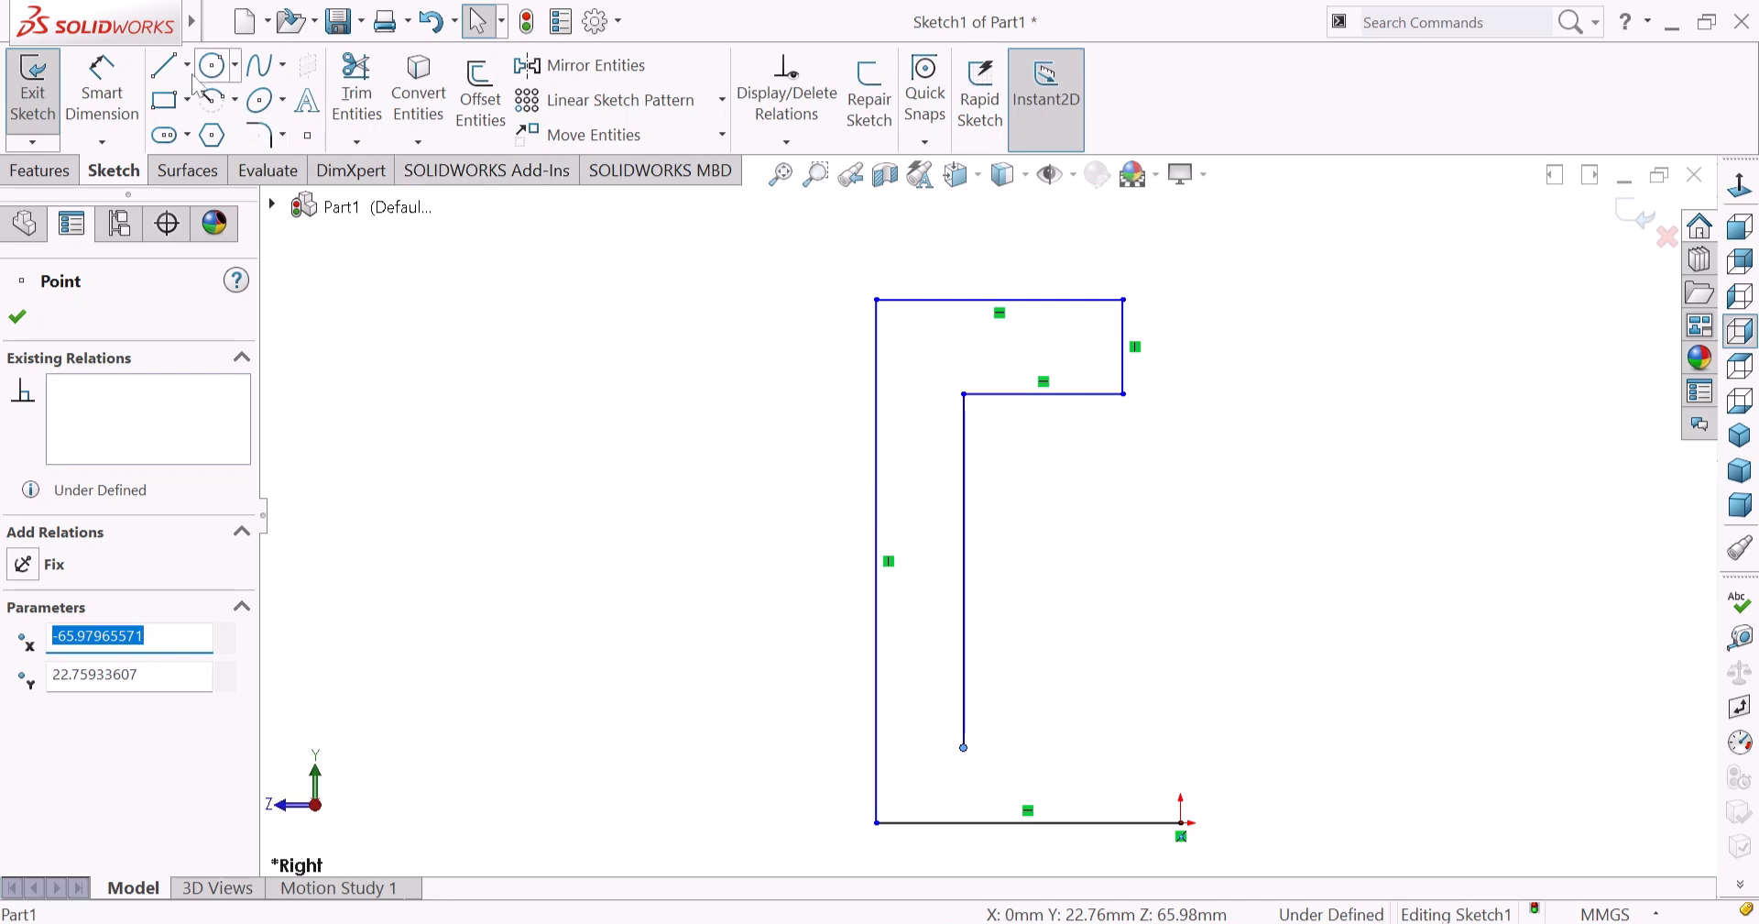
Close the C-shaped profile with a horizontal line about 66 mm long and a vertical line about 23 mm down to the origin.
click(161, 69)
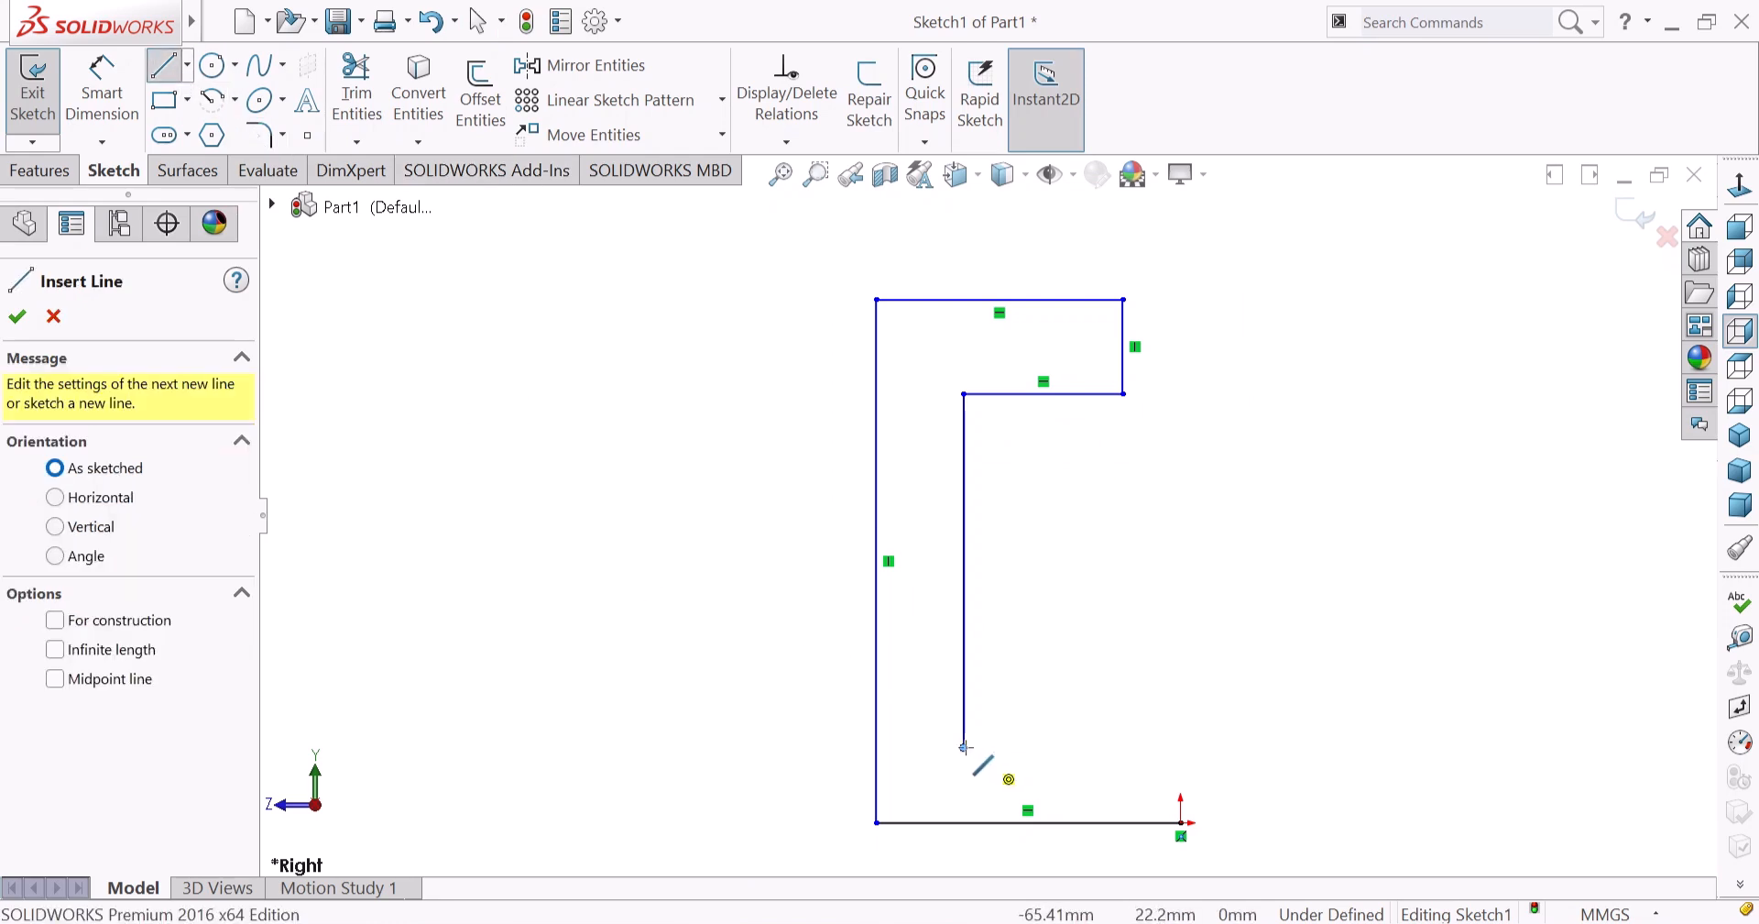
click(965, 746)
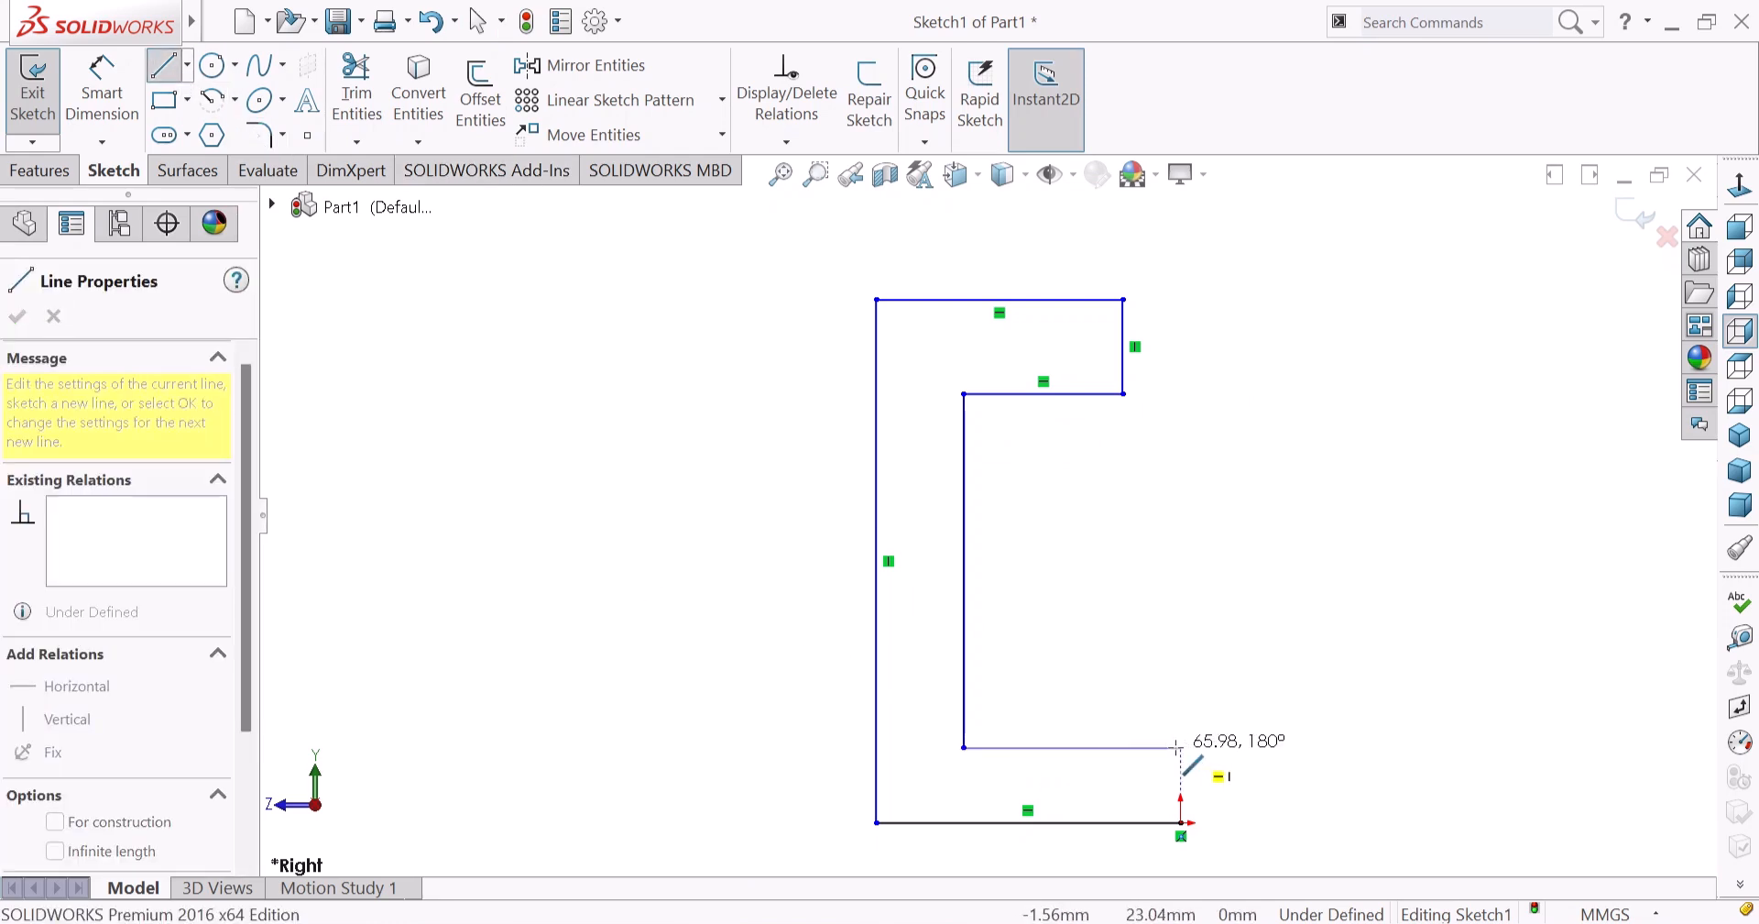
click(1181, 746)
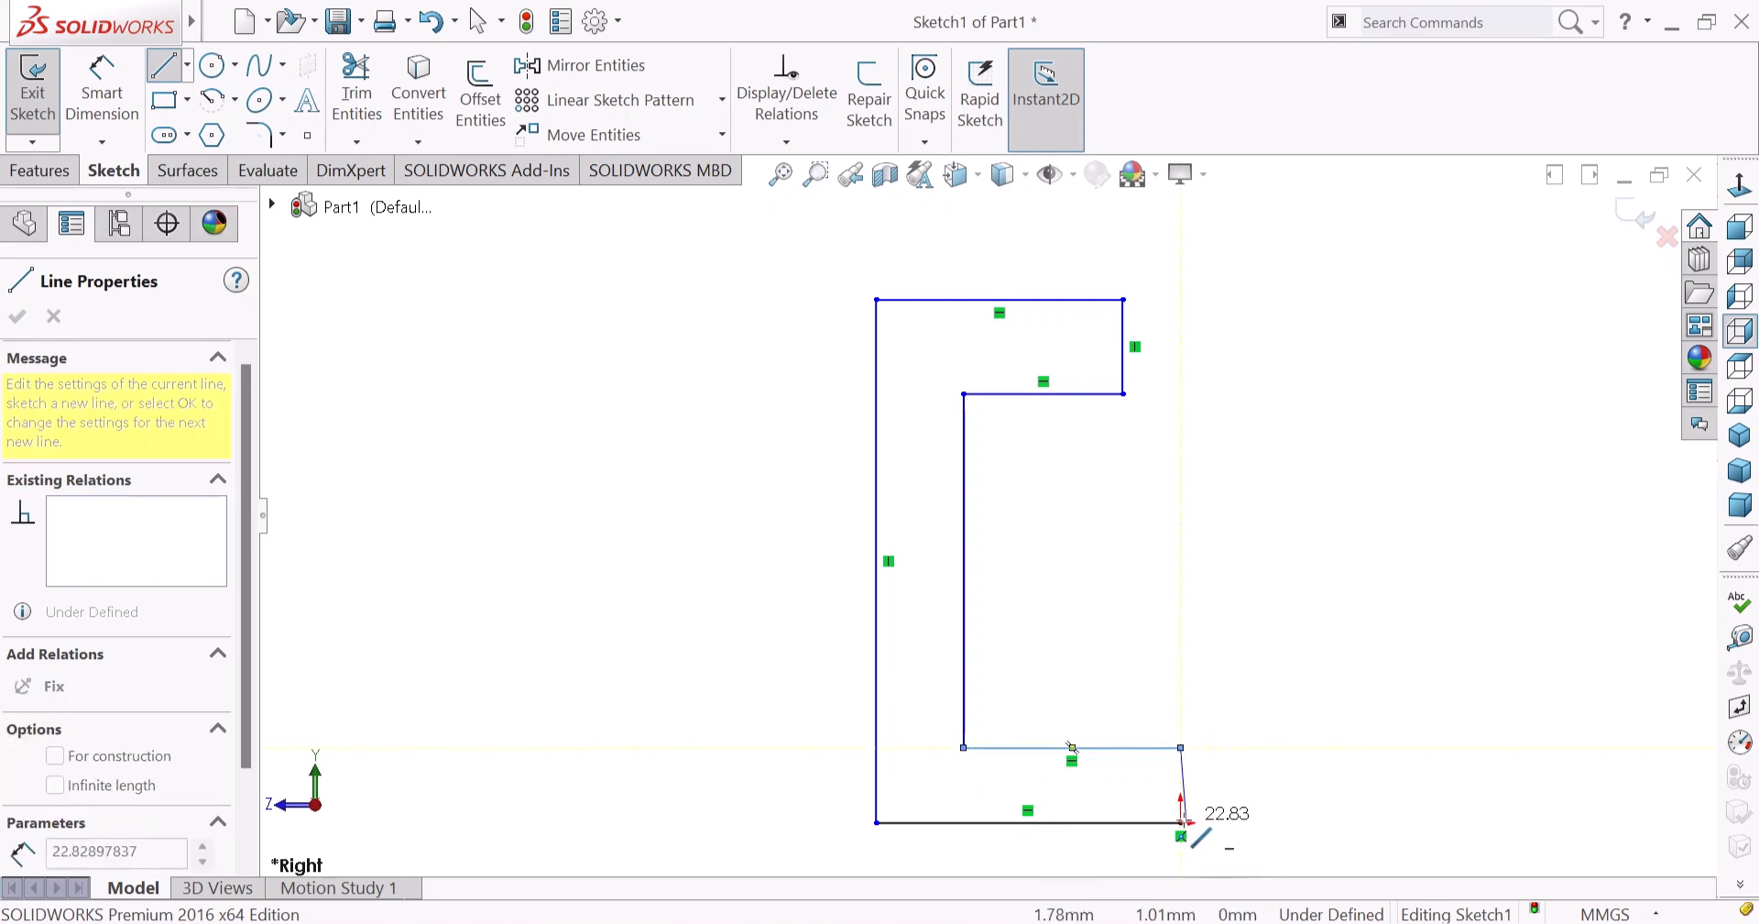
click(1181, 822)
Dimension the outer vertical line of the profile to a height of 100 mm.
right_click(1268, 570)
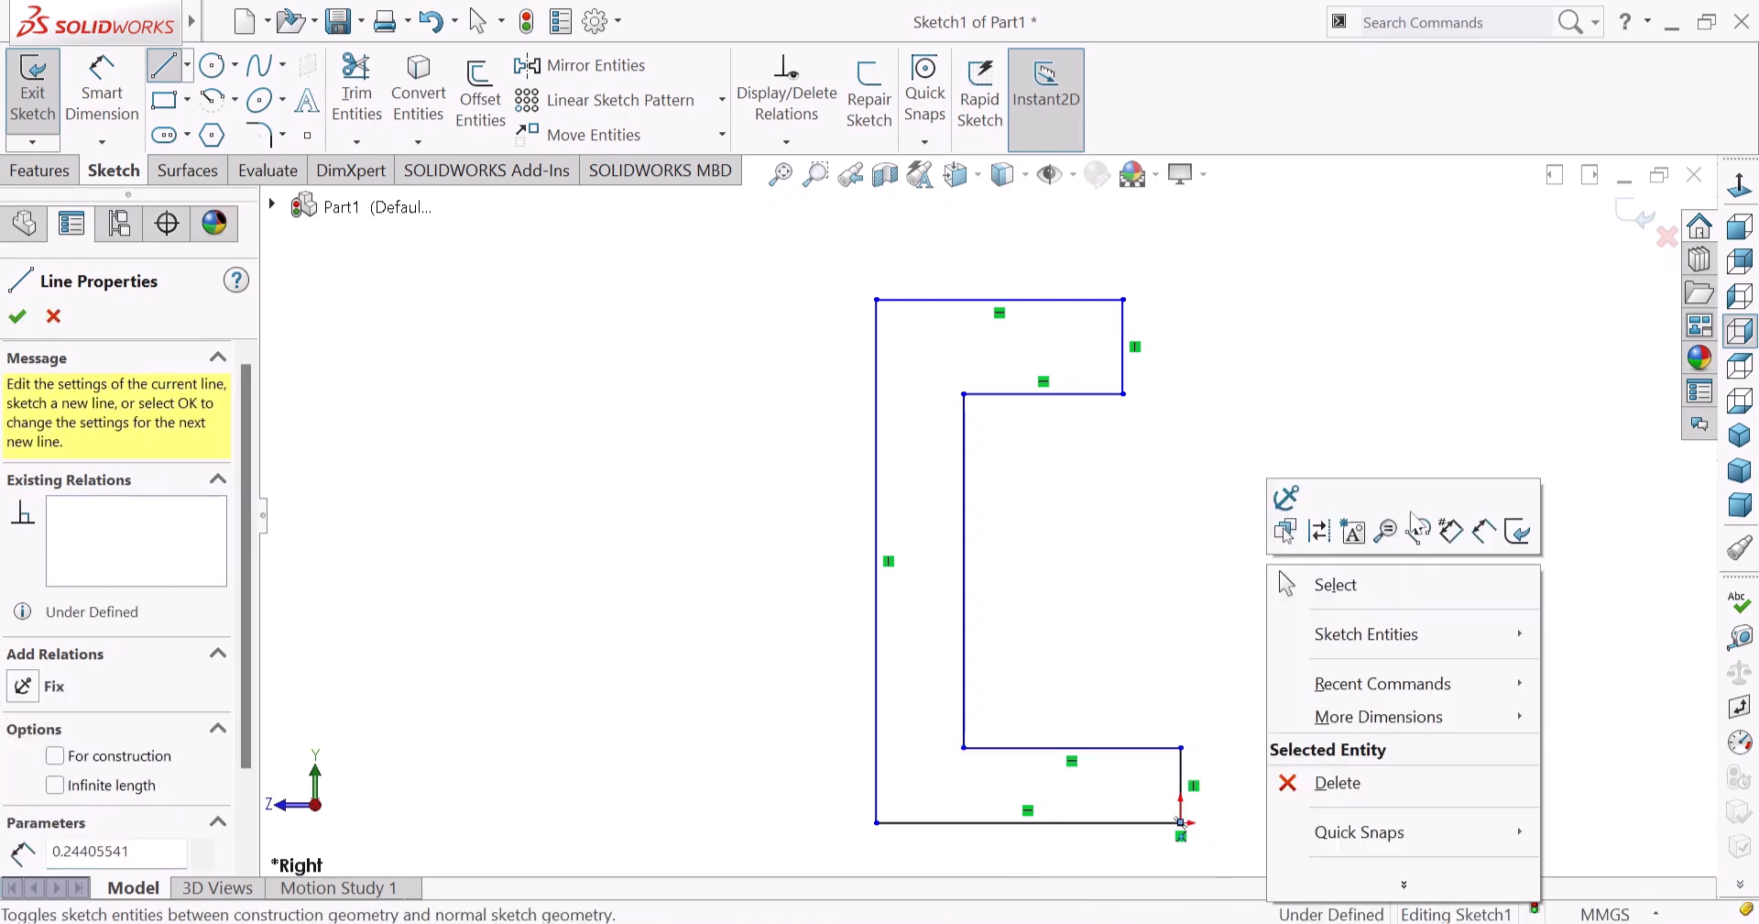
click(1485, 532)
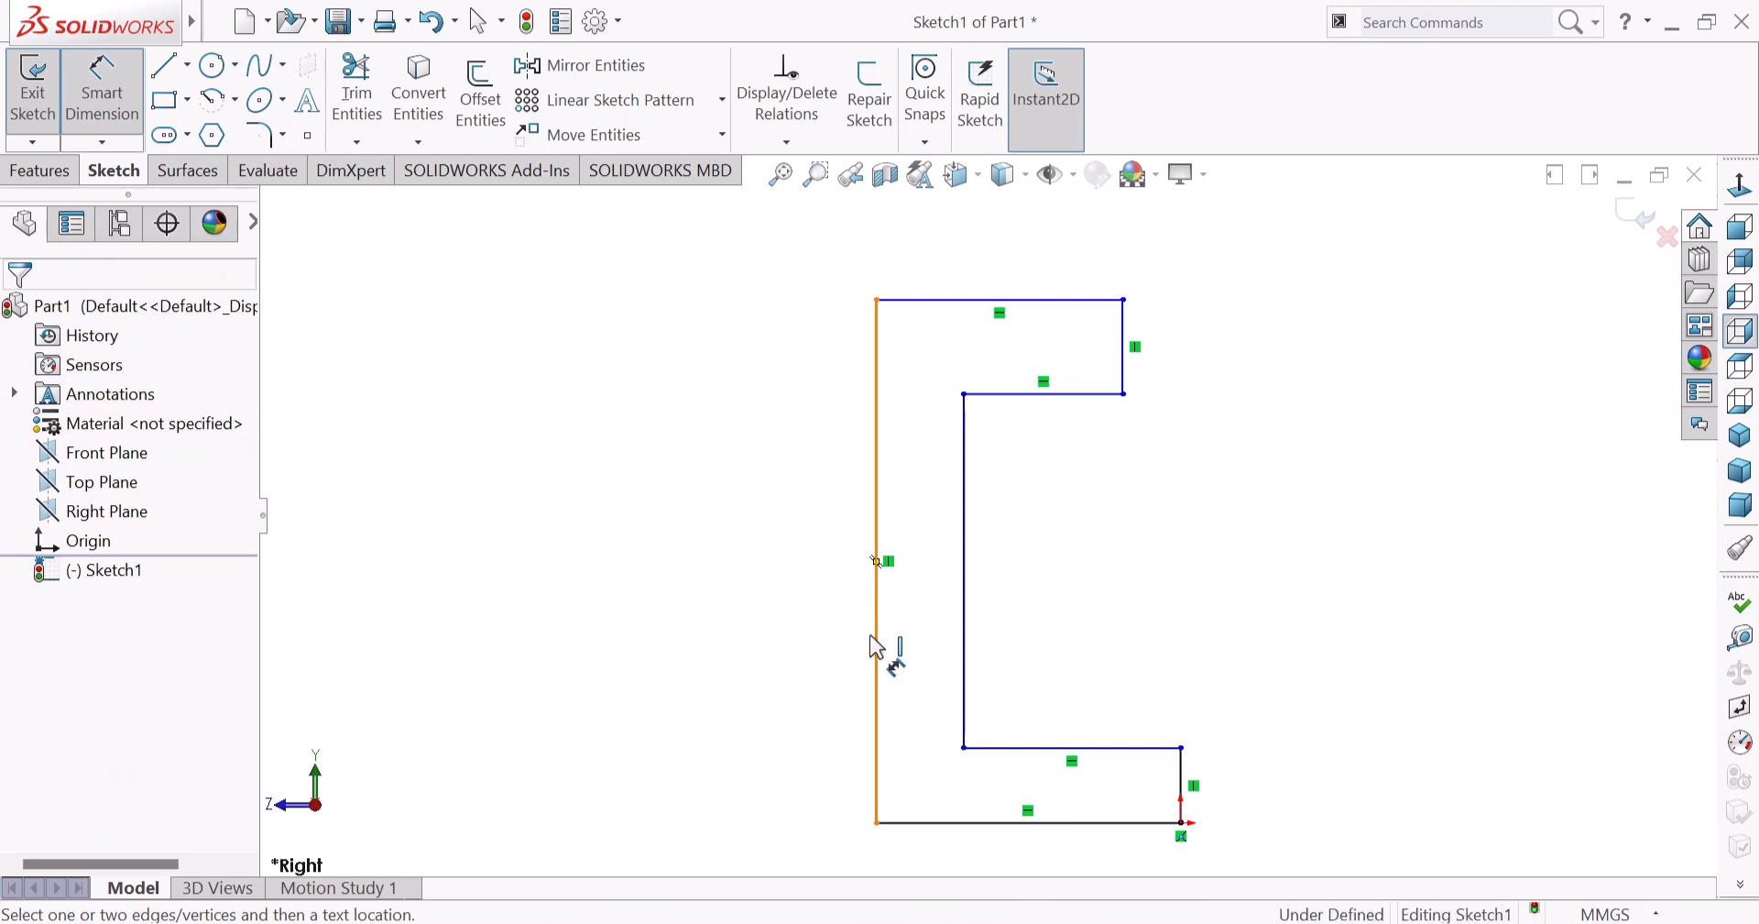
click(877, 647)
click(696, 584)
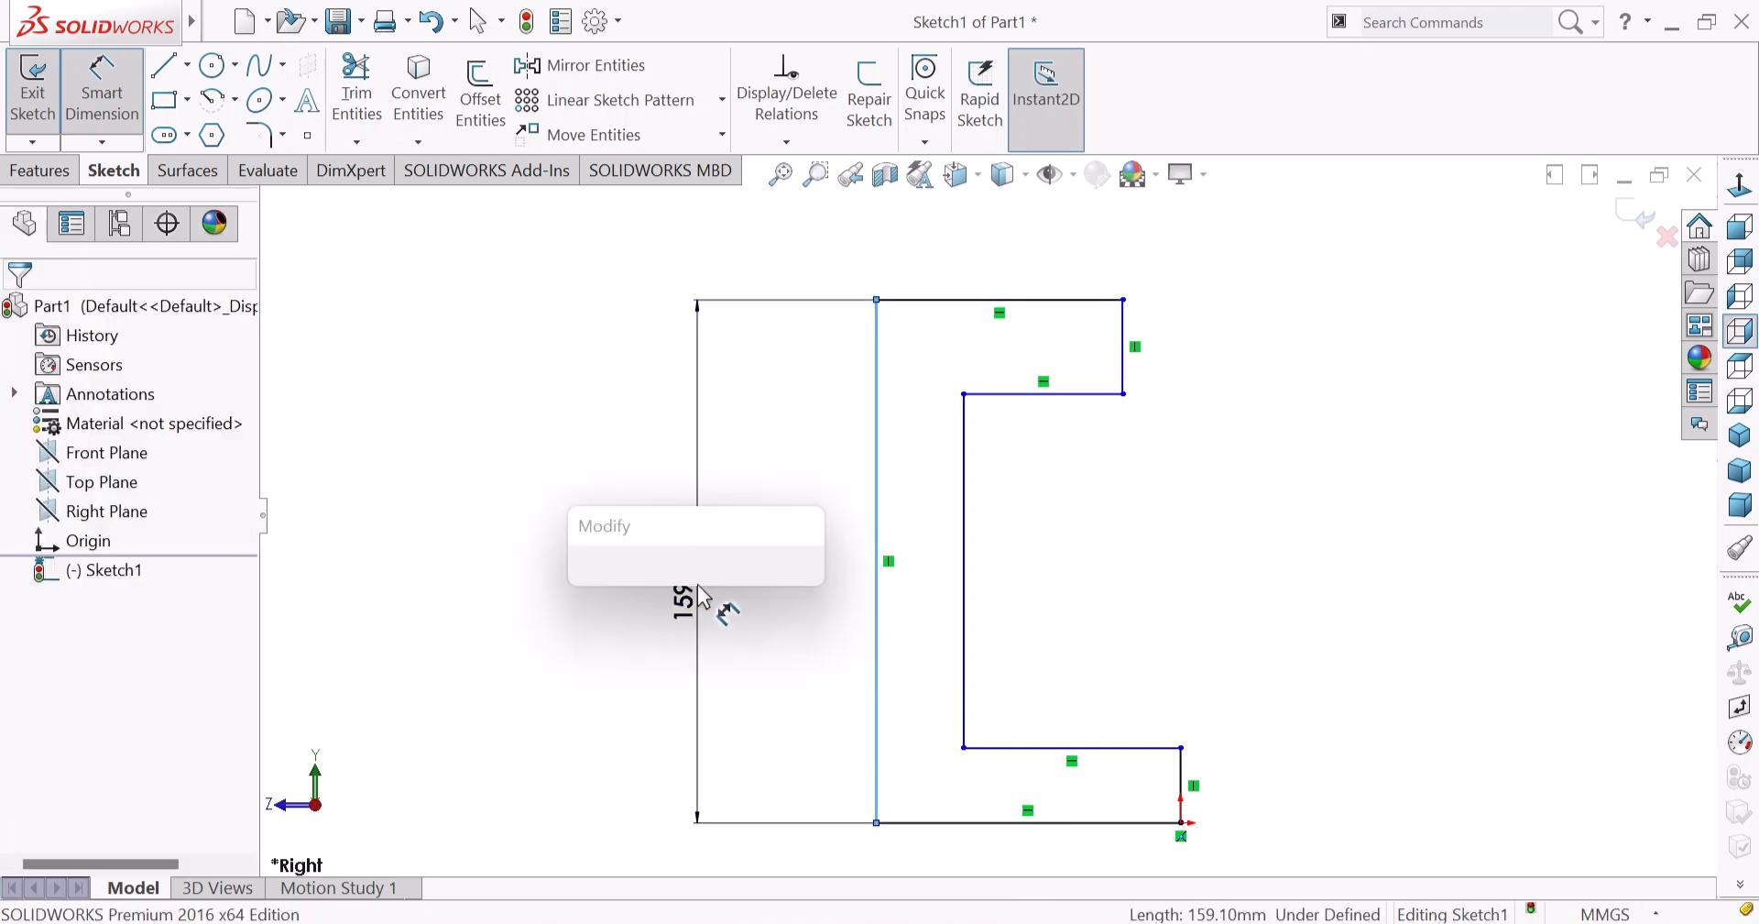
text(100)
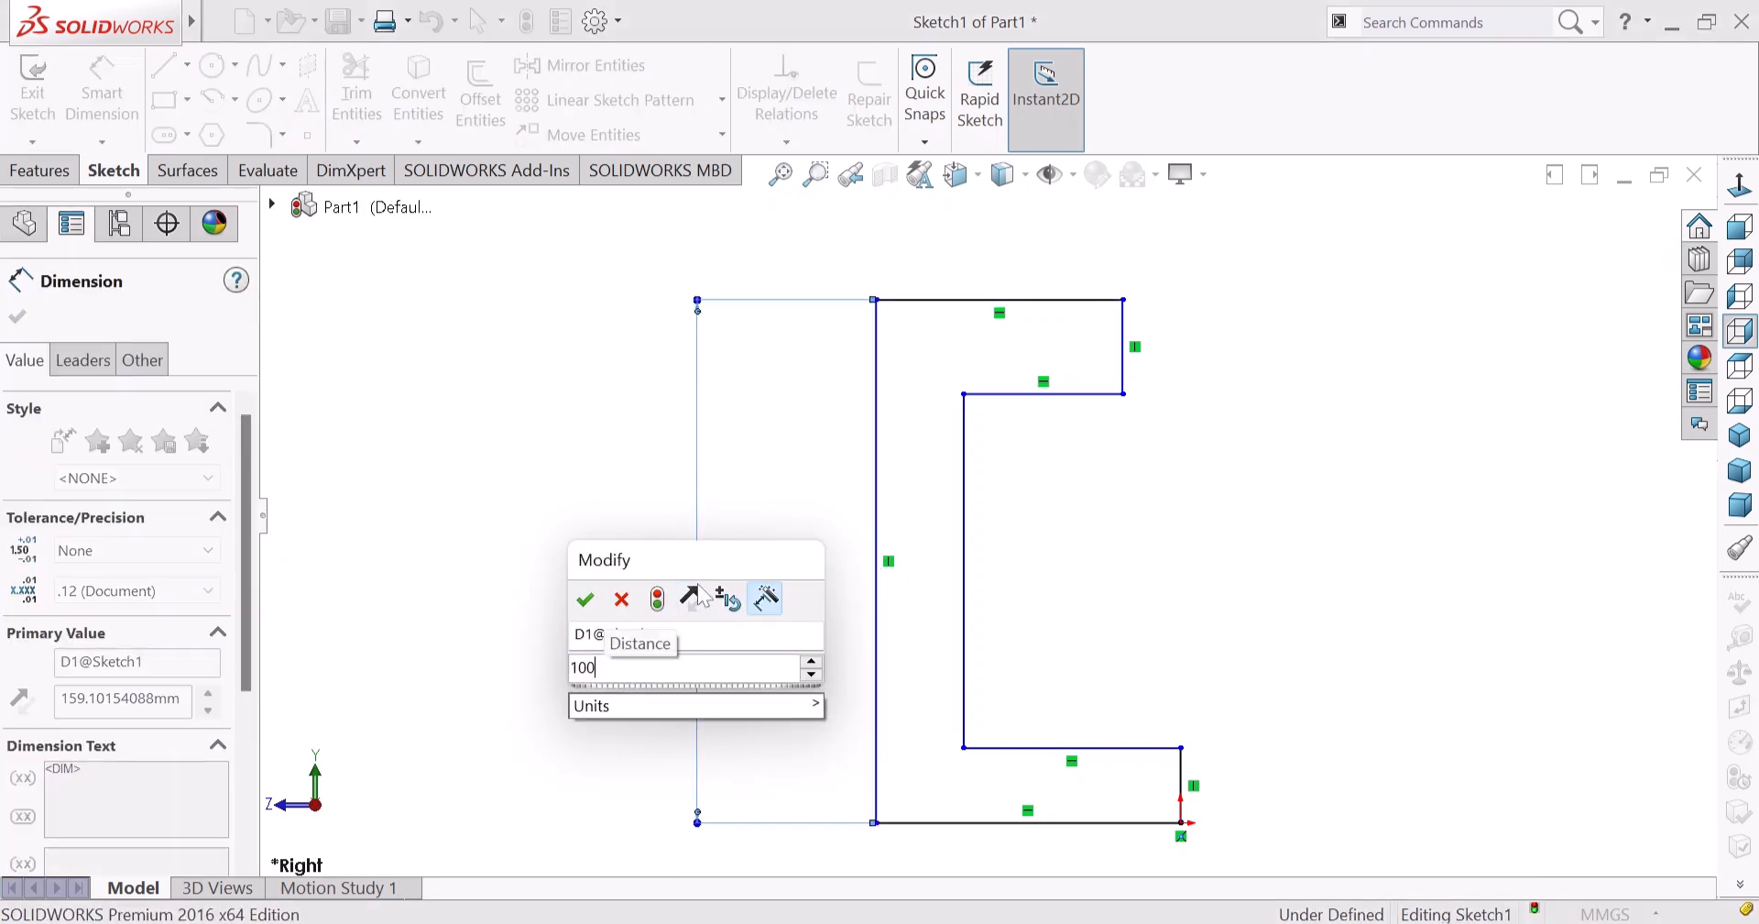
key(Return)
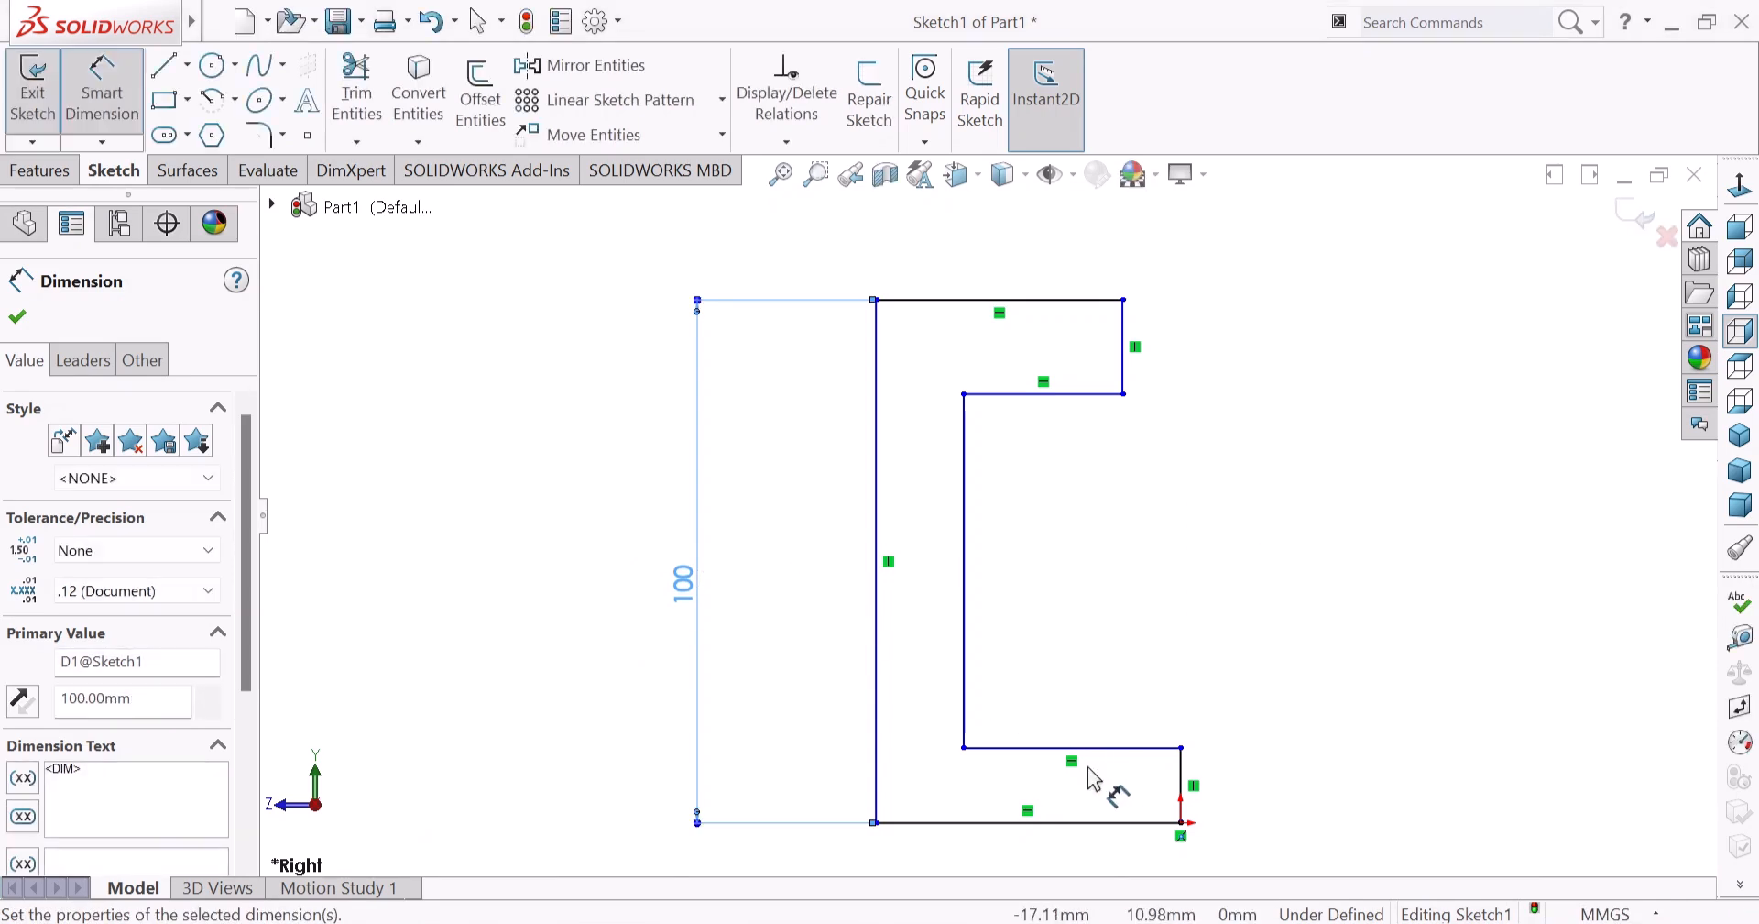
Dimension the bottom line of the profile to 75 mm, entered as 49+26.
click(1077, 772)
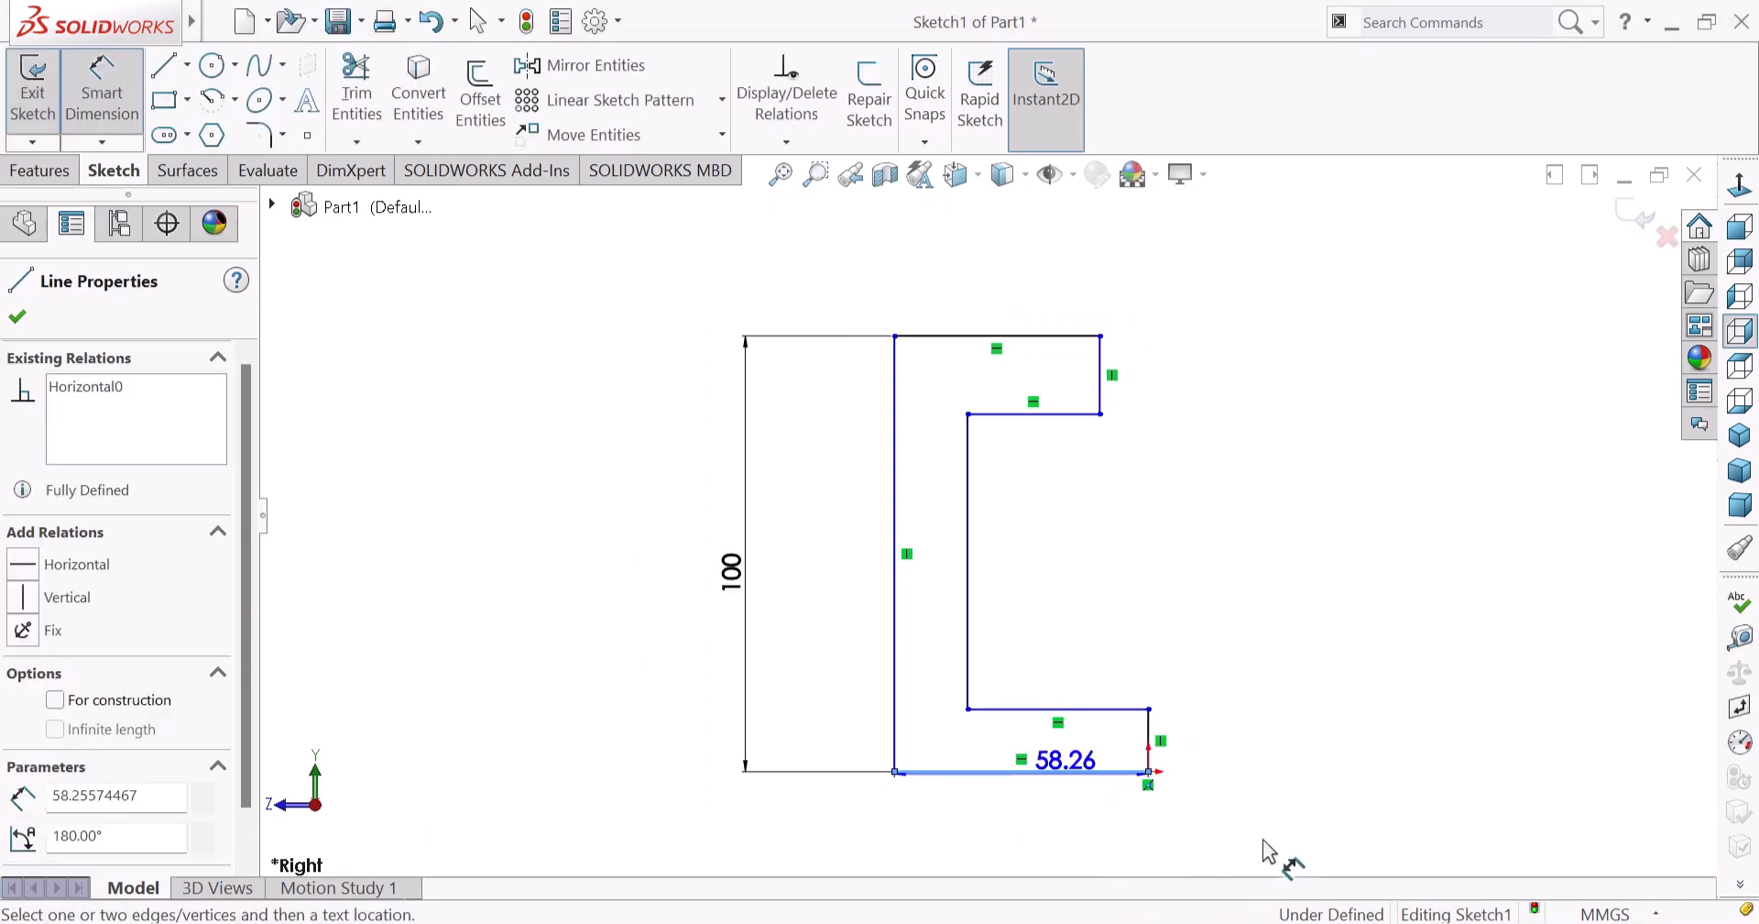
click(1301, 836)
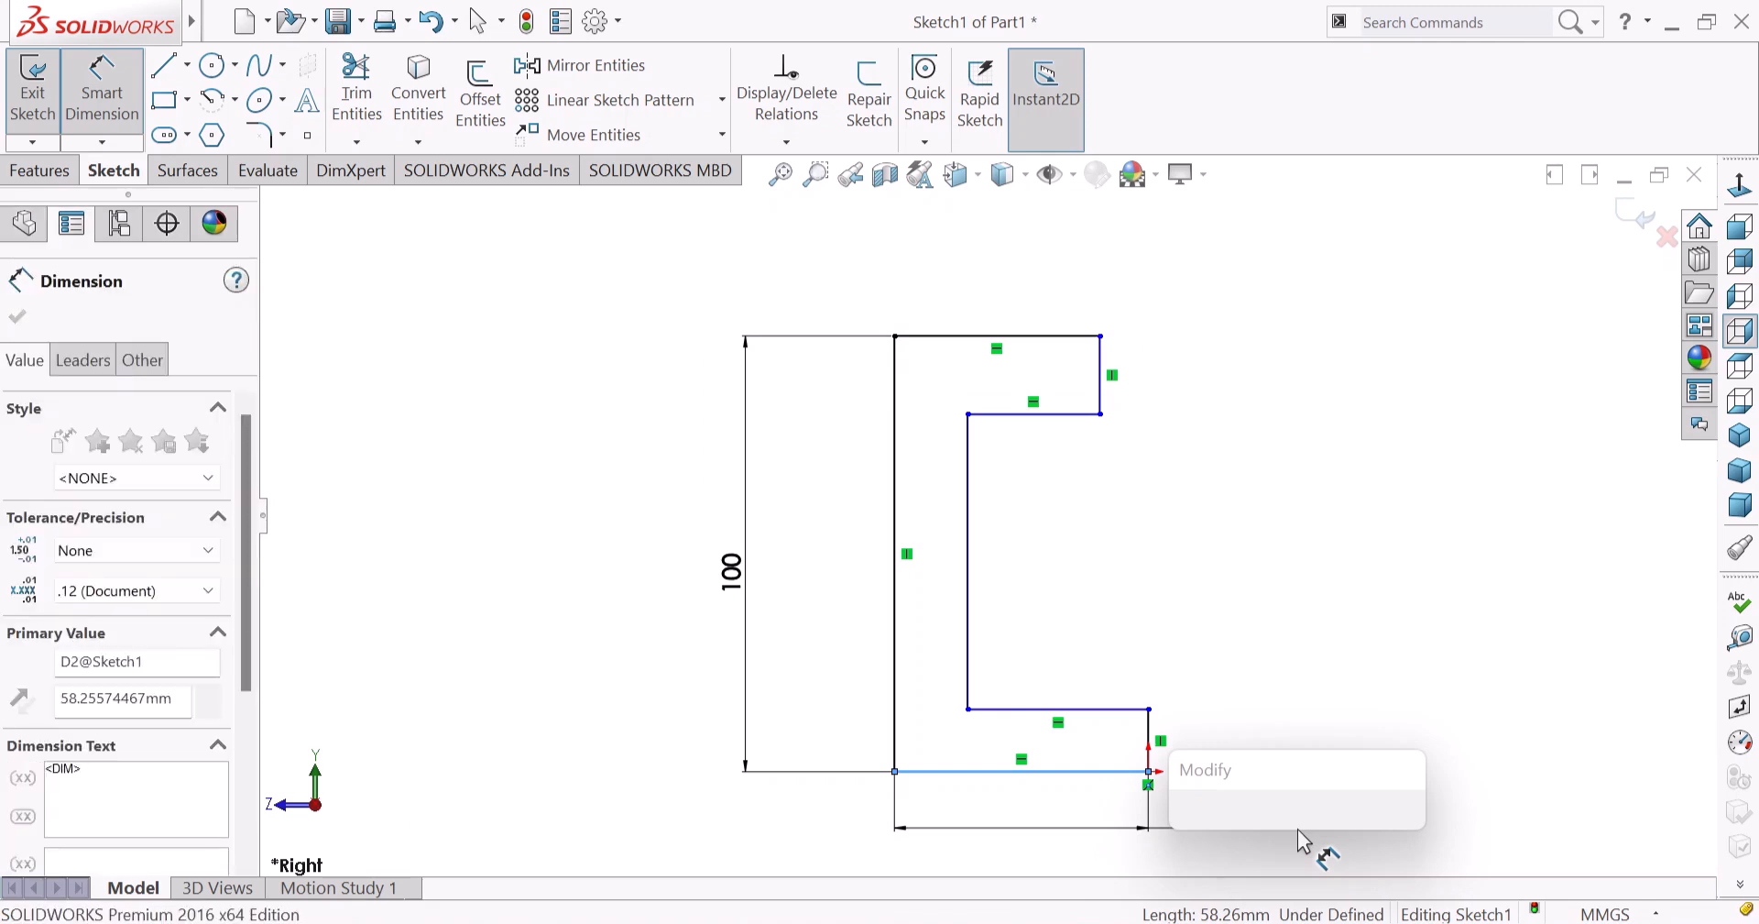
text(49+)
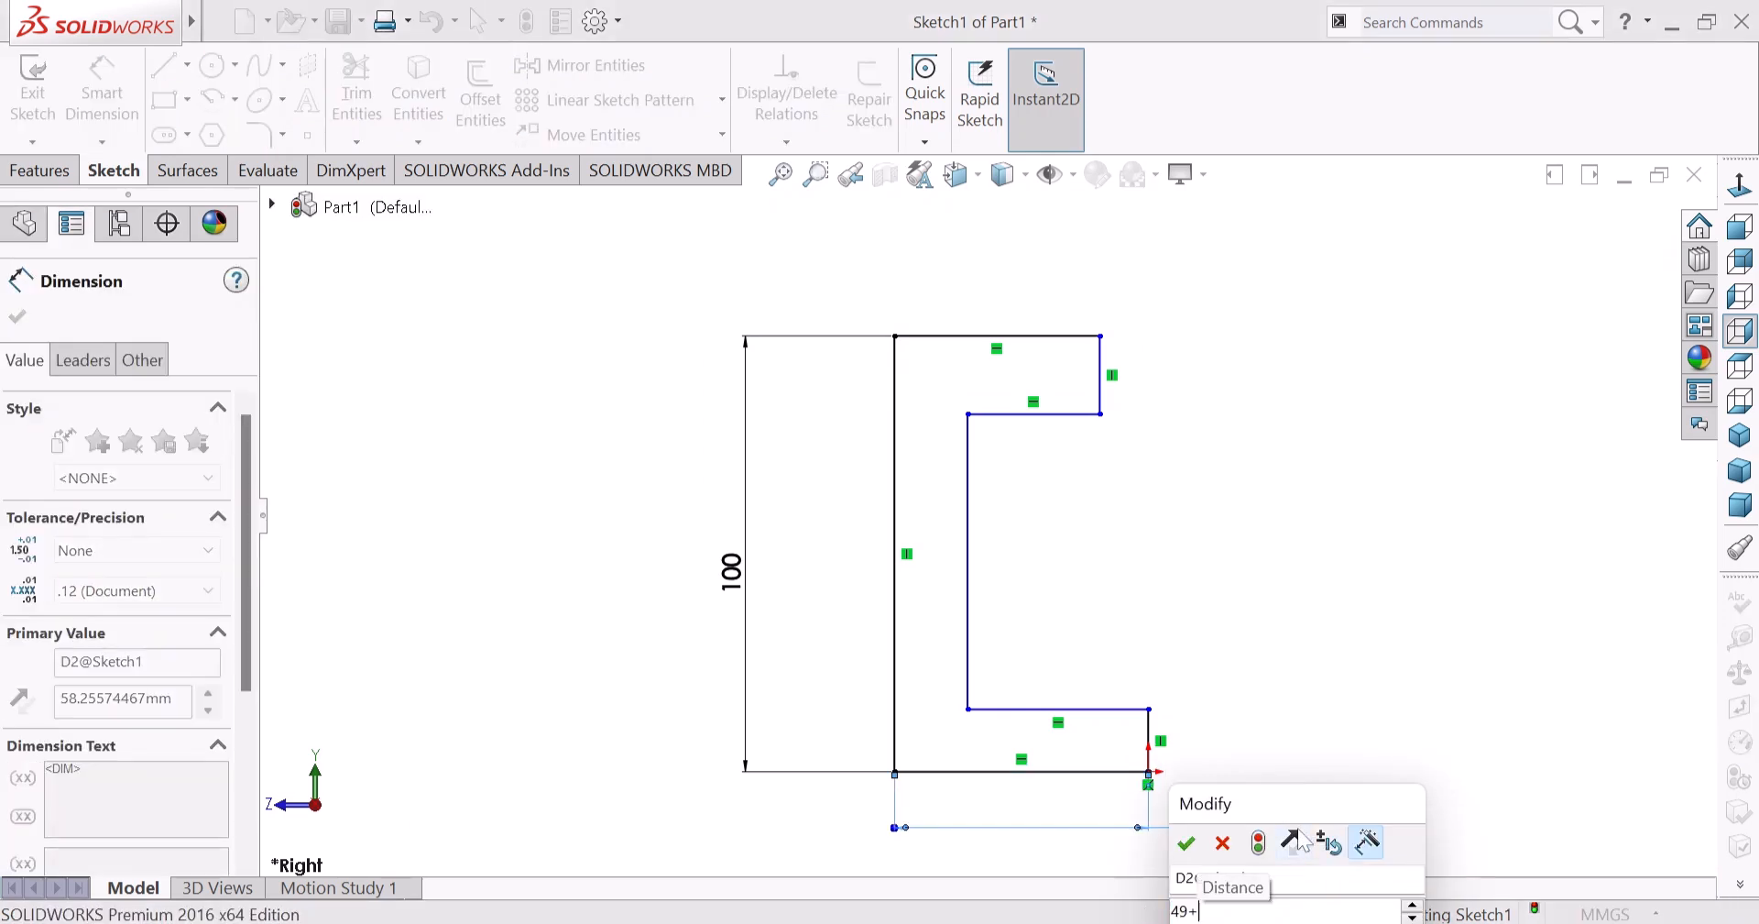
text(26)
key(Return)
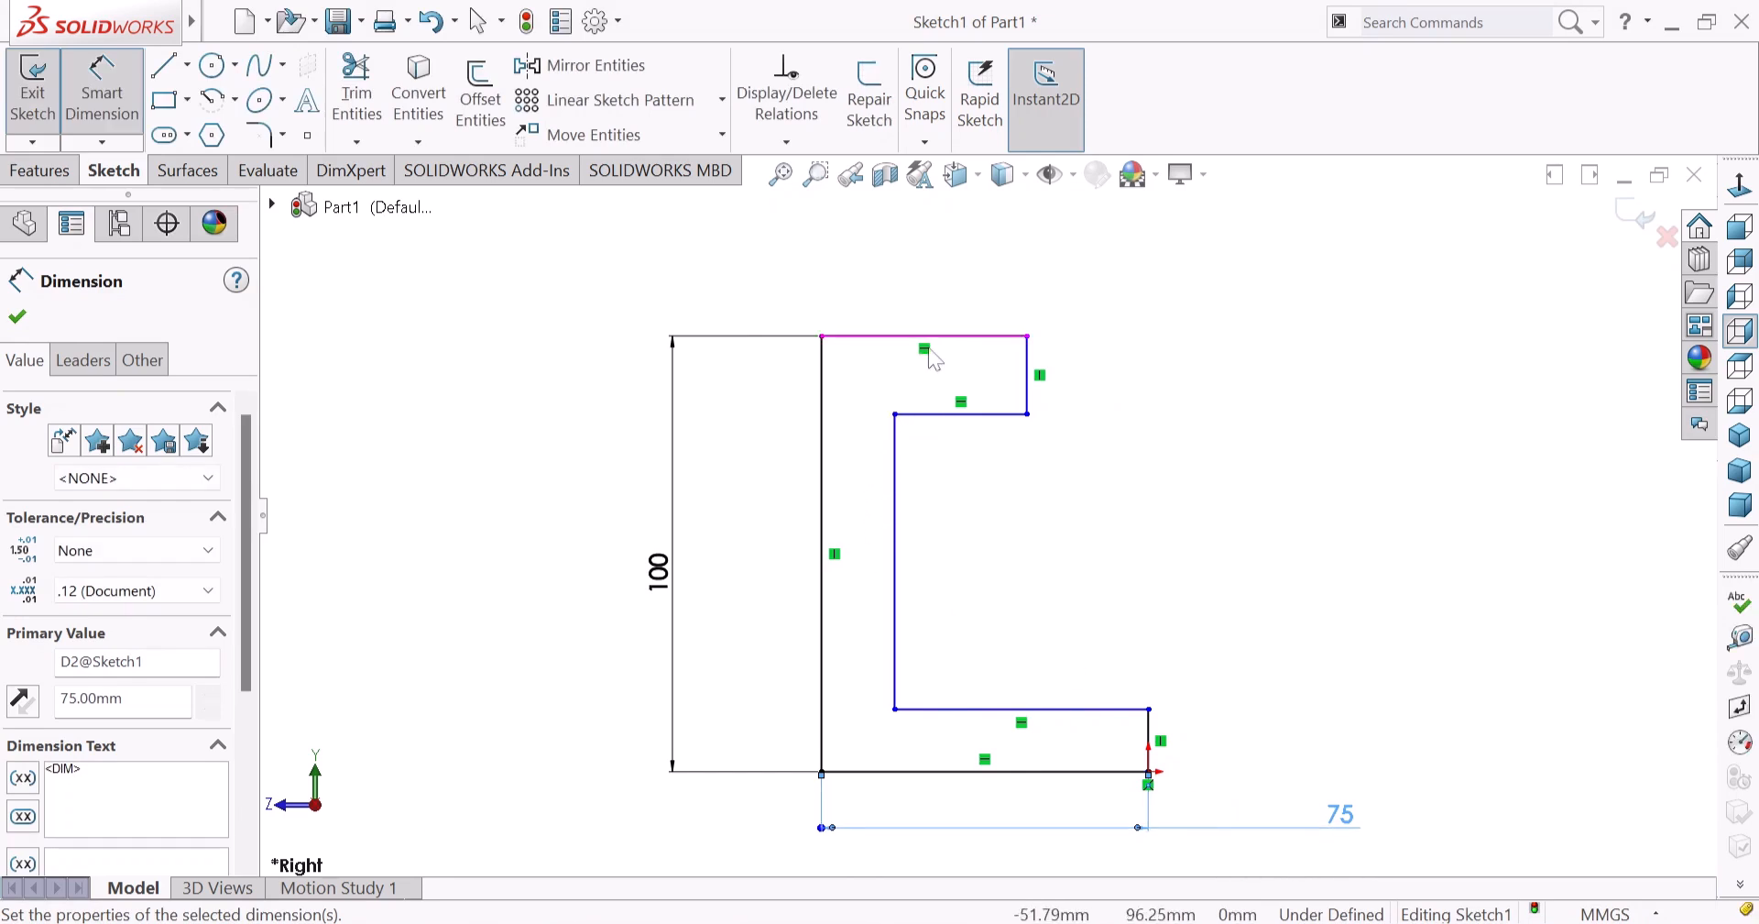
Dimension the top line of the profile to a length of 64 mm.
click(1001, 343)
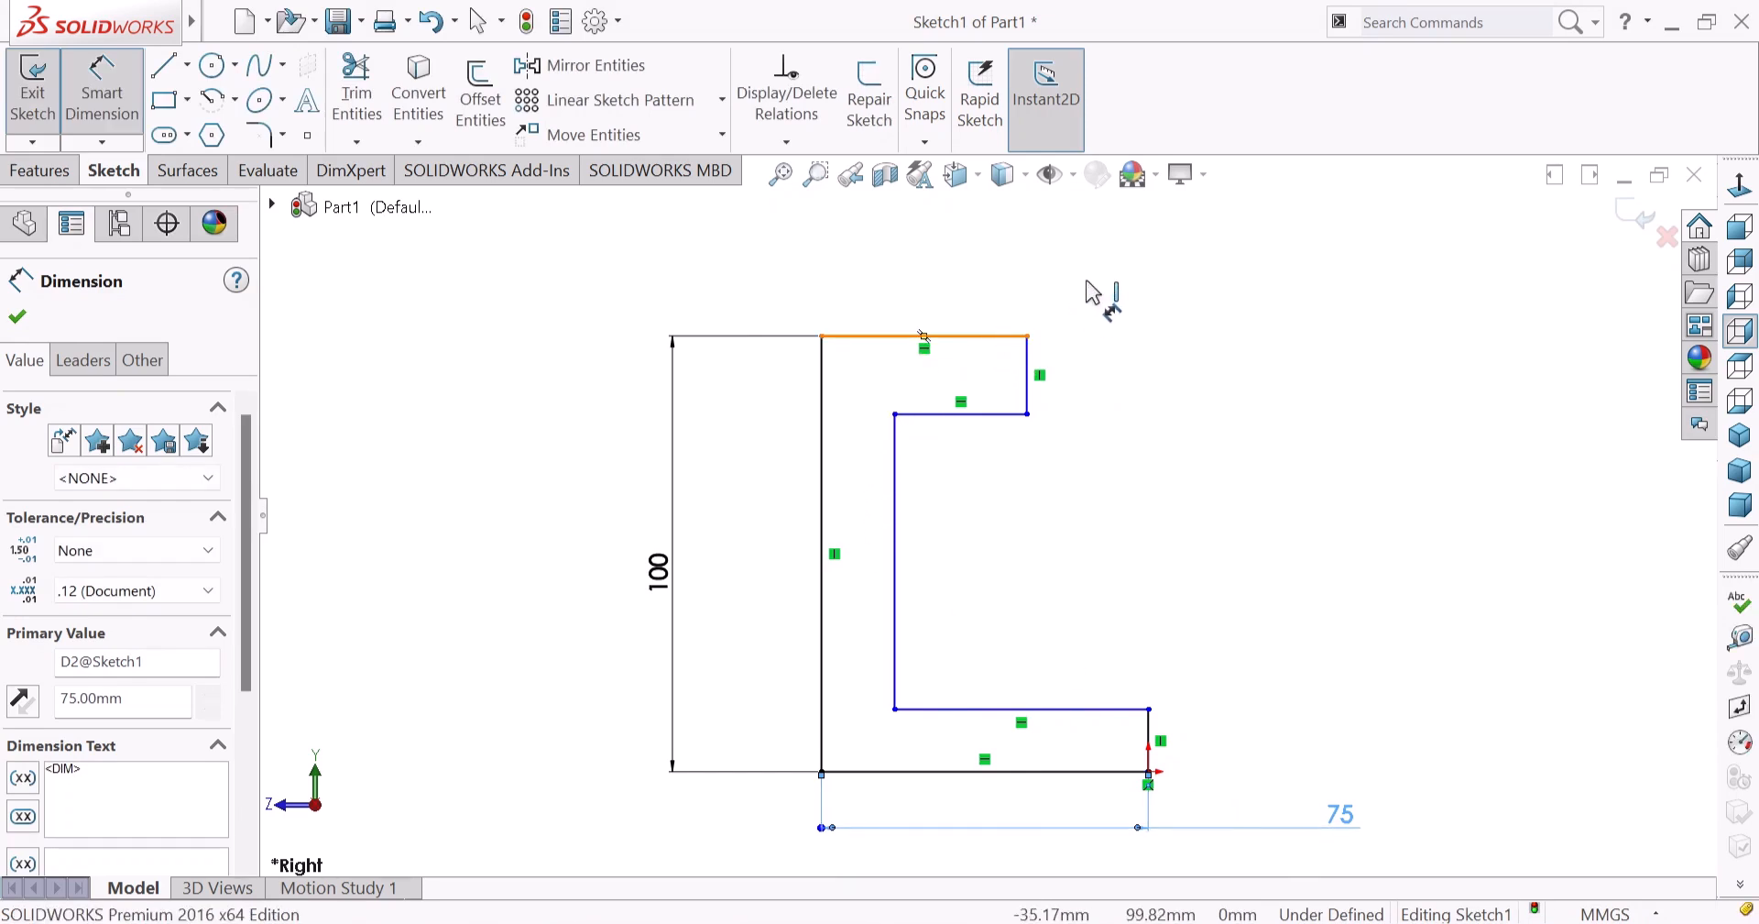
click(1132, 283)
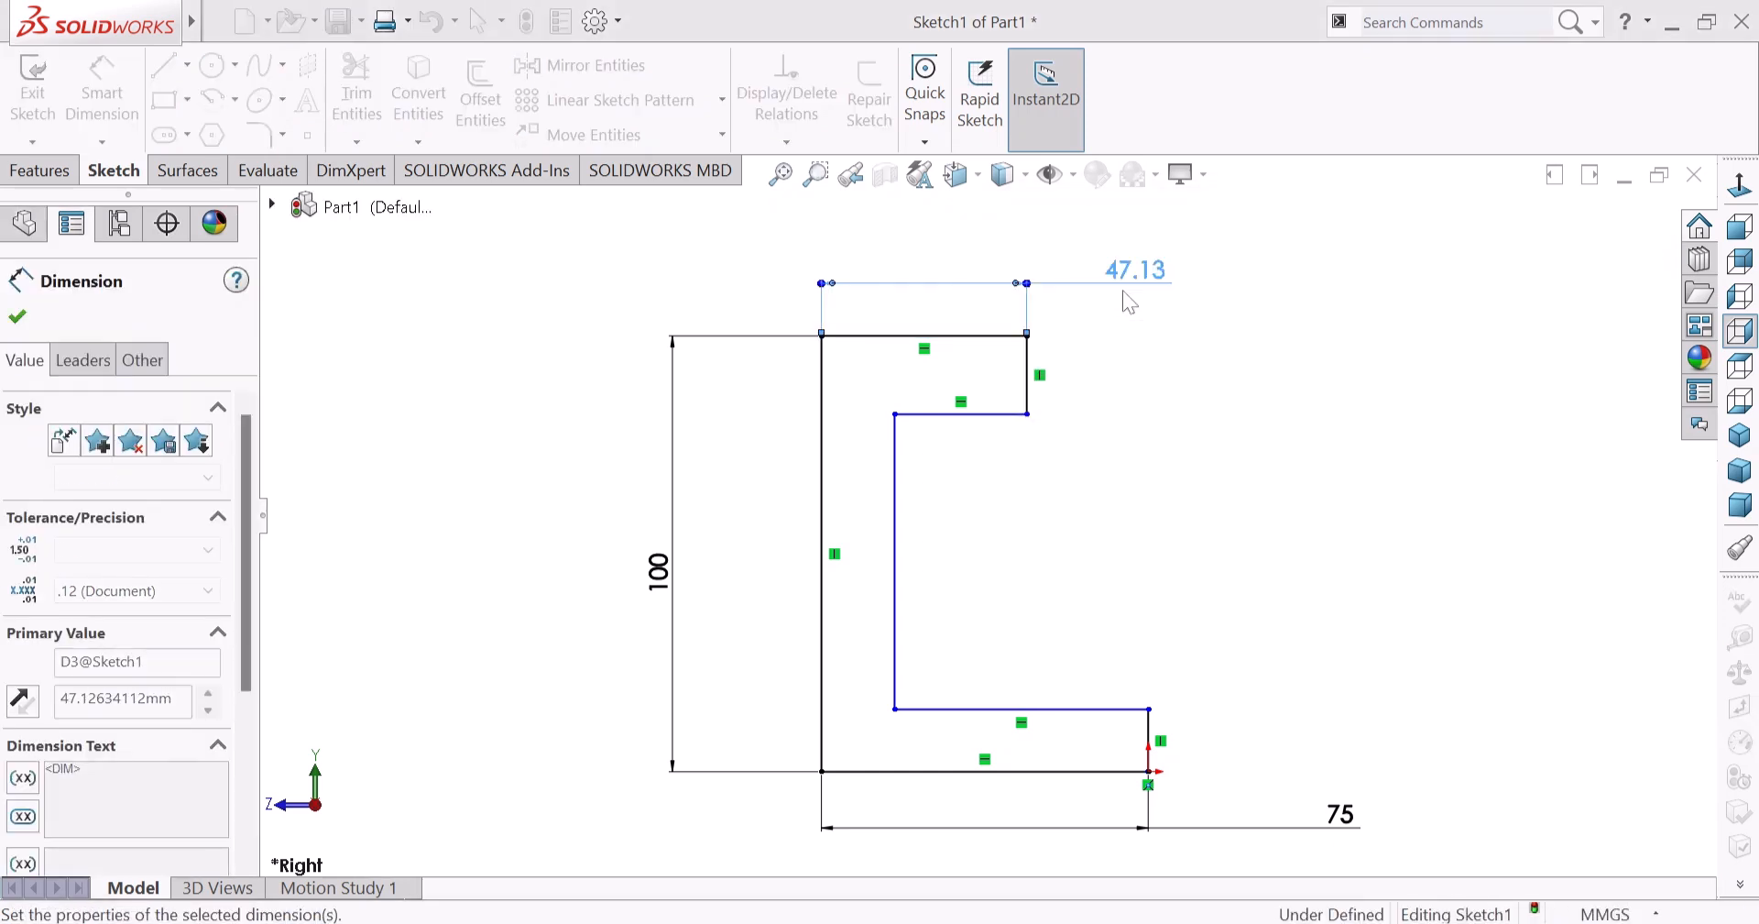
text(64)
key(Return)
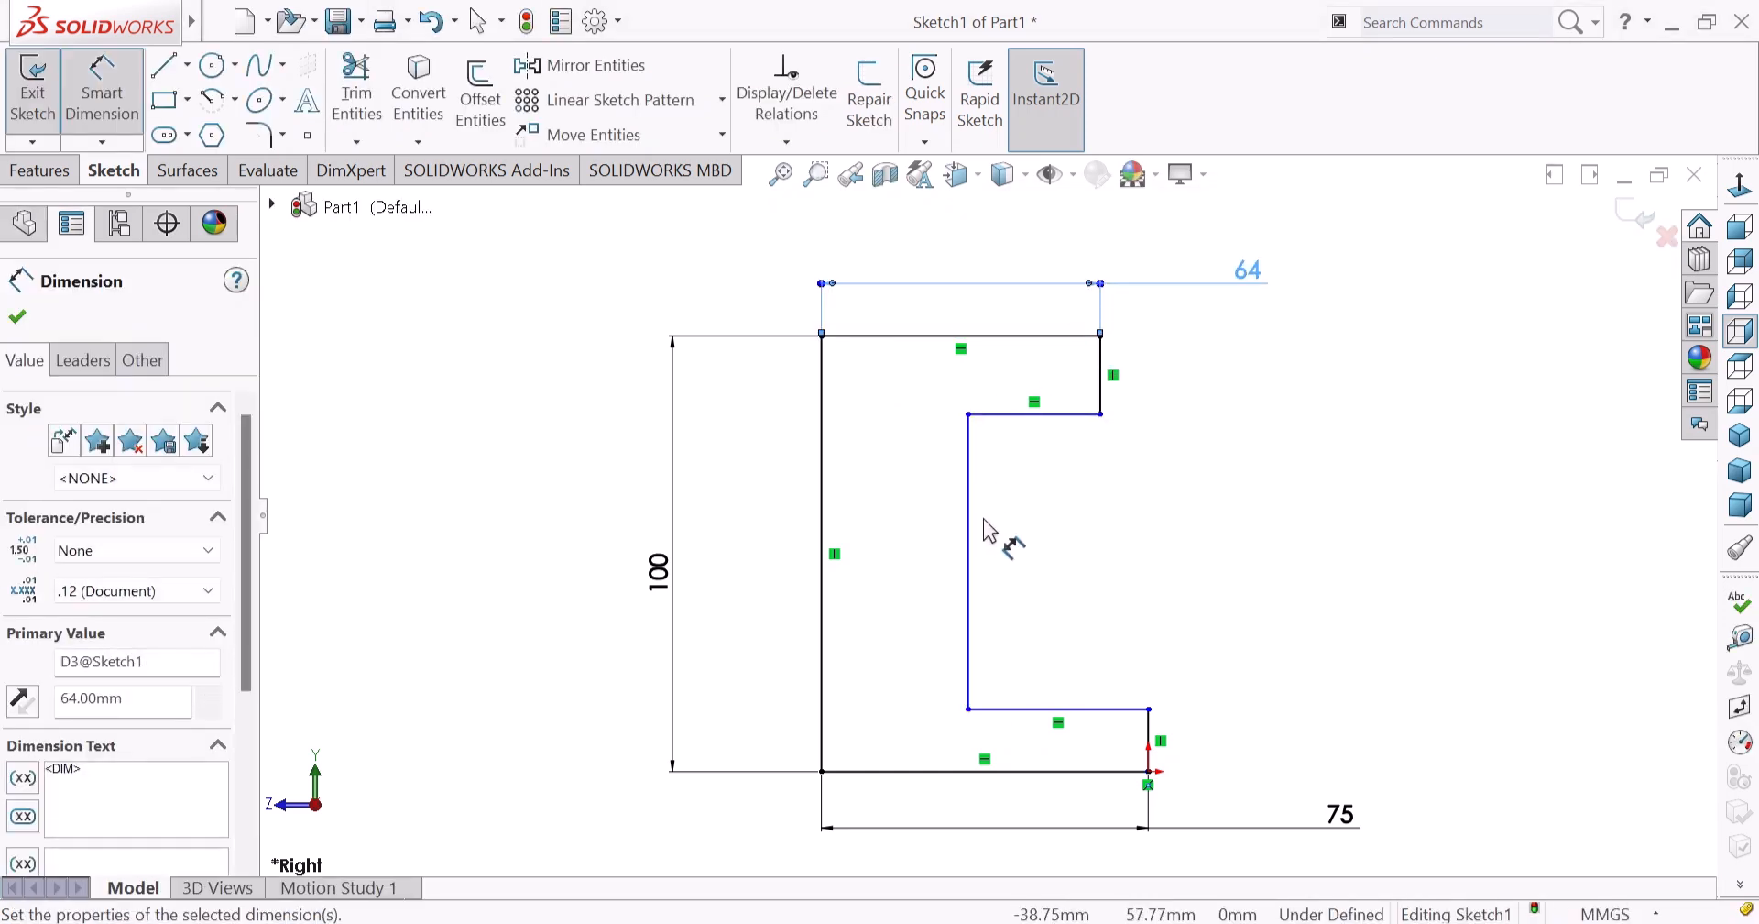
Dimension the distance between the inner and outer vertical lines to 20 mm.
click(968, 518)
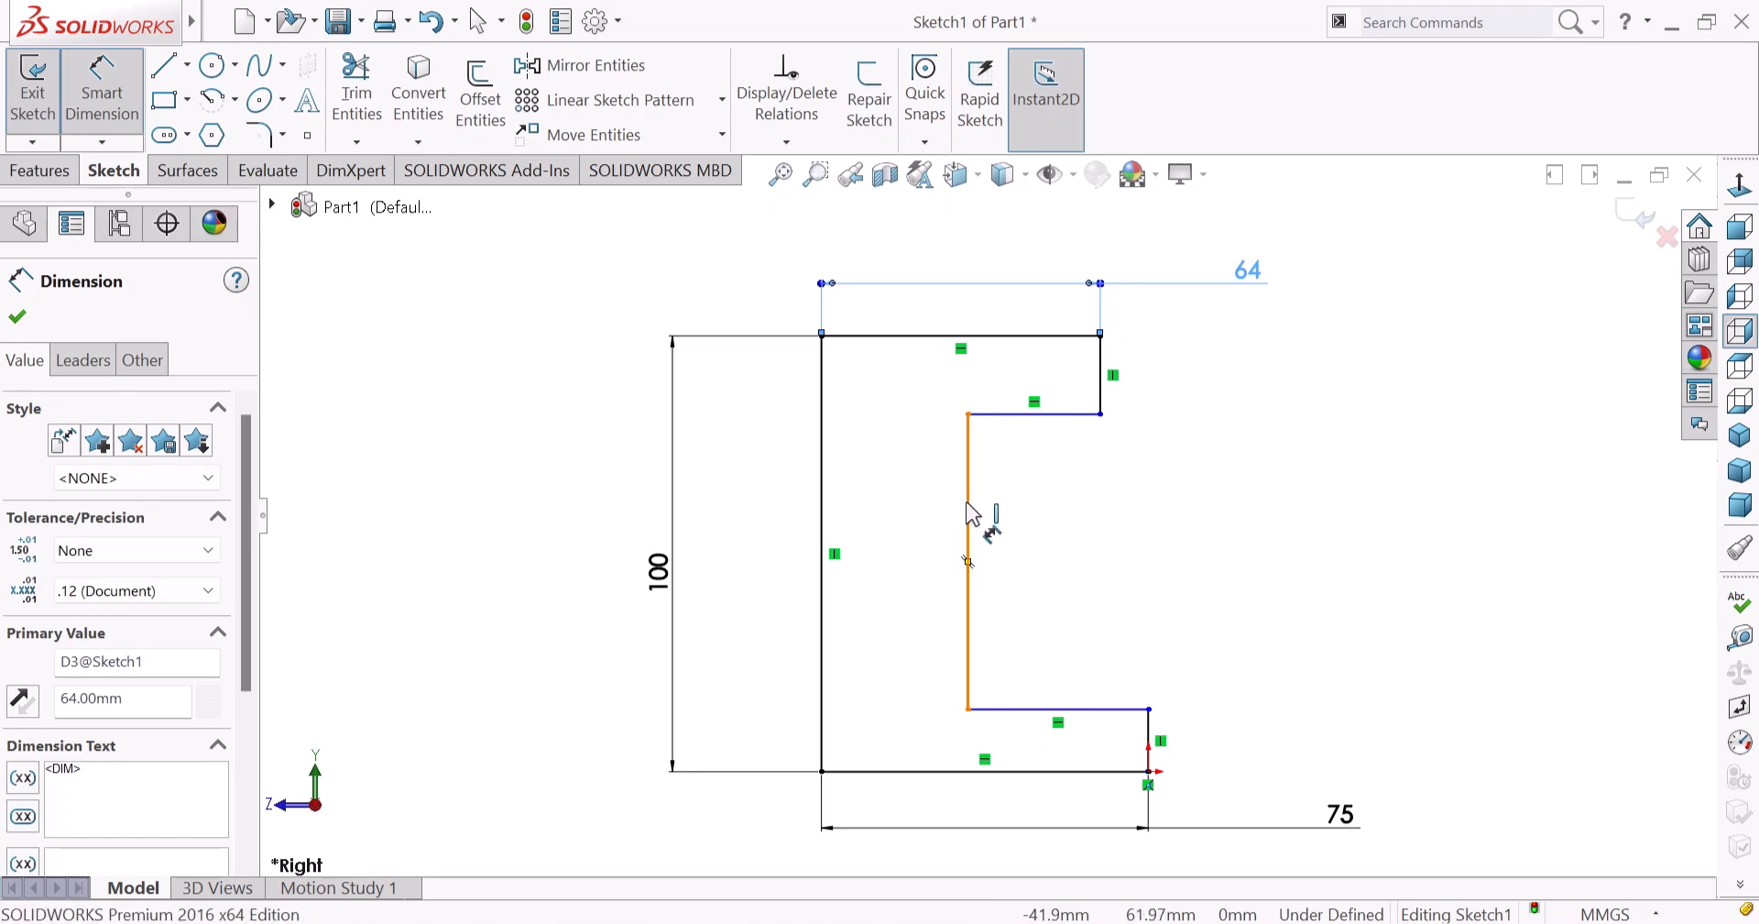
click(822, 511)
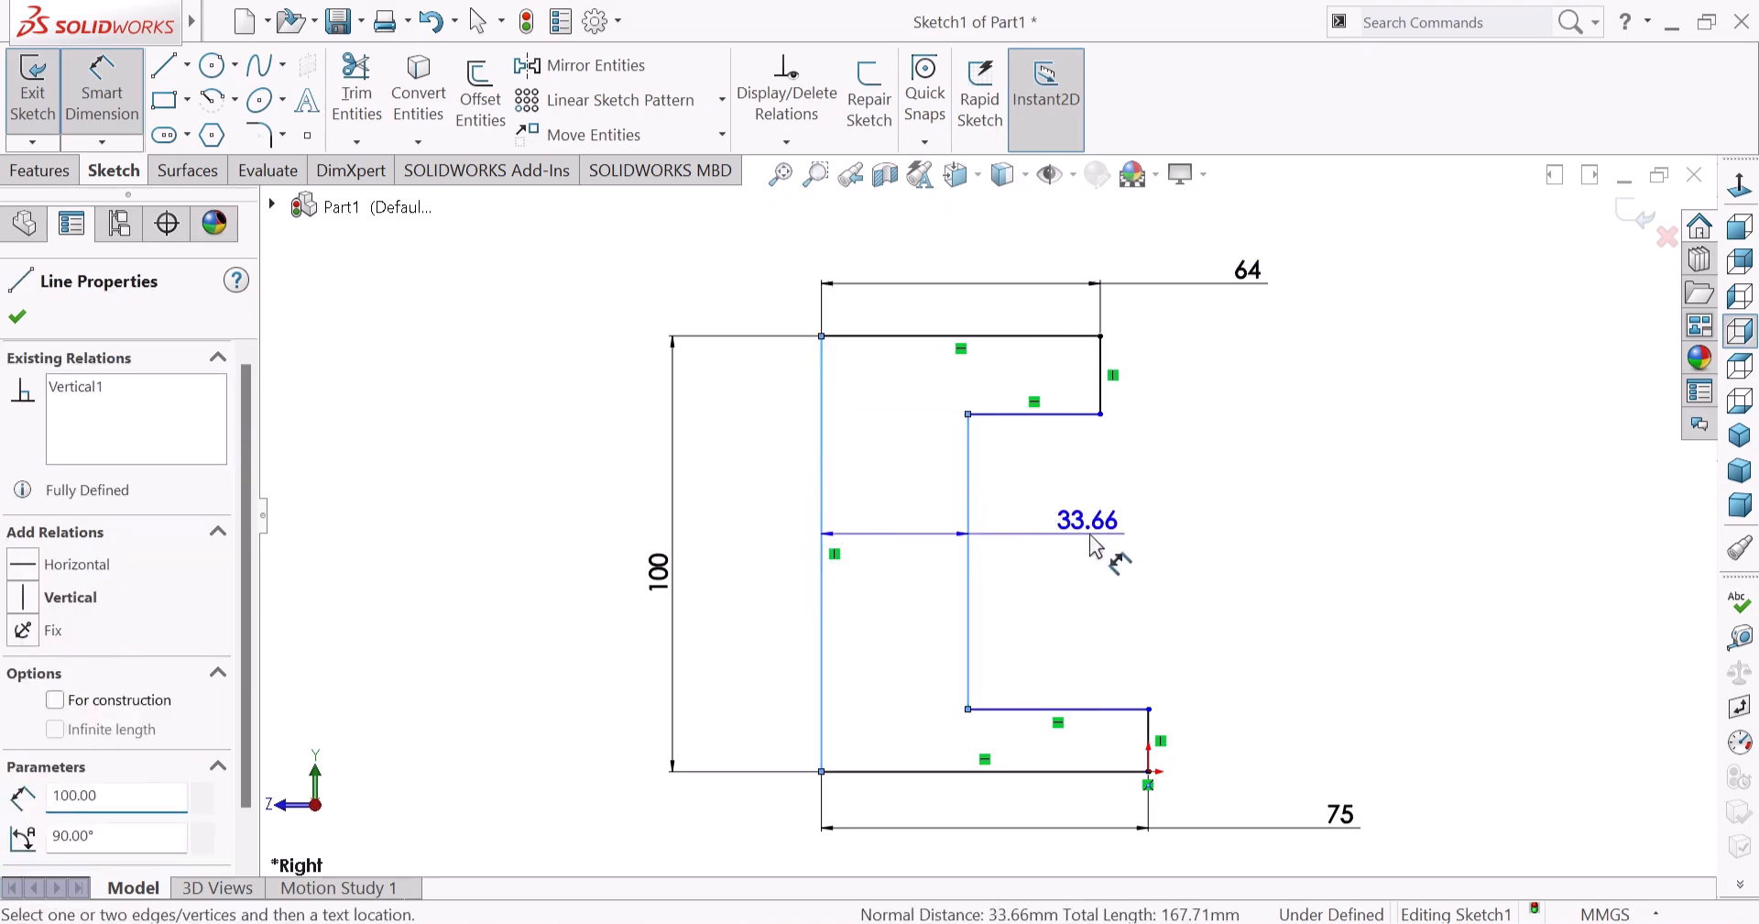
click(1103, 541)
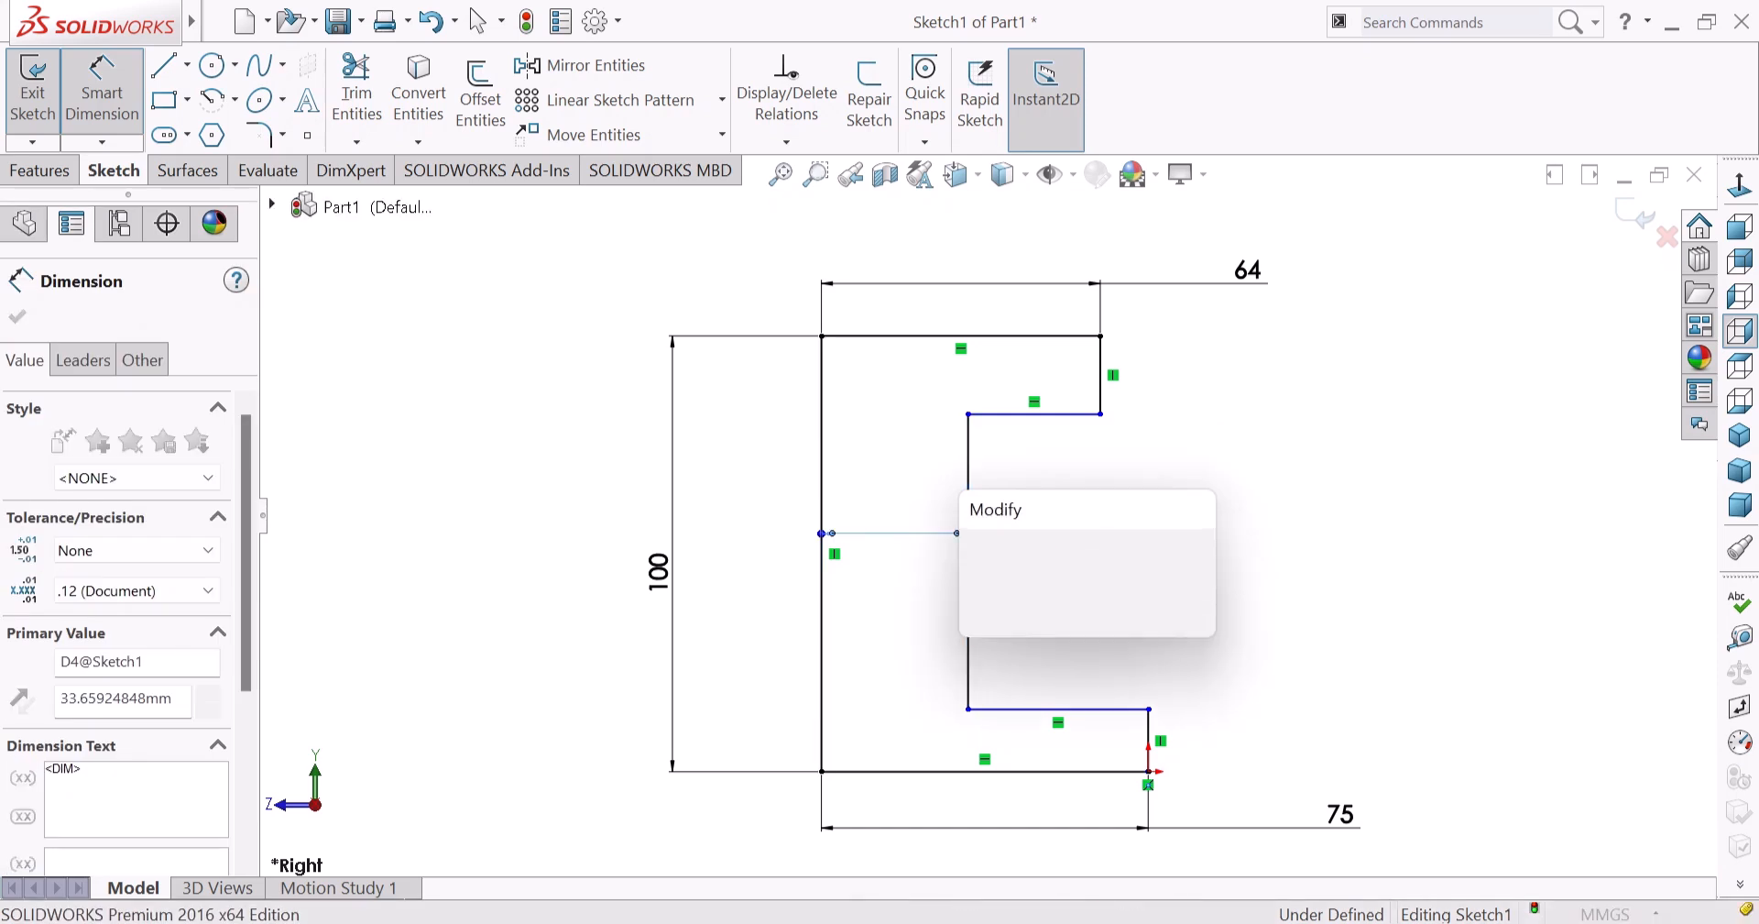
key(Return)
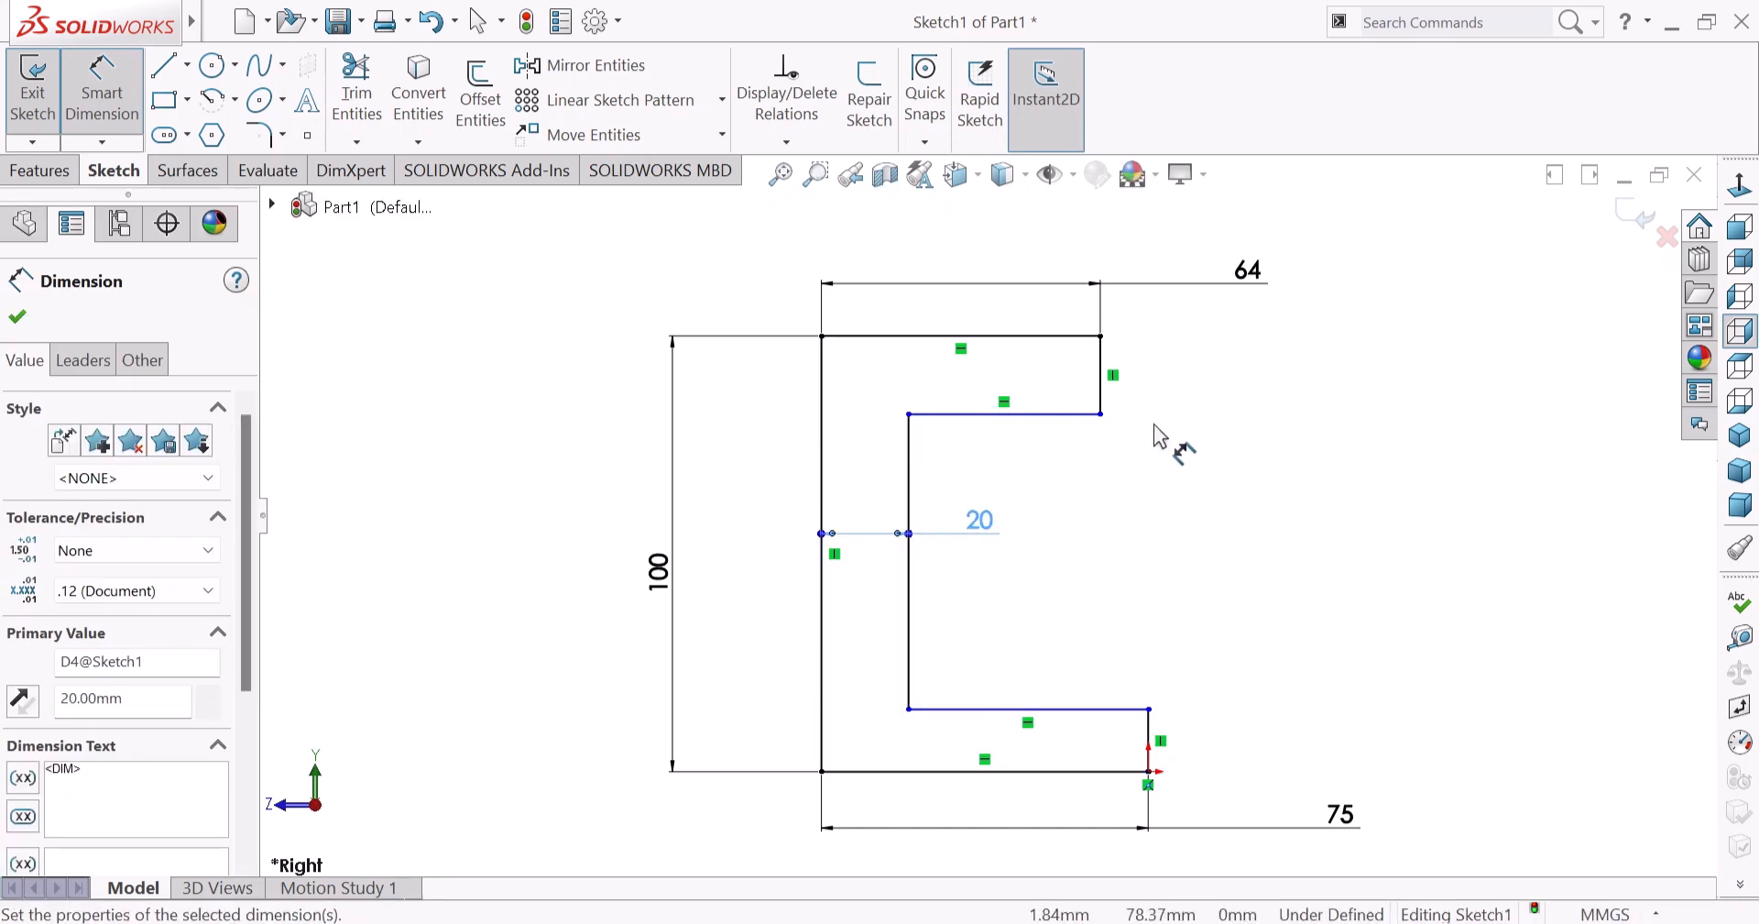
Dimension the short vertical end line of the upper arm to 20 mm.
click(1103, 386)
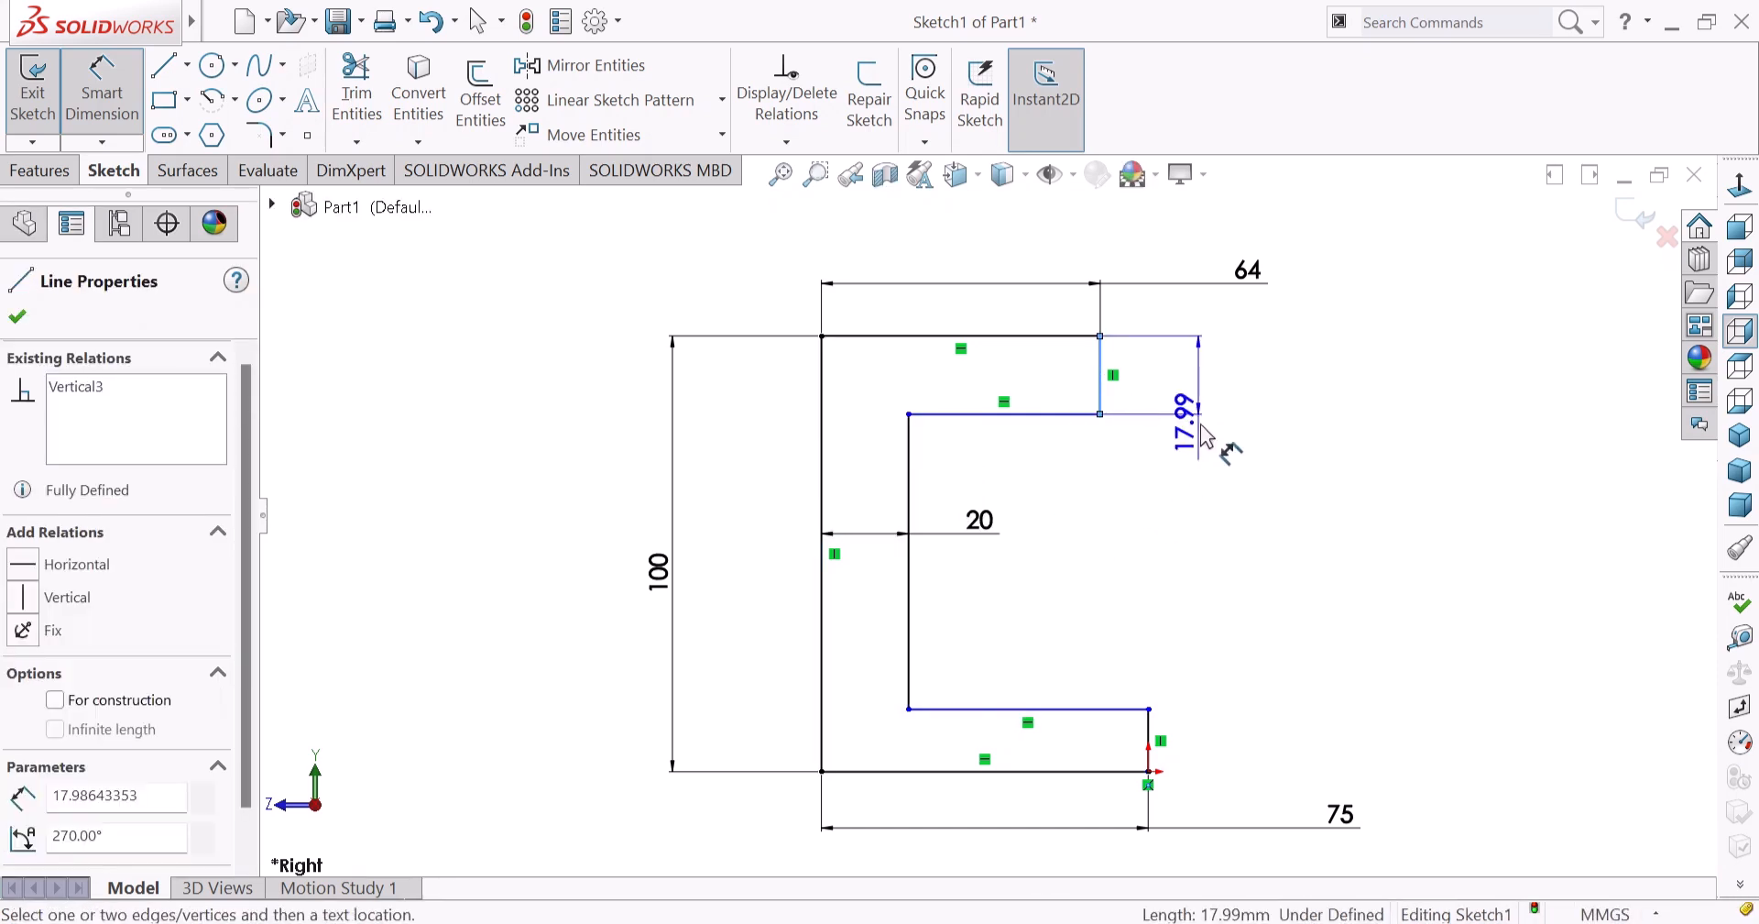
click(1226, 483)
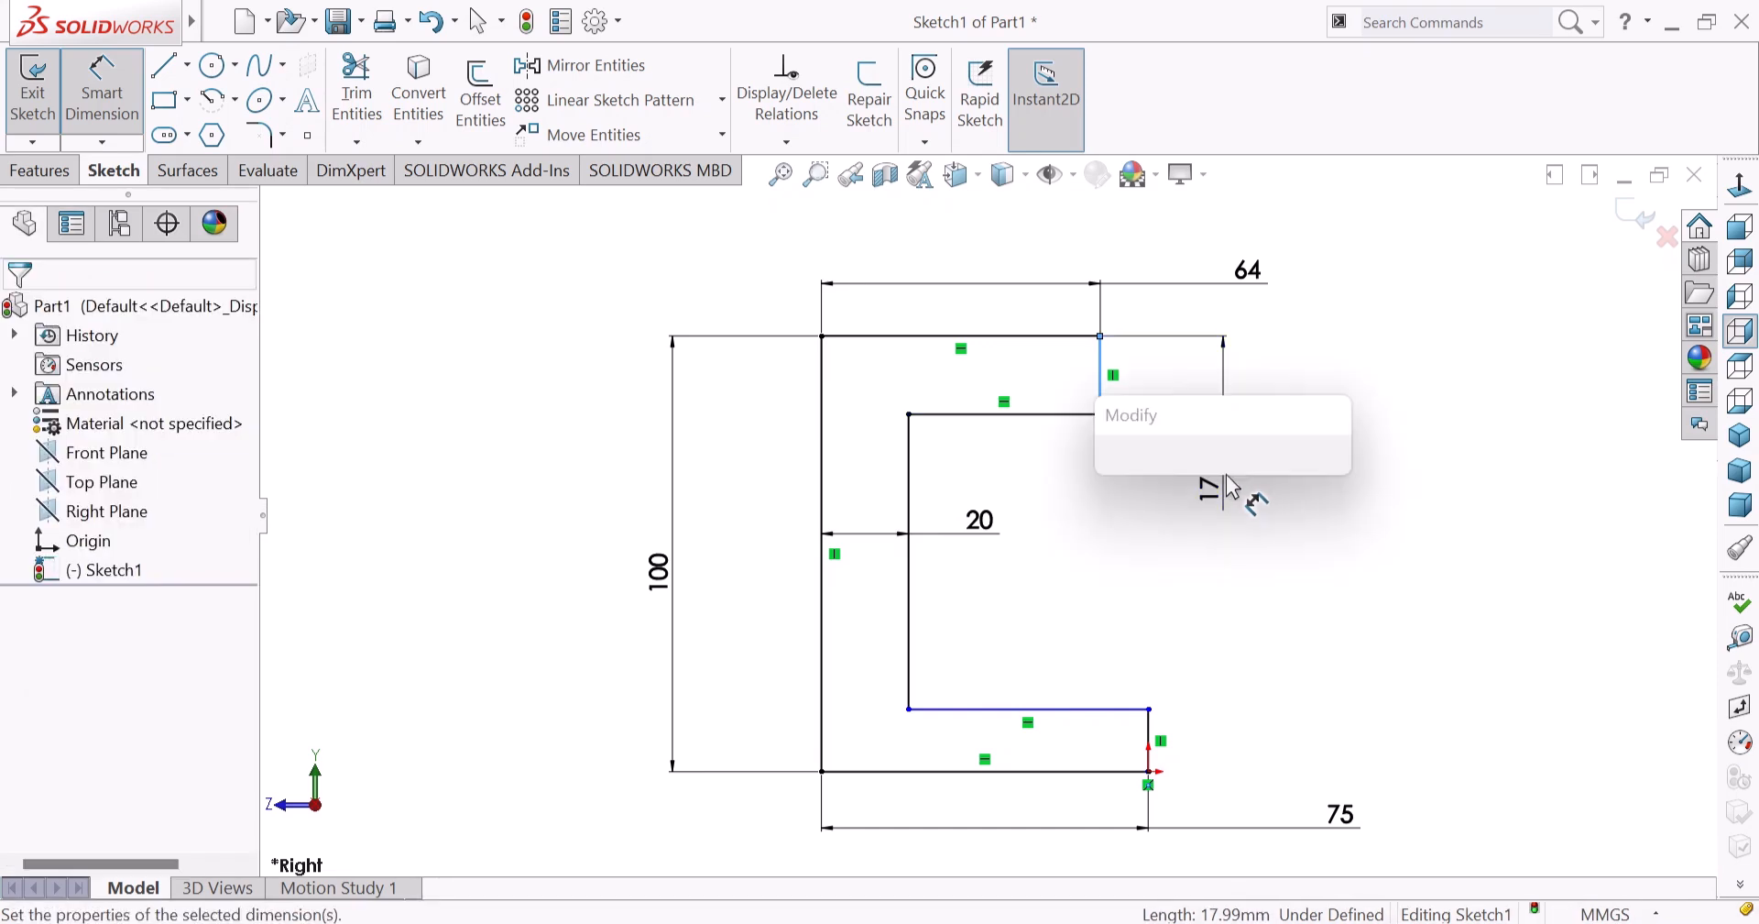
text(20)
key(Return)
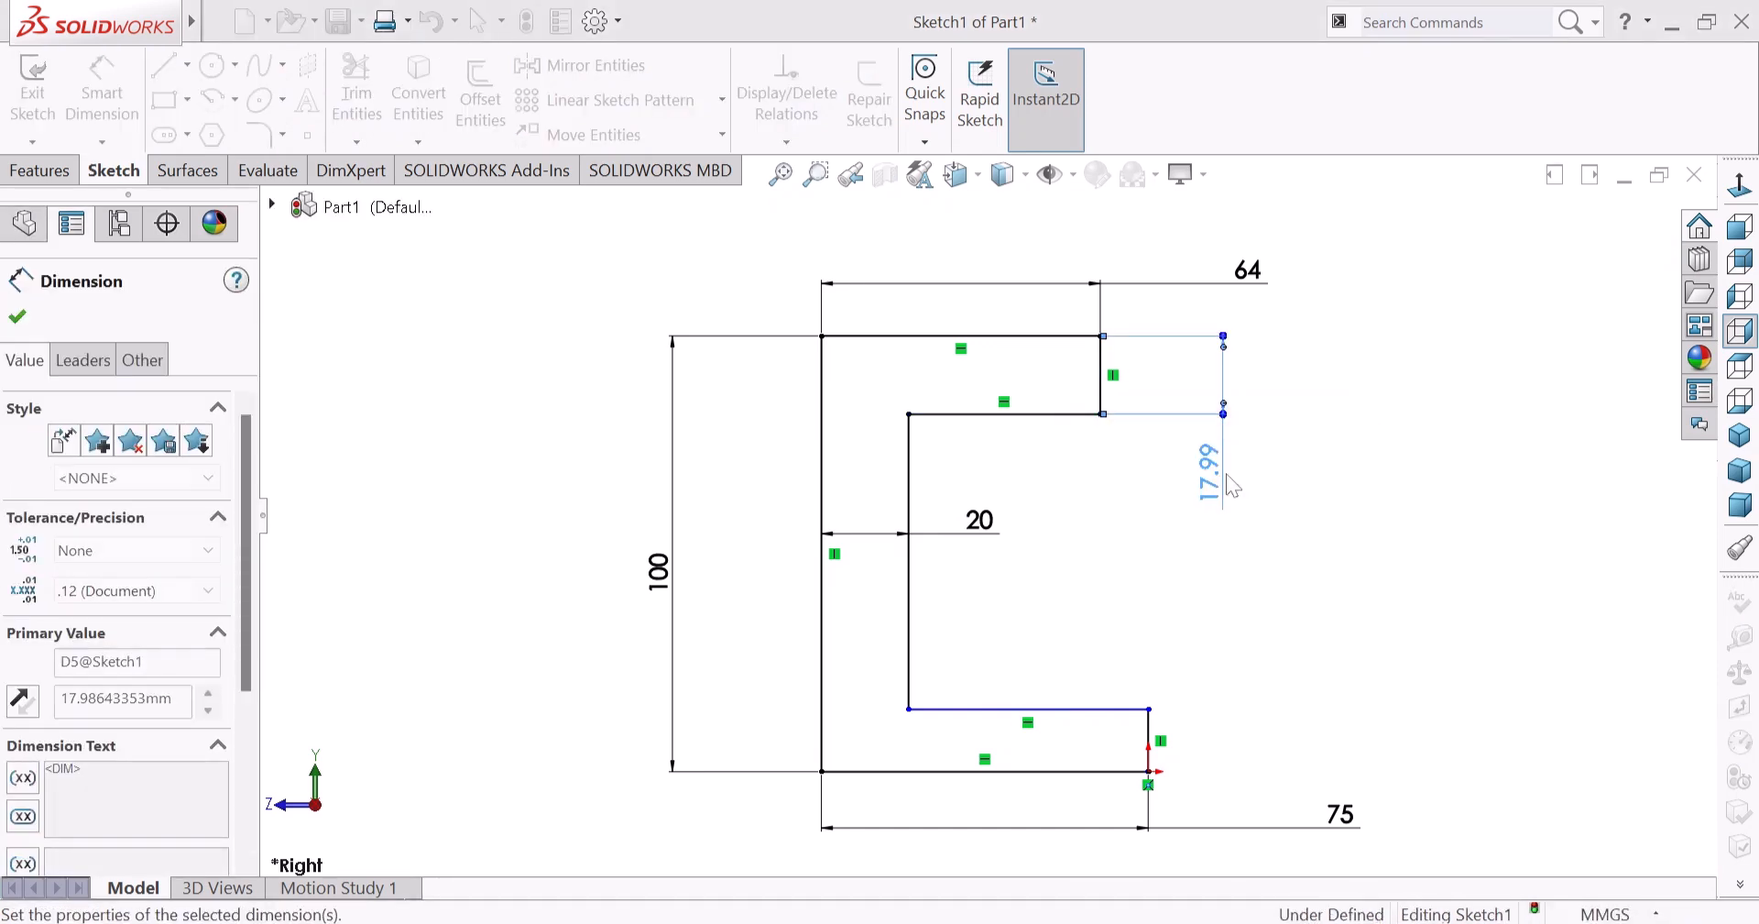
Dimension the short vertical end line of the lower arm to 20 mm.
click(1151, 733)
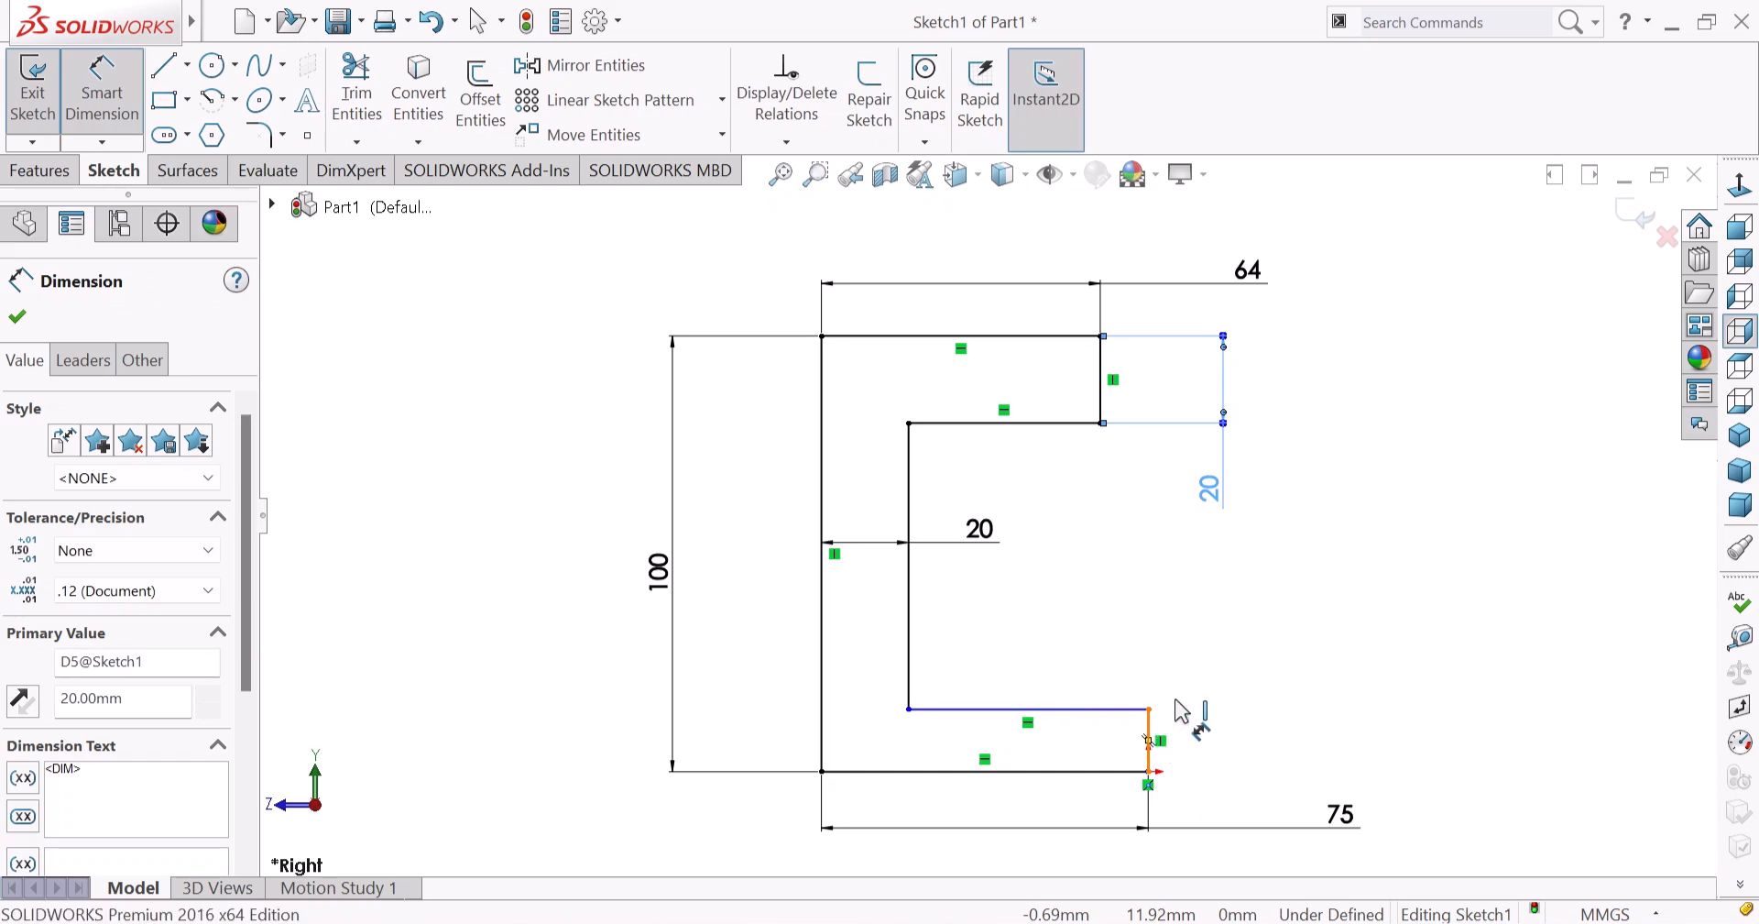
click(1253, 673)
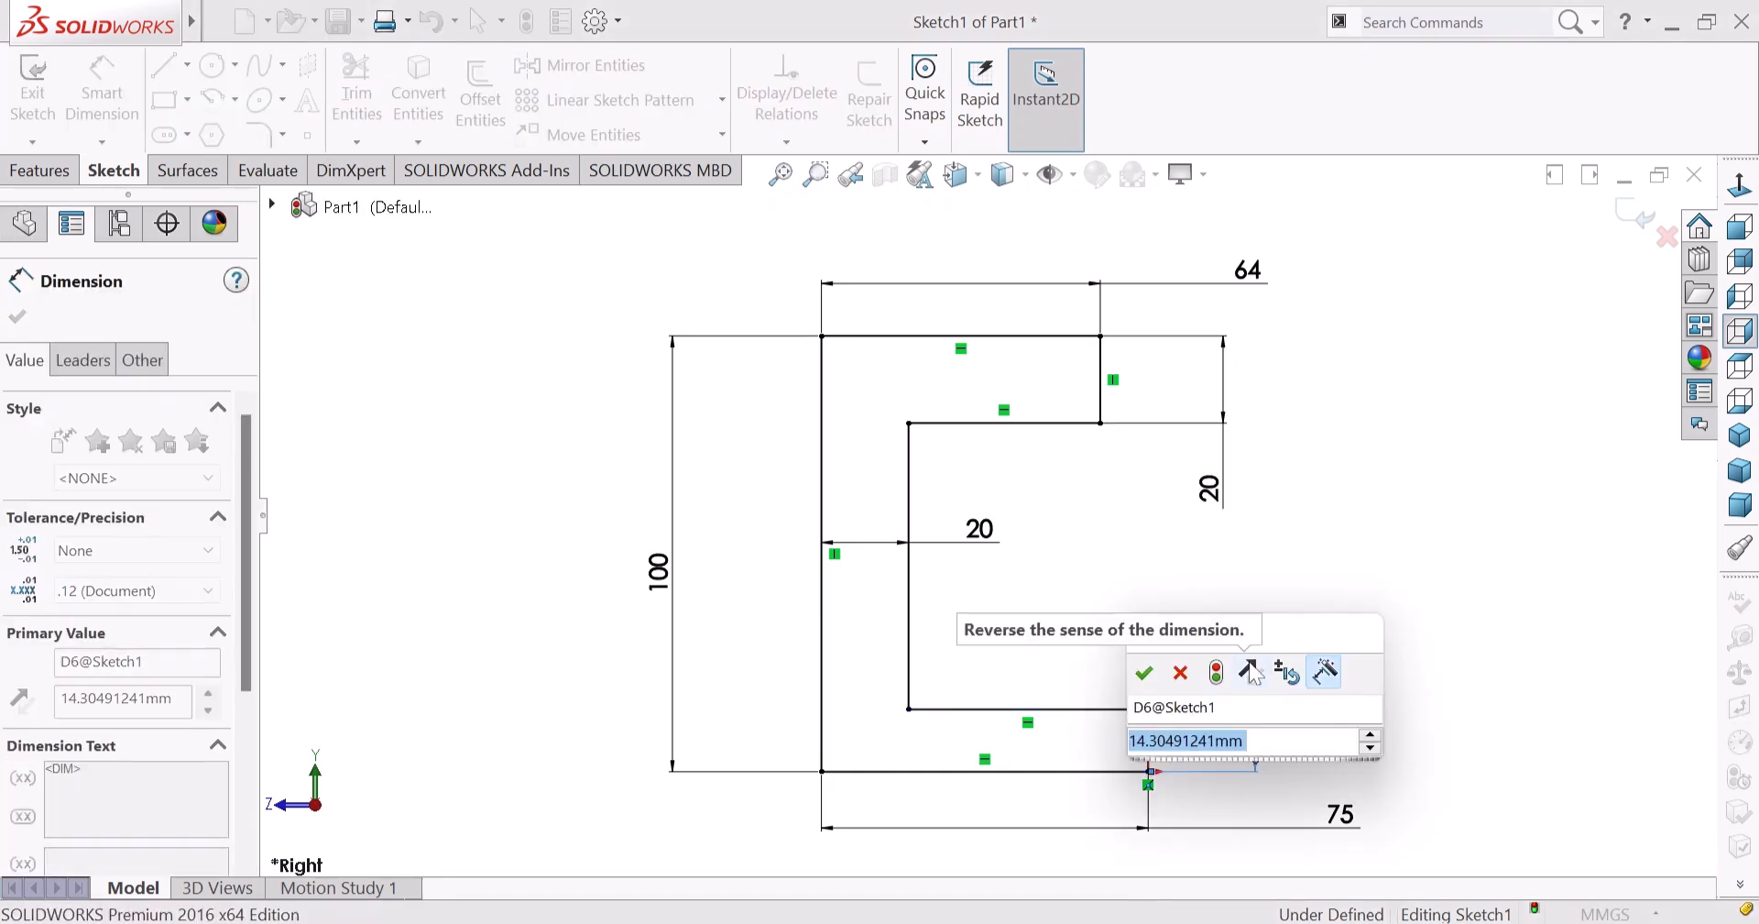
text(20)
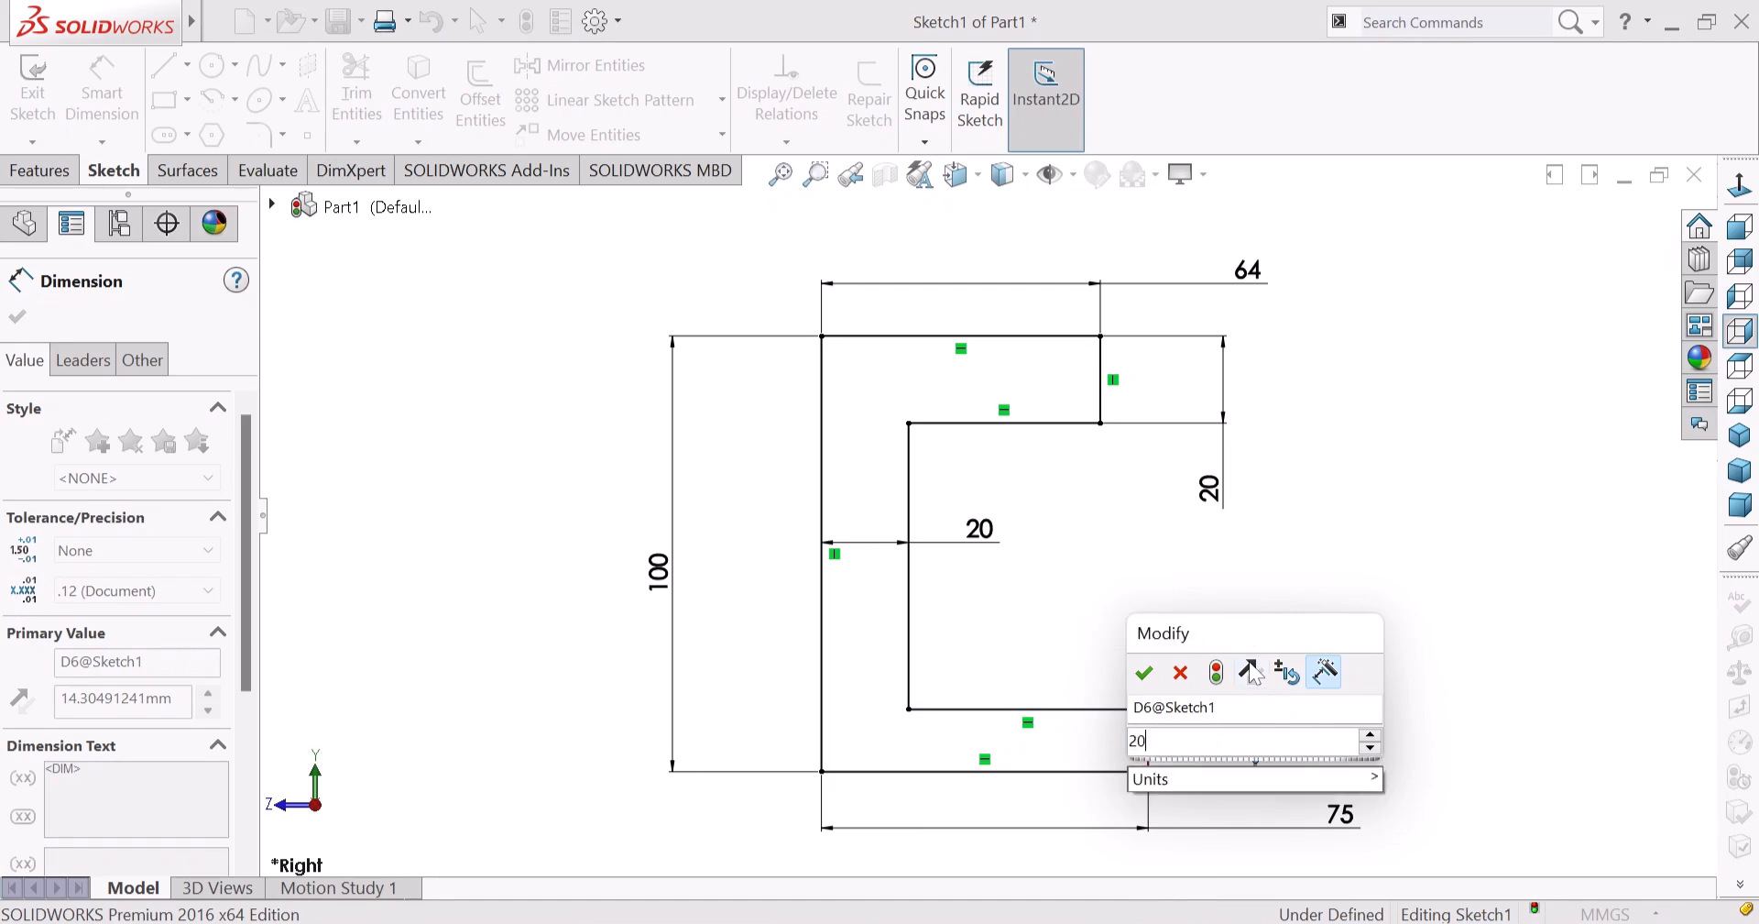
key(Return)
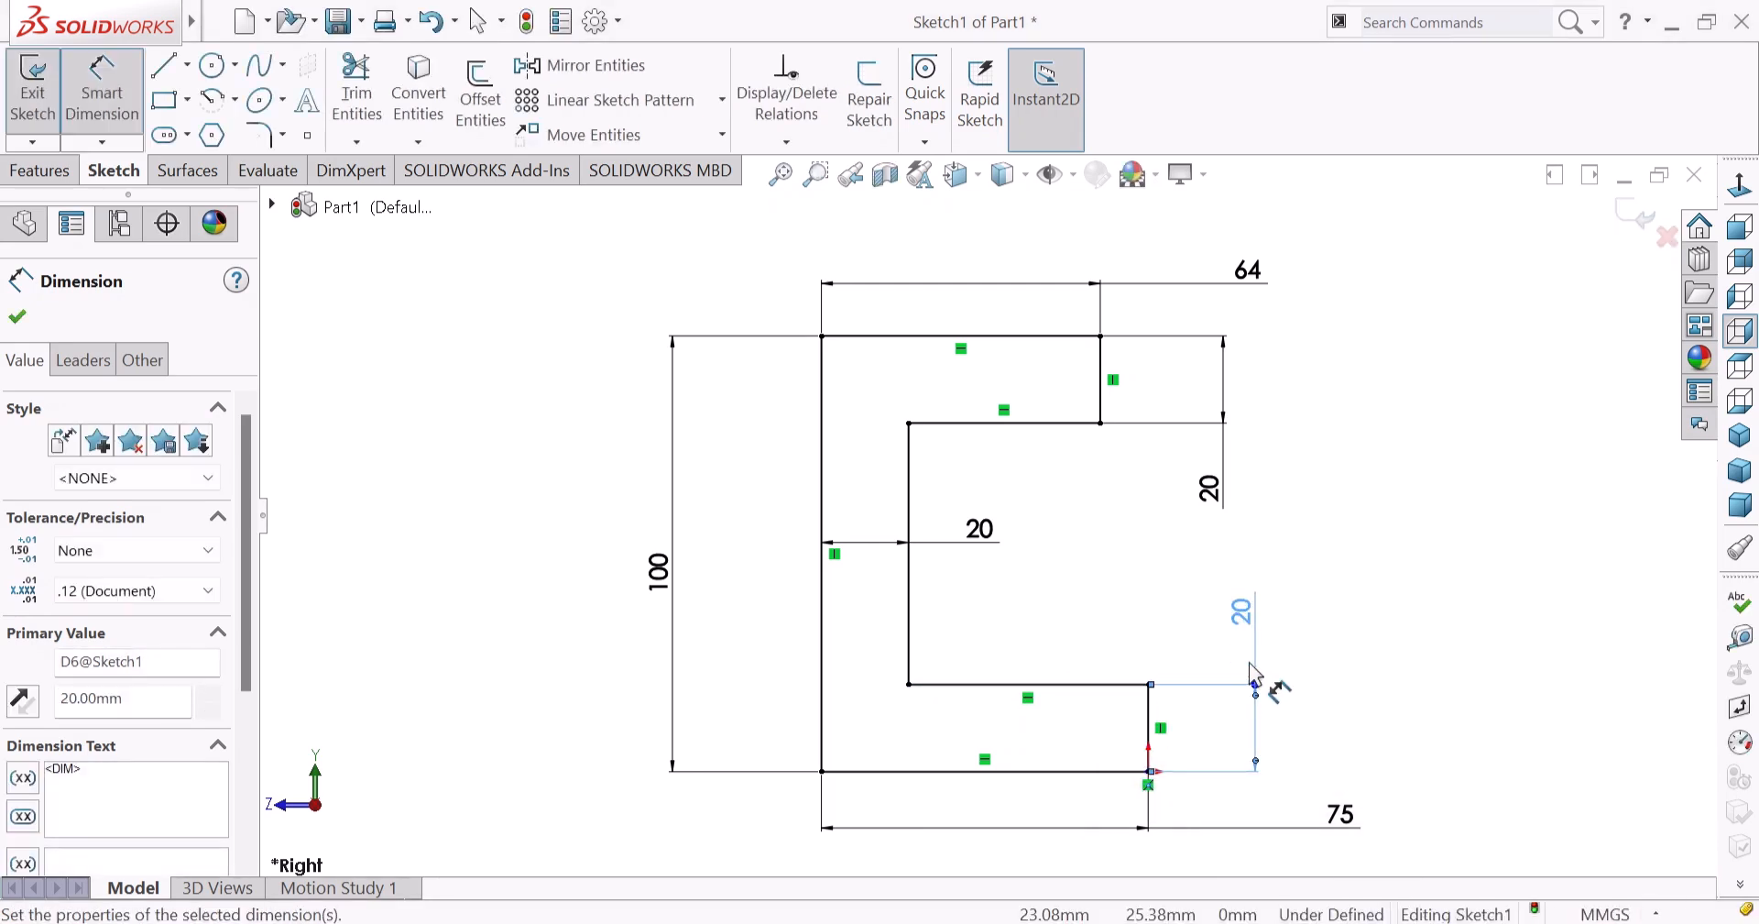
click(1107, 471)
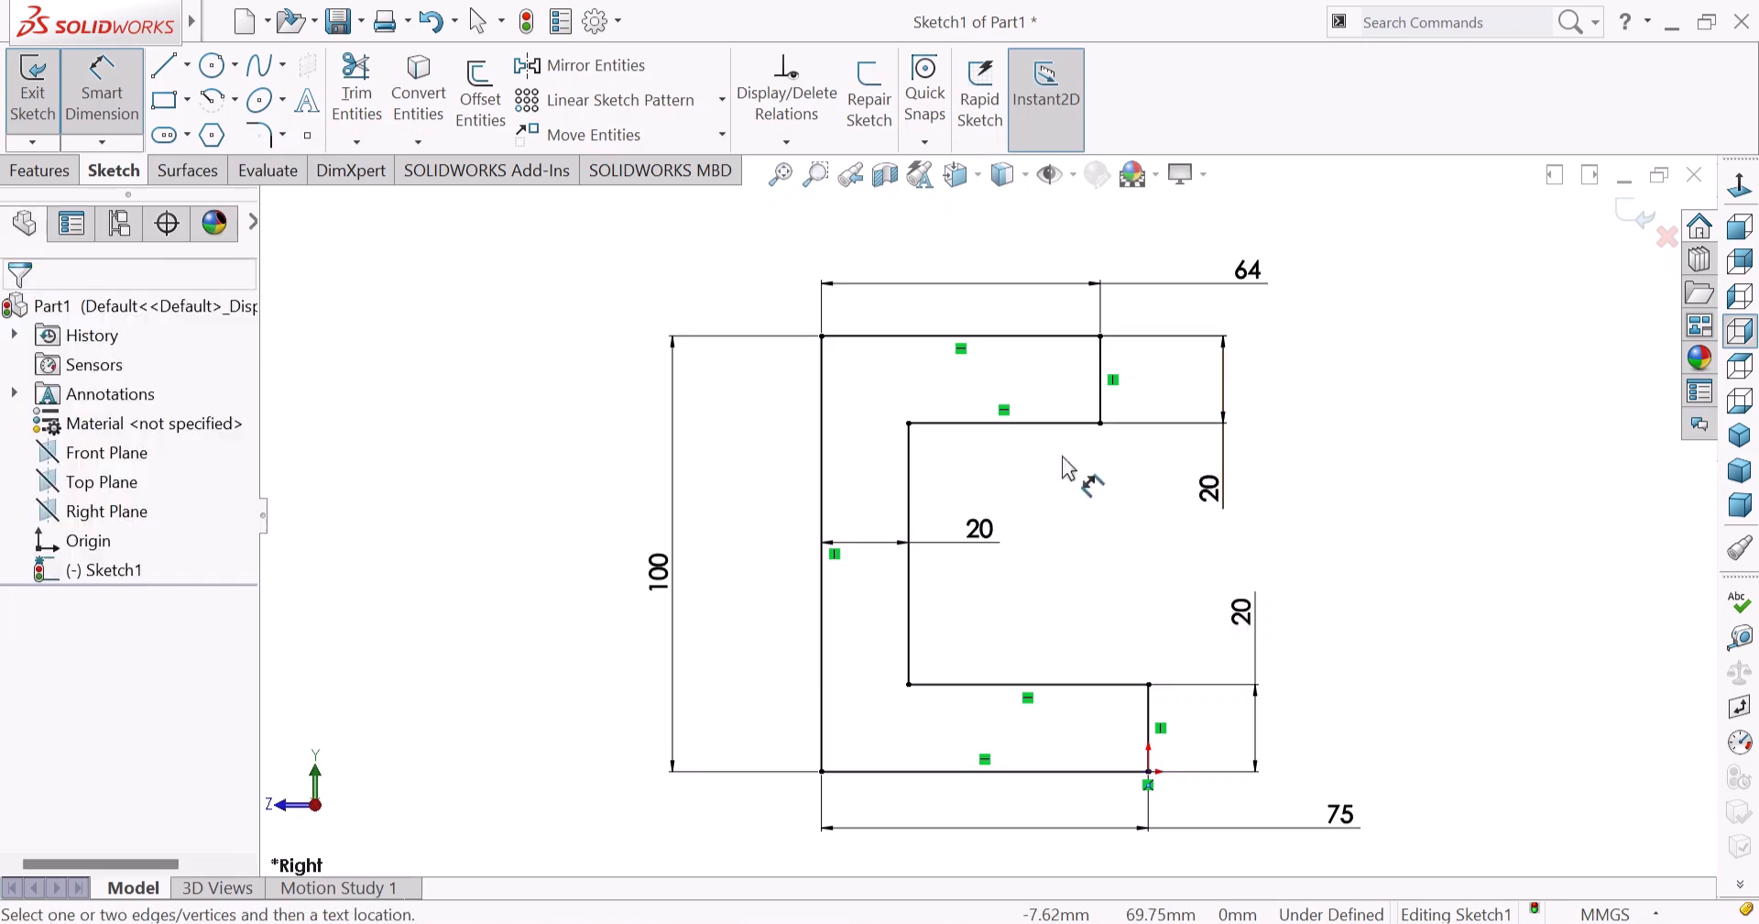
Round the profile's two outer corners with 20 mm sketch fillets.
click(261, 136)
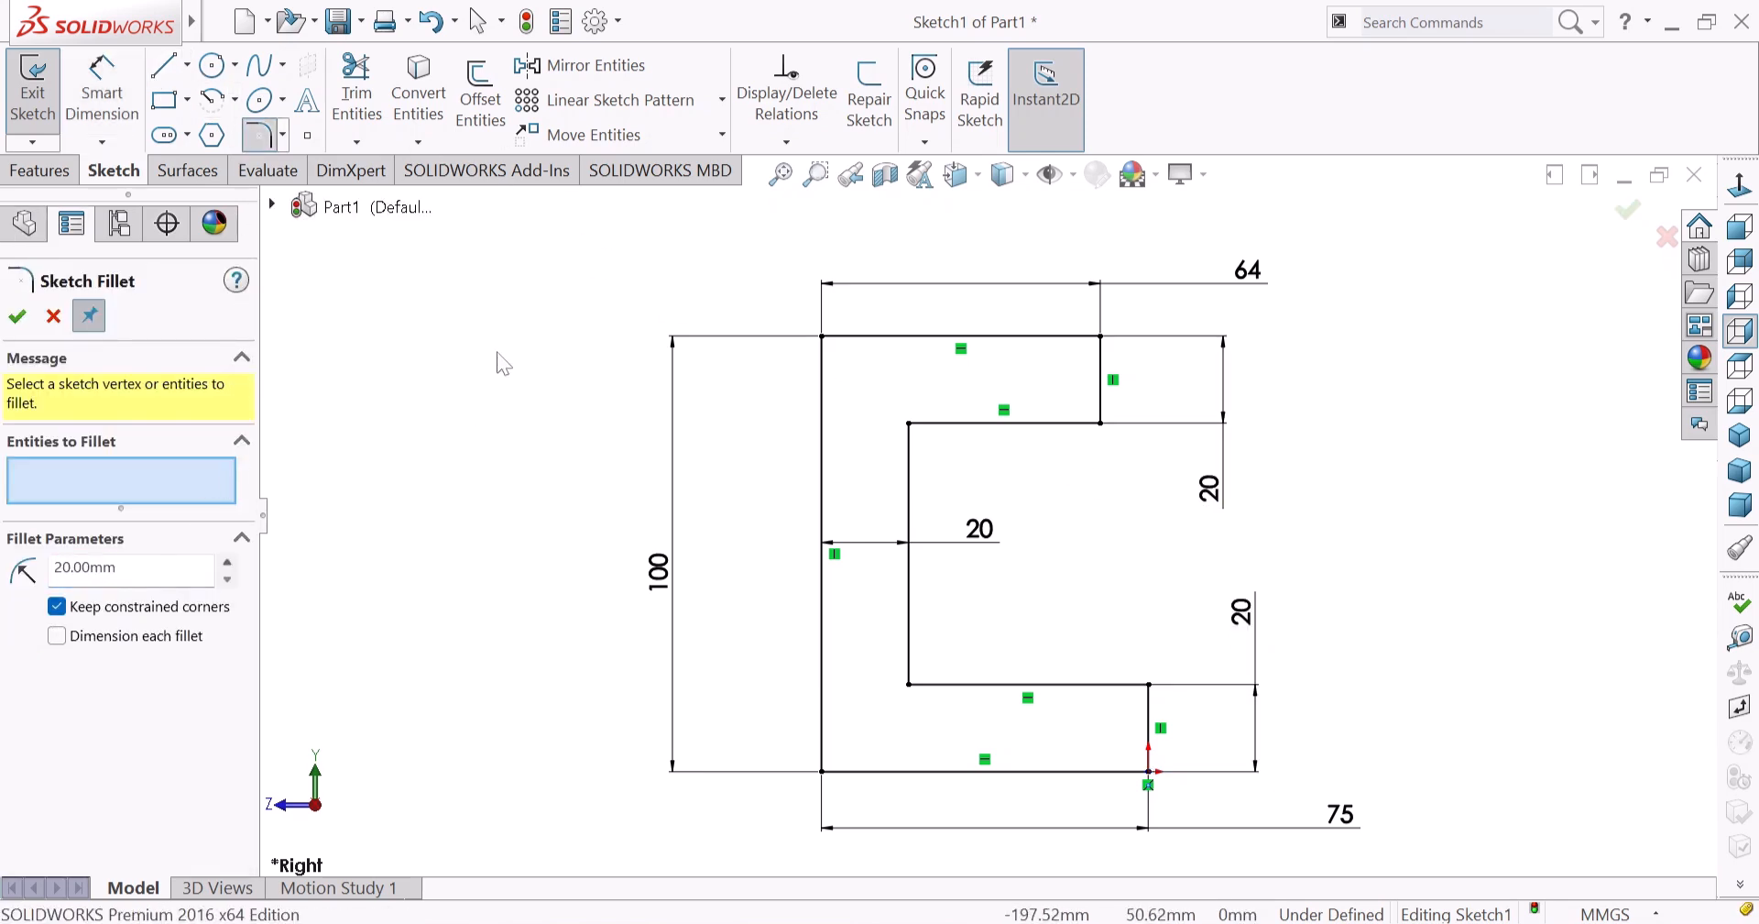
click(820, 337)
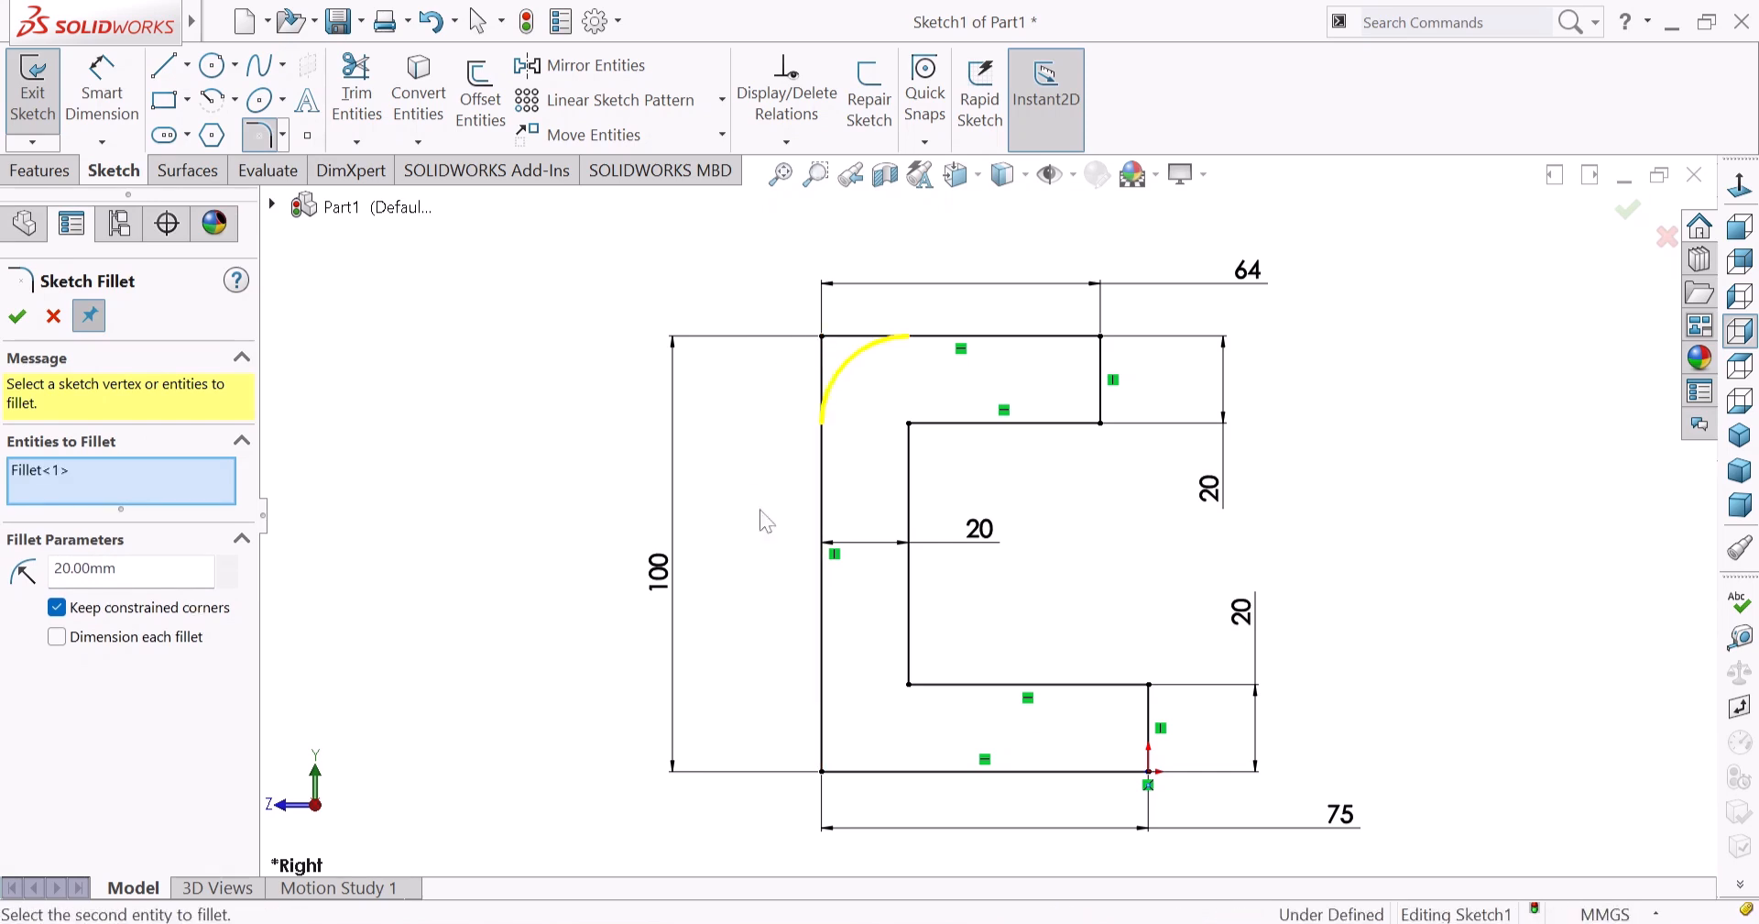
click(823, 772)
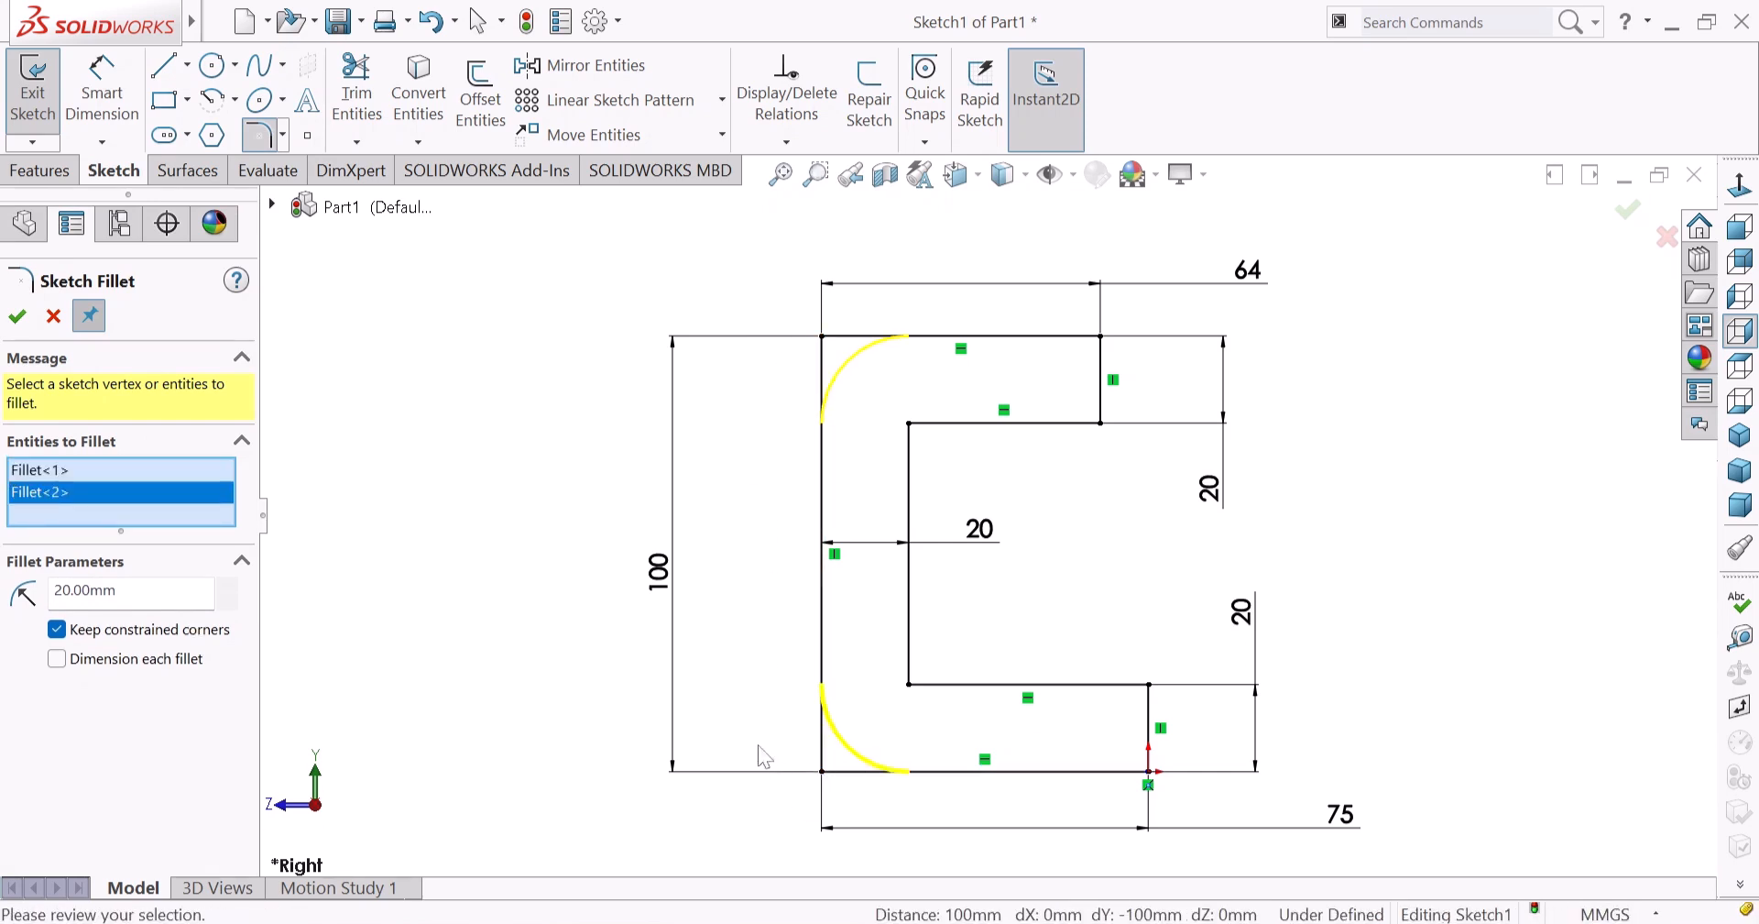
click(17, 317)
click(29, 174)
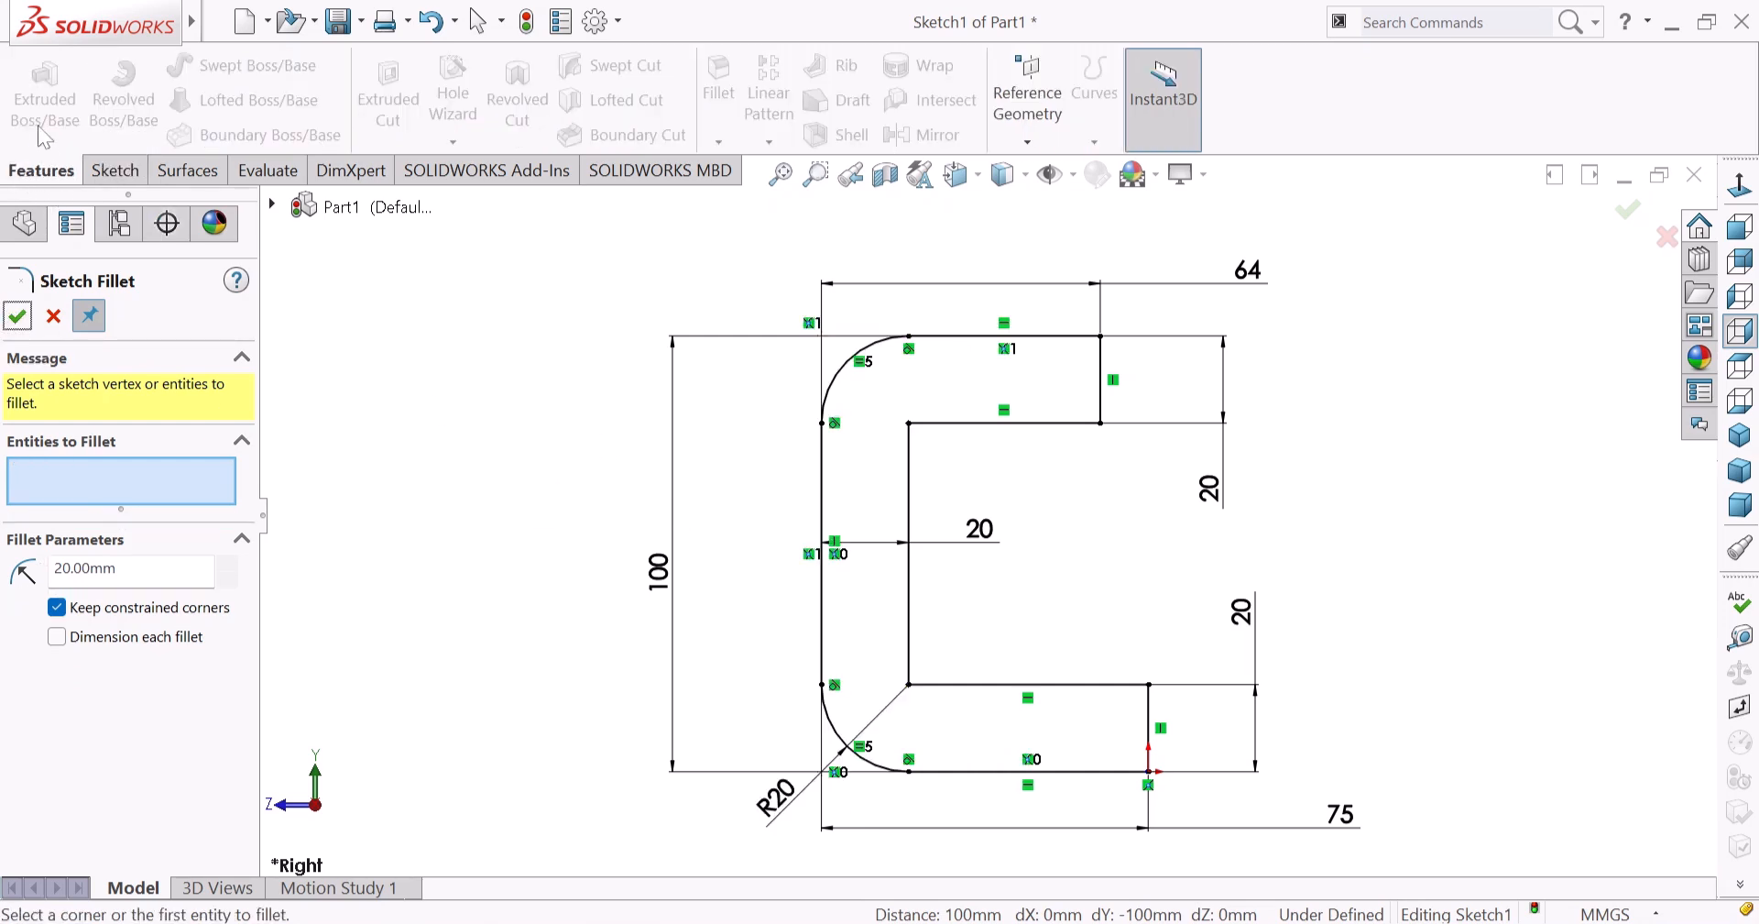
click(18, 321)
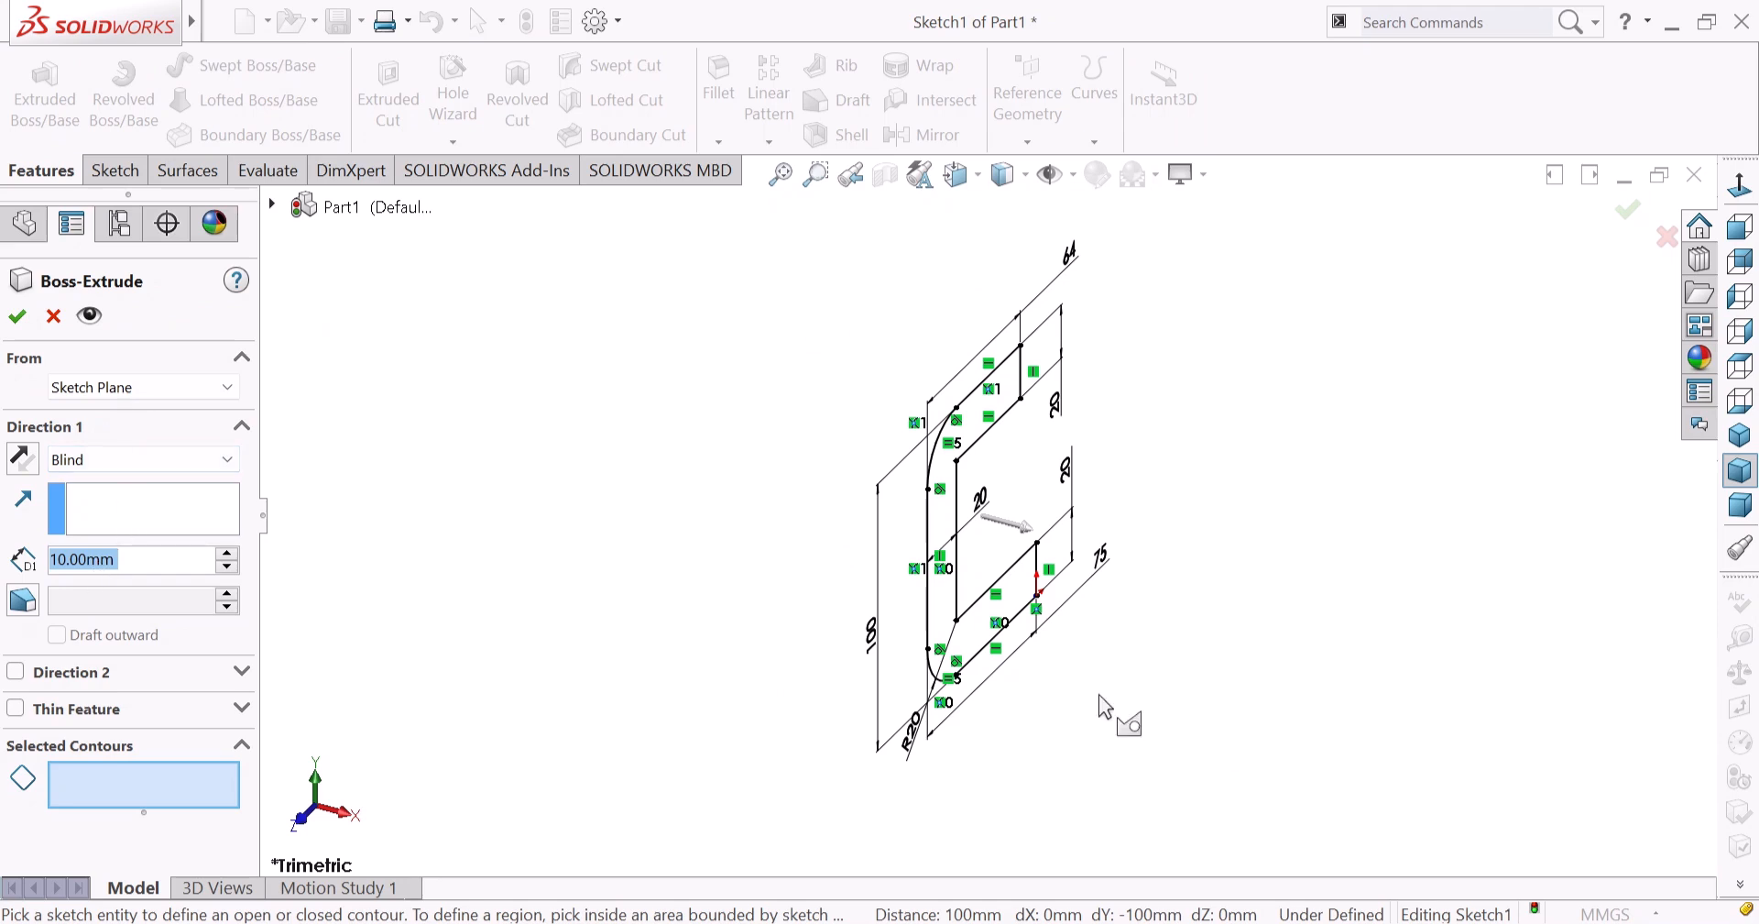
Extrude the C-shaped profile region 52 mm using the Mid Plane end condition.
click(948, 606)
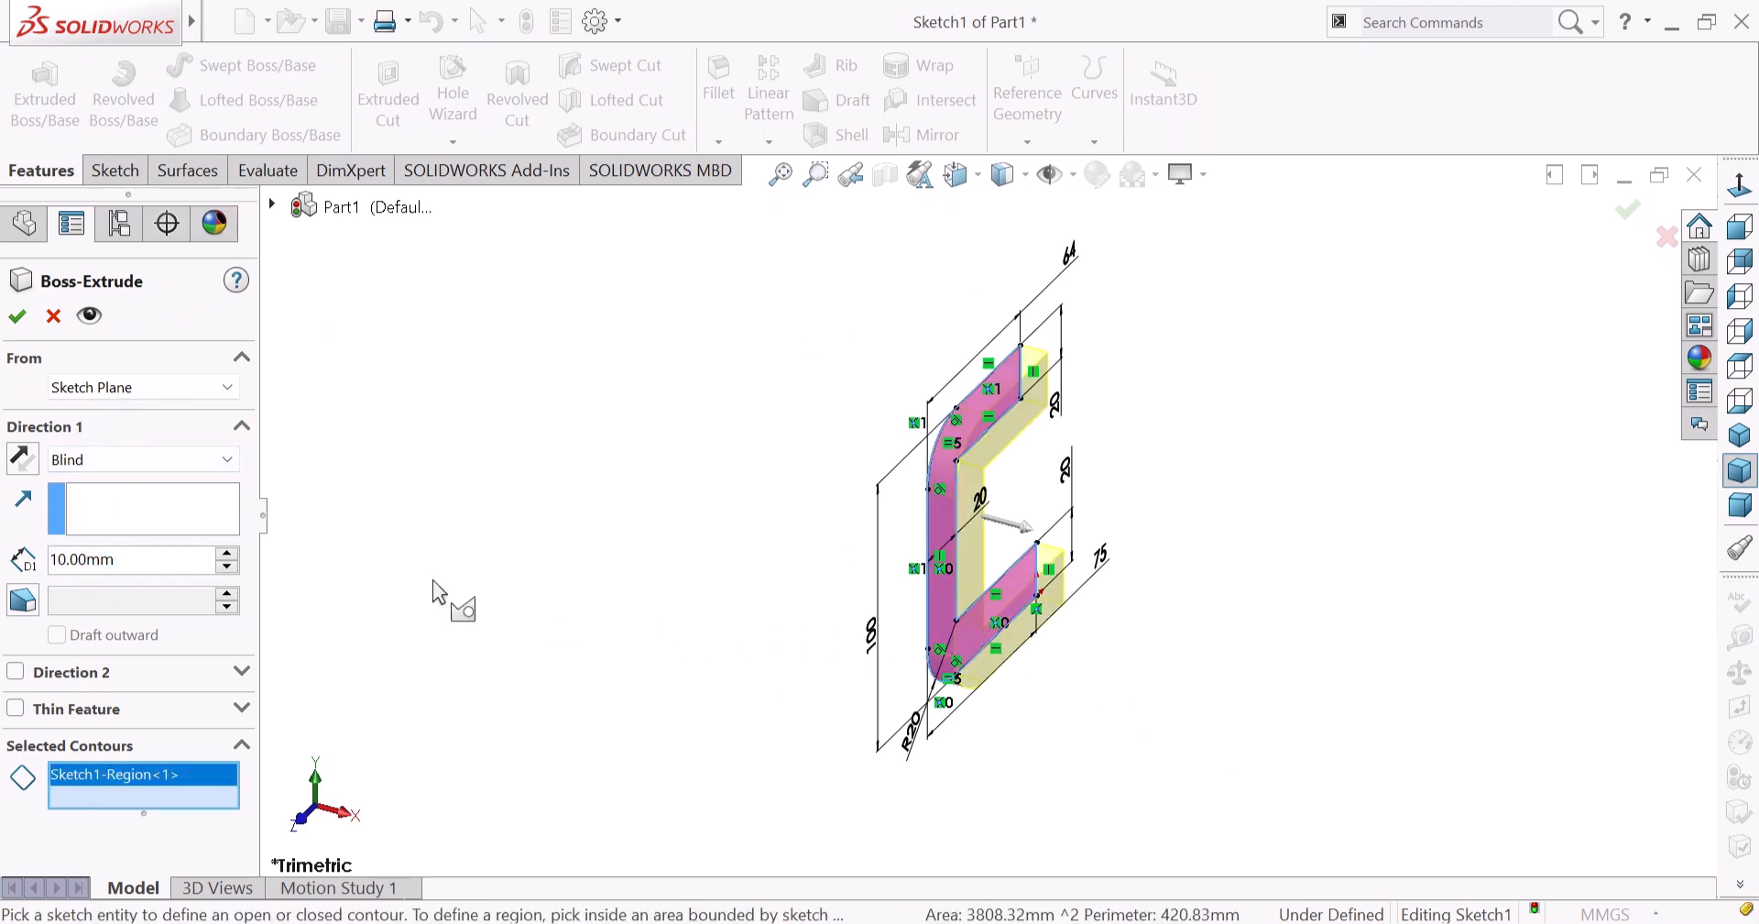
click(117, 457)
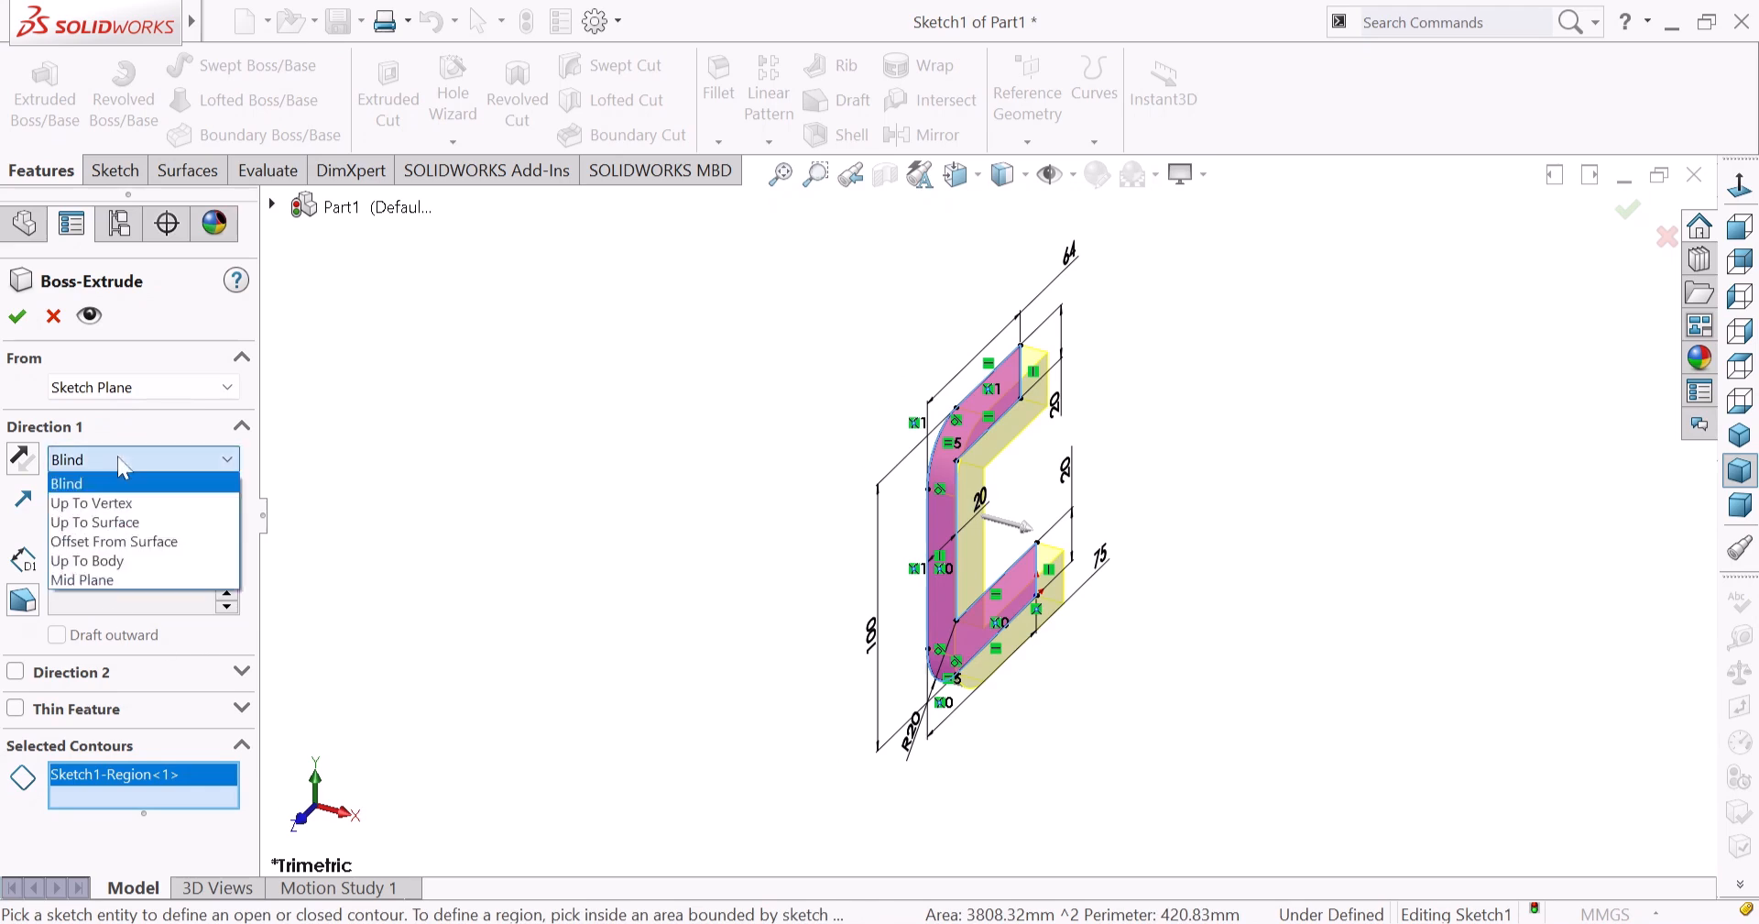
click(103, 579)
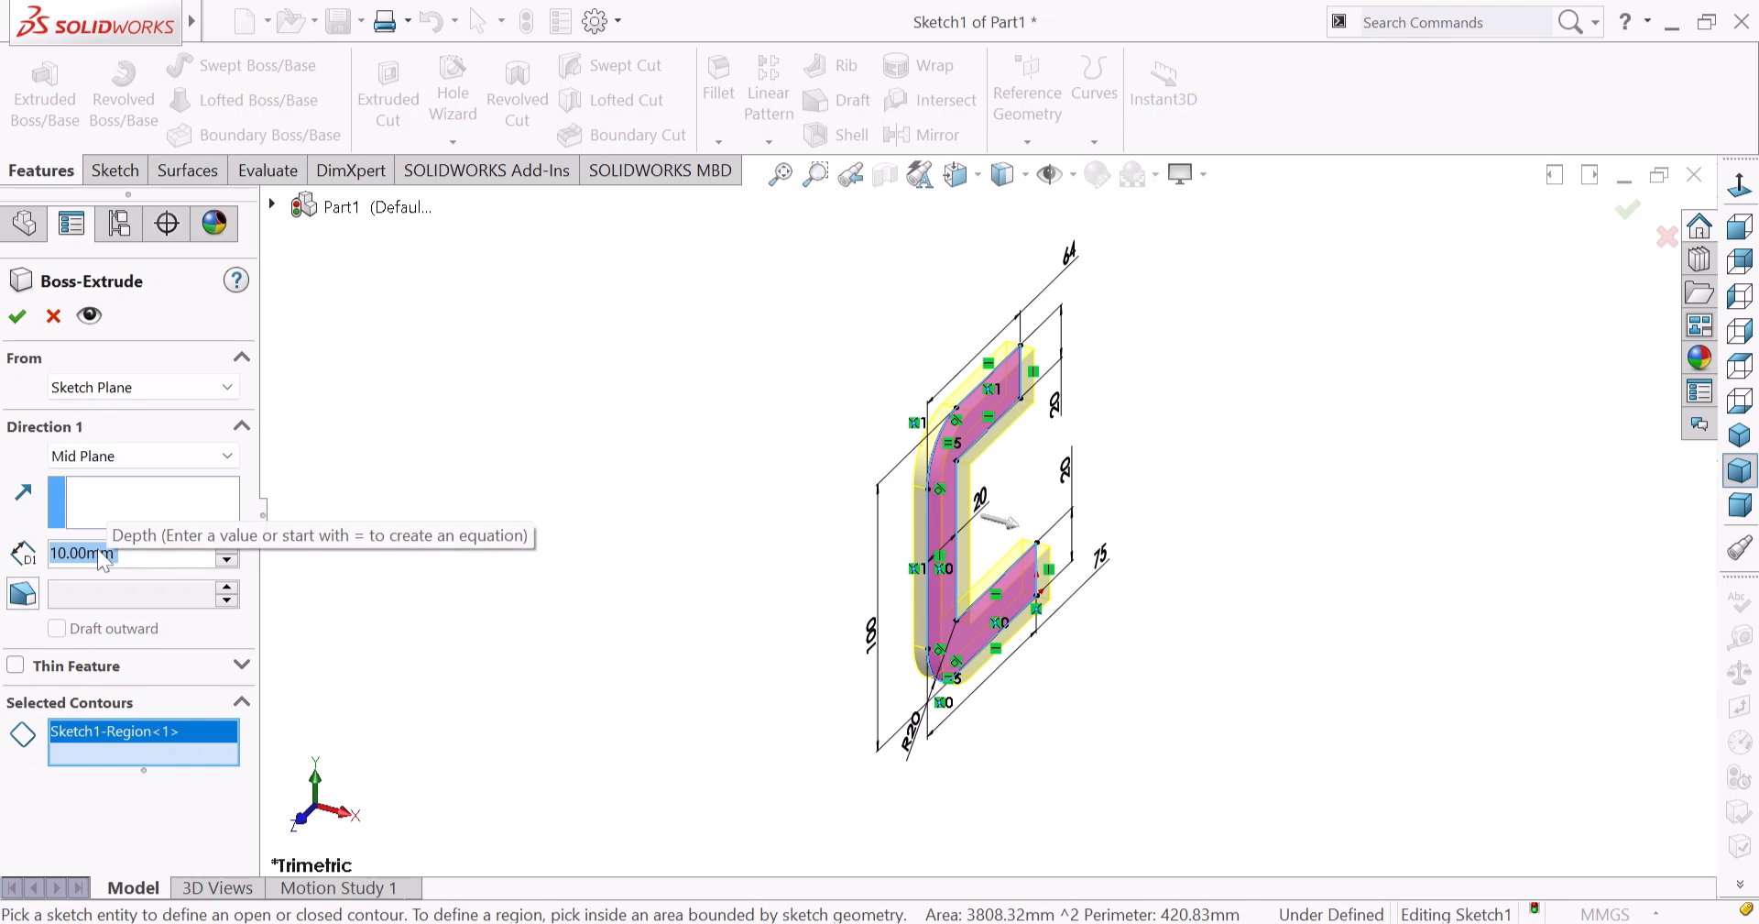
text(52)
key(Return)
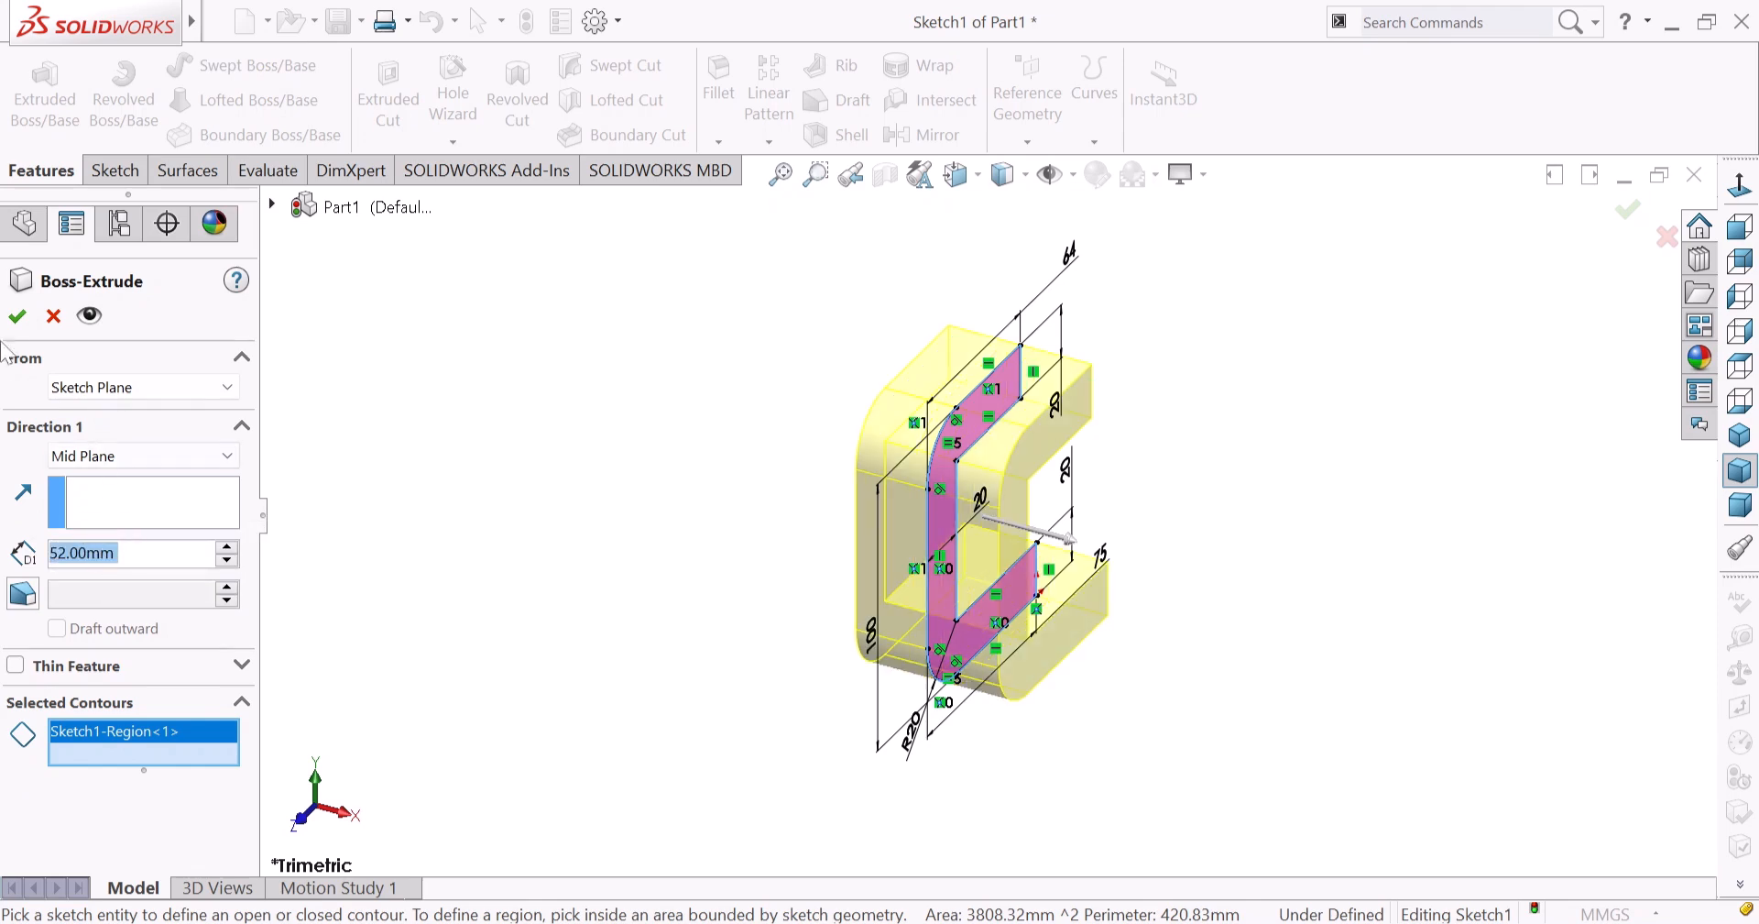
click(17, 316)
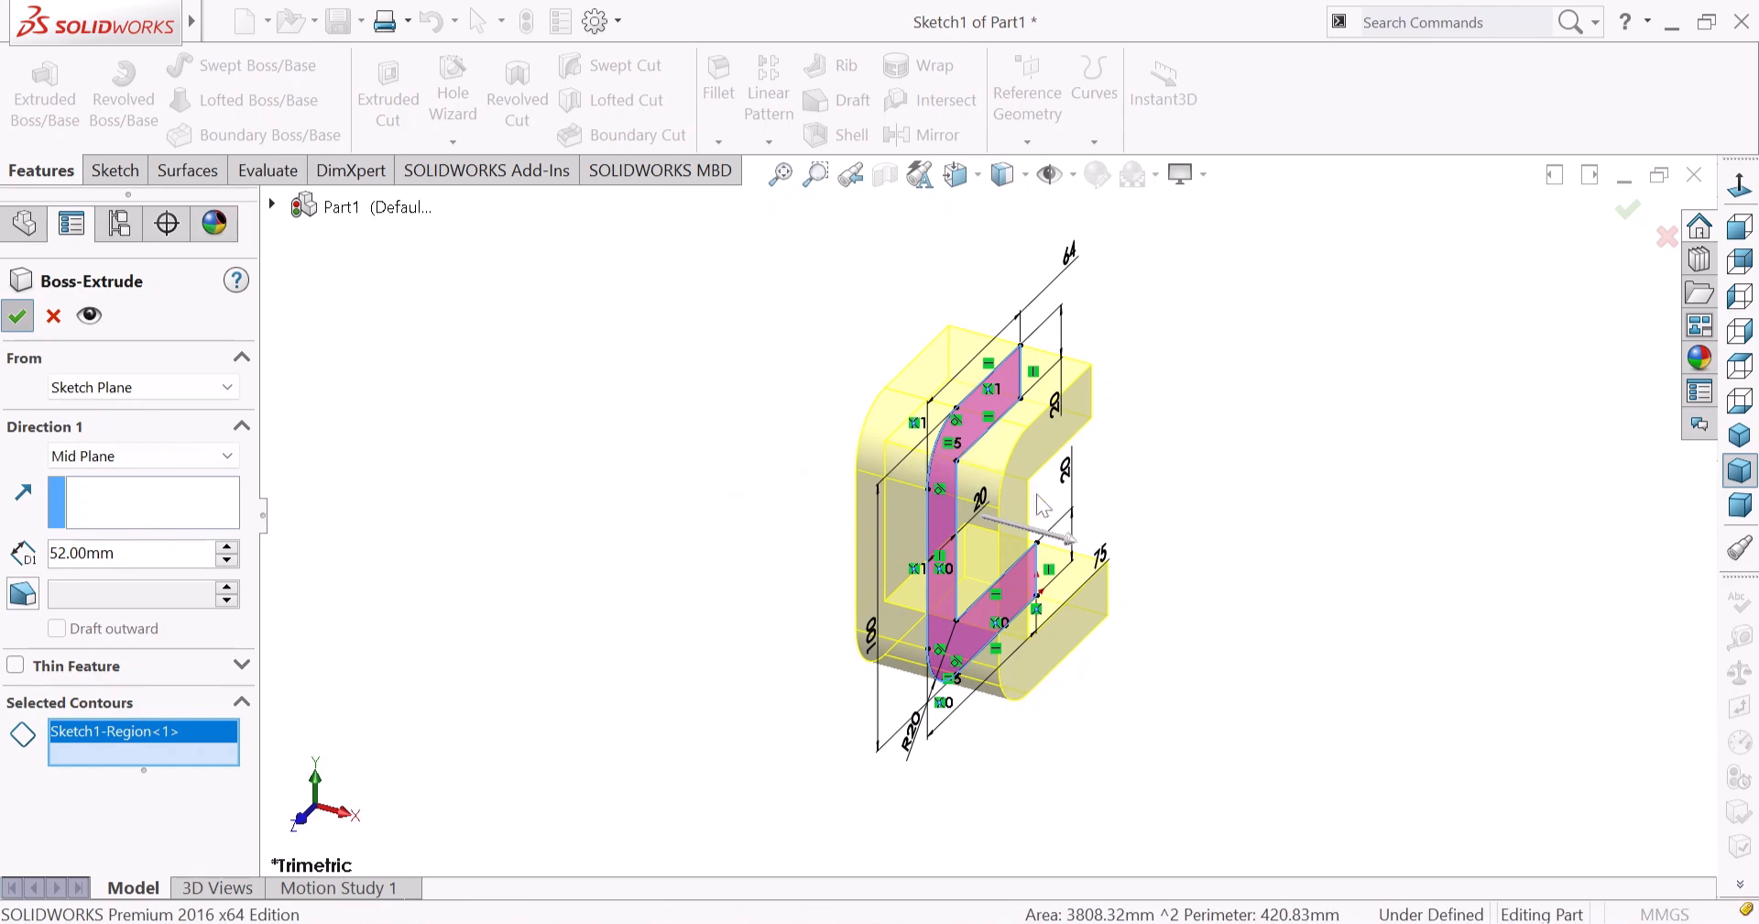
click(1139, 486)
On the Right Plane, sketch the straight lines of an L-shaped outline at the upper outer corner, about 9 mm deep at the back and 15 mm on top.
click(92, 510)
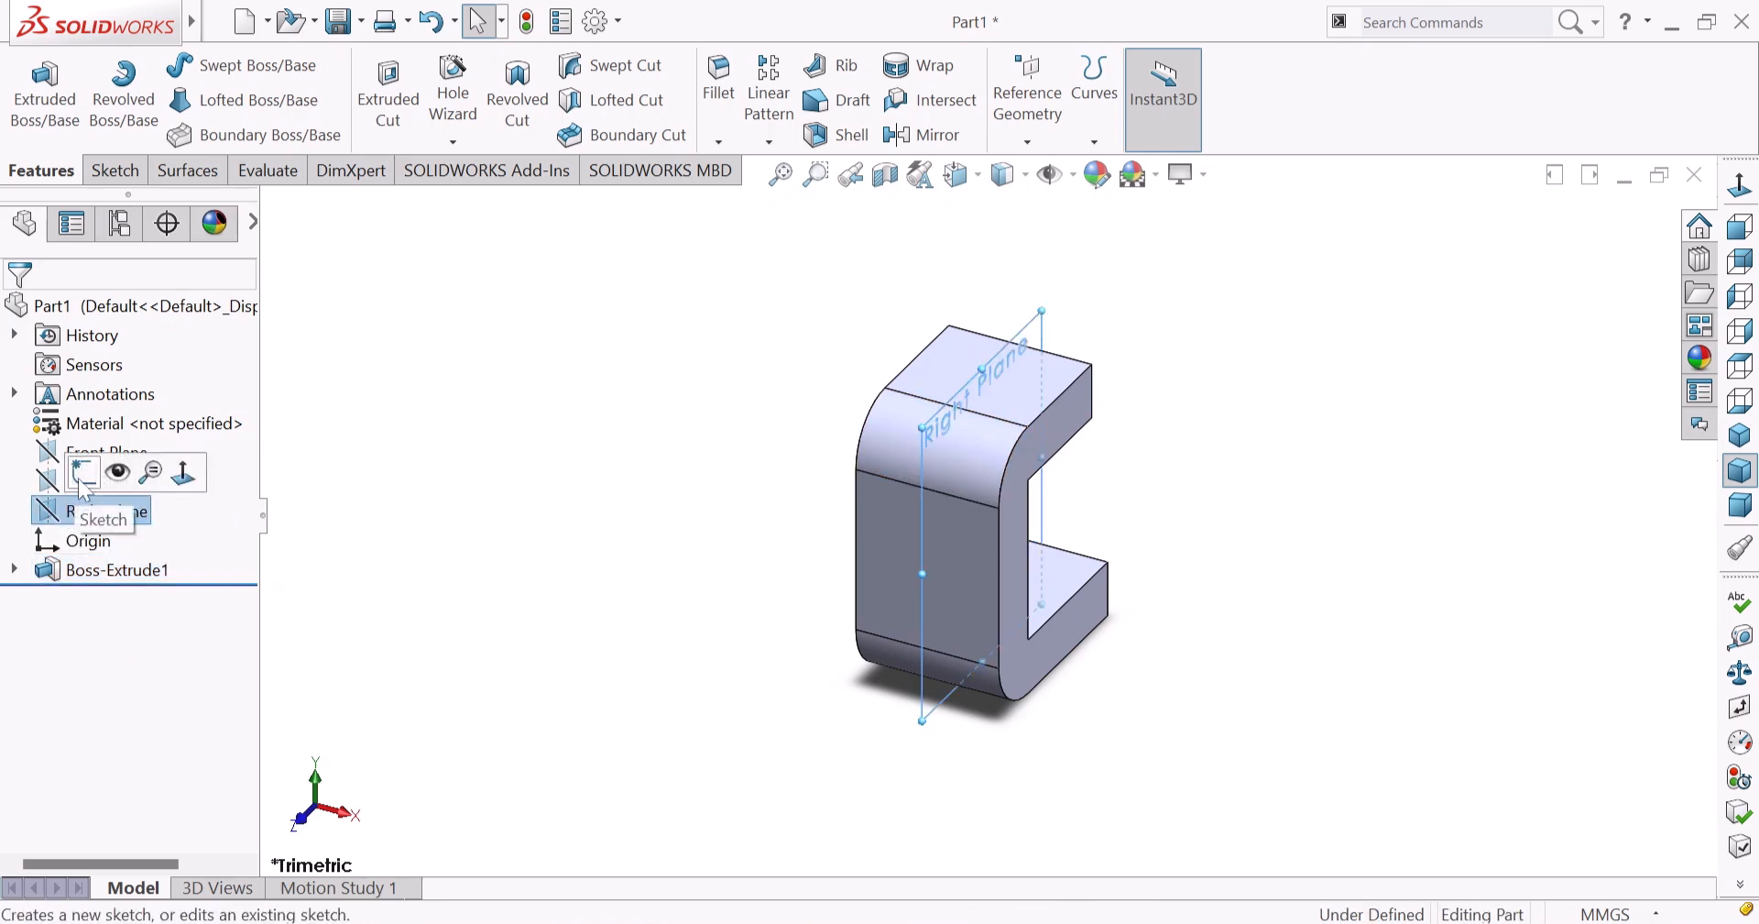
click(83, 472)
scroll(985, 394, down, 3)
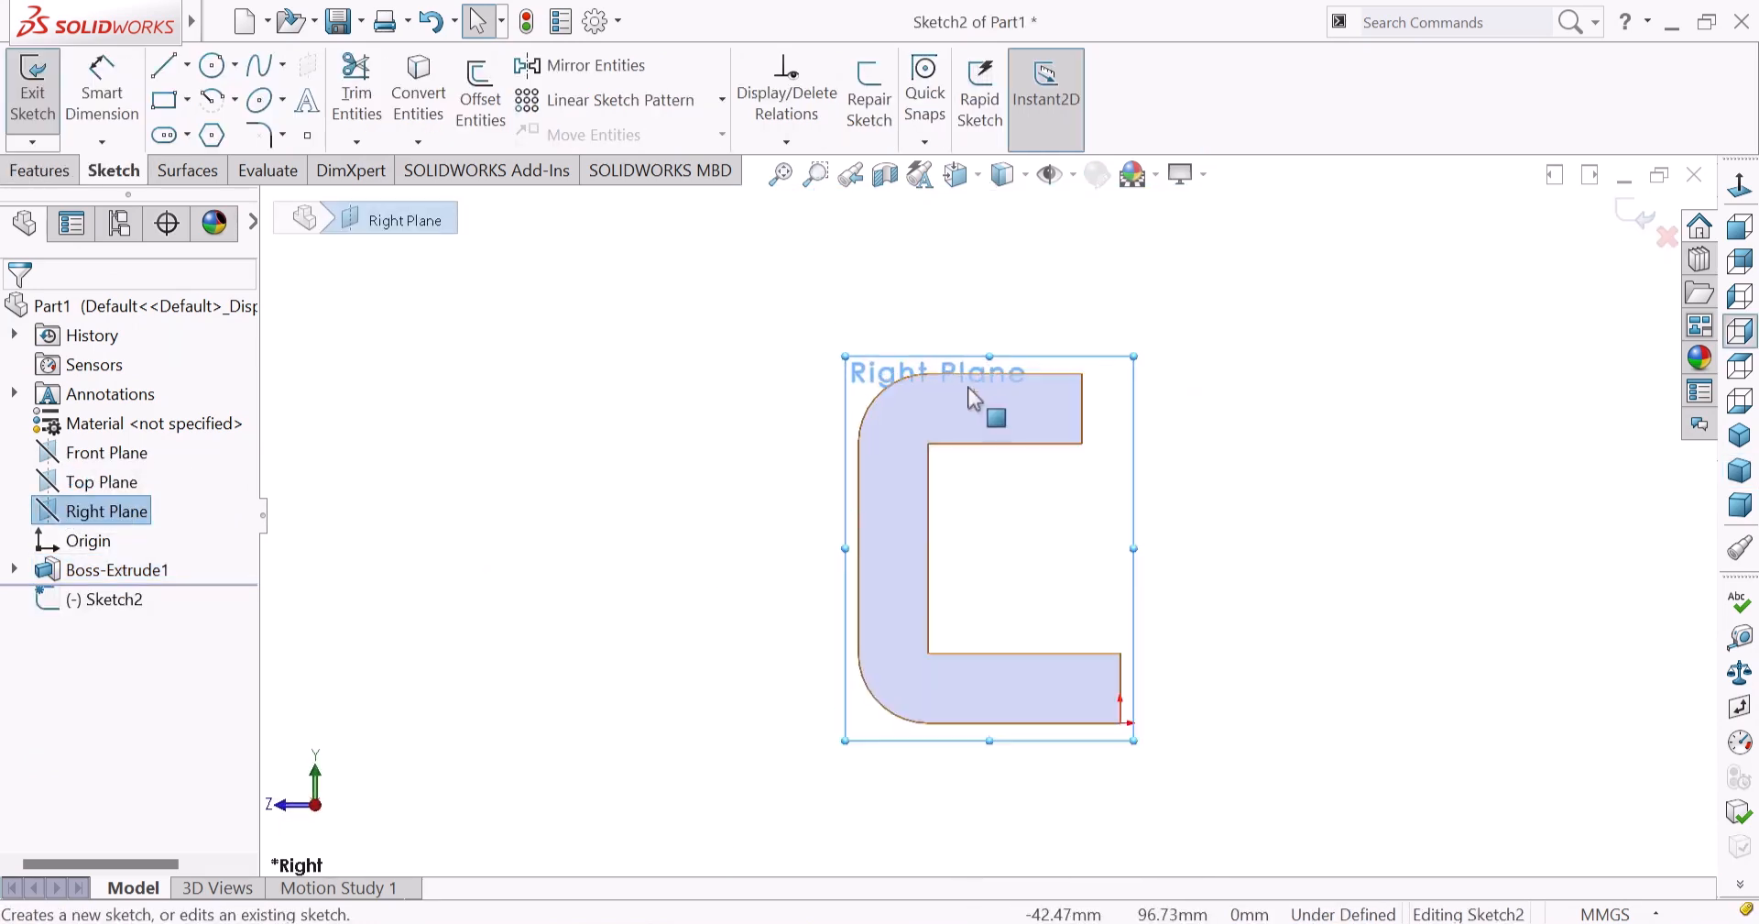
click(164, 66)
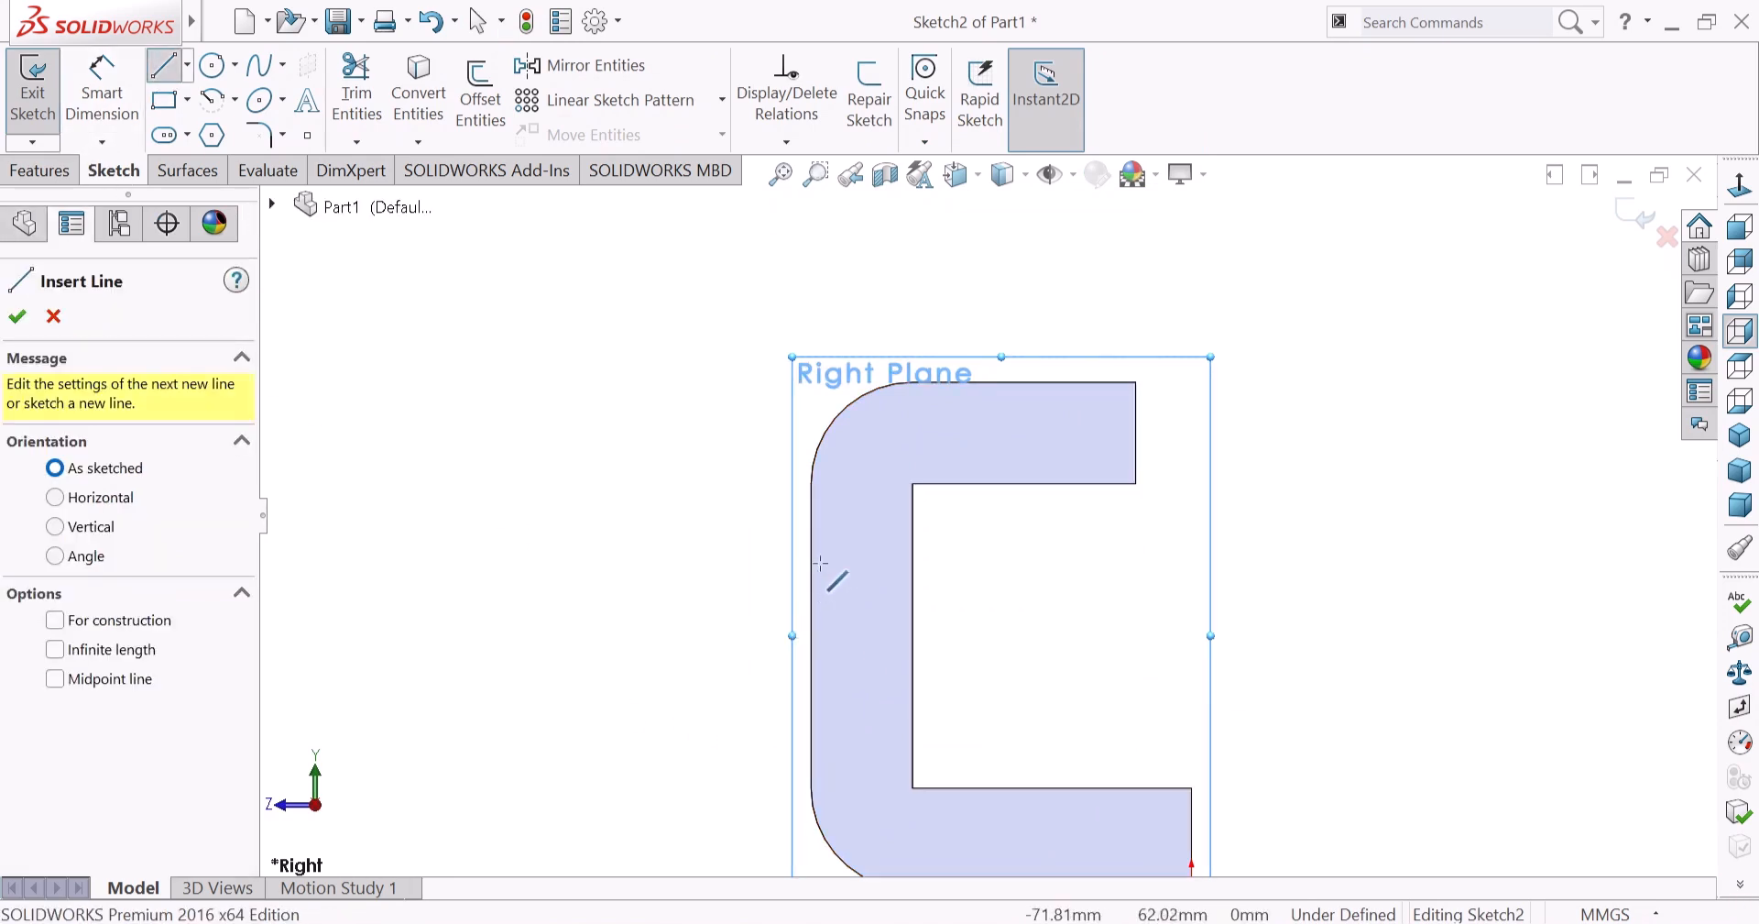
click(810, 483)
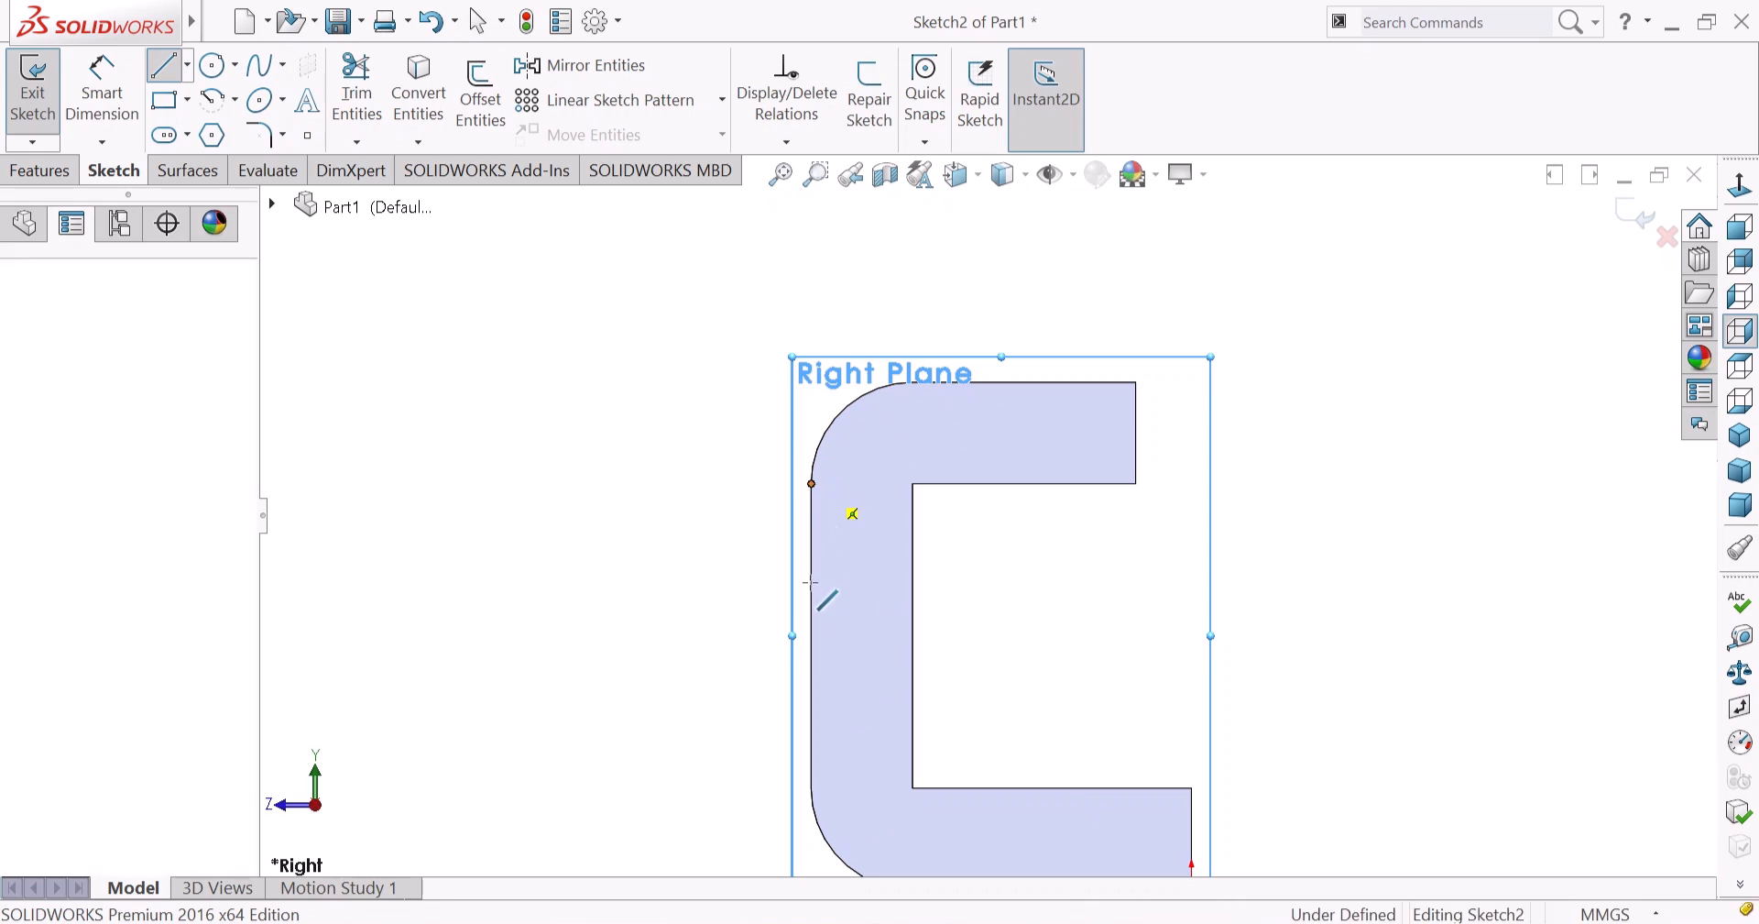
click(810, 635)
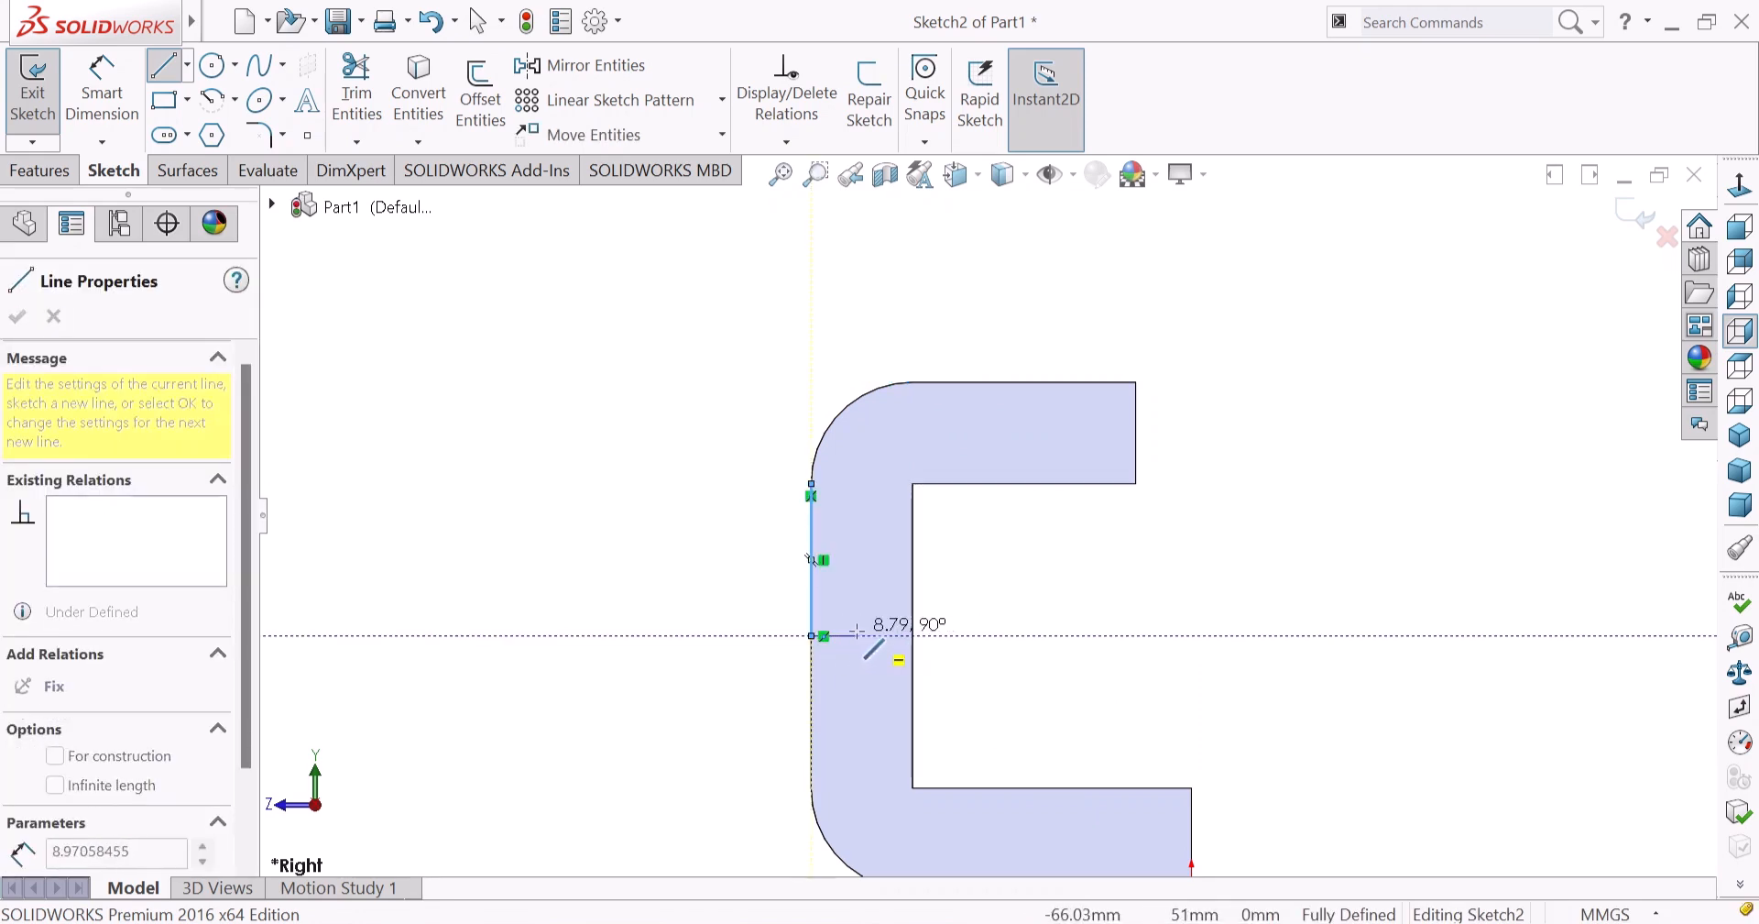
click(857, 636)
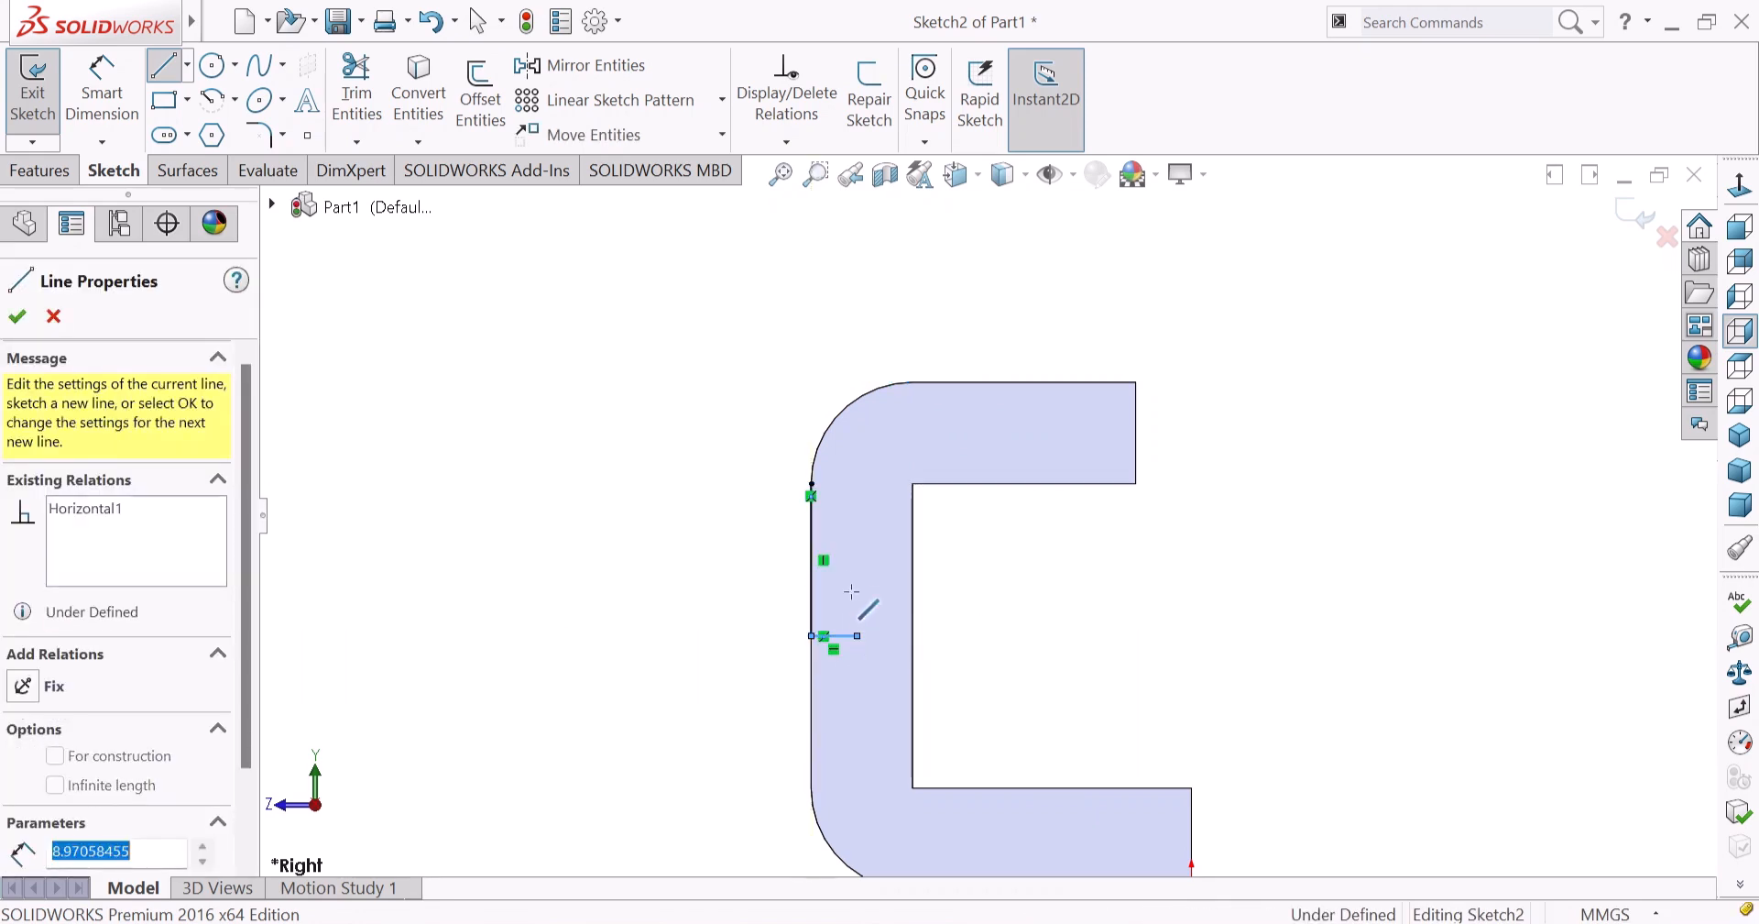
click(857, 457)
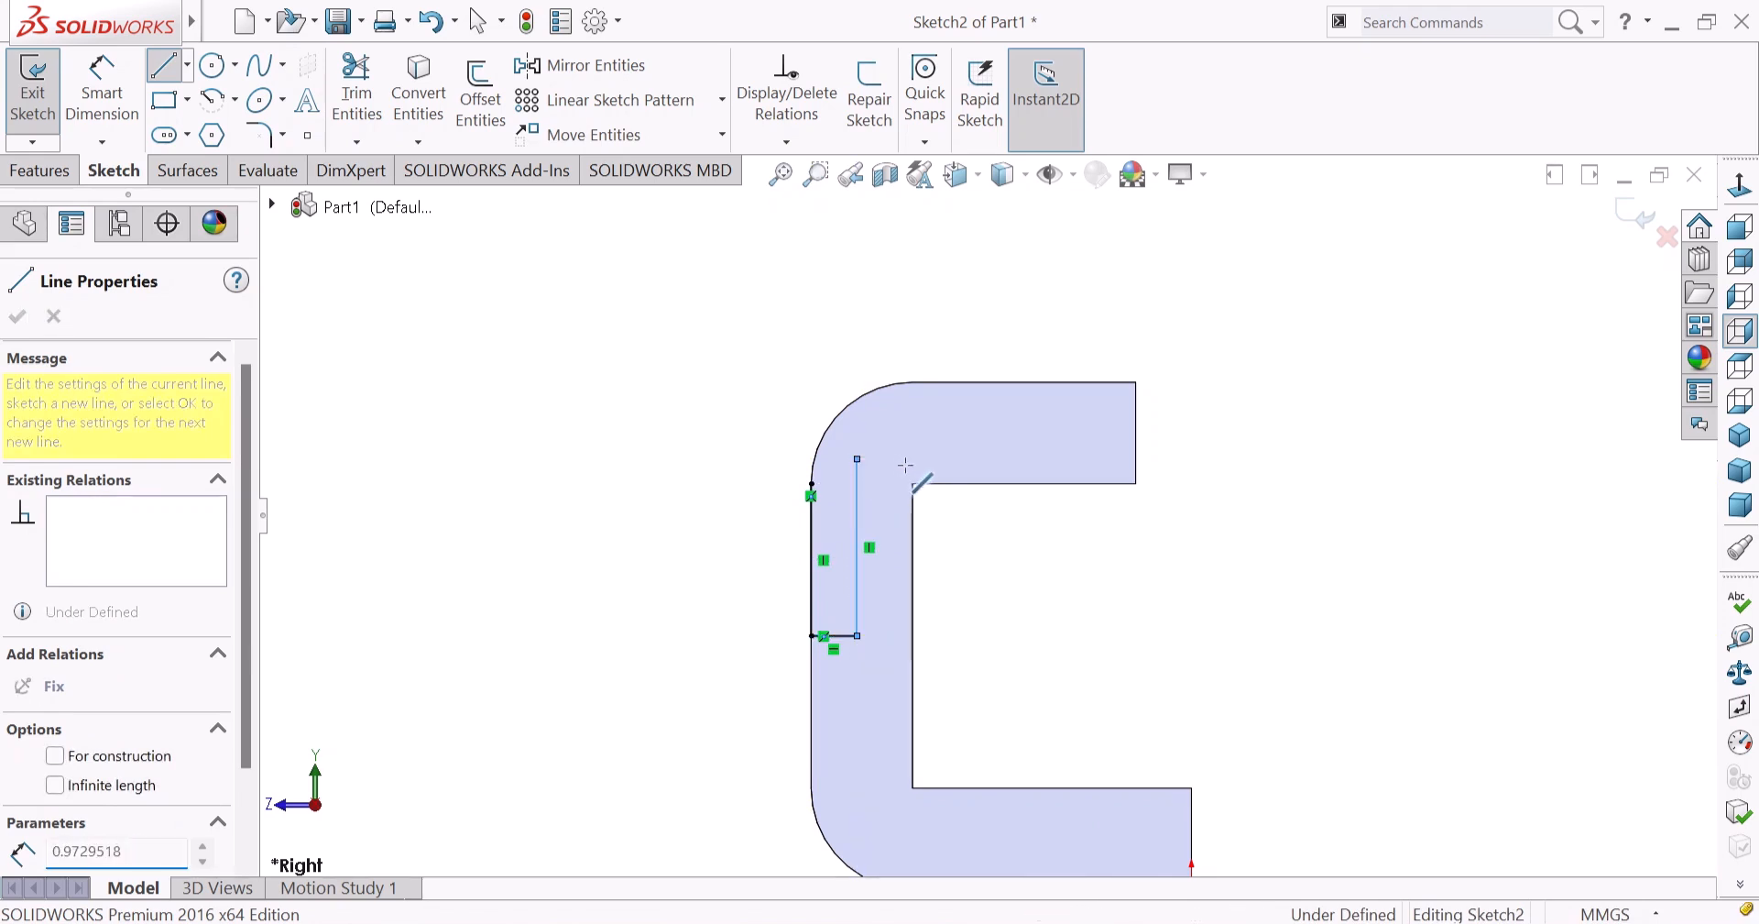
click(1091, 457)
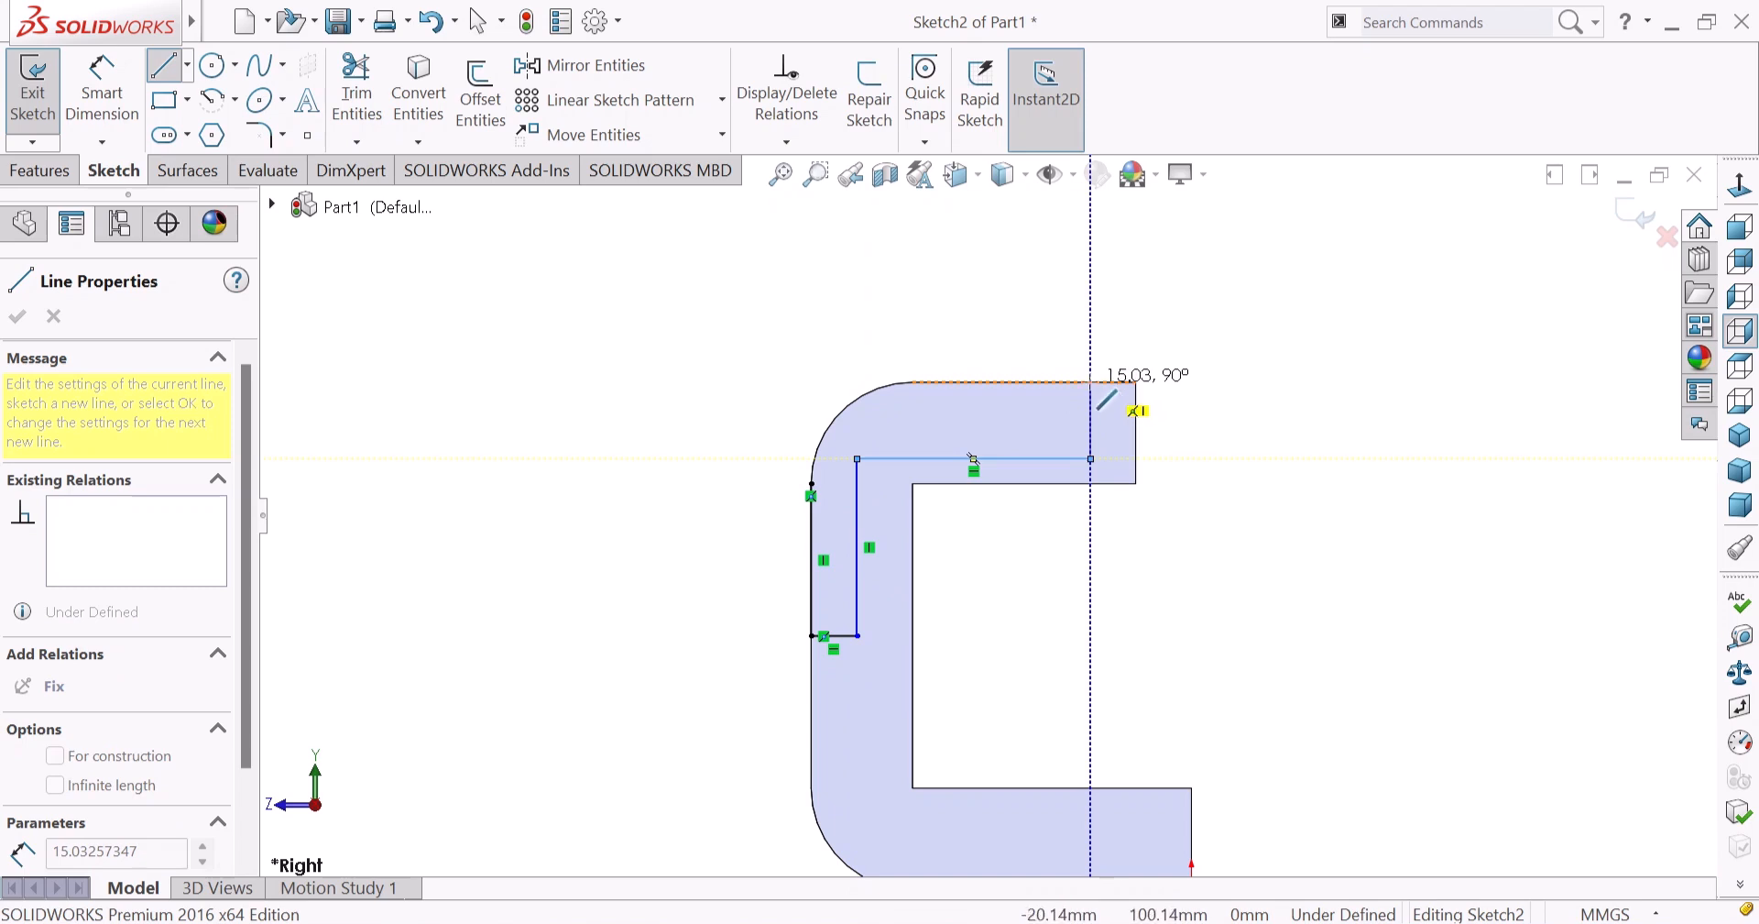
click(1091, 381)
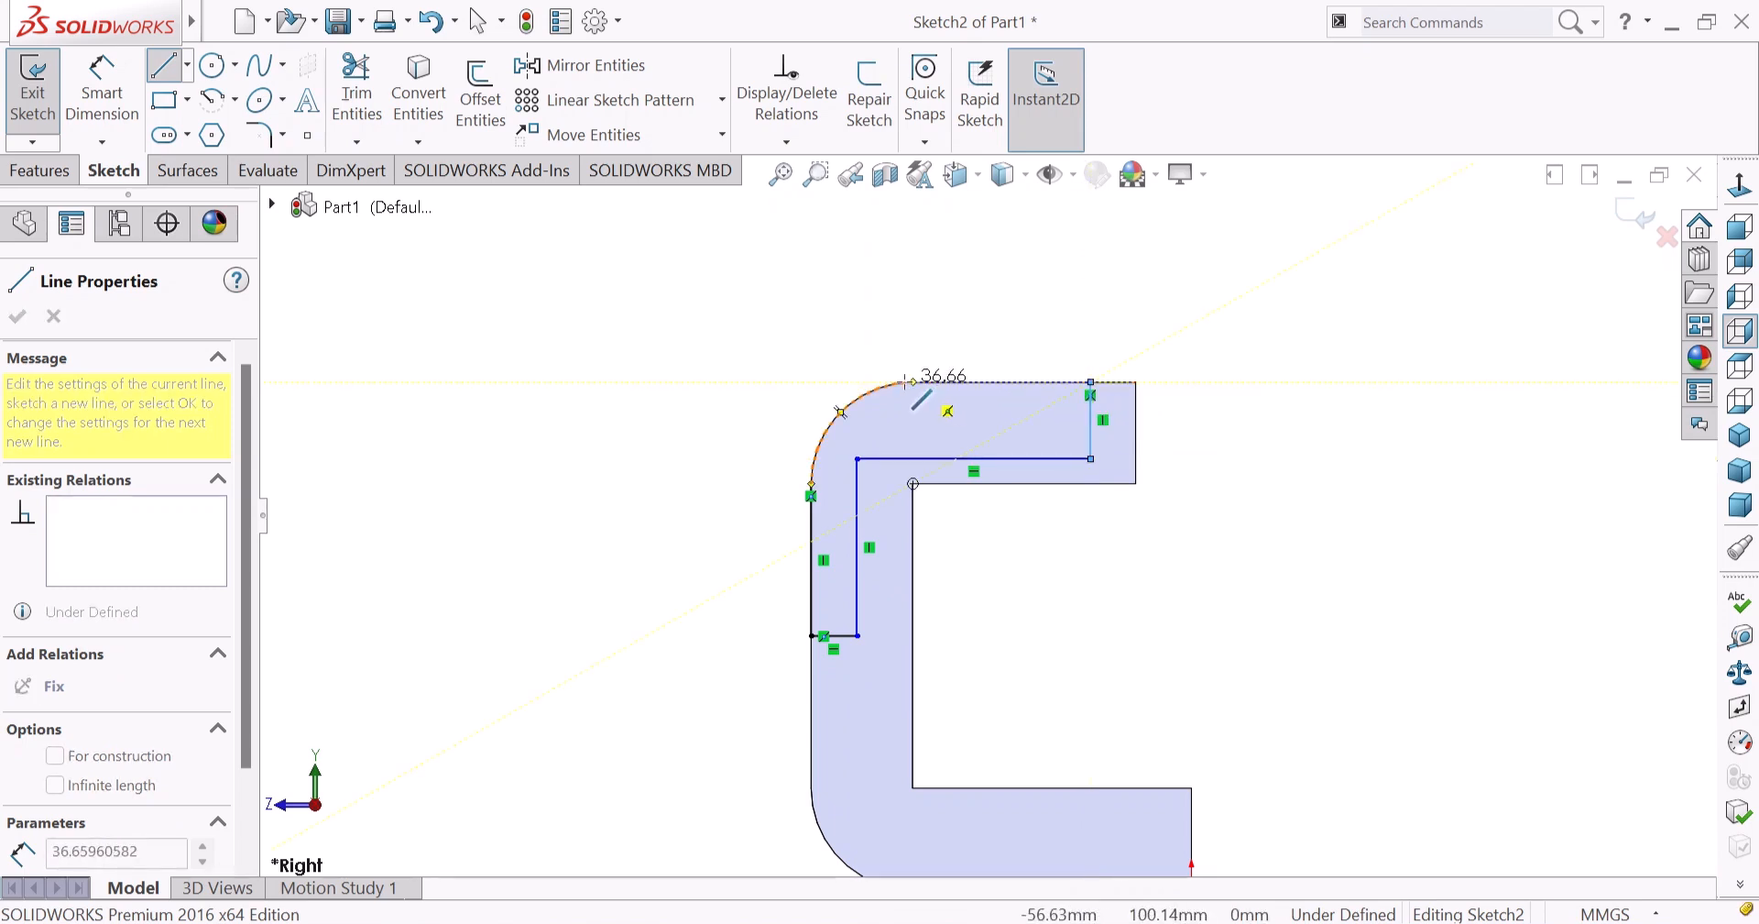
click(913, 382)
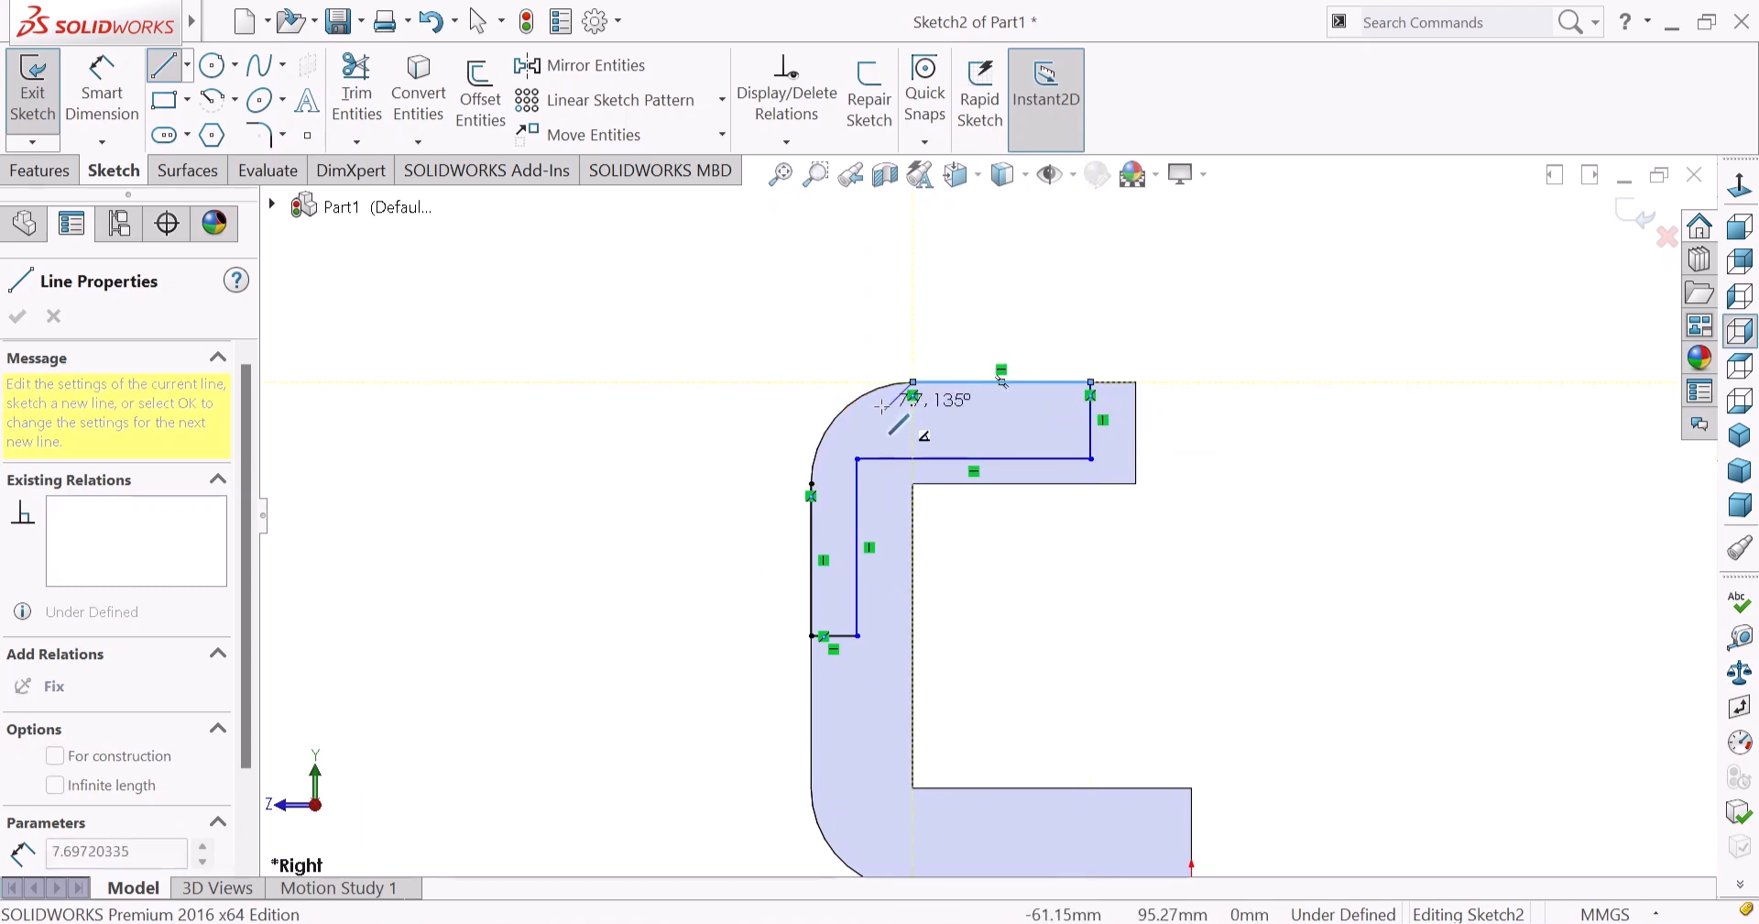
Close the L-shaped outline with a tangent arc along the body's rounded outer corner, ending at the outer vertical line.
scroll(907, 394, down, 3)
scroll(907, 395, down, 3)
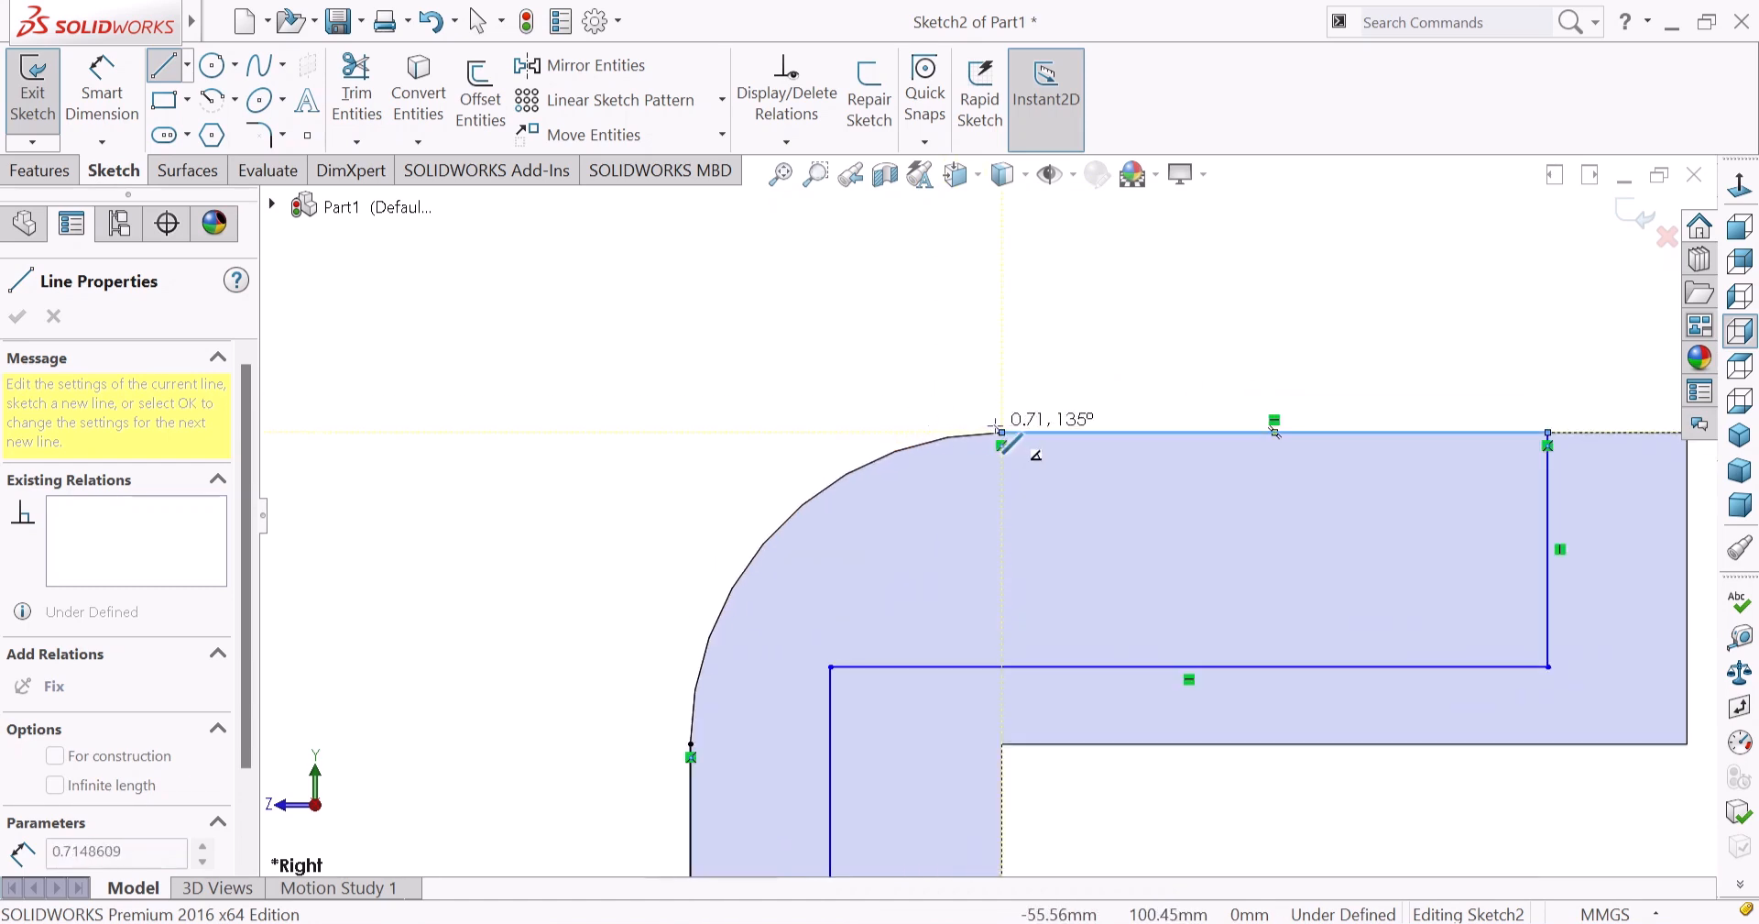
click(999, 431)
key(a)
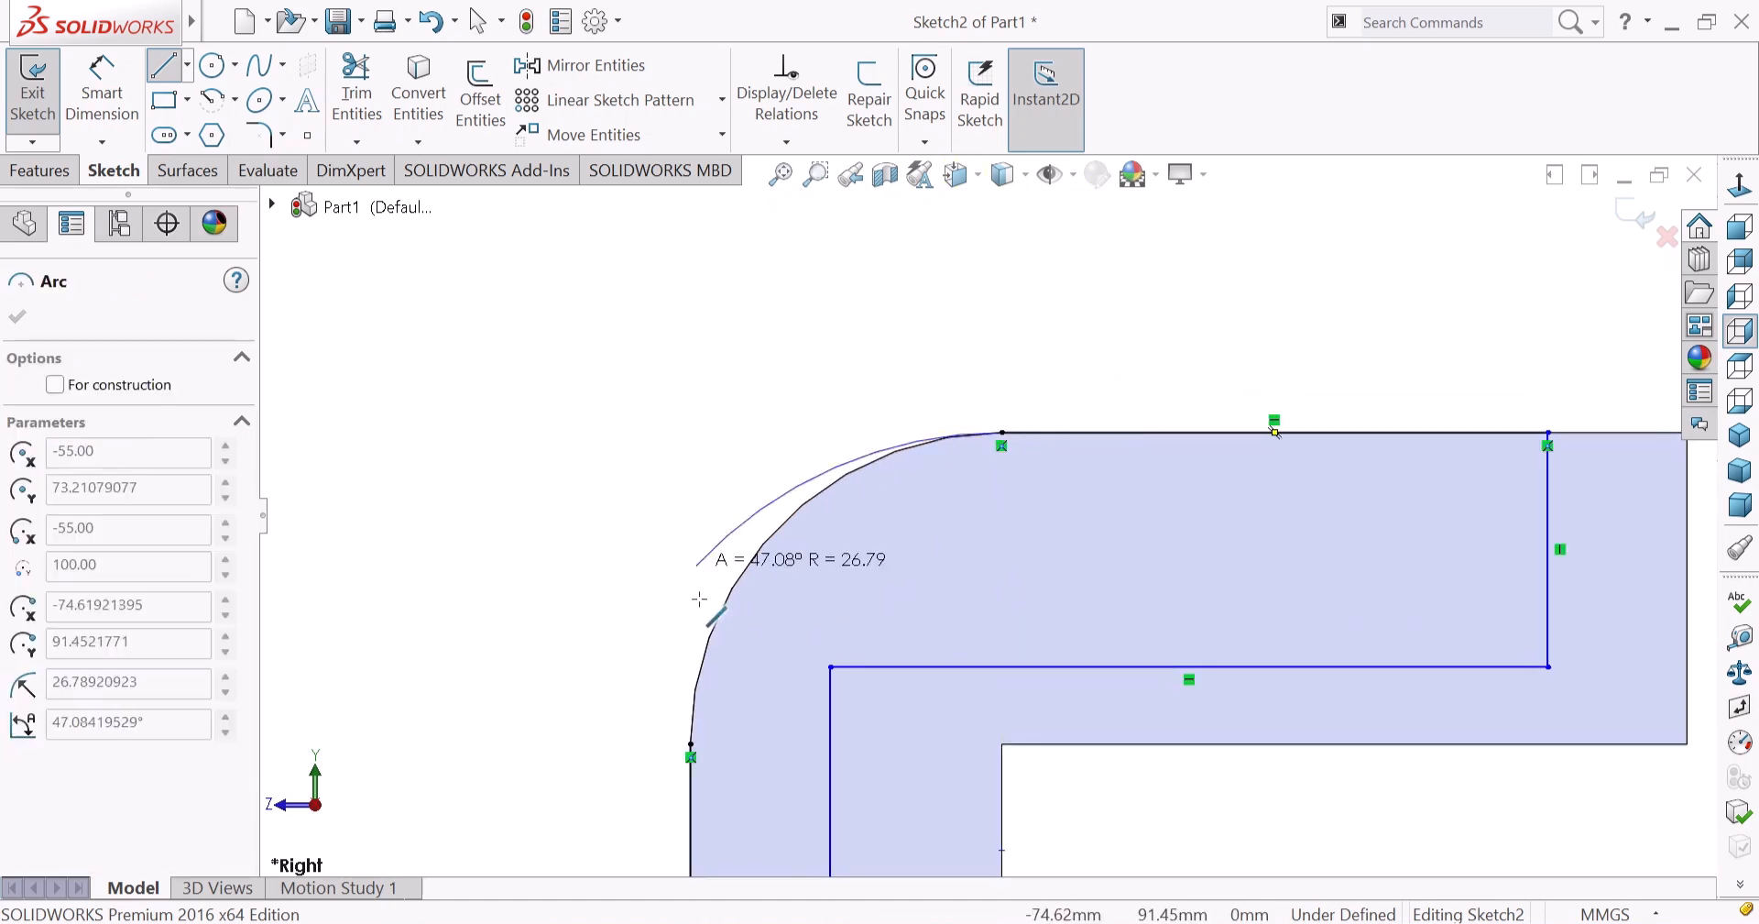
click(691, 745)
scroll(986, 515, up, 5)
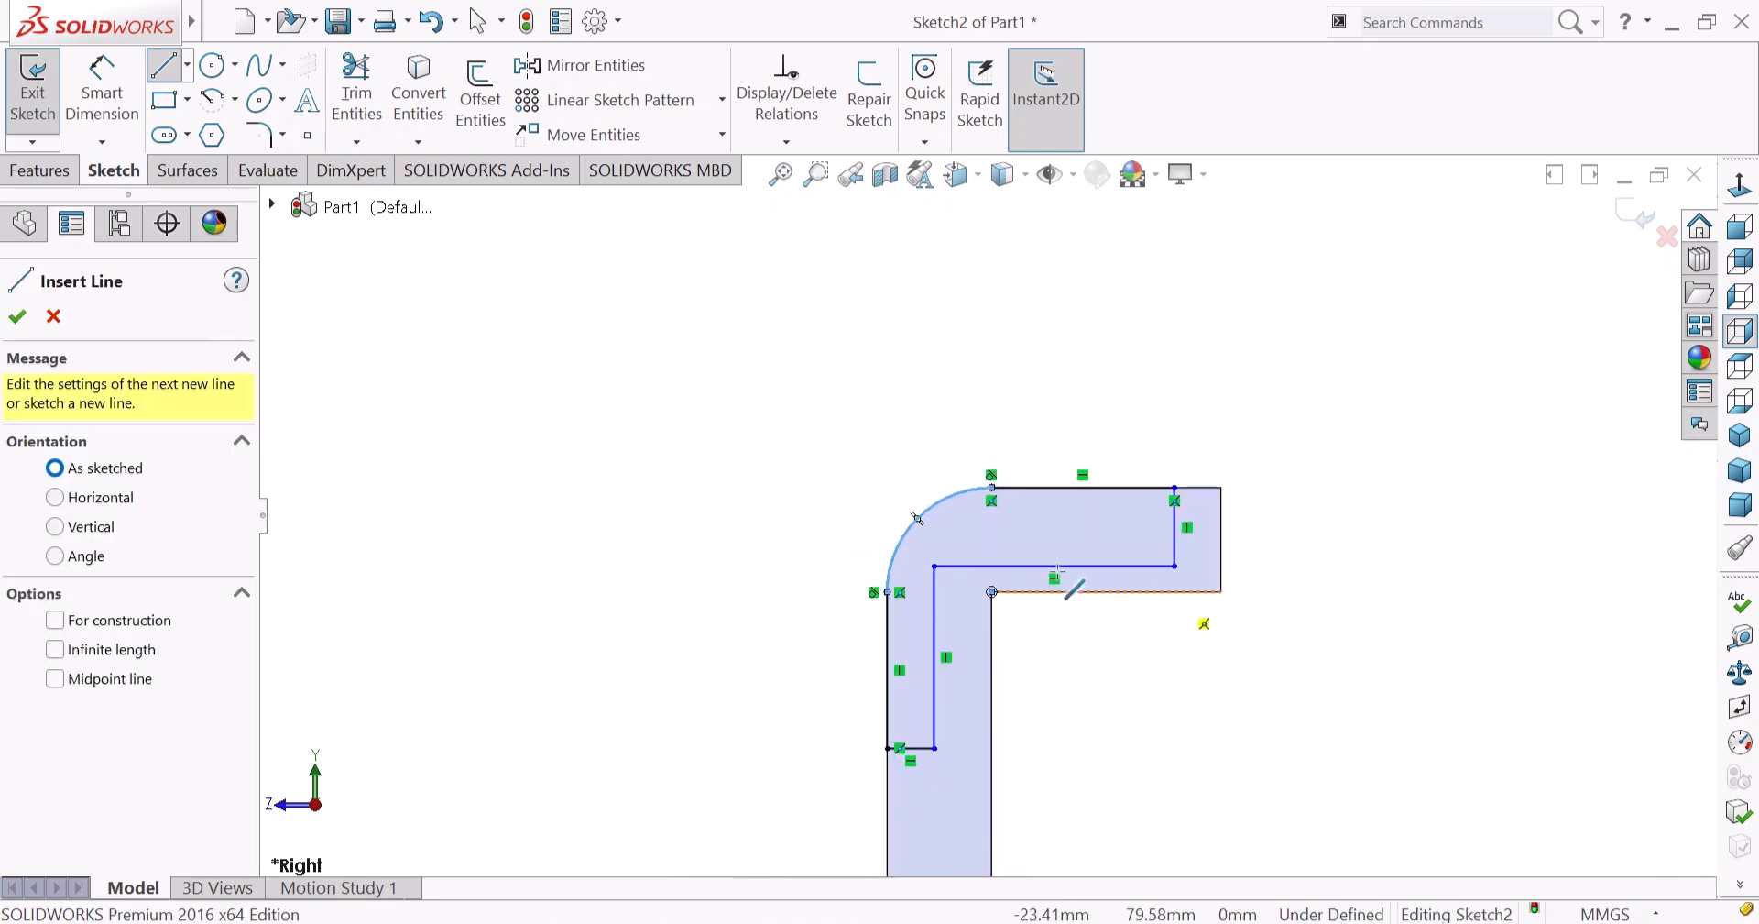
Round the inner corner of the L-shaped outline with a 5 mm sketch fillet.
click(260, 137)
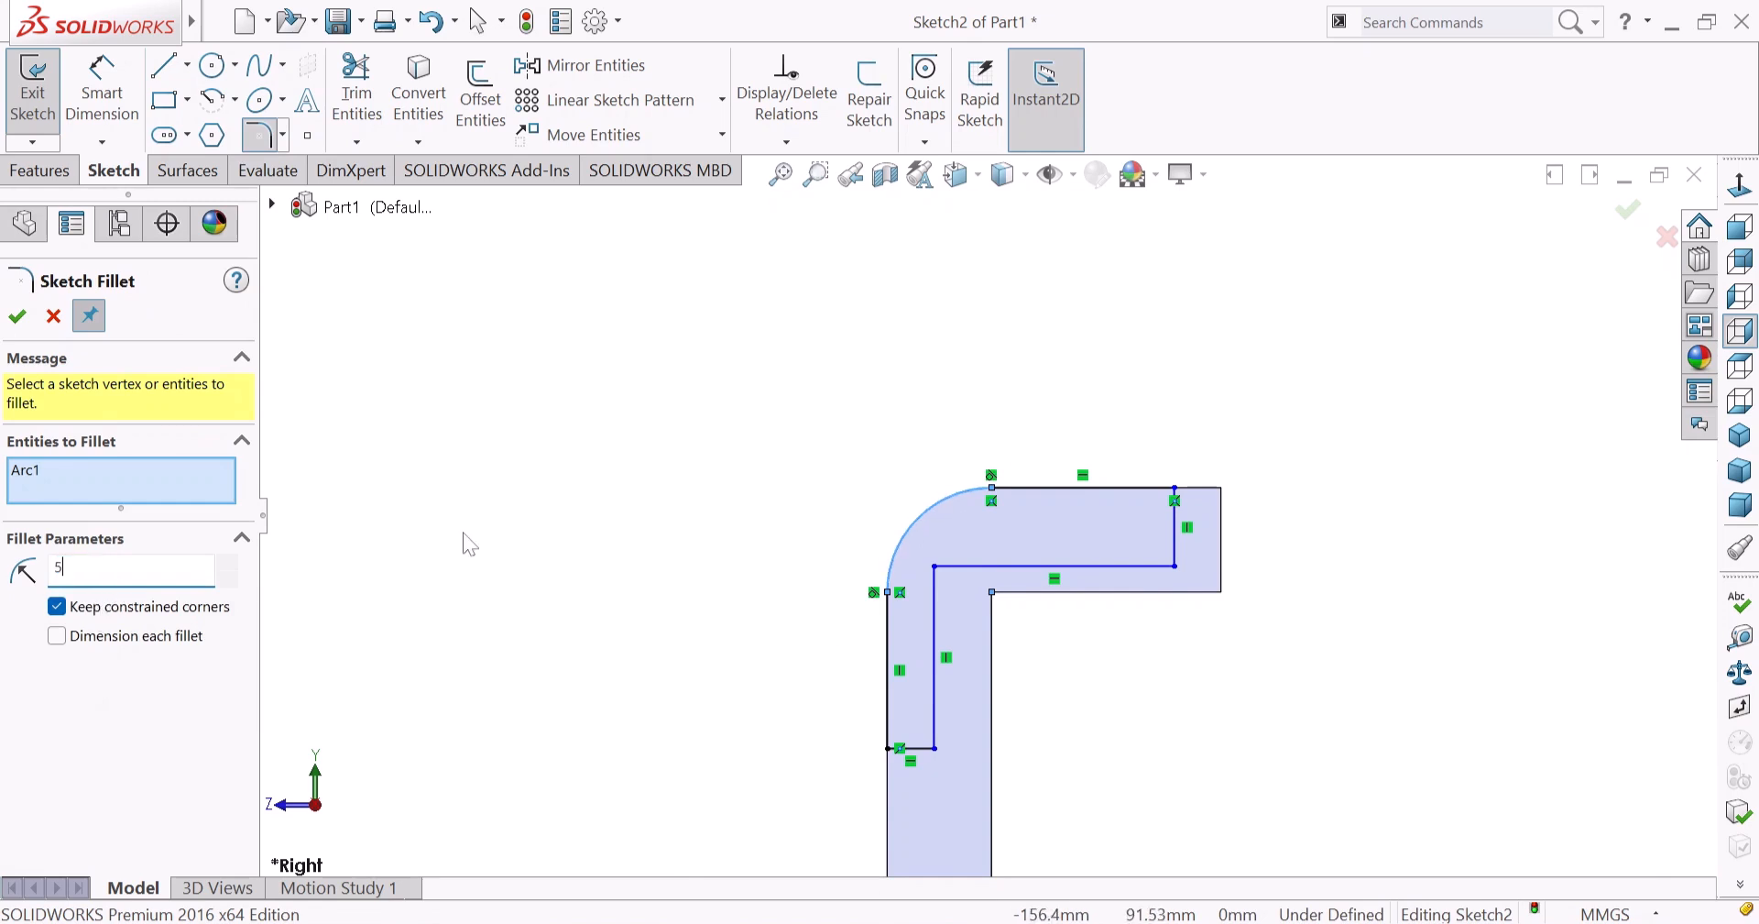
click(936, 577)
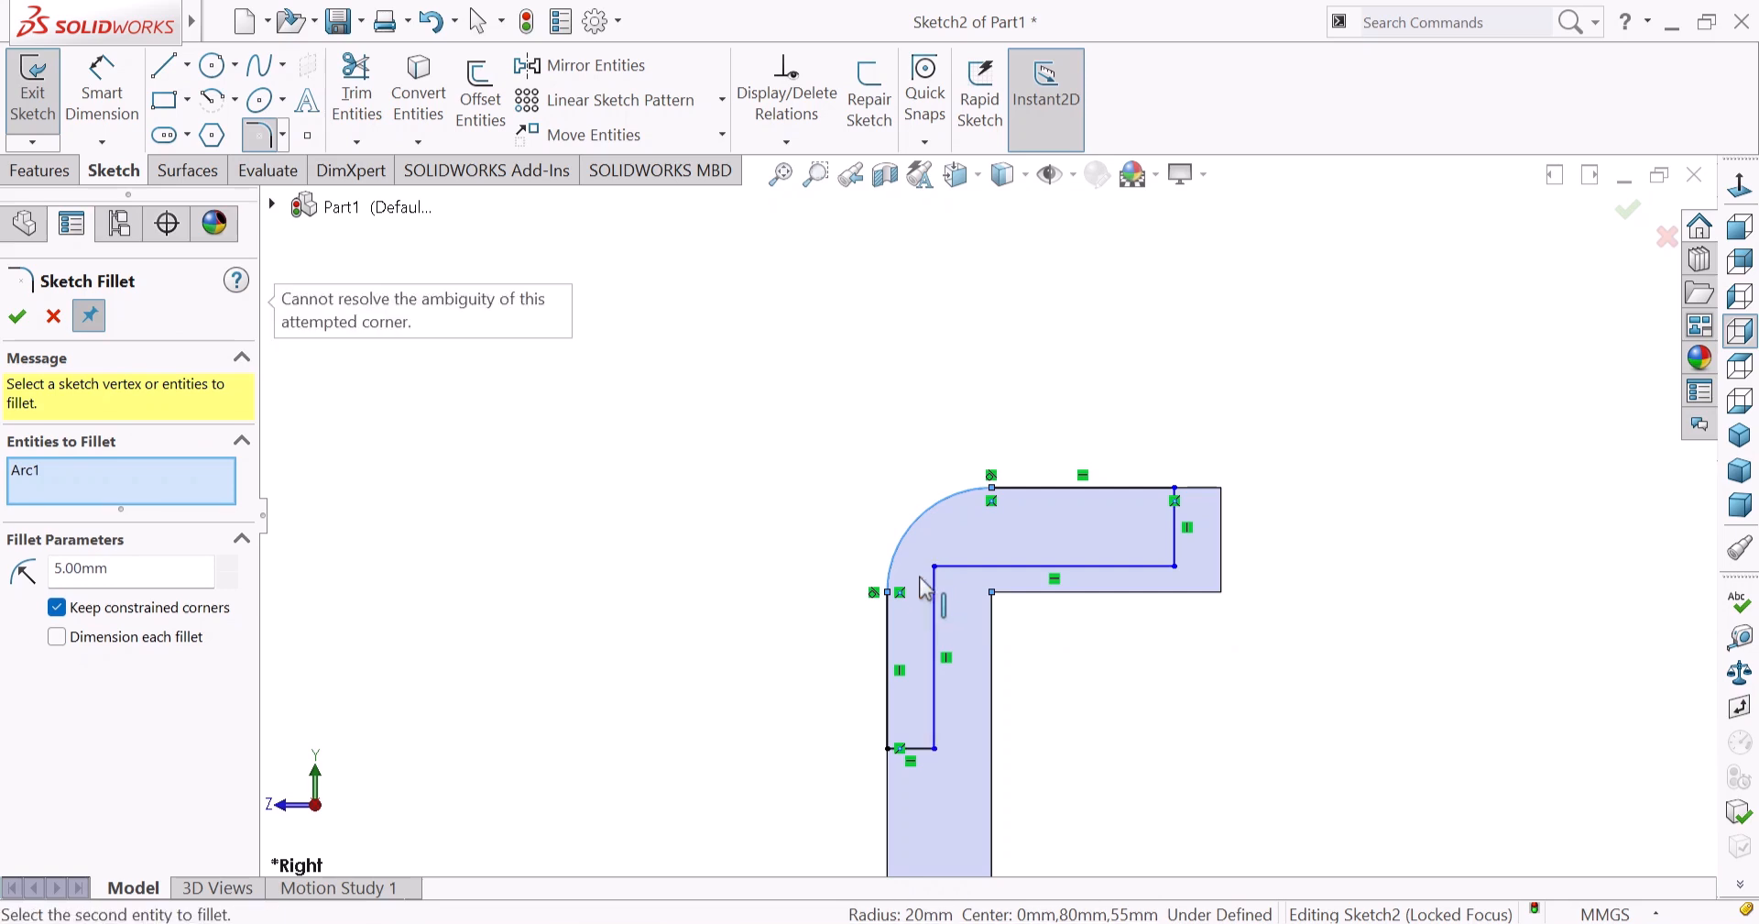
click(94, 472)
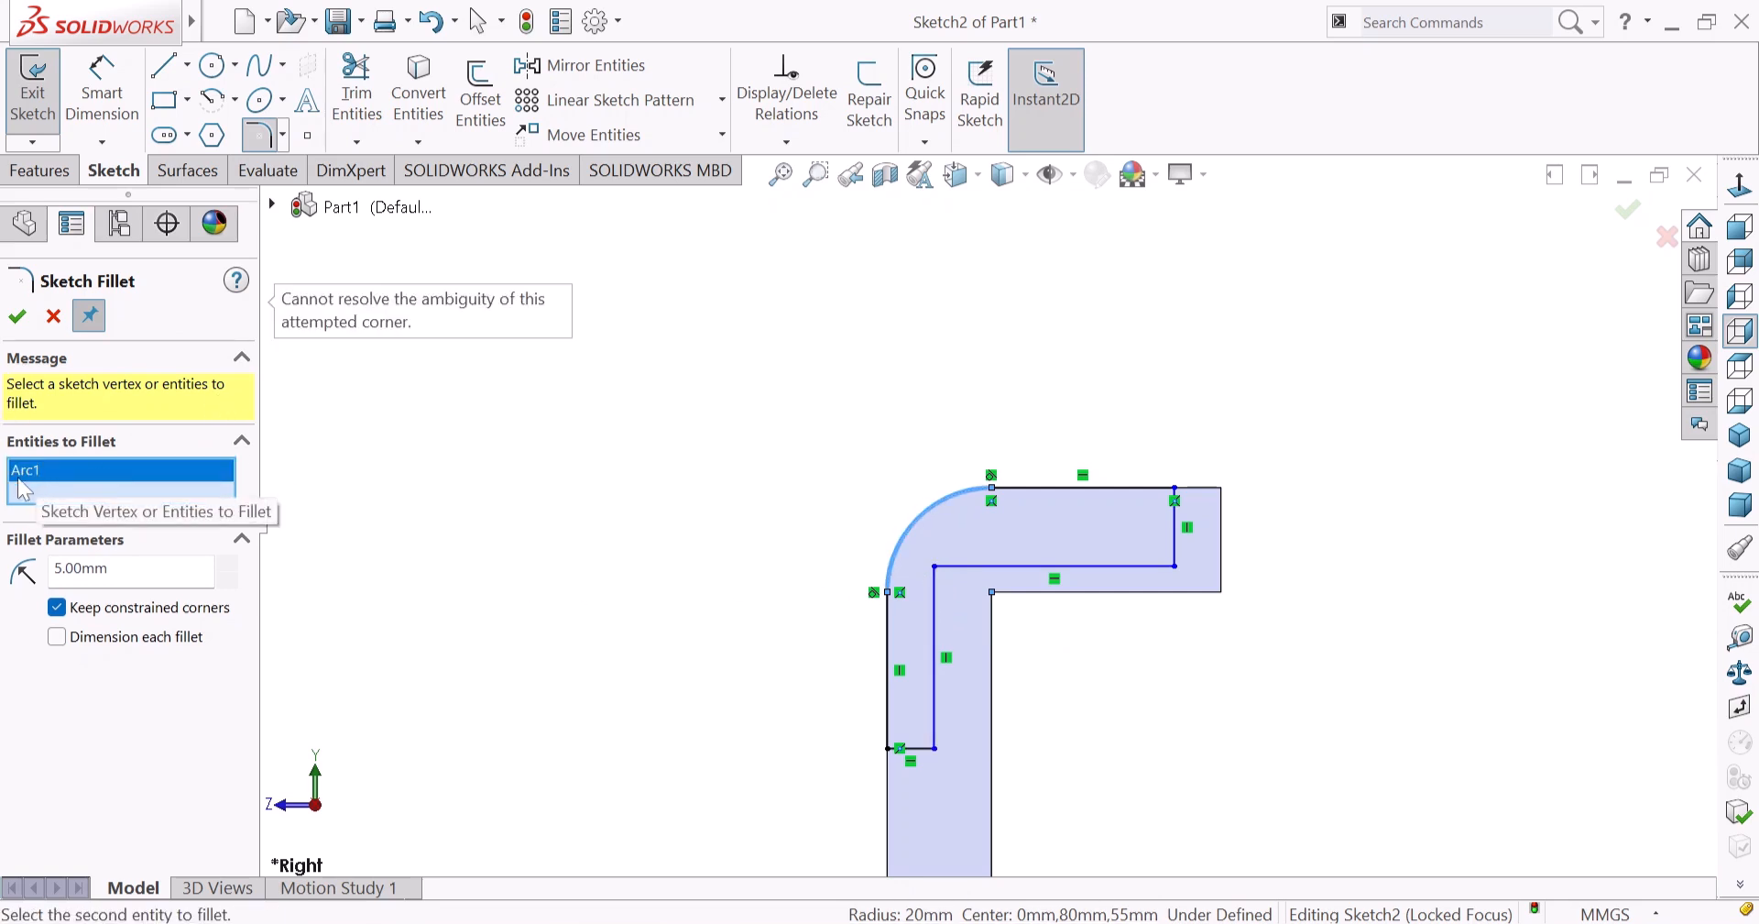
right_click(44, 476)
click(120, 528)
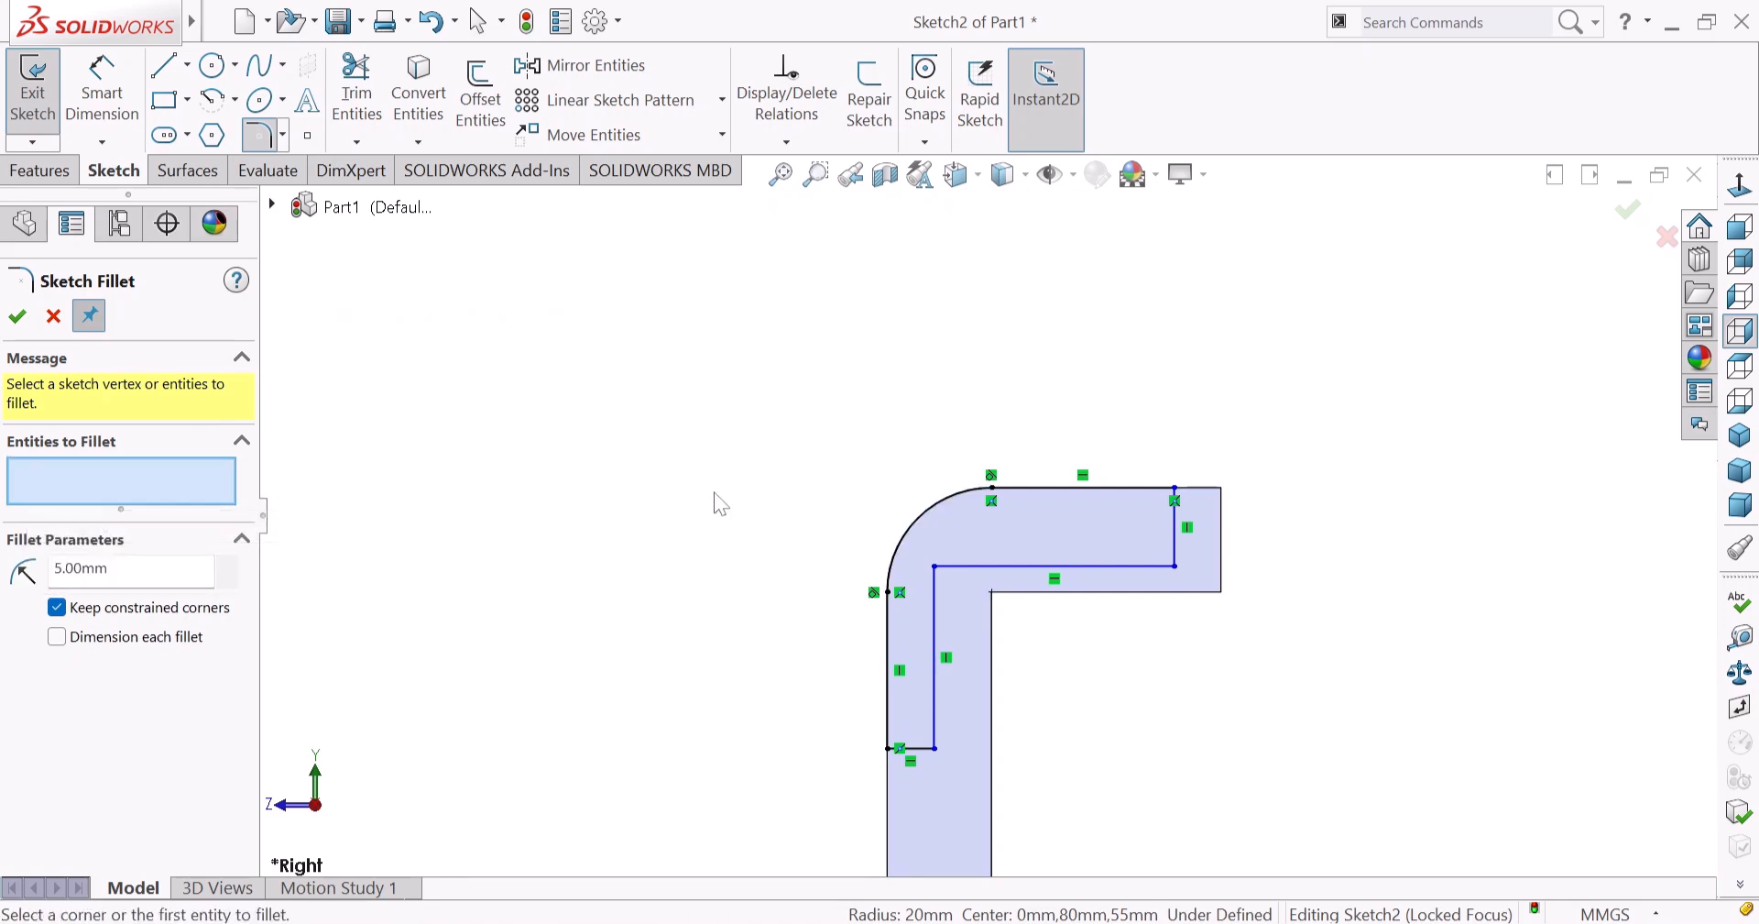
click(934, 567)
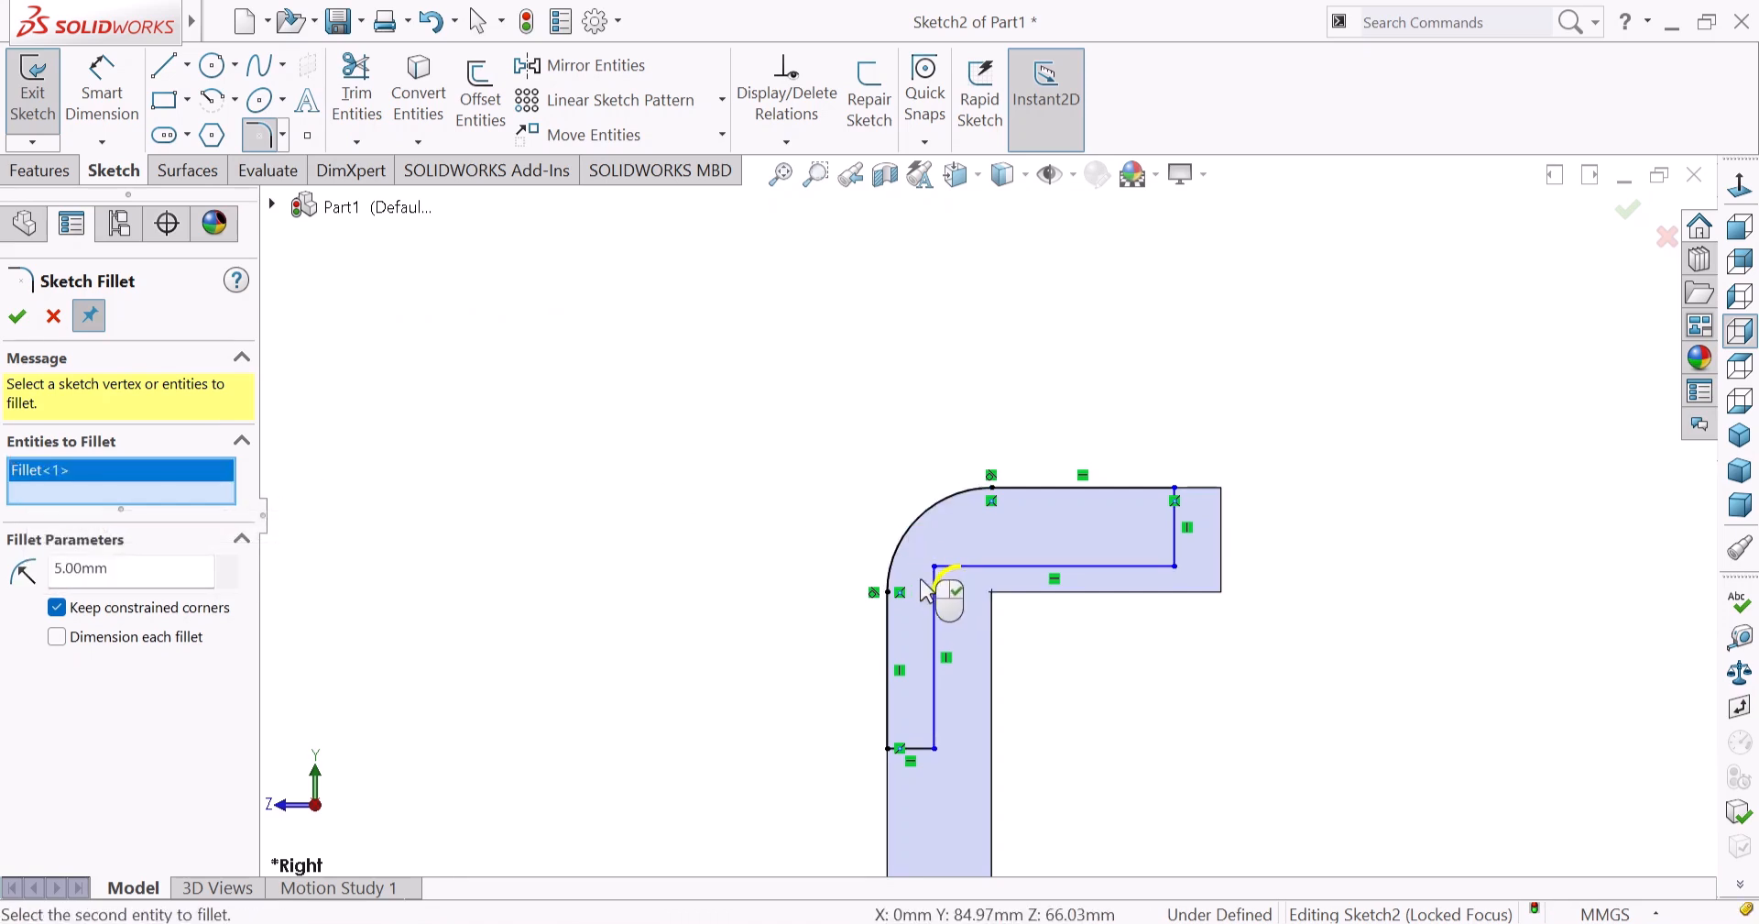
click(16, 317)
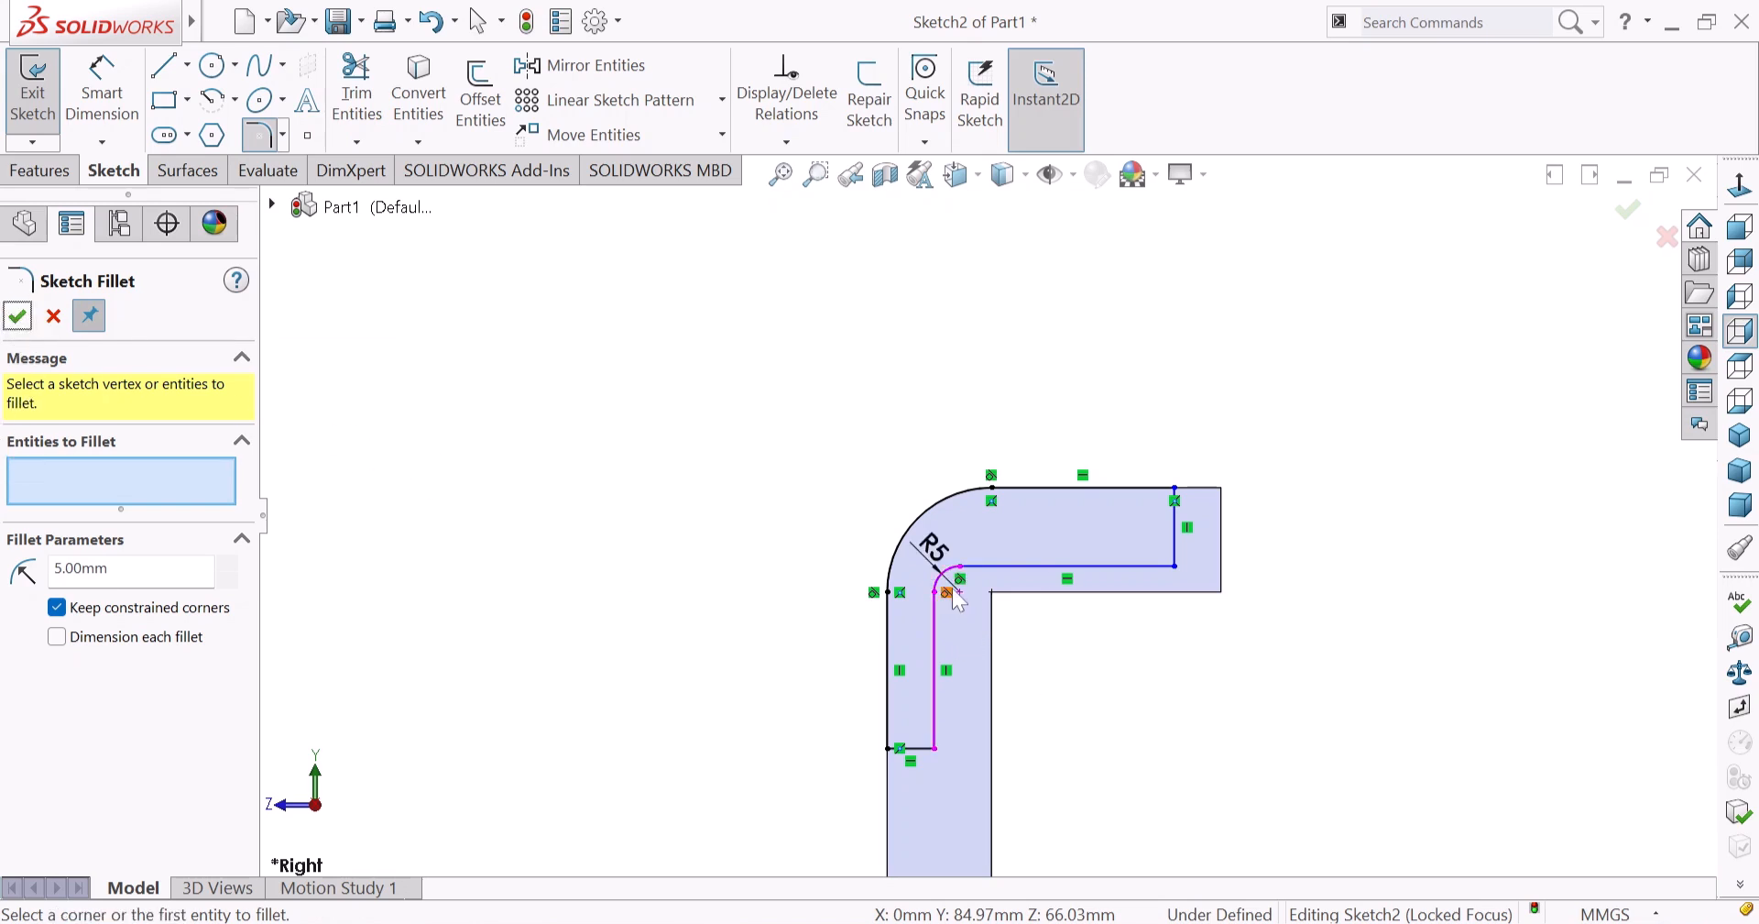
click(16, 317)
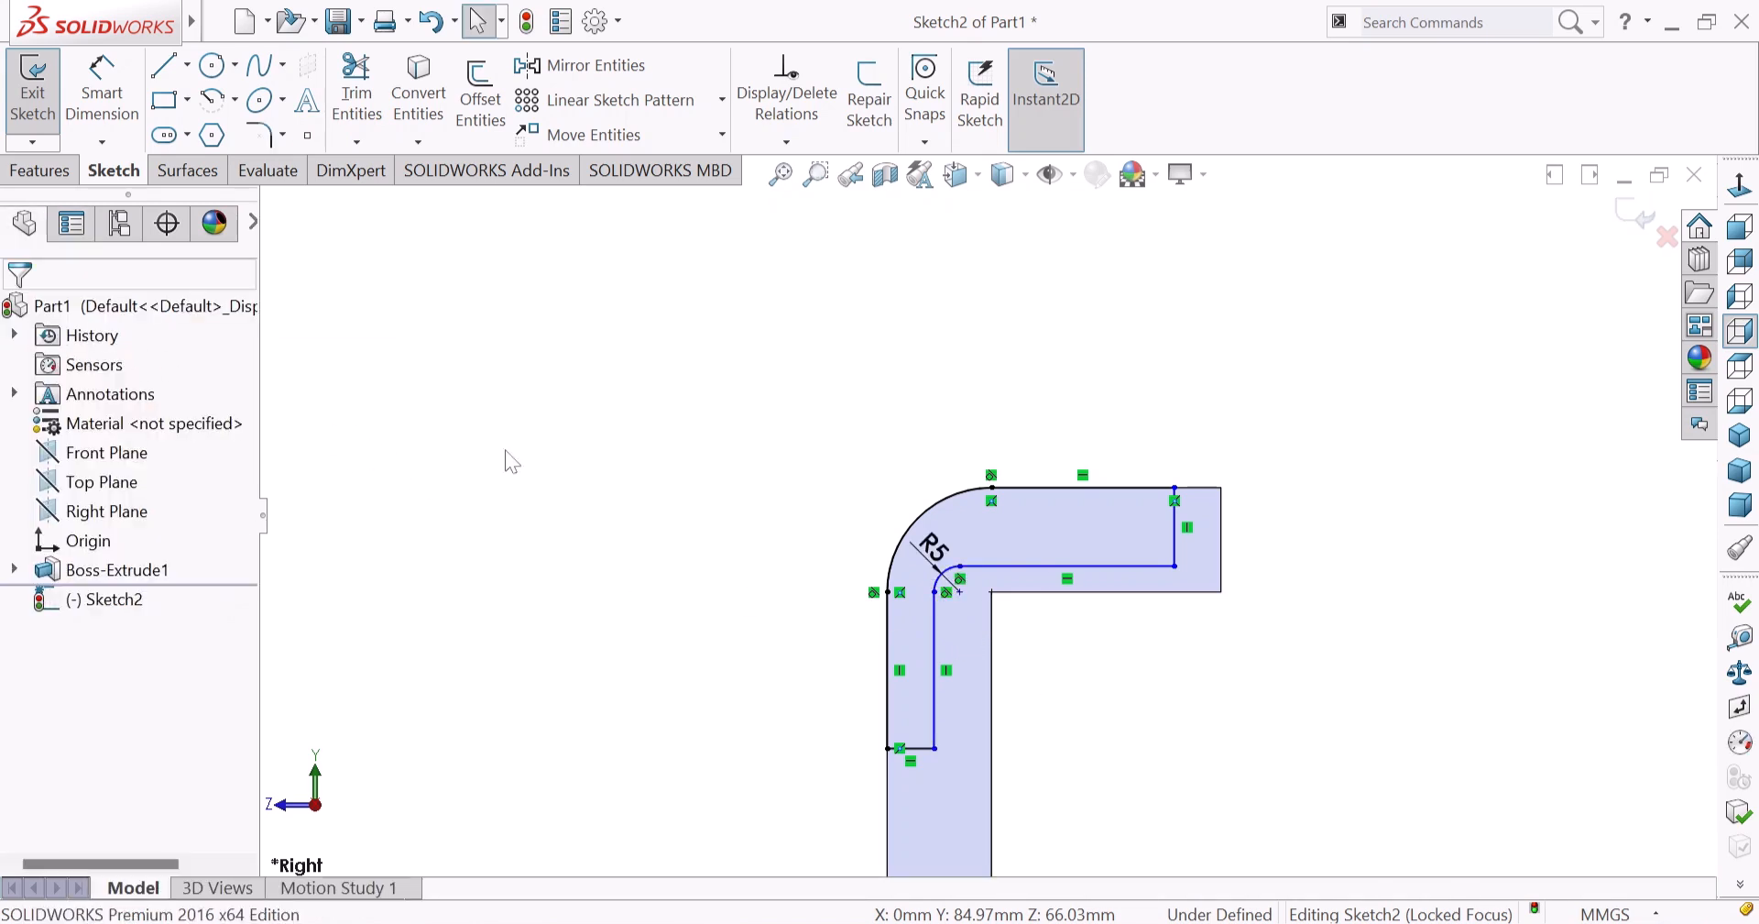
Move the 5 mm fillet's centre point onto the body's inner corner so the two coincide.
drag(959, 591, 1002, 597)
click(1008, 607)
scroll(1022, 612, up, 3)
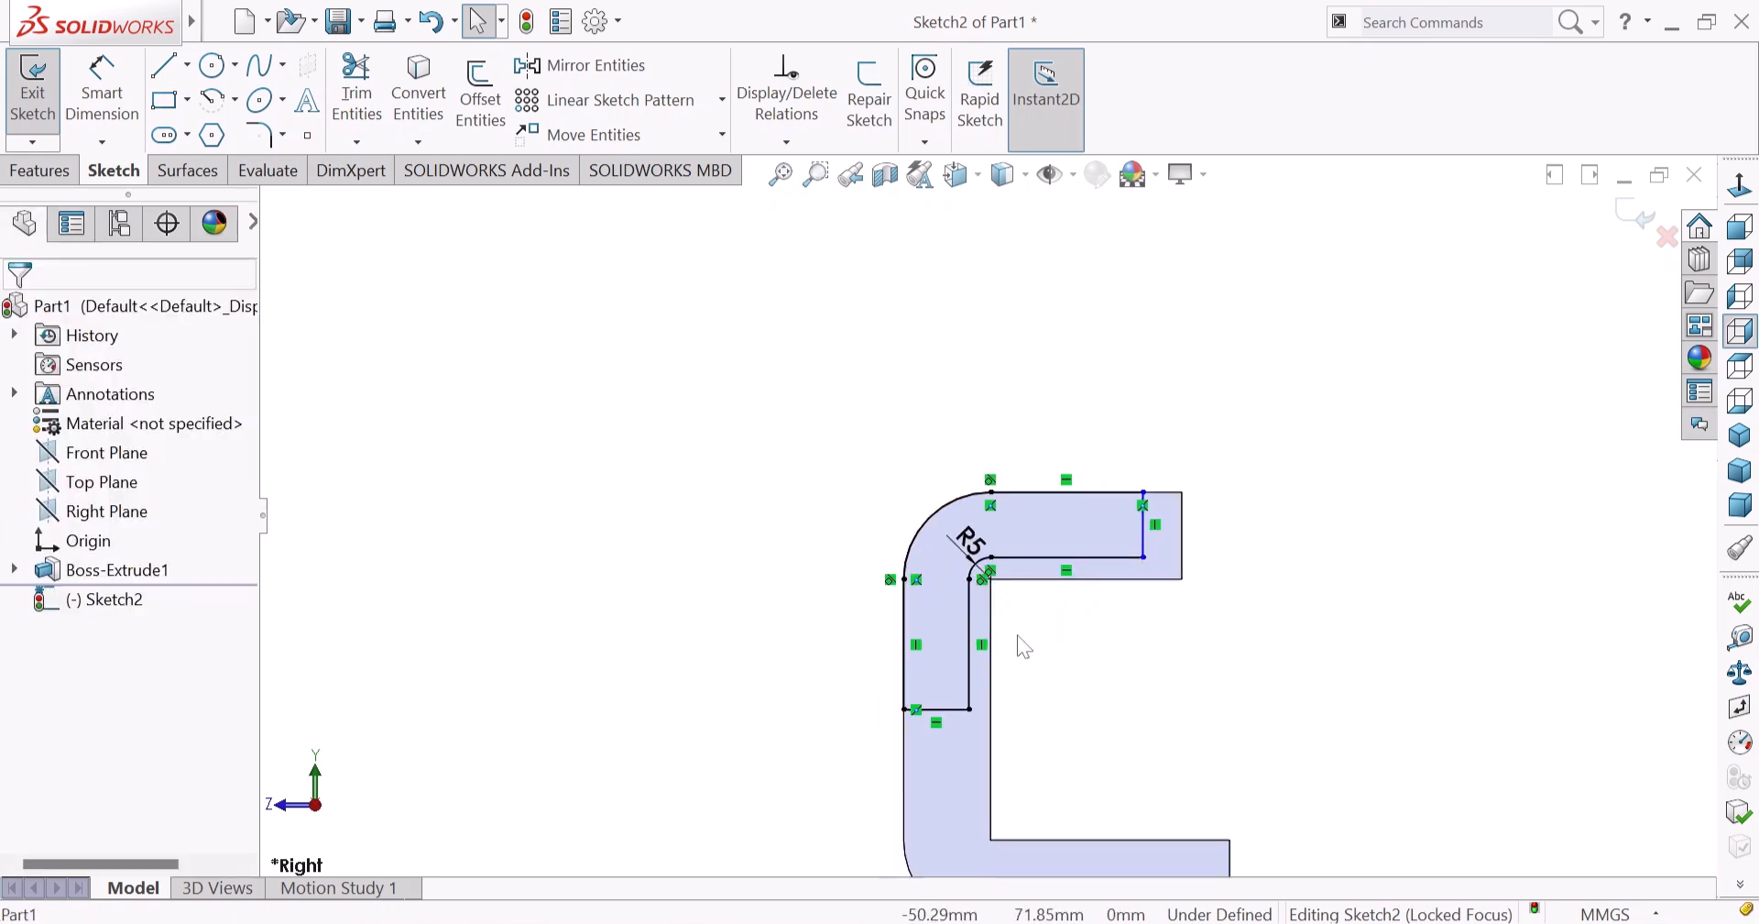
scroll(1042, 582, down, 2)
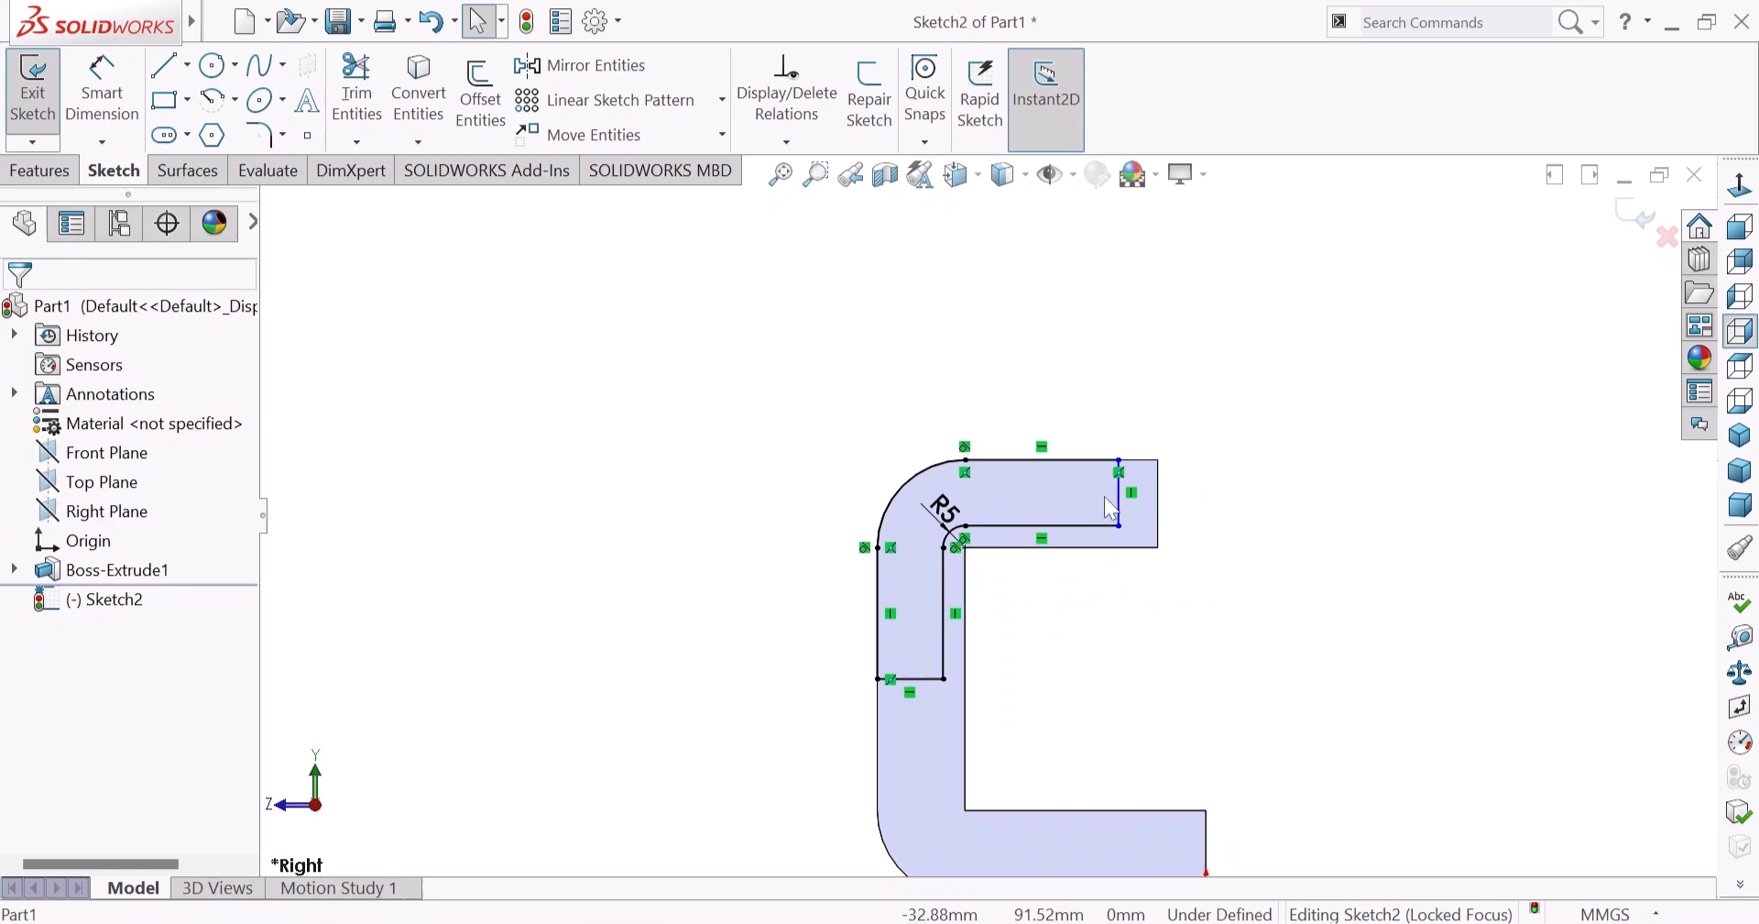
Dimension the distance from the outline's outer vertical line to its short vertical end line at 49 mm.
right_click(1228, 467)
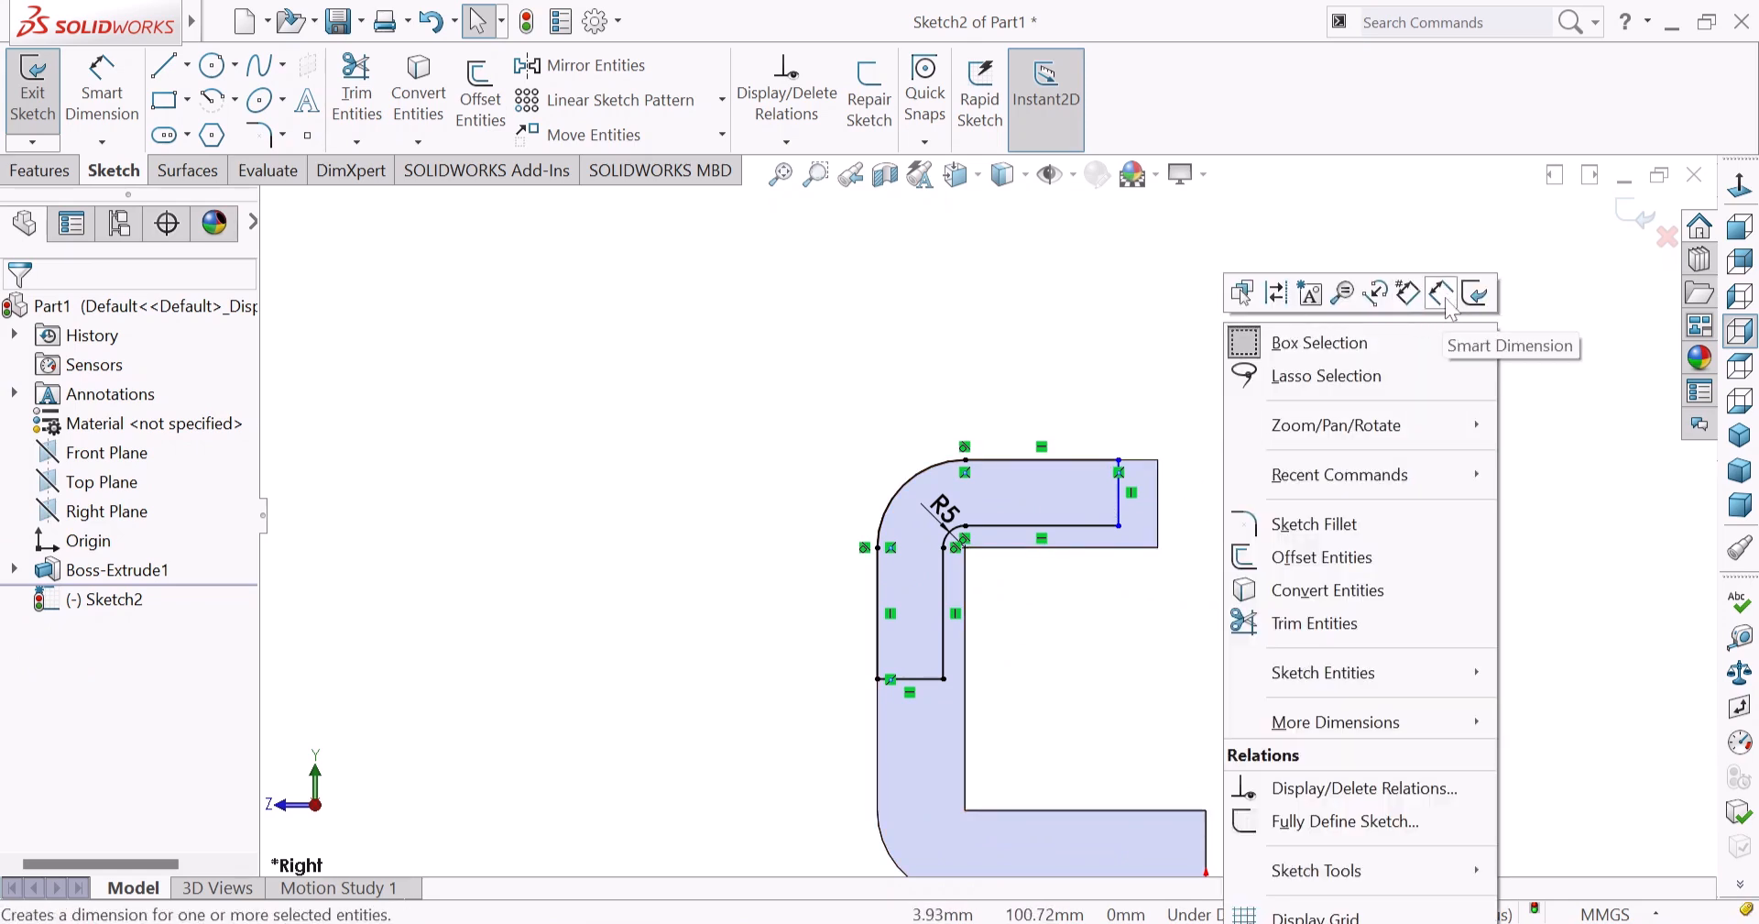
click(1474, 294)
click(880, 605)
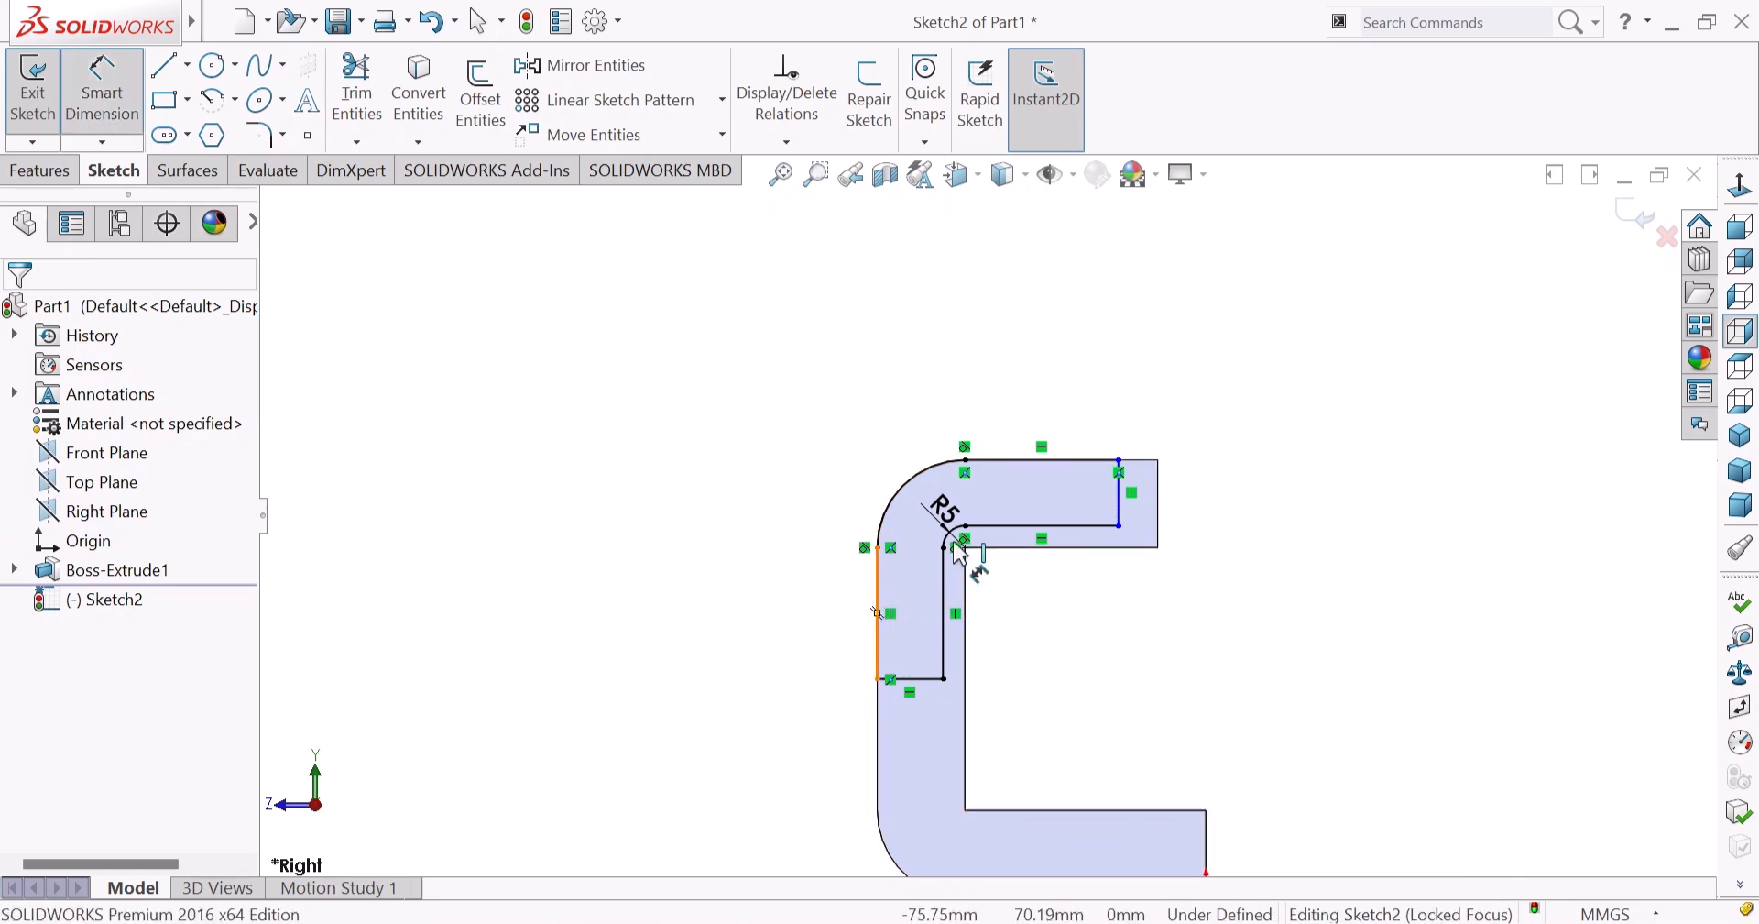
click(1119, 511)
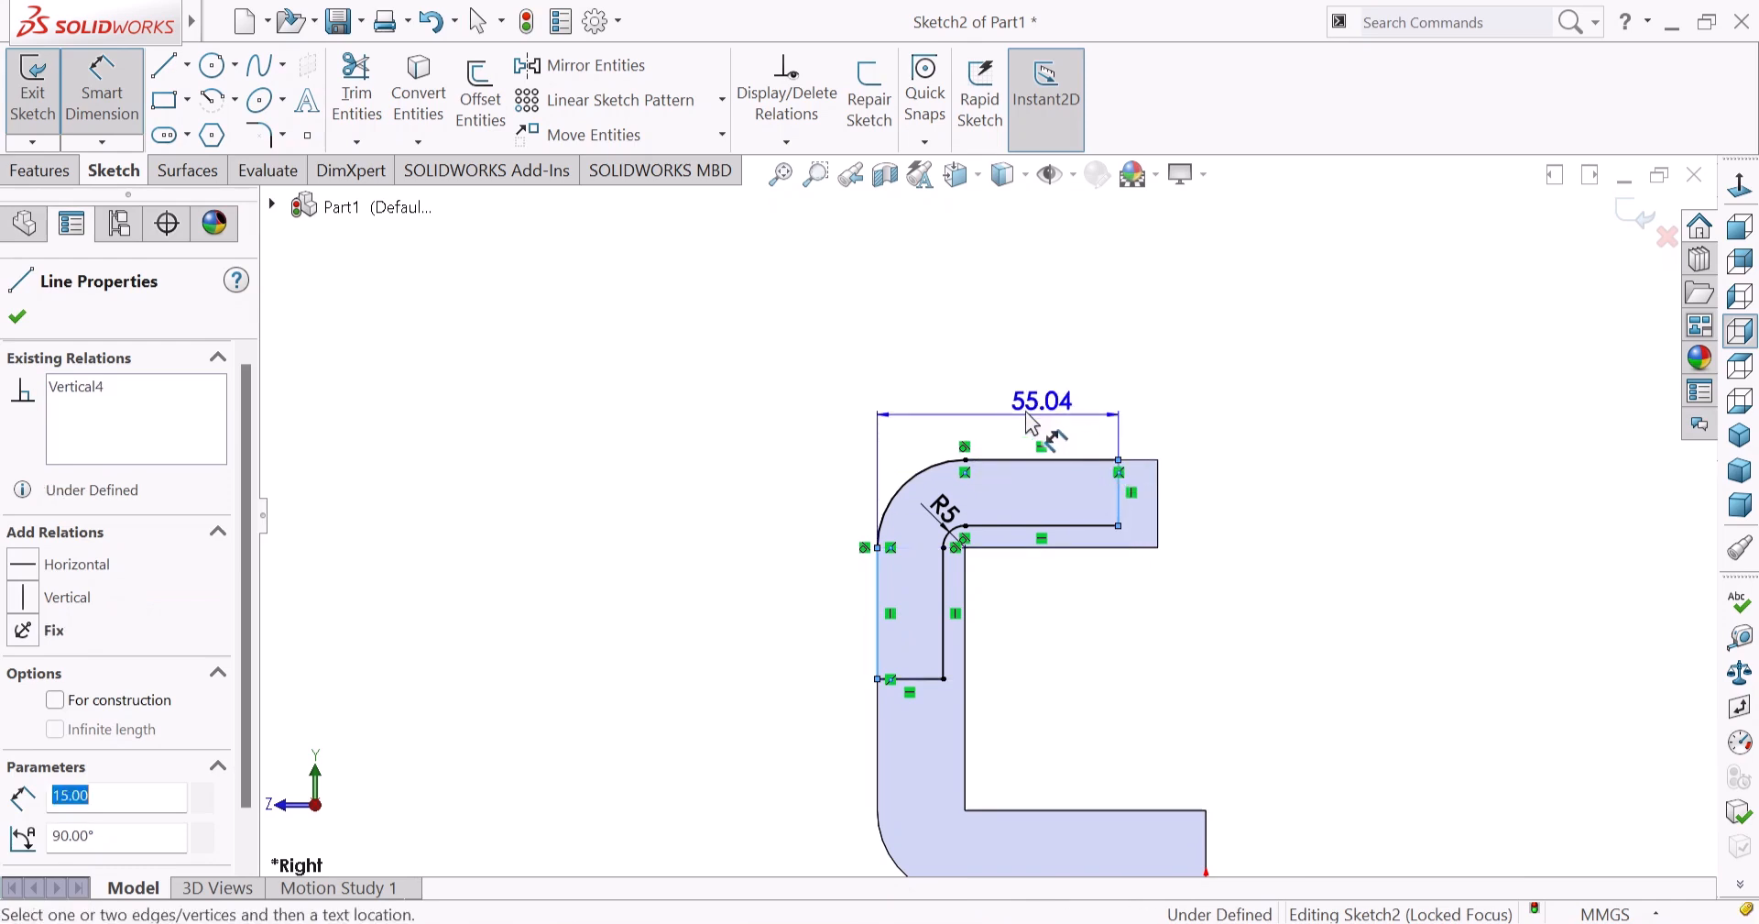
click(1011, 385)
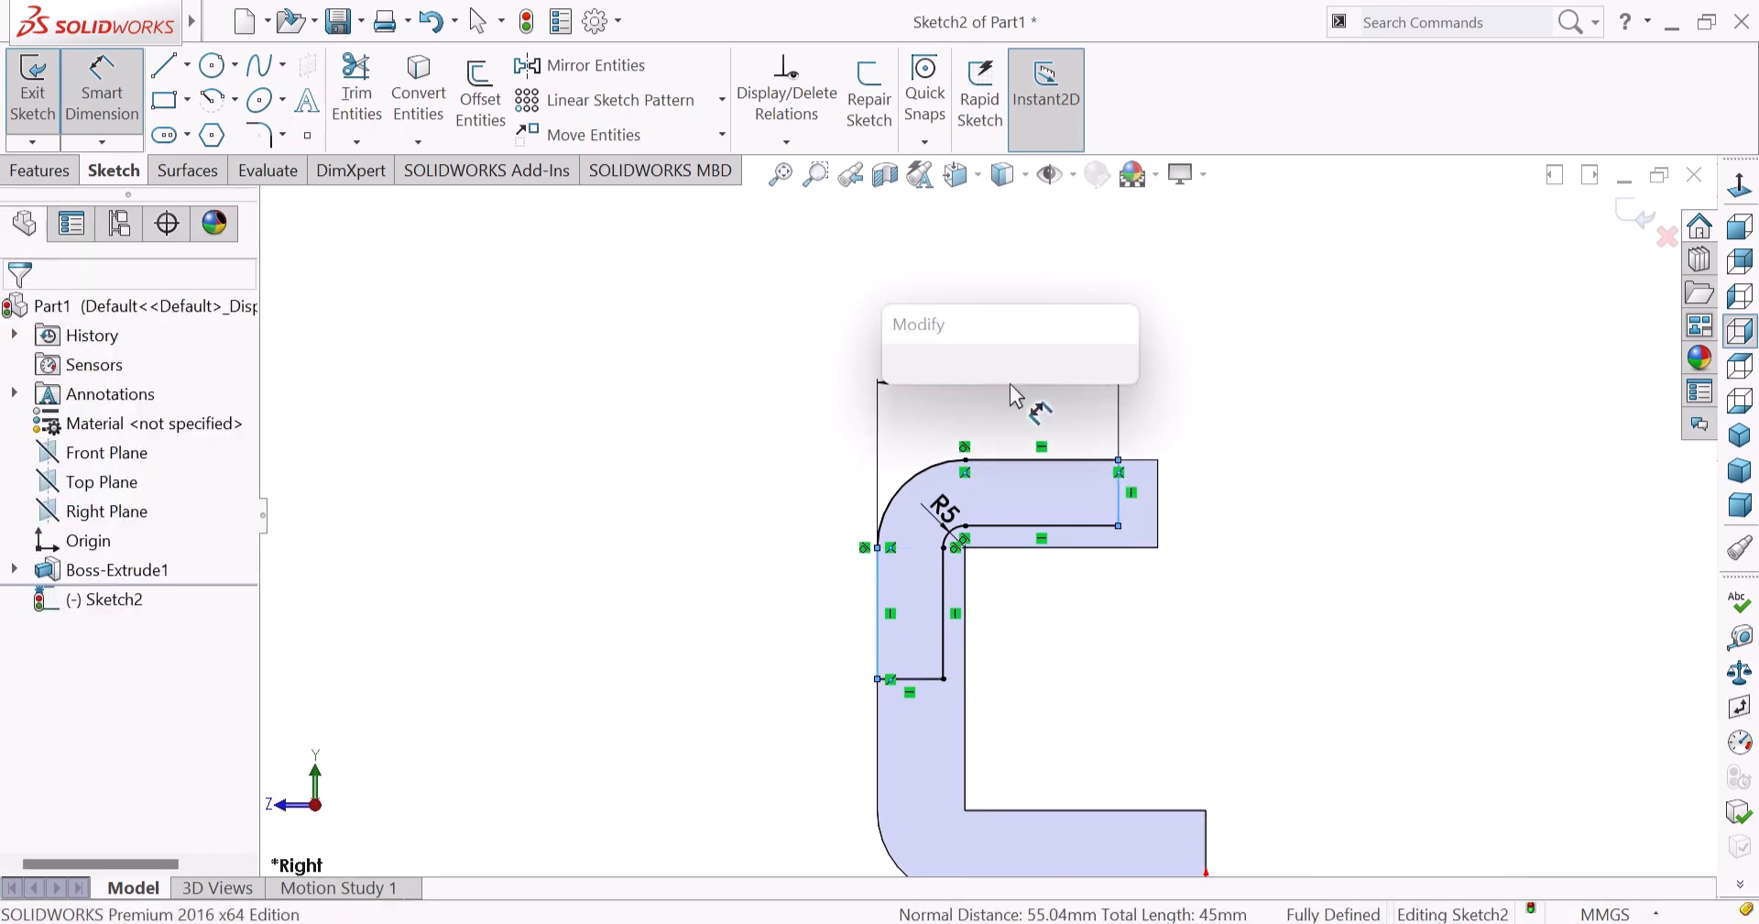
key(Return)
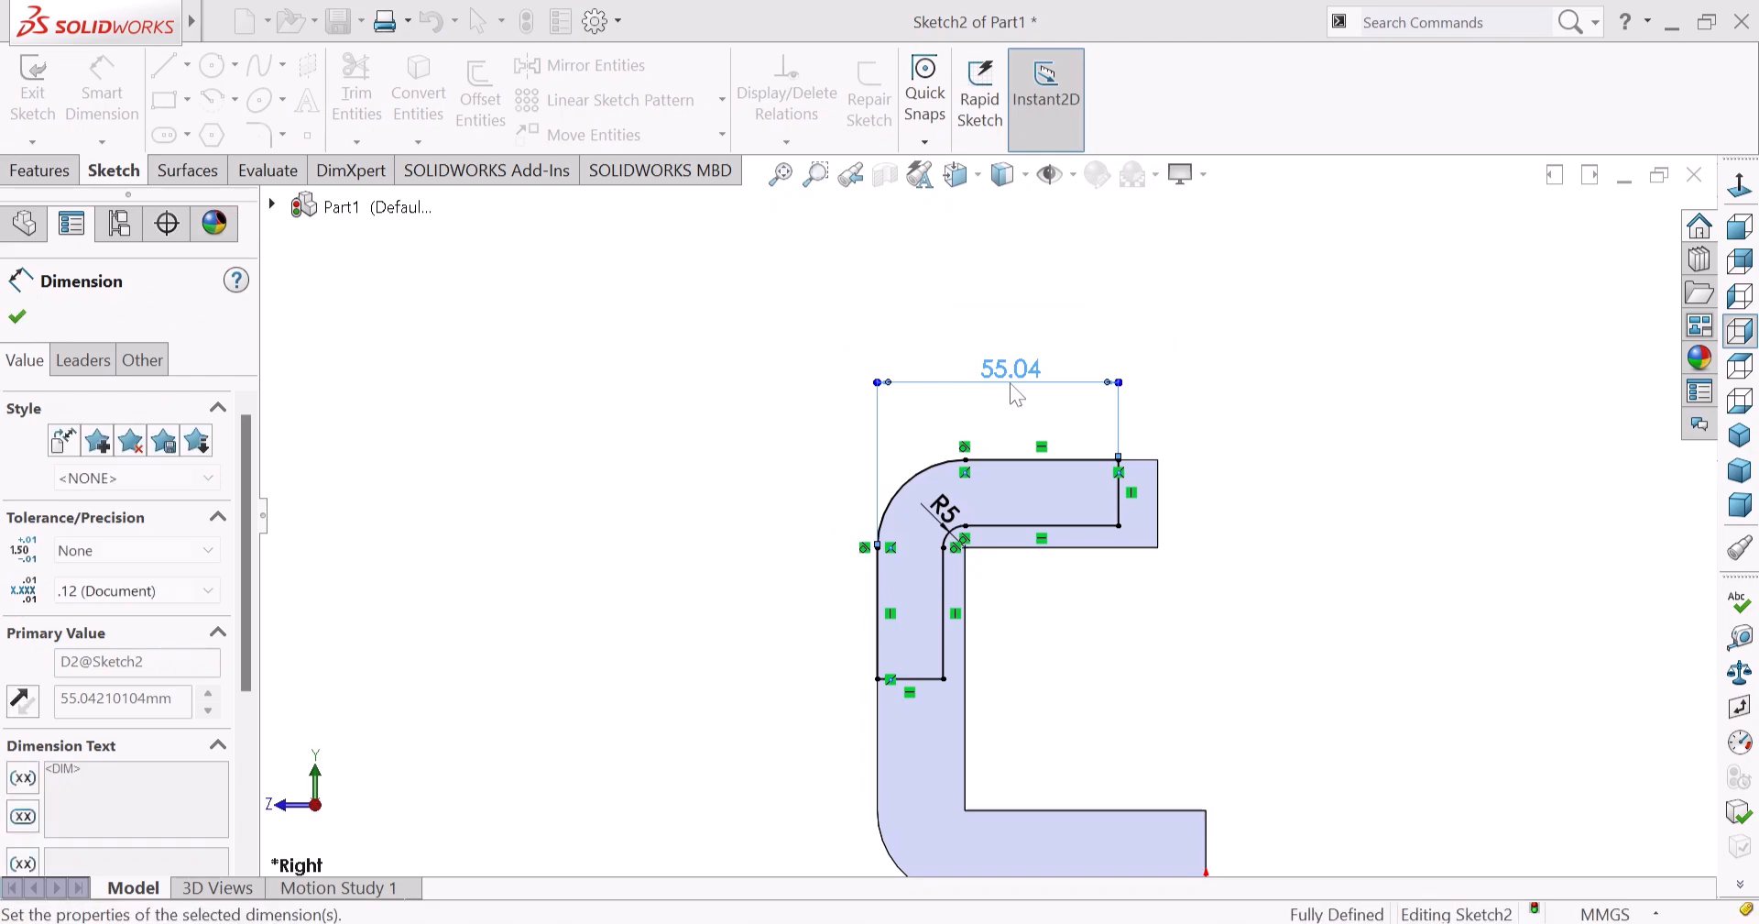
Set up an extruded cut of the L-shaped outline in the reversed direction, starting at a 2.5 mm offset from the sketch plane.
click(39, 171)
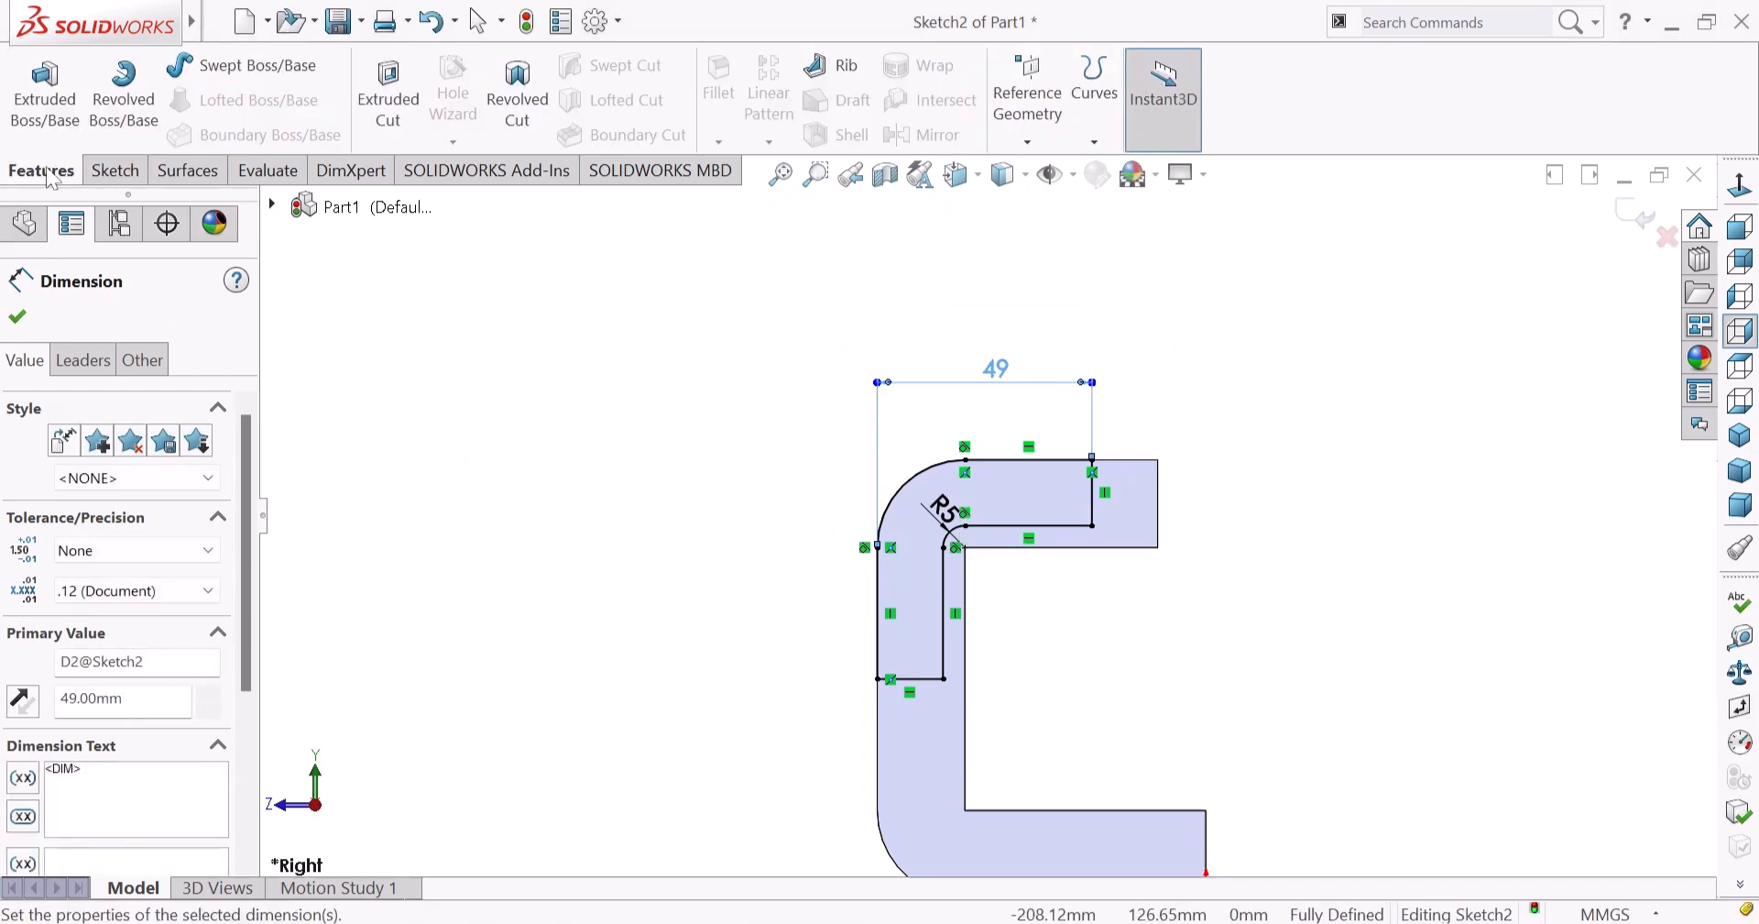
click(412, 117)
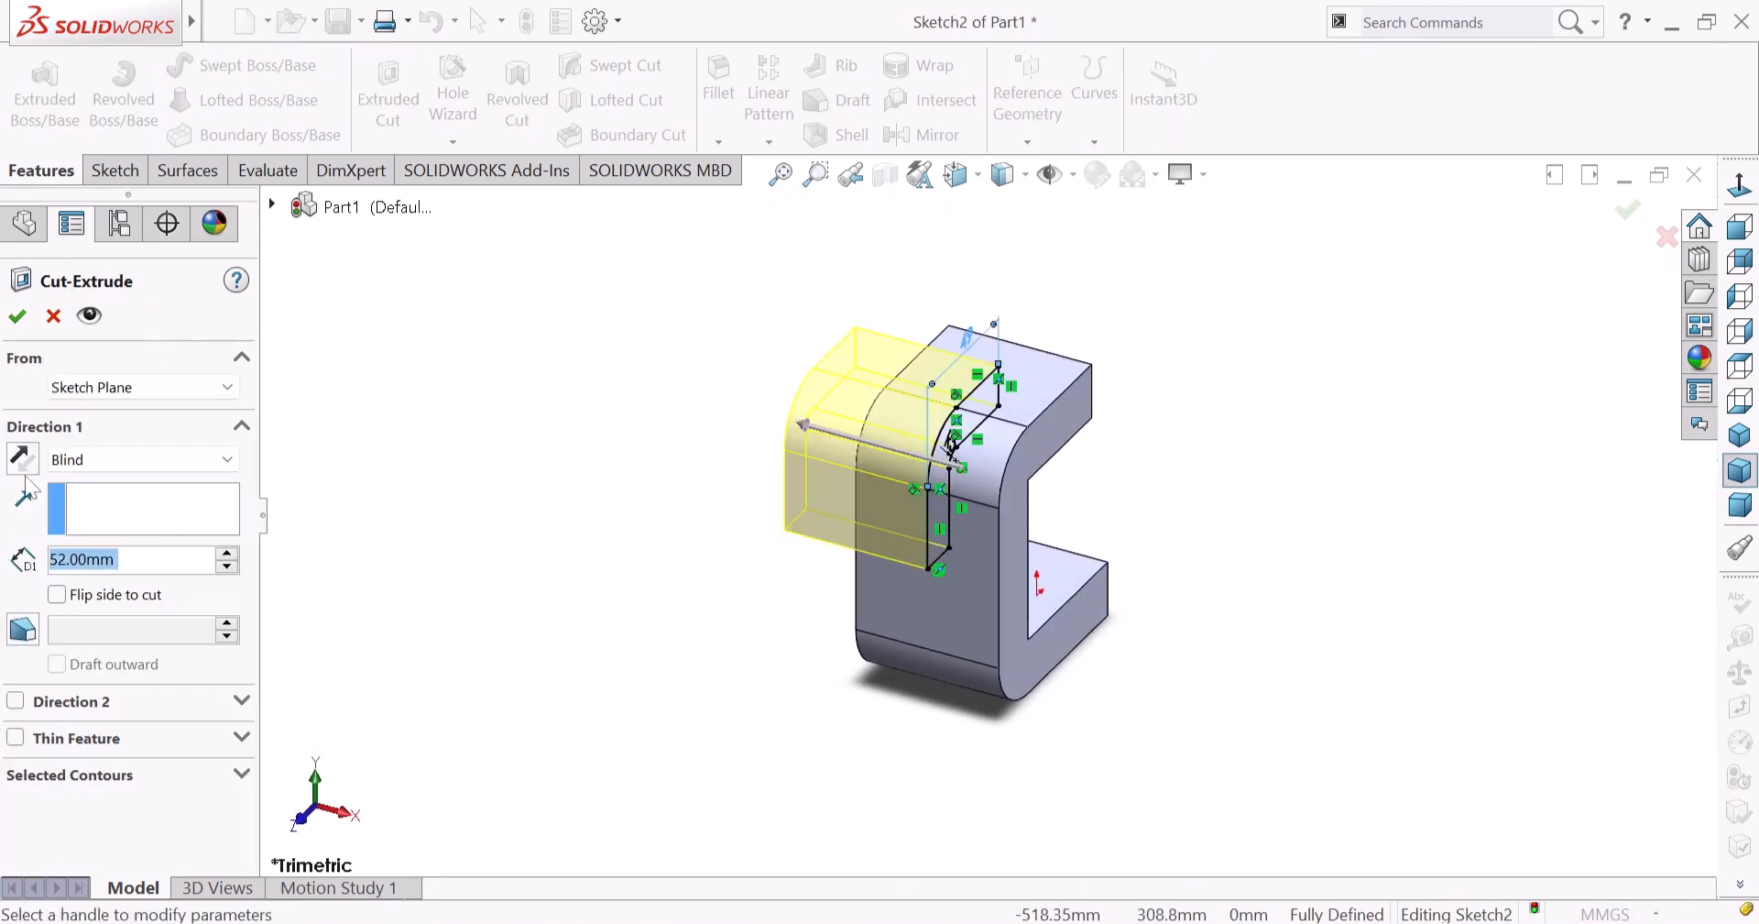
click(22, 457)
click(143, 386)
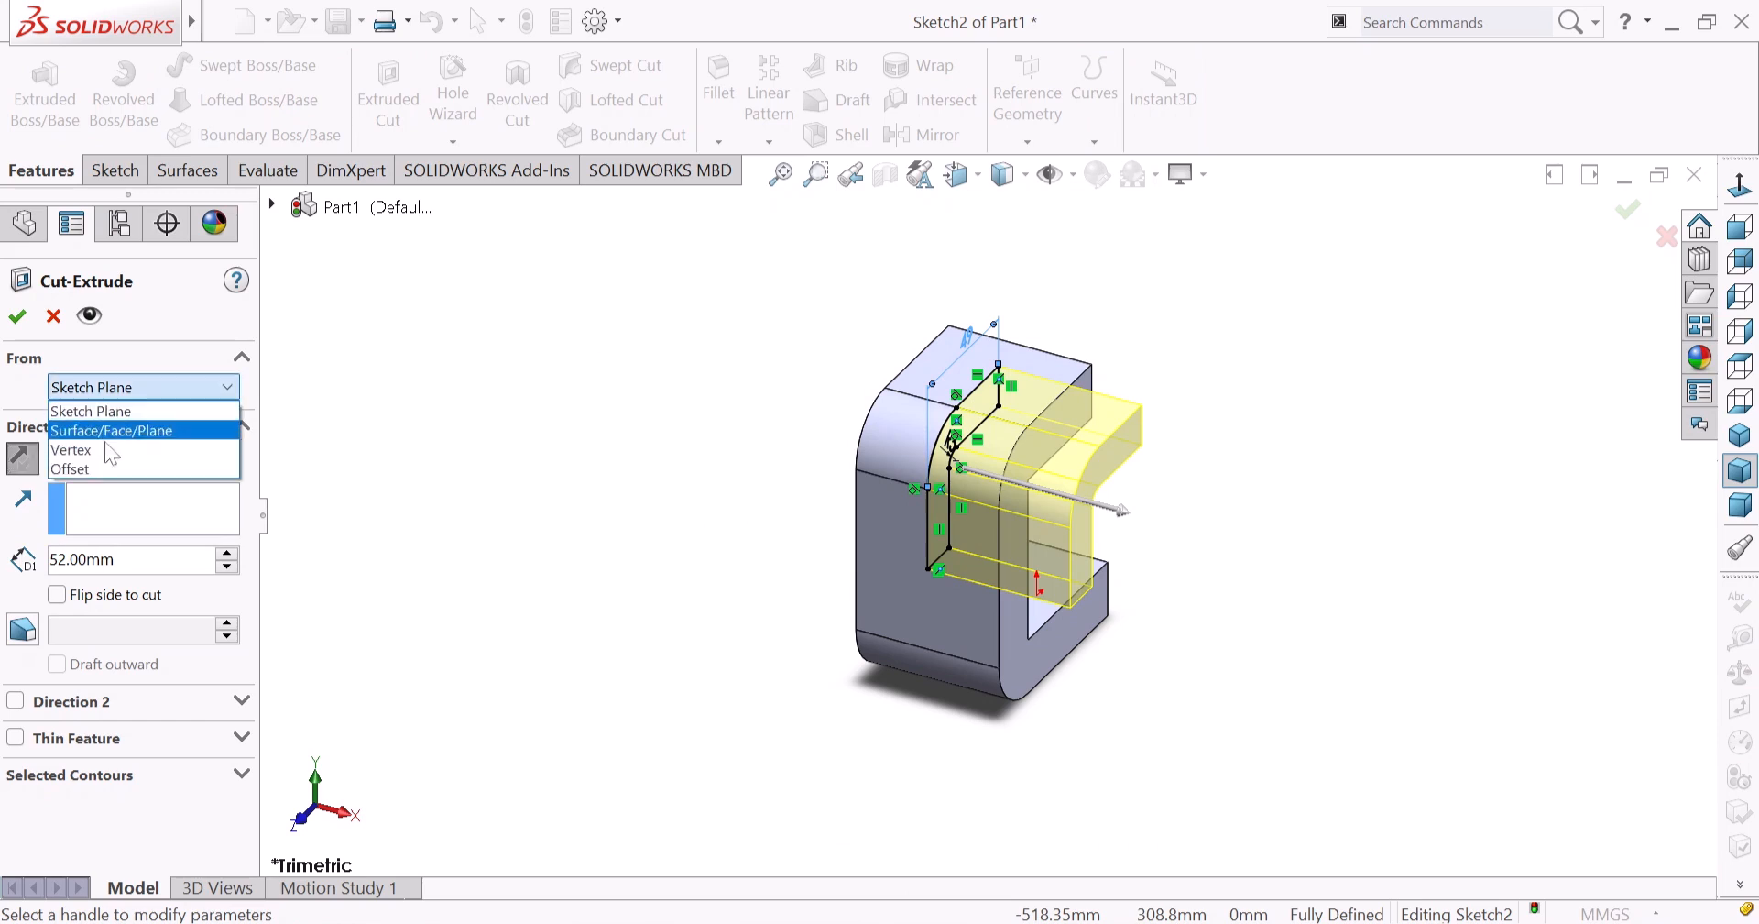
click(101, 465)
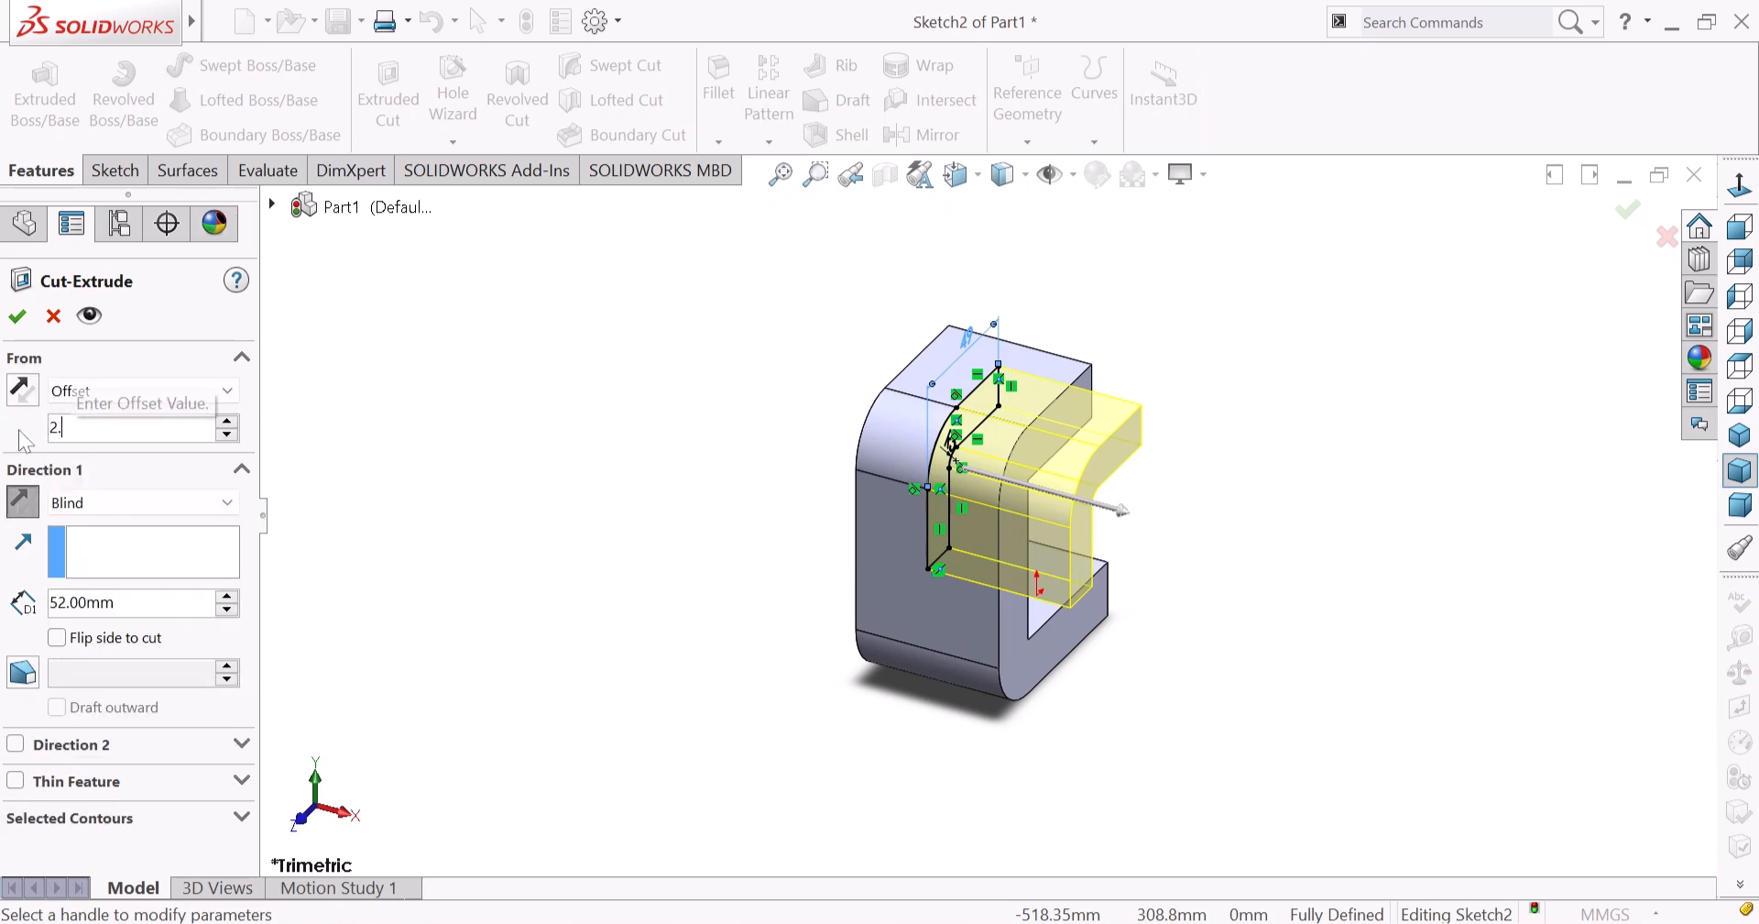
text(2.5)
key(Return)
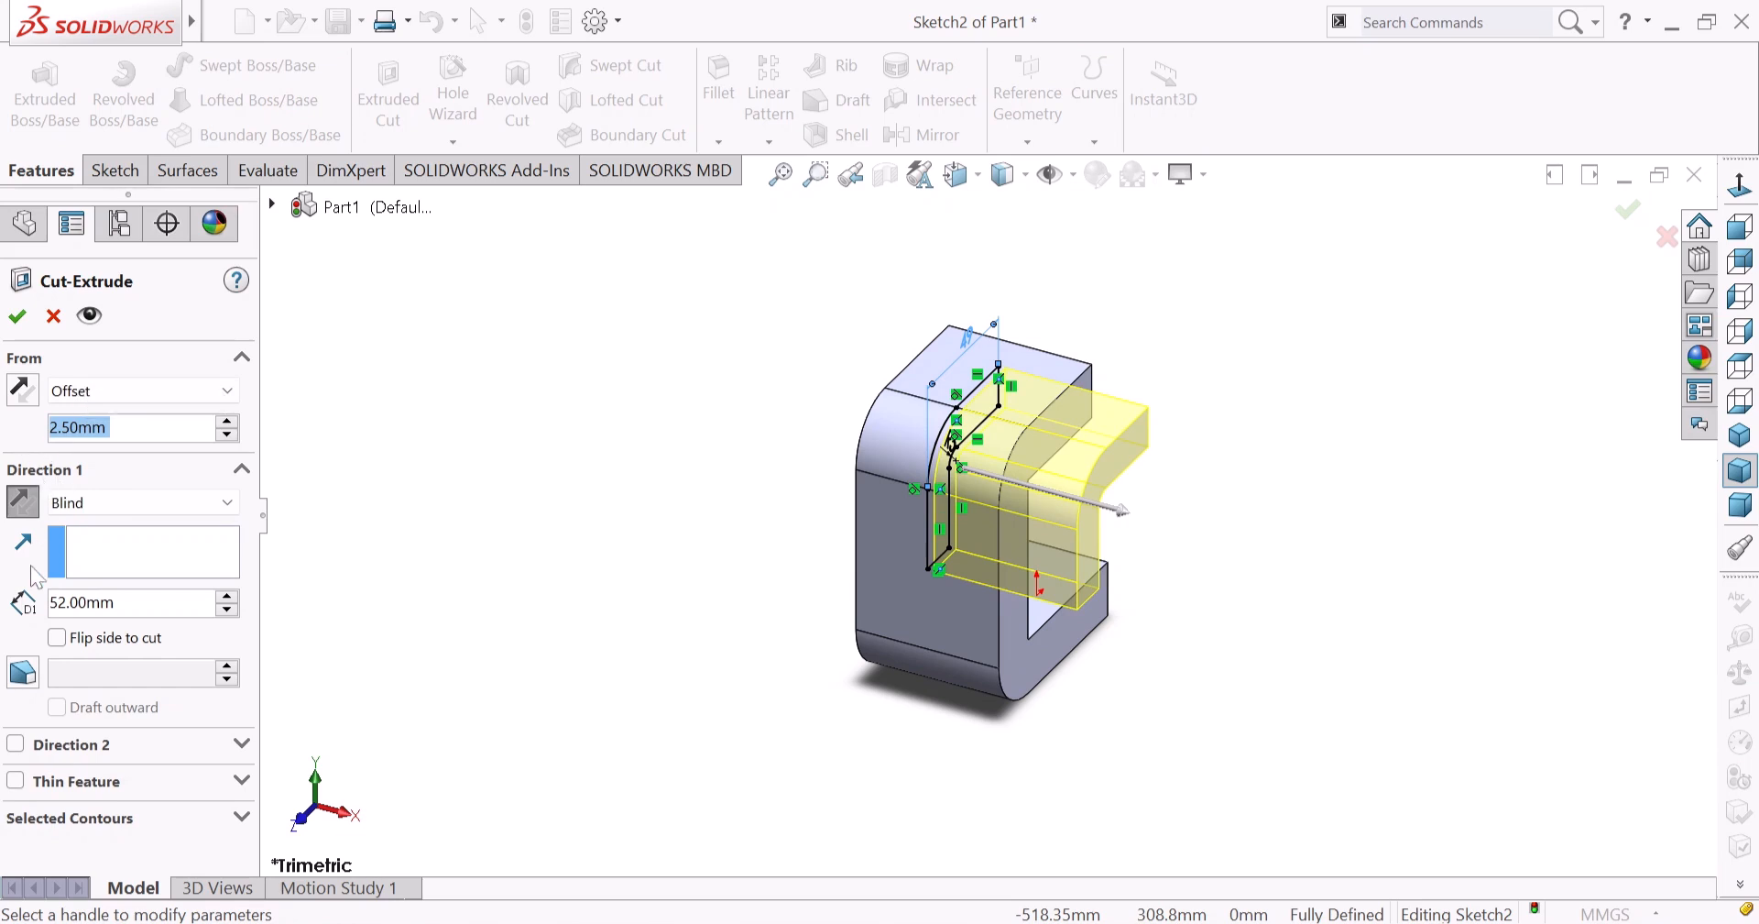
End the cut with Offset From Surface, 6 mm from the body's C-shaped side face, and finish the feature.
click(149, 502)
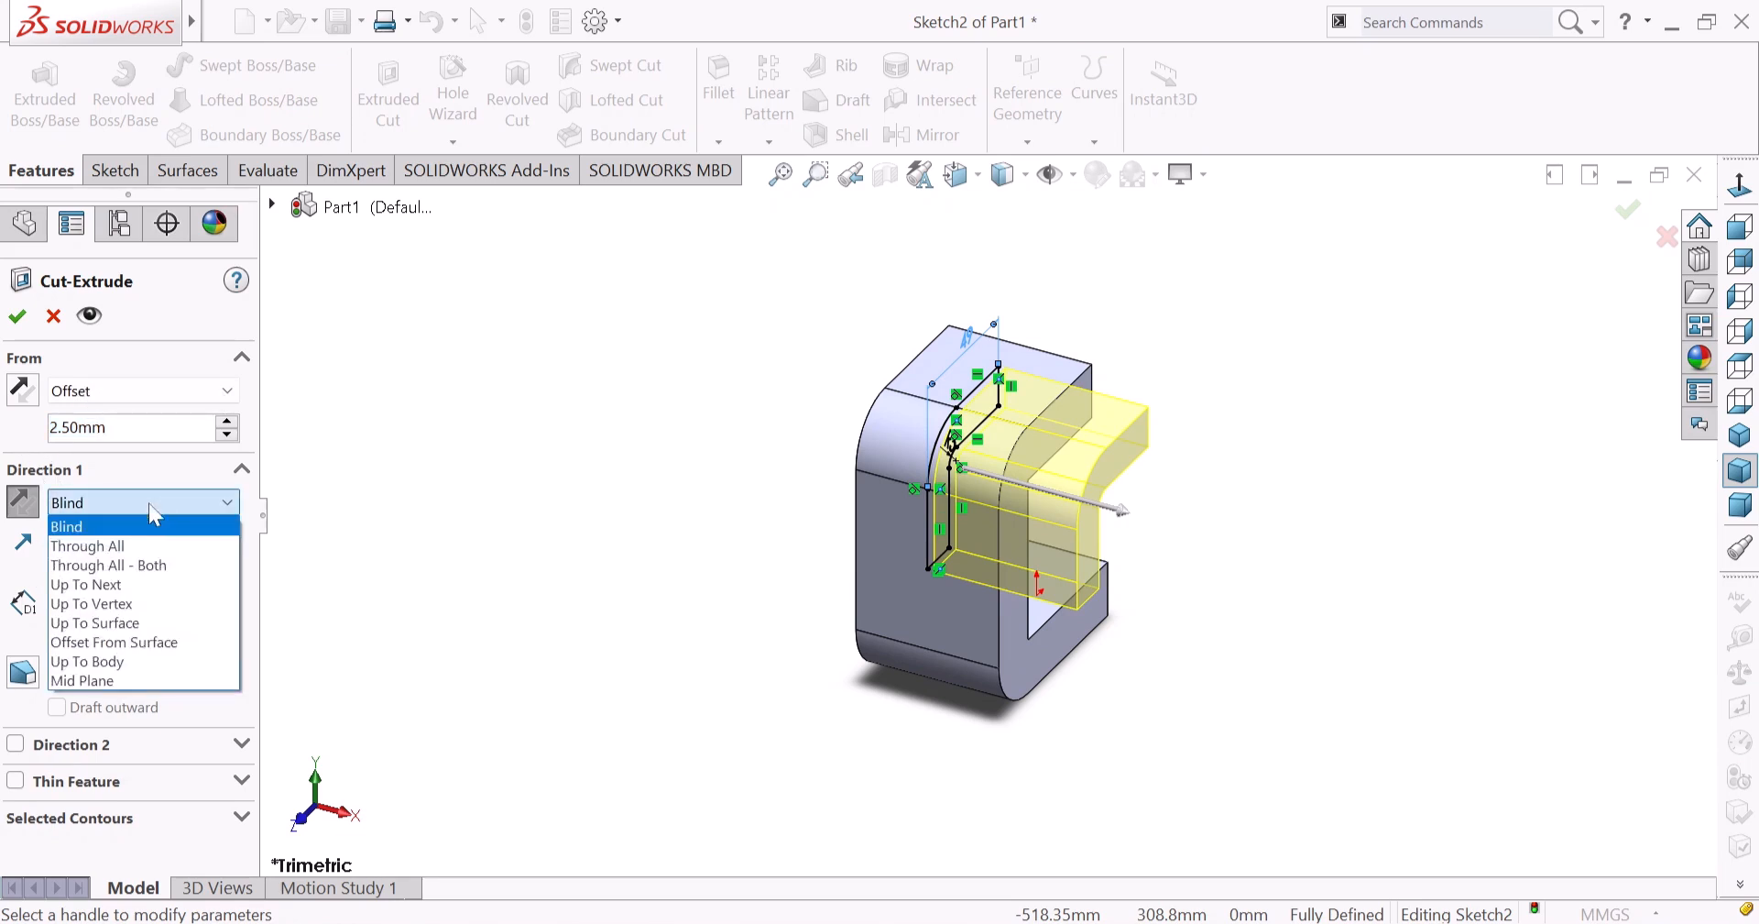
click(129, 642)
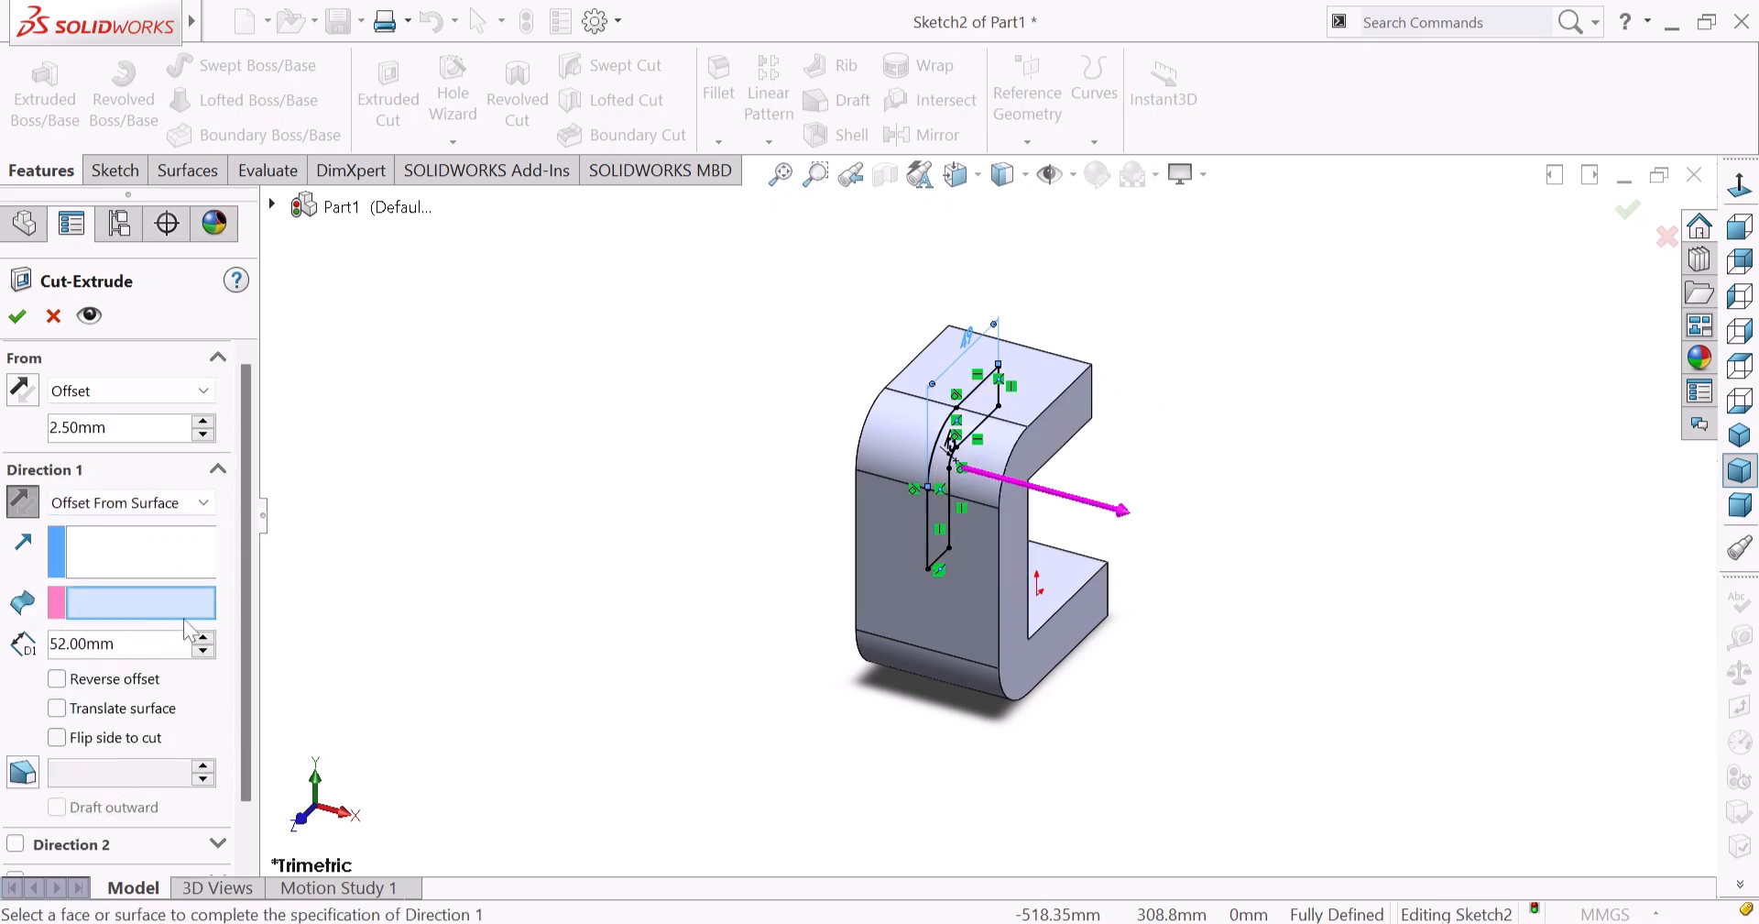
click(1012, 664)
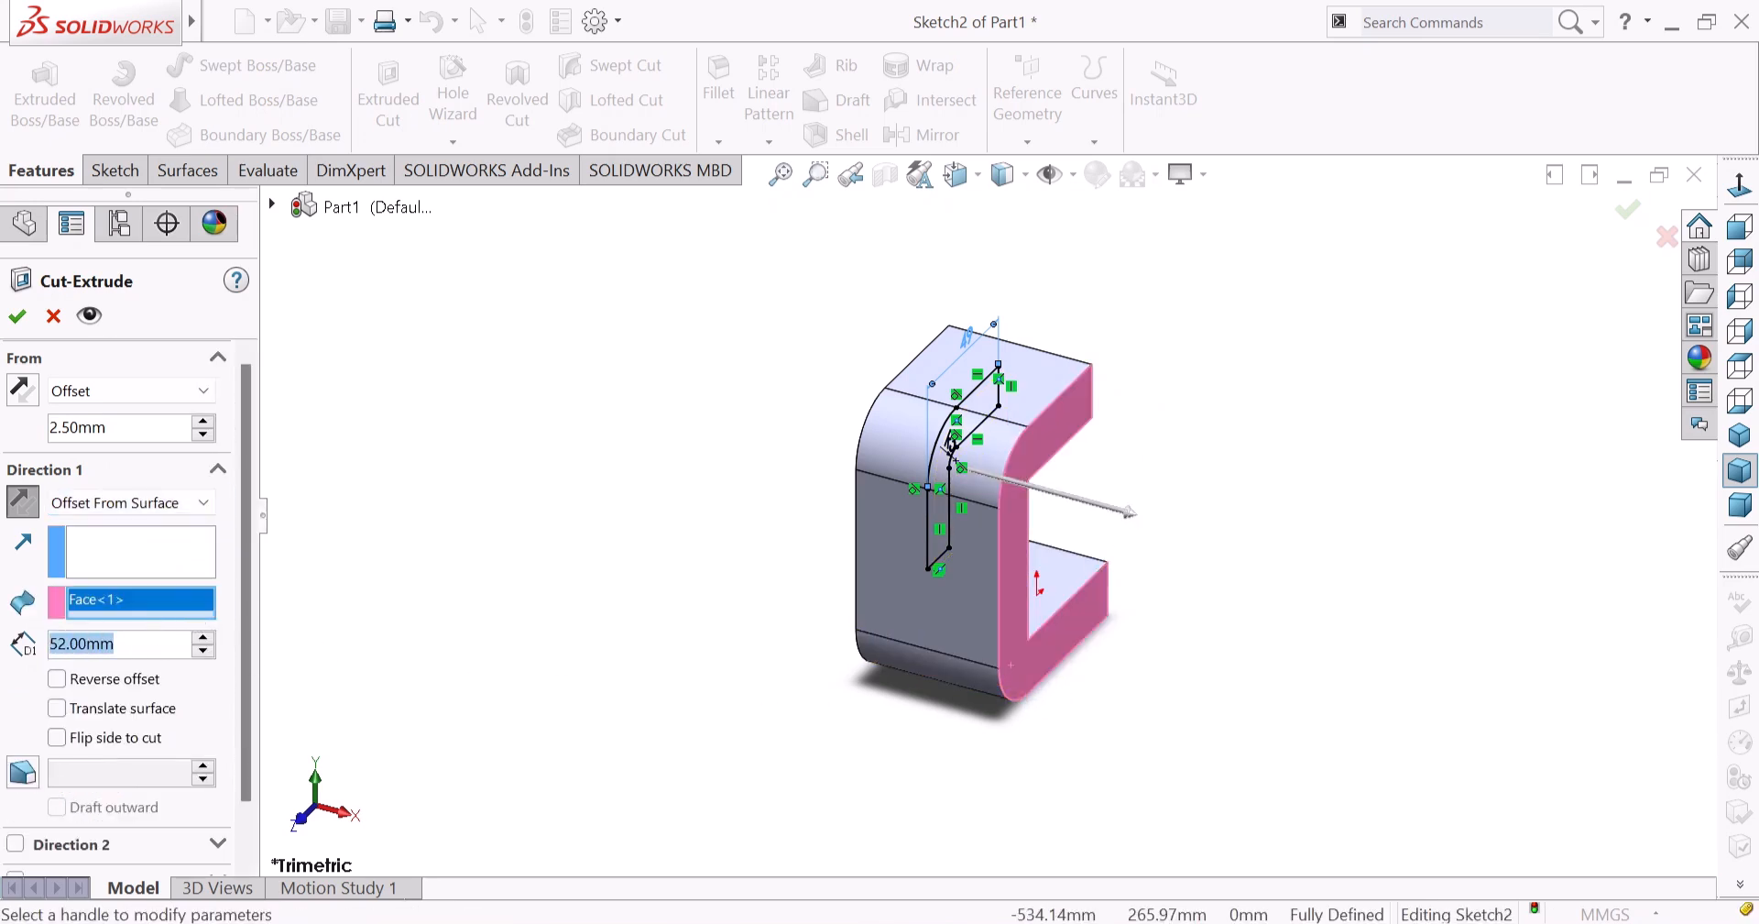
text(6)
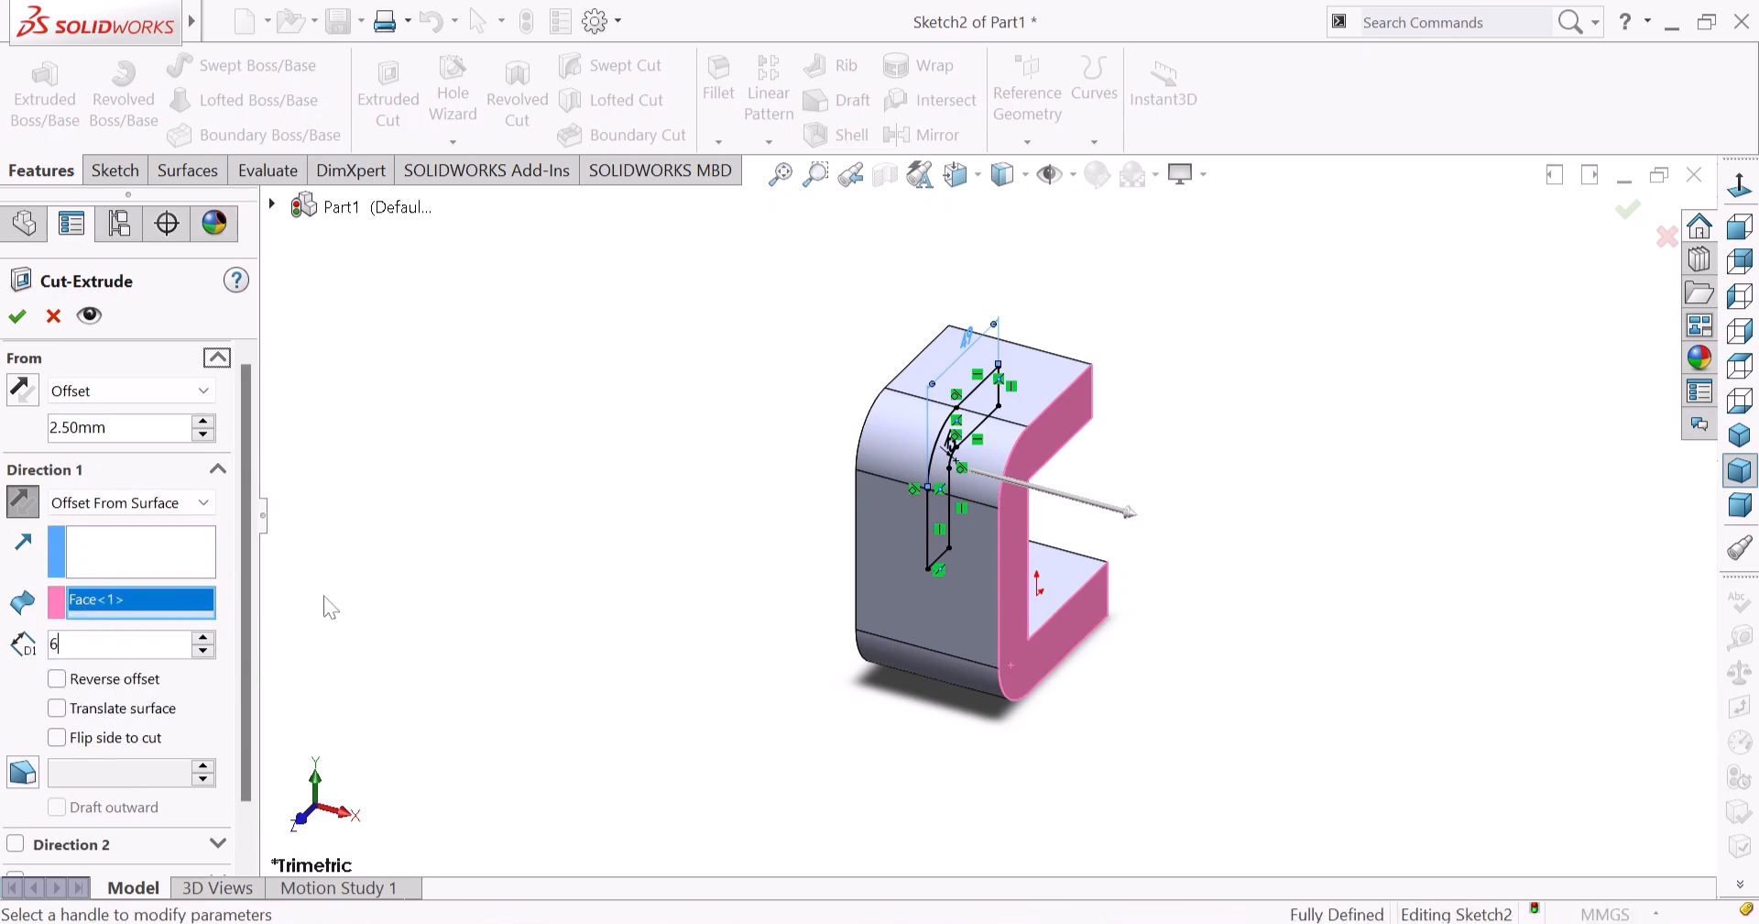
key(Return)
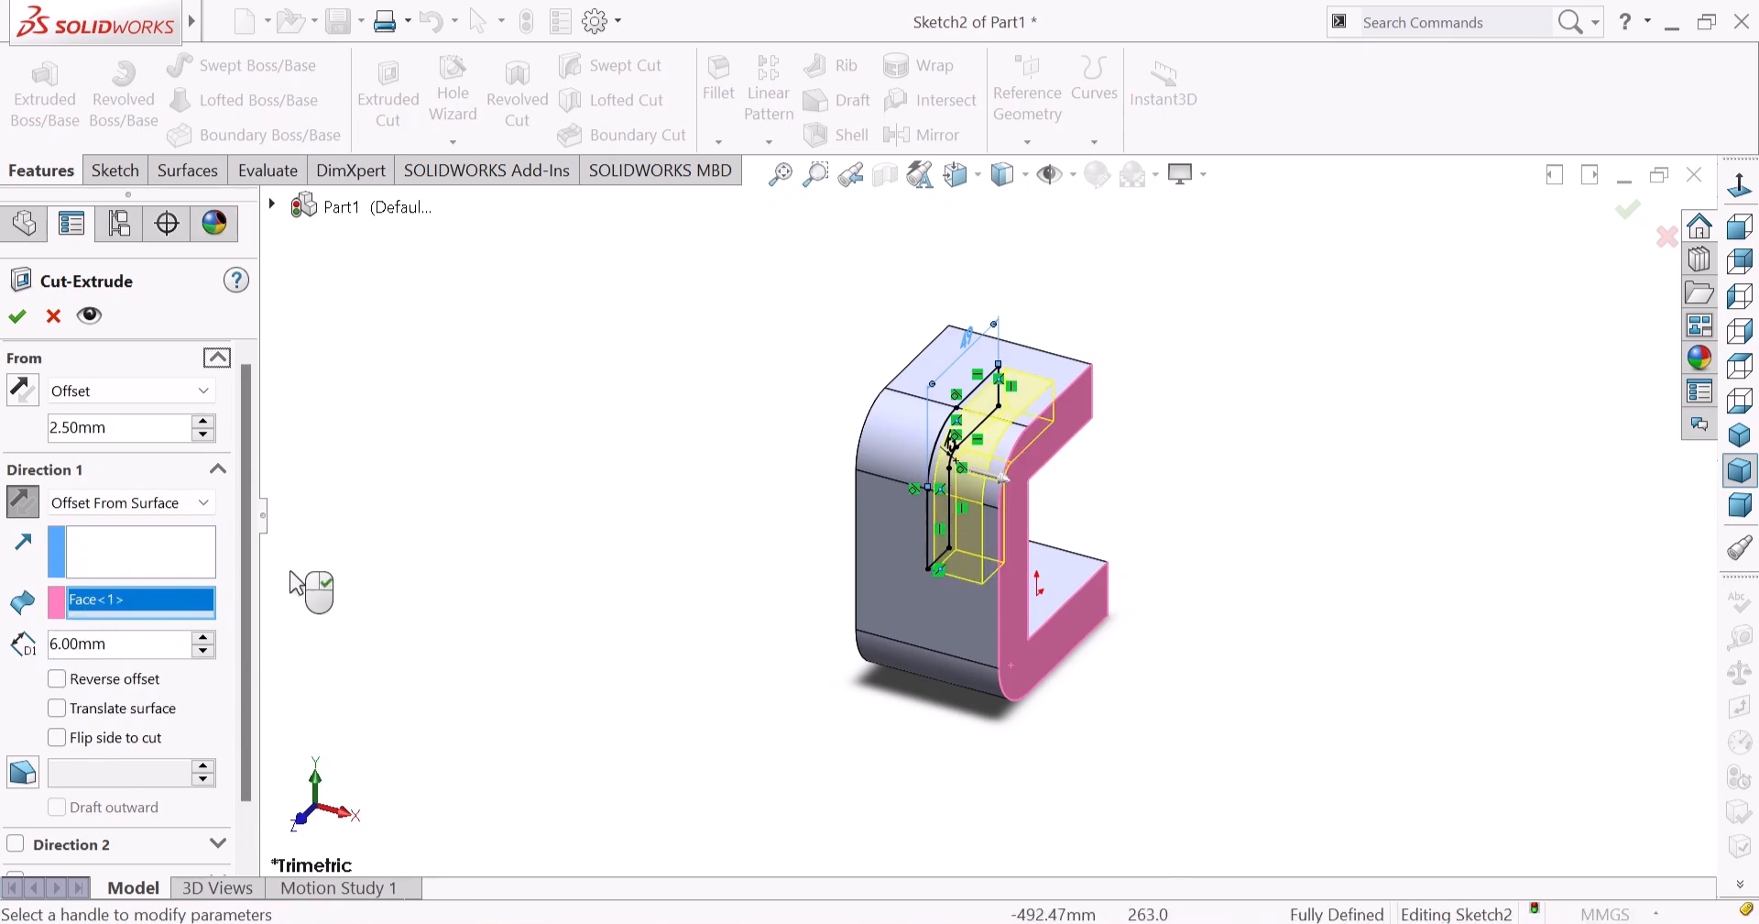
click(12, 314)
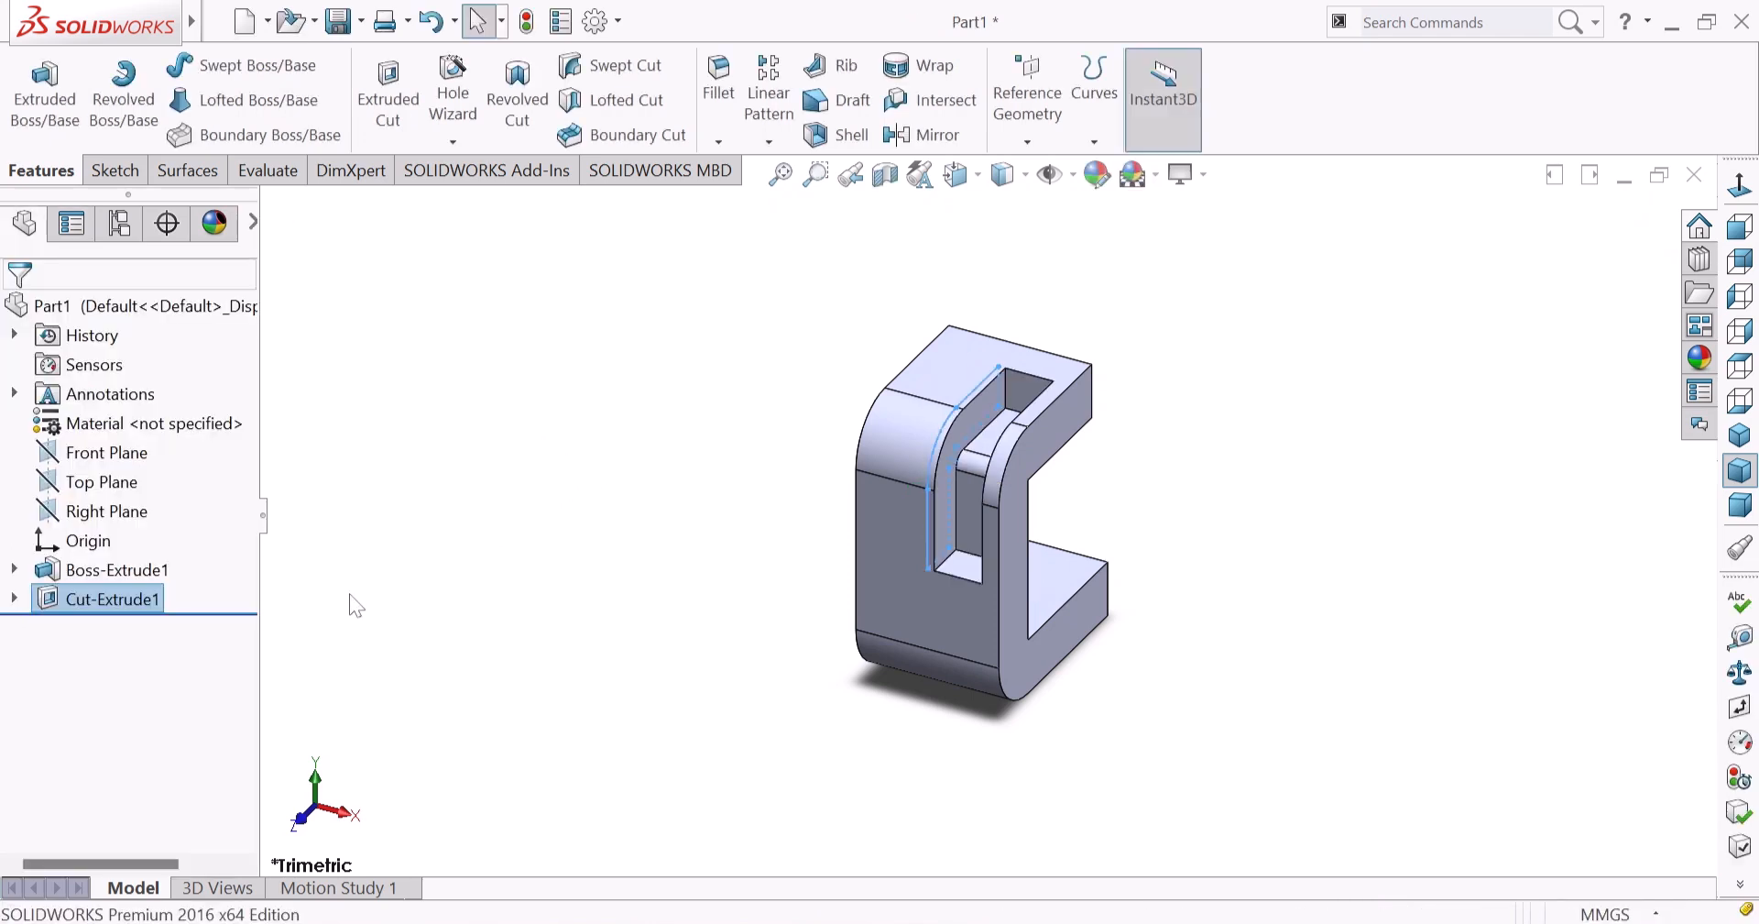
Start a new sketch on the Right Plane and show the model with hidden lines visible.
click(106, 510)
click(165, 468)
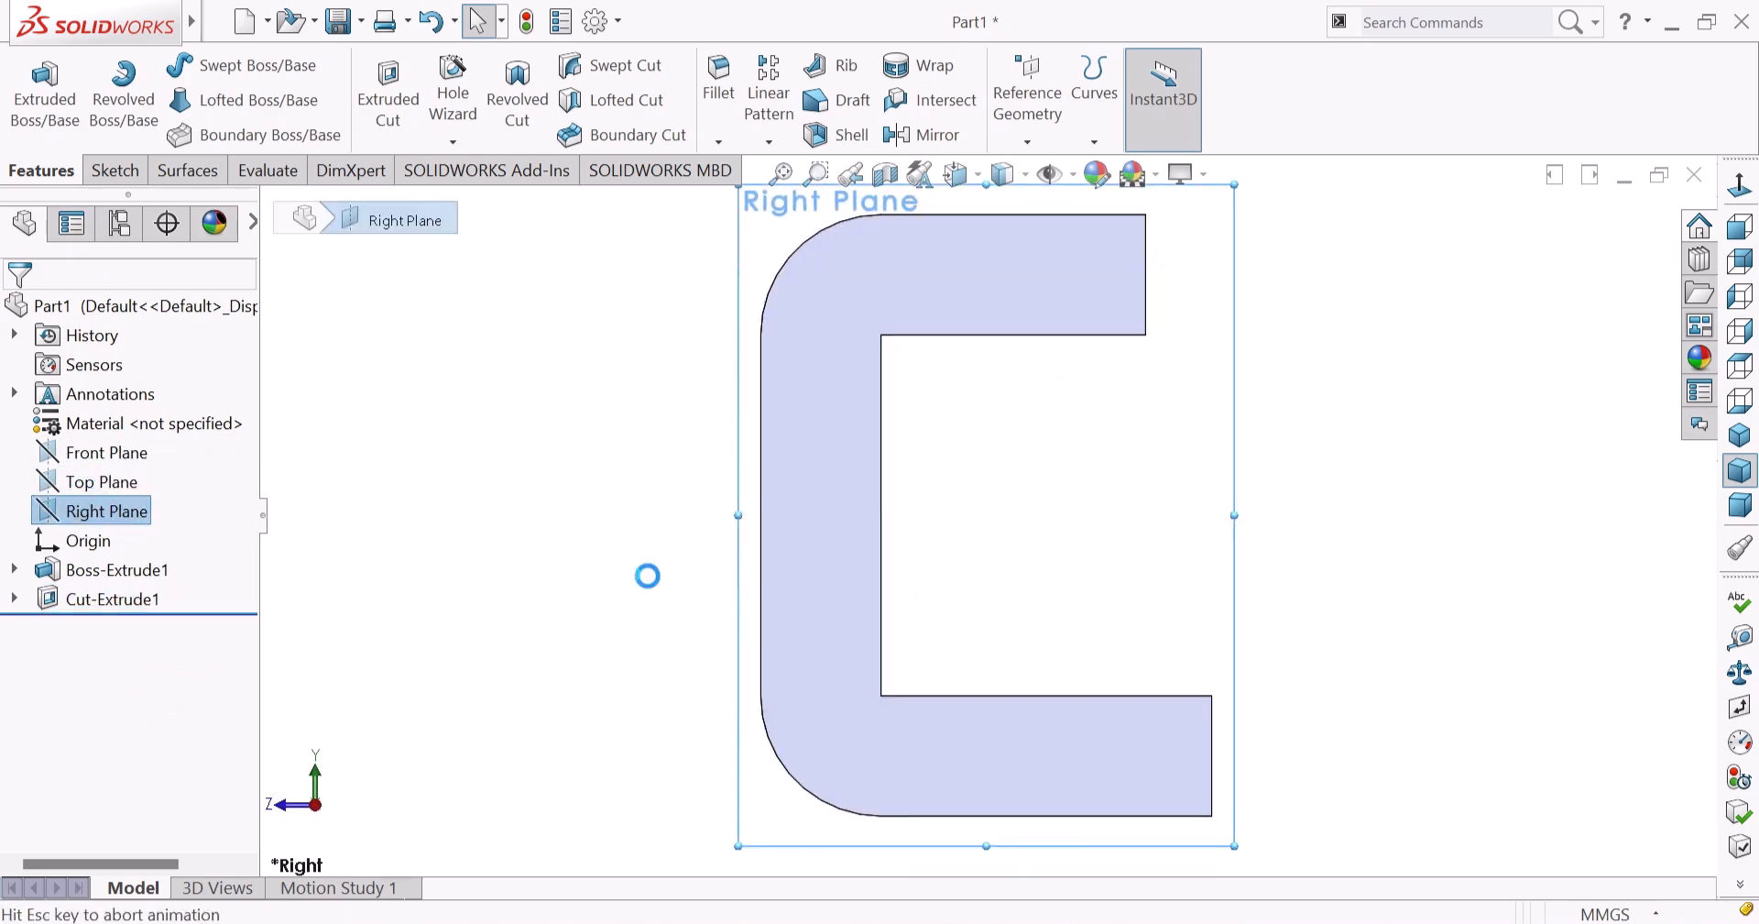
scroll(852, 547, up, 1)
scroll(995, 211, up, 3)
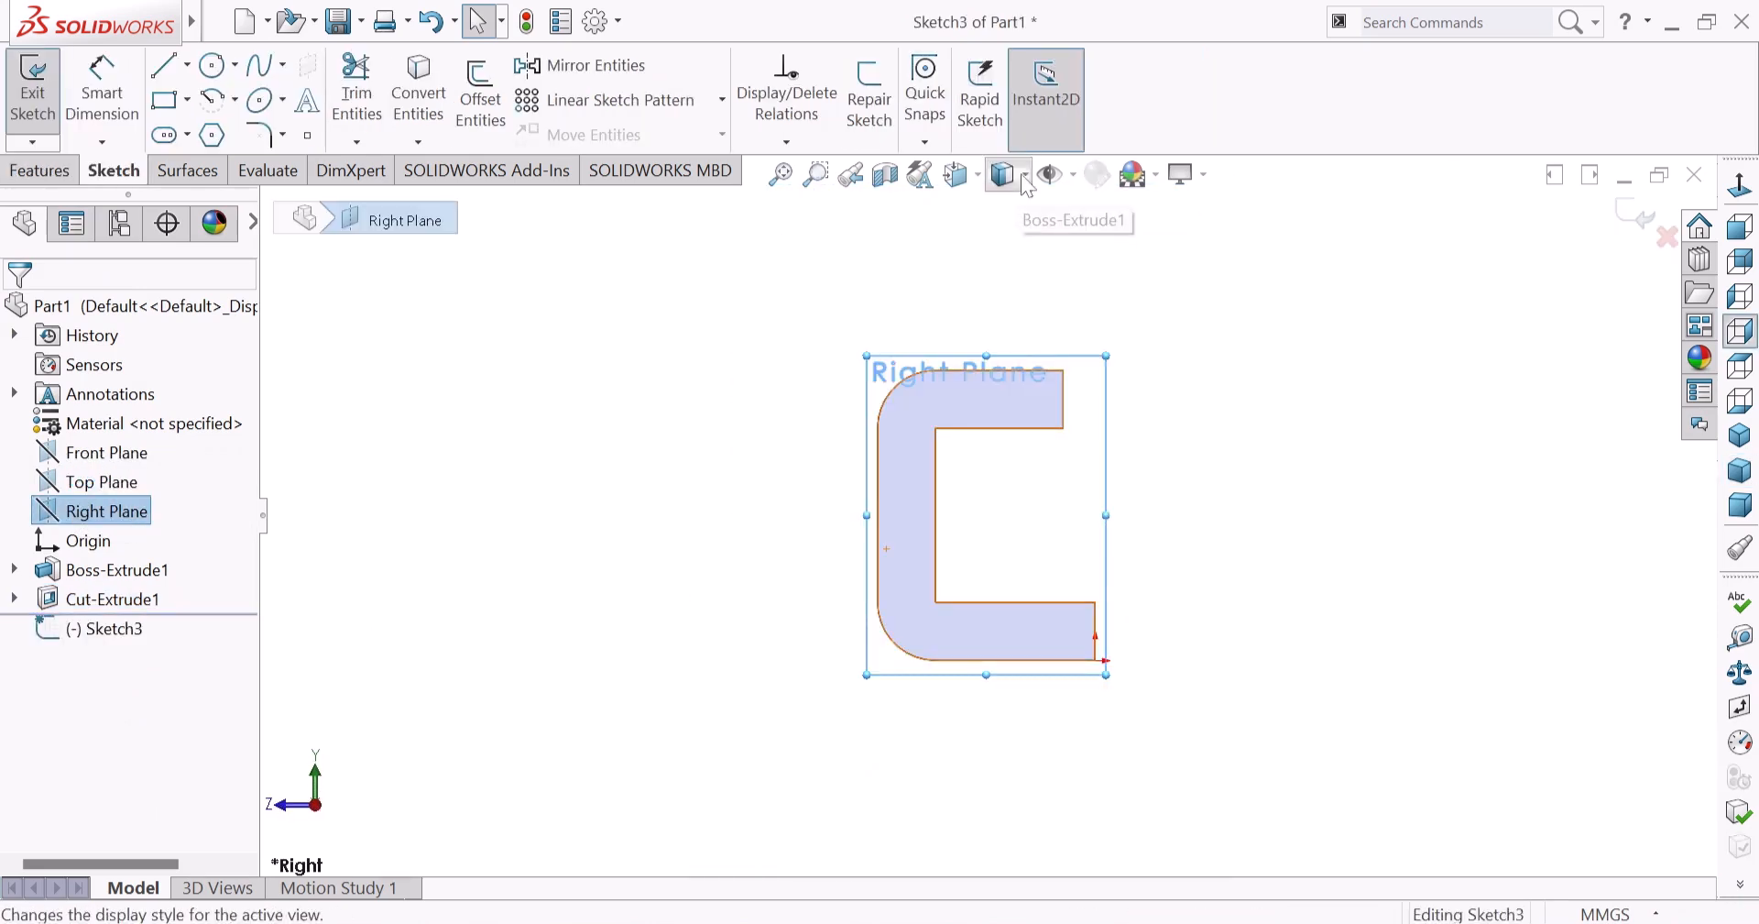
click(1025, 176)
click(1004, 320)
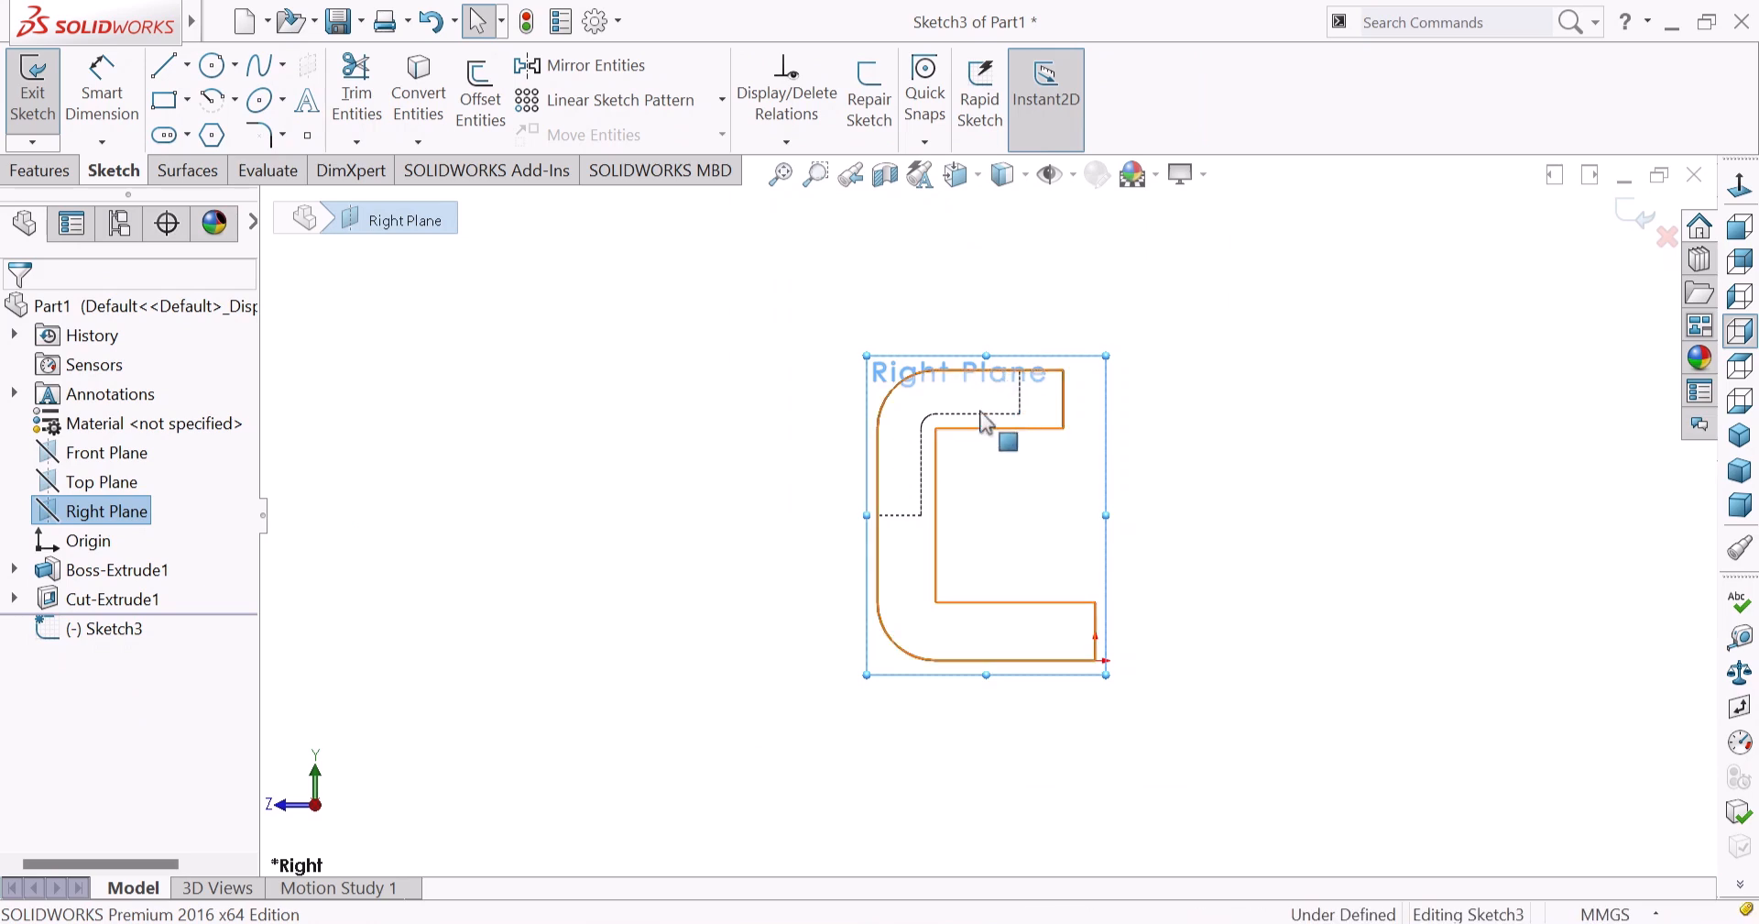
Start the lower pocket outline with a vertical line up the body's outer edge and a short horizontal line along the upper pocket's end edge.
scroll(1002, 538, down, 4)
scroll(979, 568, up, 3)
scroll(974, 647, down, 3)
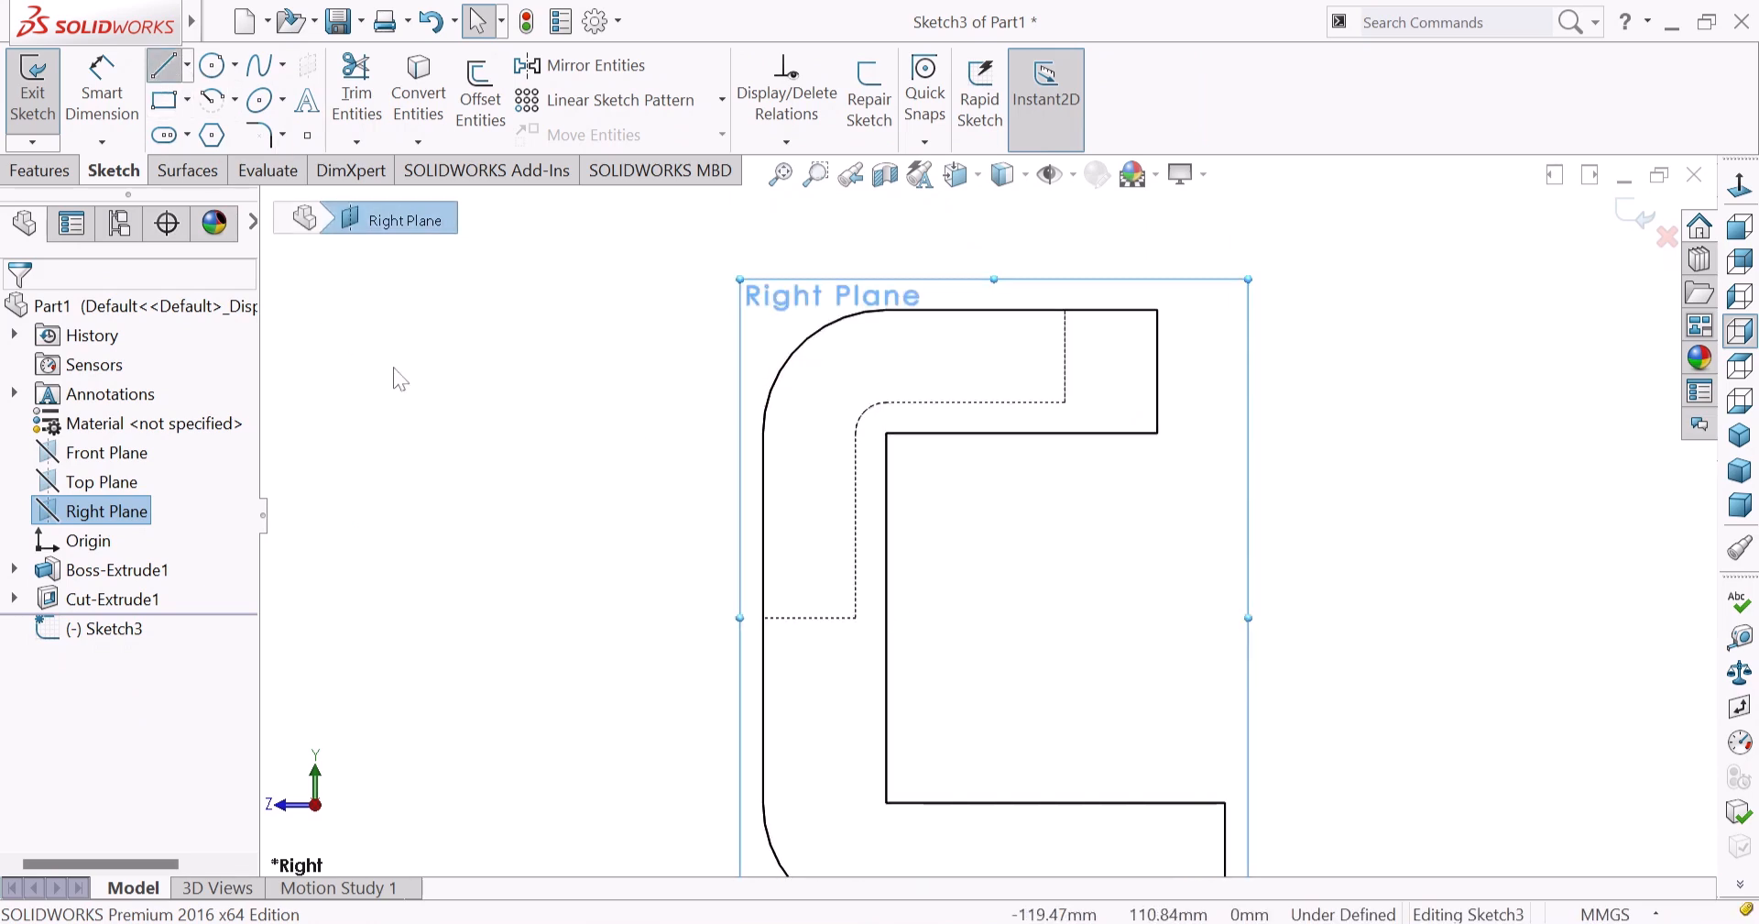
scroll(669, 528, up, 3)
scroll(873, 602, down, 2)
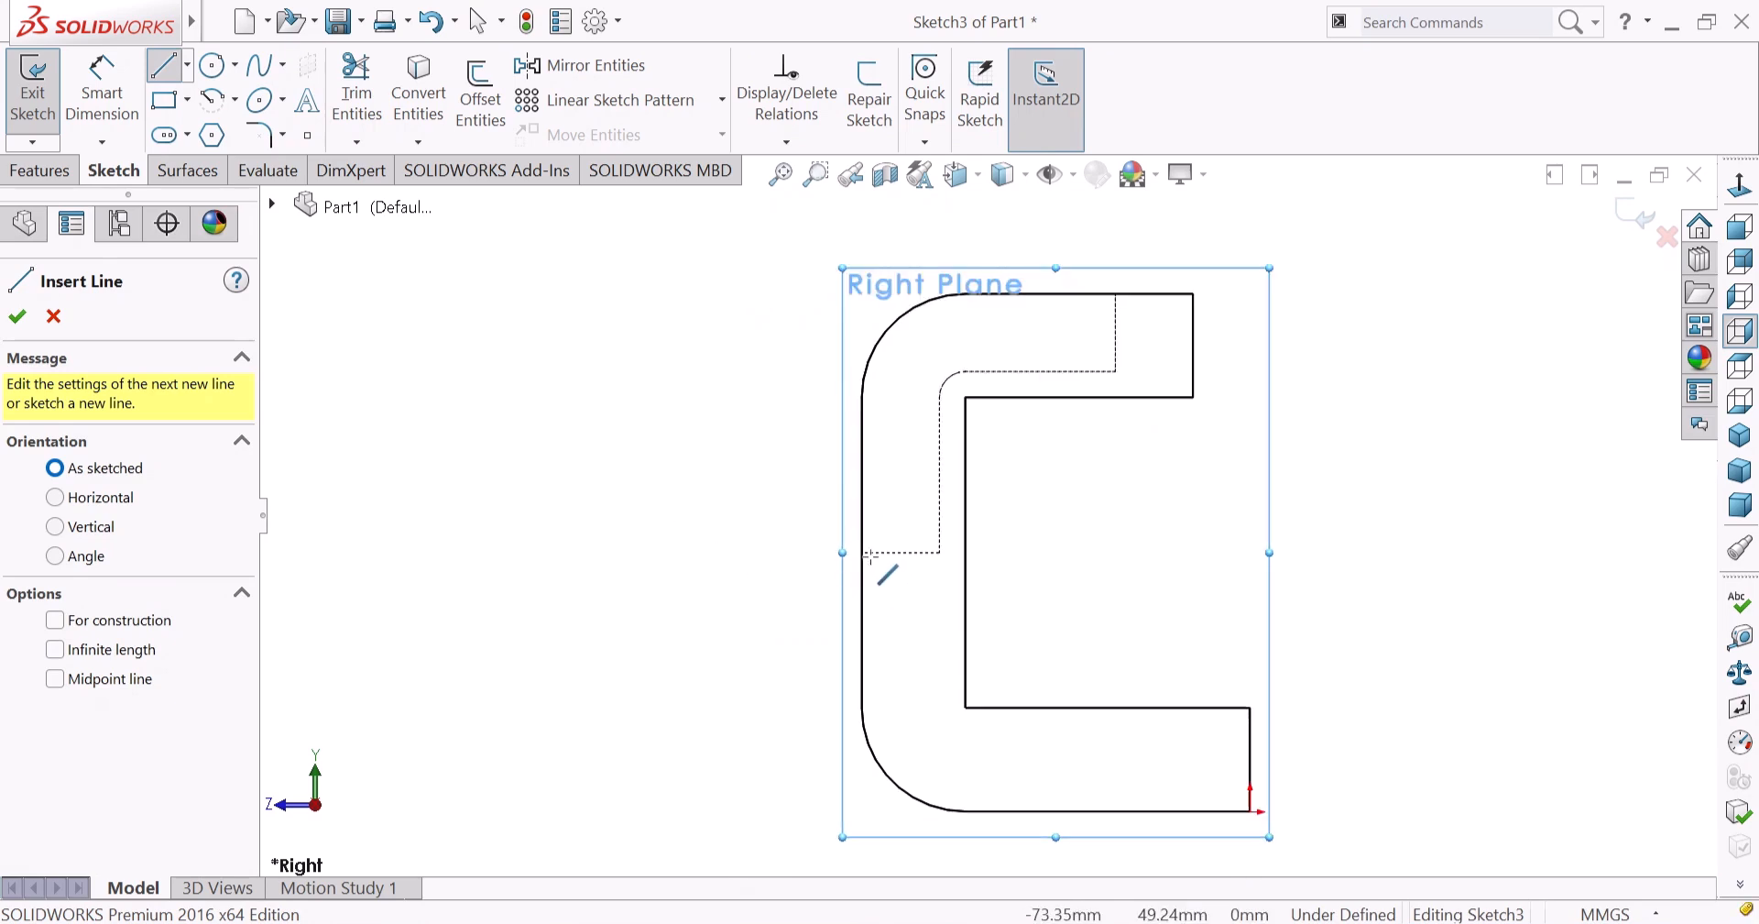
click(862, 707)
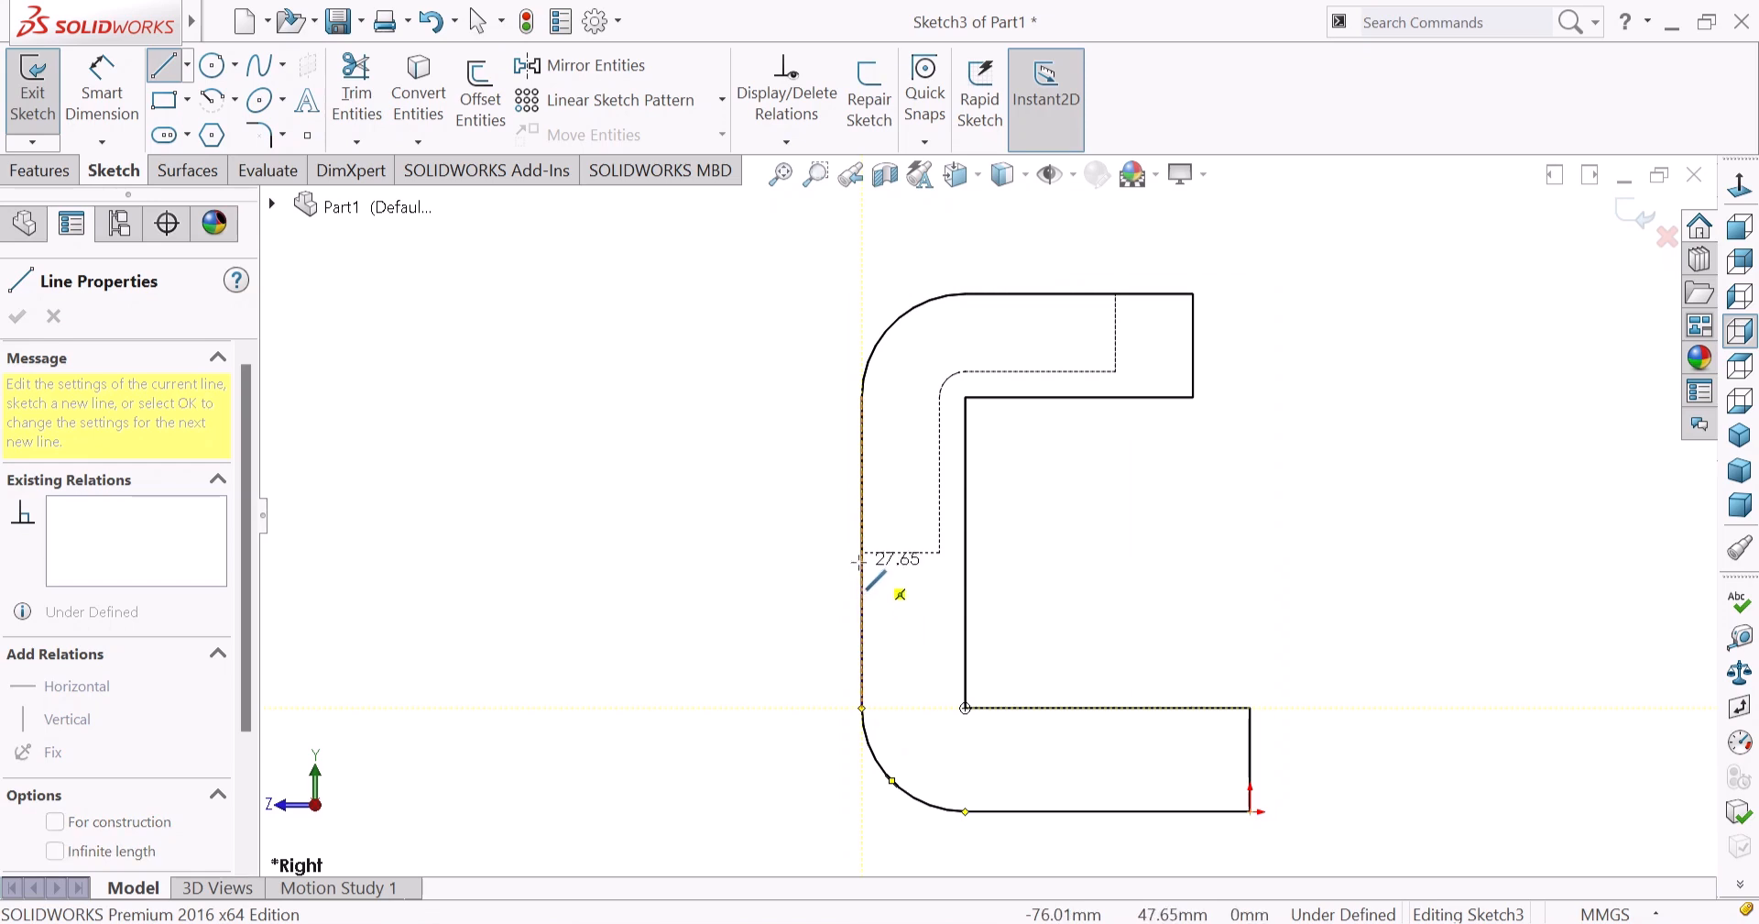
click(861, 552)
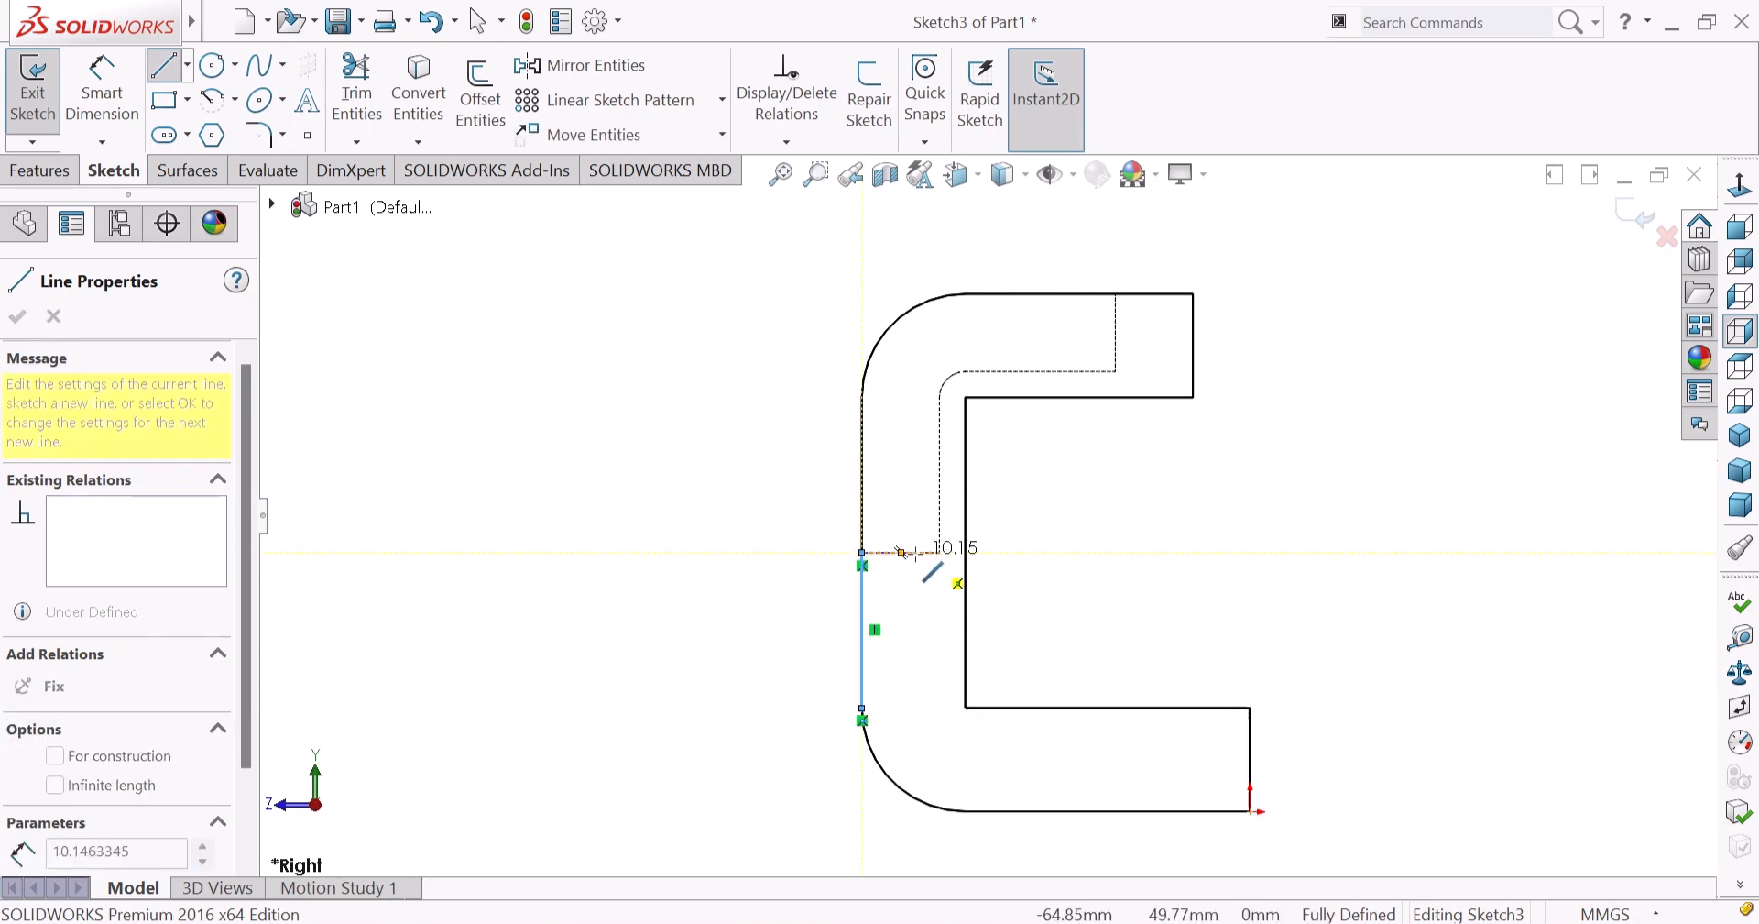
click(922, 551)
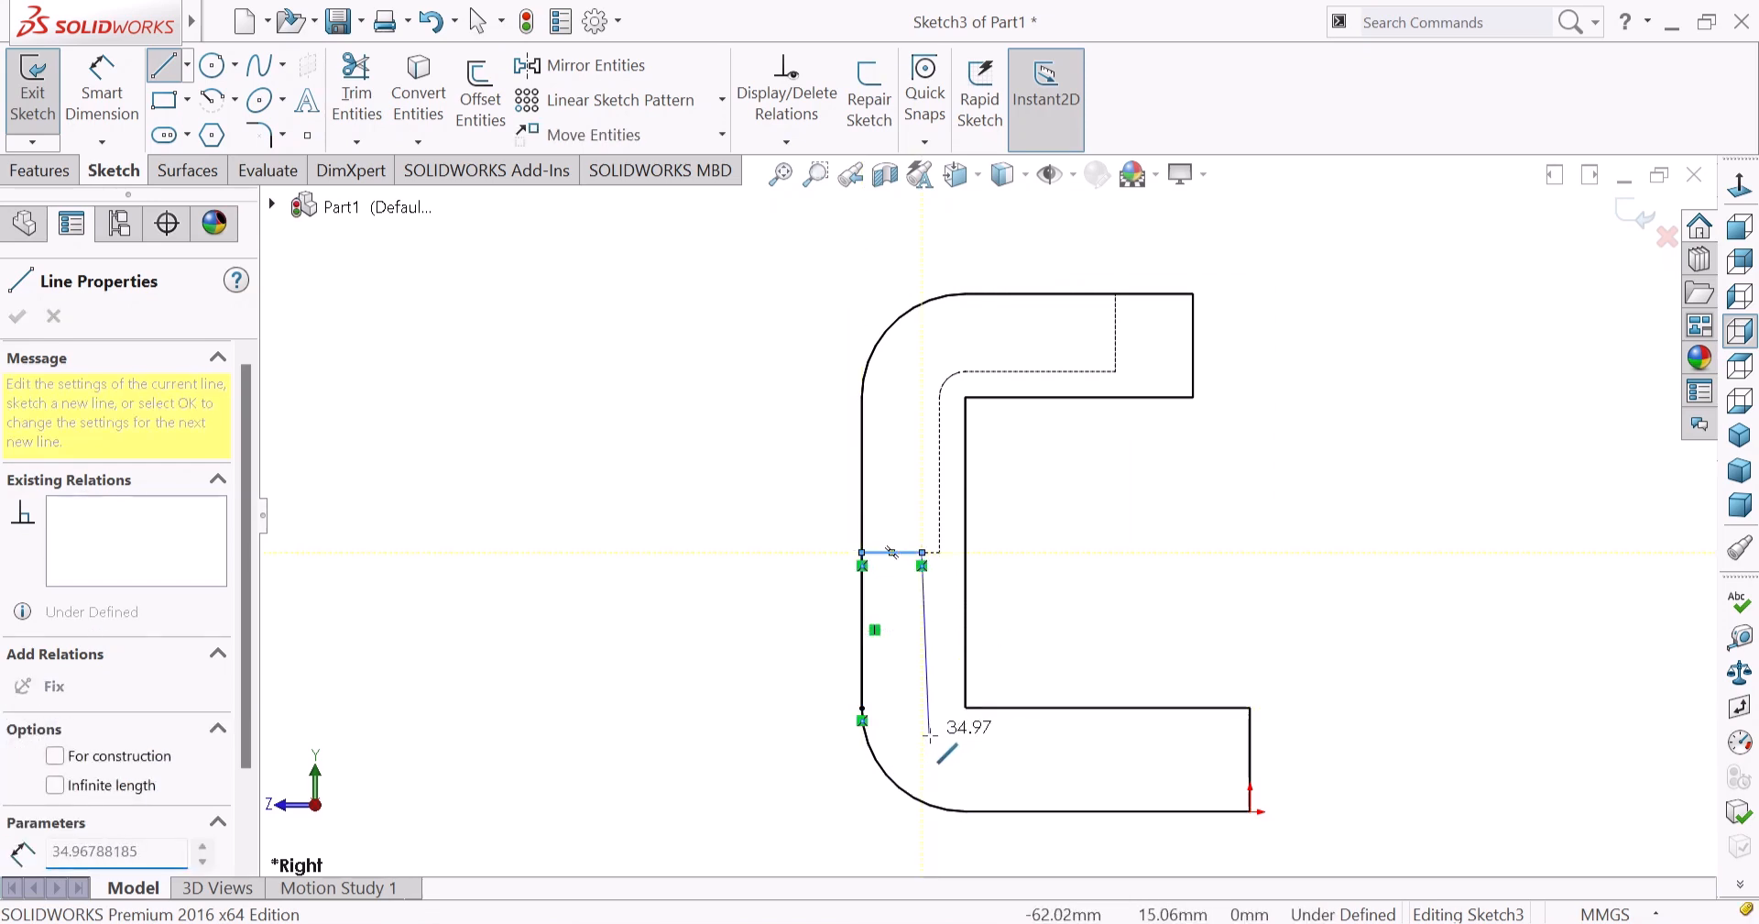
Continue the outline with an inner vertical line, a horizontal line about 38 mm long, a vertical end line and a bottom-edge line back to the corner arc.
click(921, 743)
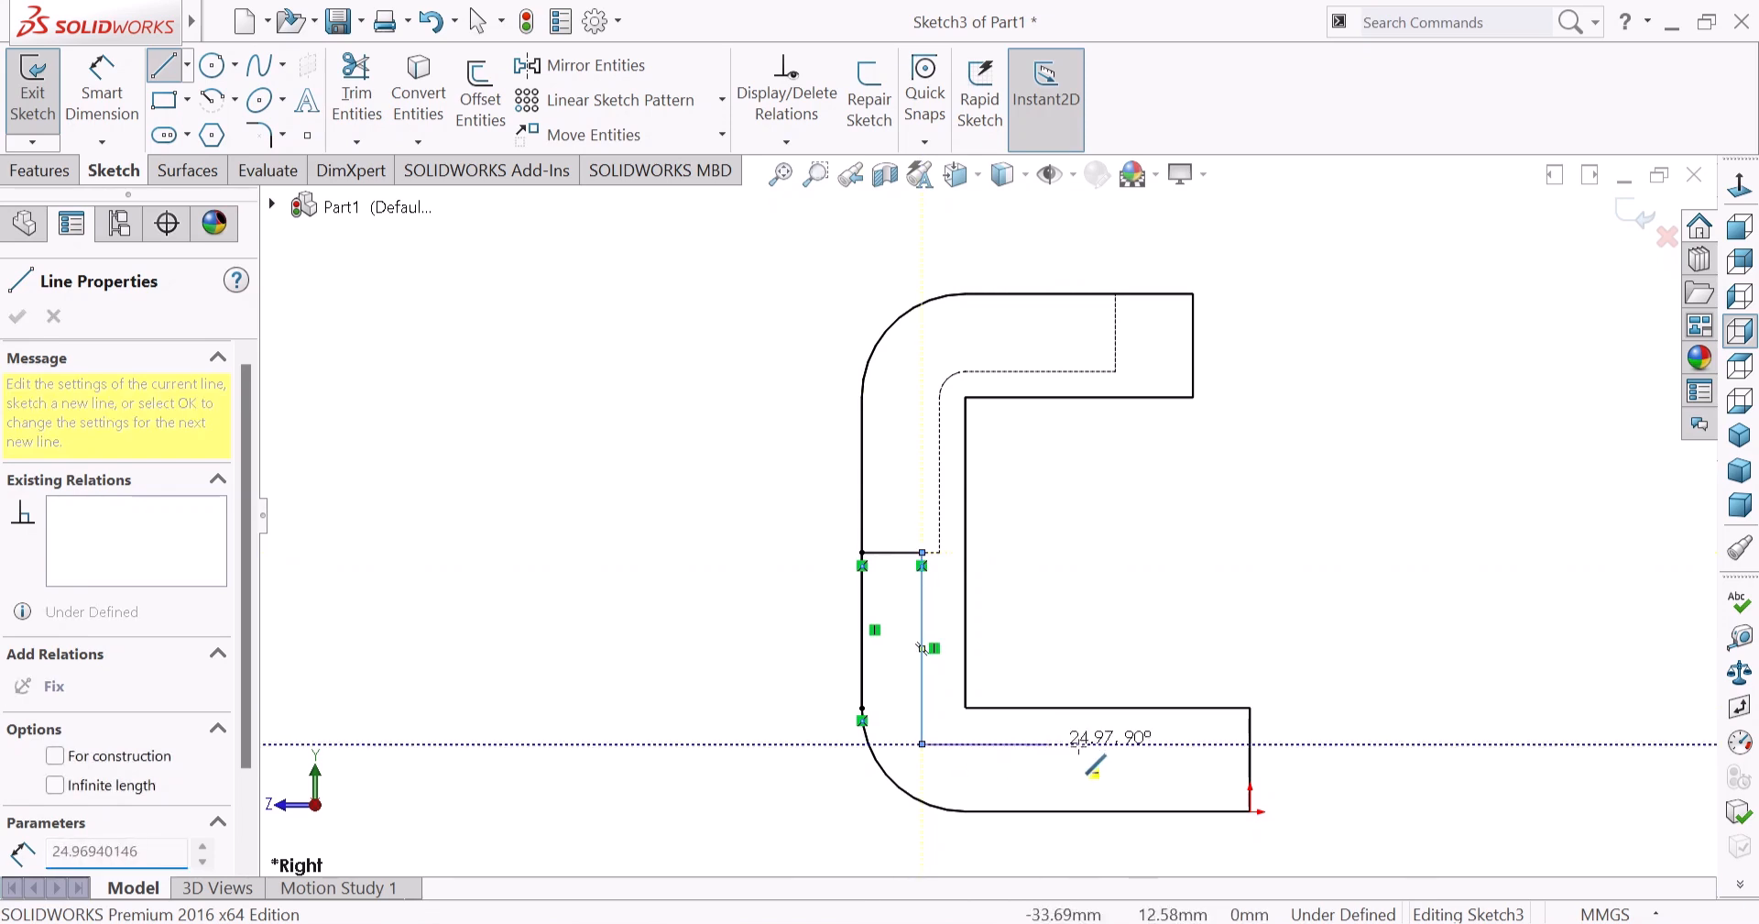
click(1120, 743)
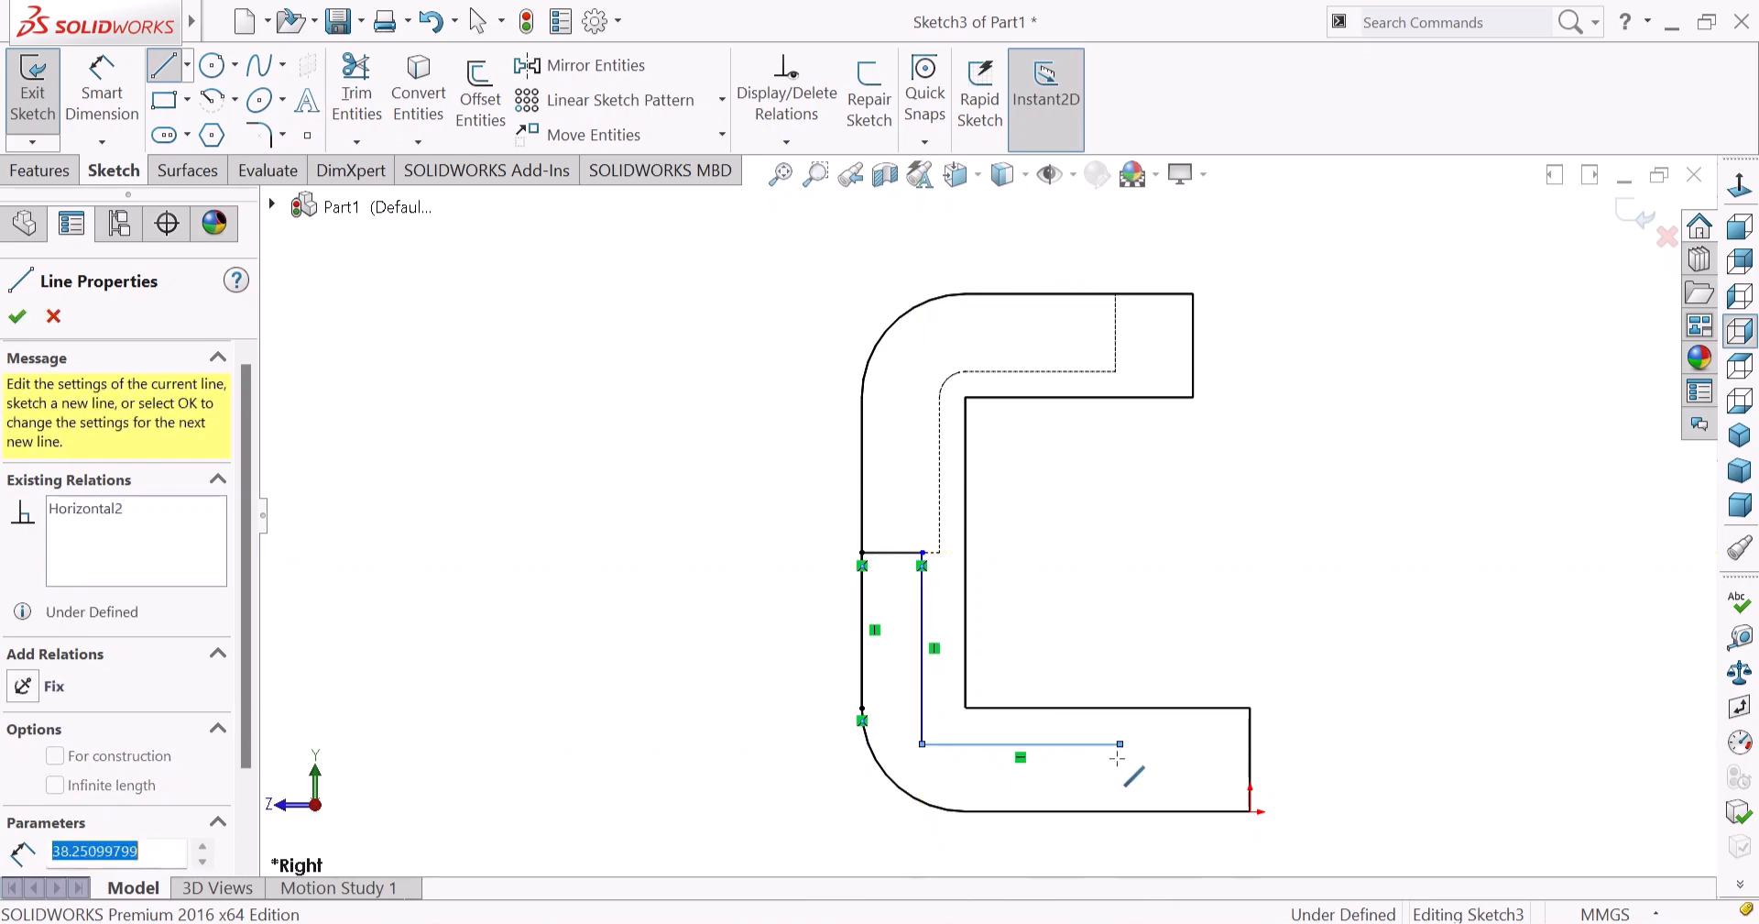
click(1109, 810)
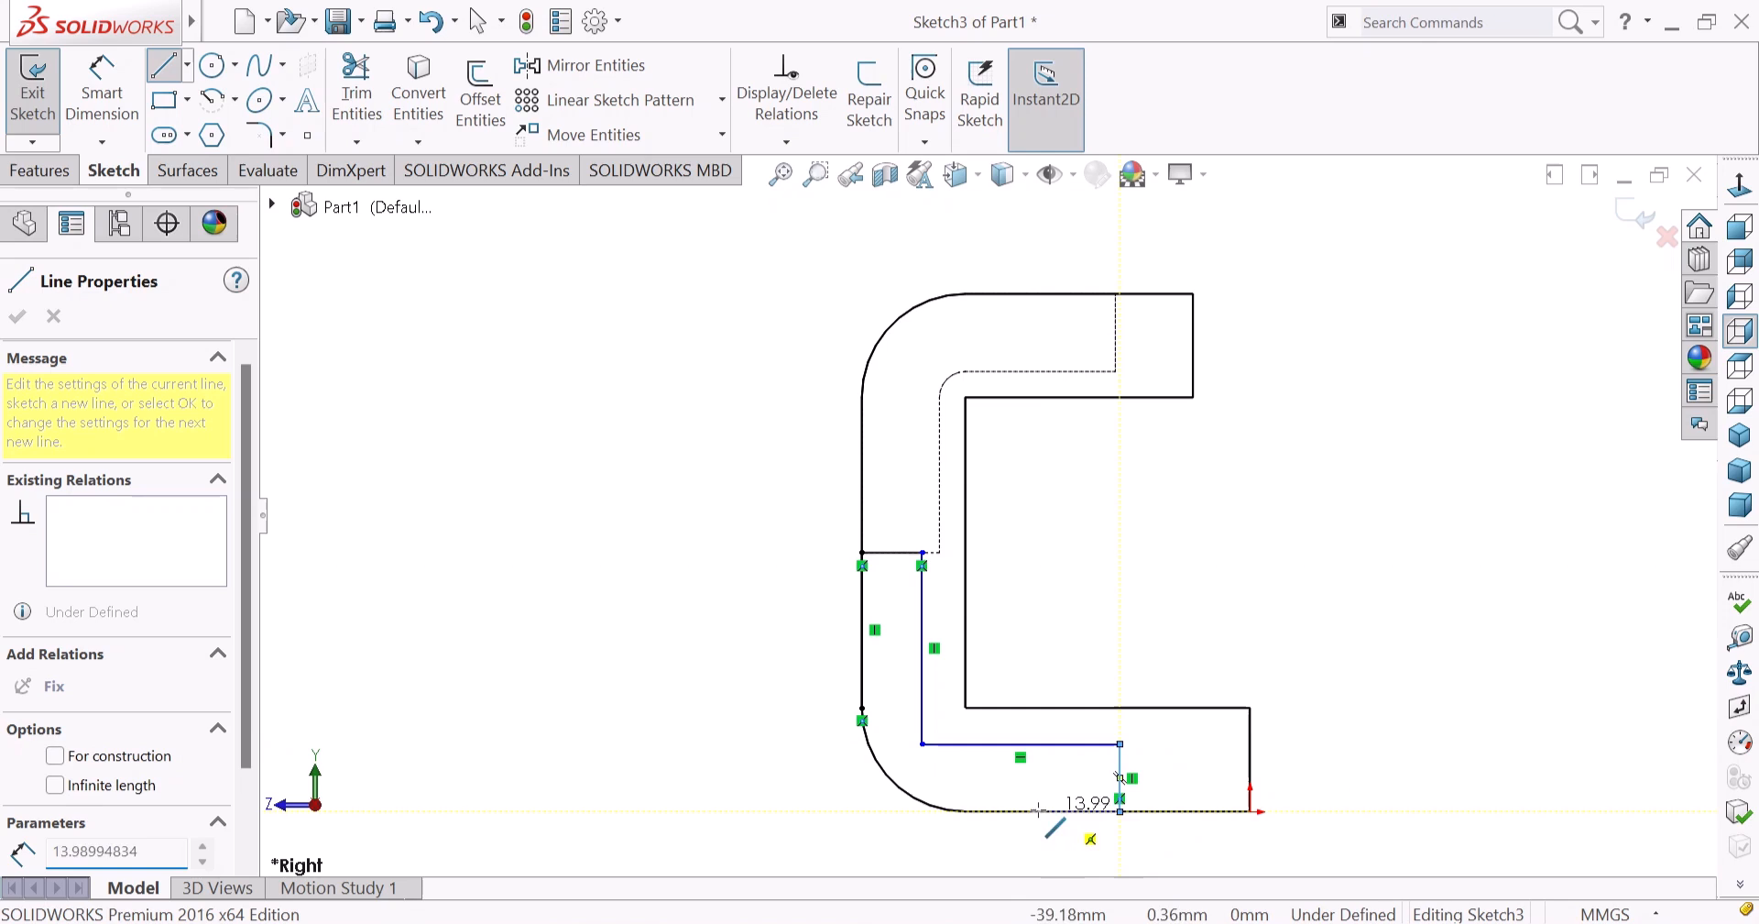
scroll(977, 812, down, 5)
click(973, 810)
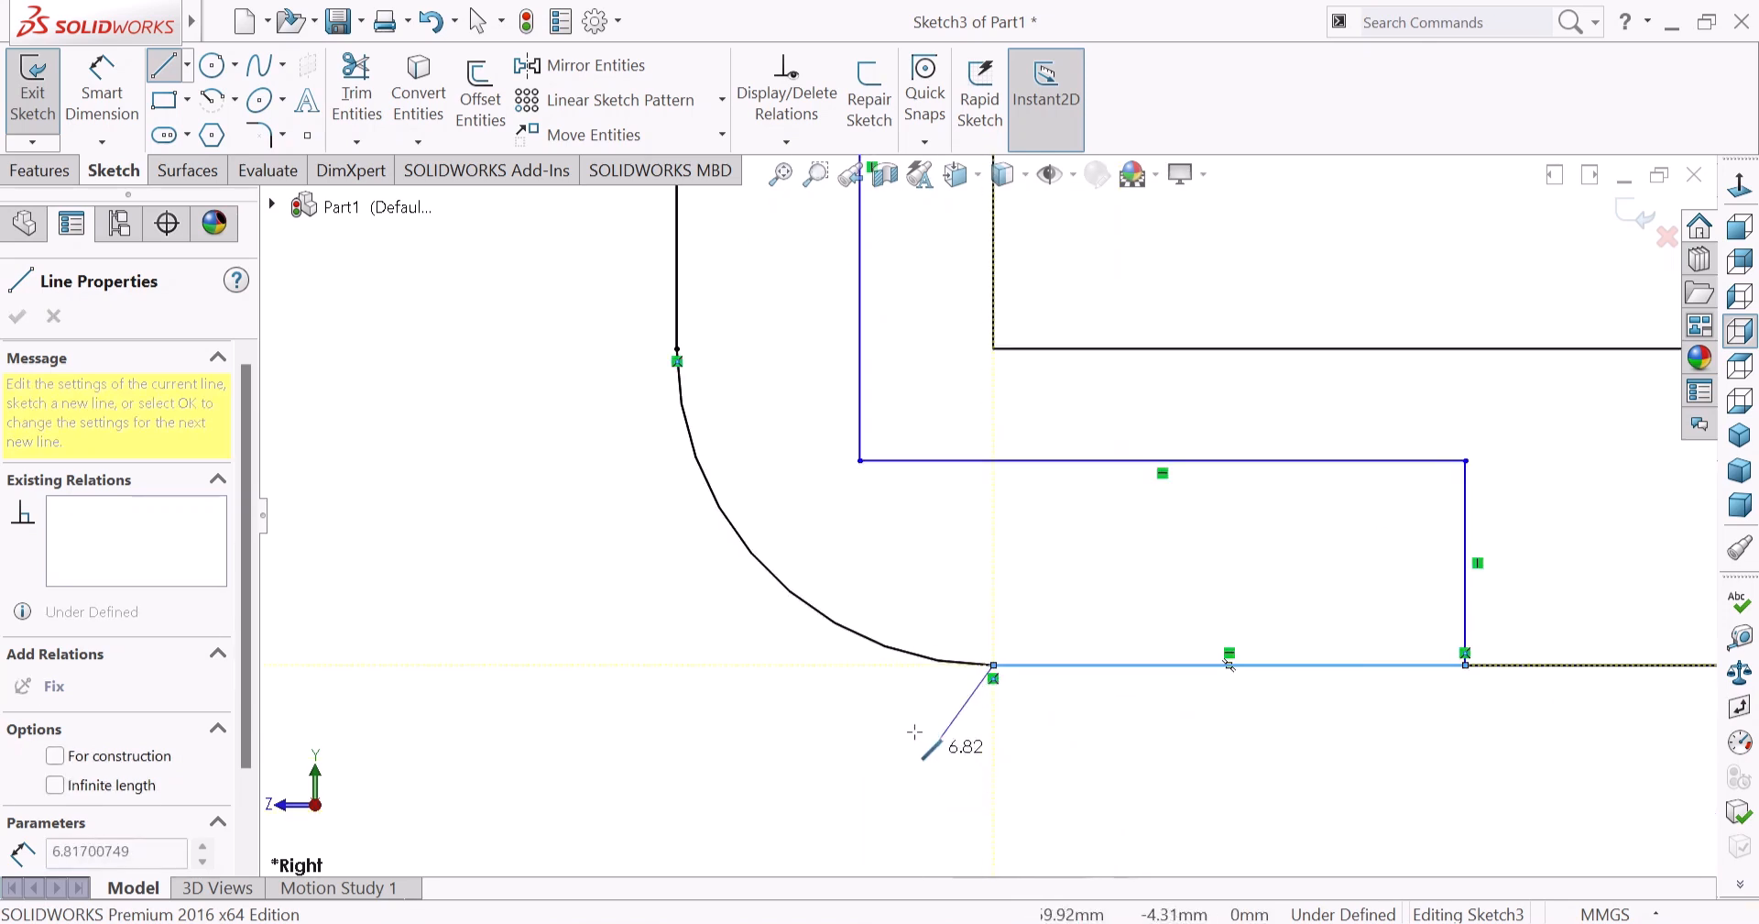
Close the lower outline with a 90° tangent arc of 20 mm radius along the body's rounded corner and leave the Line tool.
scroll(914, 731, down, 2)
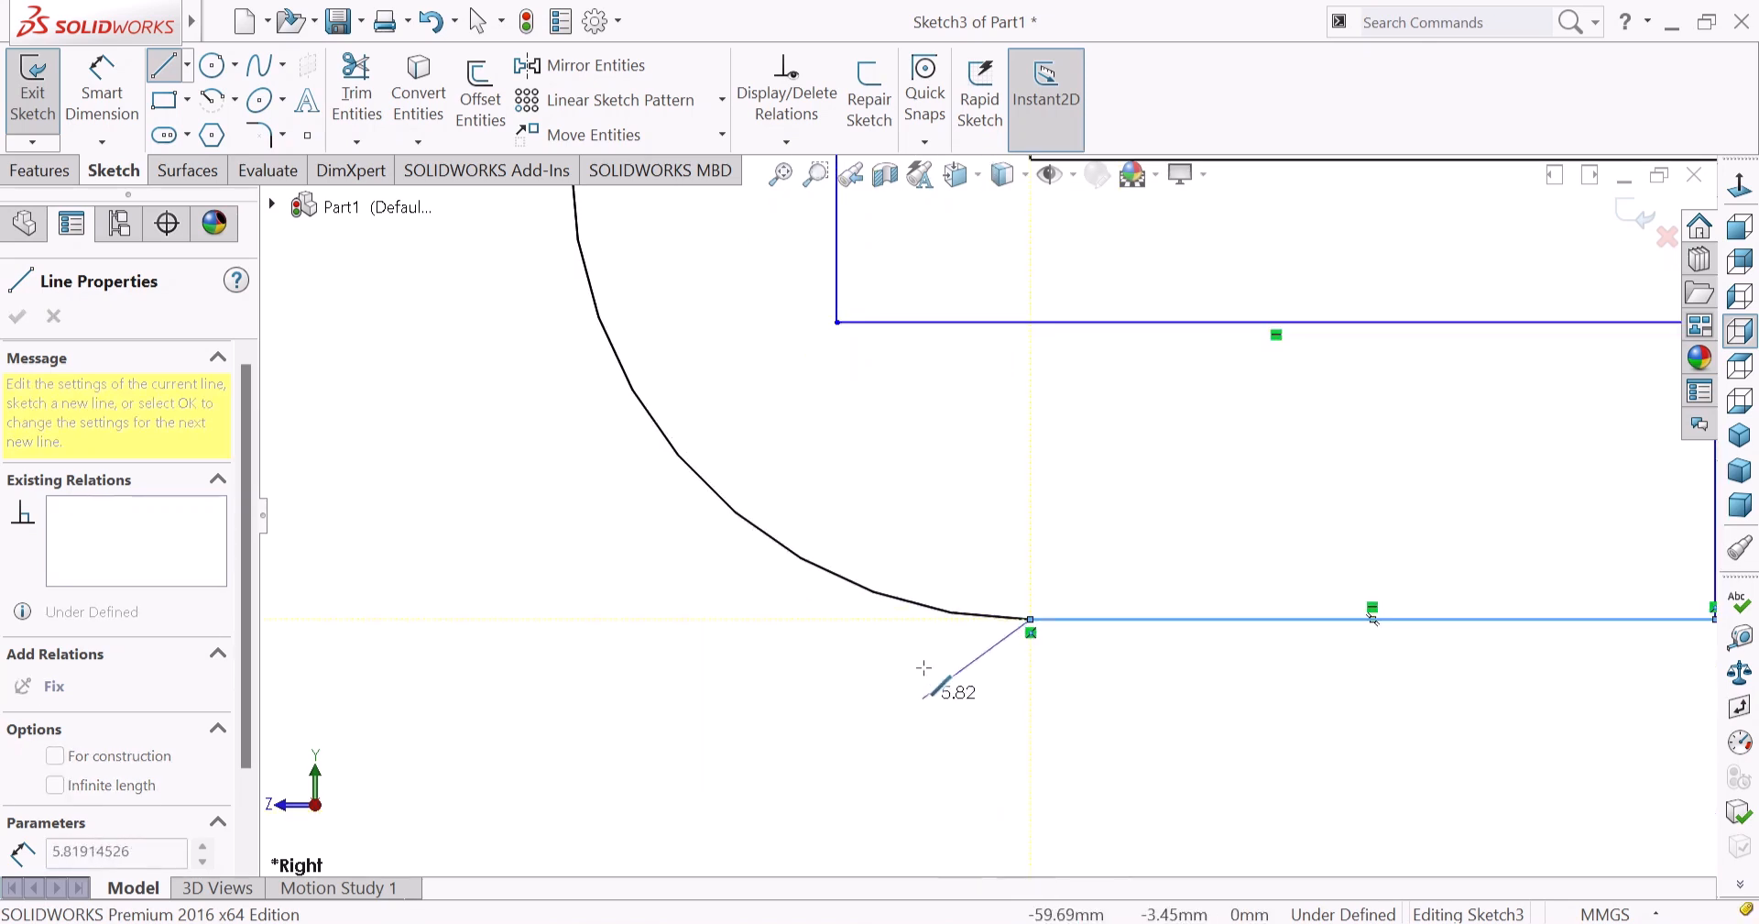
click(1030, 618)
key(a)
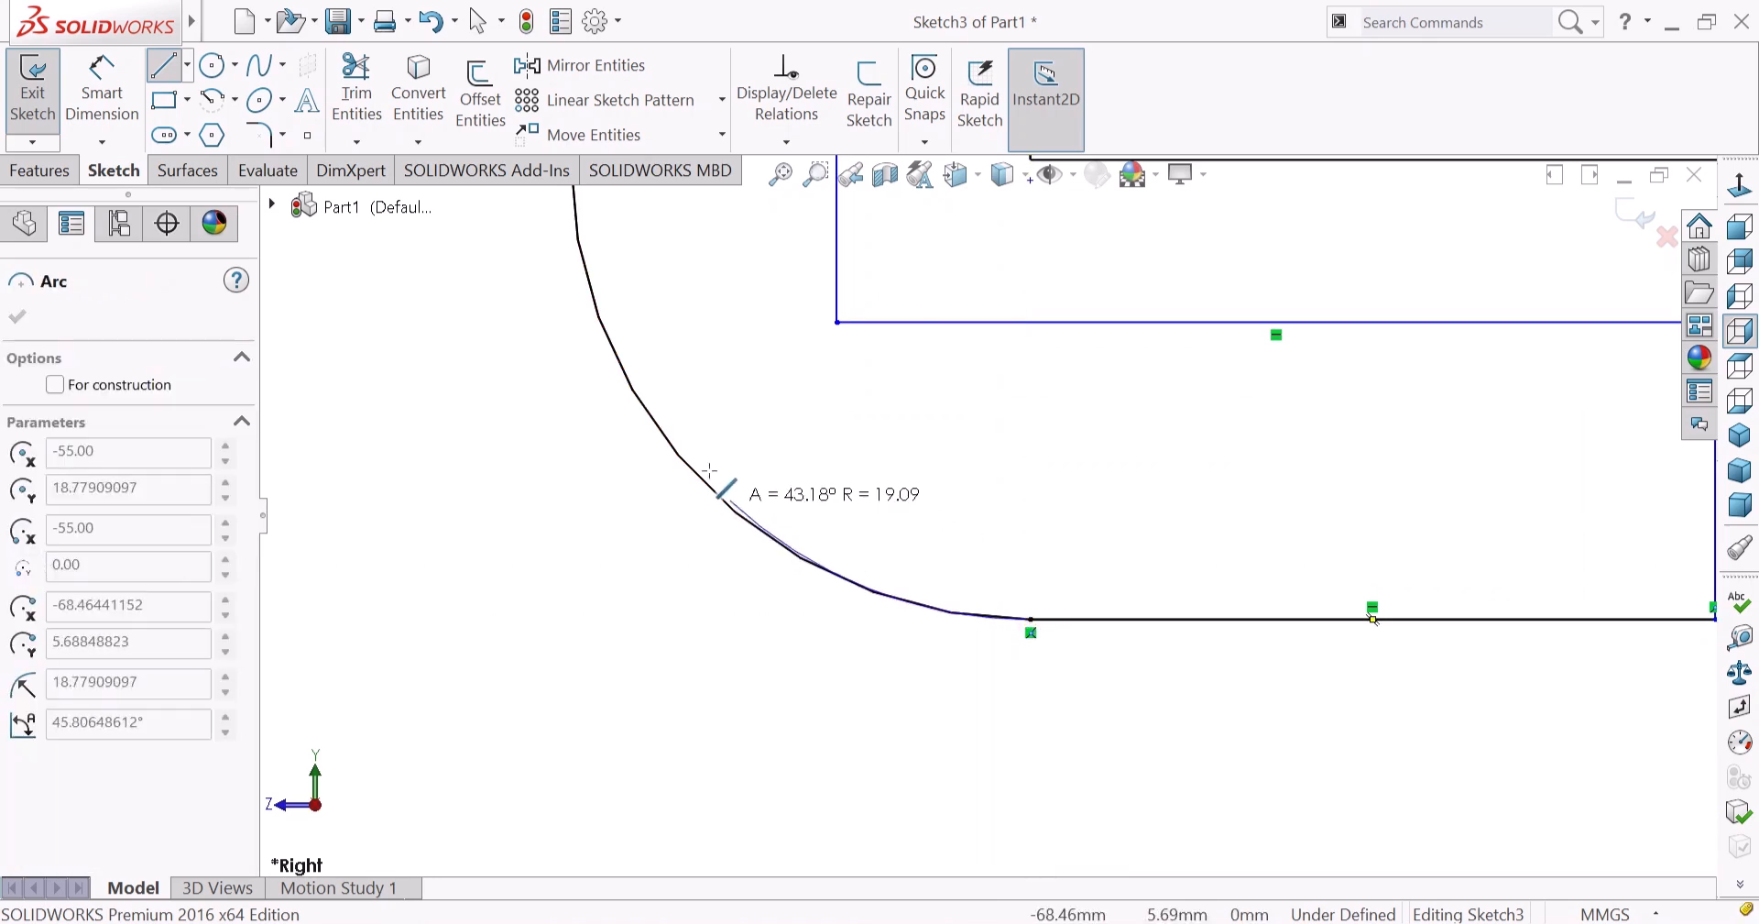
scroll(724, 481, up, 3)
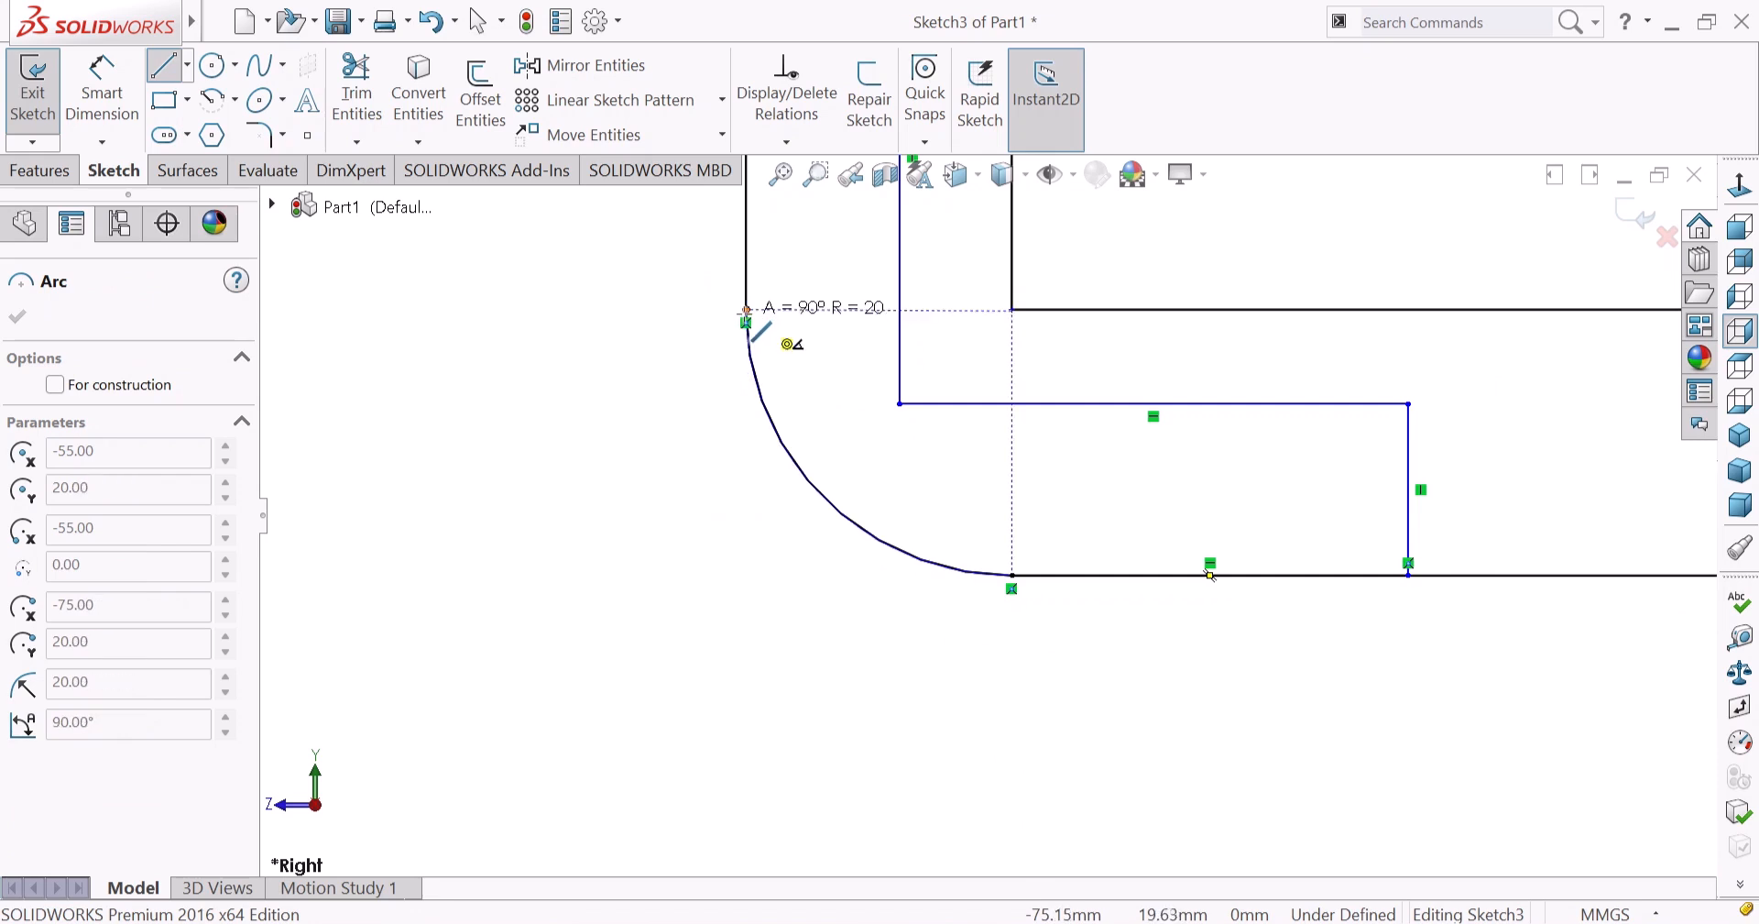
click(746, 309)
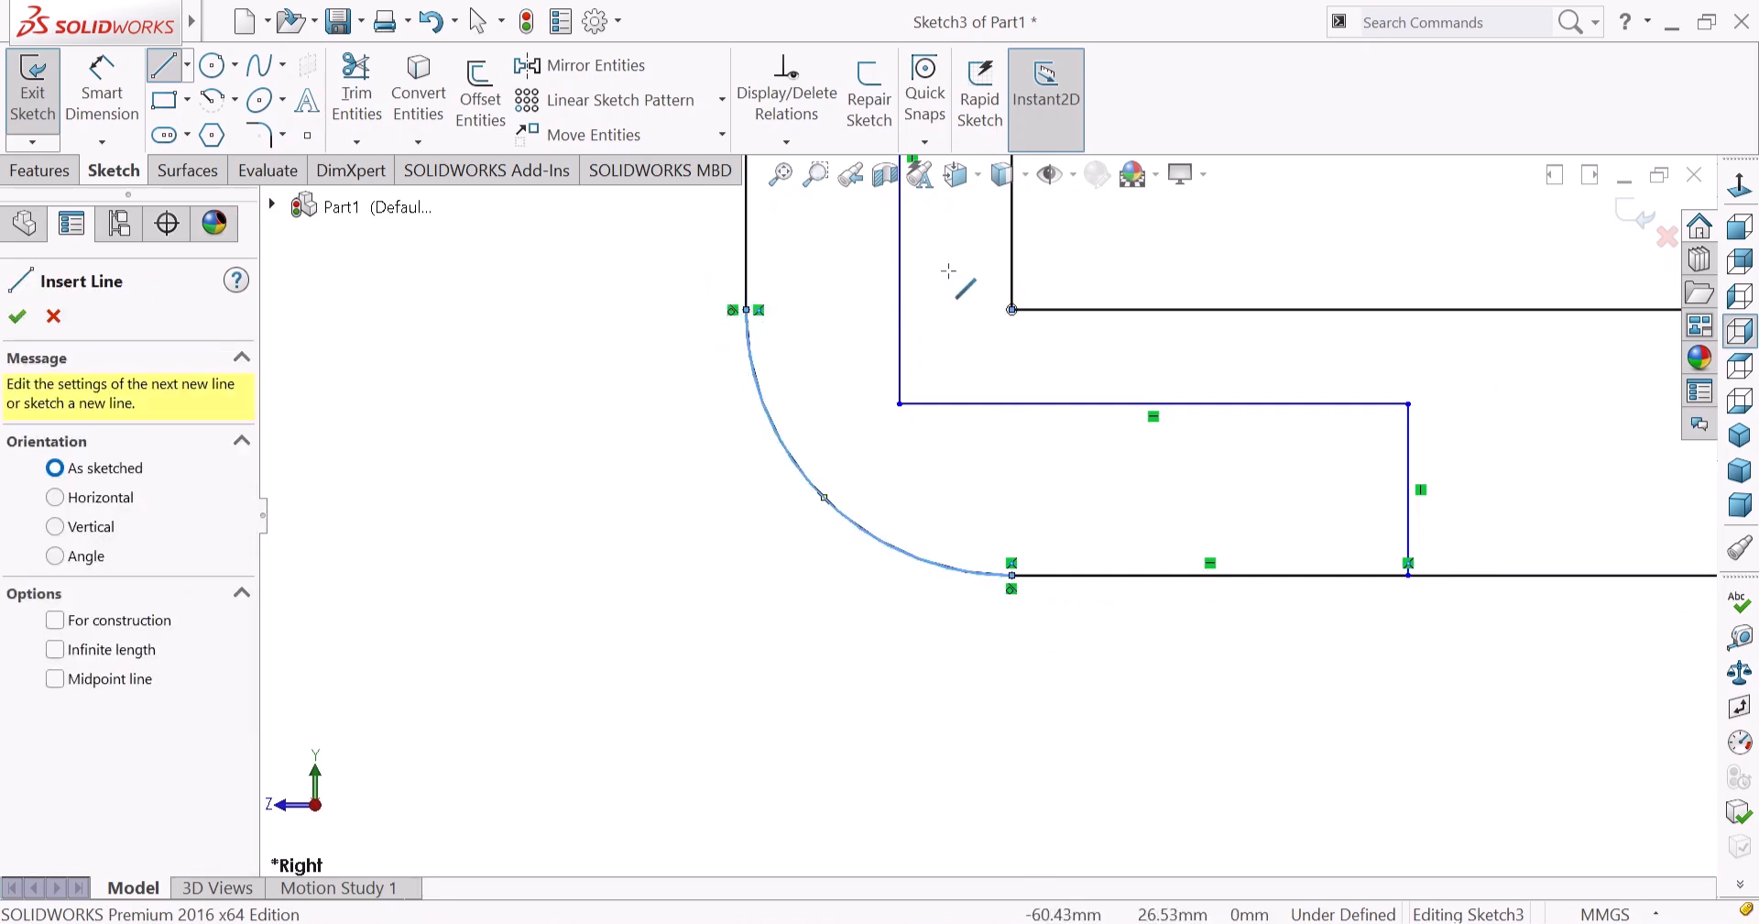
scroll(1118, 300, down, 3)
scroll(1070, 346, down, 2)
scroll(1054, 371, up, 3)
scroll(1045, 381, down, 1)
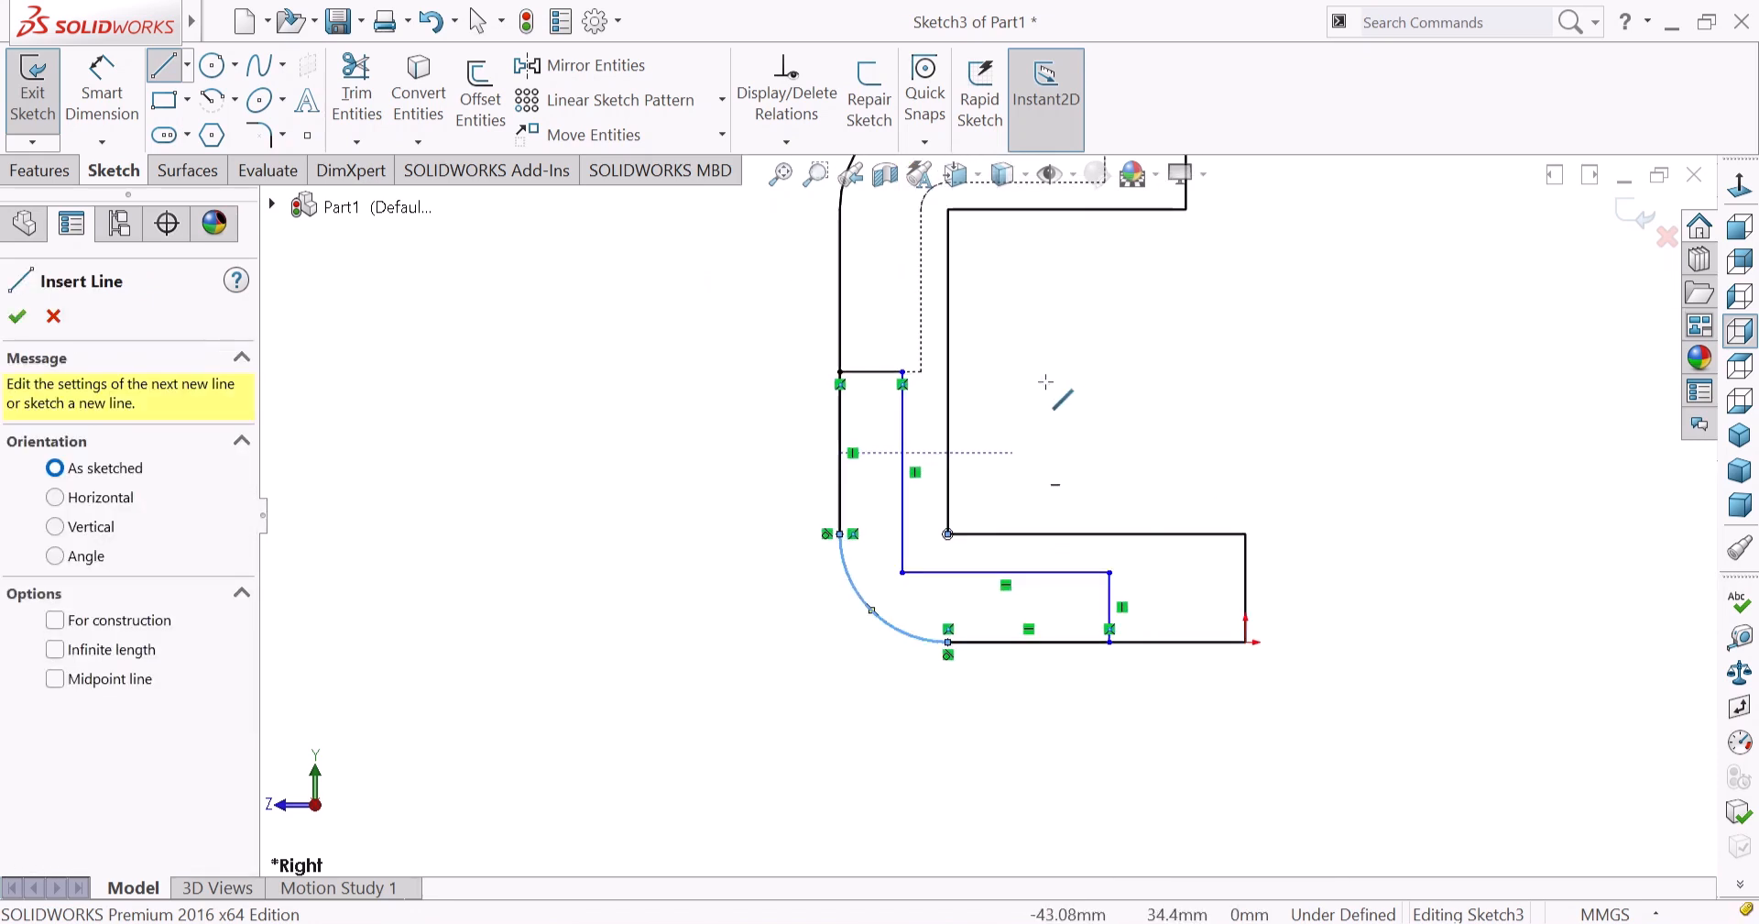
right_click(666, 419)
click(710, 440)
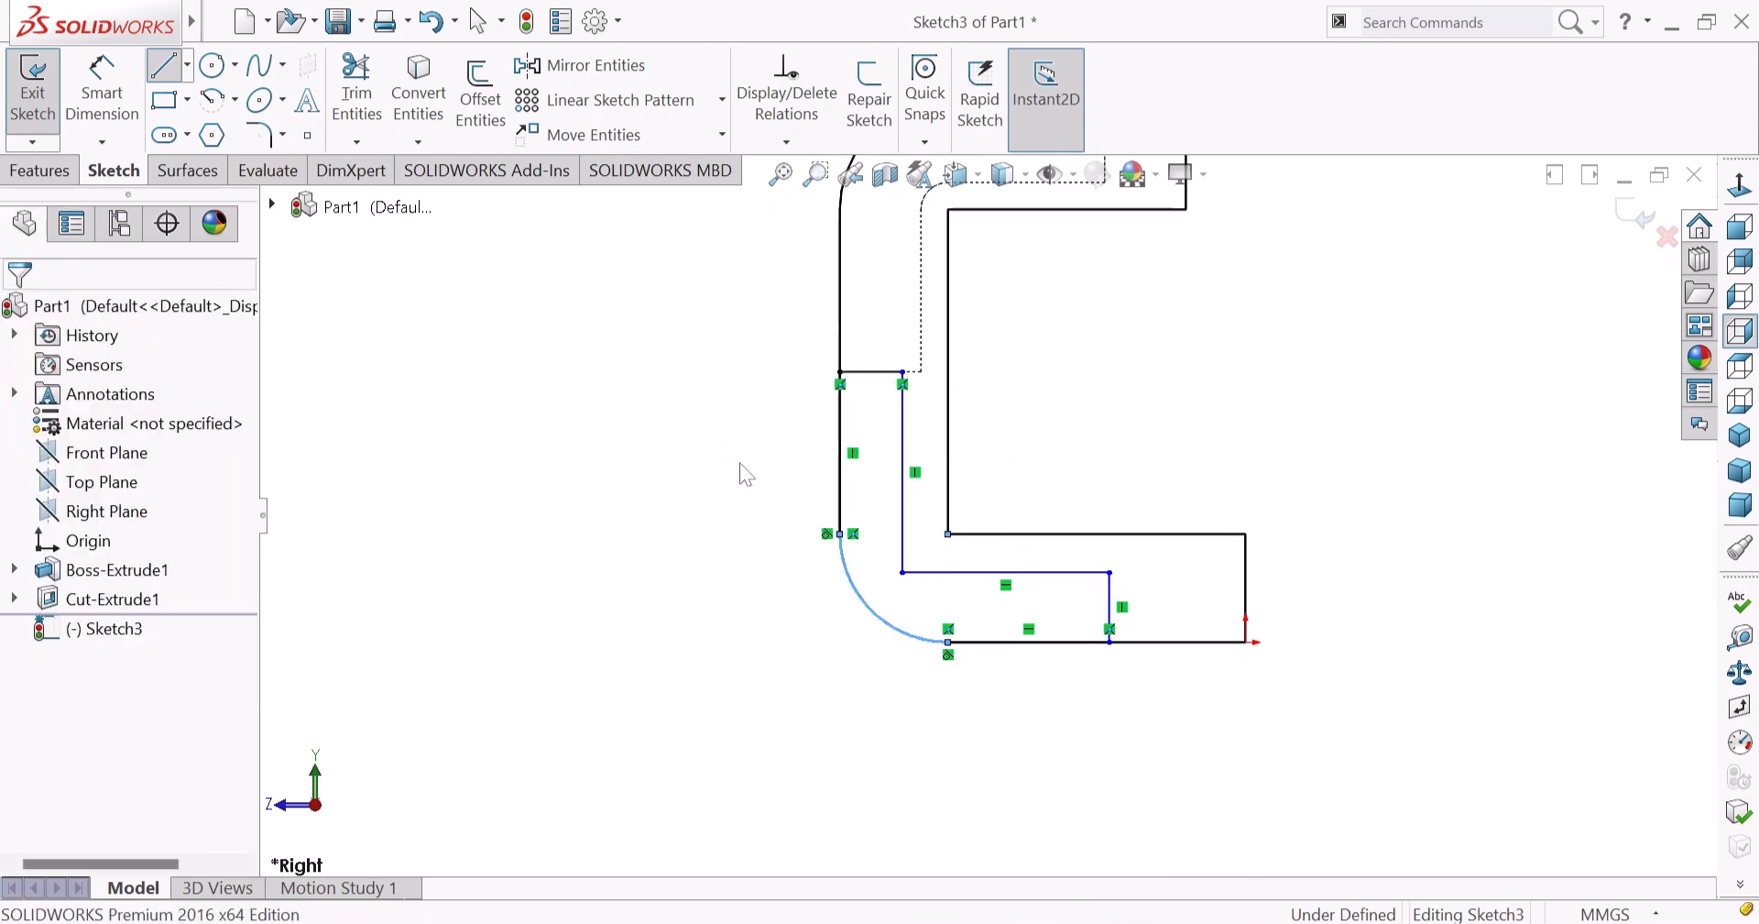
Fillet the inner corner of the lower L-shaped outline with a 15 mm radius.
click(260, 135)
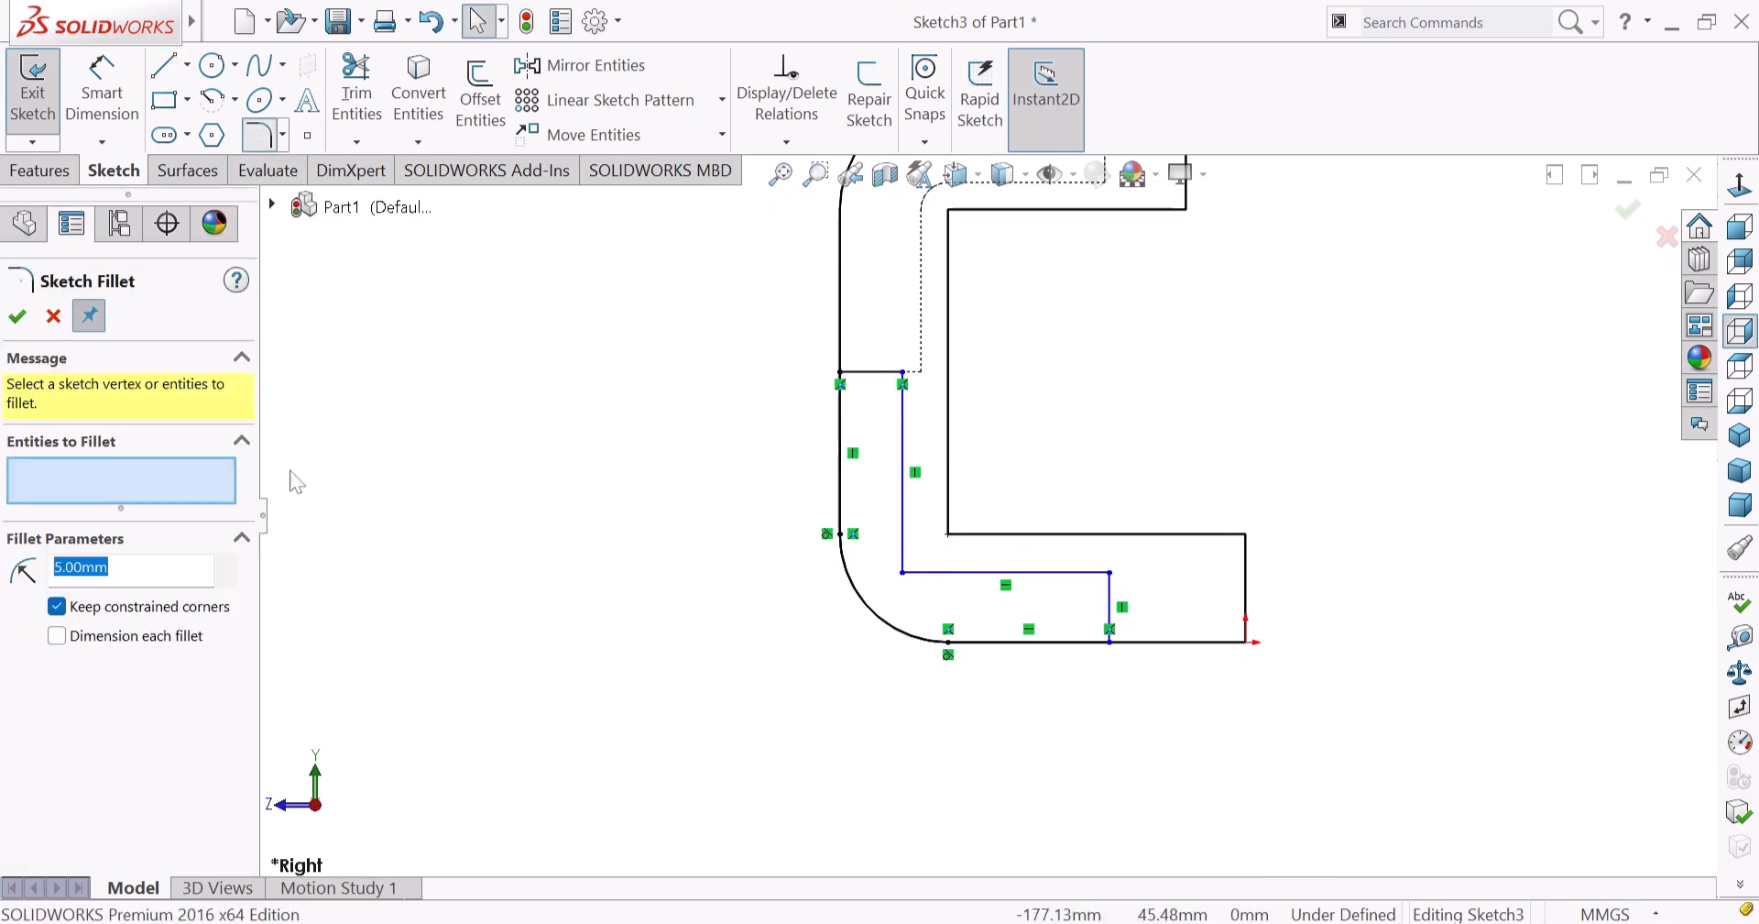
text(1)
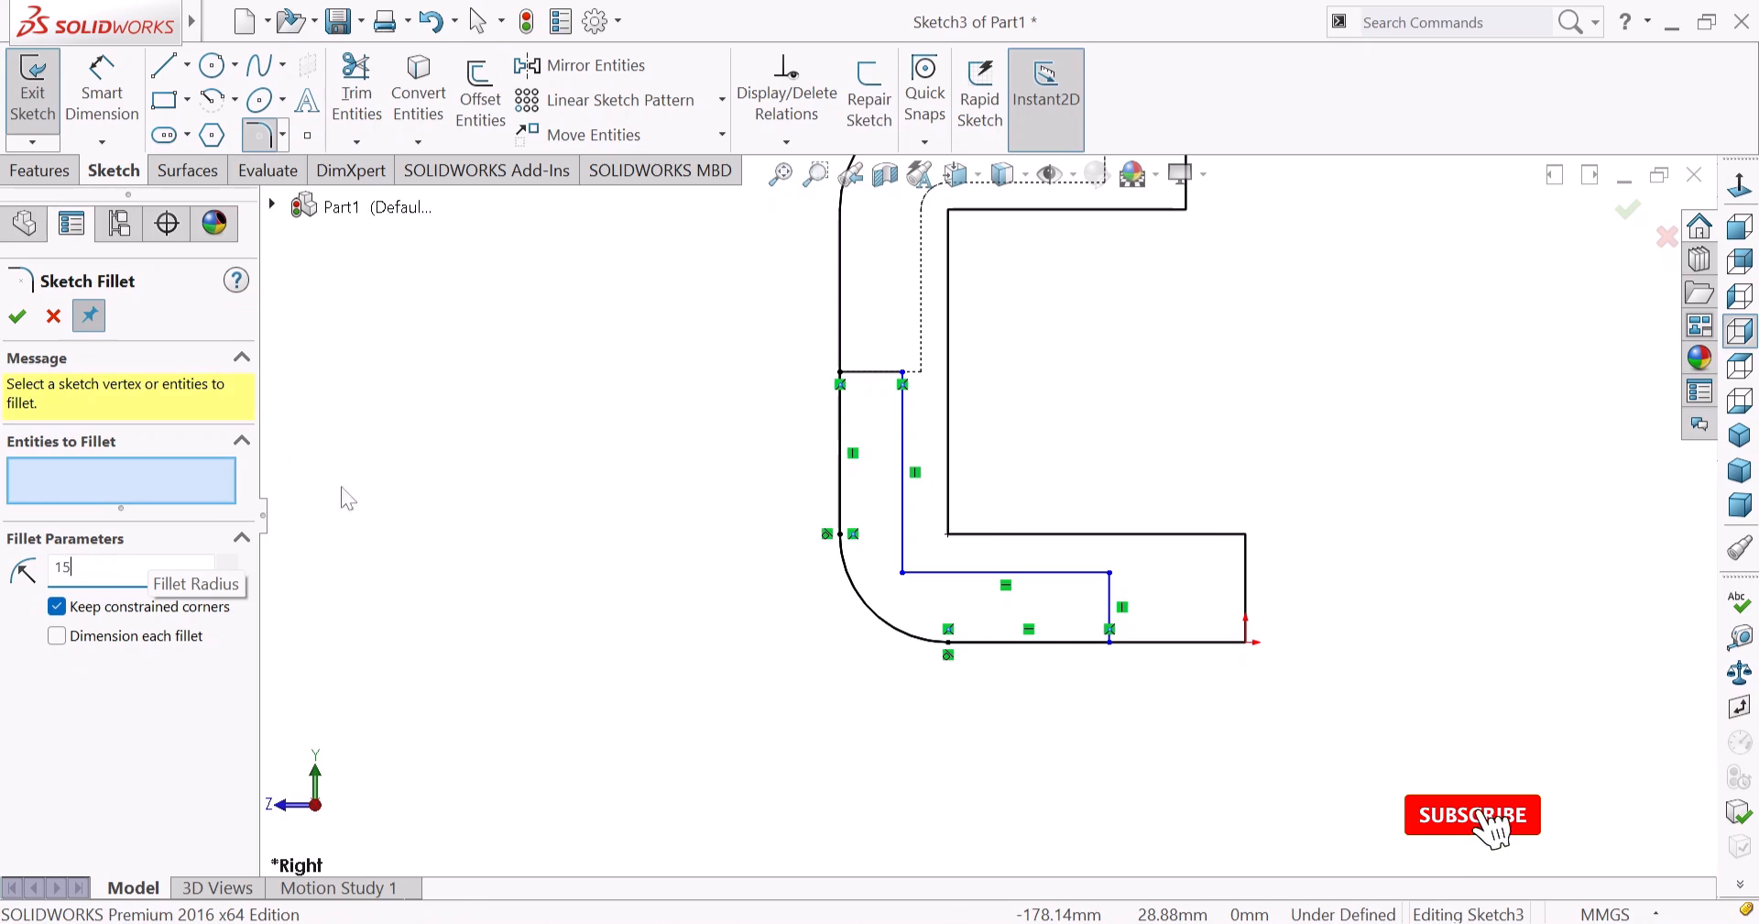
click(903, 573)
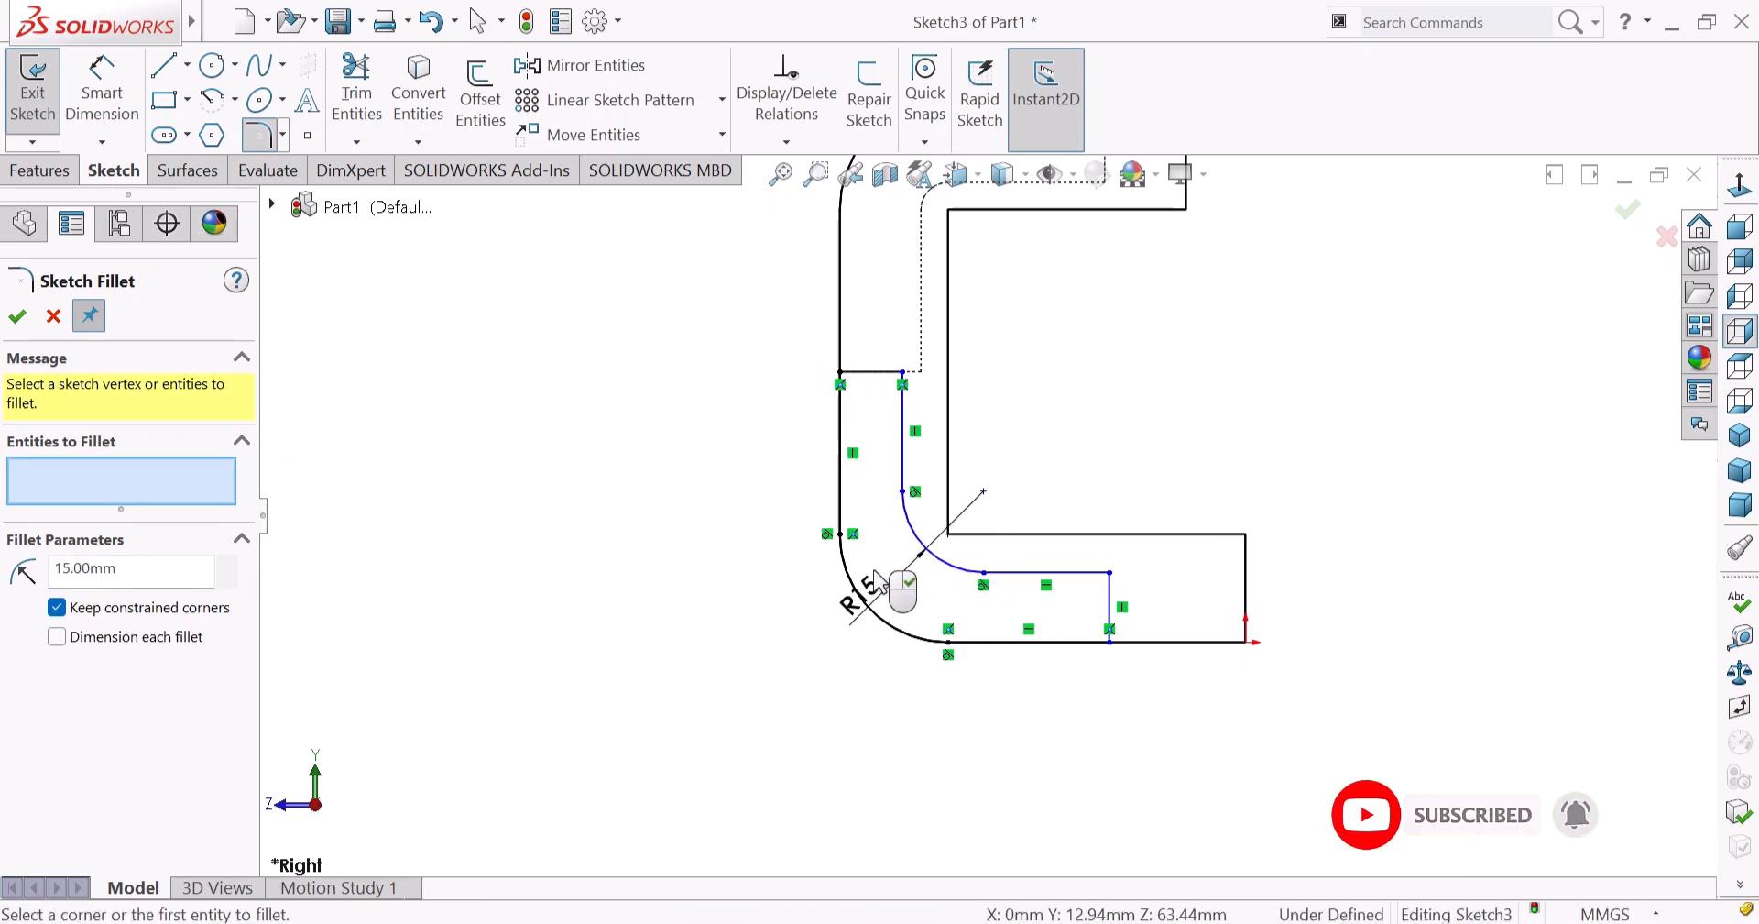
key(Escape)
scroll(985, 430, up, 3)
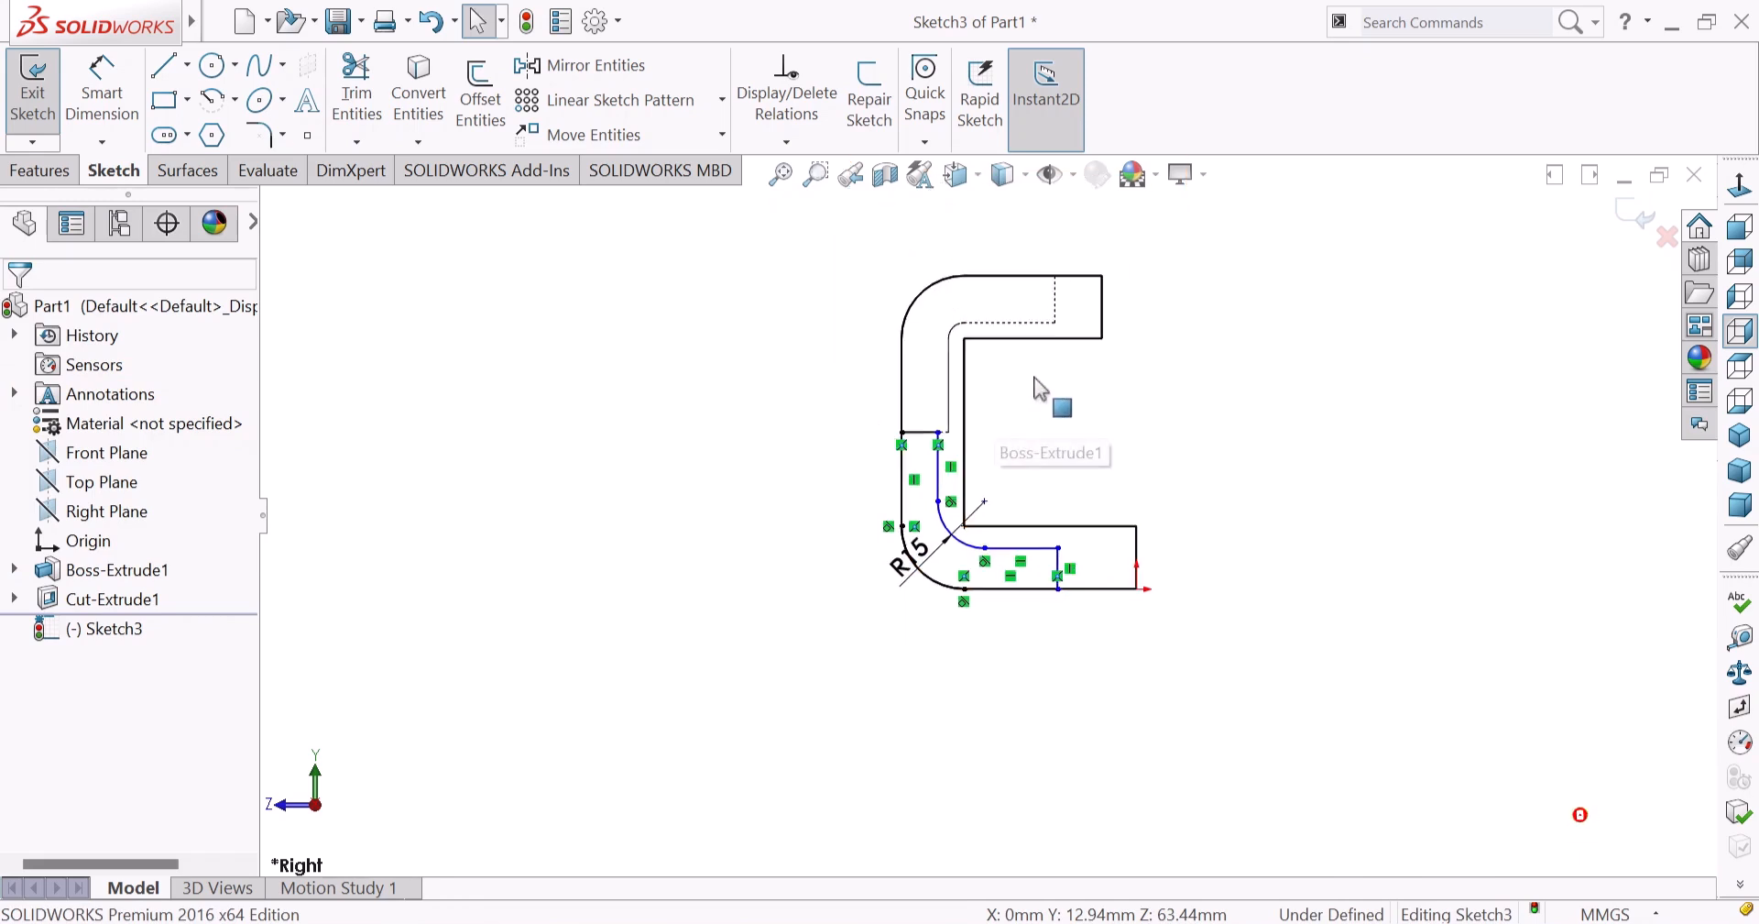
Make the lower outline's short vertical end line collinear with the upper pocket's vertical end edge.
scroll(1040, 388, down, 2)
click(1039, 367)
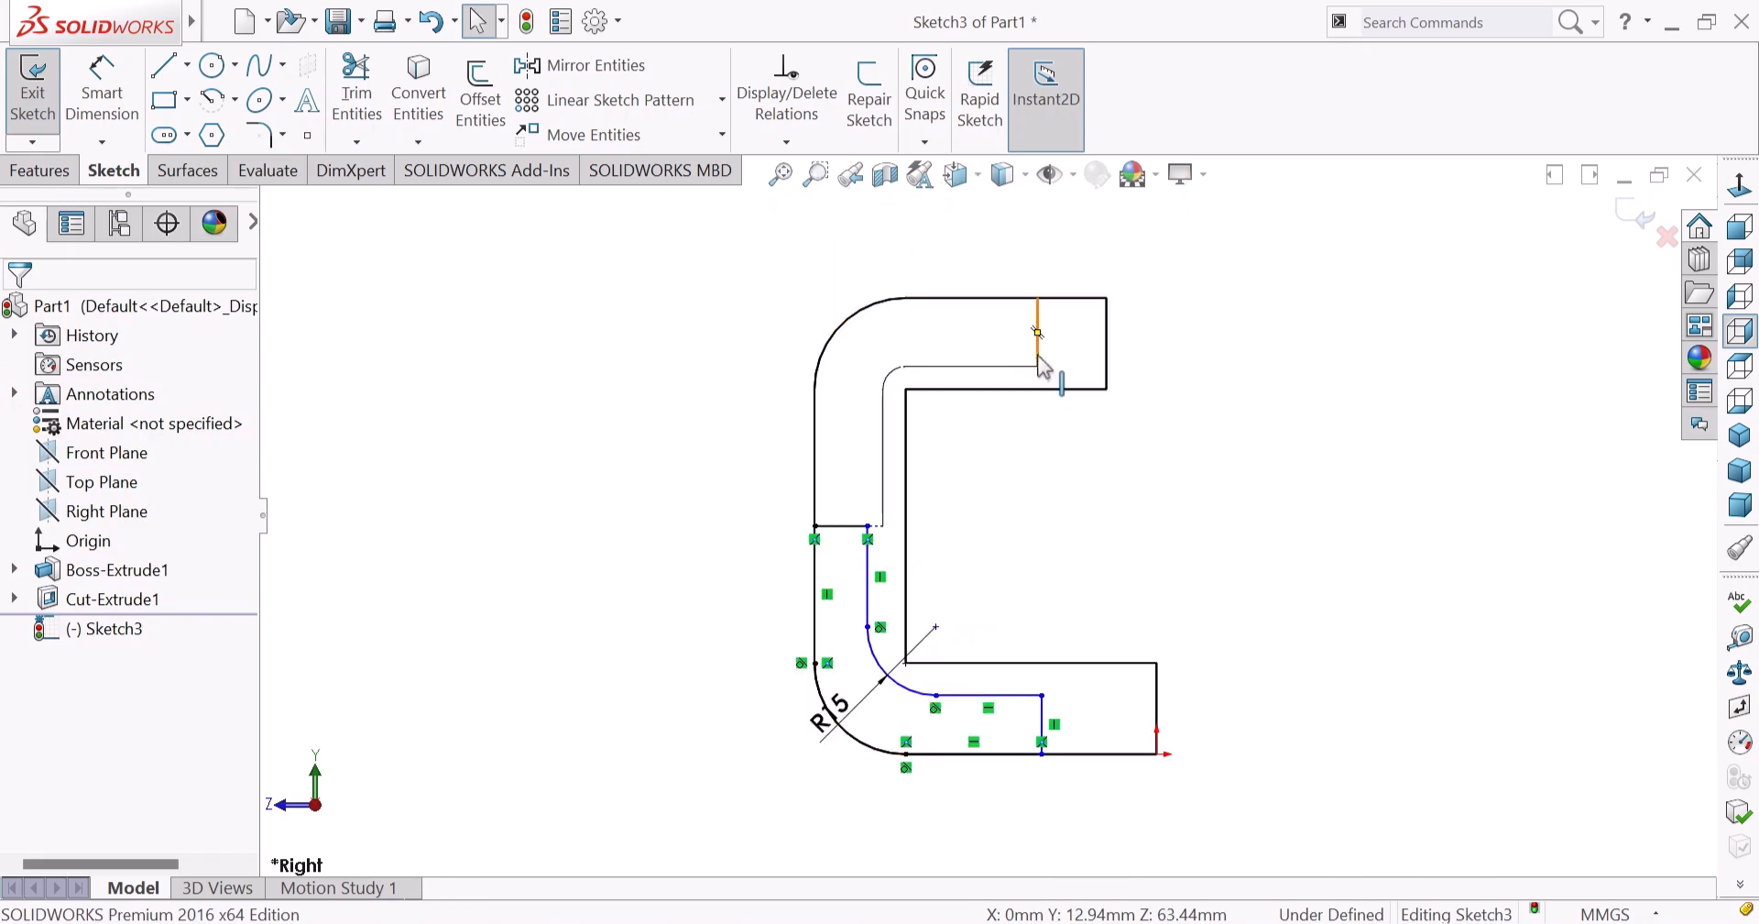
click(1038, 353)
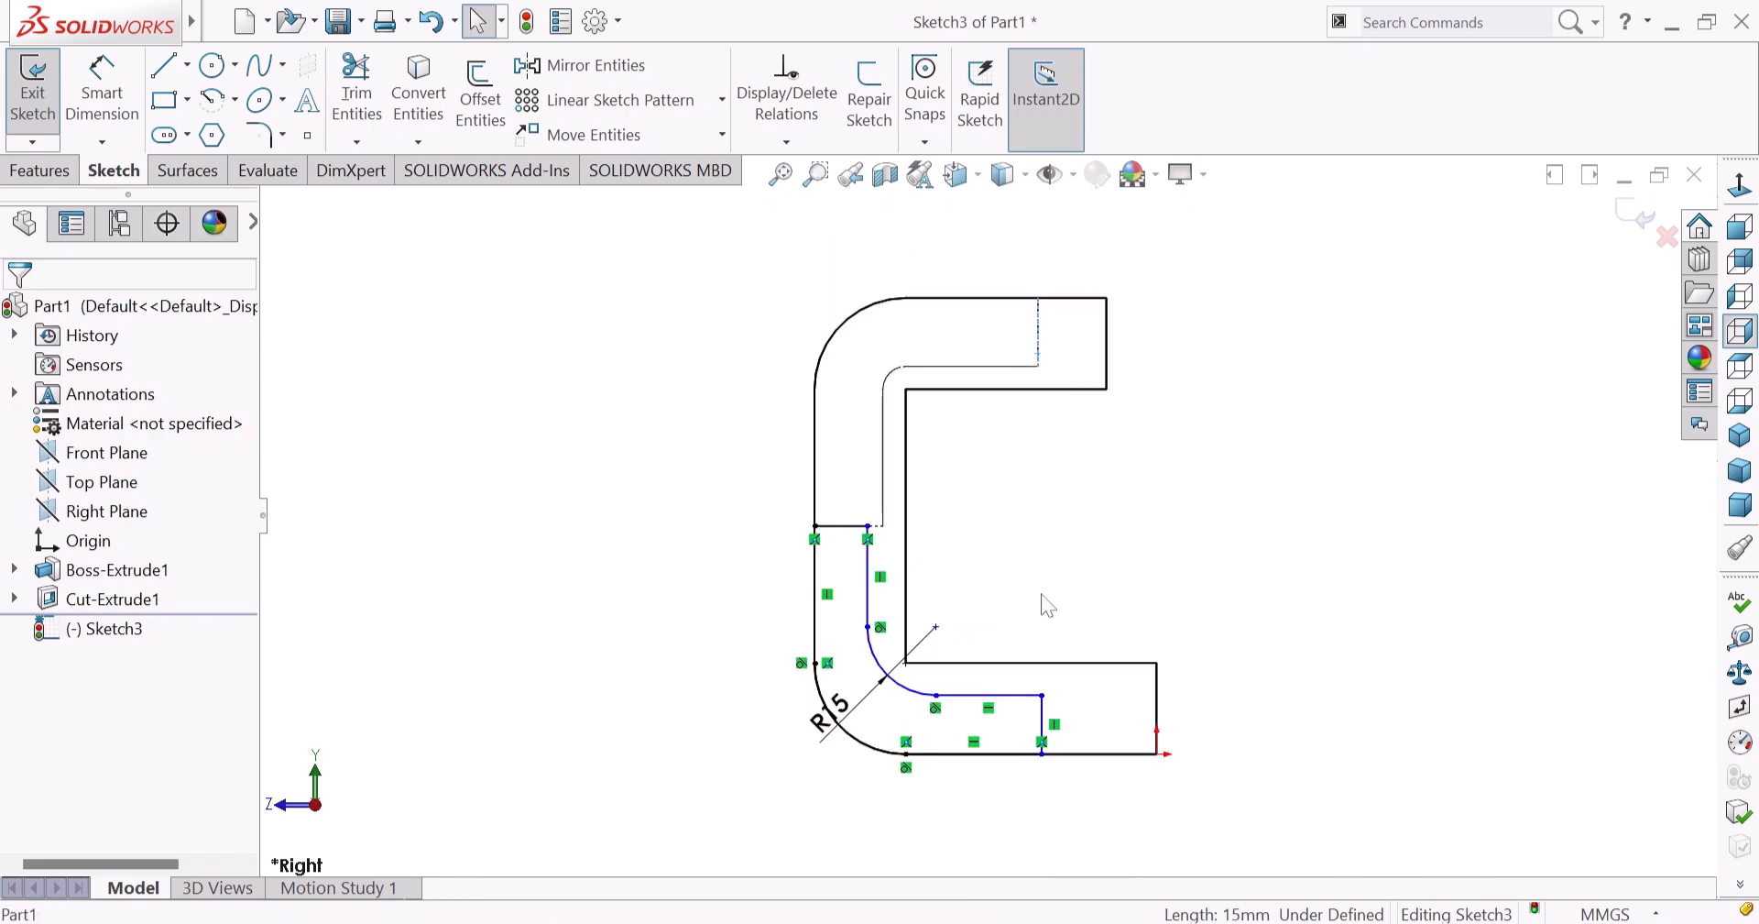
ctrl+click(1042, 724)
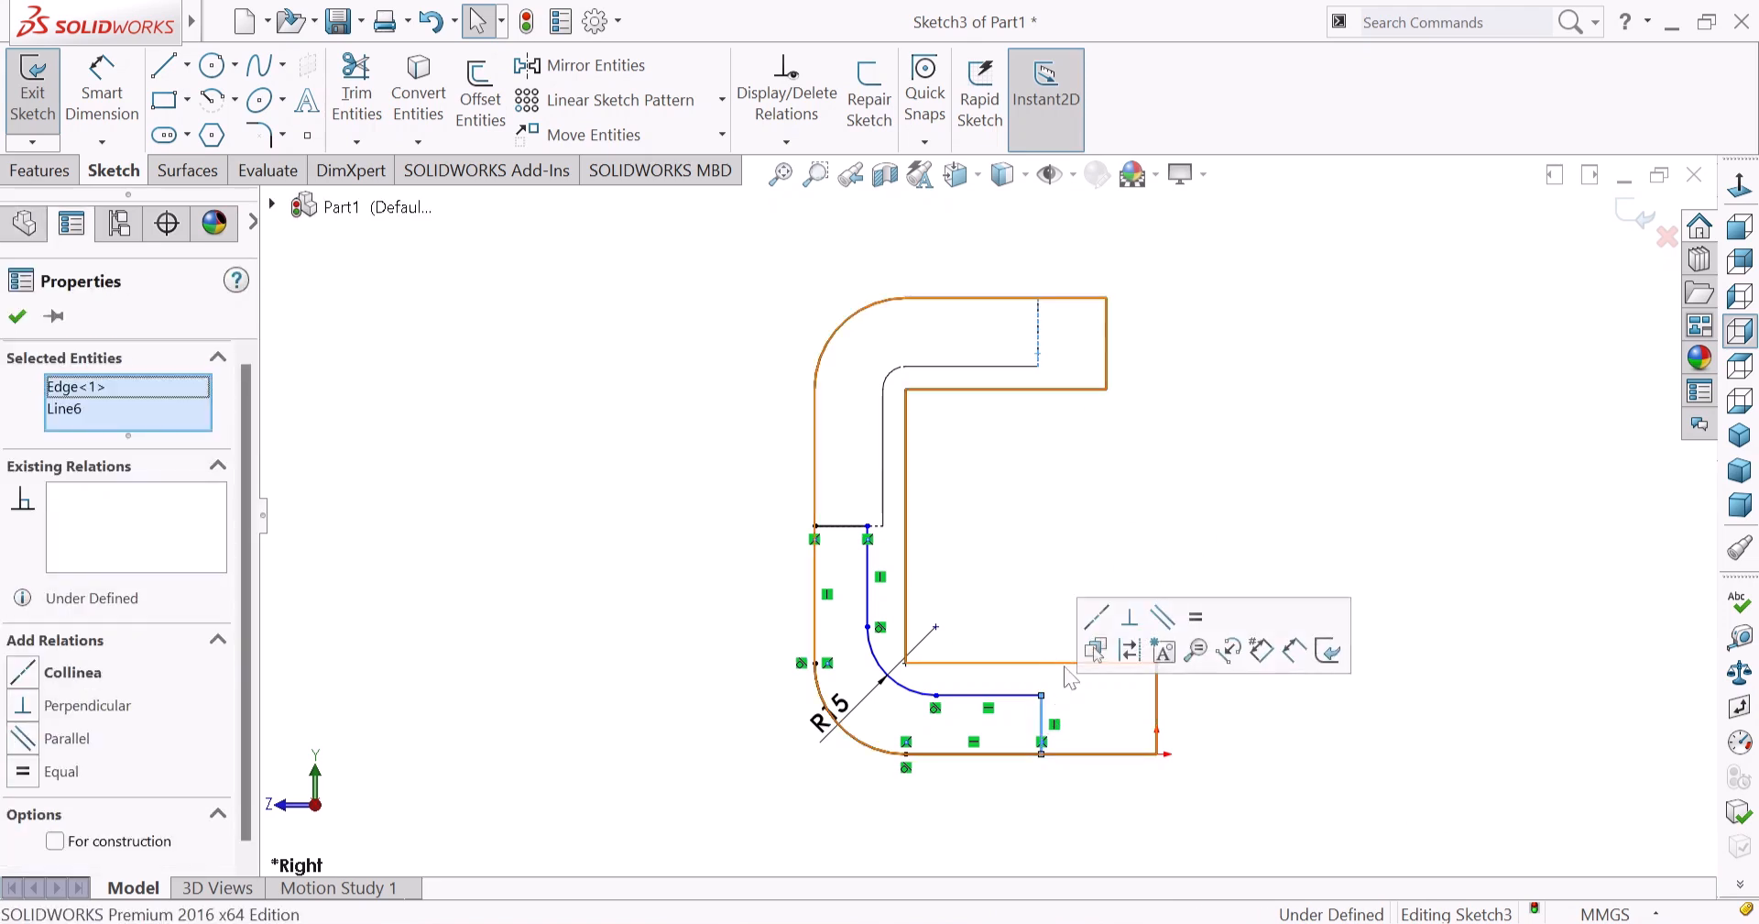
click(1099, 618)
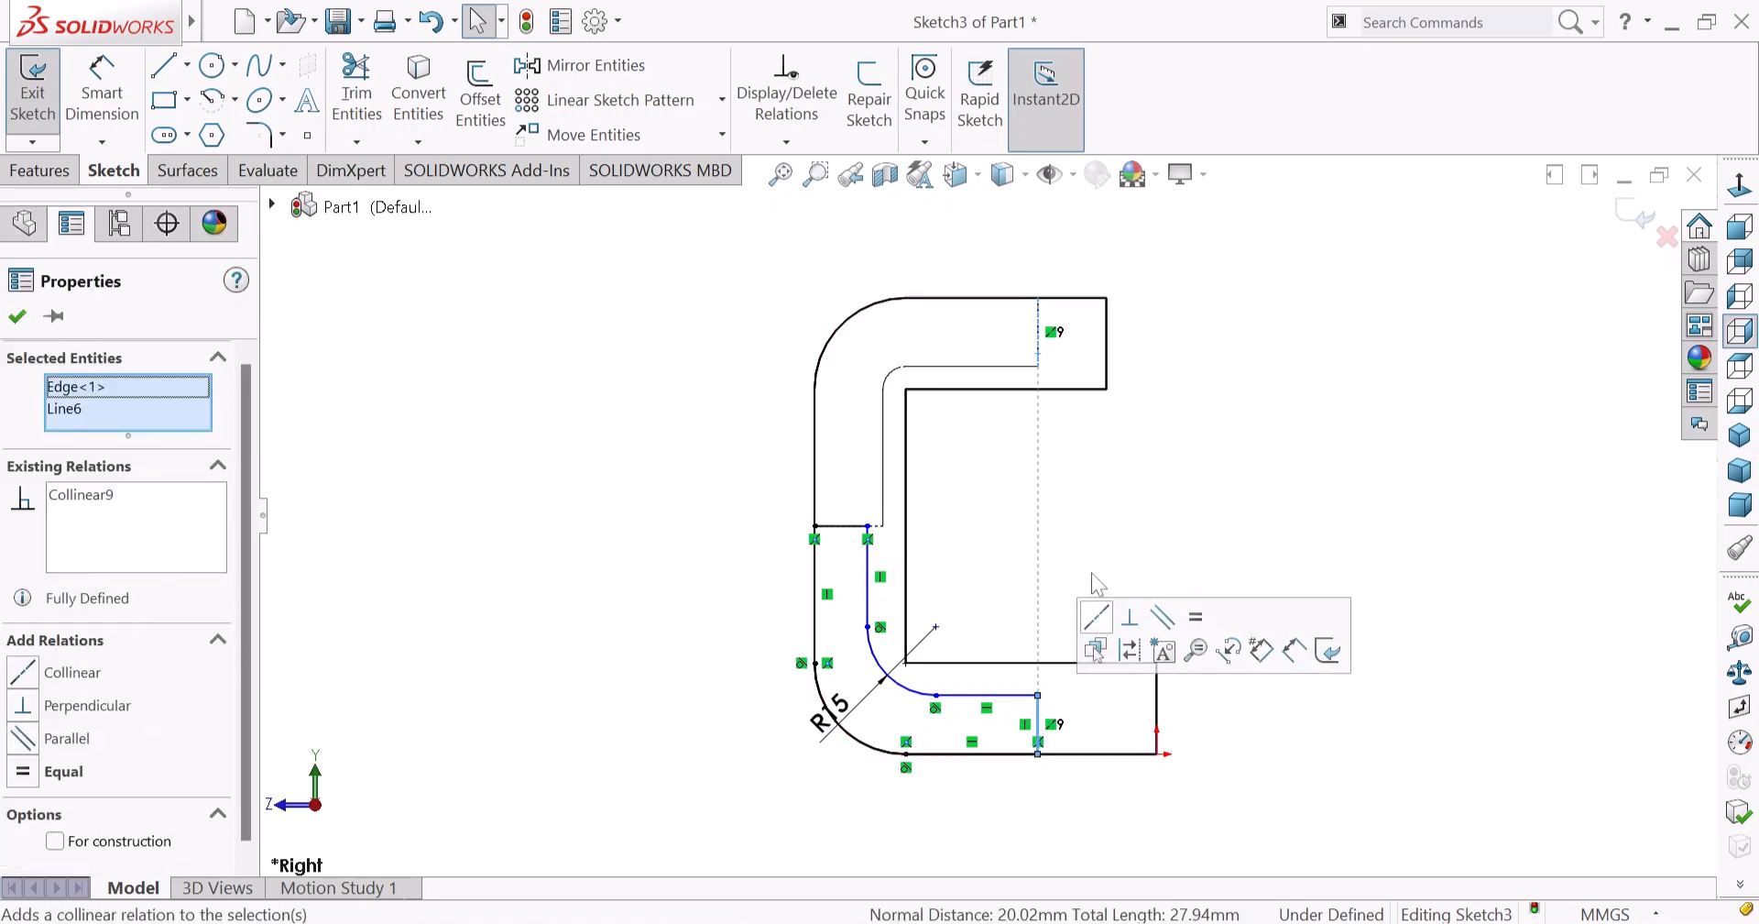
click(1116, 538)
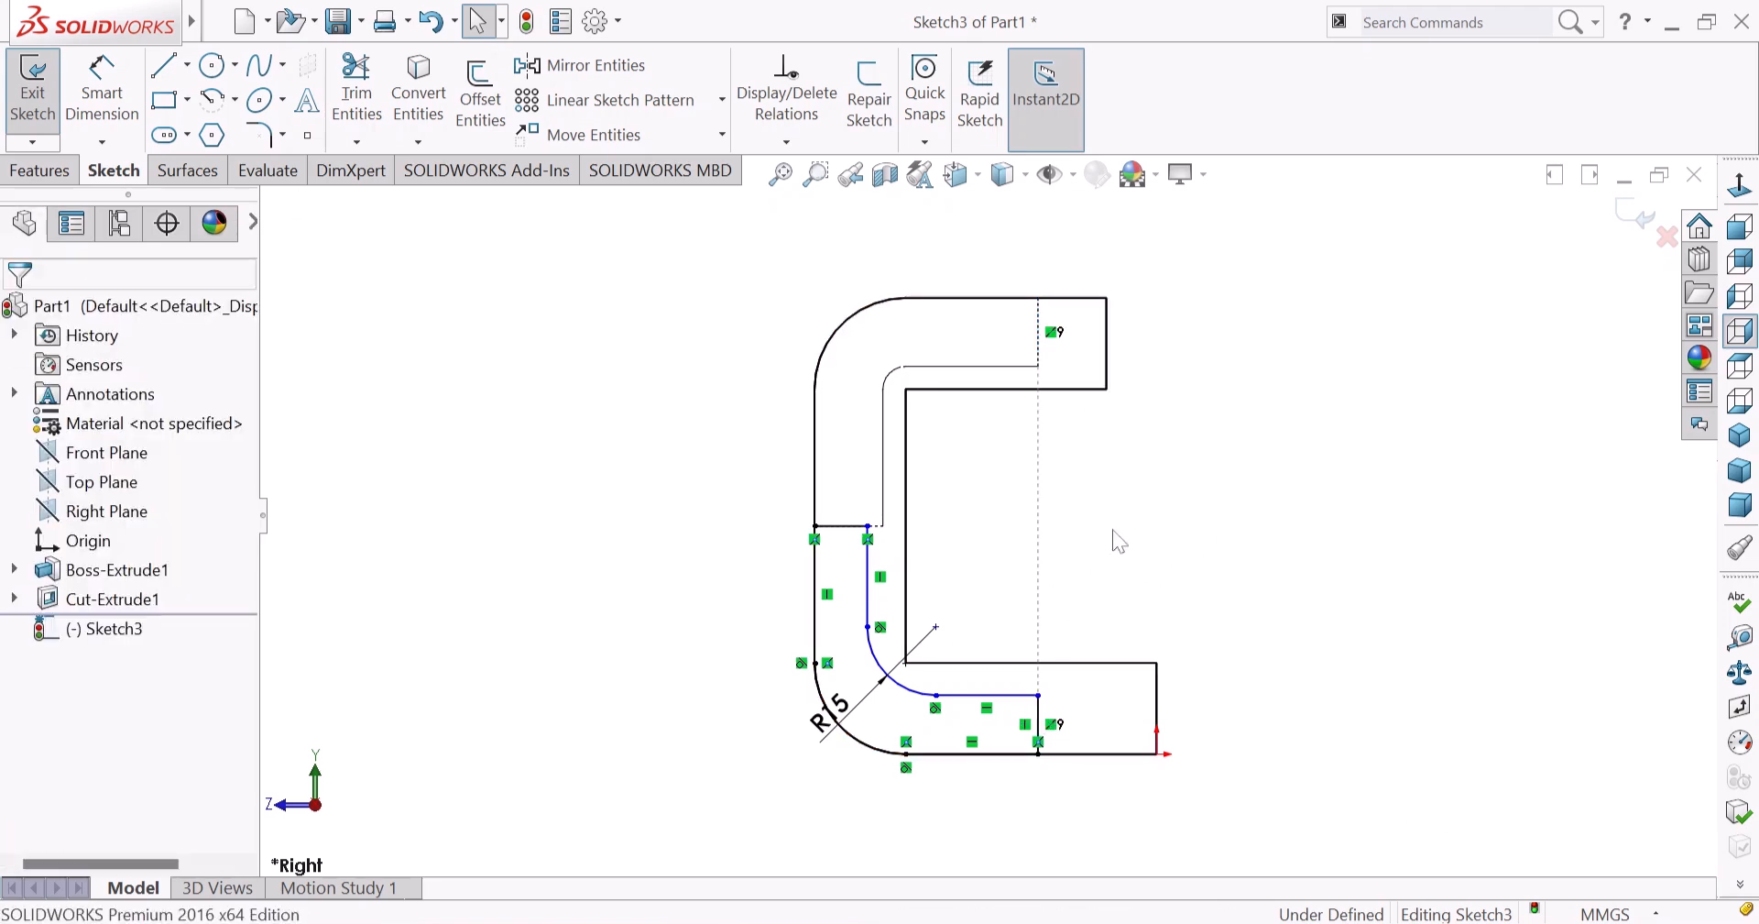
Move the 15 mm fillet's centre point onto the body's lower inner corner so the two coincide.
click(935, 627)
drag(935, 627, 906, 662)
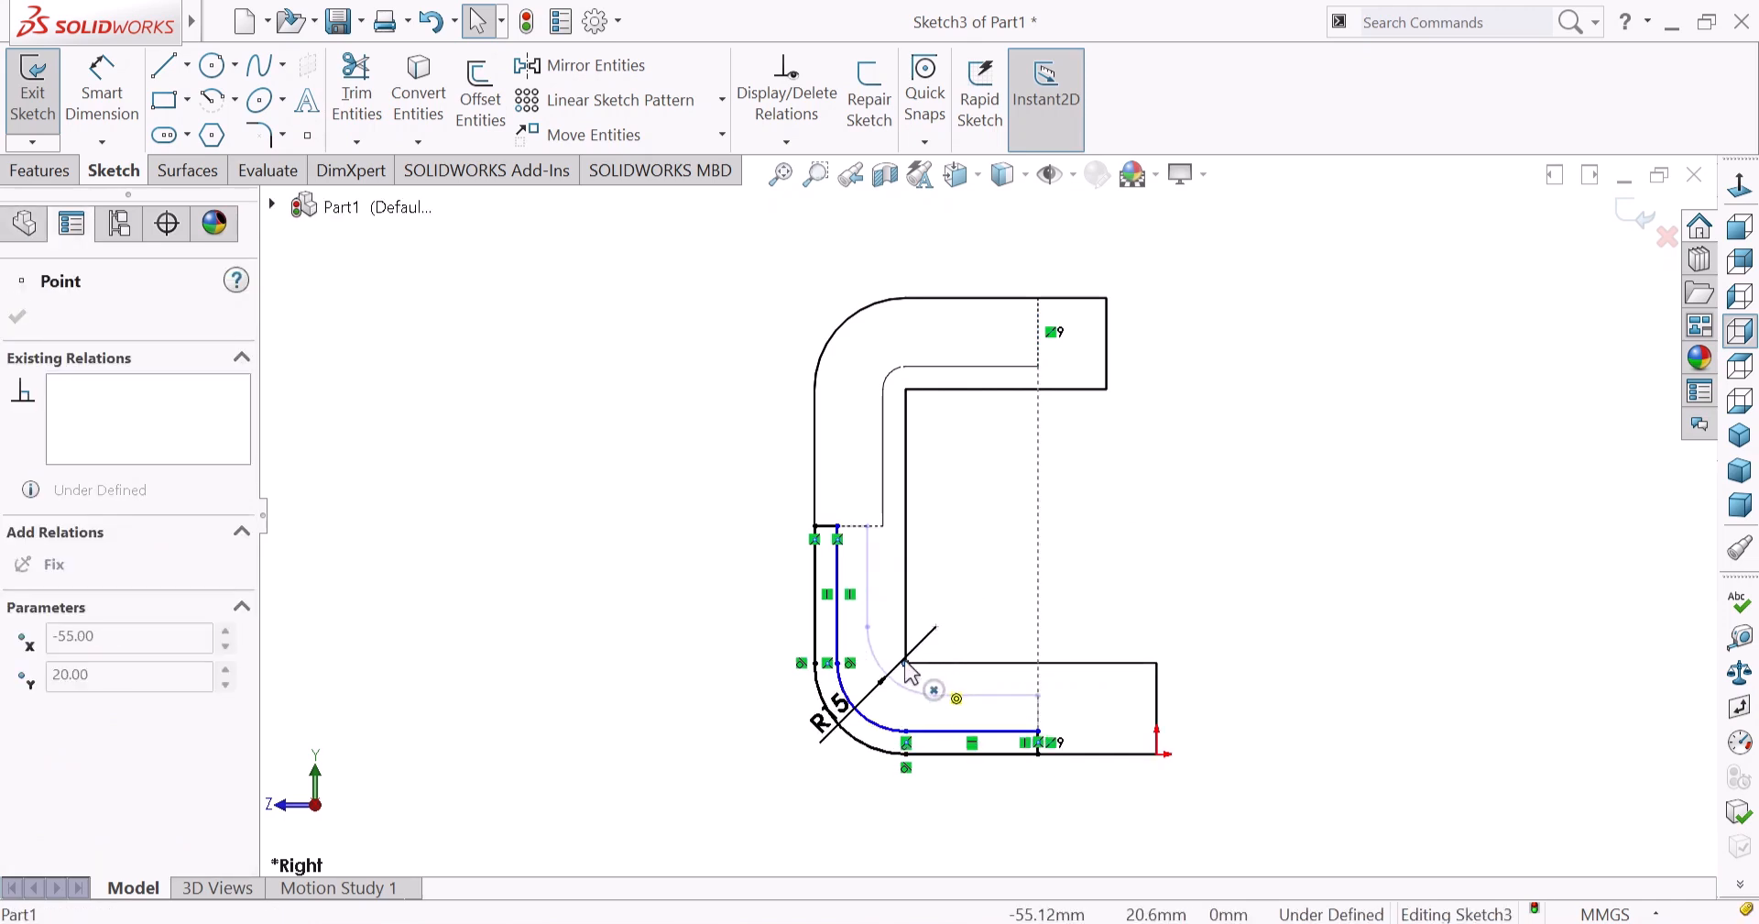
click(695, 631)
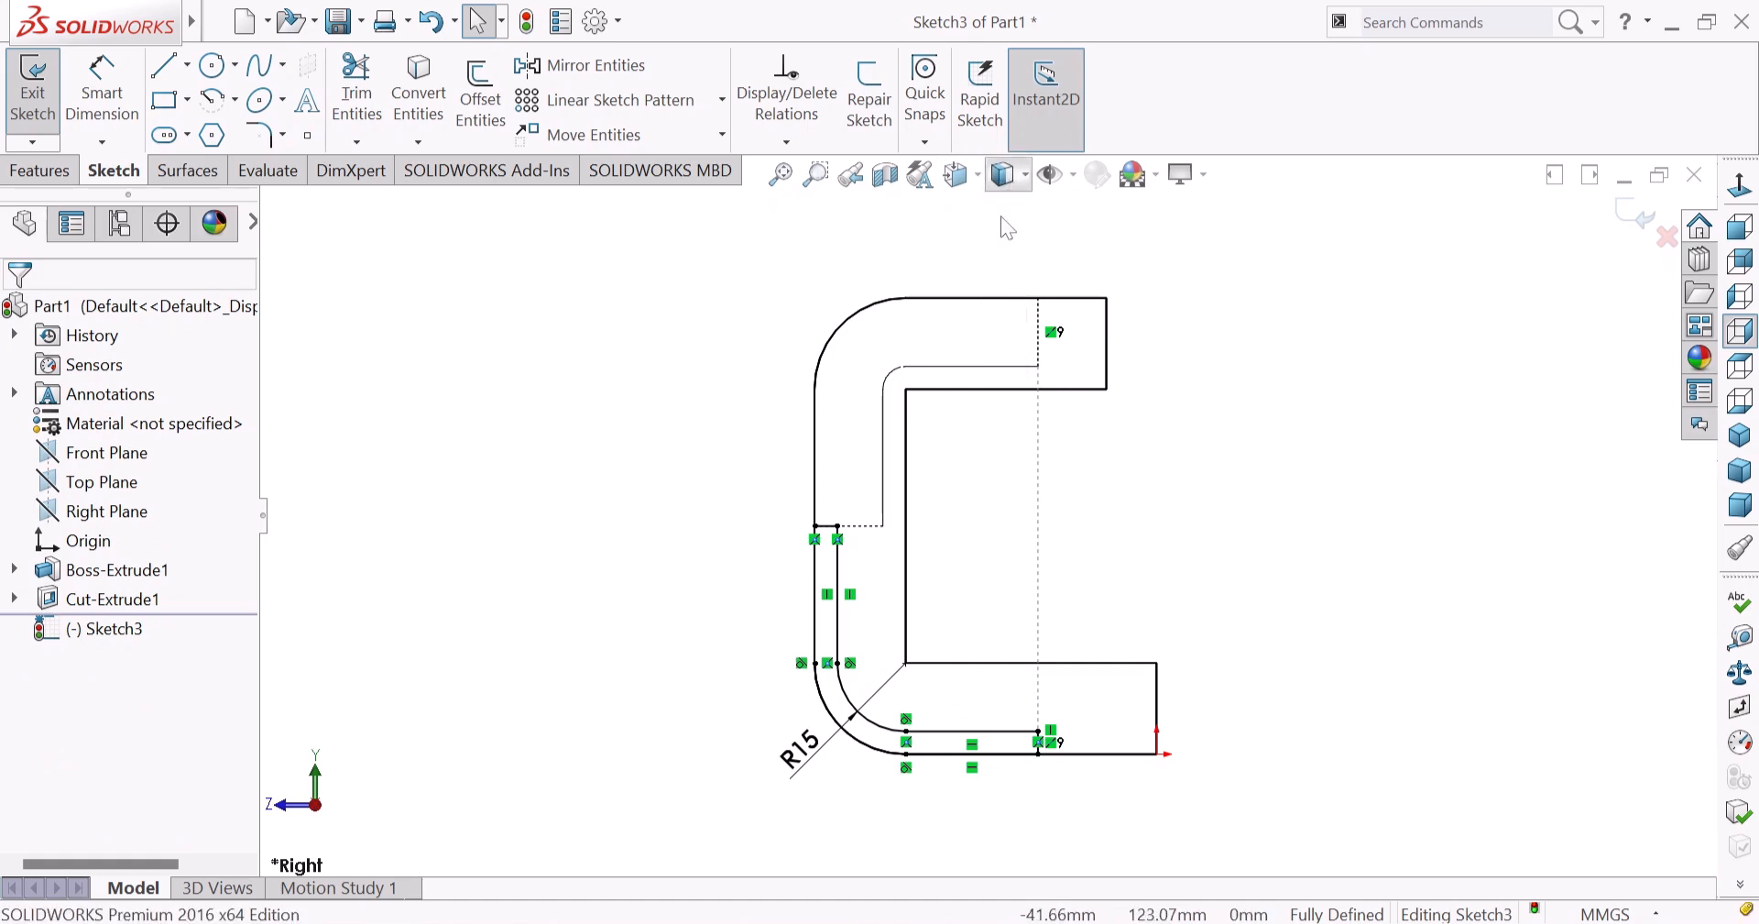
Set up an extruded cut of the lower outline in the reversed direction, starting at a 7 mm offset from the sketch plane.
click(40, 171)
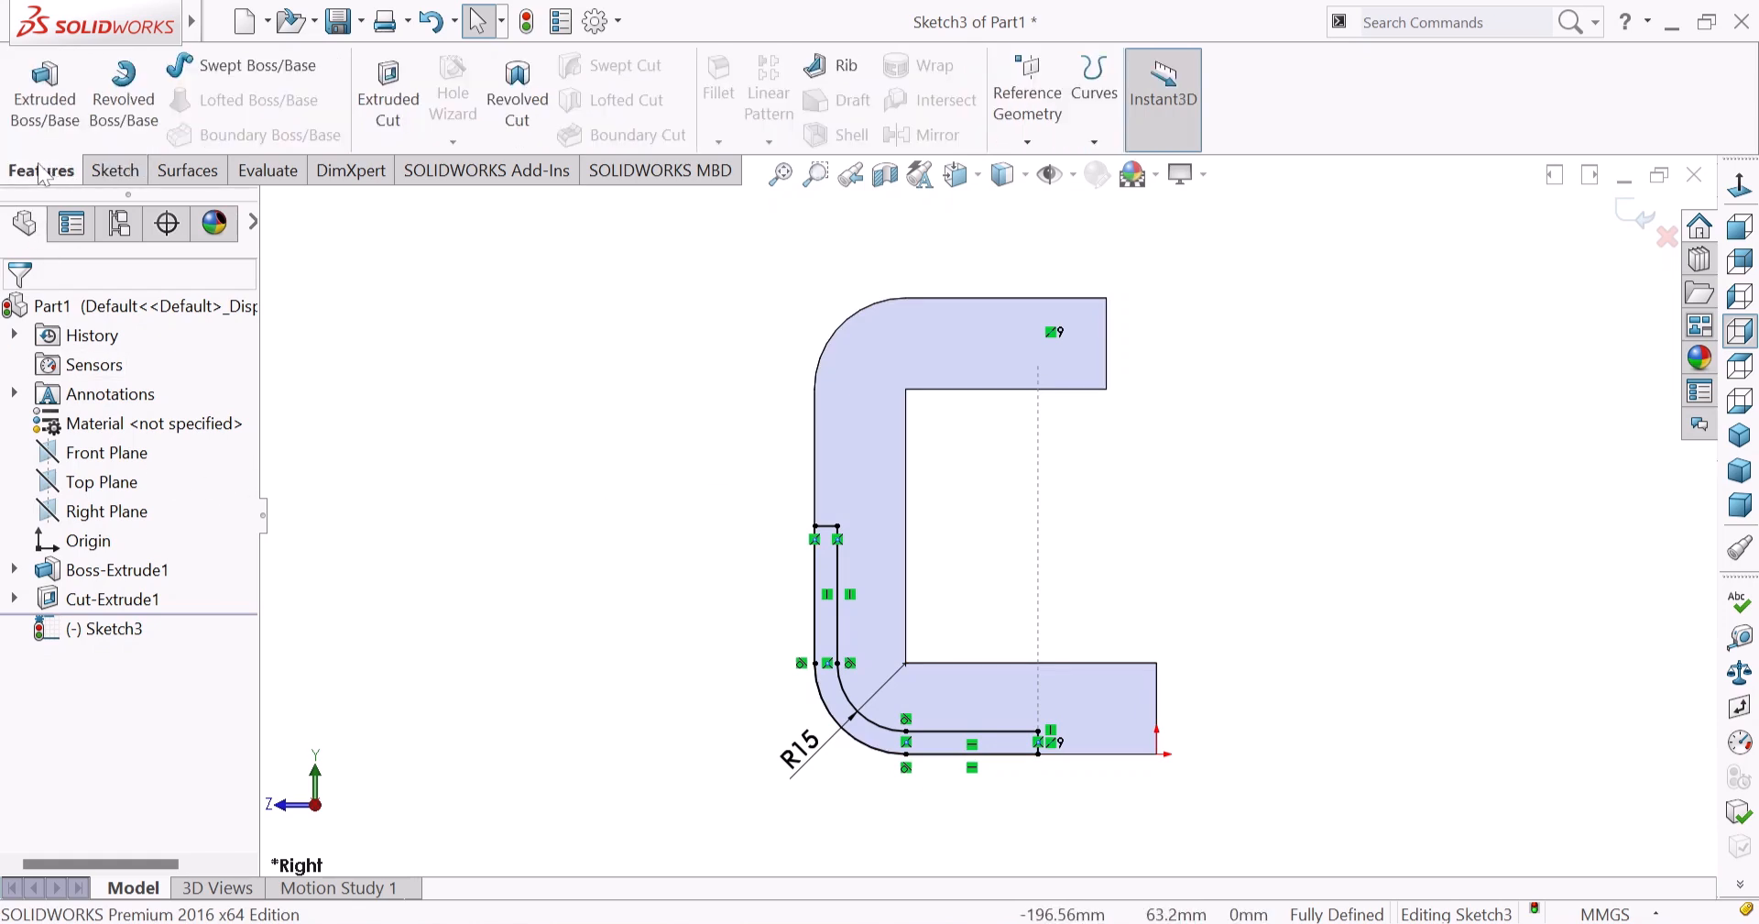
click(367, 108)
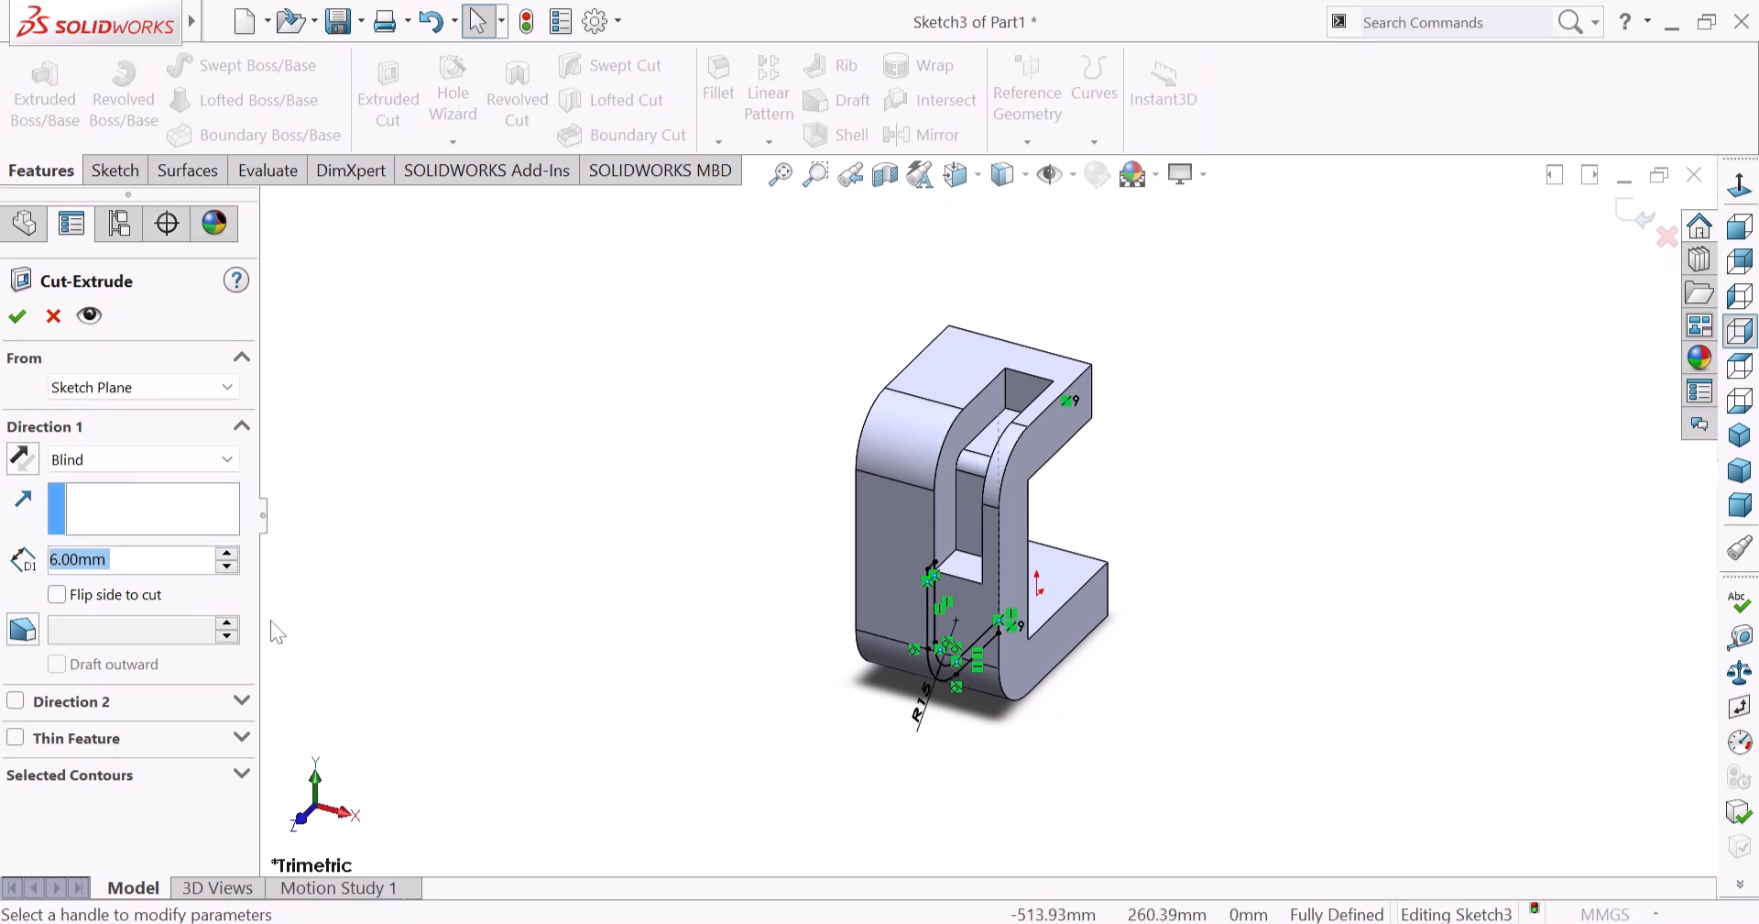
click(20, 460)
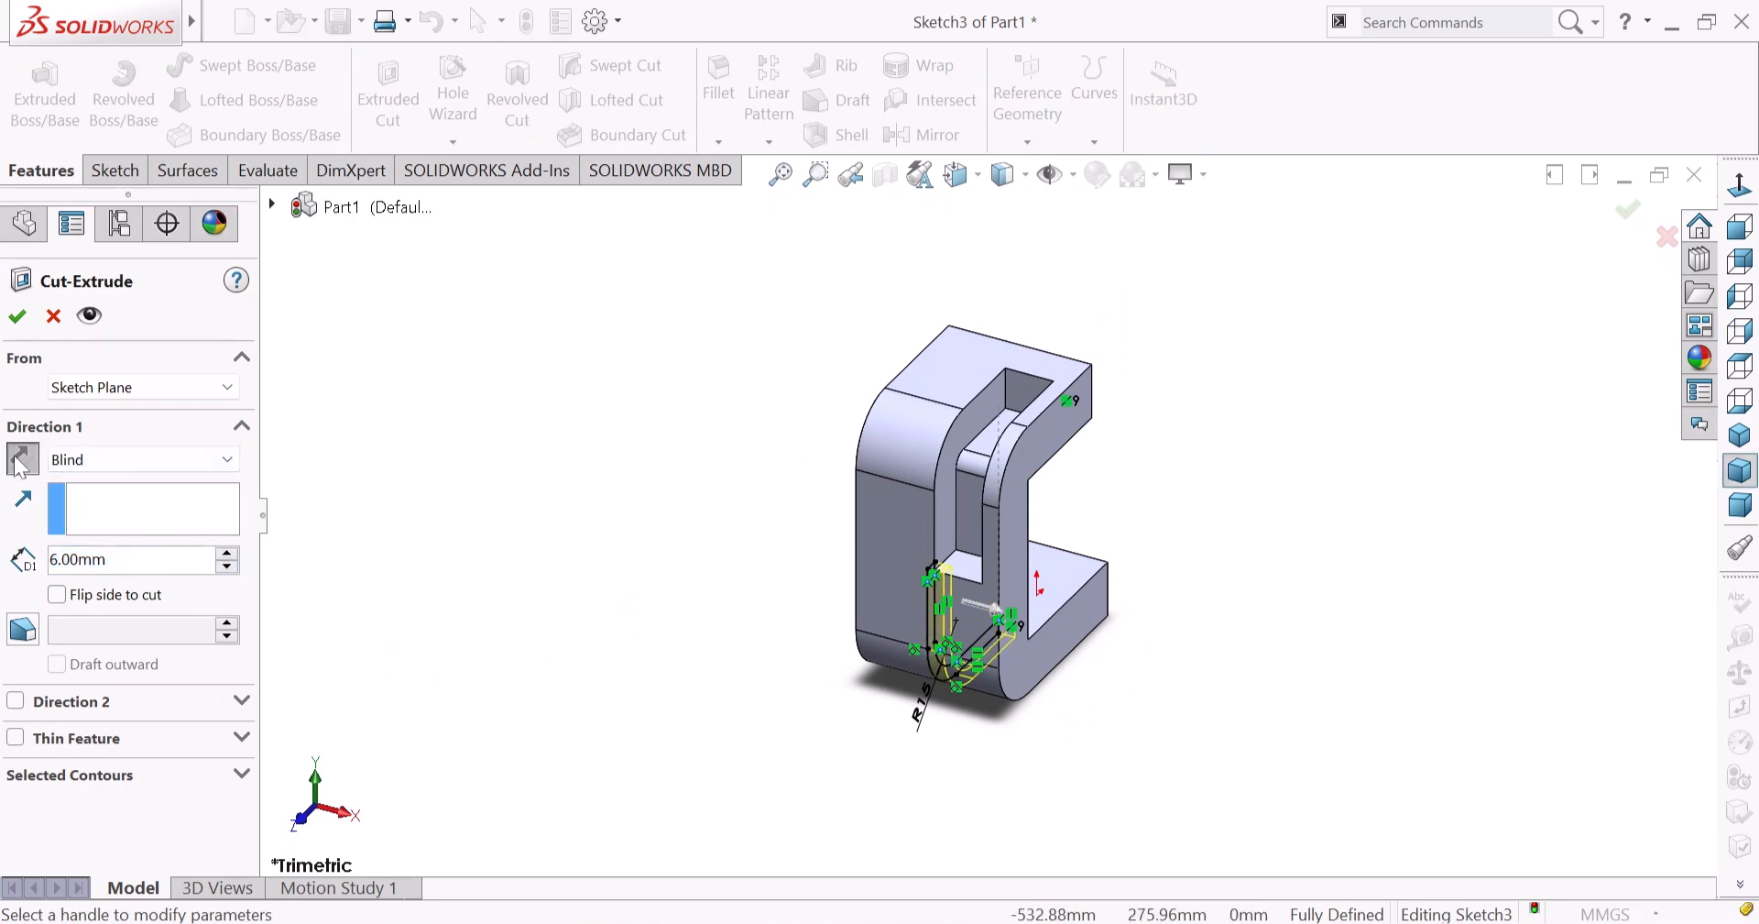
click(115, 387)
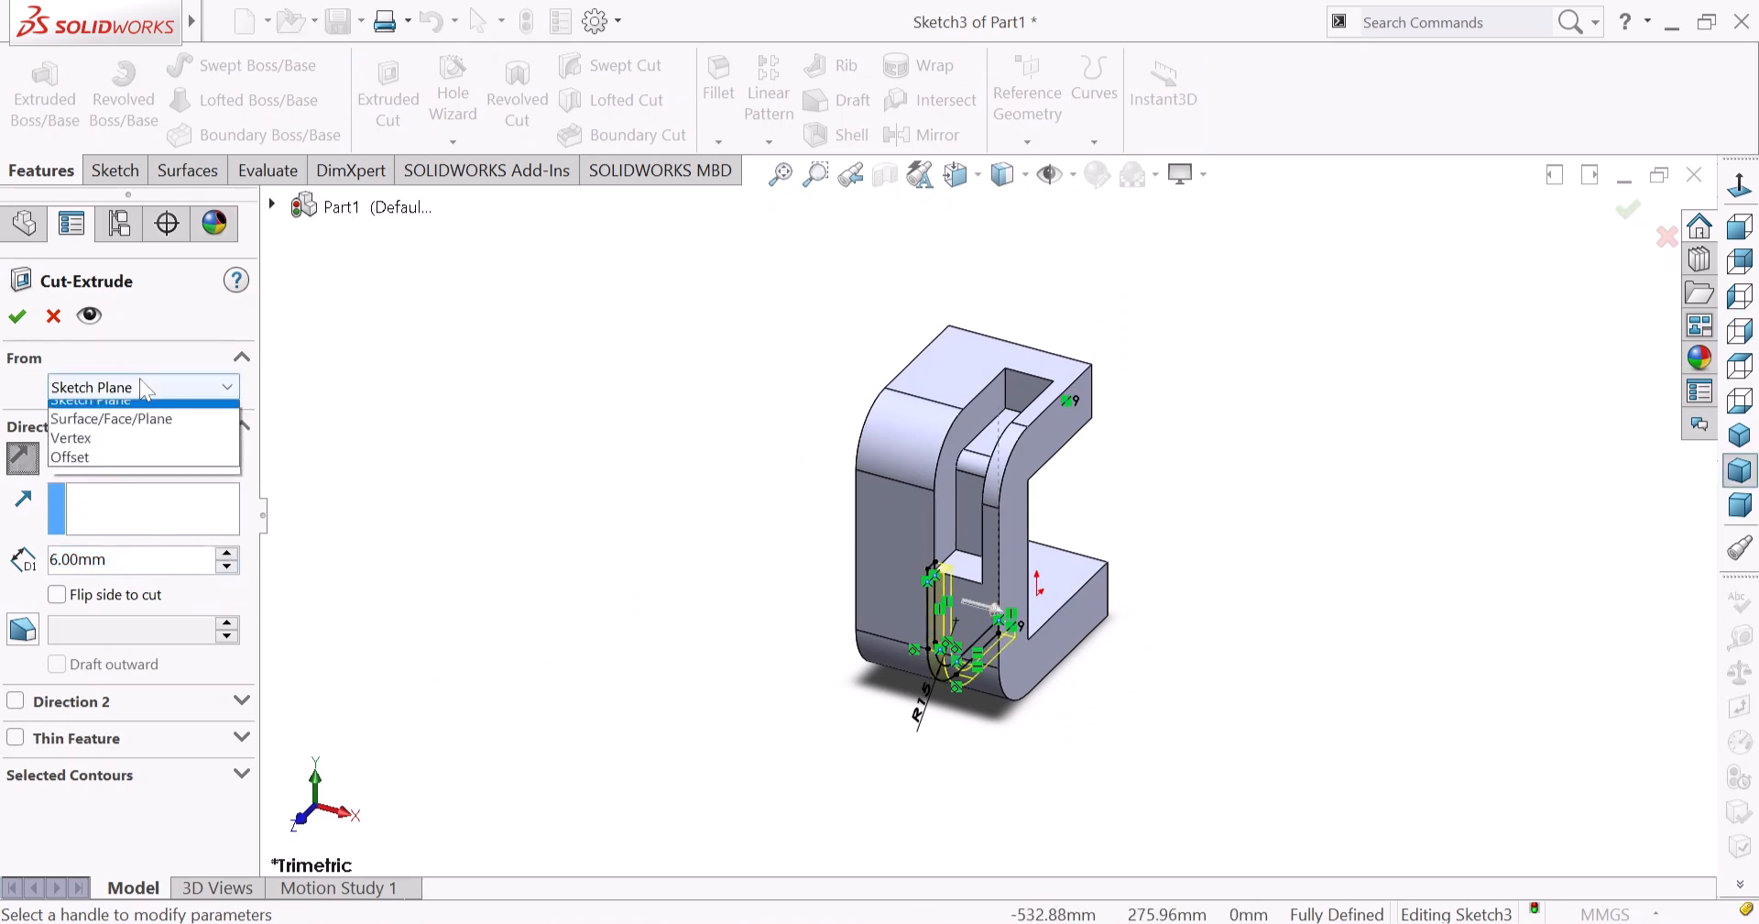
click(101, 461)
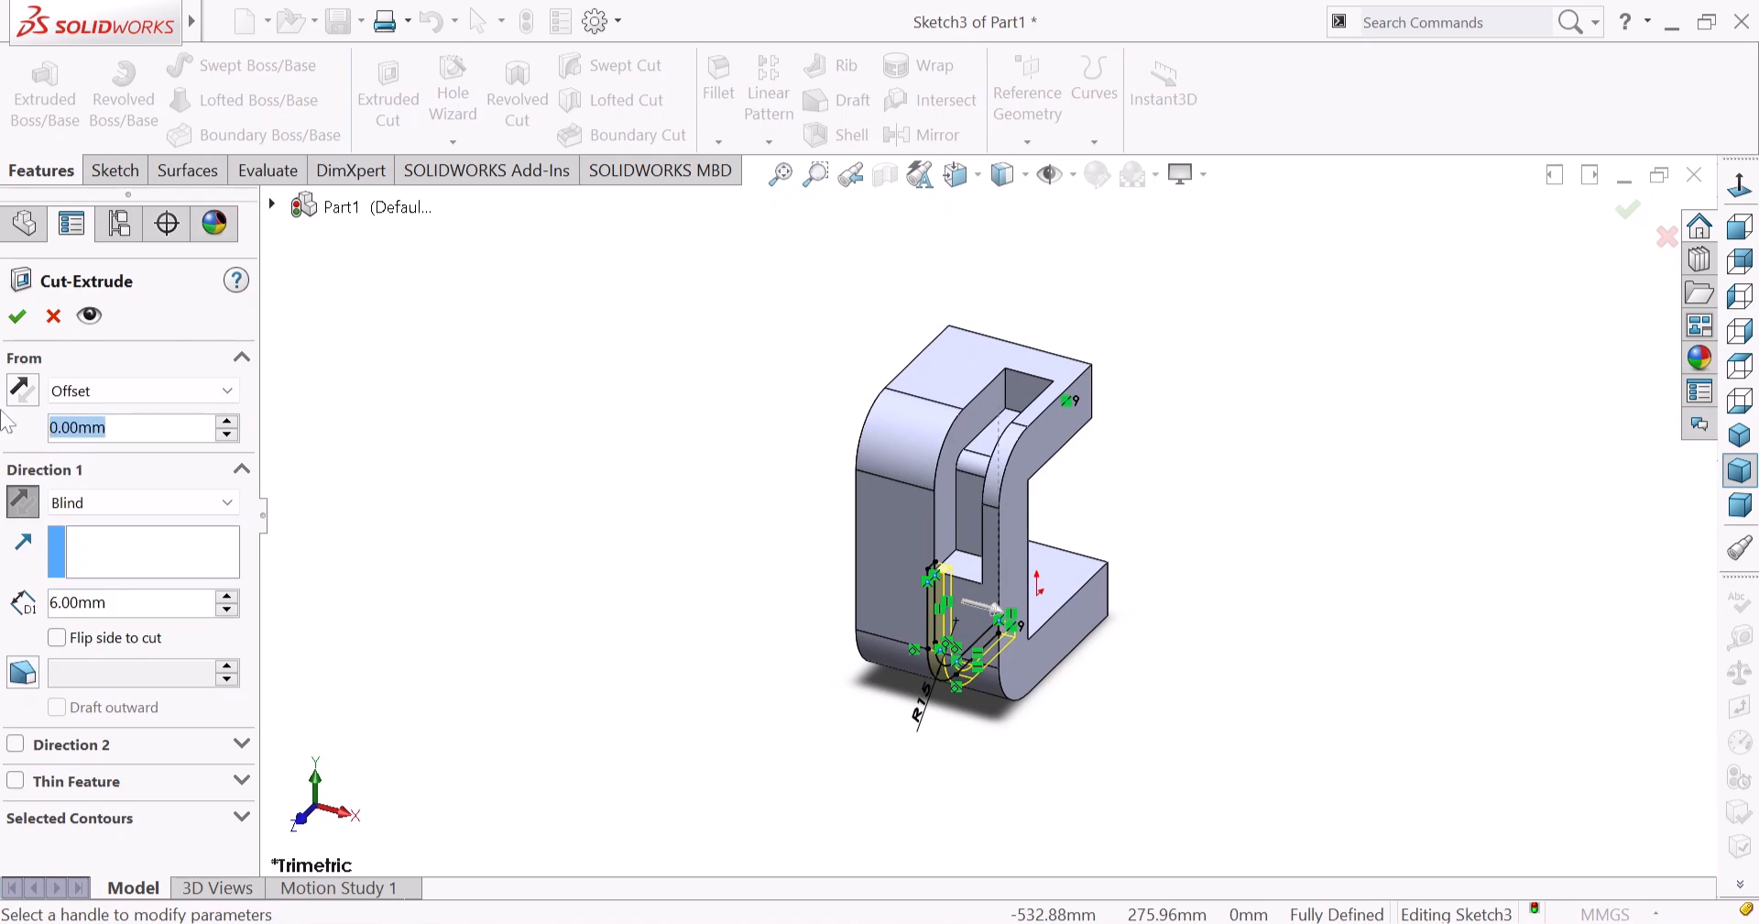
text(7)
key(Return)
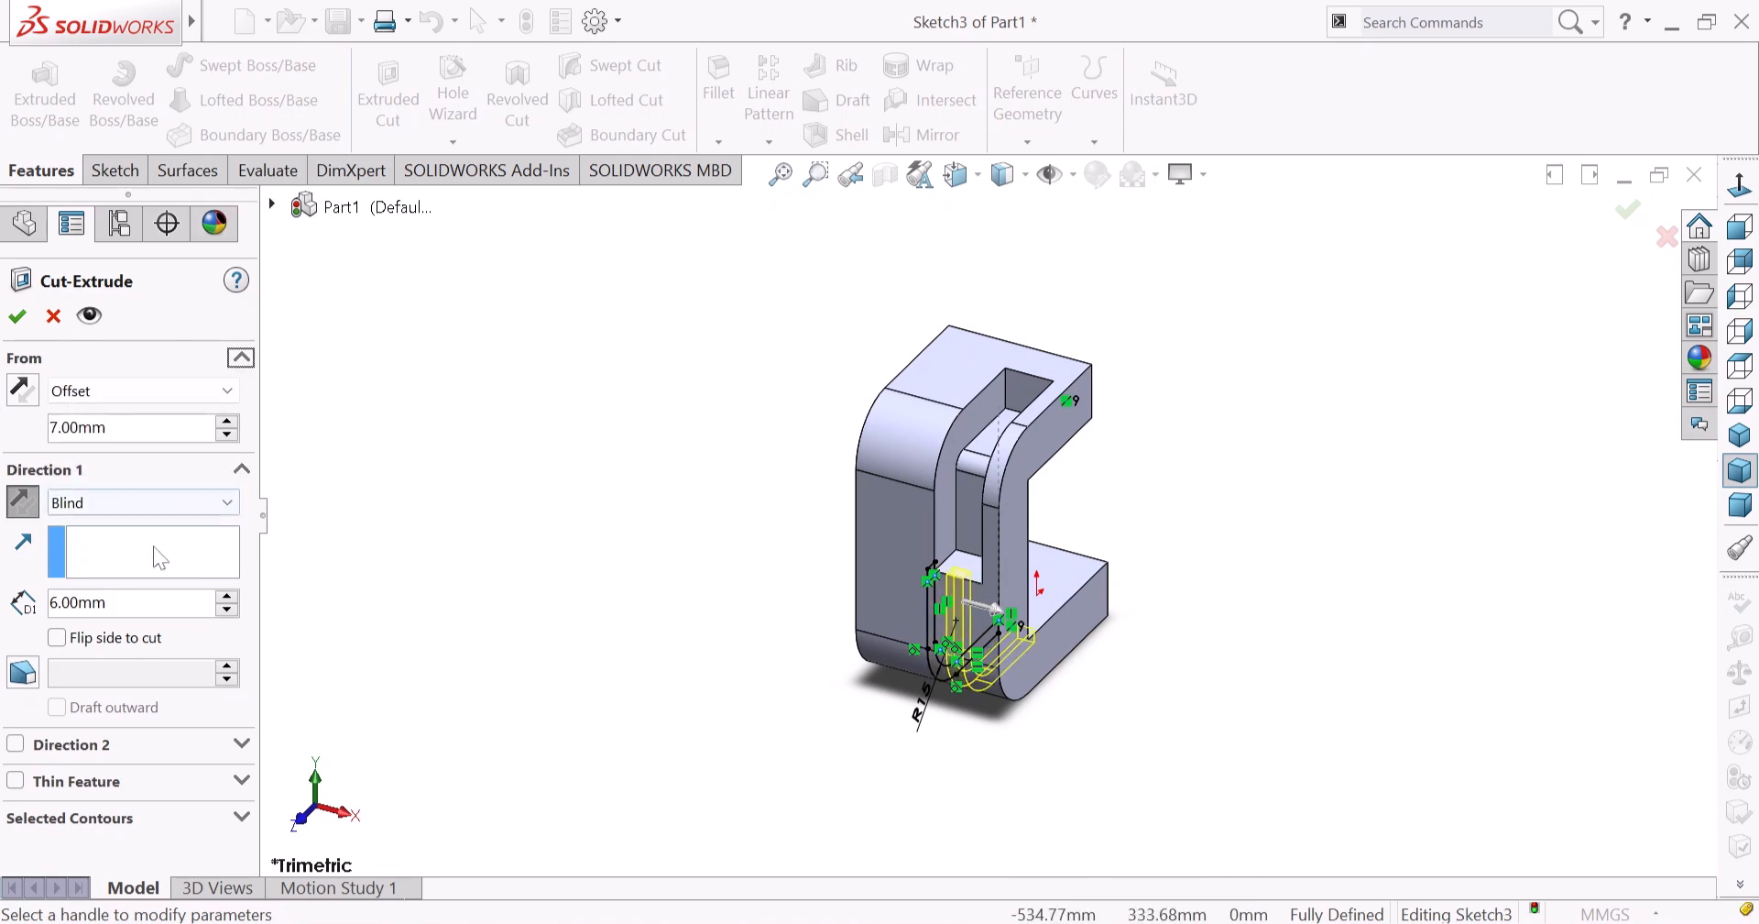
End the lower outline's cut with Offset From Surface, 6 mm from the body's outer C-shaped side face, and complete it.
click(136, 515)
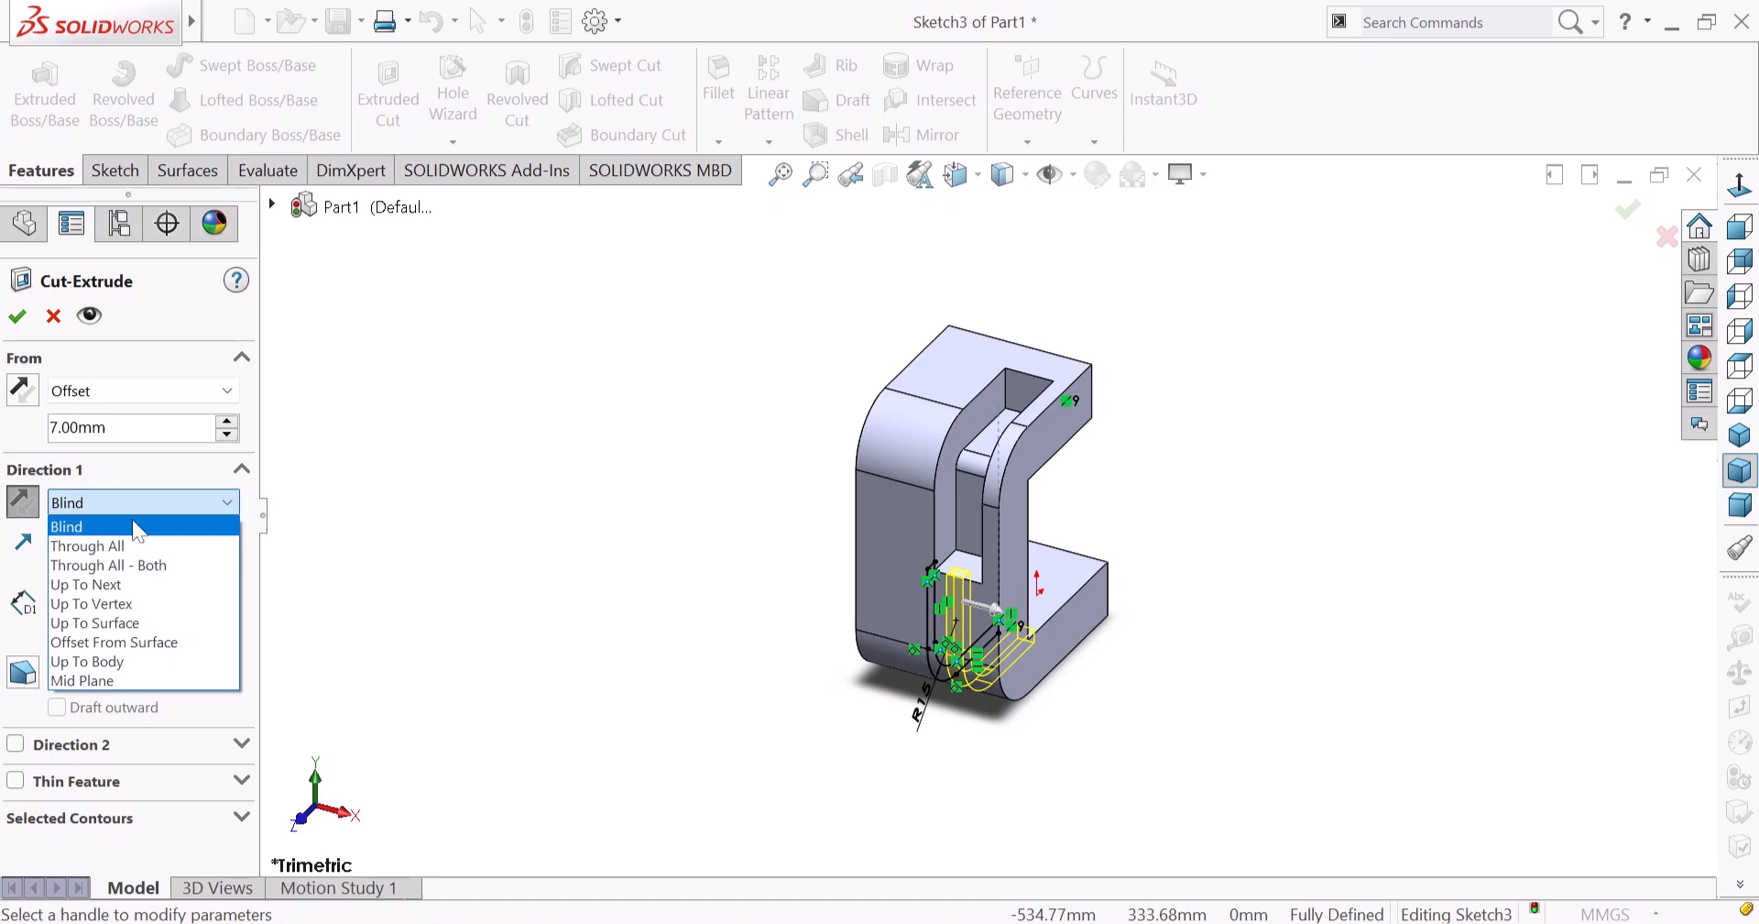
click(117, 642)
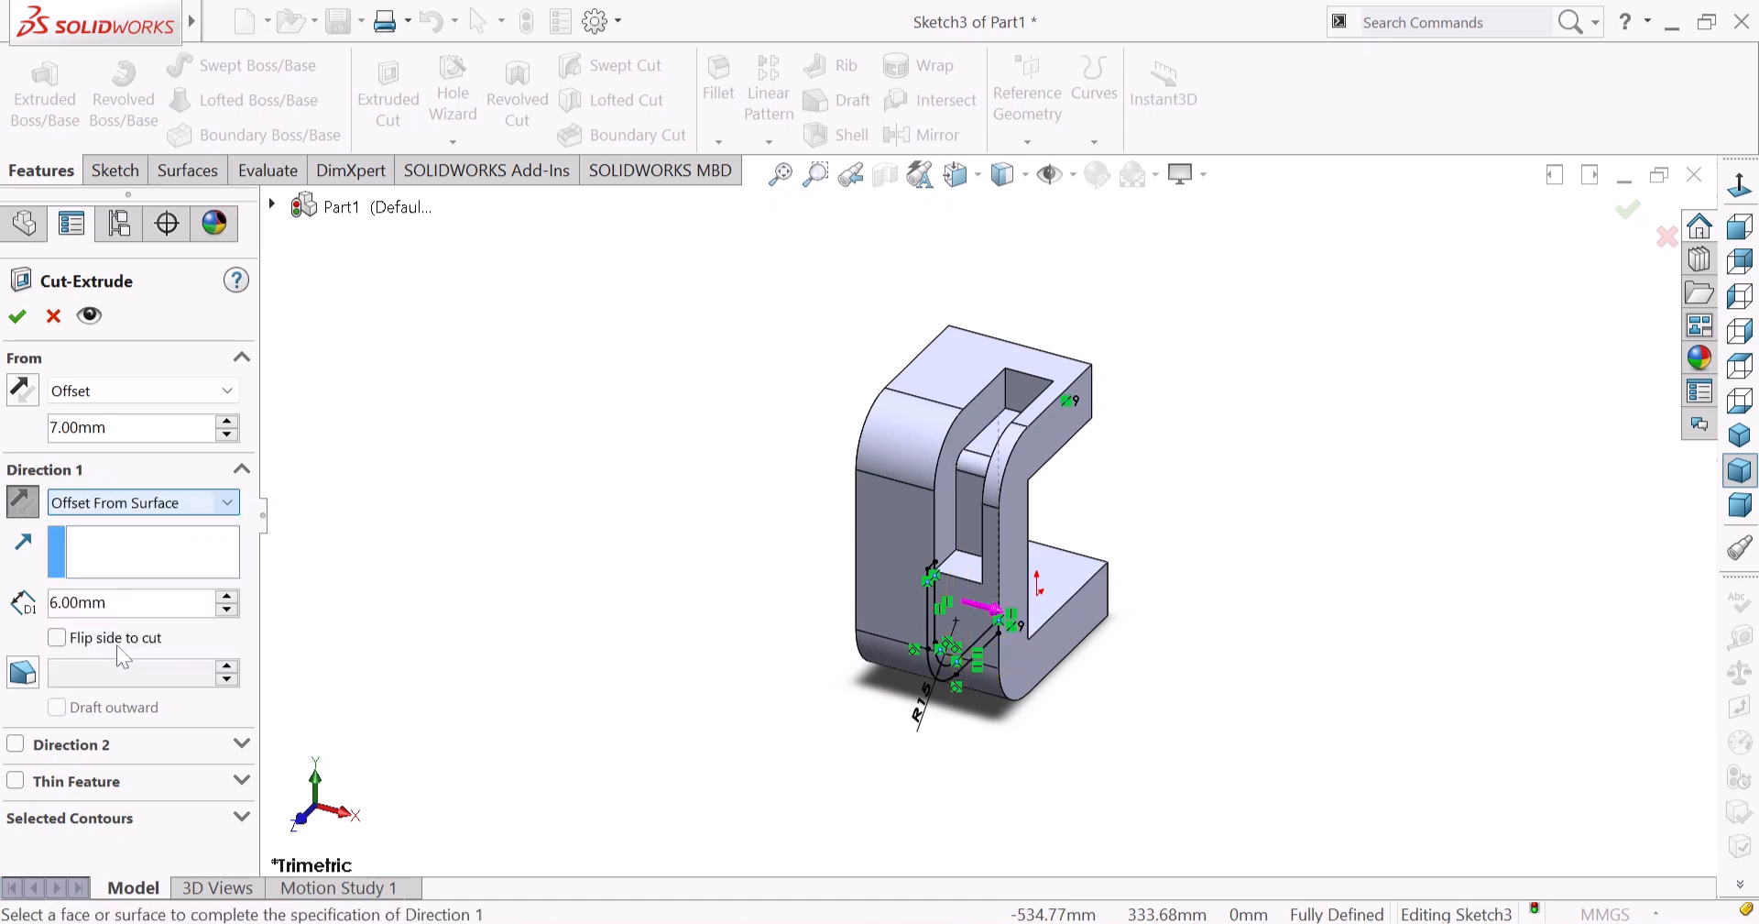
click(1019, 668)
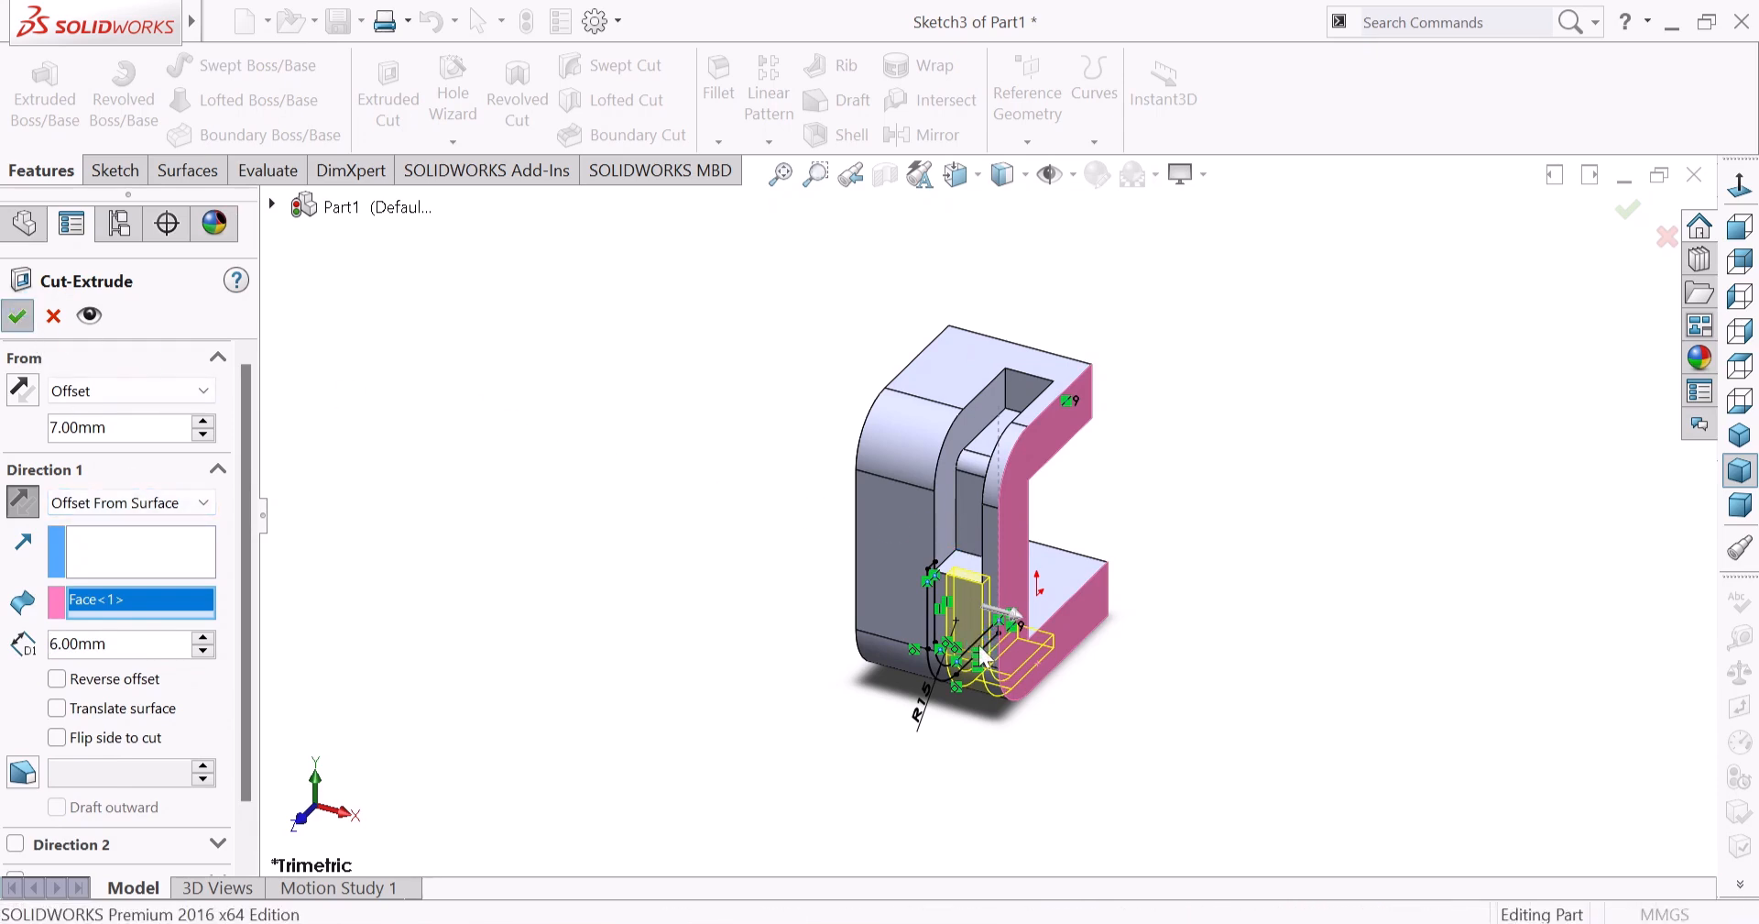
key(Return)
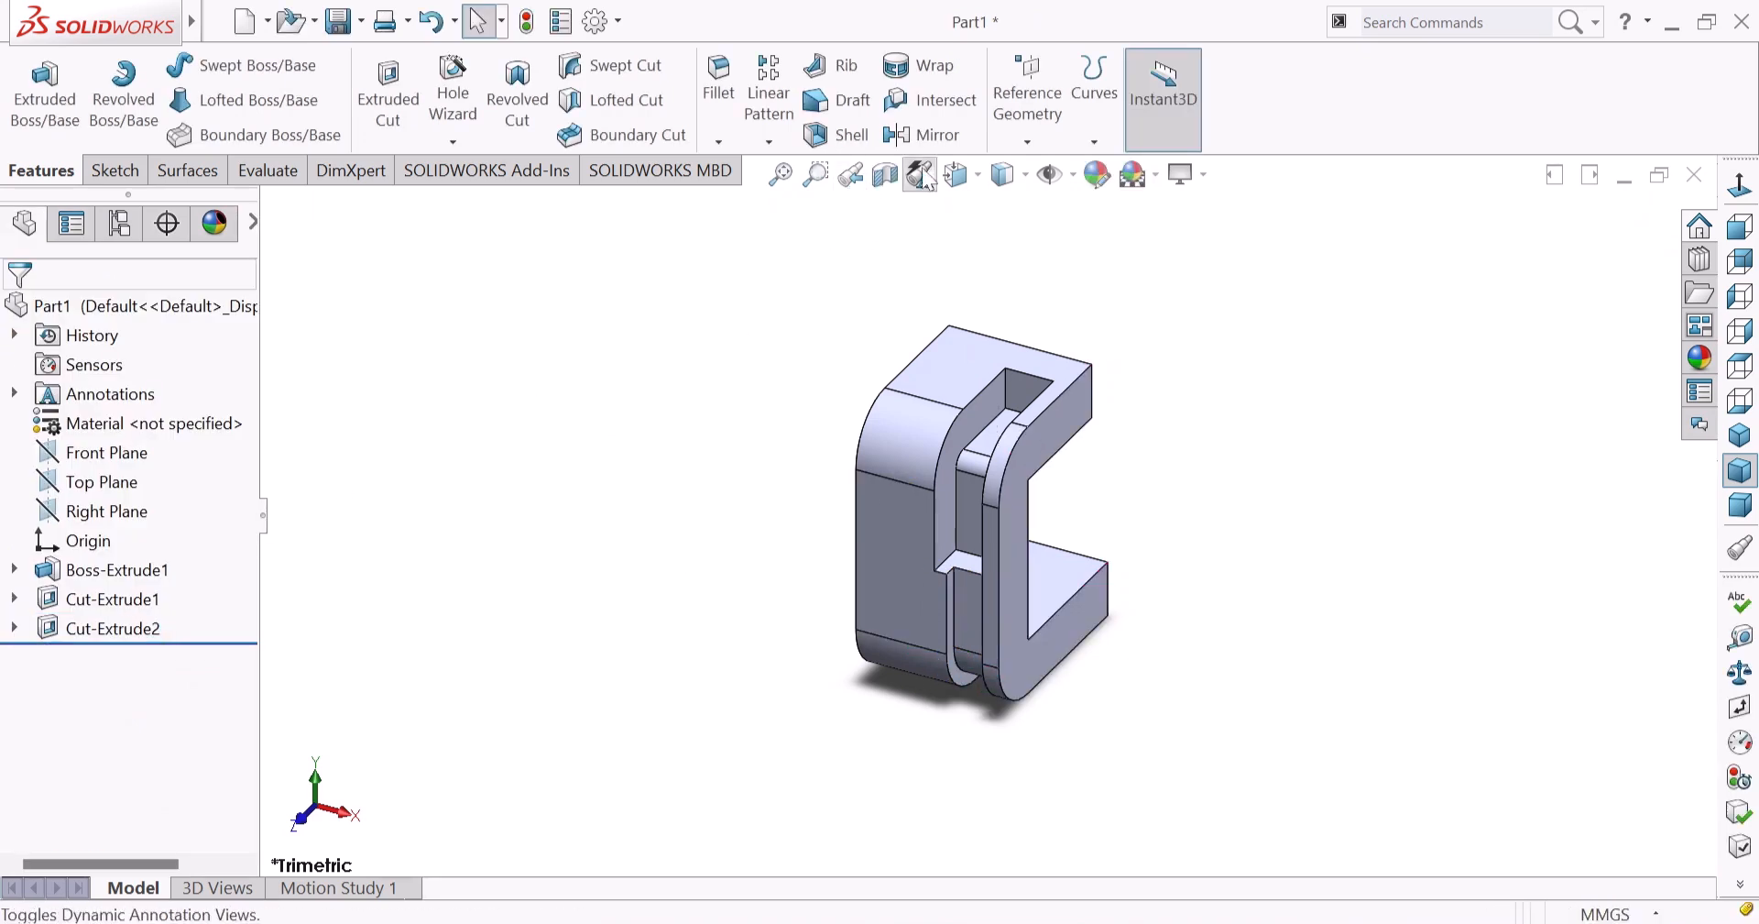
Mirror both pocket cuts, Cut-Extrude1 and Cut-Extrude2, about the Right Plane.
click(921, 134)
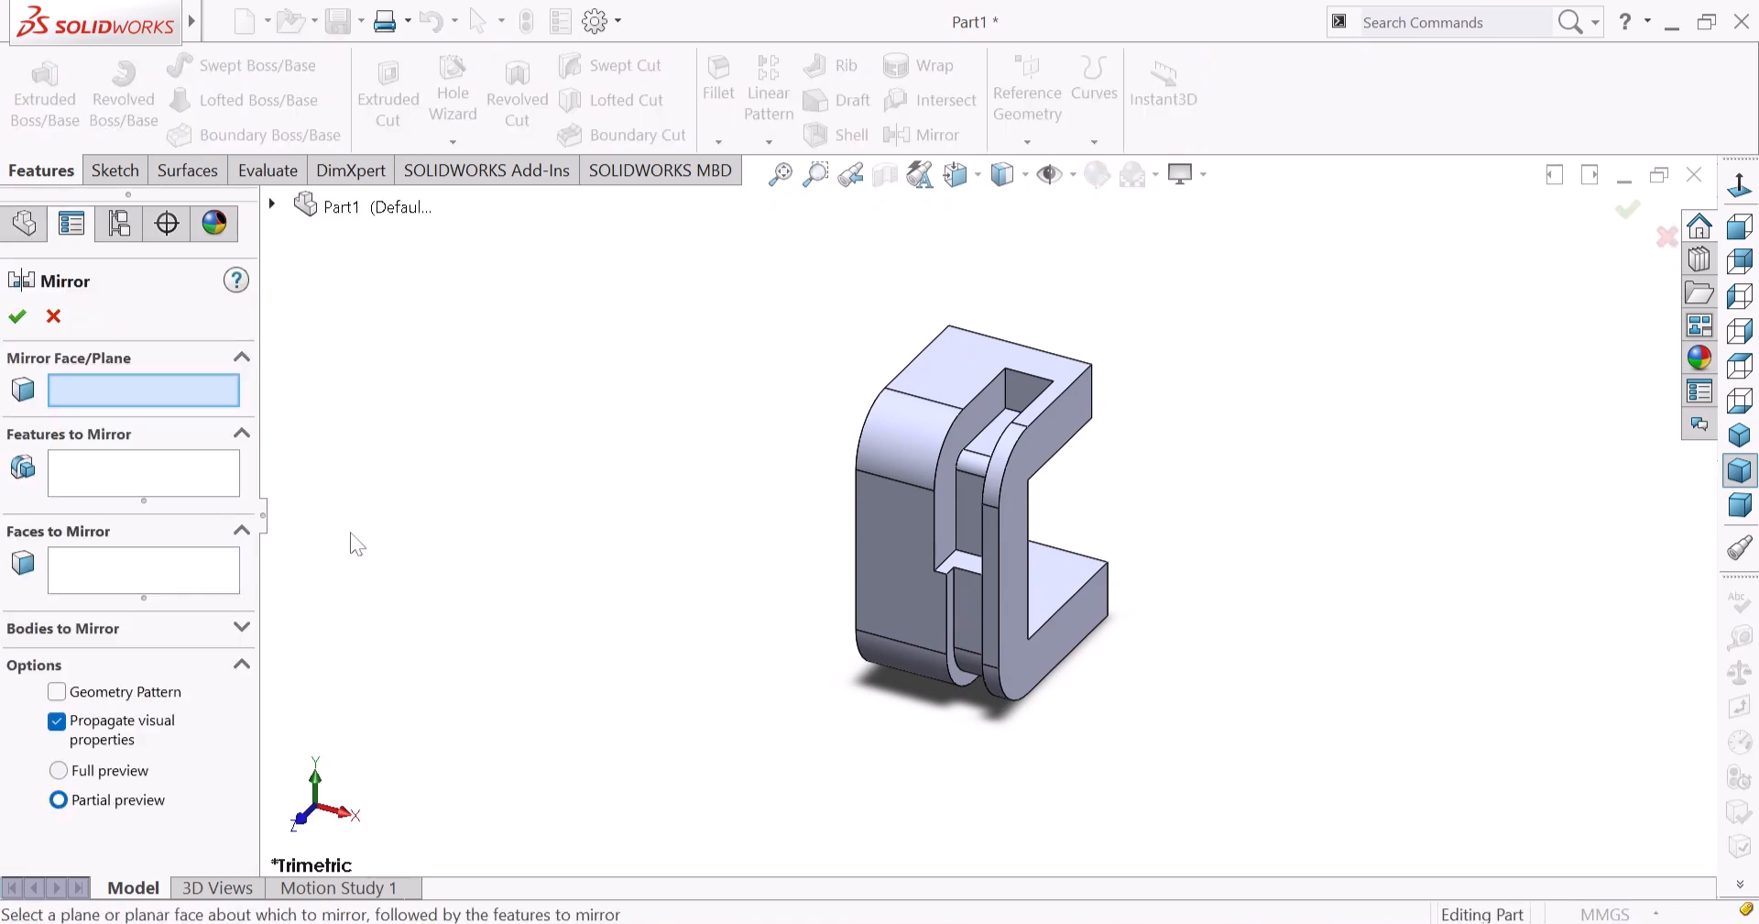
click(273, 204)
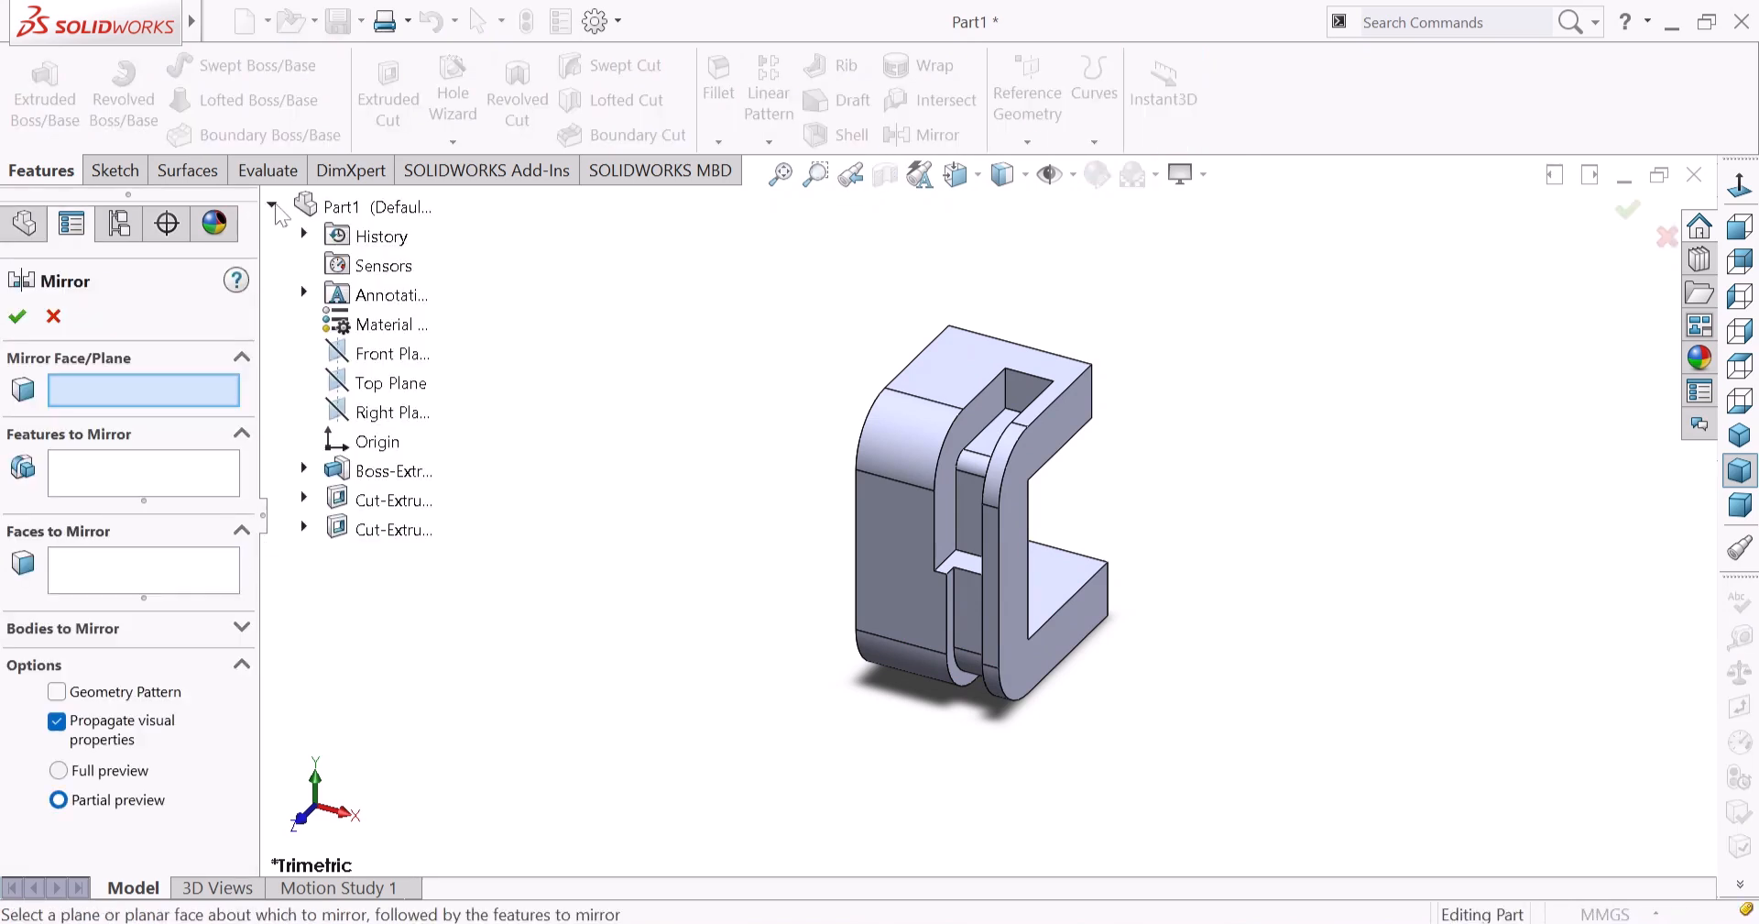
click(390, 412)
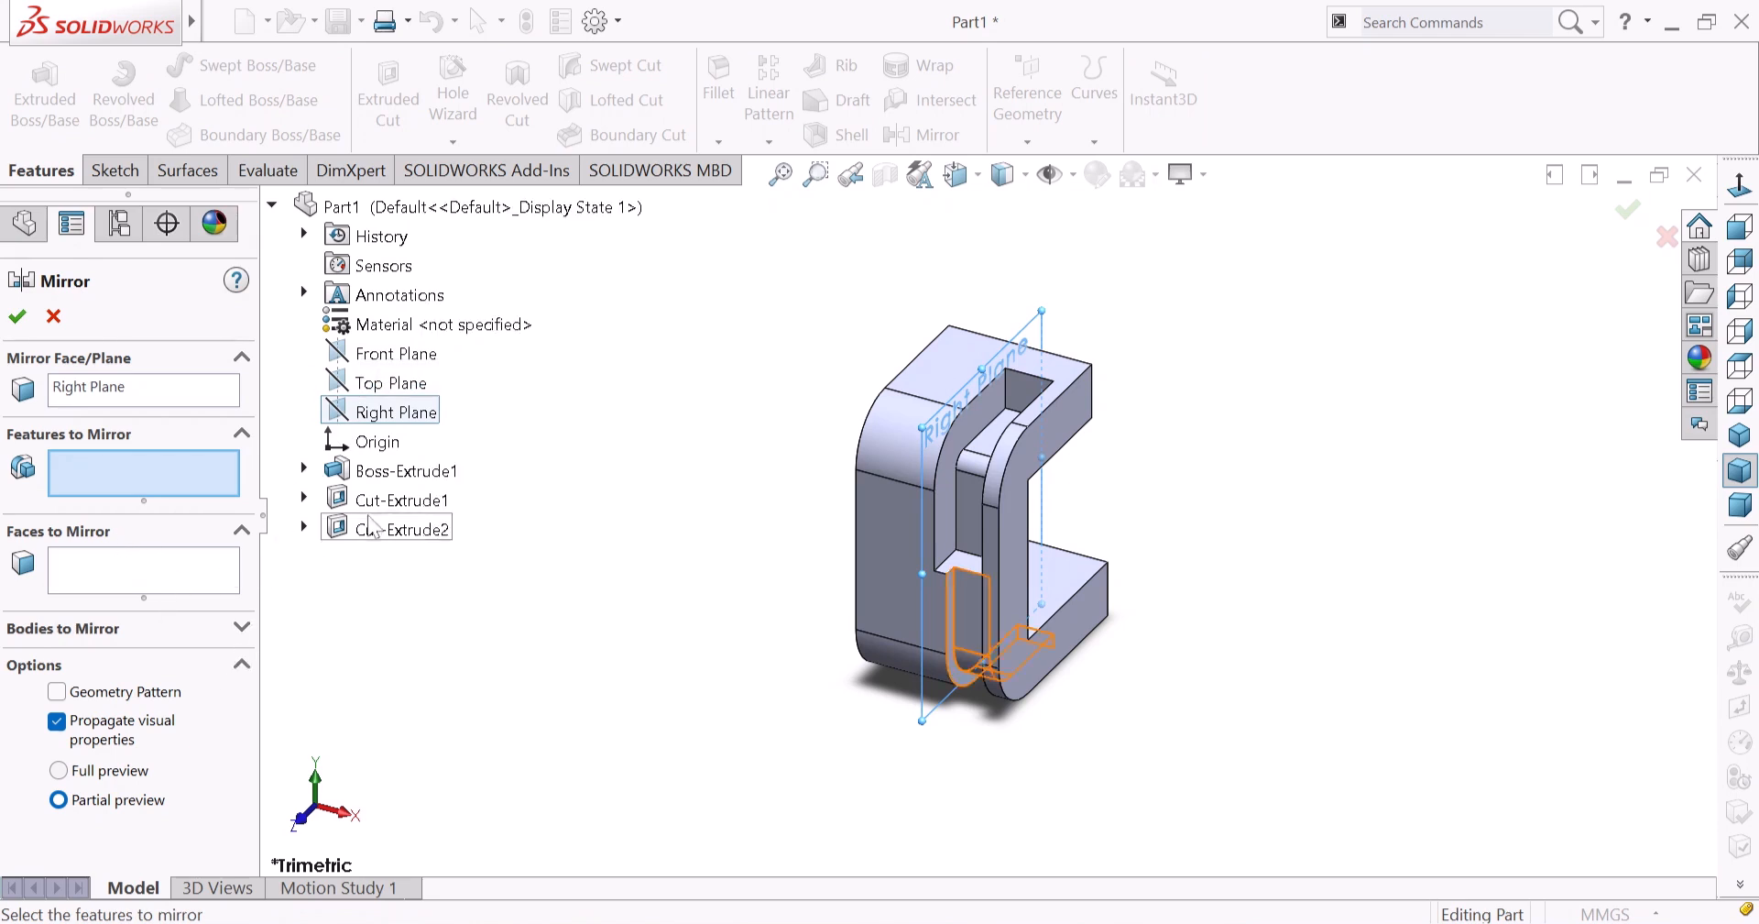
click(403, 499)
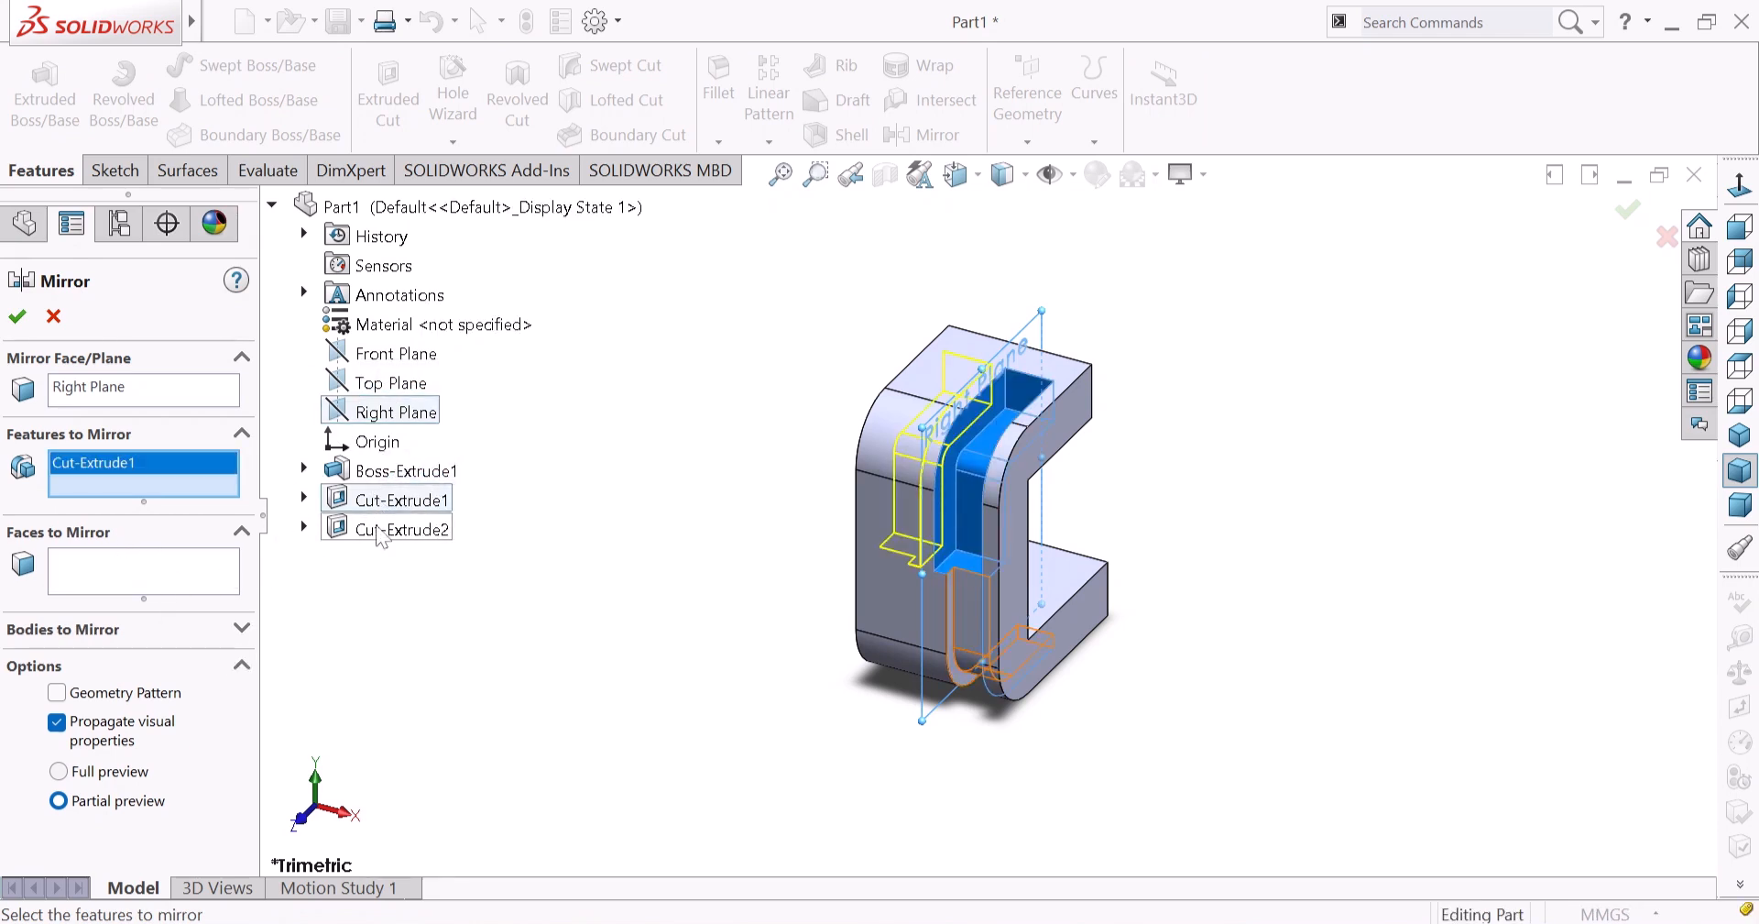
click(380, 531)
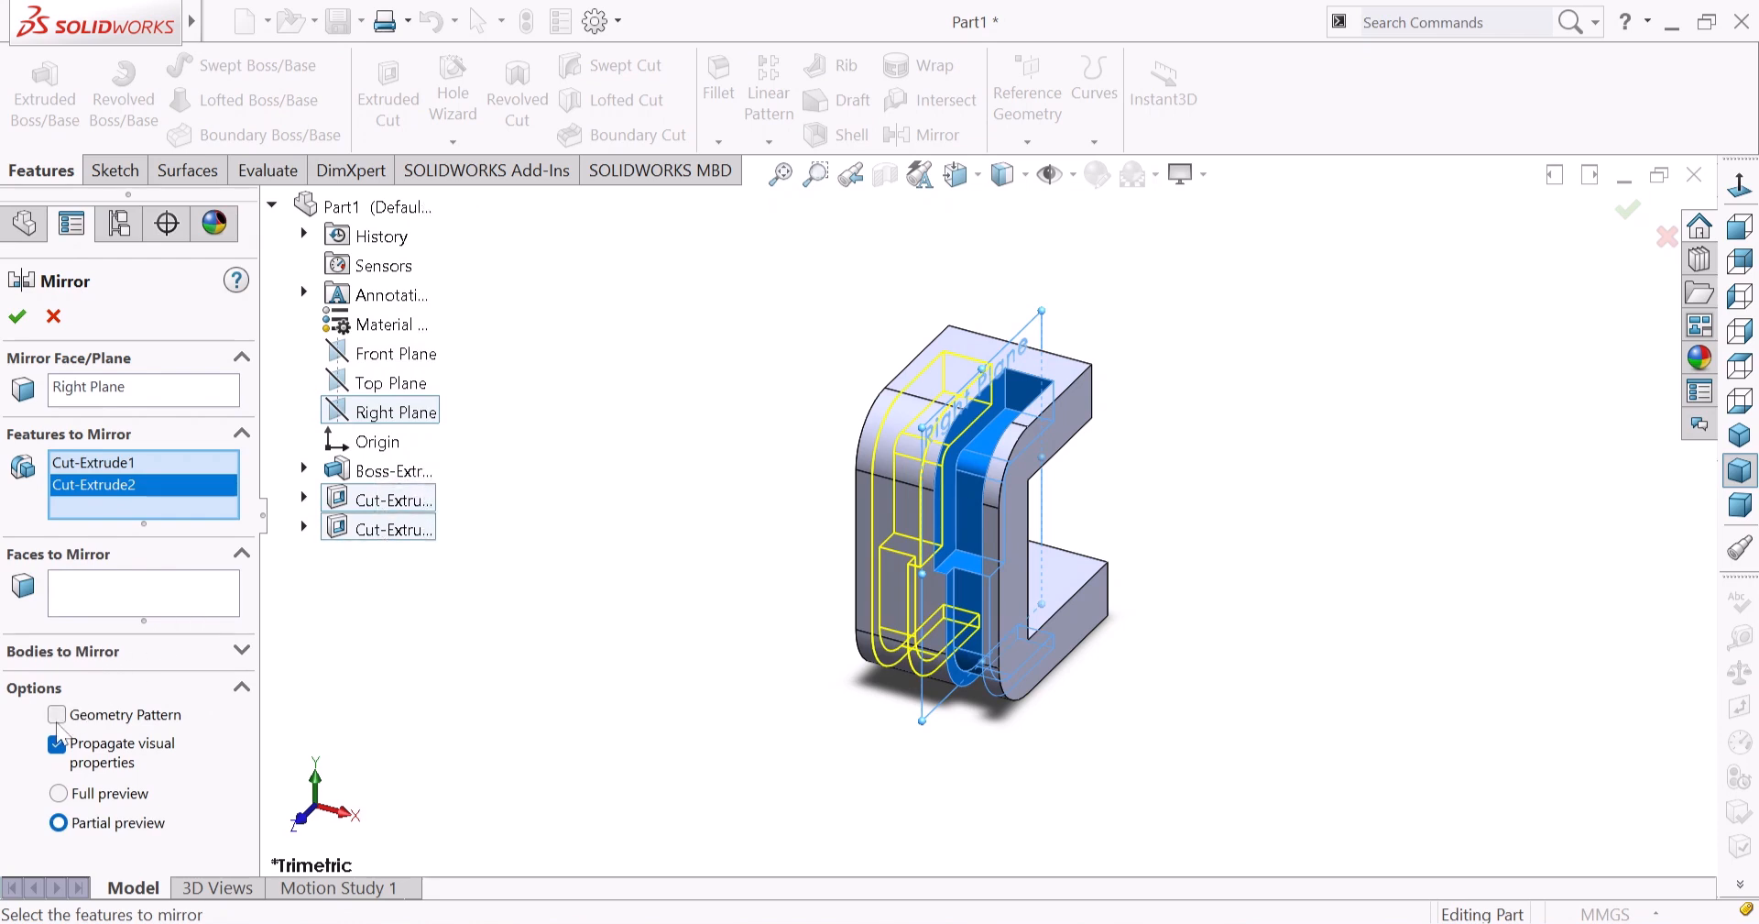
click(18, 319)
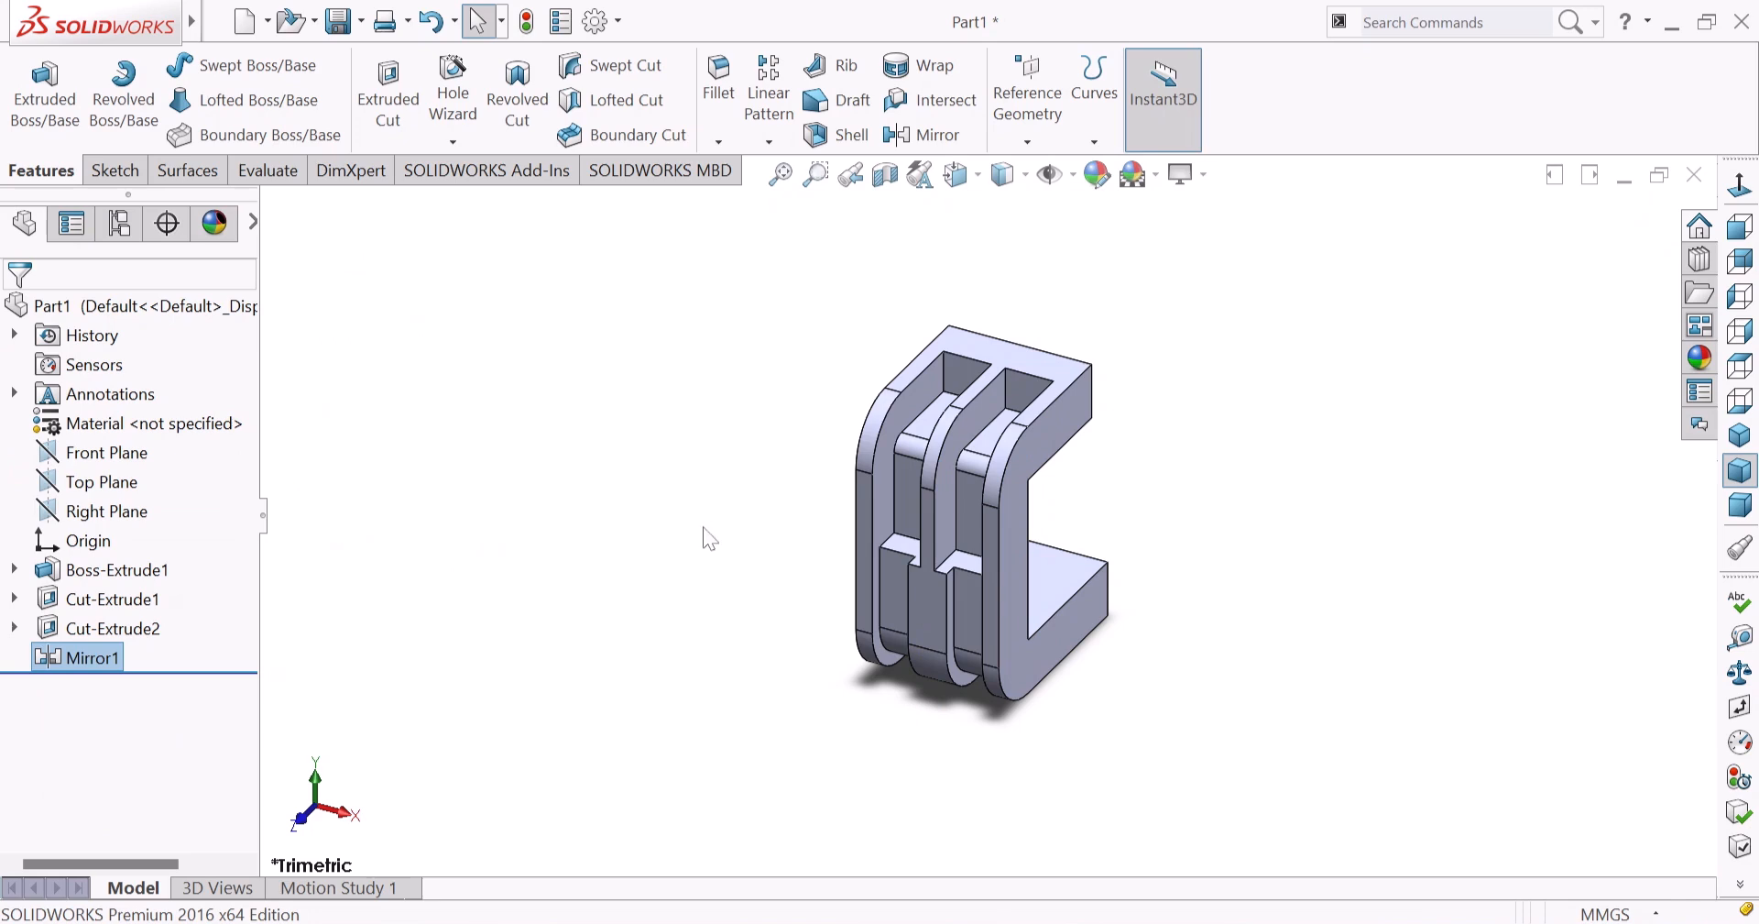
Round the lower arm's free end with a full round fillet, using its end face as centre and the two C-shaped side faces as sides.
scroll(1159, 435, down, 1)
click(1166, 624)
middle_drag(1157, 623, 1003, 672)
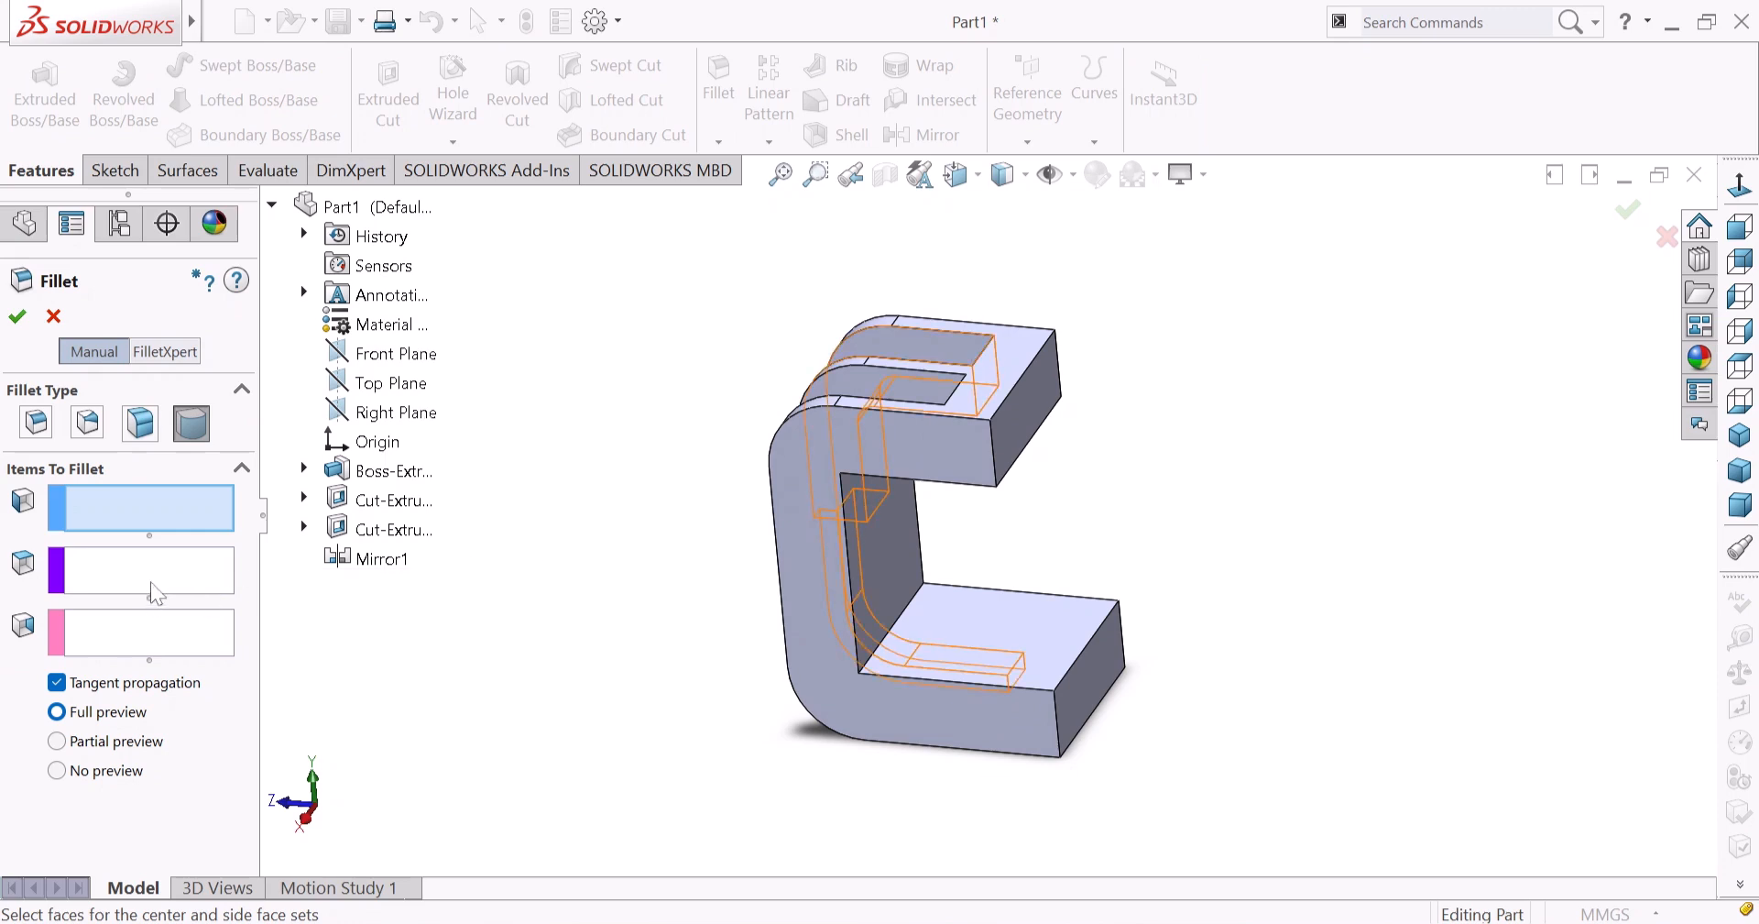
click(1009, 718)
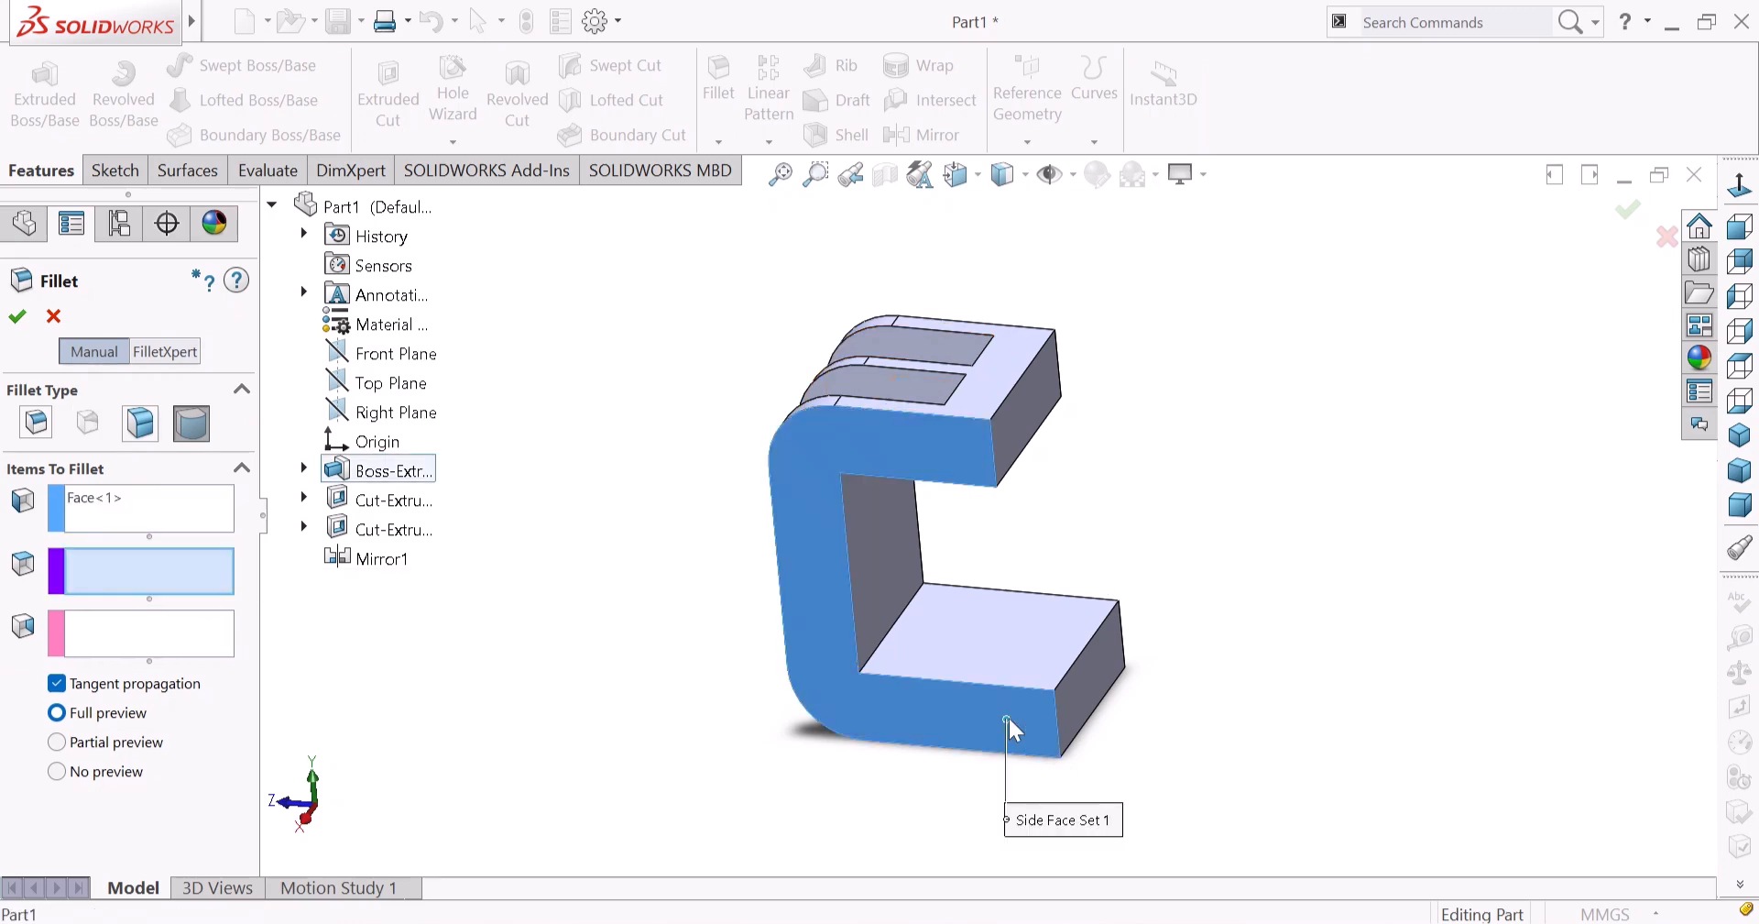
click(1079, 700)
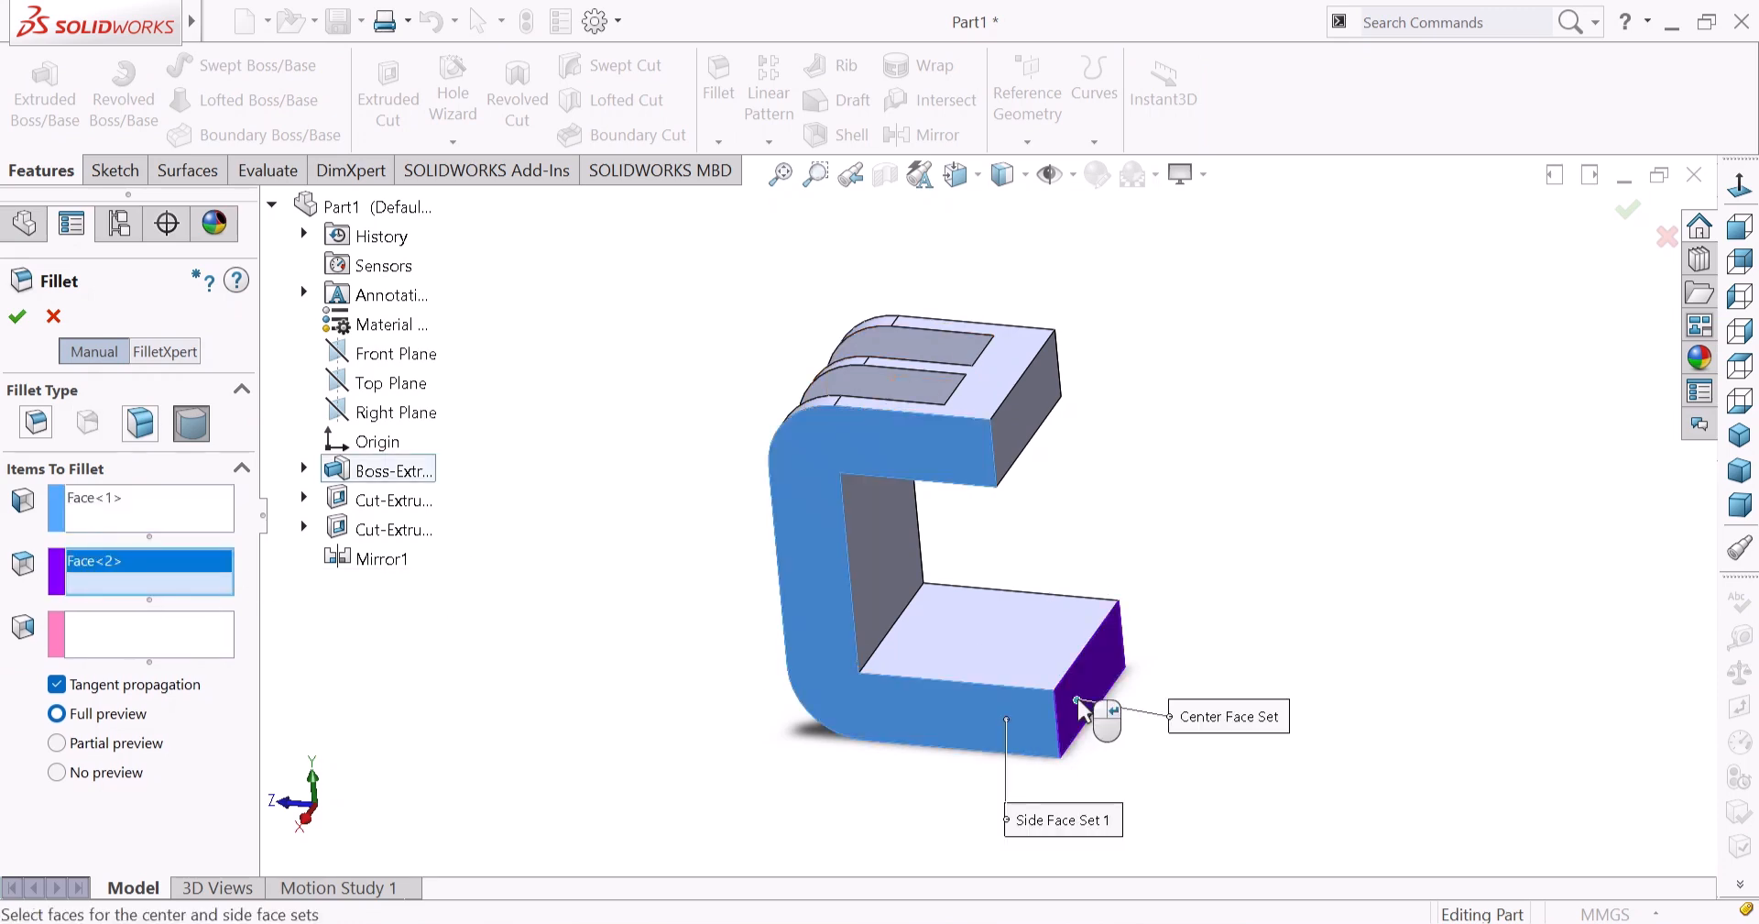
middle_drag(1188, 634, 1014, 699)
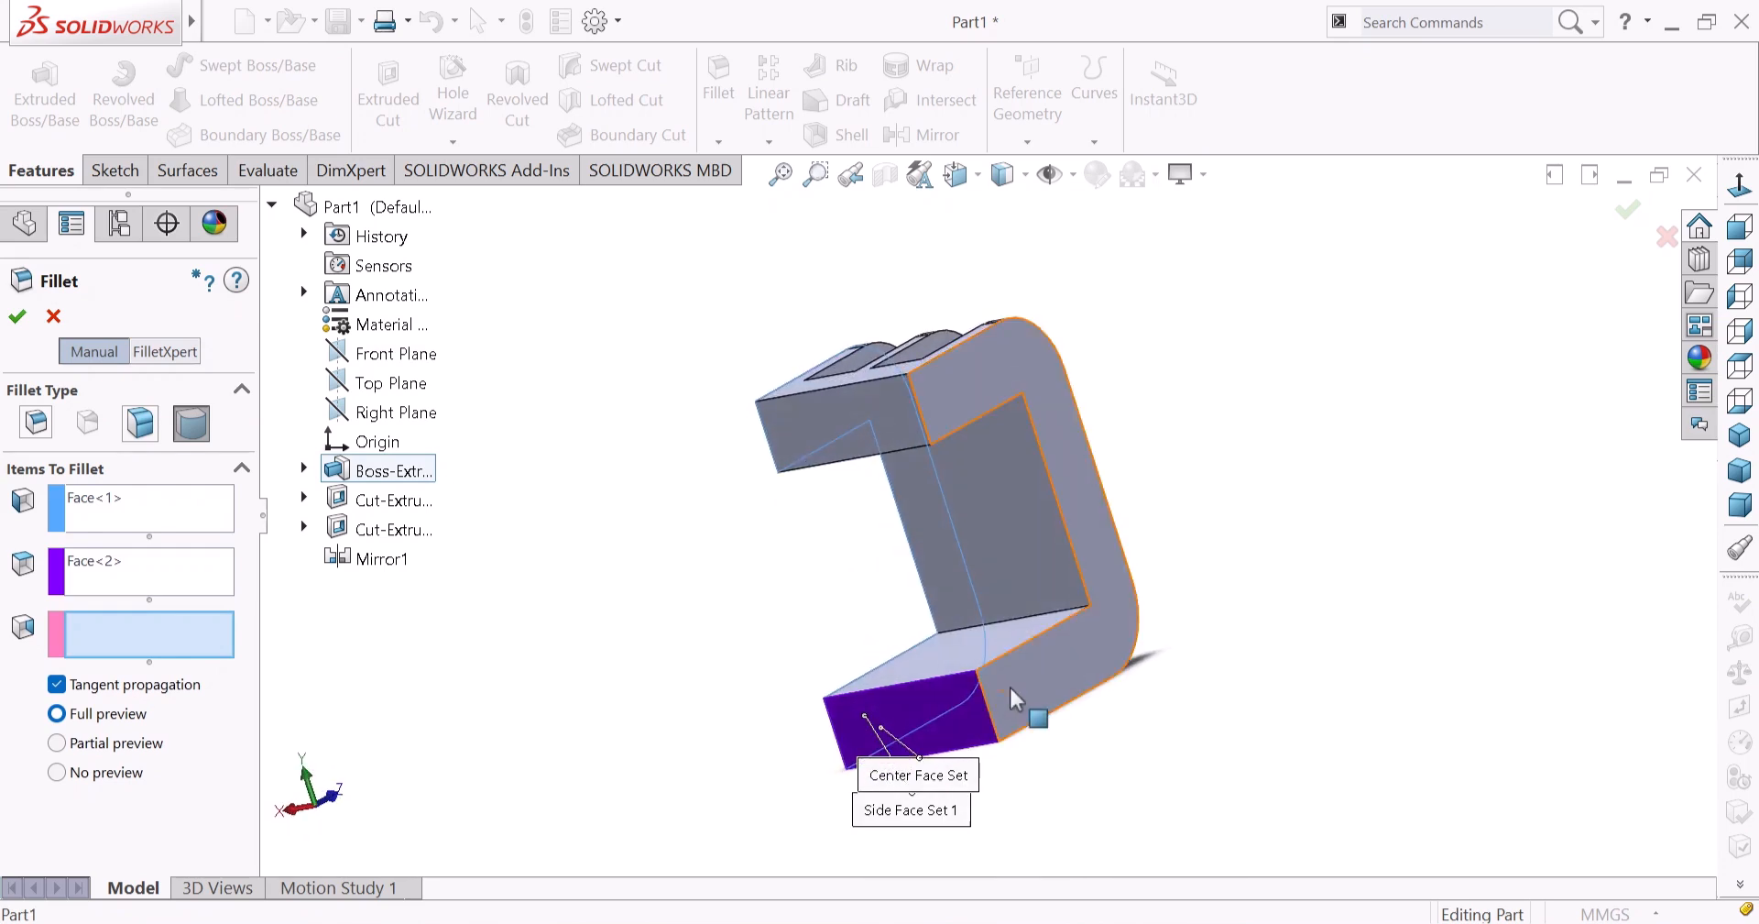
click(1017, 688)
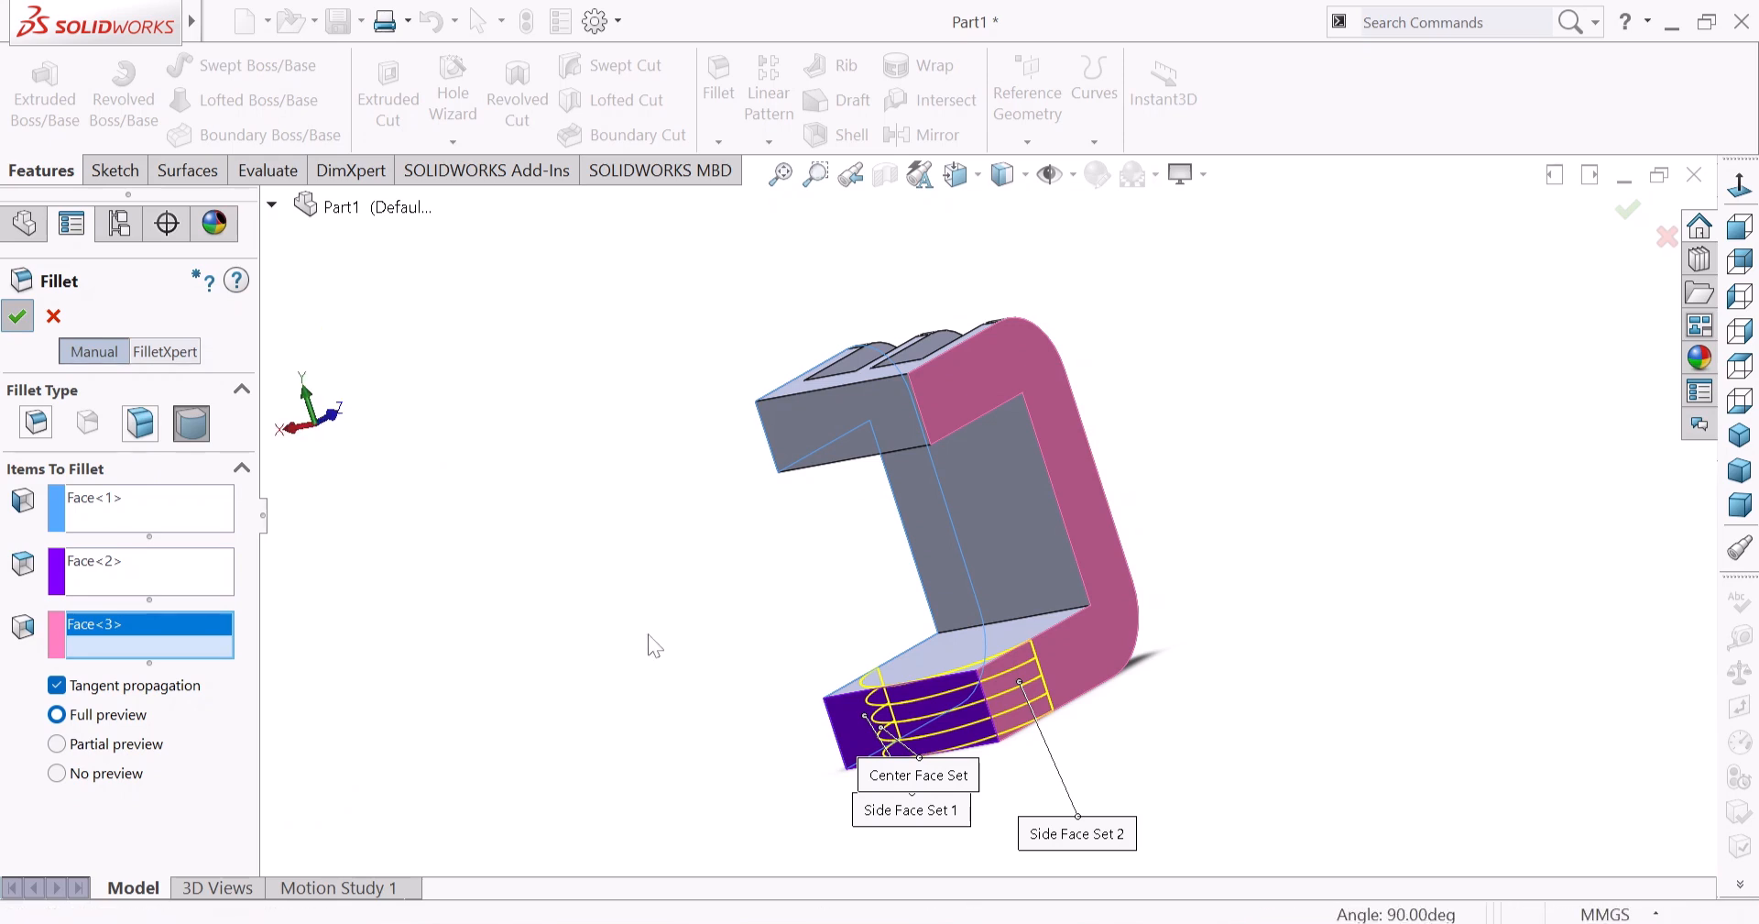
key(Return)
key(XF86AudioLowerVolume)
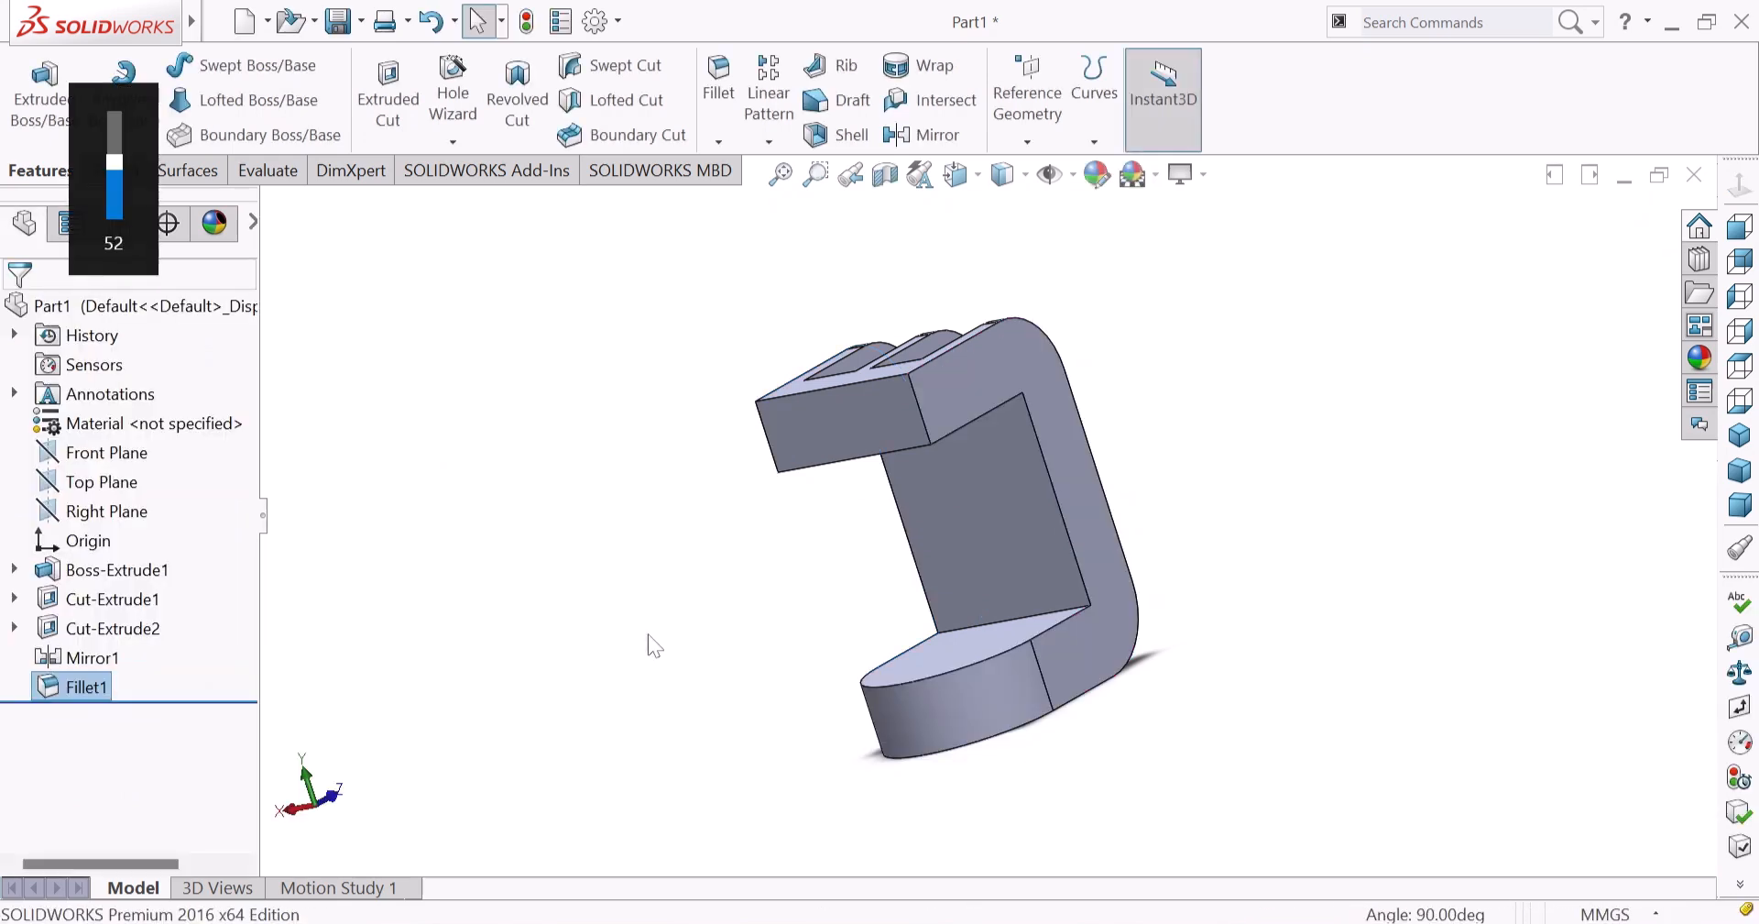
Sketch a 26 mm radius circle on the lower arm's underside, centred on the rounded end's arc centre and passing through the origin.
middle_drag(731, 657, 1005, 398)
middle_drag(995, 495, 1015, 579)
middle_drag(999, 761, 1003, 644)
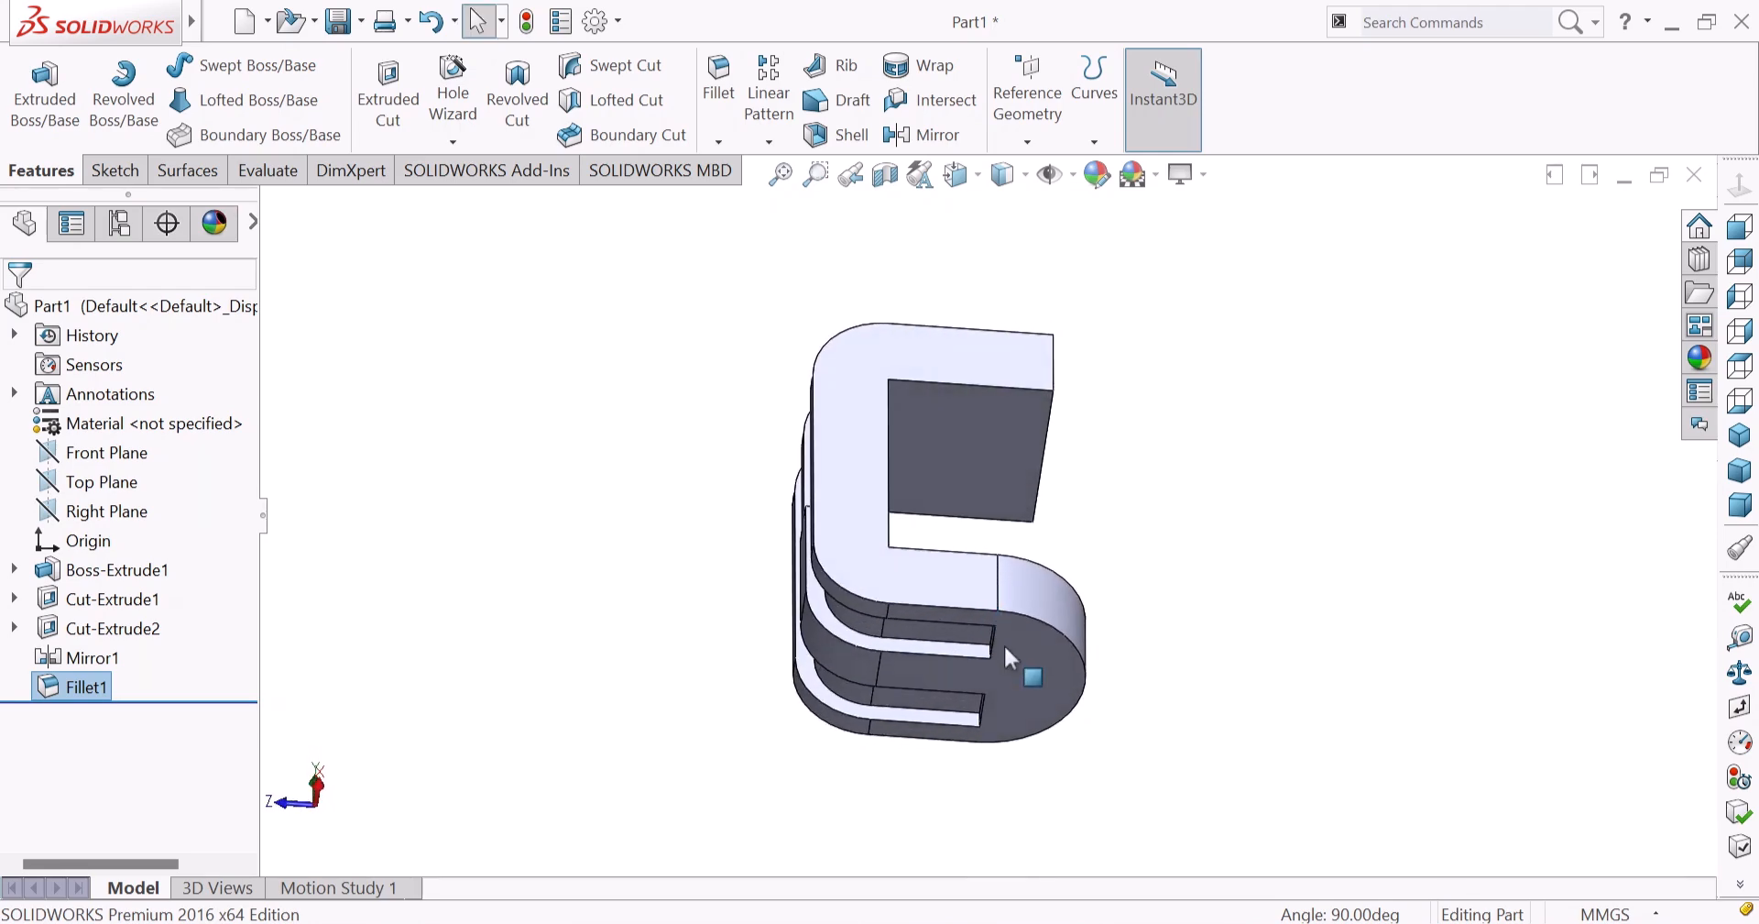
click(1006, 657)
click(1097, 565)
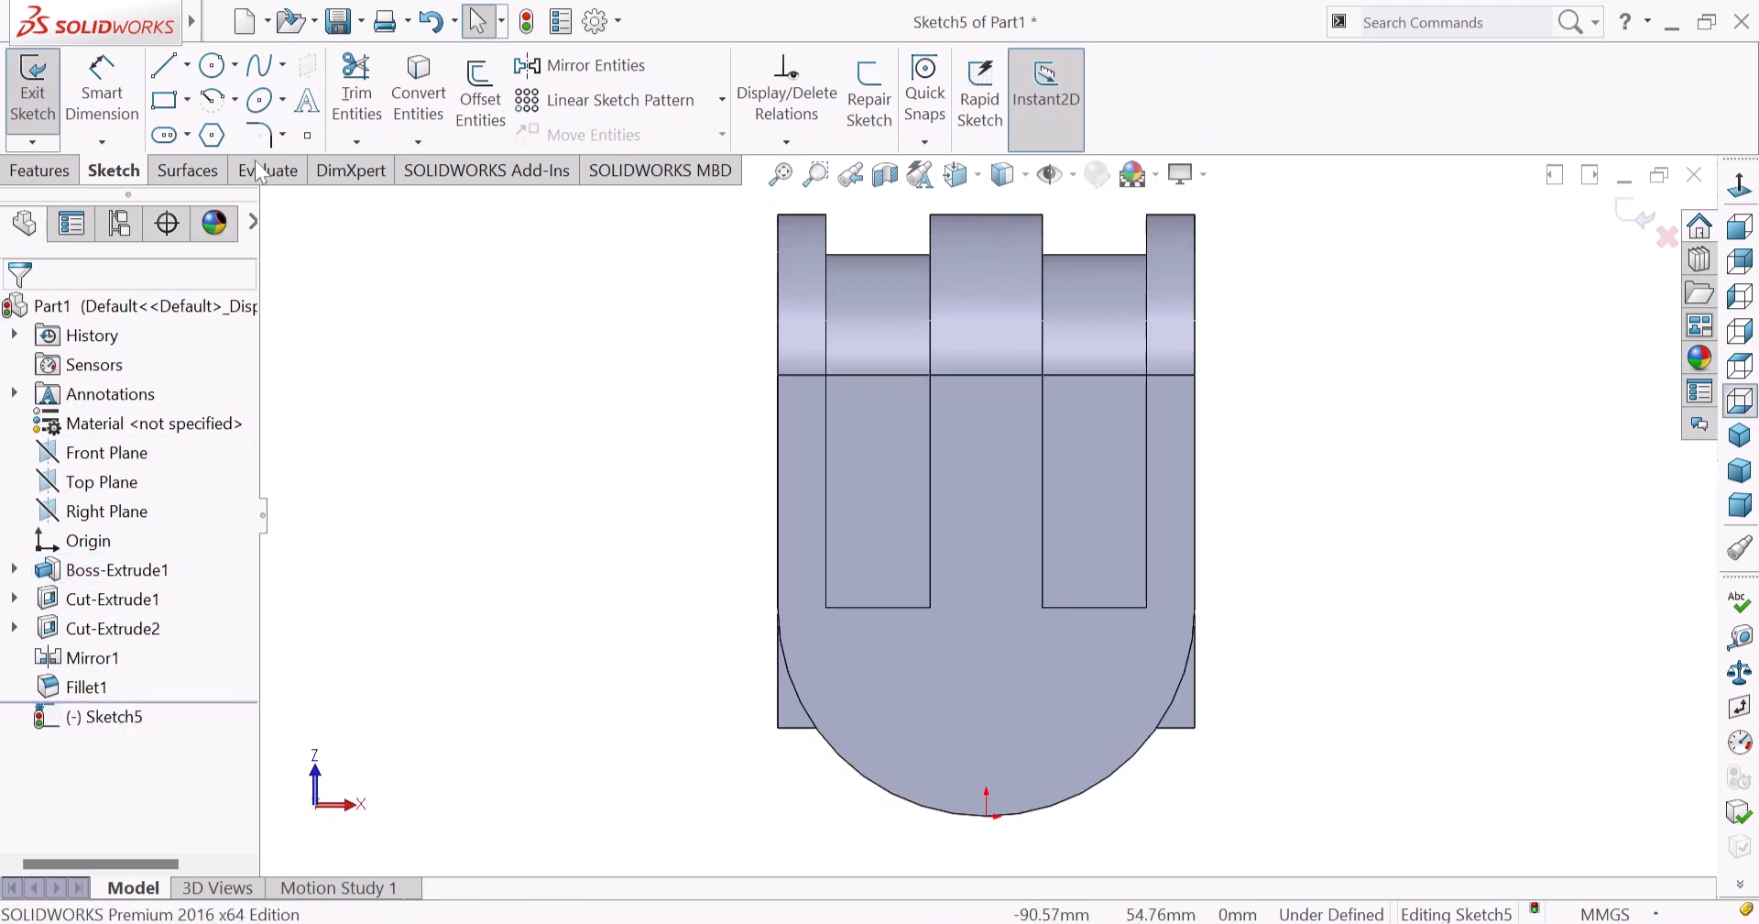
click(213, 68)
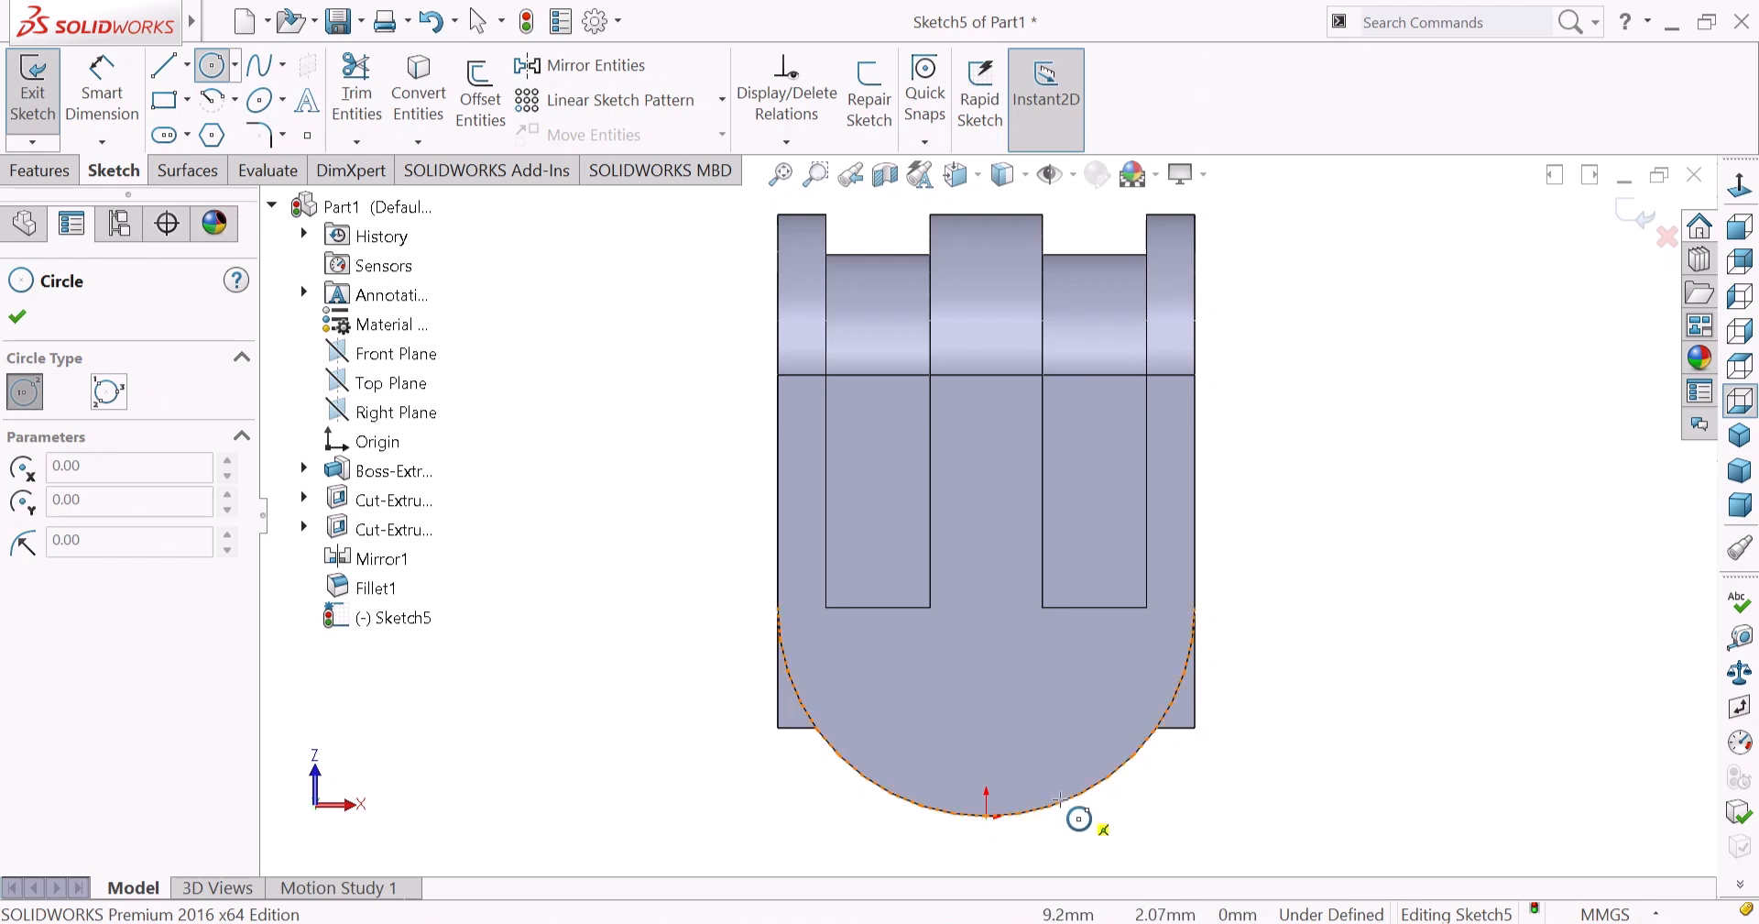
click(986, 607)
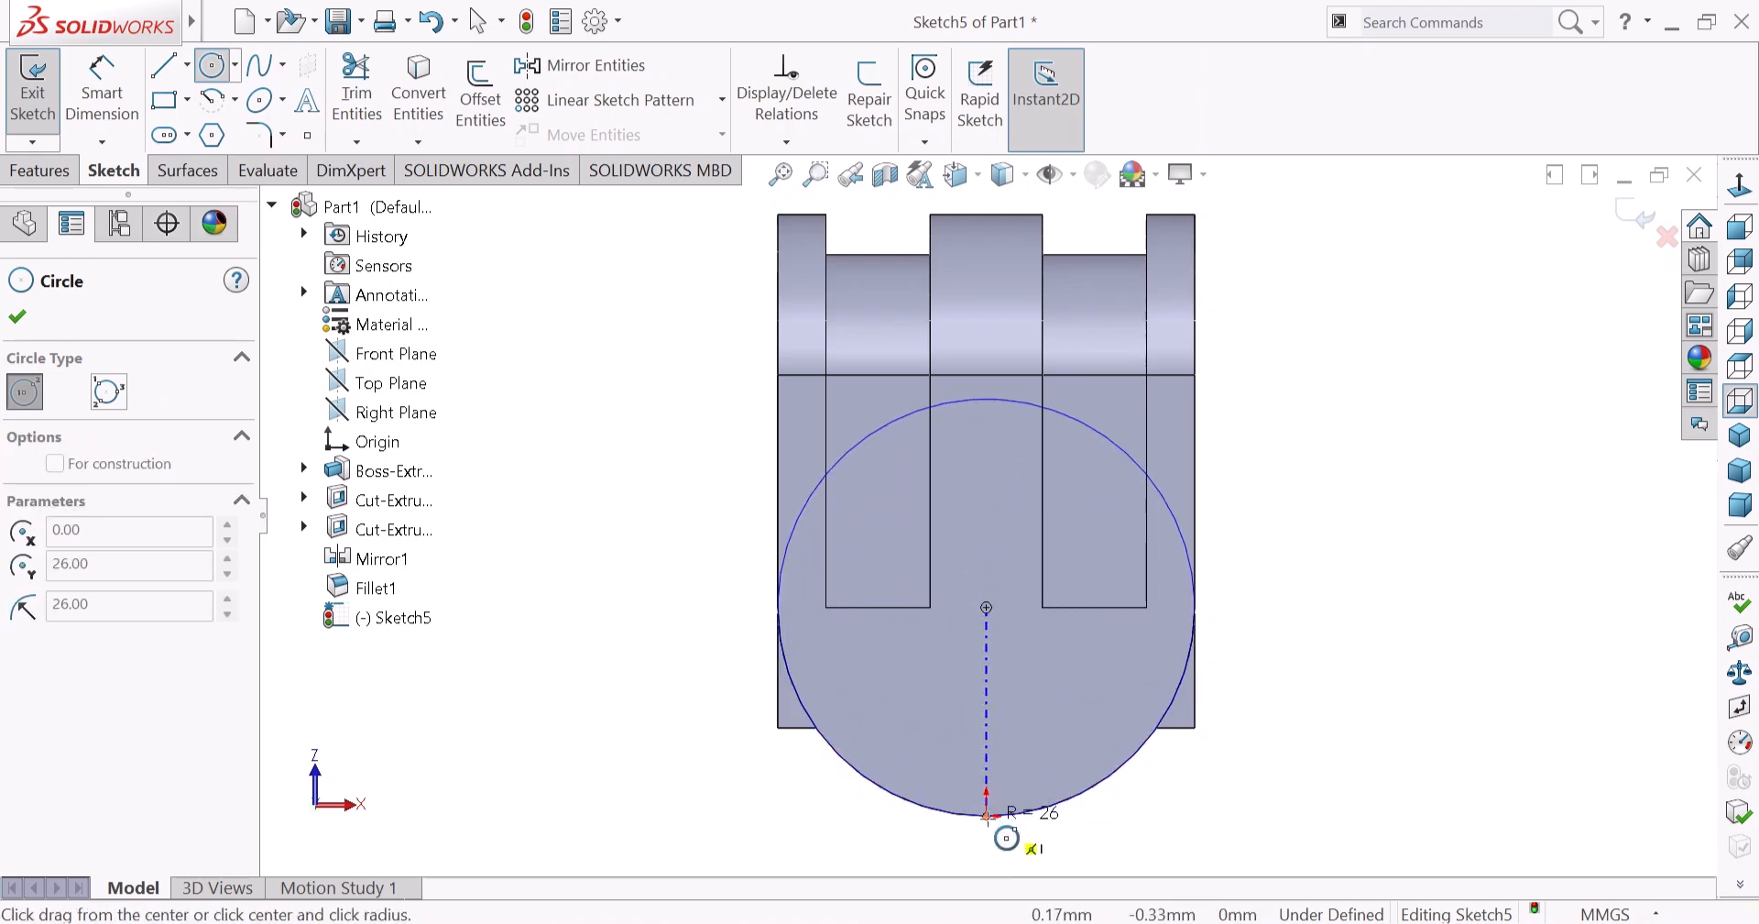
click(987, 814)
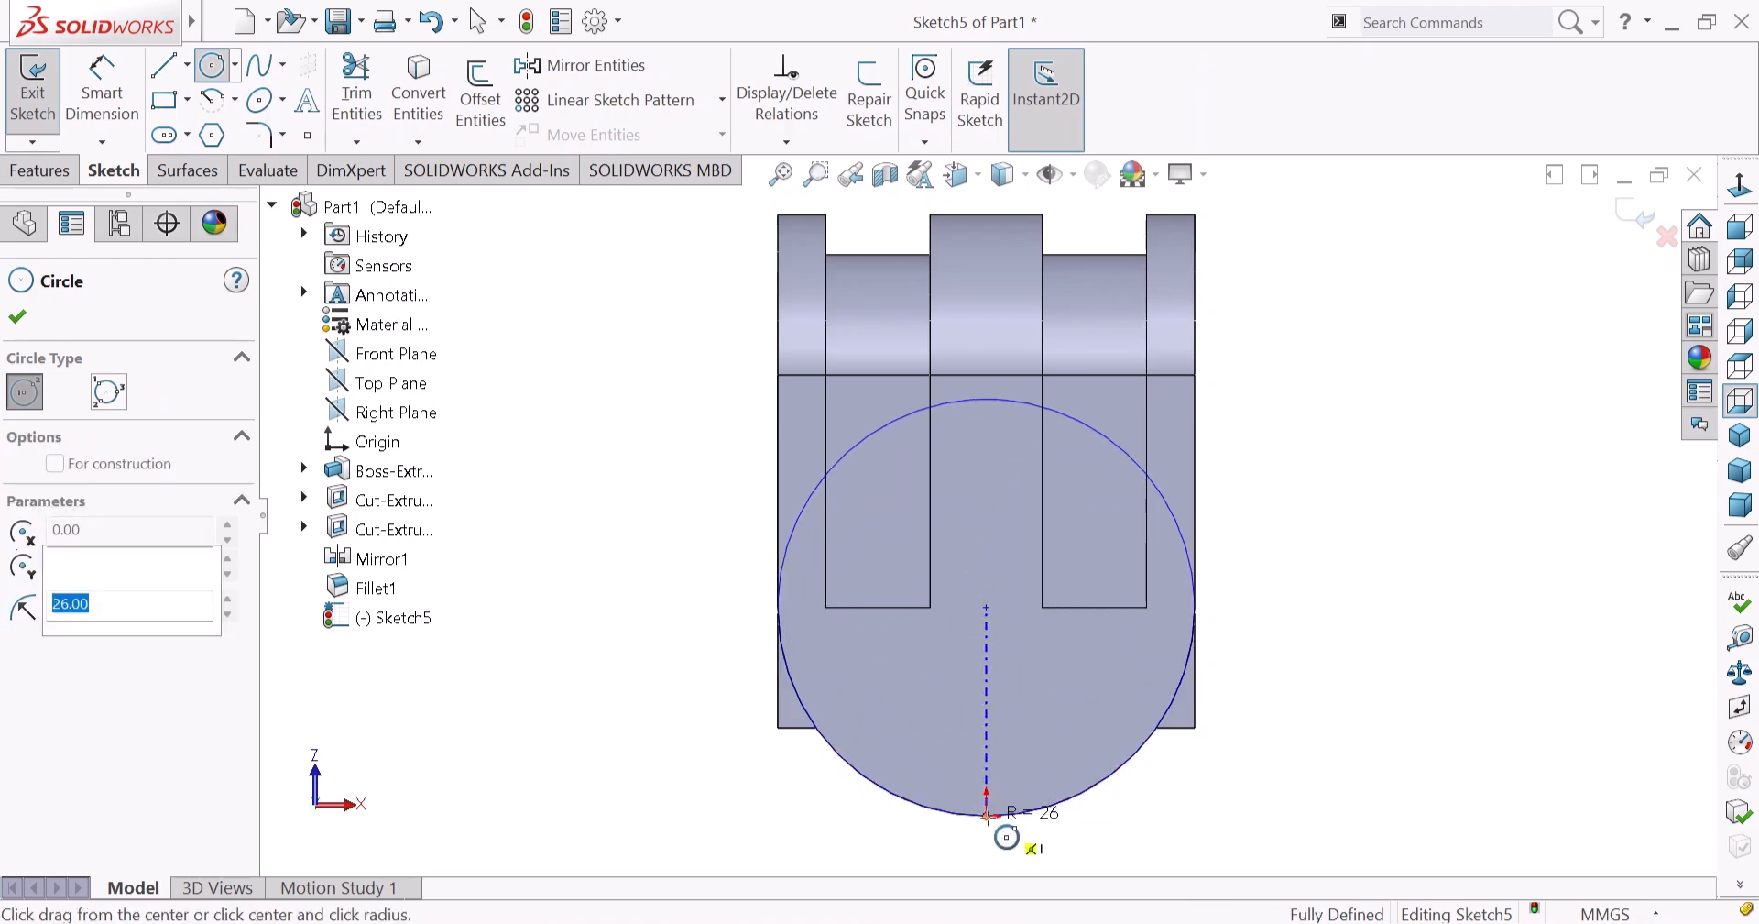
right_click(638, 669)
click(683, 672)
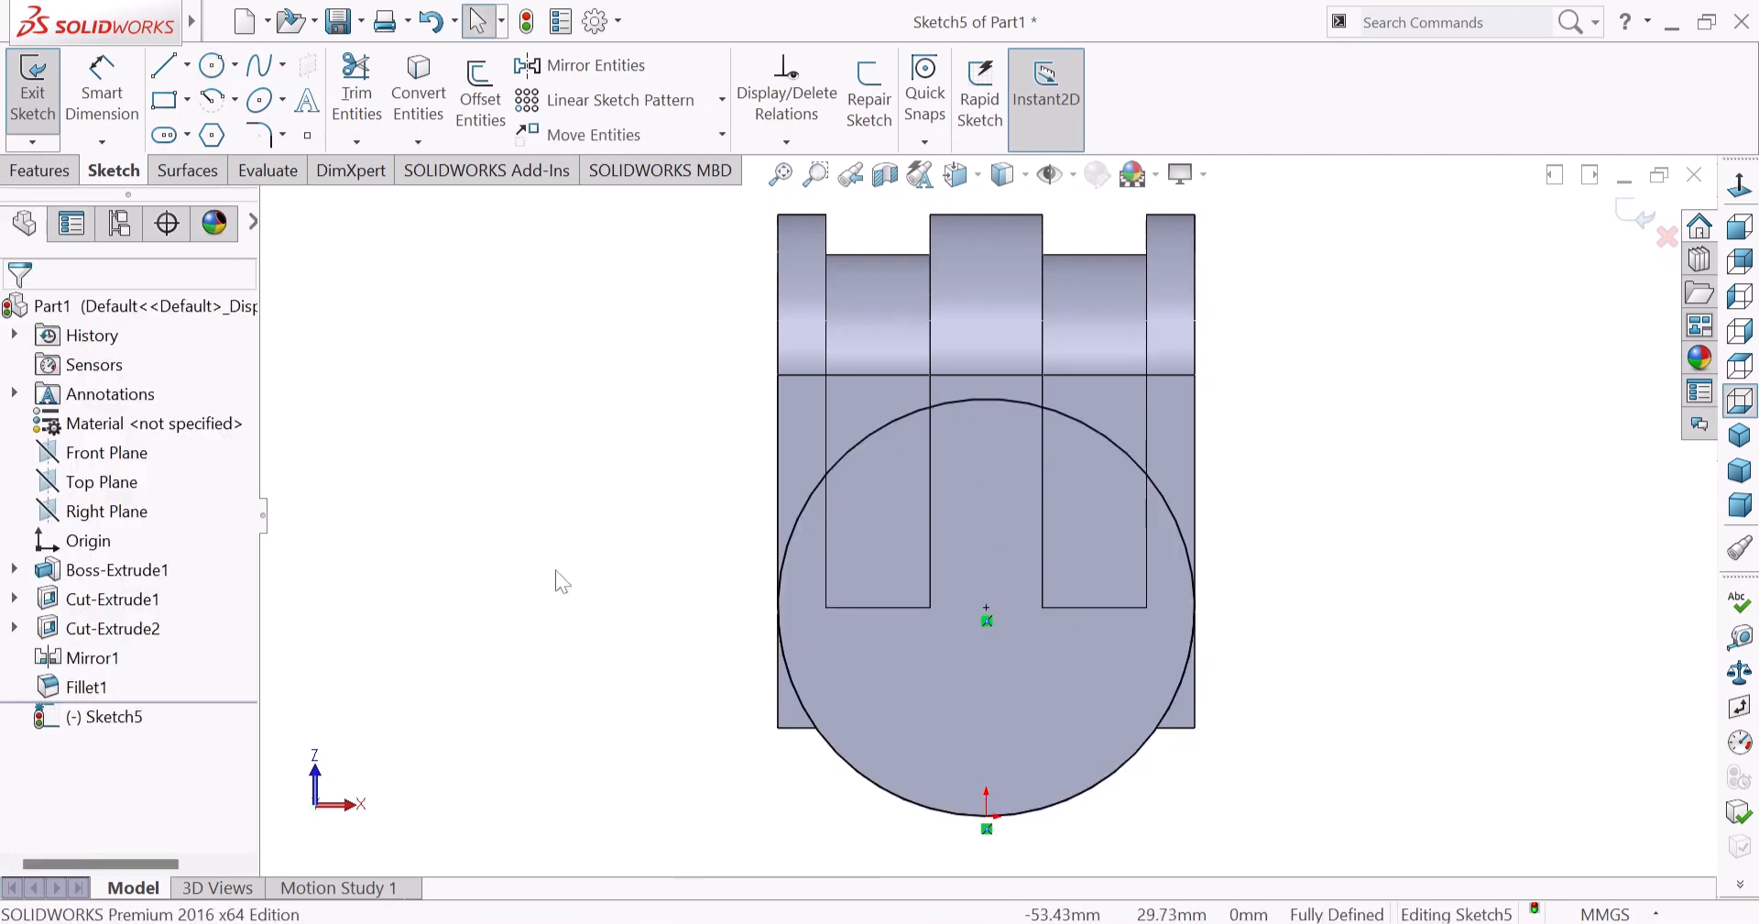
Extrude the underside circle as a boss into the body in the reversed direction with the Up To Next end condition.
click(44, 170)
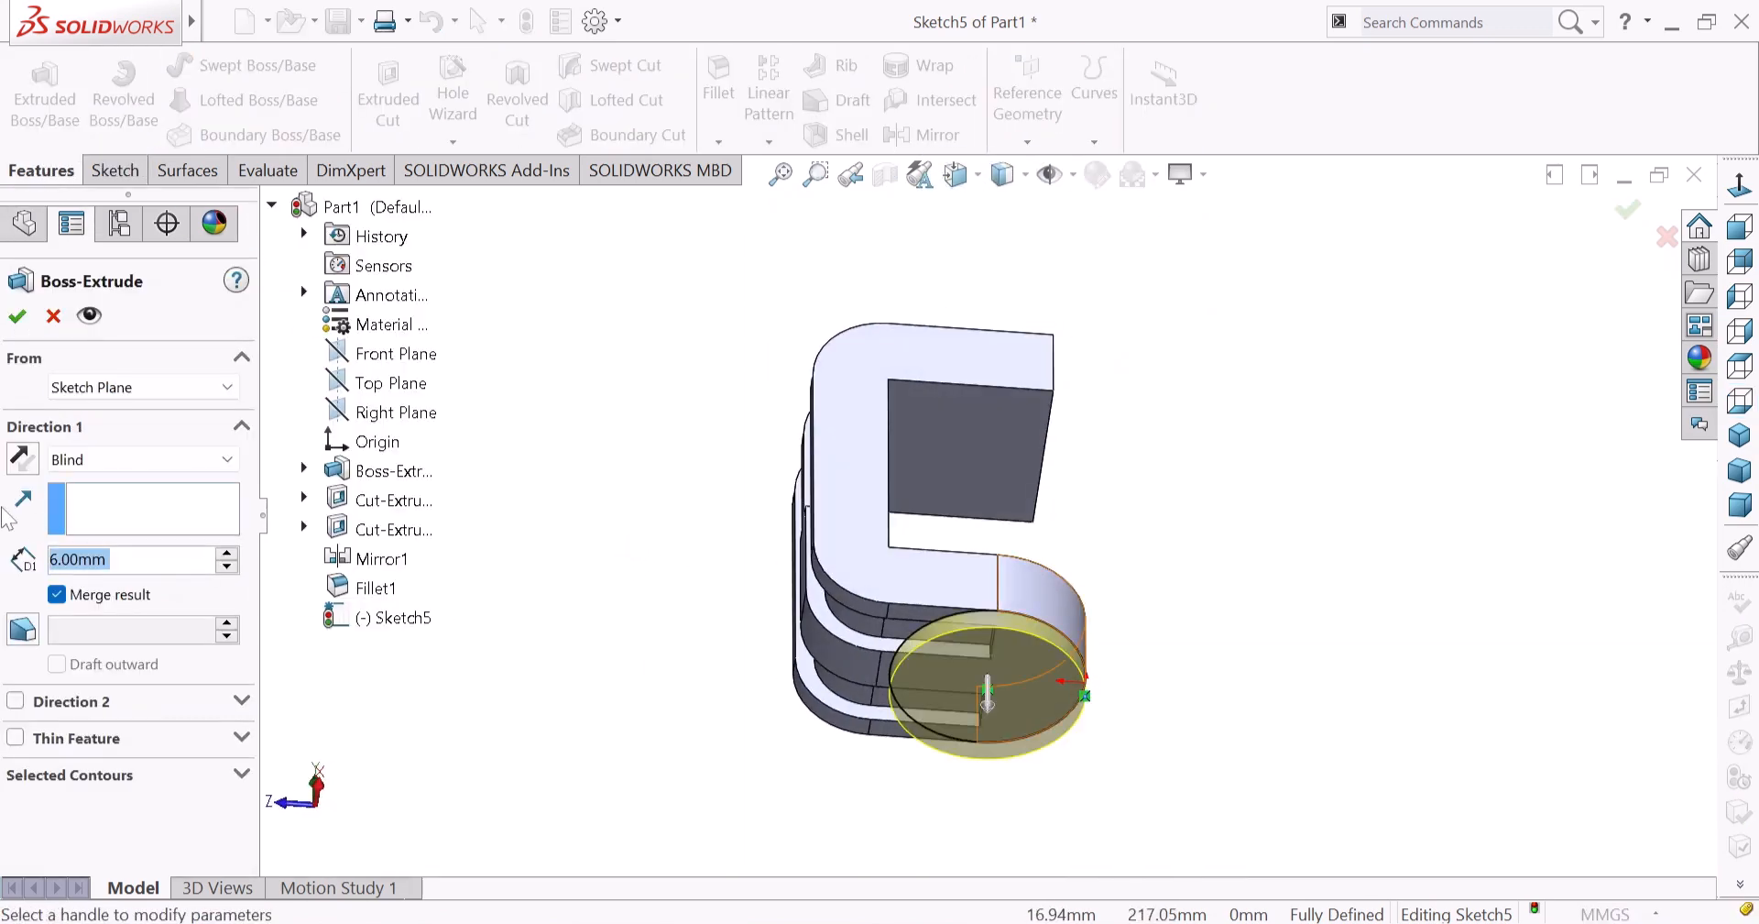
click(73, 461)
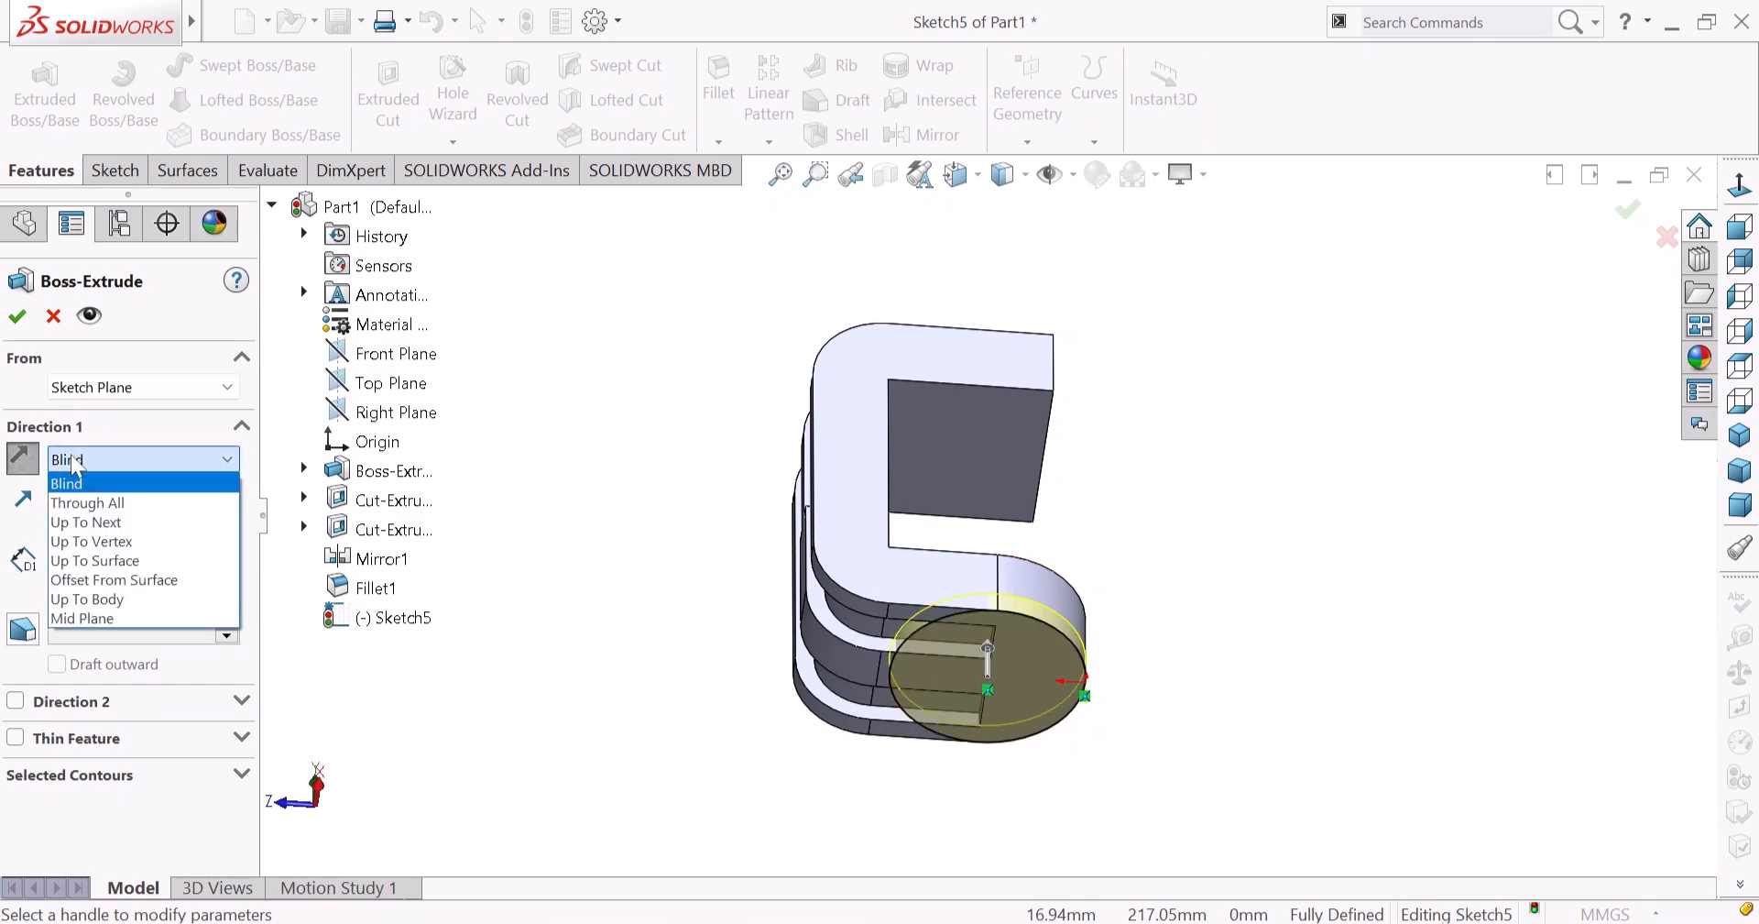
click(110, 522)
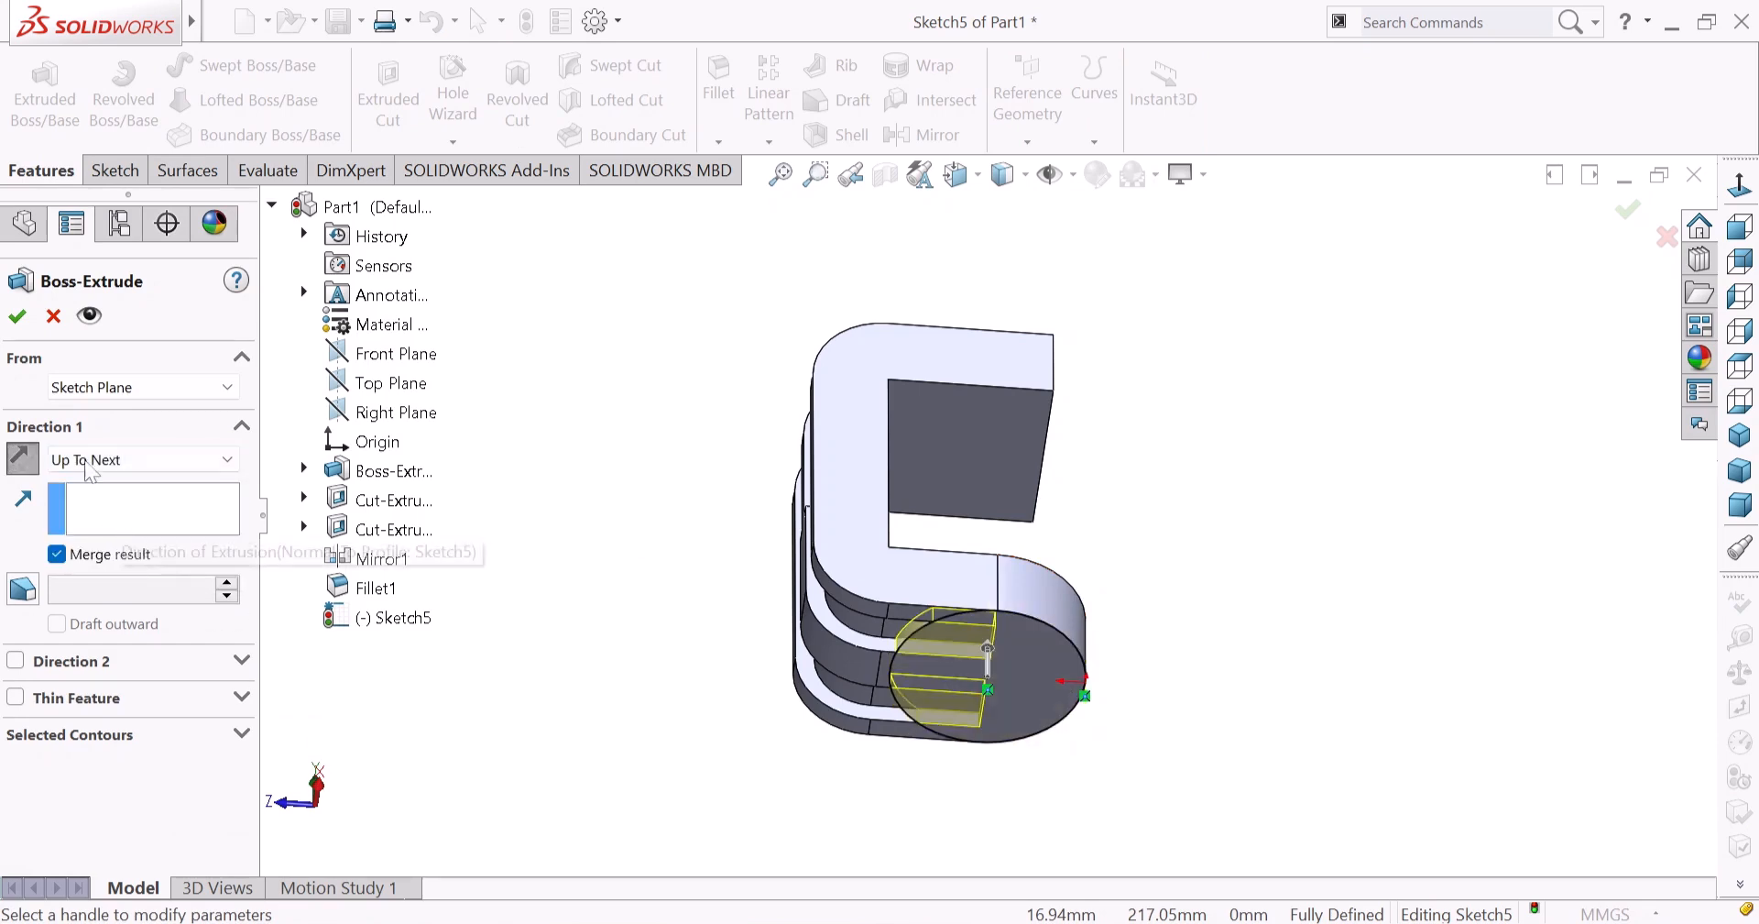
click(16, 316)
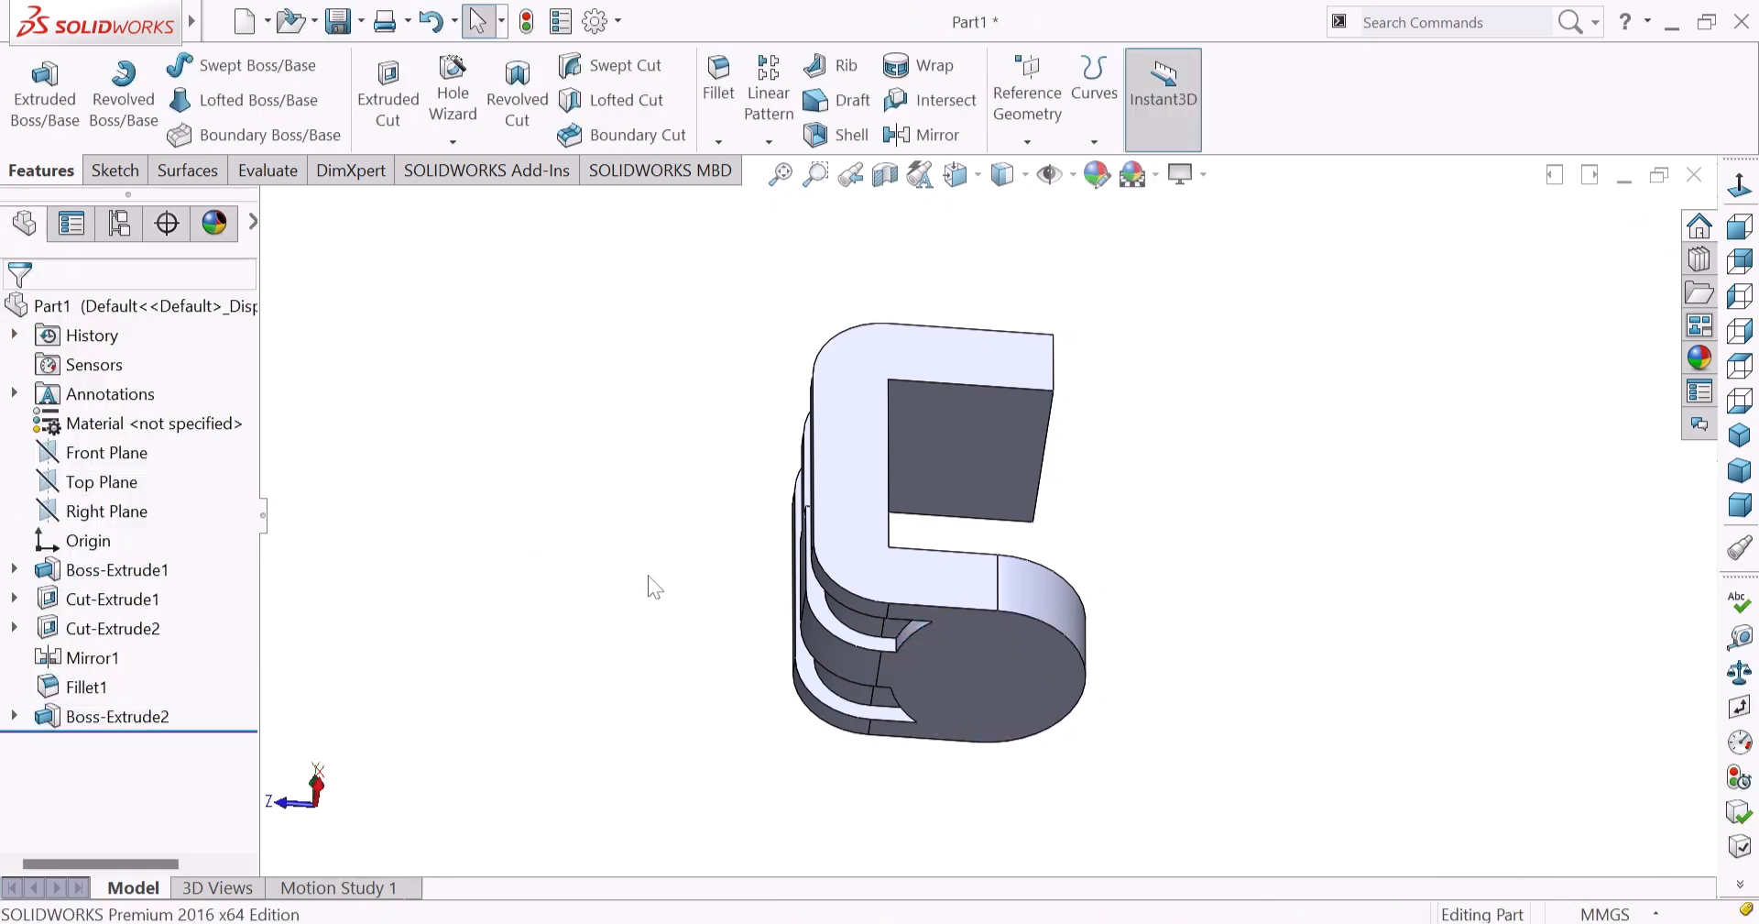
Sketch a circle of about 19.5 mm radius on the lower arm's upper face, centred on the rounded end's arc centre.
middle_drag(675, 585, 829, 779)
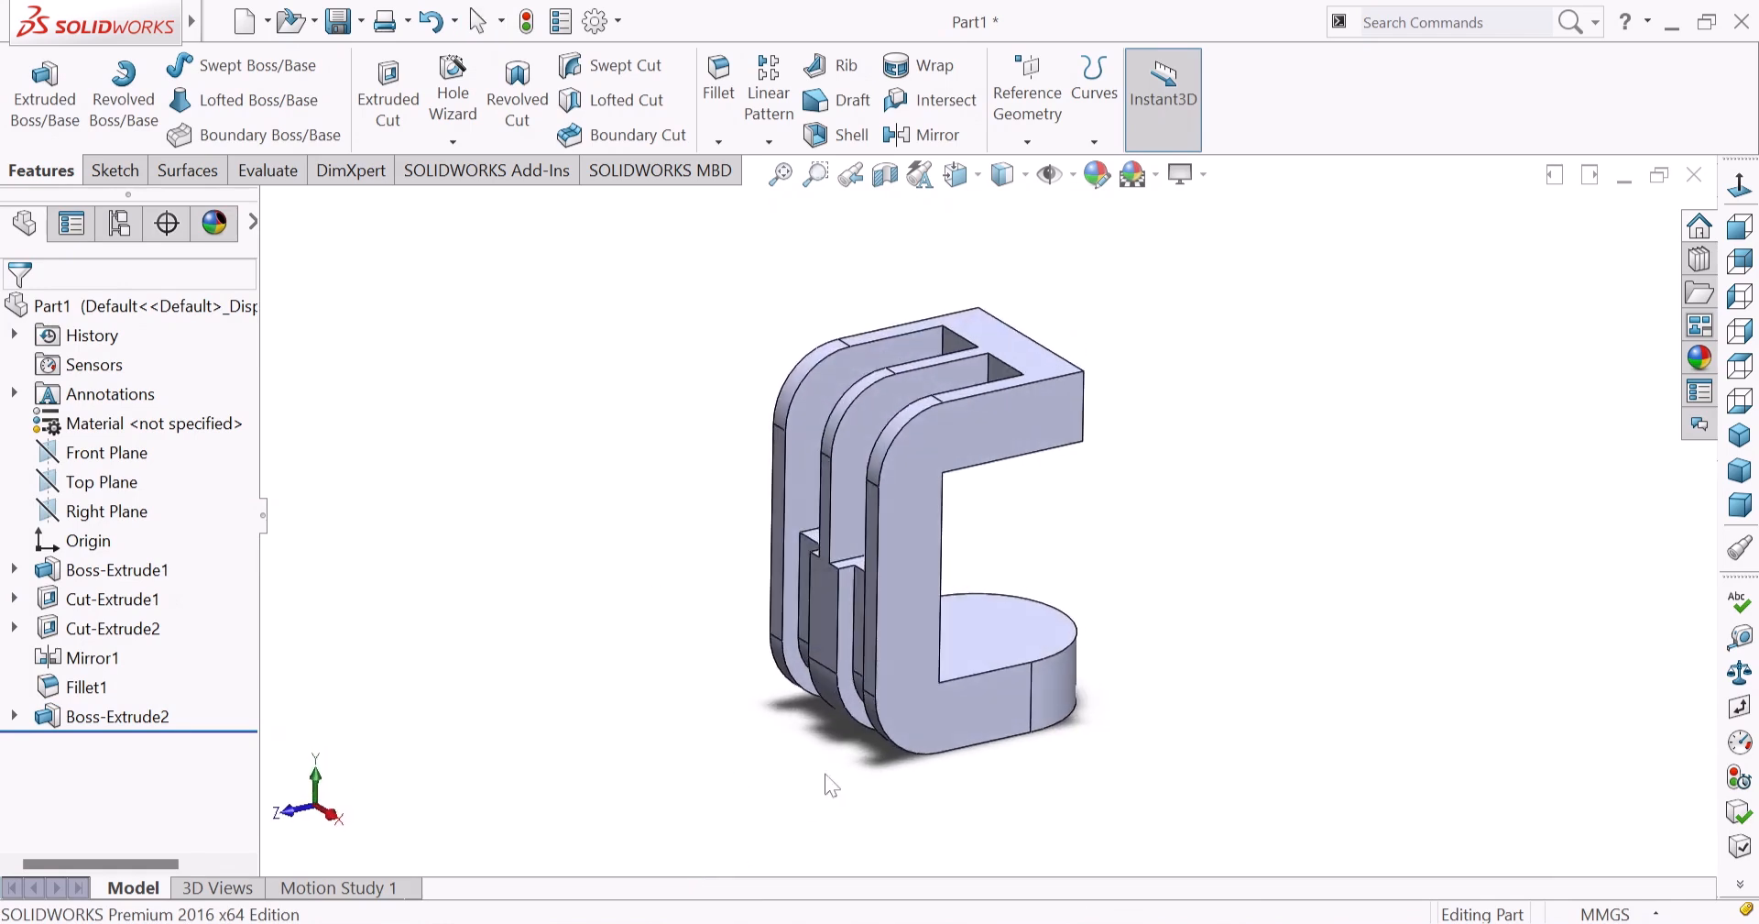
click(976, 628)
click(1044, 565)
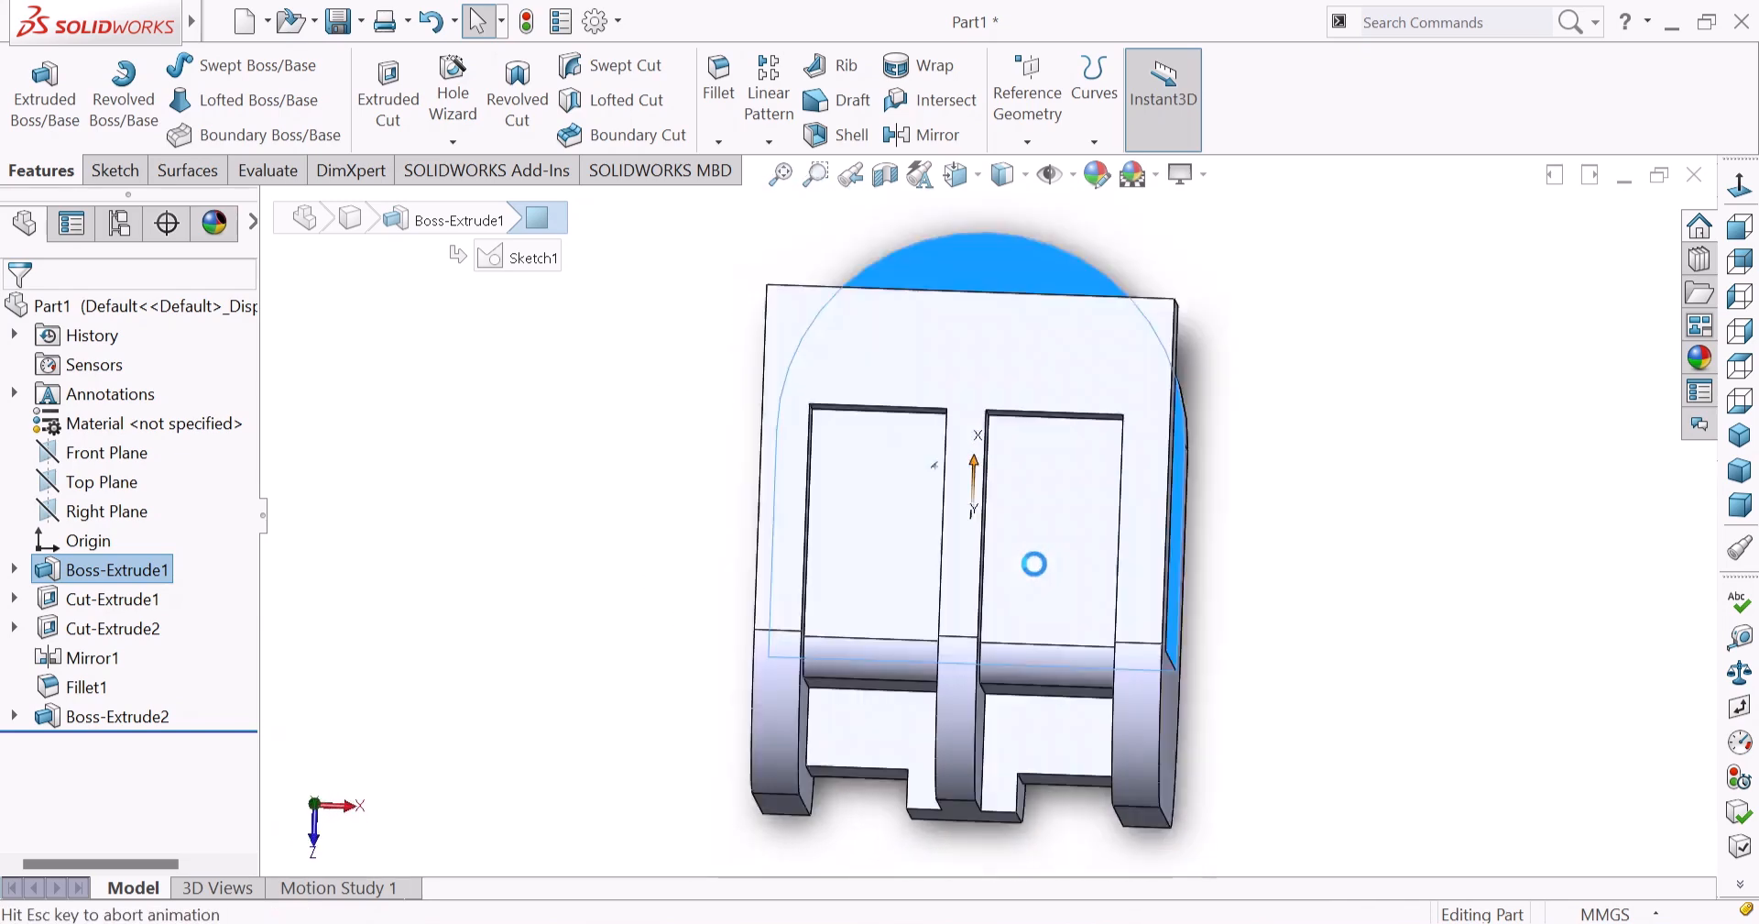
scroll(994, 358, down, 3)
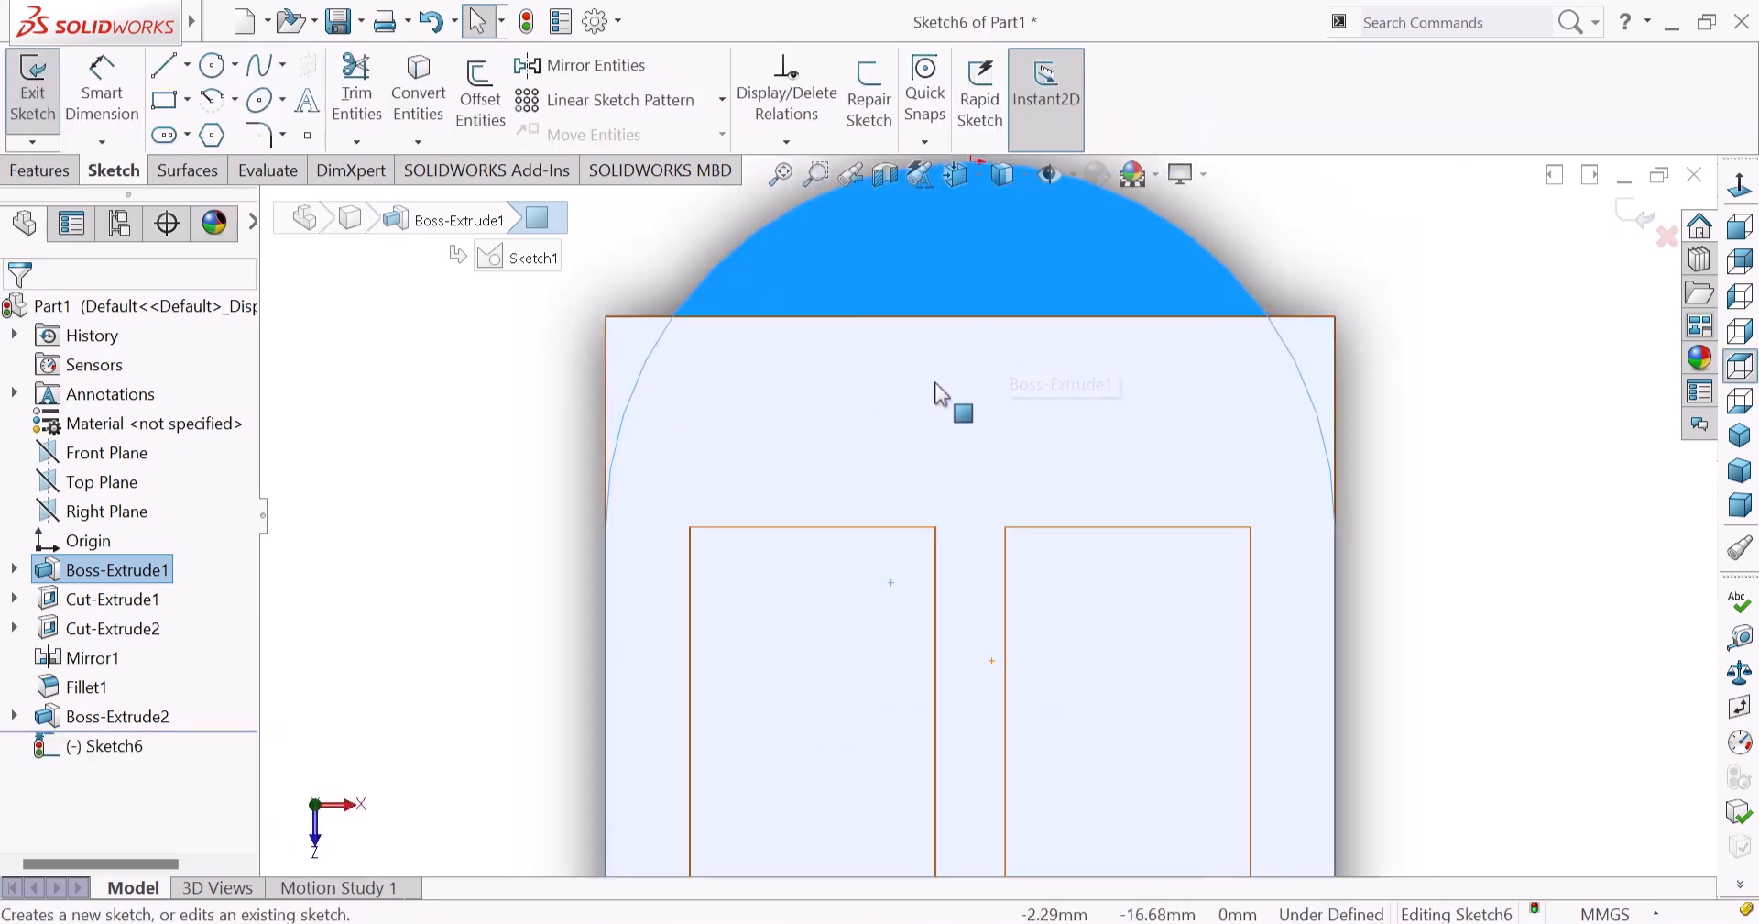
scroll(944, 391, up, 4)
click(1055, 334)
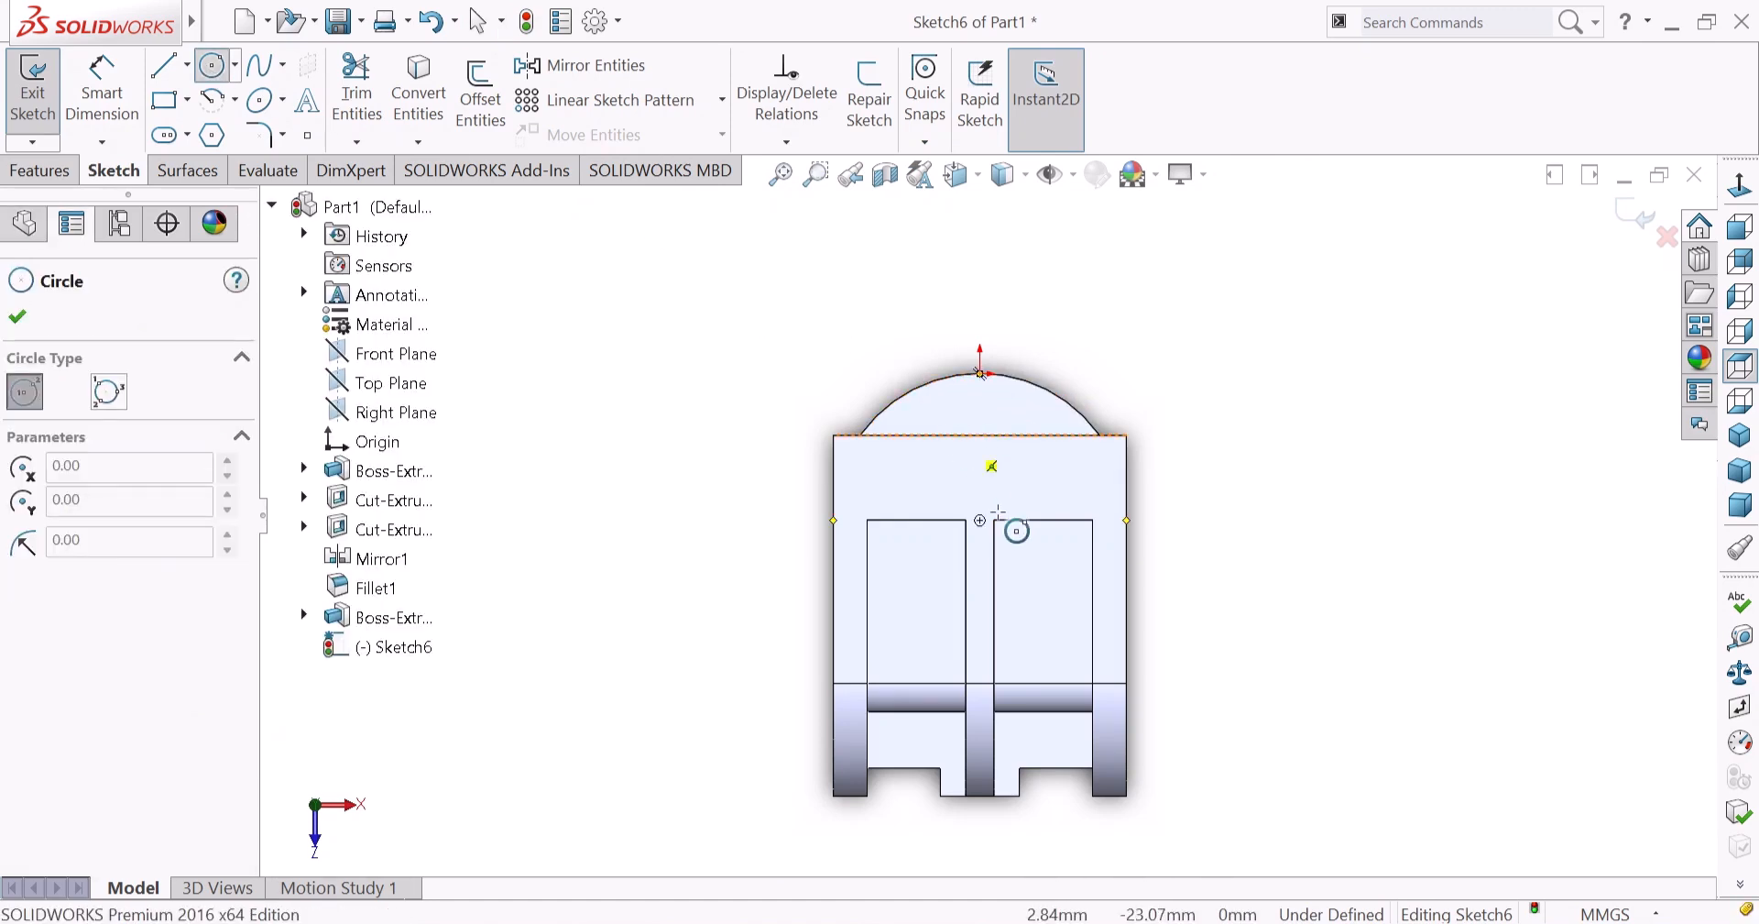
click(980, 521)
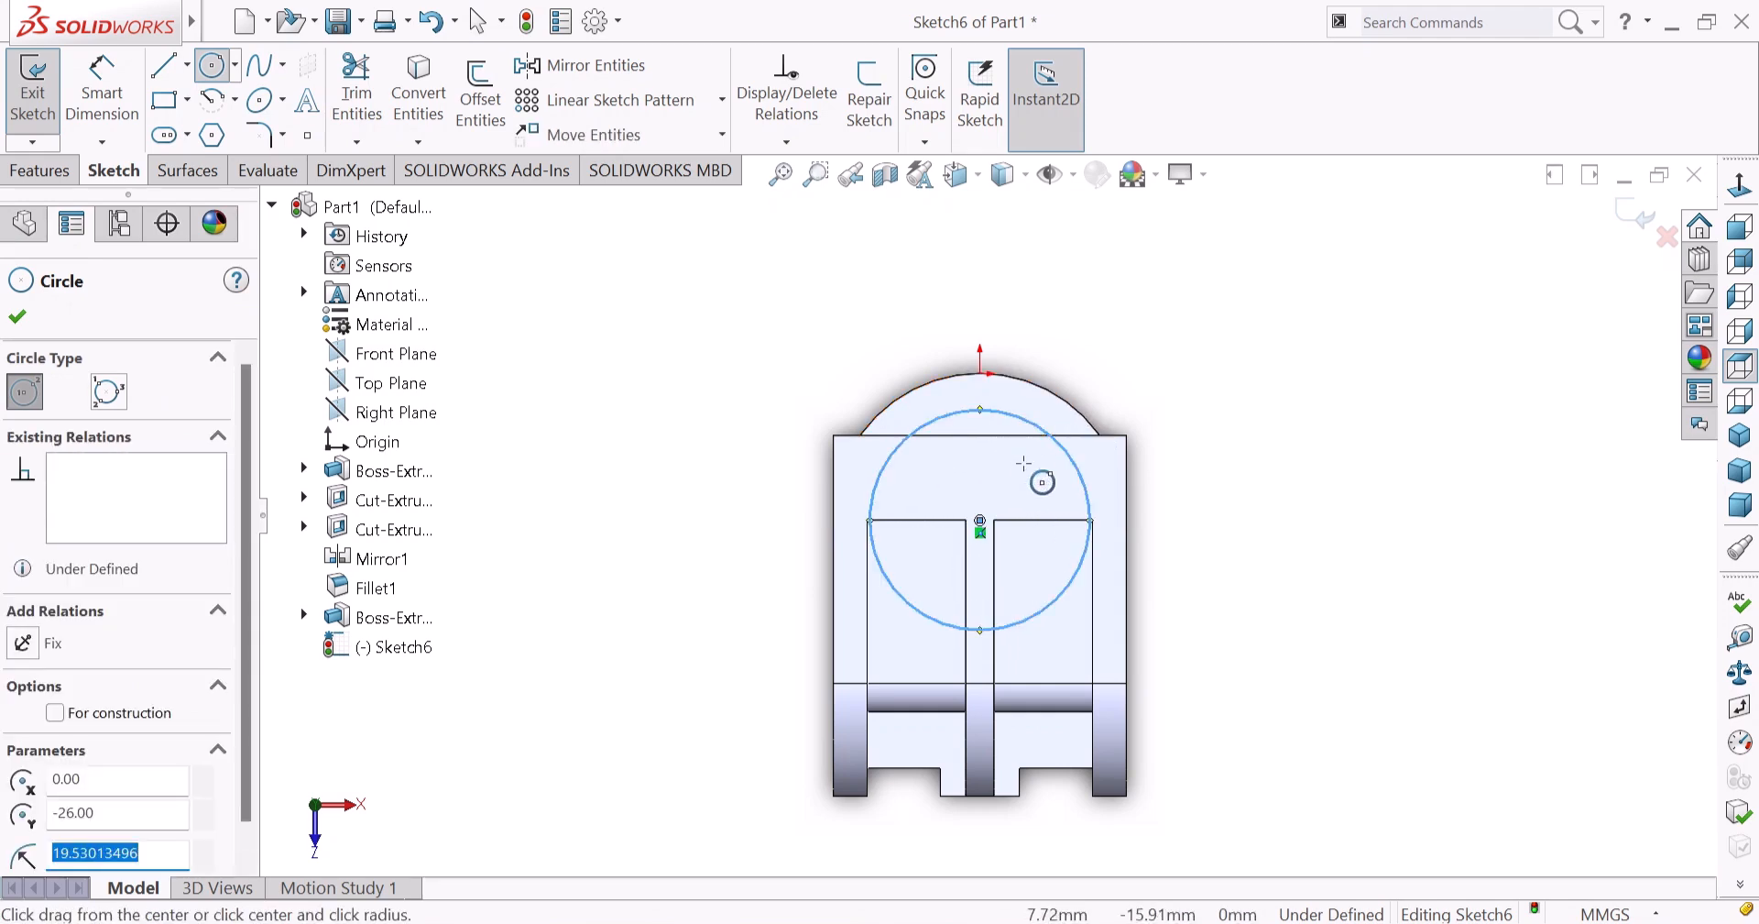
Dimension the circle on the lower arm's upper face to a diameter of 43 mm.
right_click(699, 412)
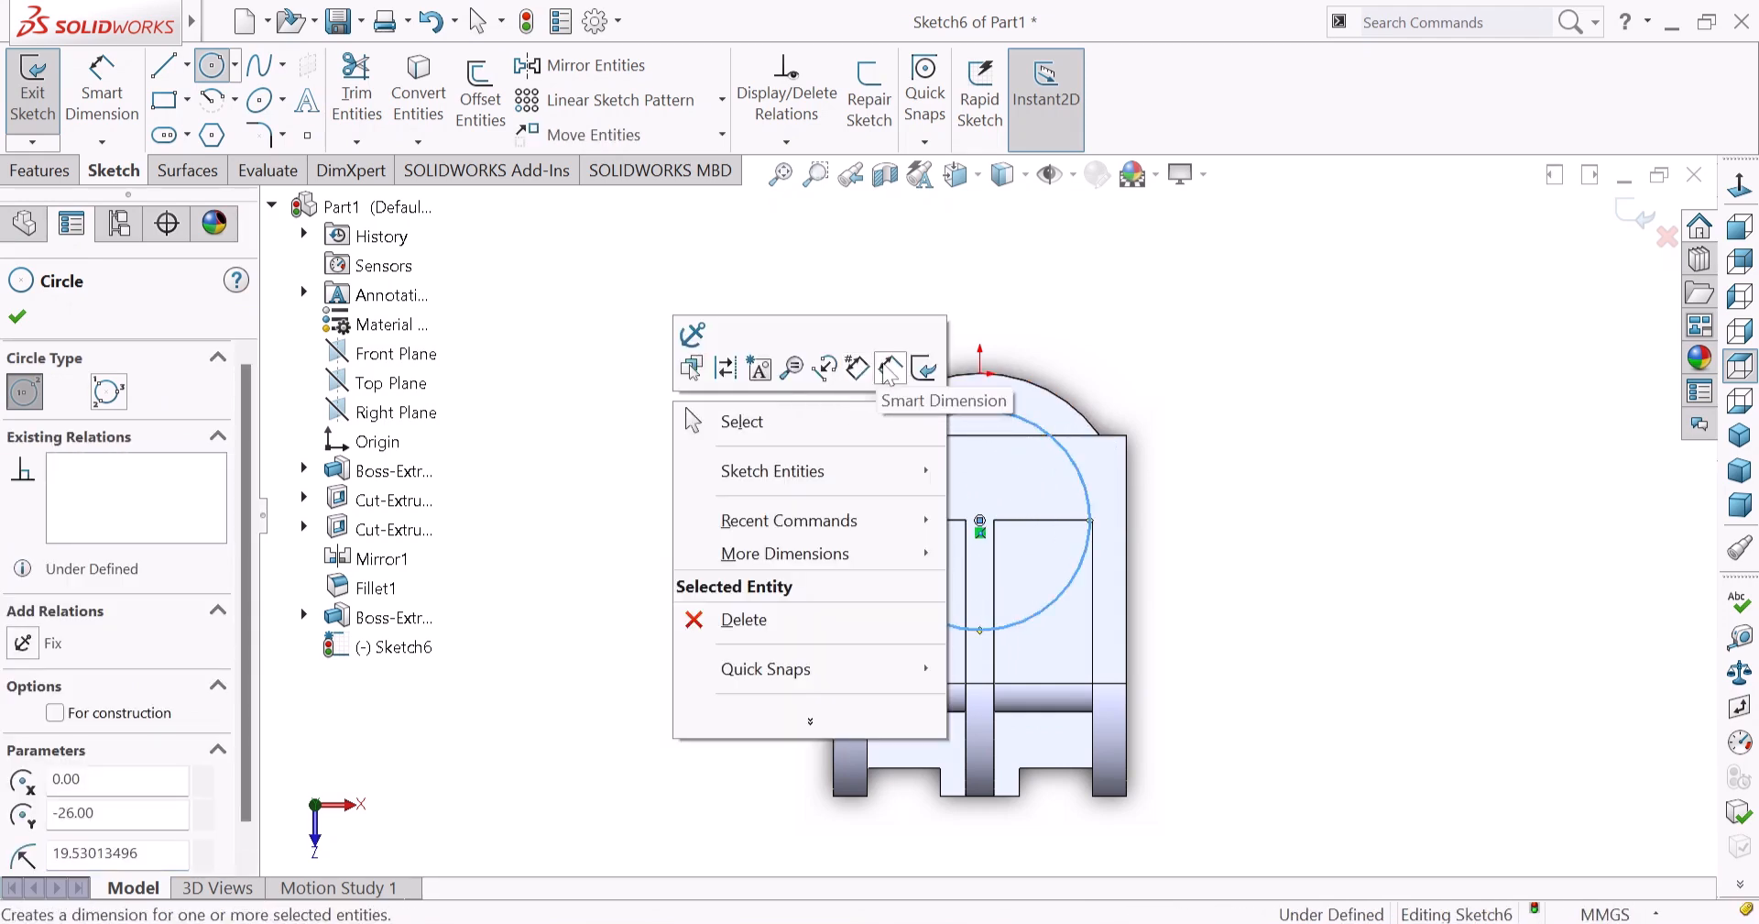
click(890, 369)
click(1040, 434)
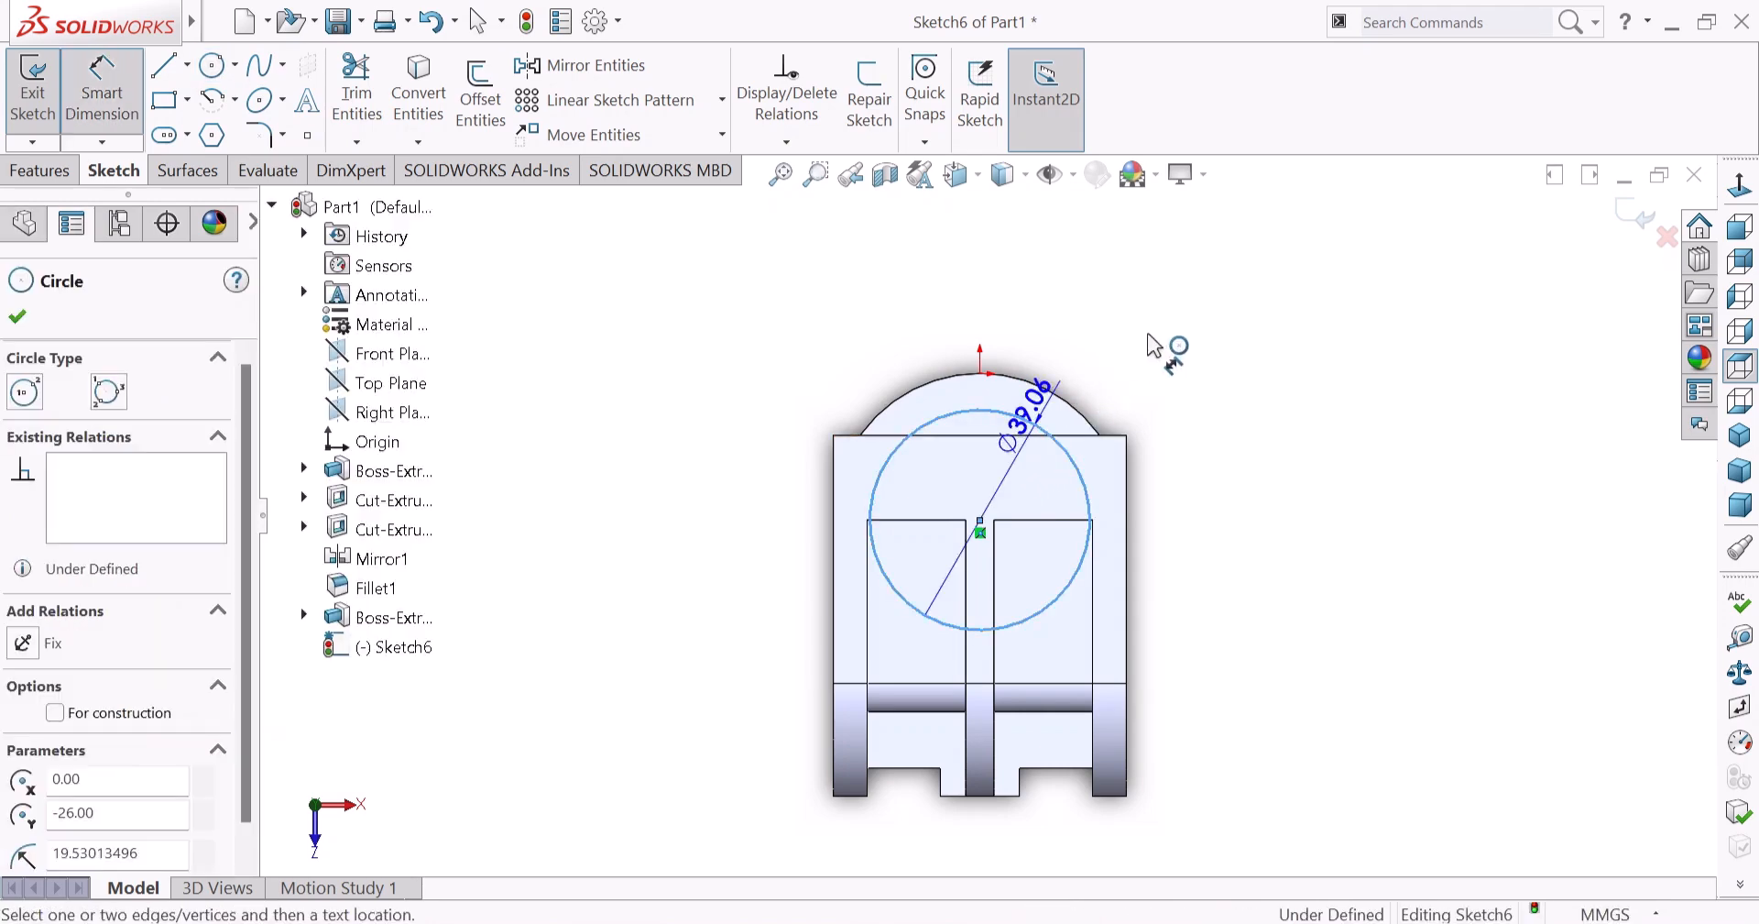
click(1189, 318)
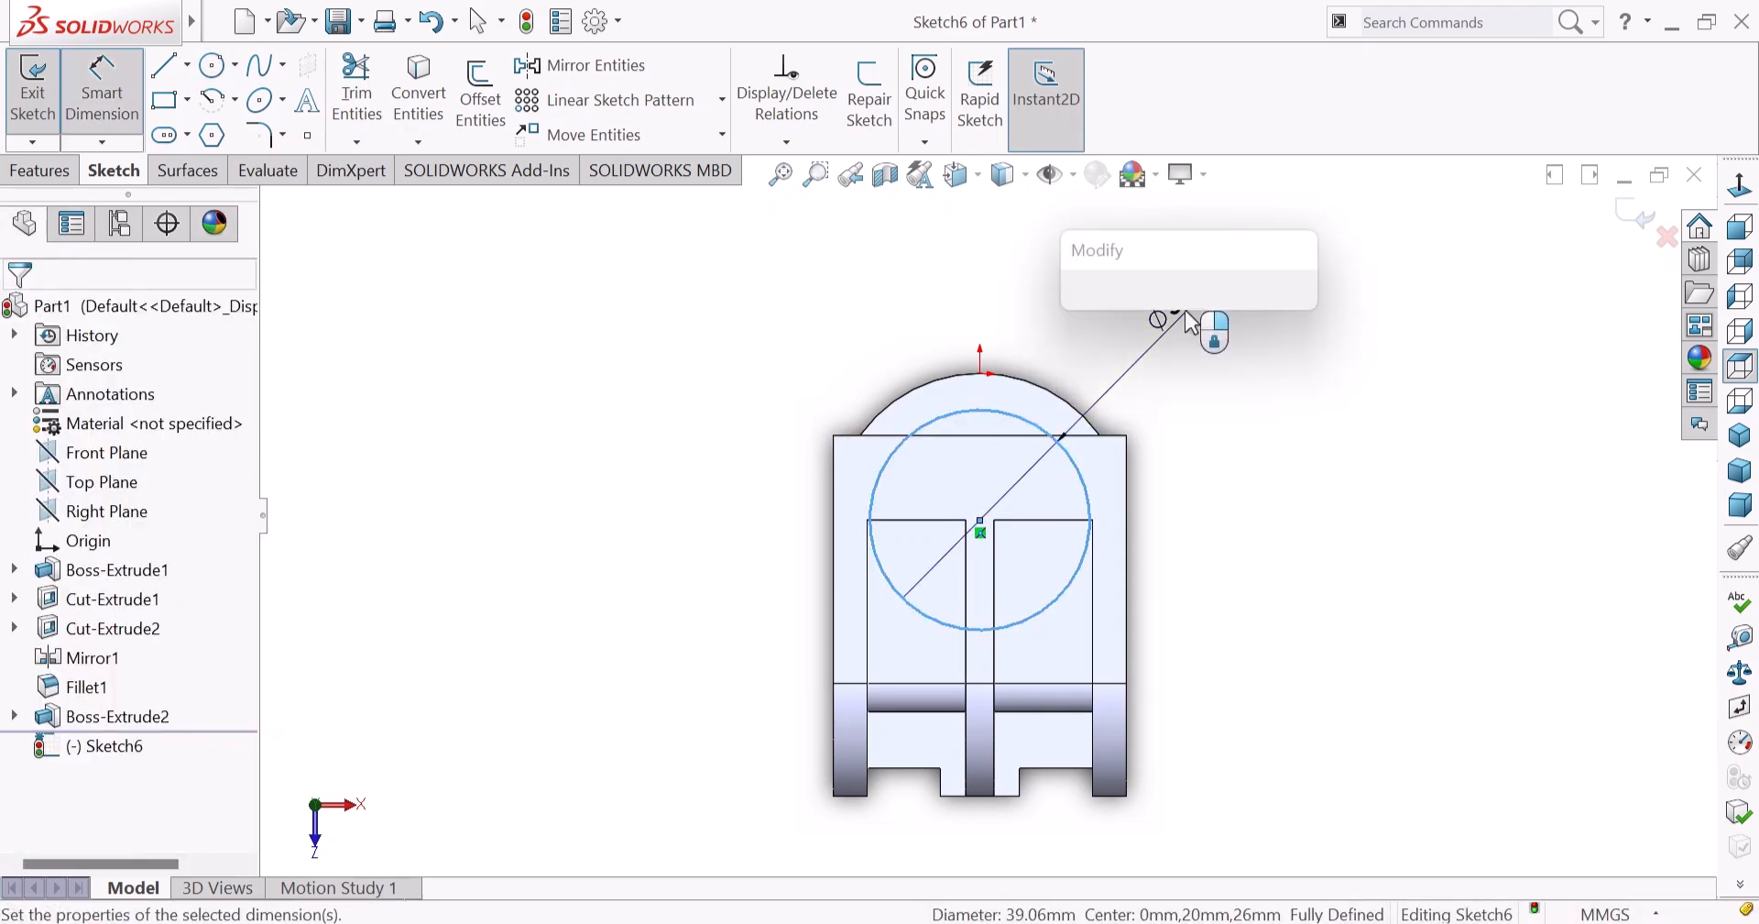
text(43)
key(Return)
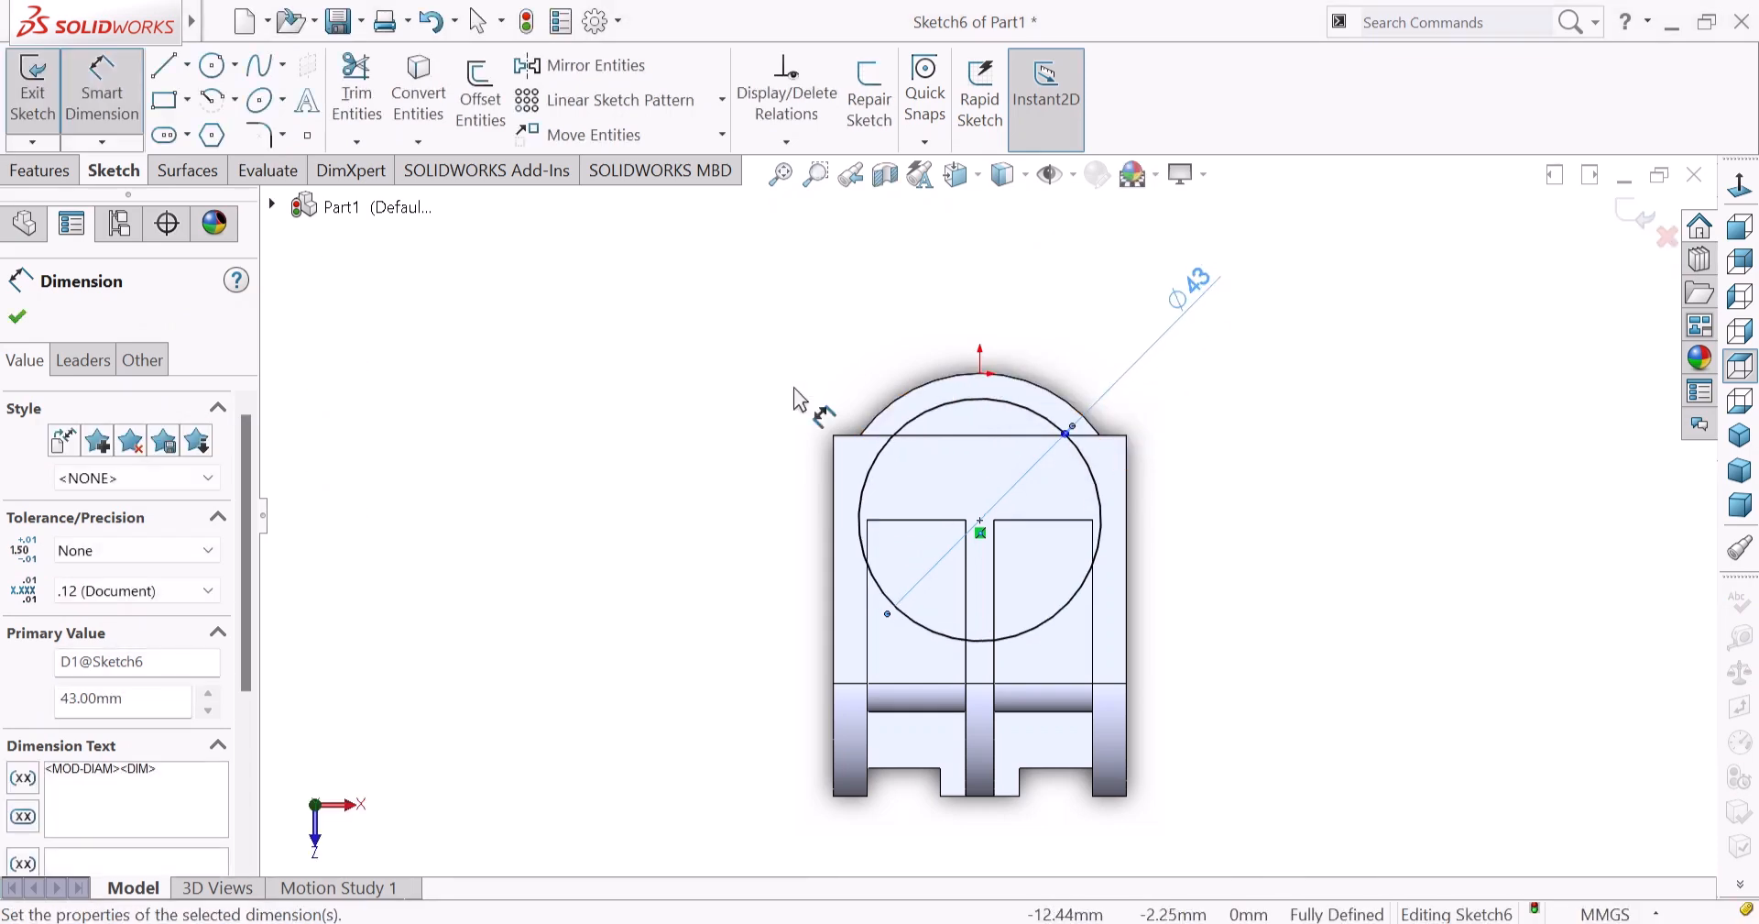
Cut the 43 mm circle through the lower arm with an Extruded Cut using the Through All end condition.
click(53, 177)
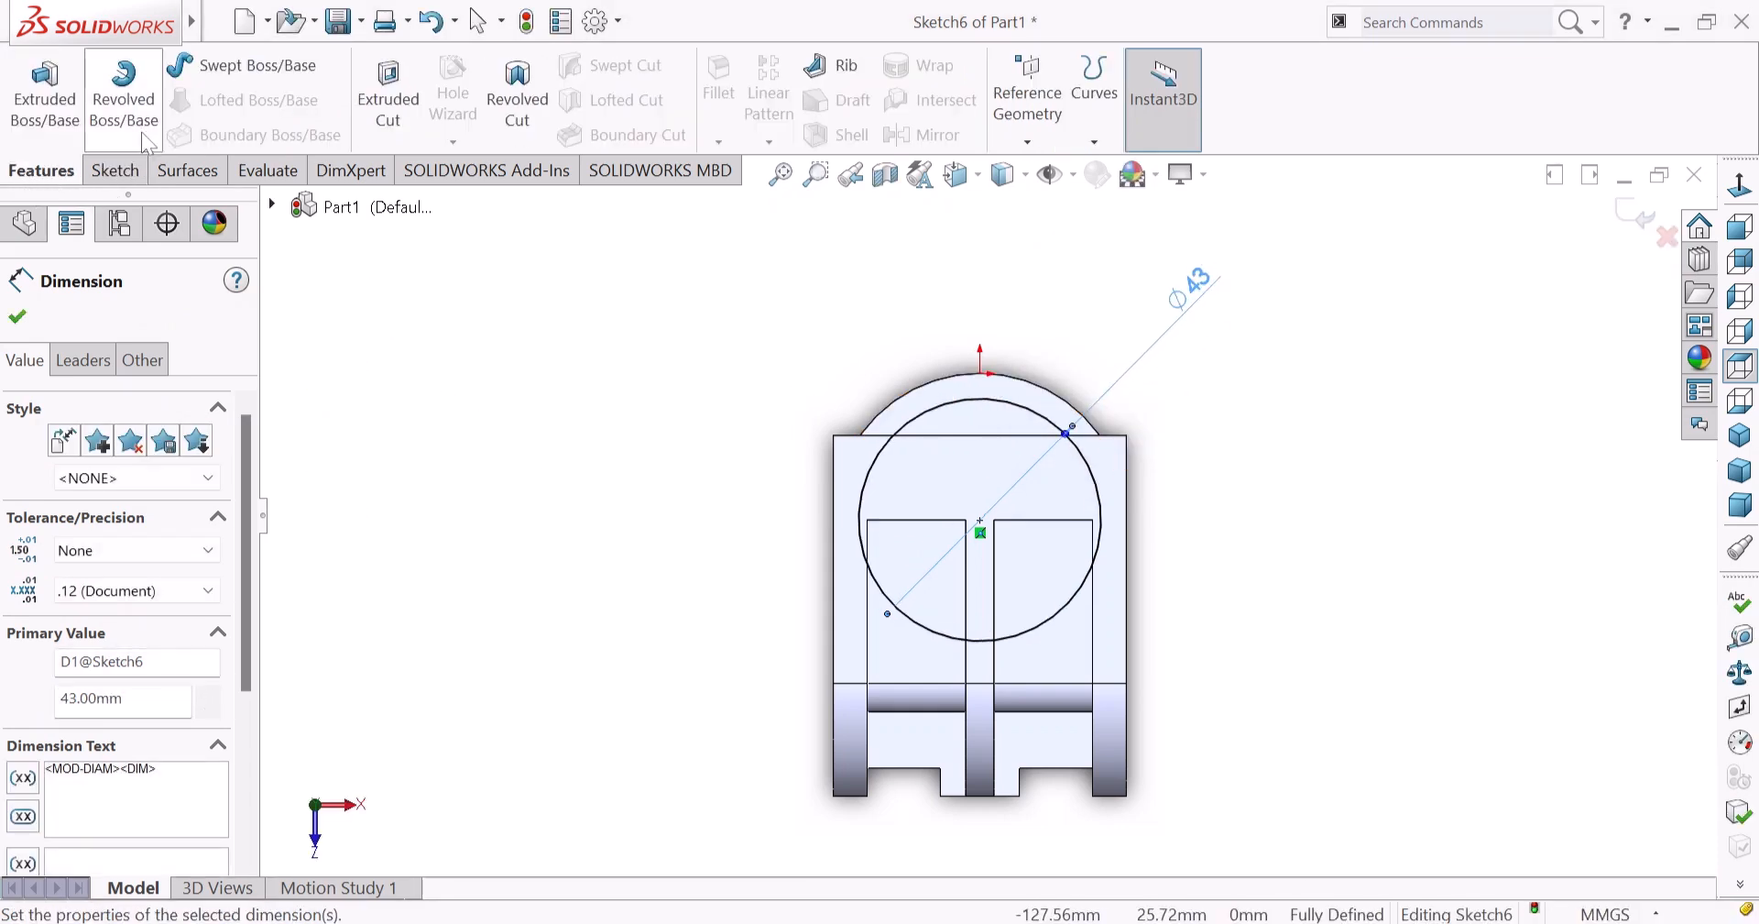
click(401, 83)
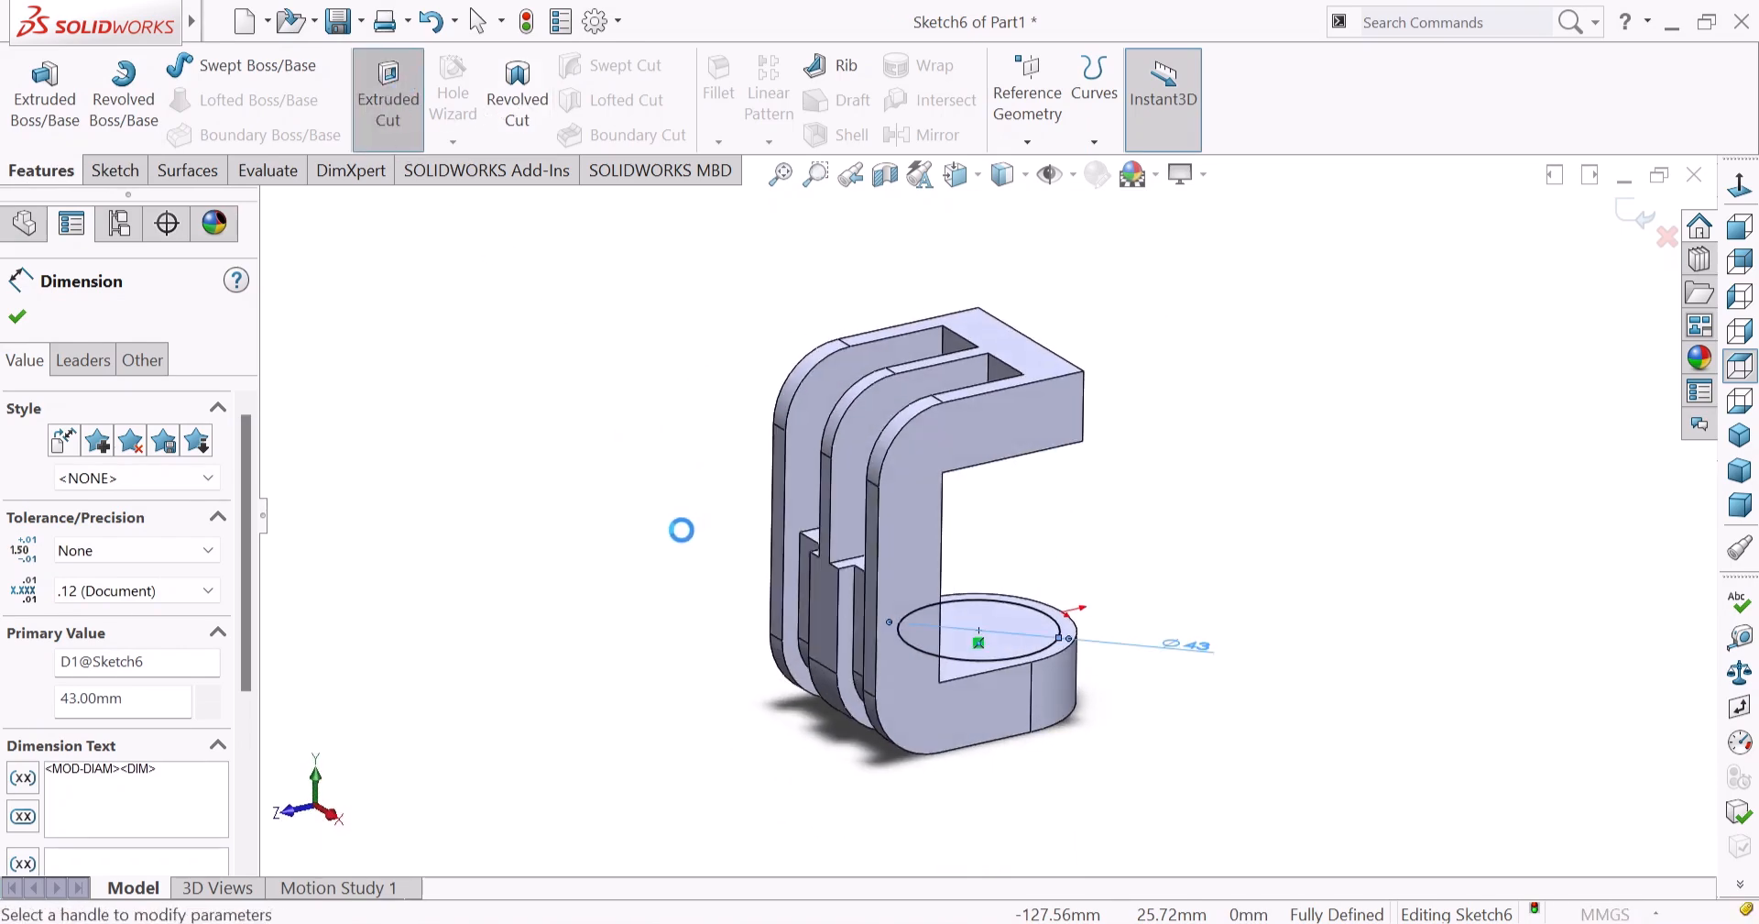
click(113, 460)
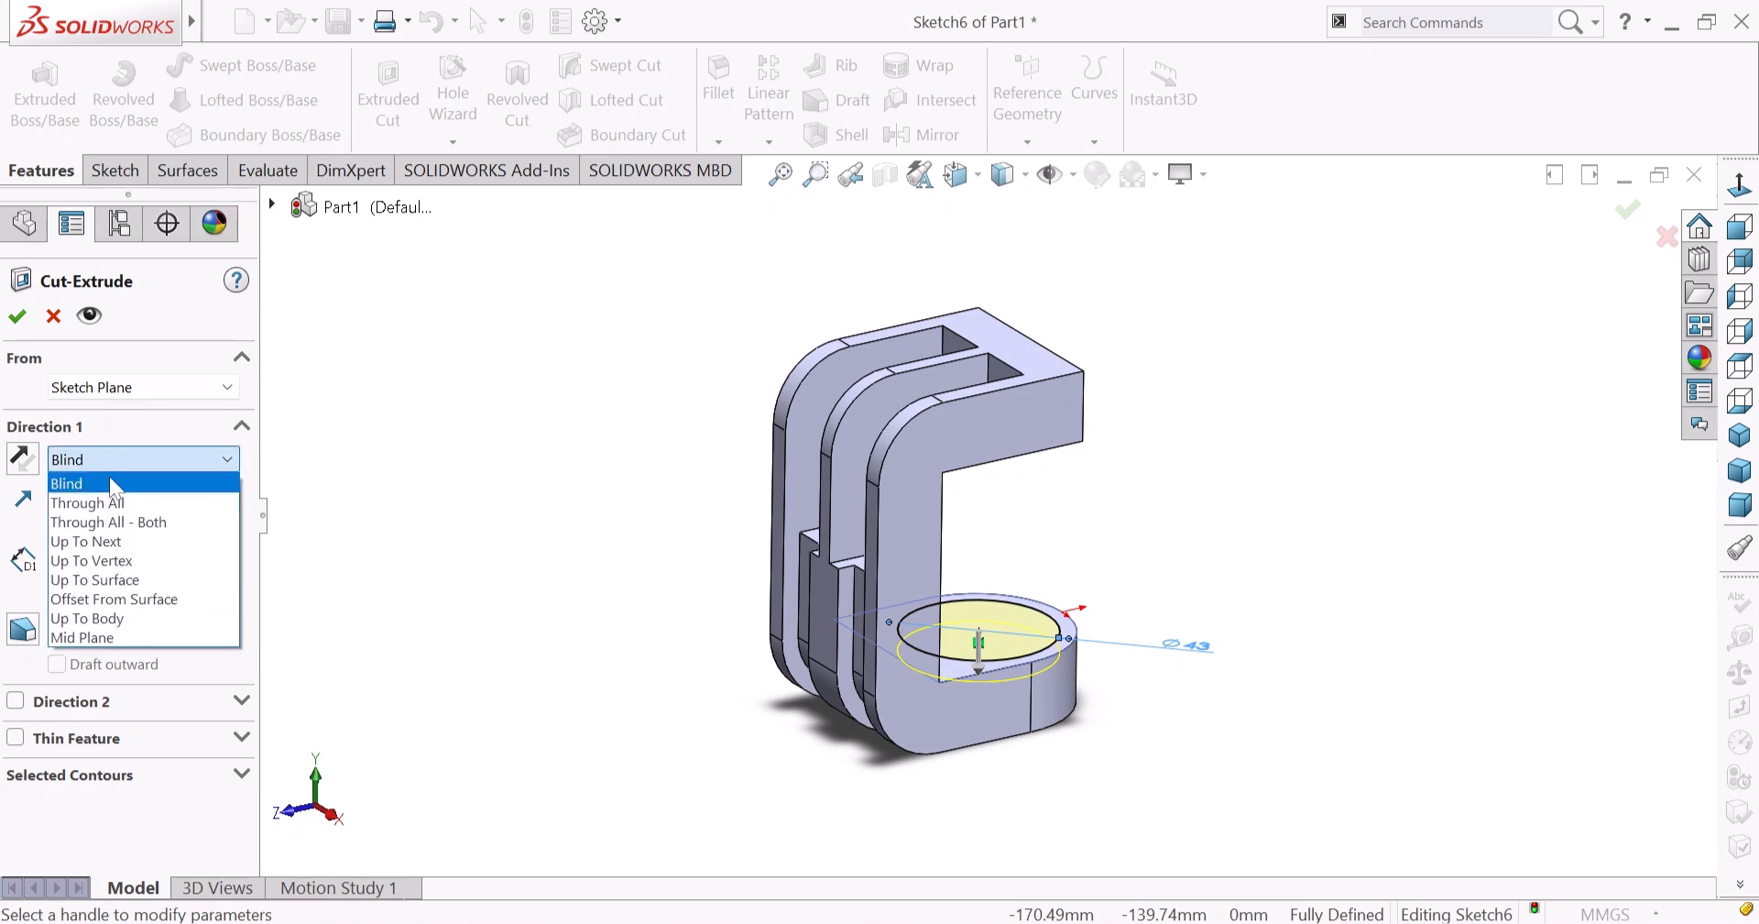
click(92, 502)
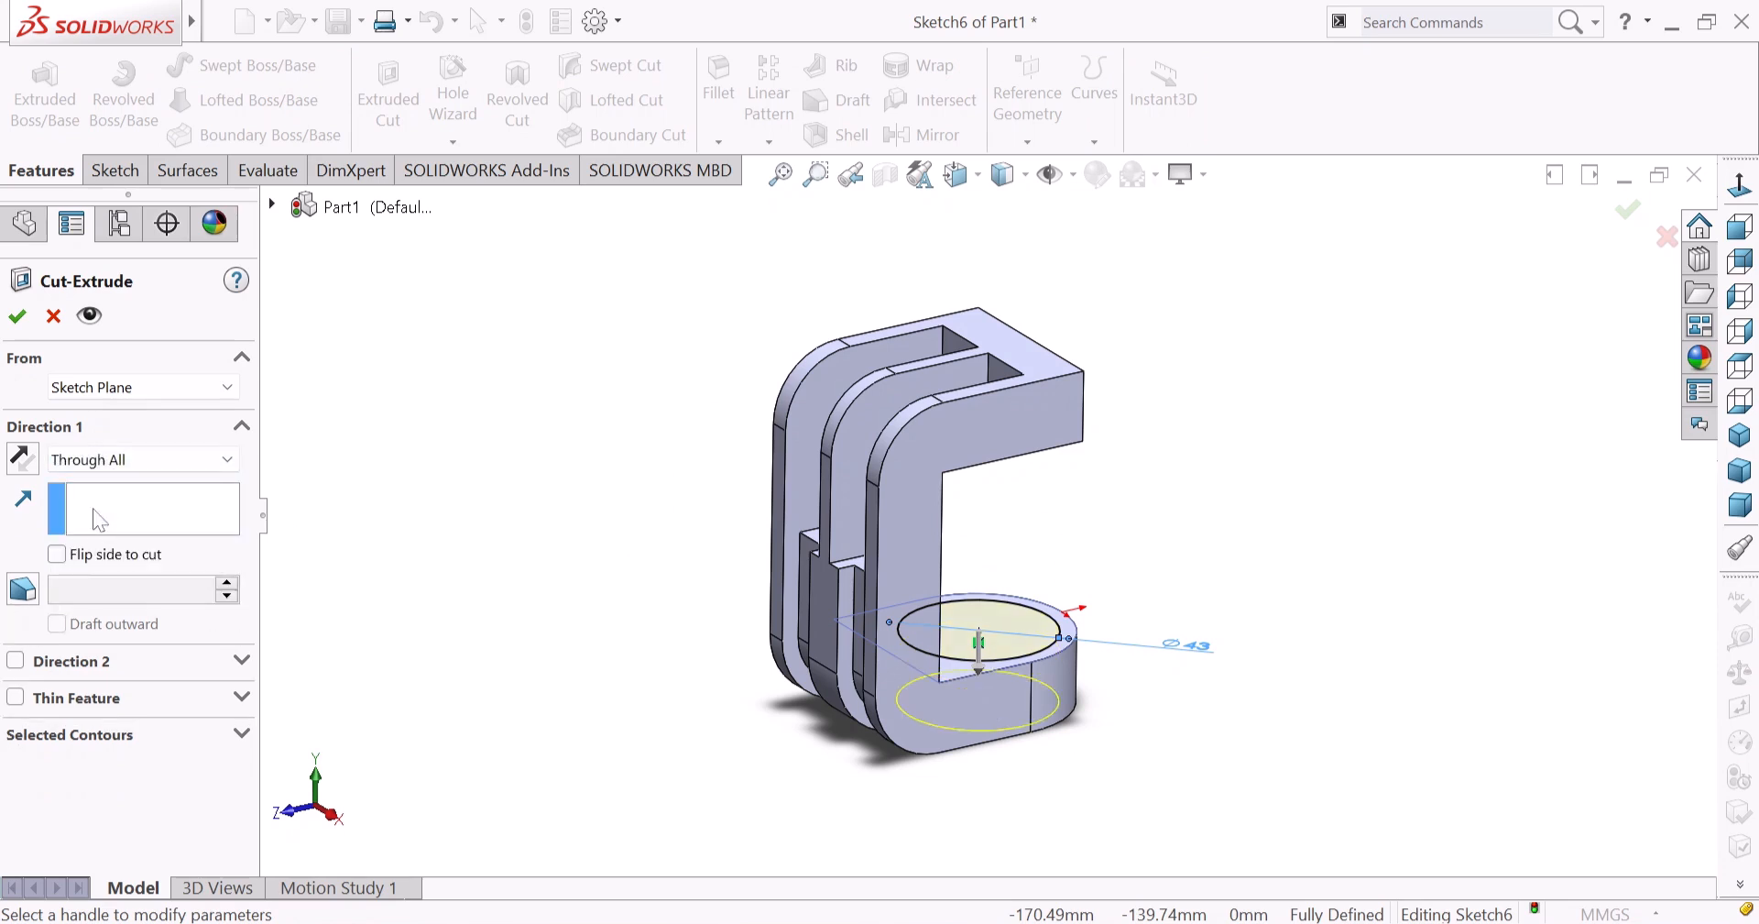
click(15, 318)
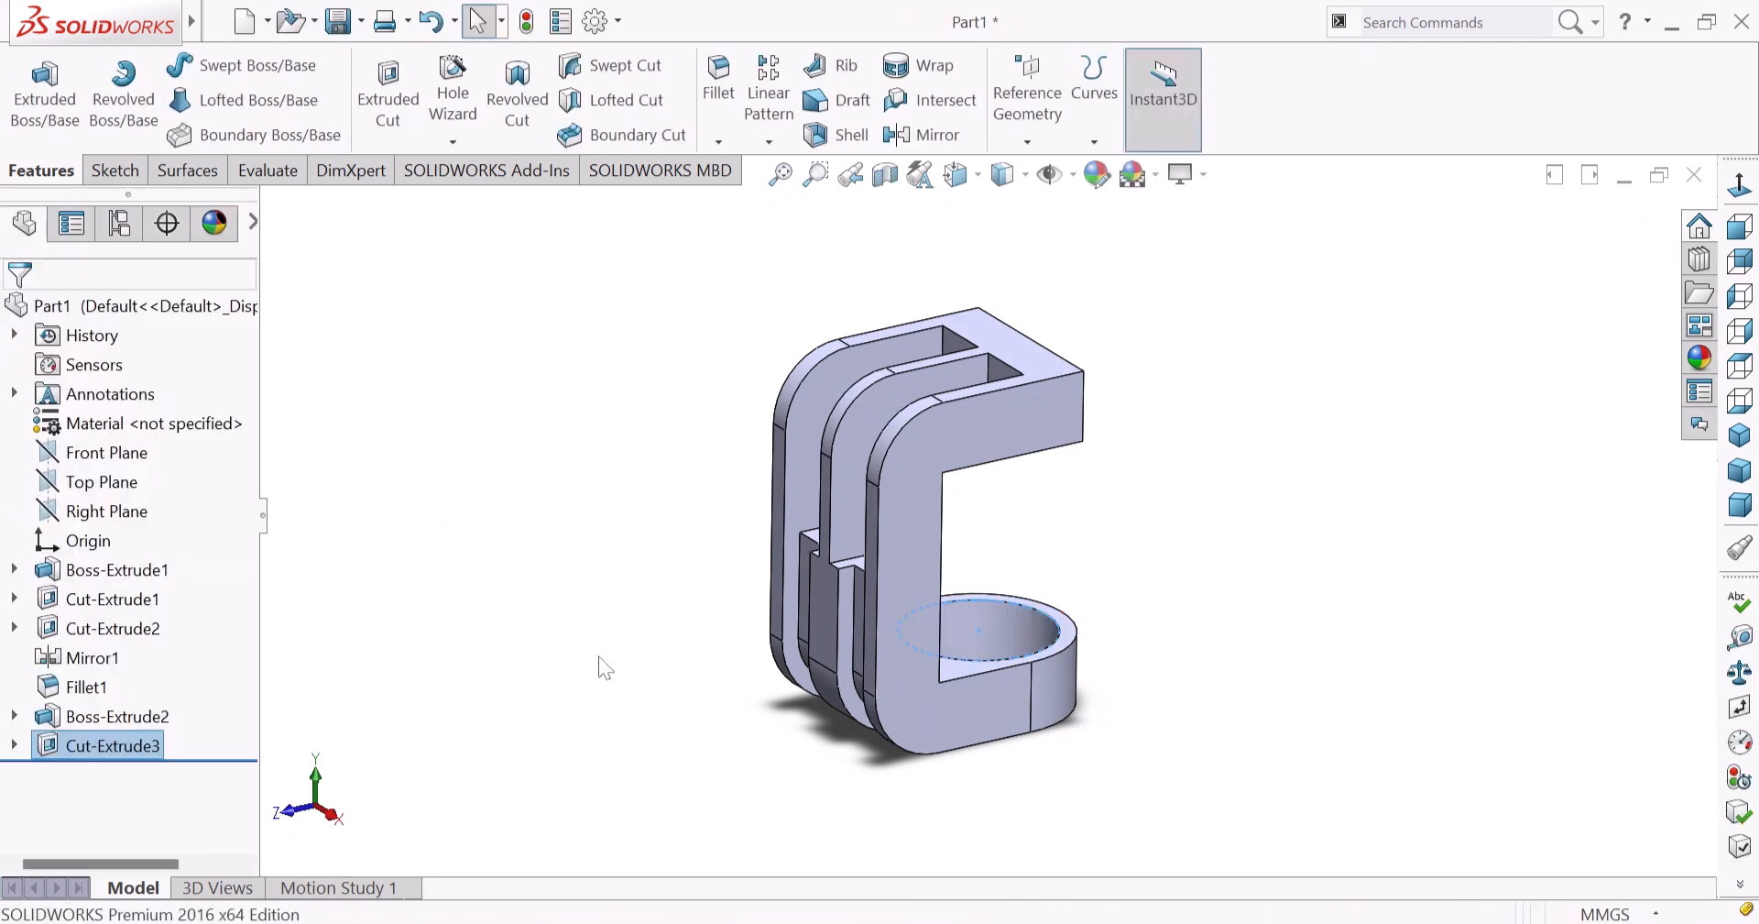
Start a sketch on the upper arm's top face and draw a 40 mm horizontal centerline joining the outer corners of the two pockets.
middle_drag(779, 757, 970, 582)
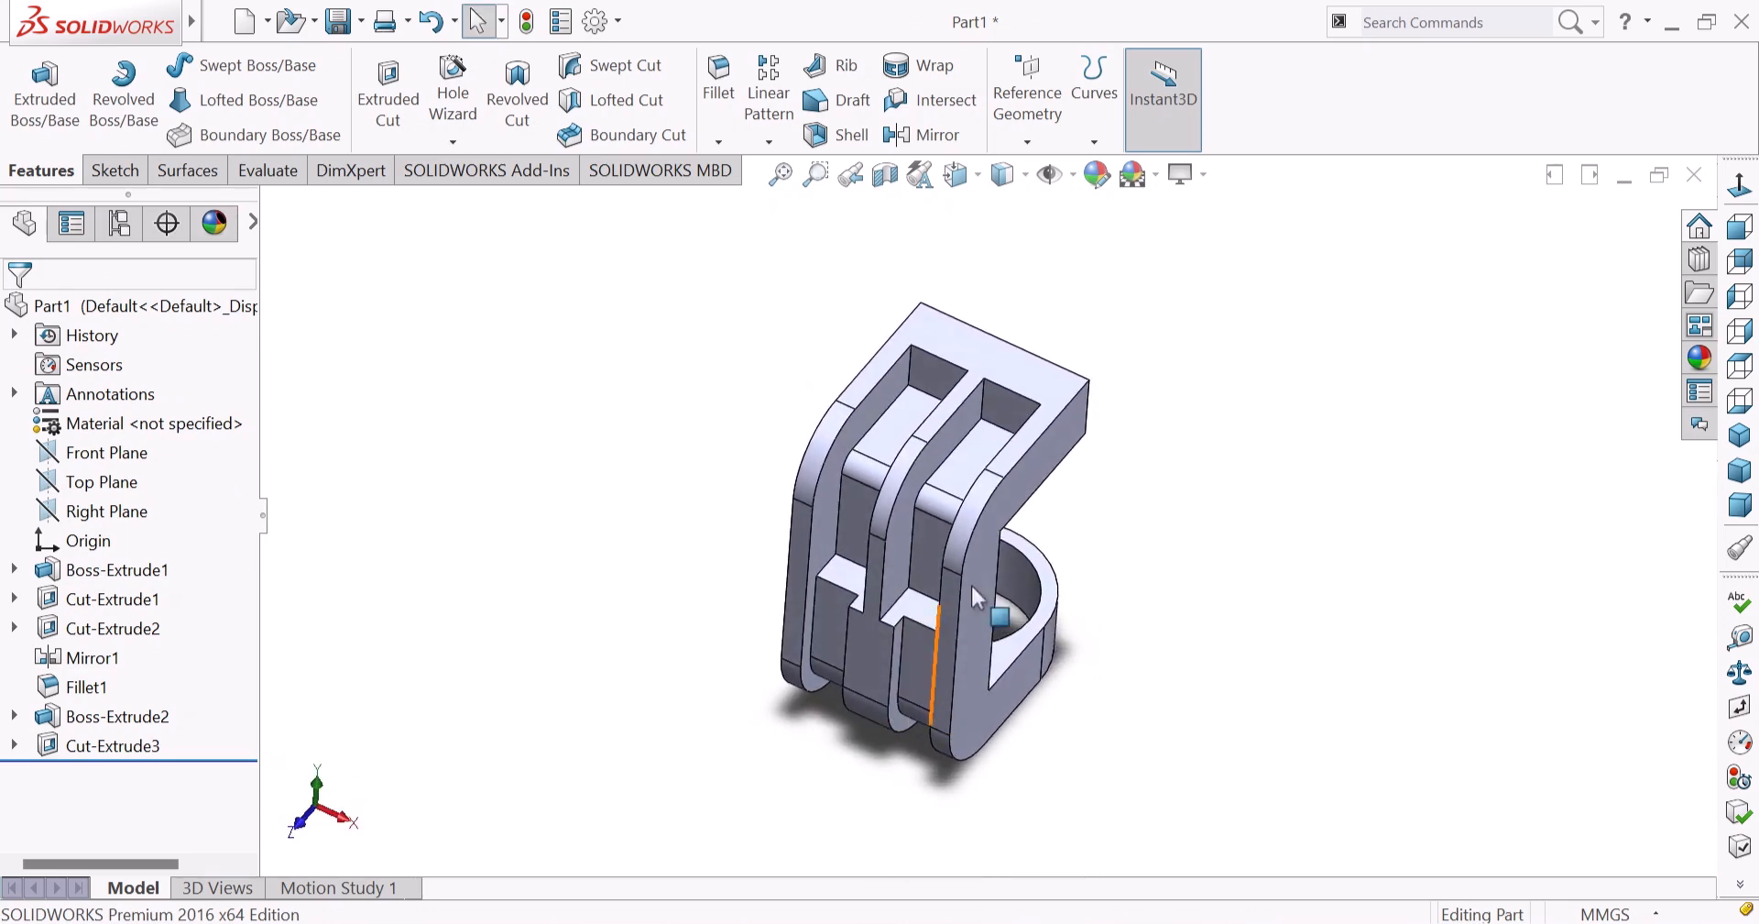
click(999, 371)
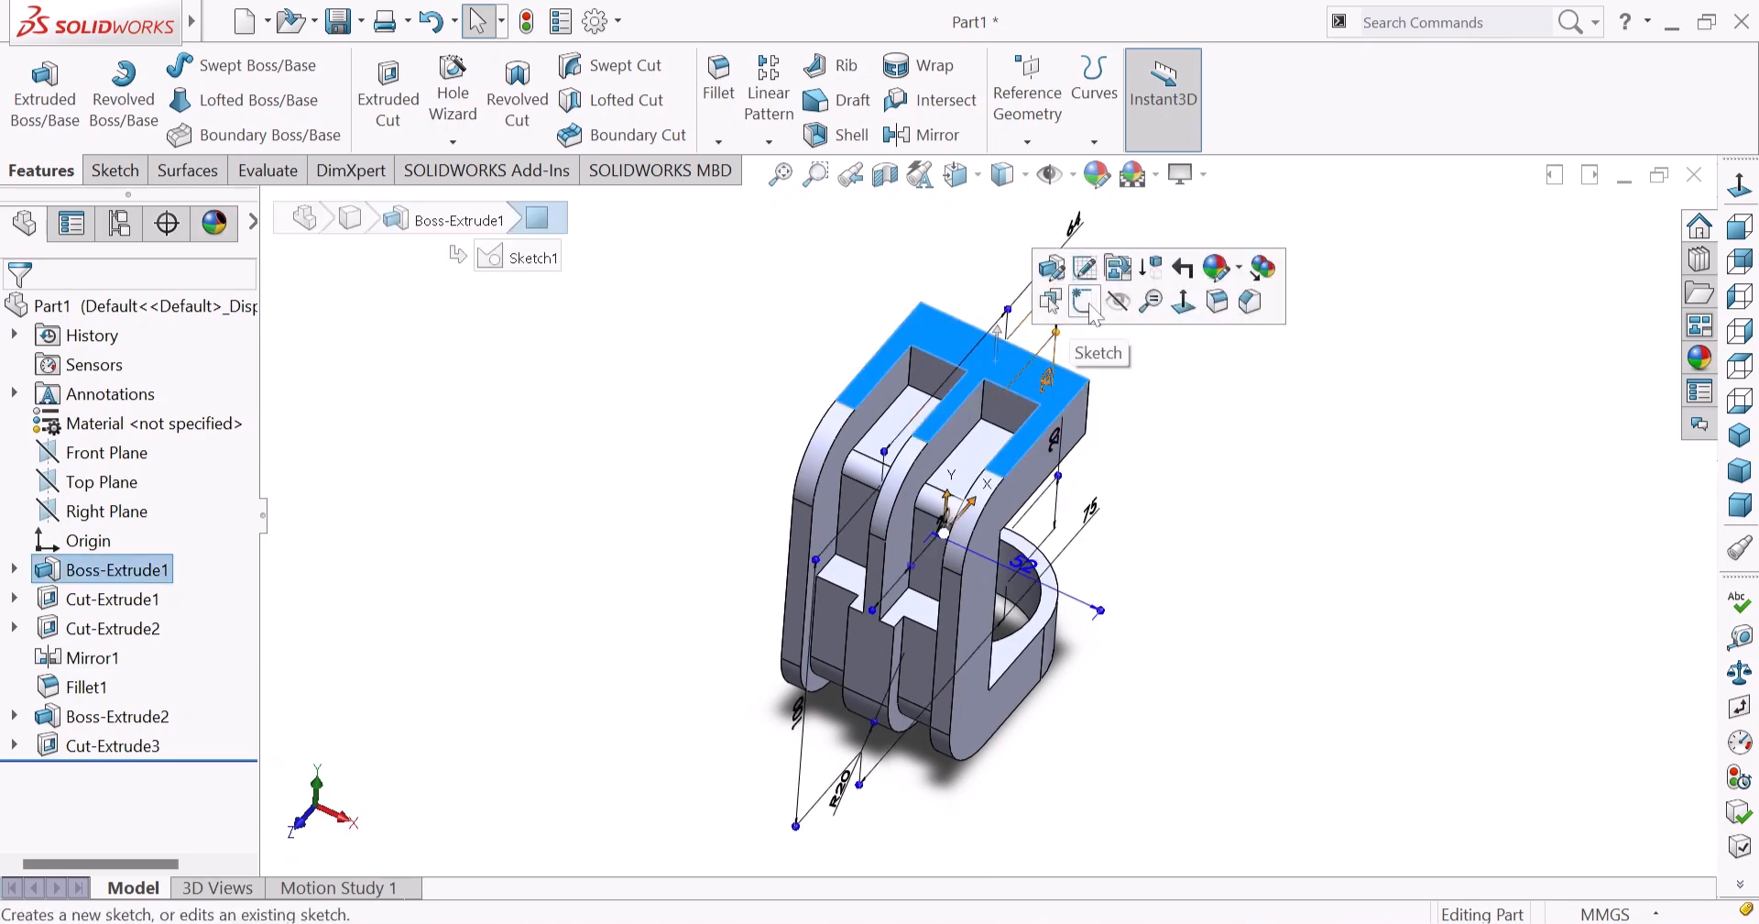
click(1117, 269)
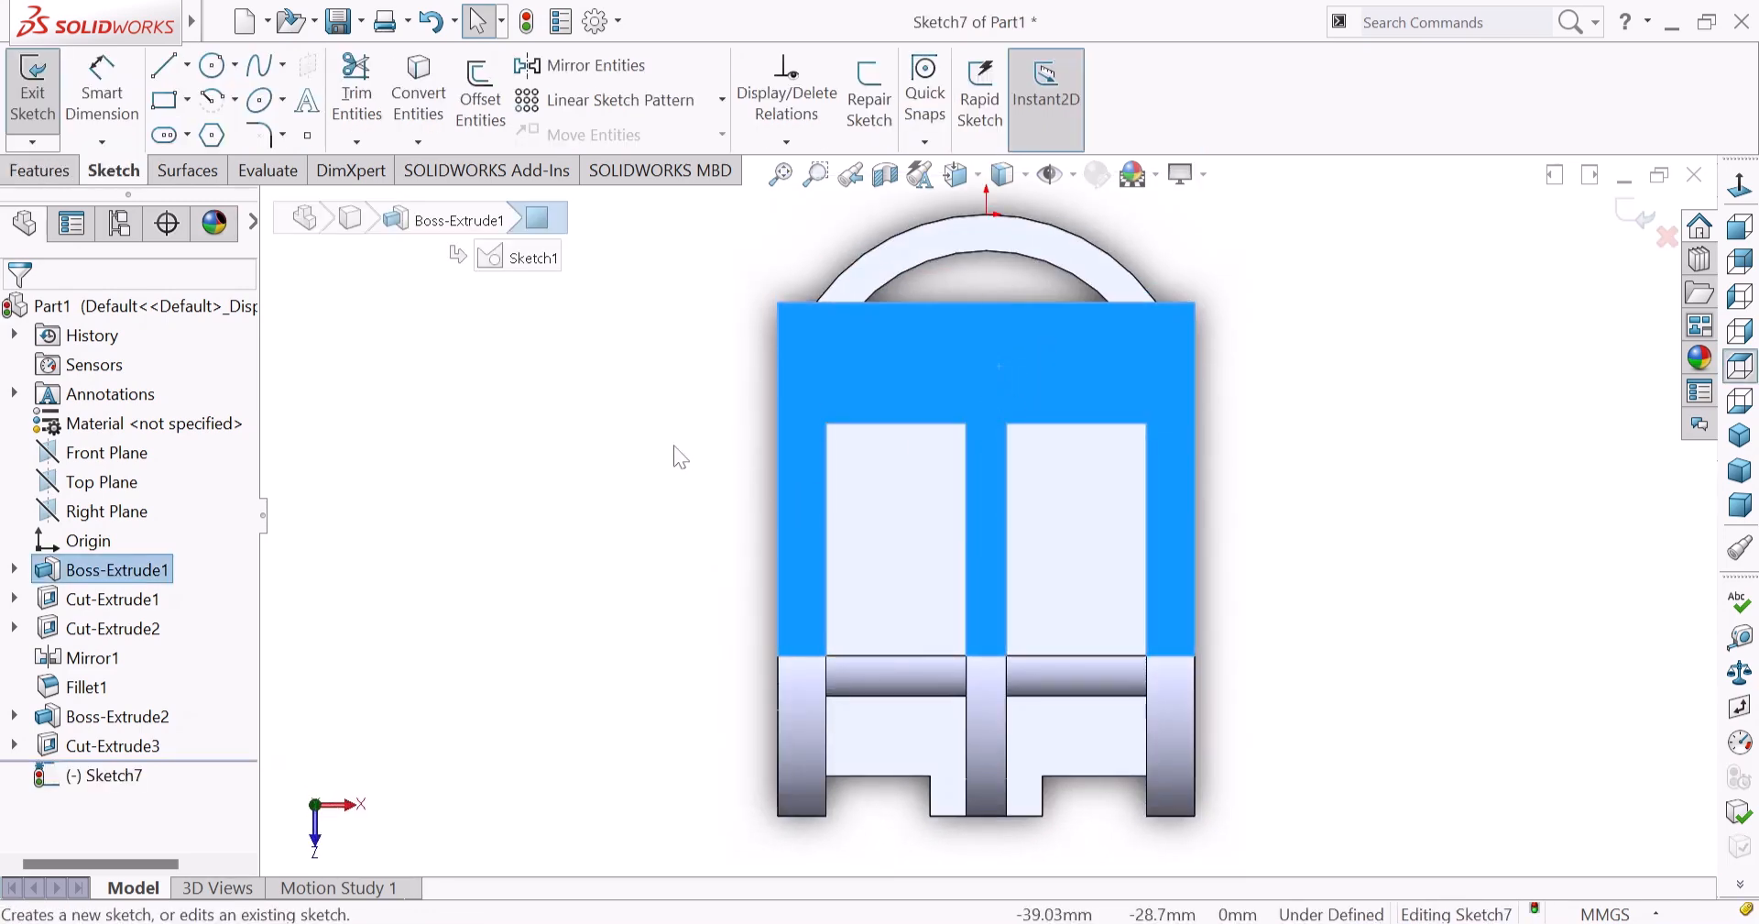
click(674, 446)
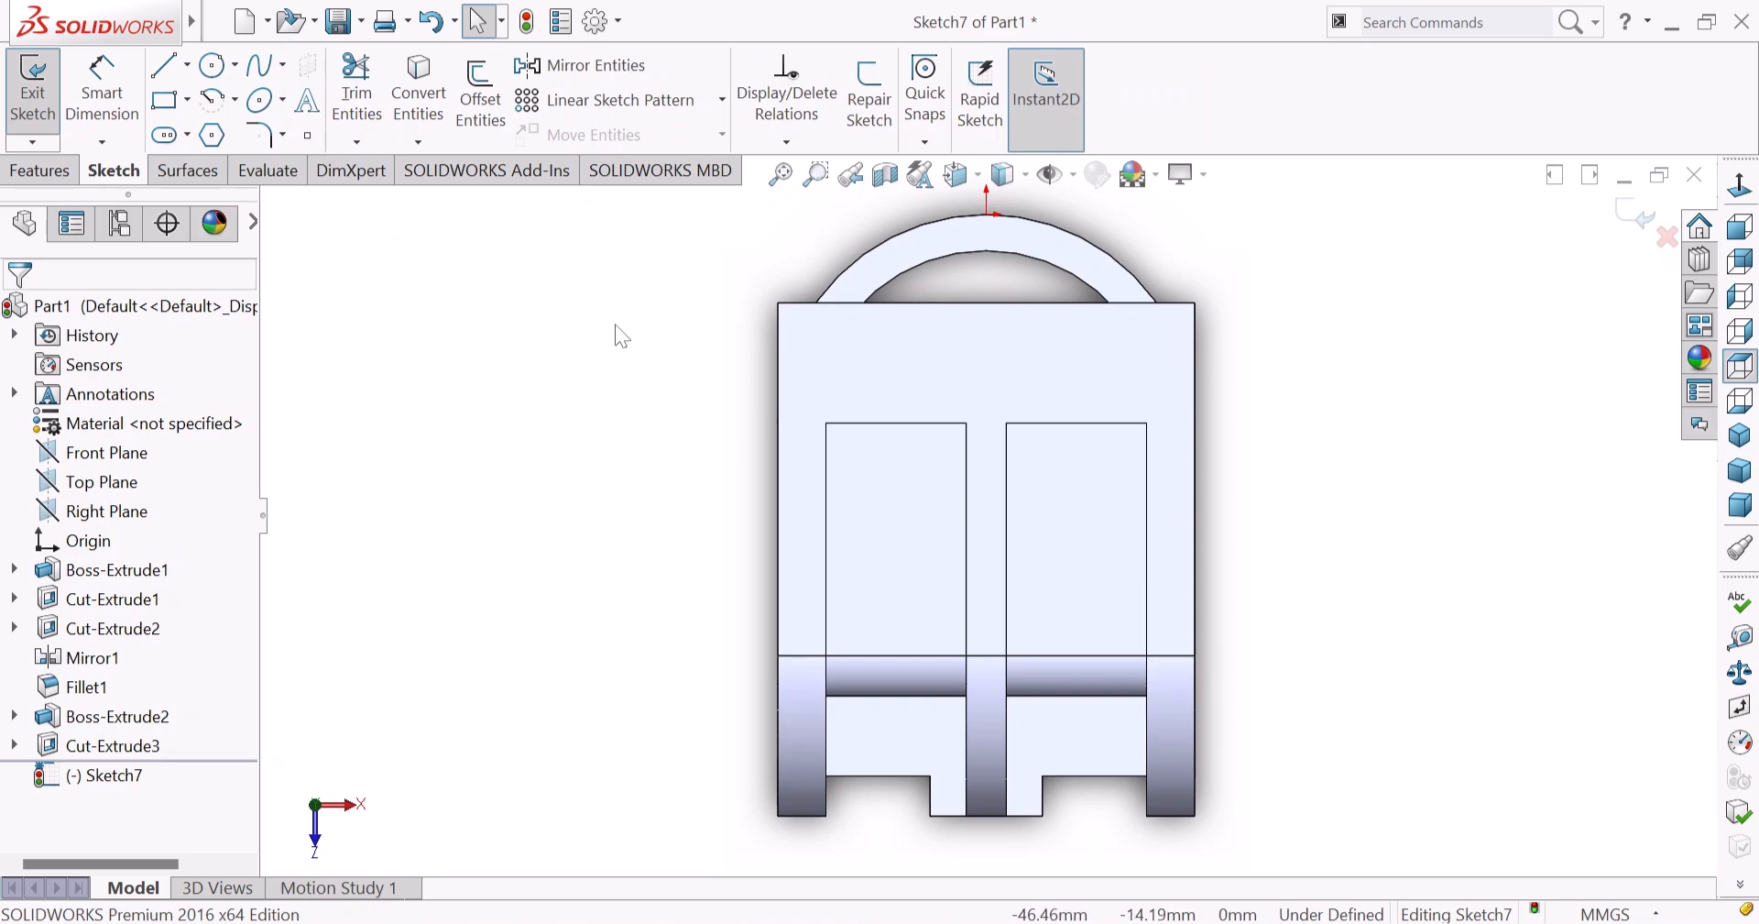
click(188, 66)
click(196, 130)
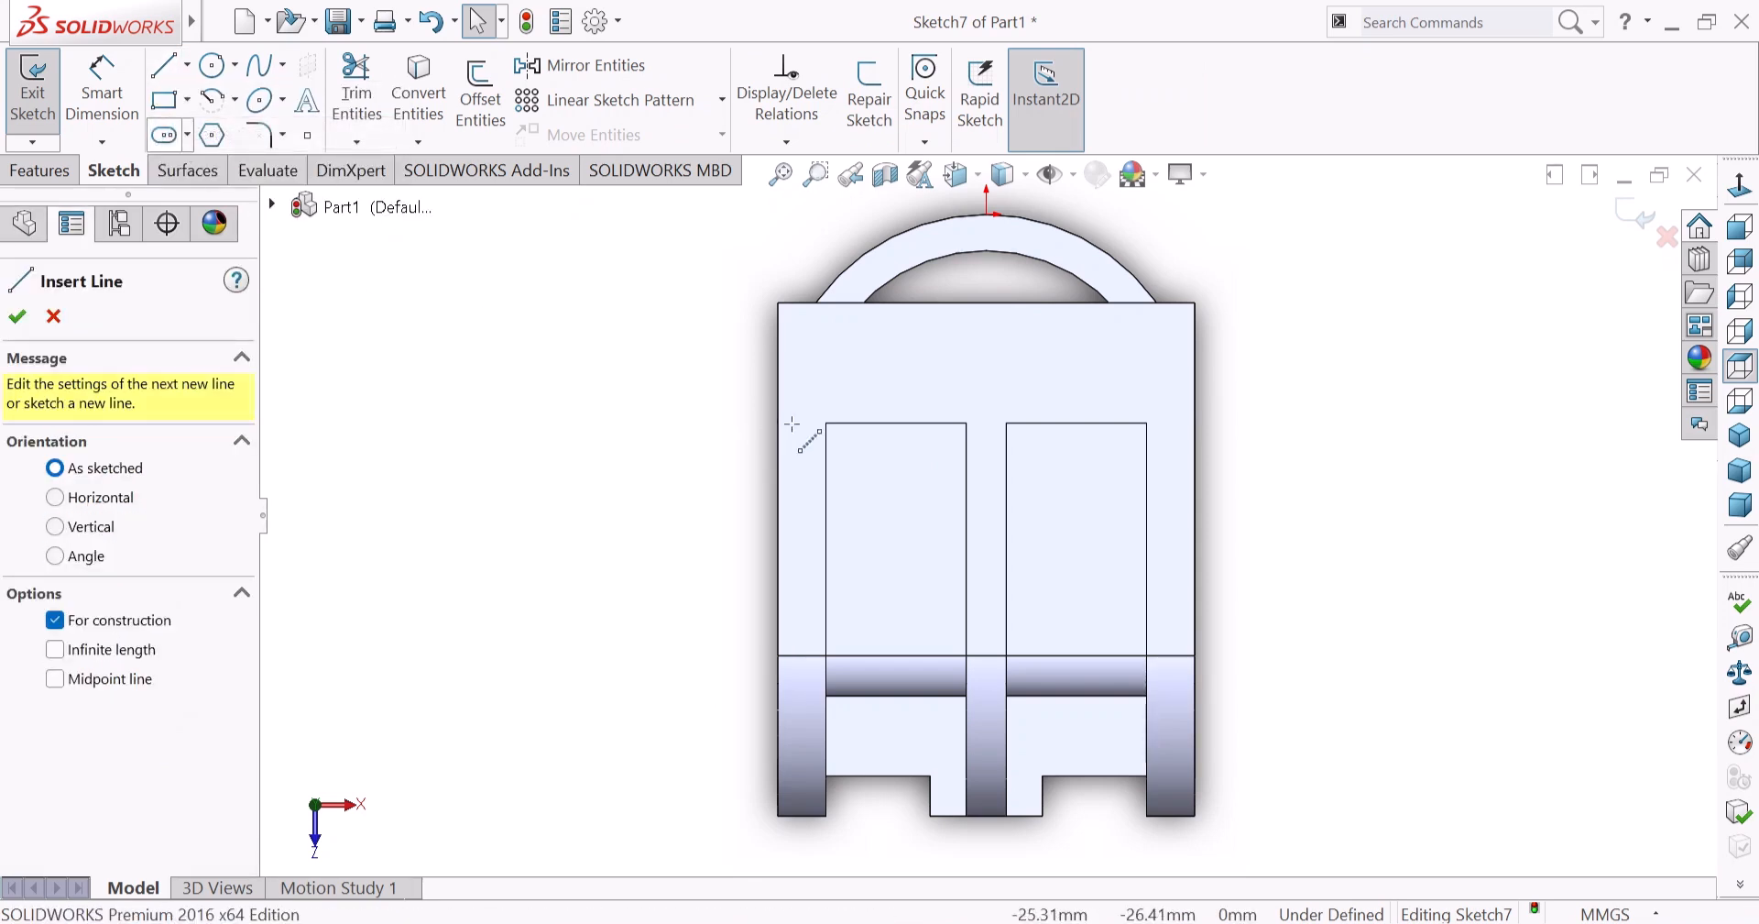
click(824, 424)
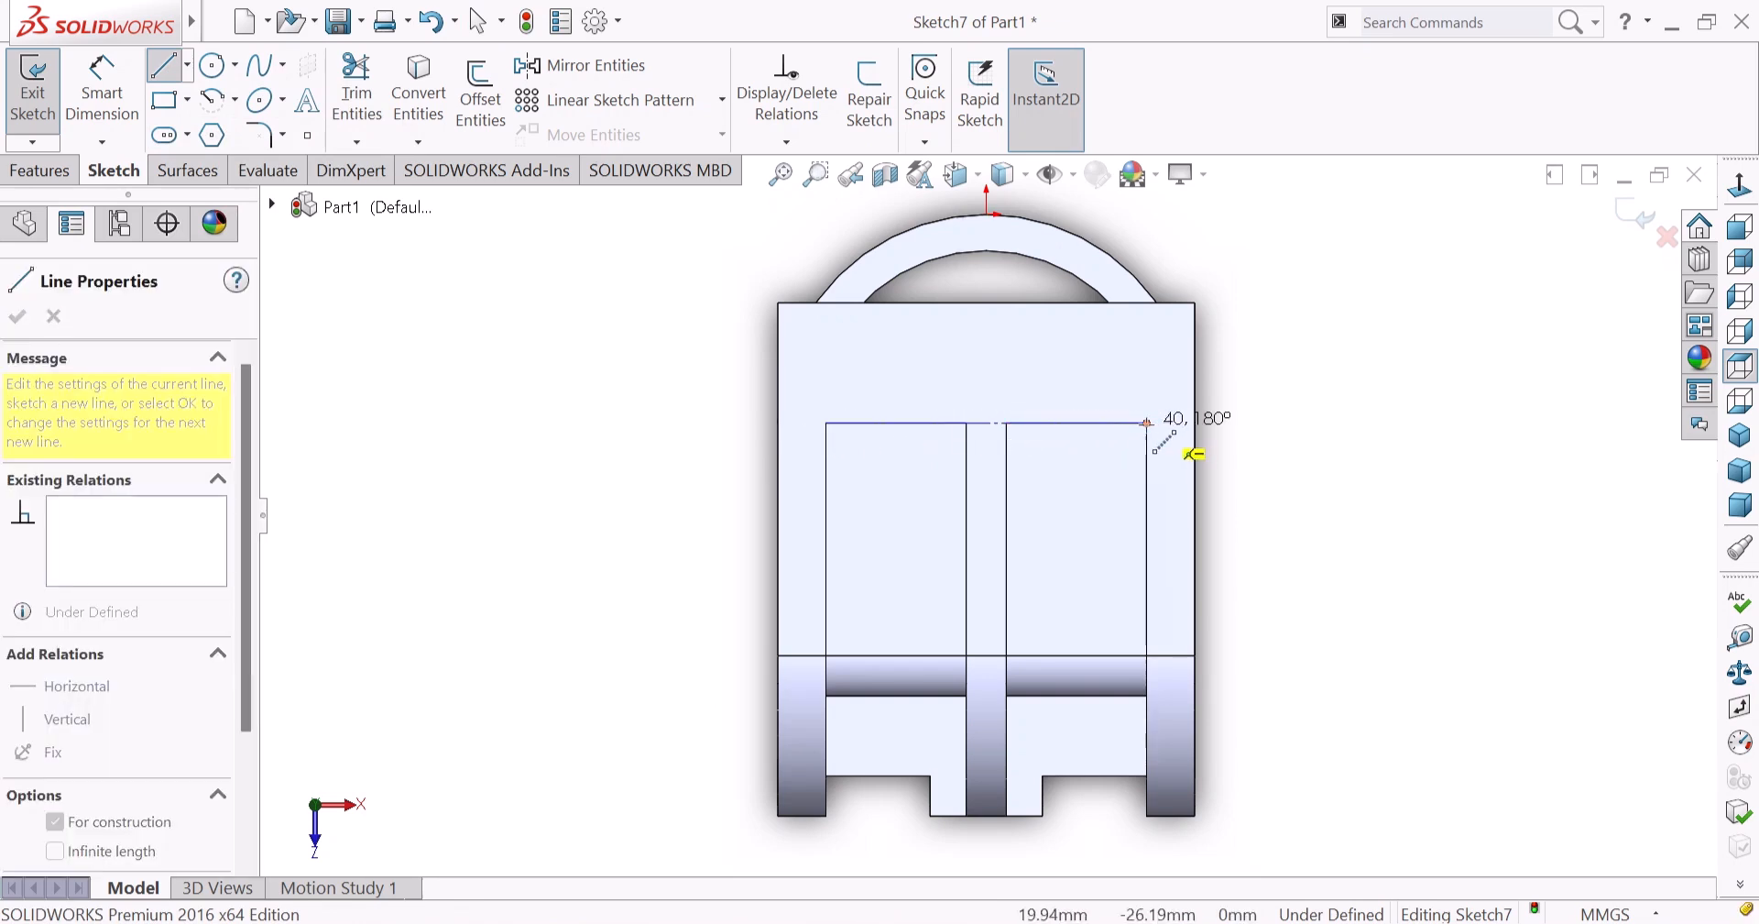
click(1146, 423)
right_click(1297, 365)
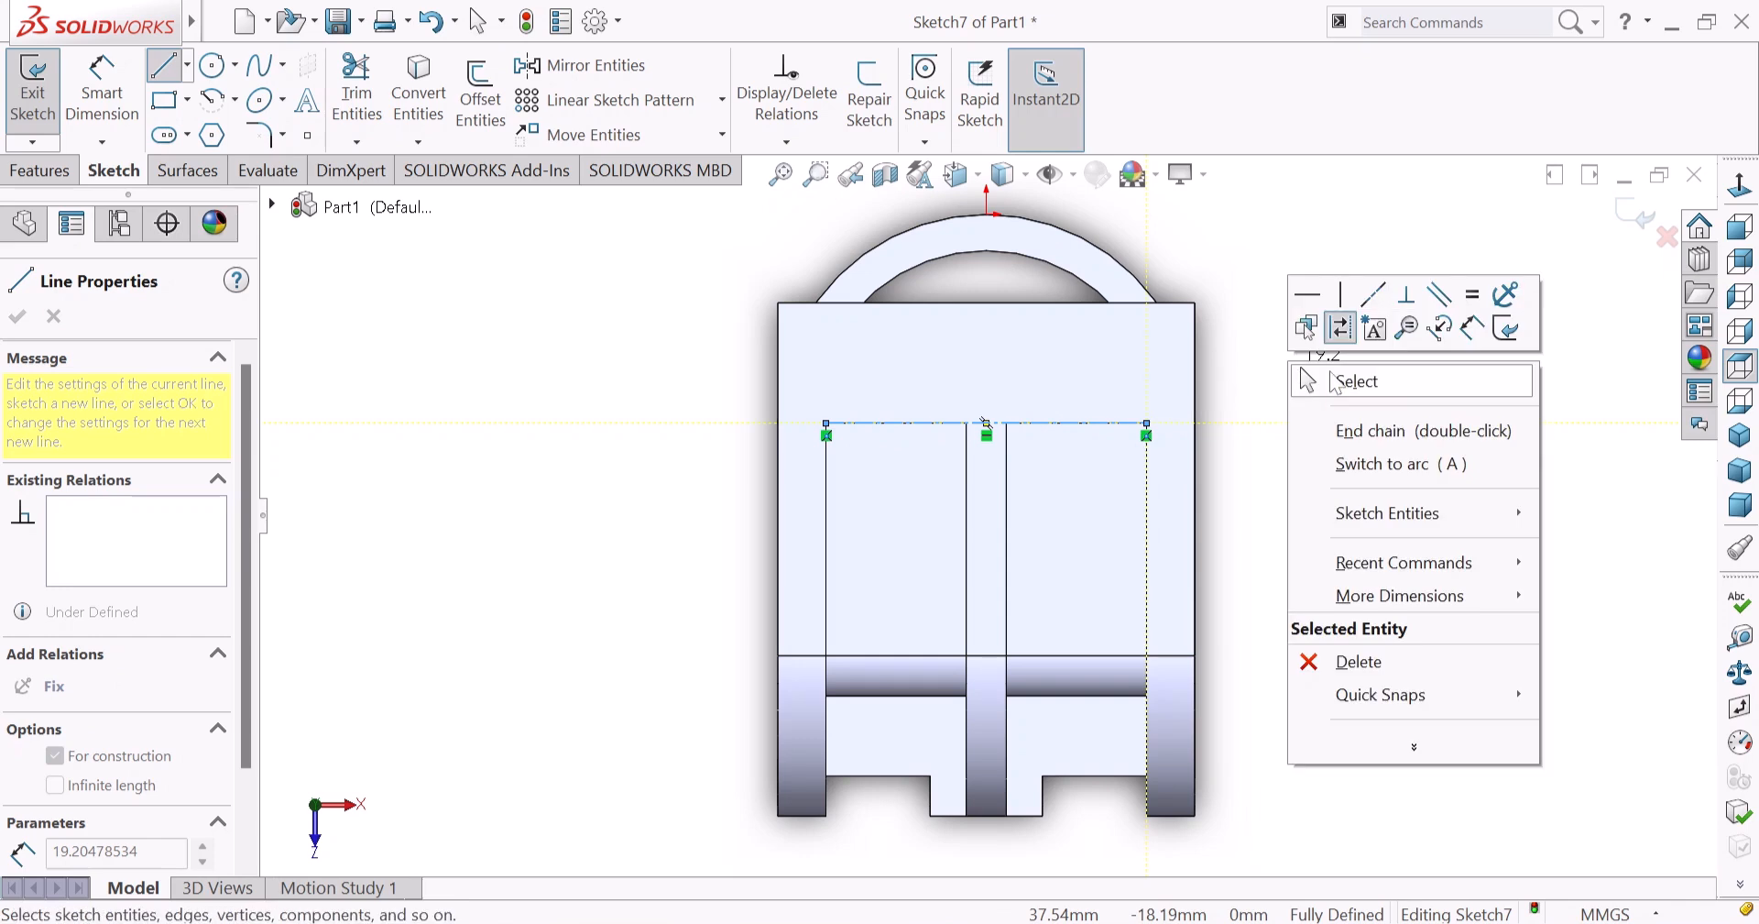
click(1320, 381)
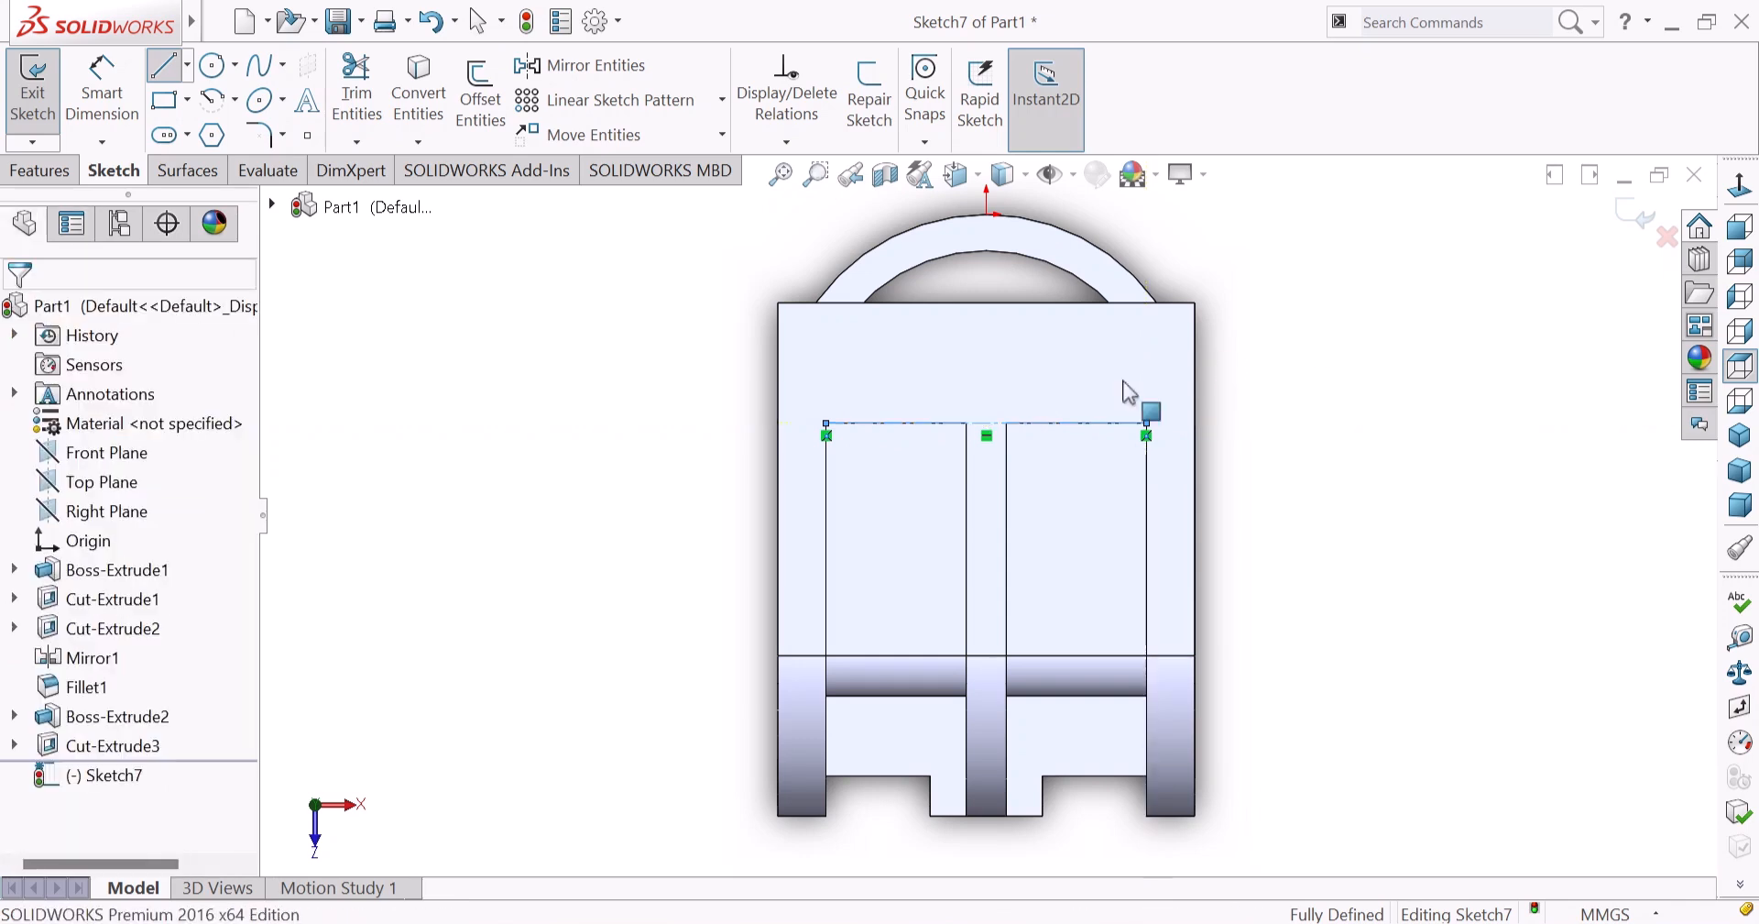
Sketch a centerpoint semicircular arc of about 15 mm radius over the pockets, centred on the centerline's midpoint with both ends on that line.
click(212, 70)
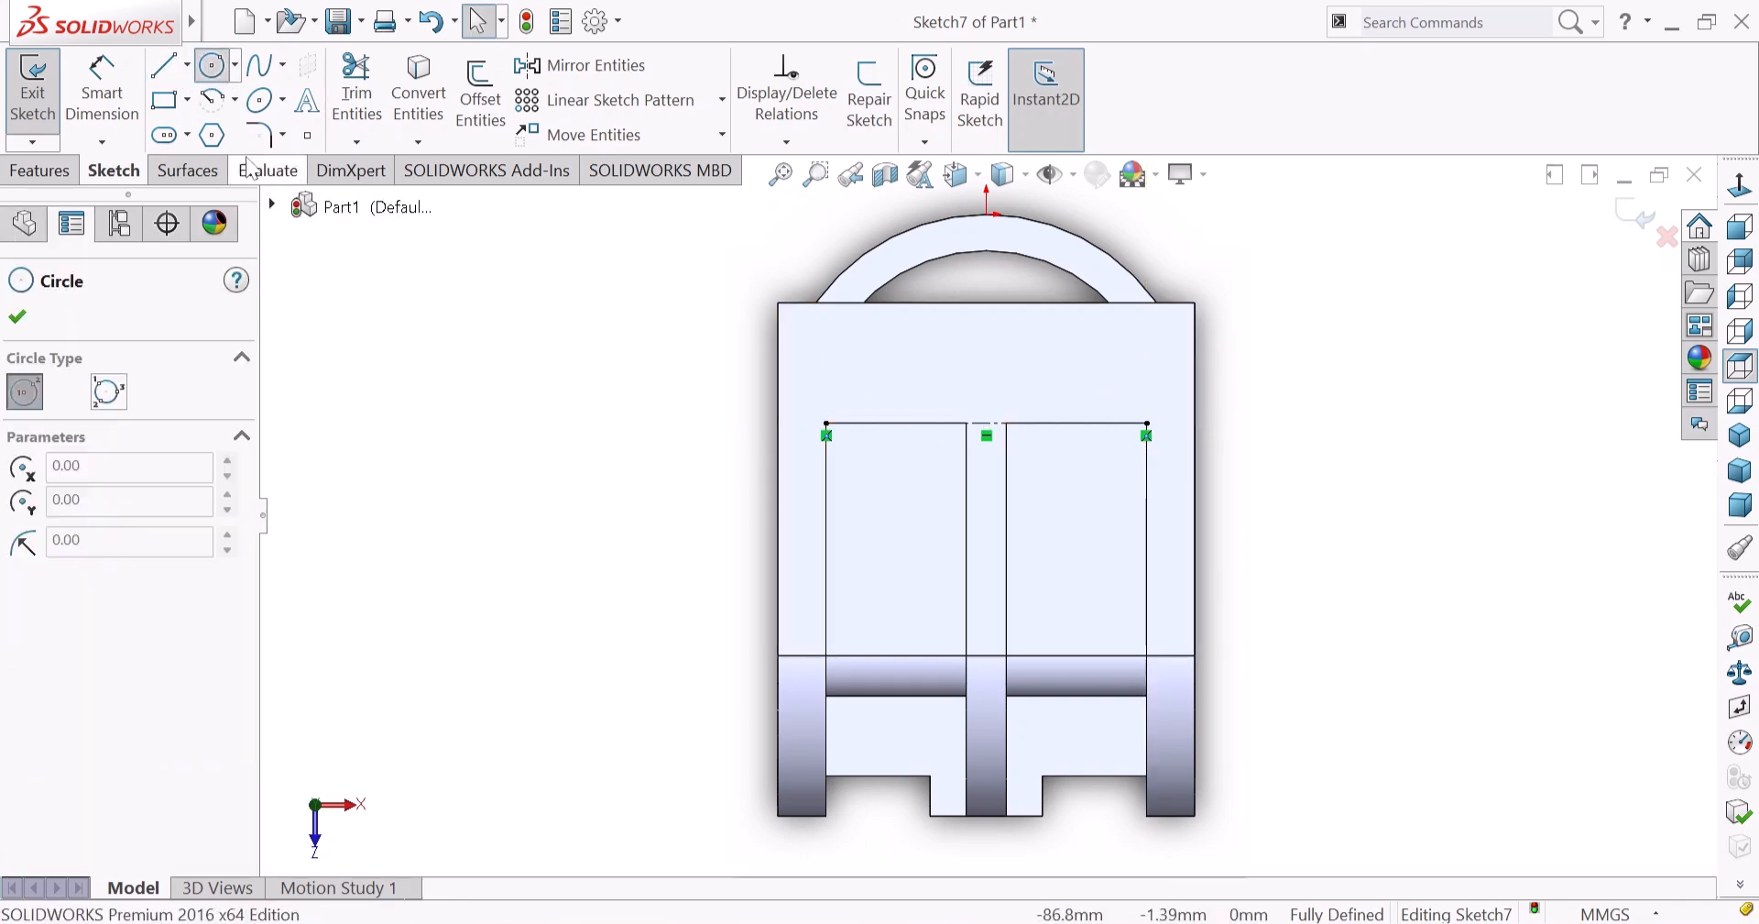
click(213, 98)
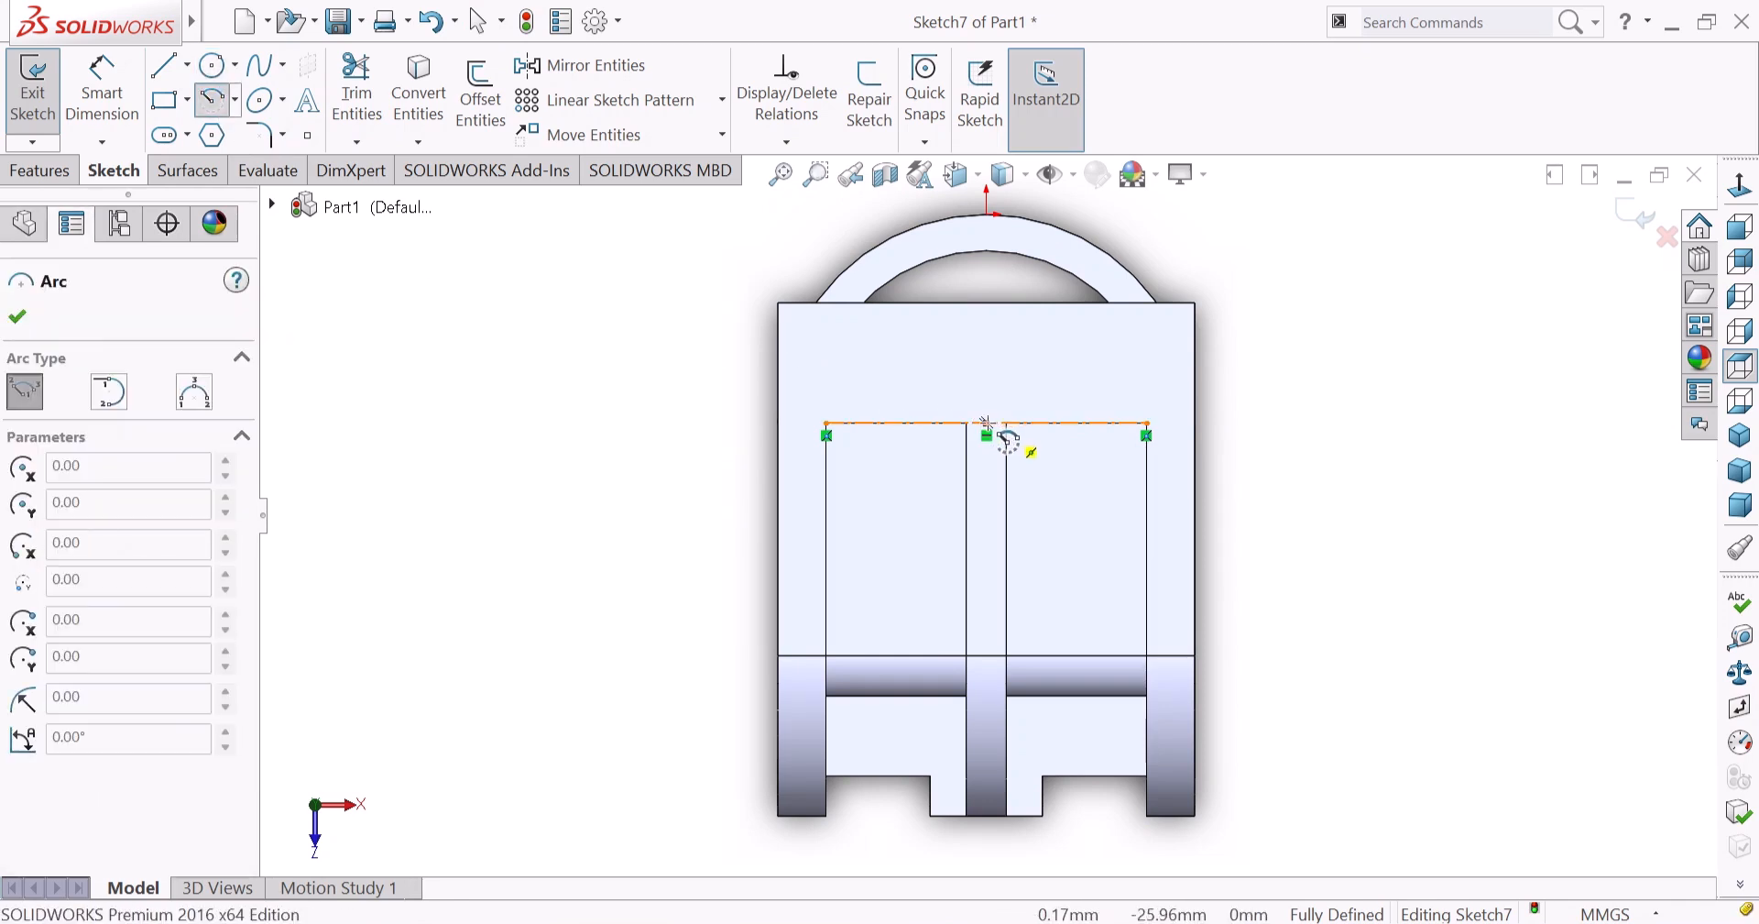
click(986, 422)
click(868, 425)
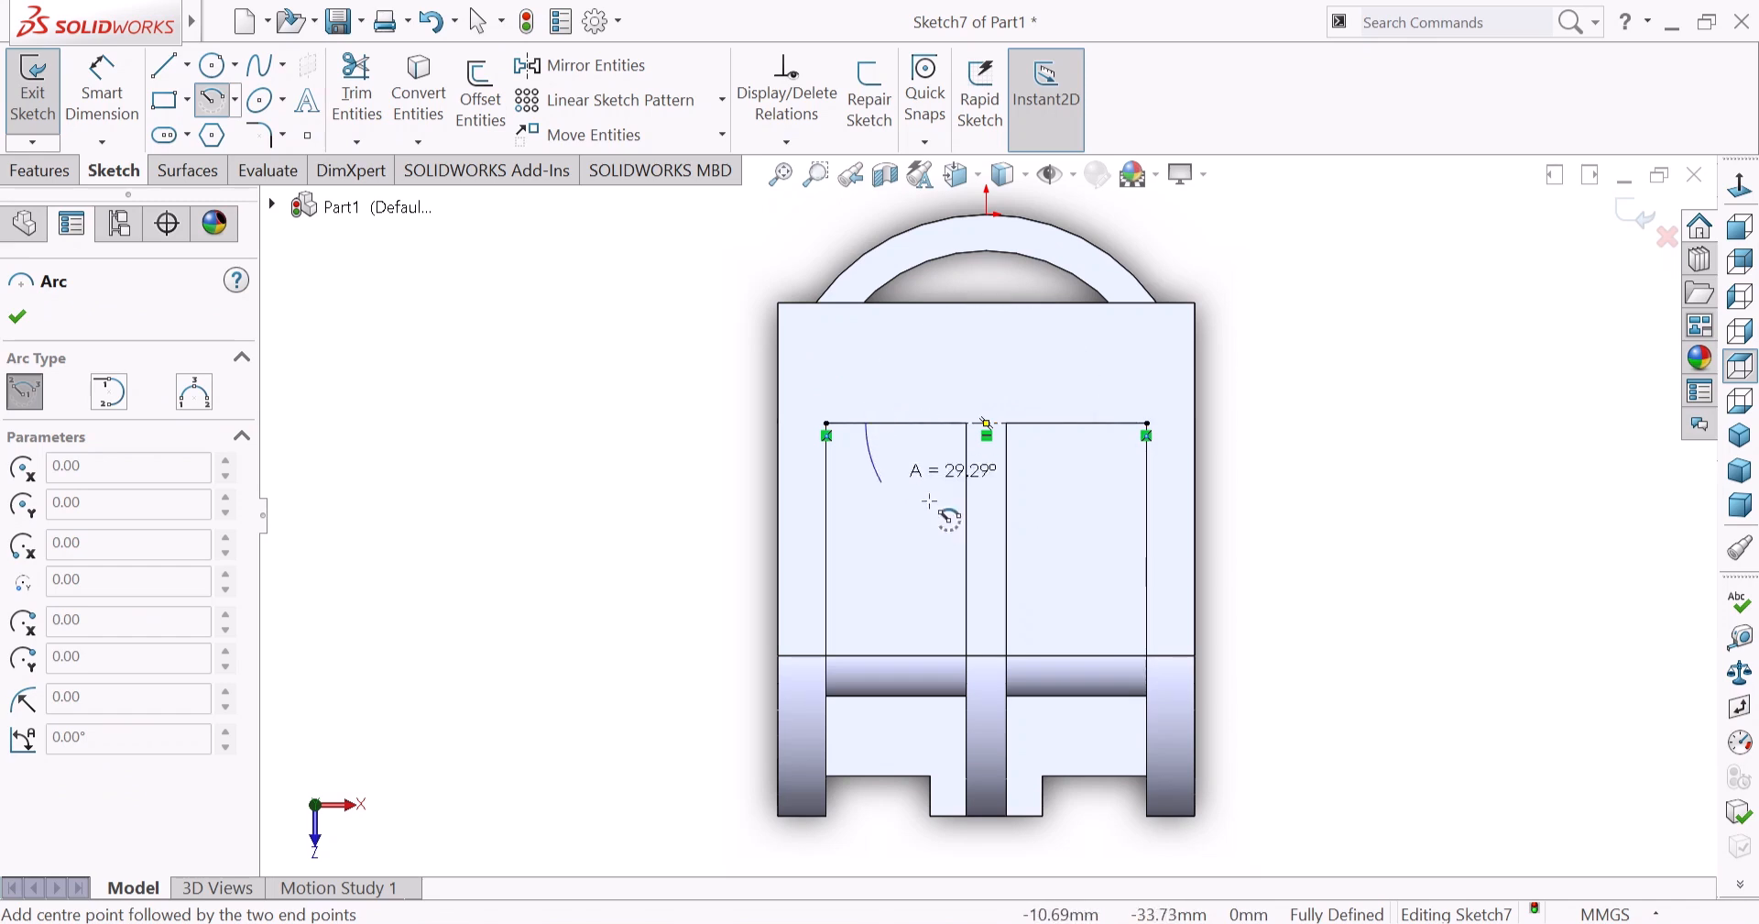
click(1109, 423)
right_click(1275, 370)
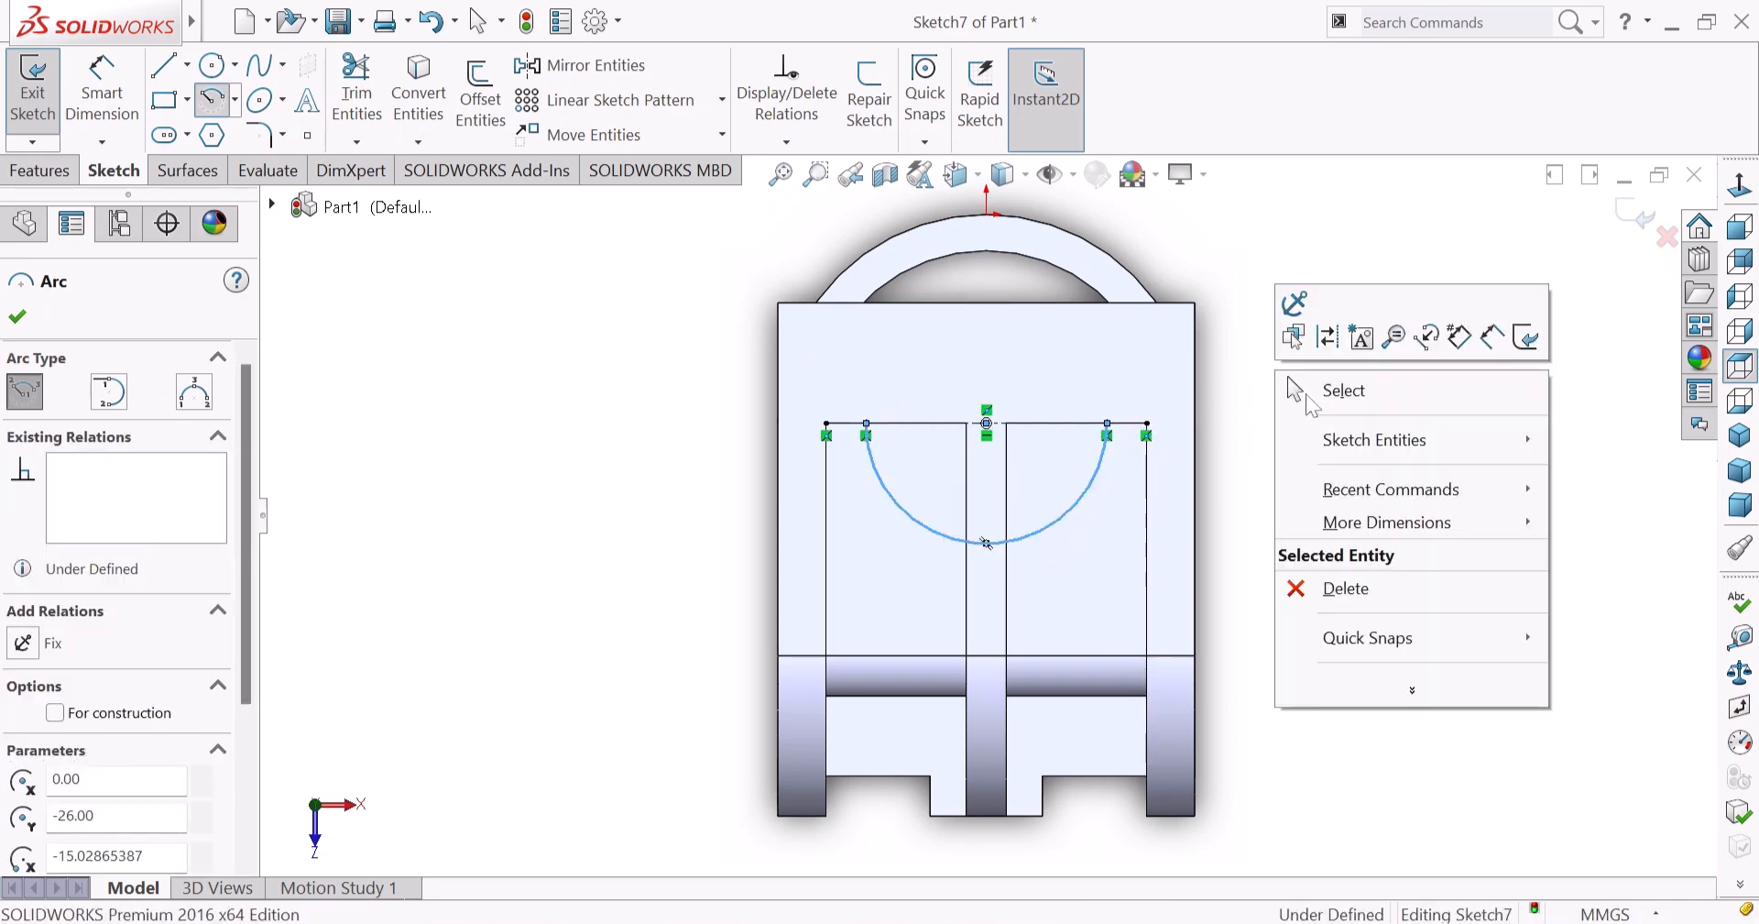
click(1336, 389)
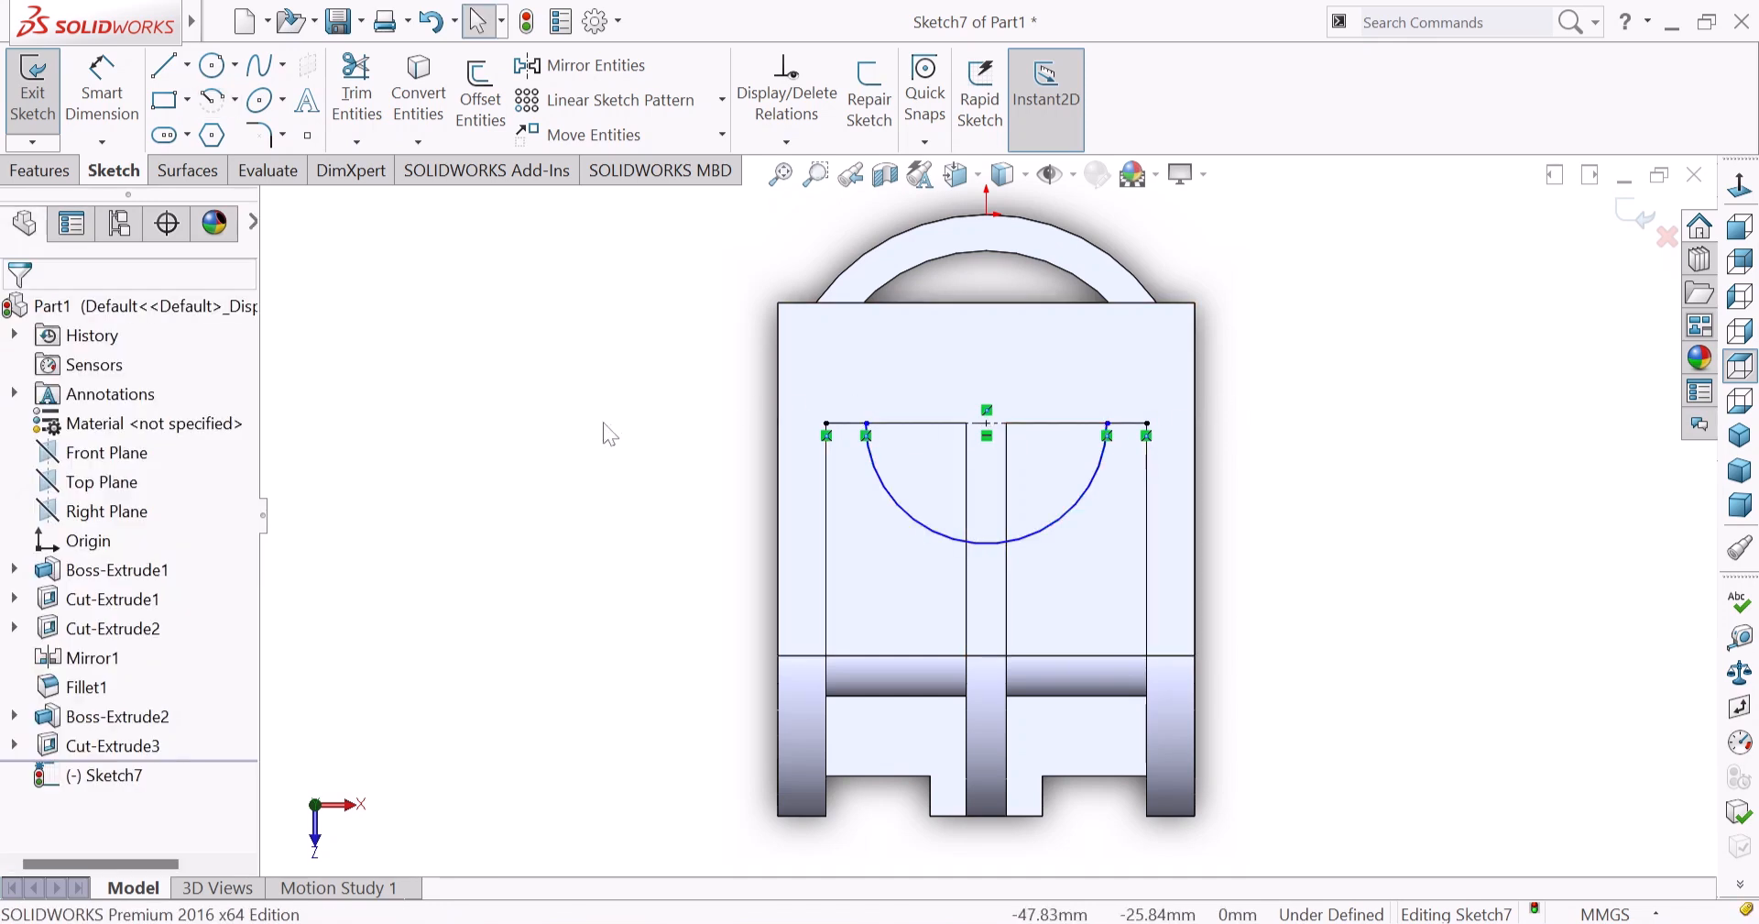
Dimension the semicircular arc over the pockets to a radius of 15 mm.
click(101, 91)
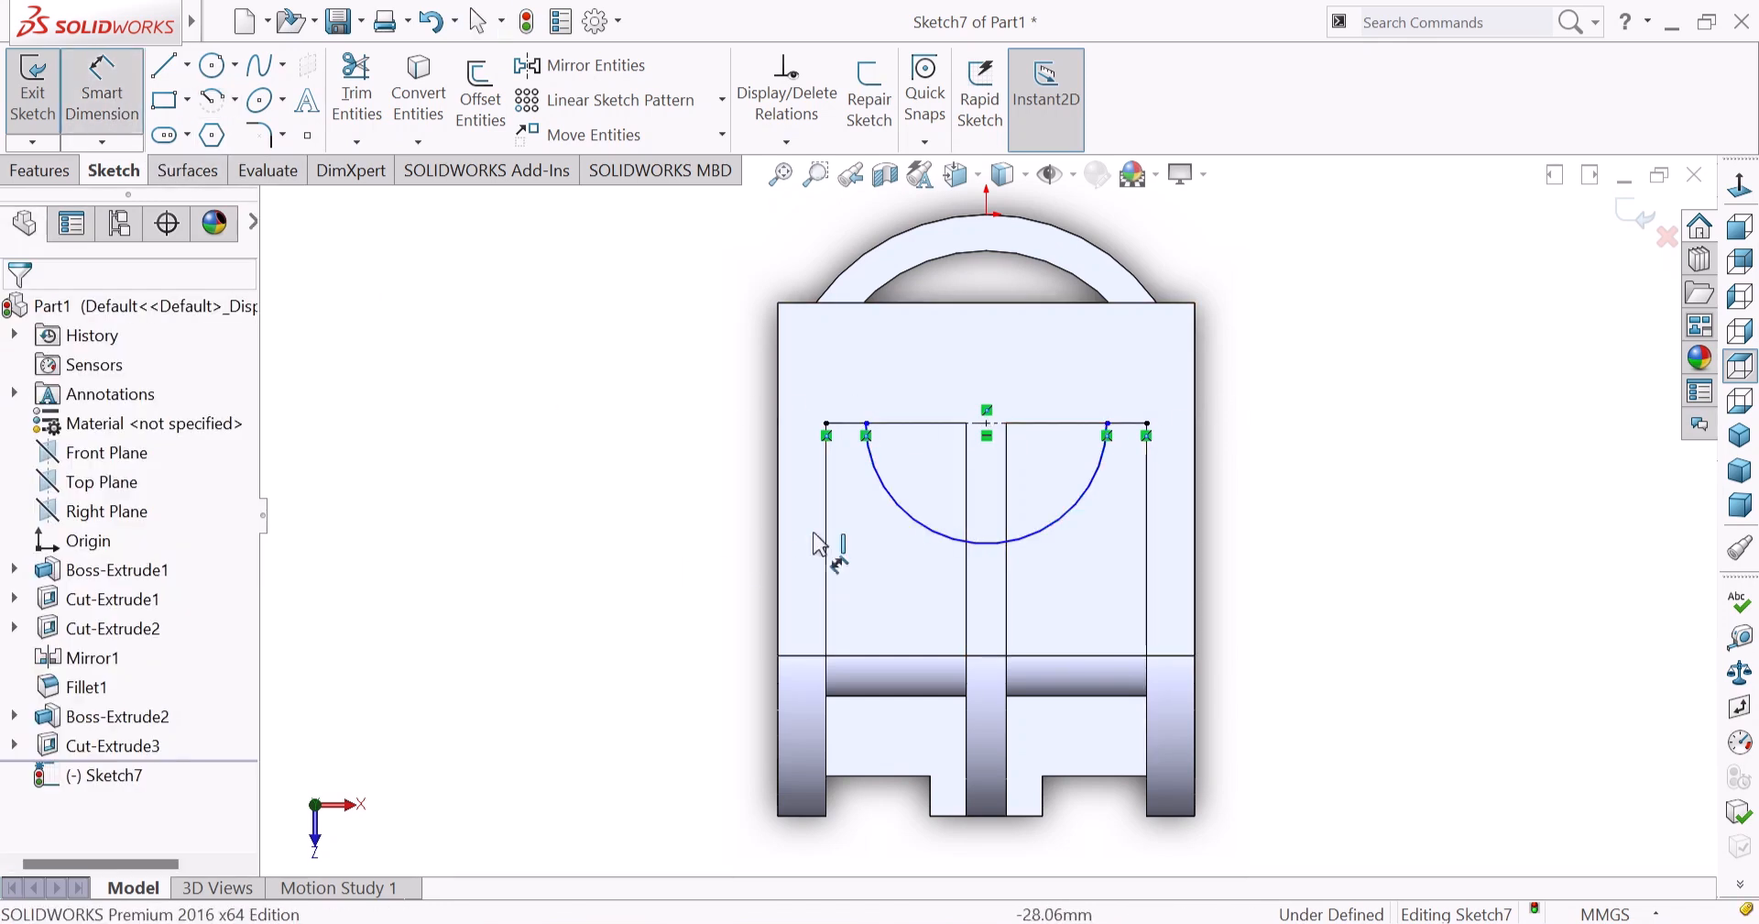
click(907, 518)
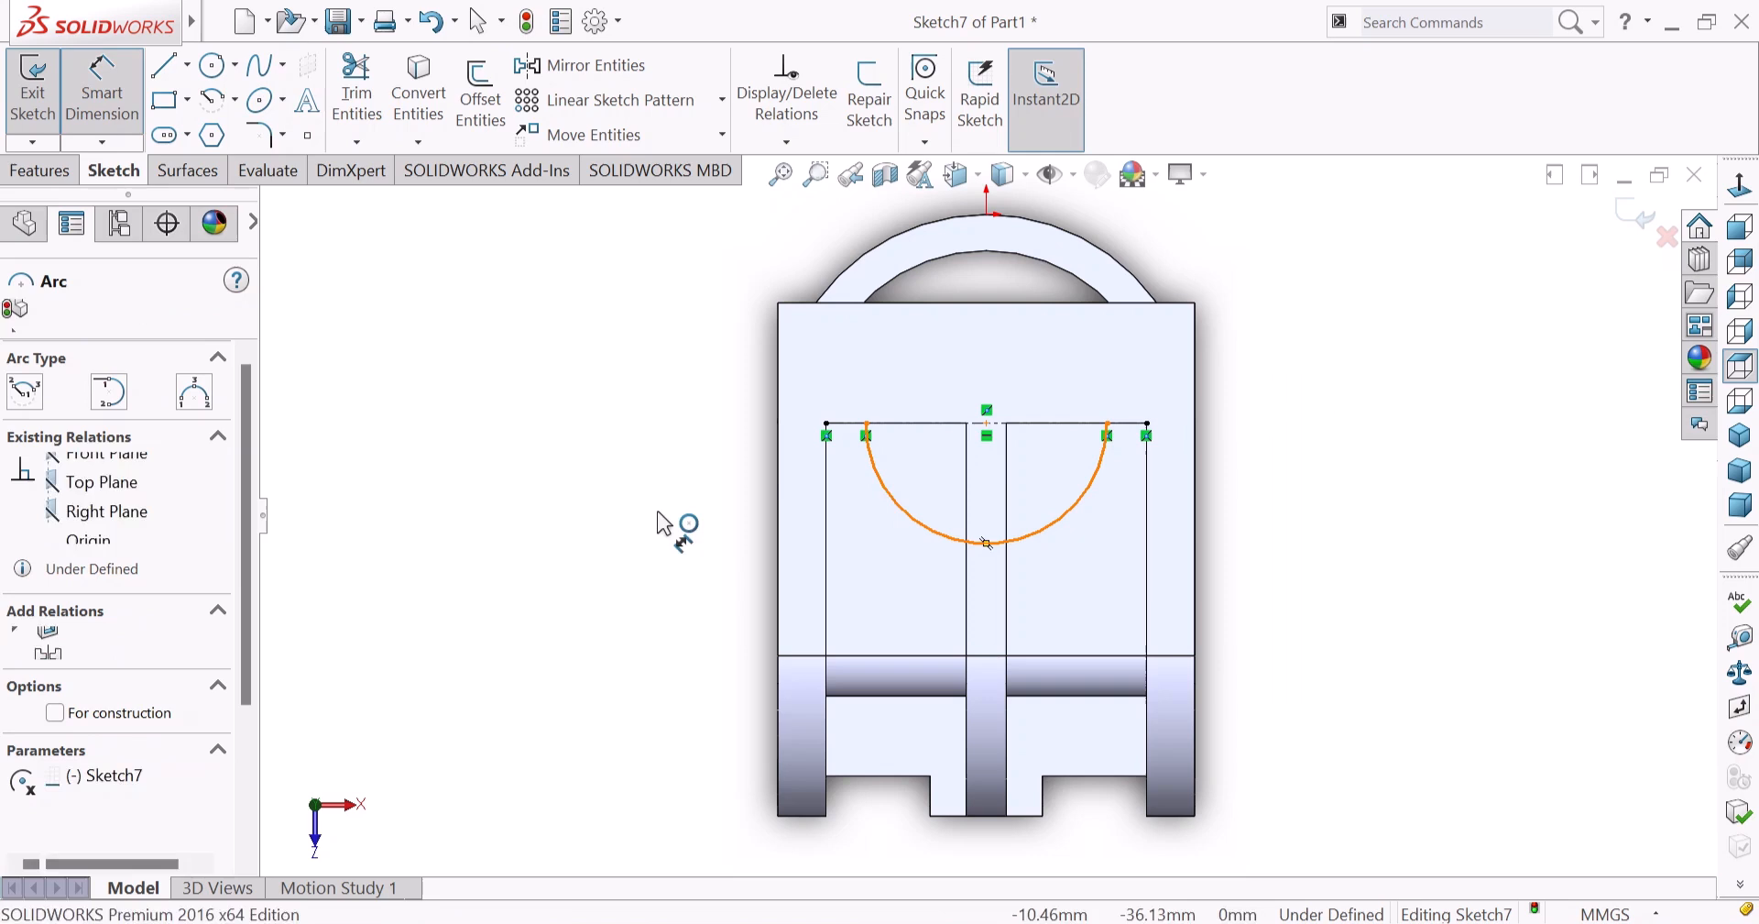
click(601, 550)
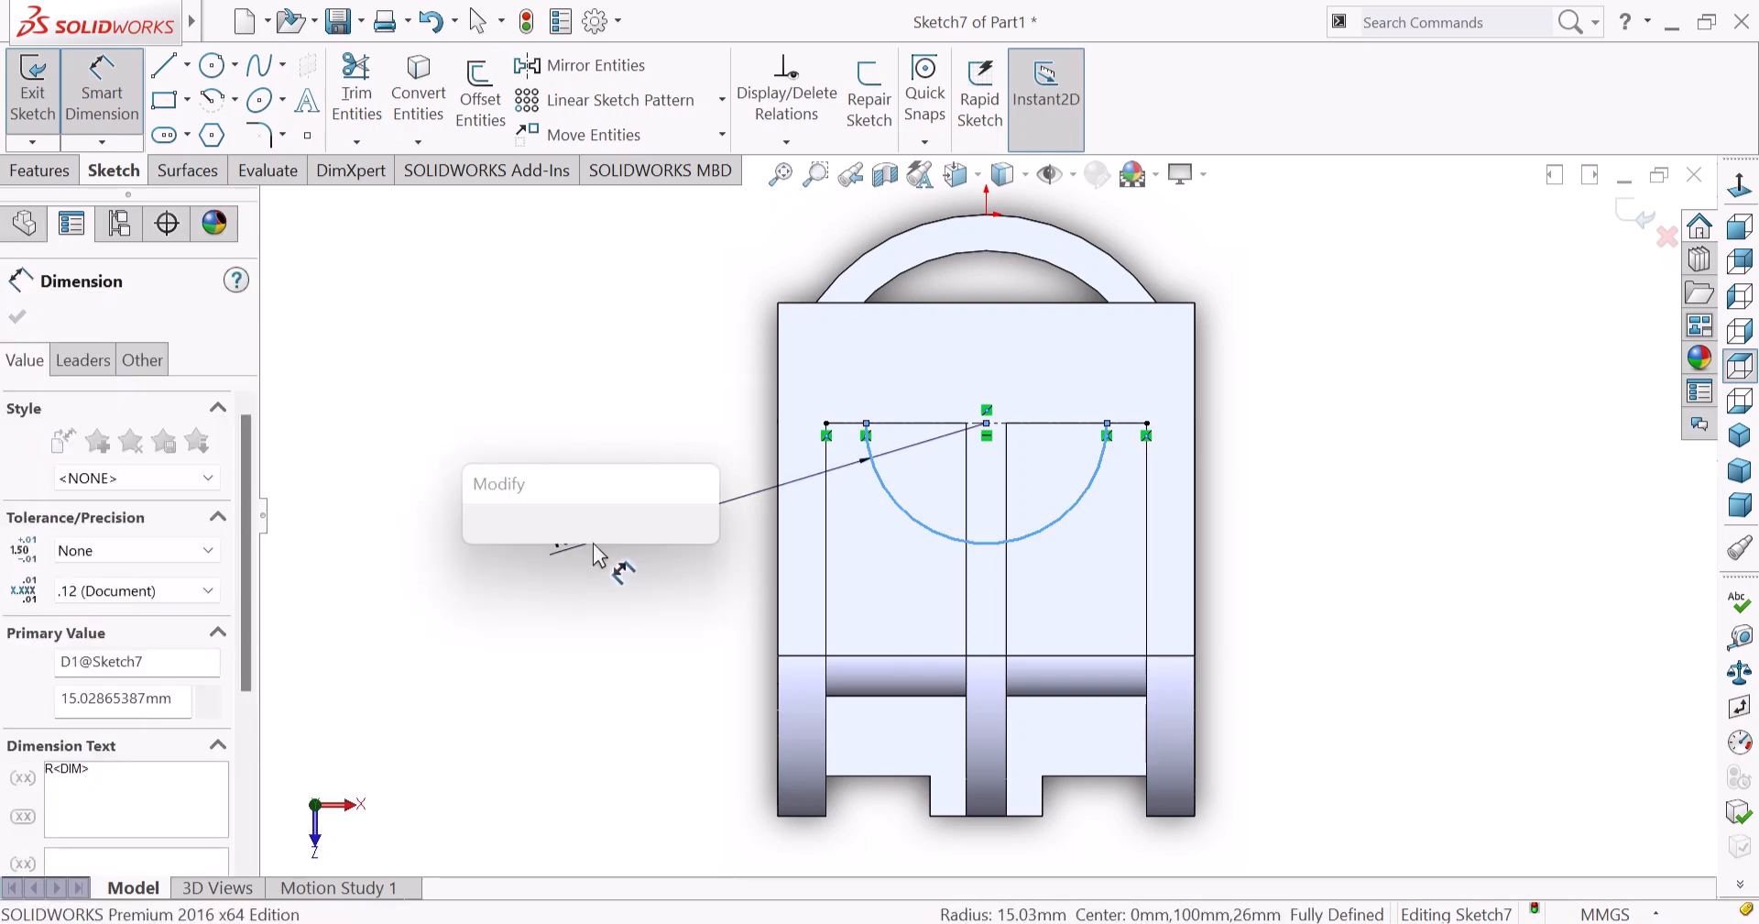
key(Return)
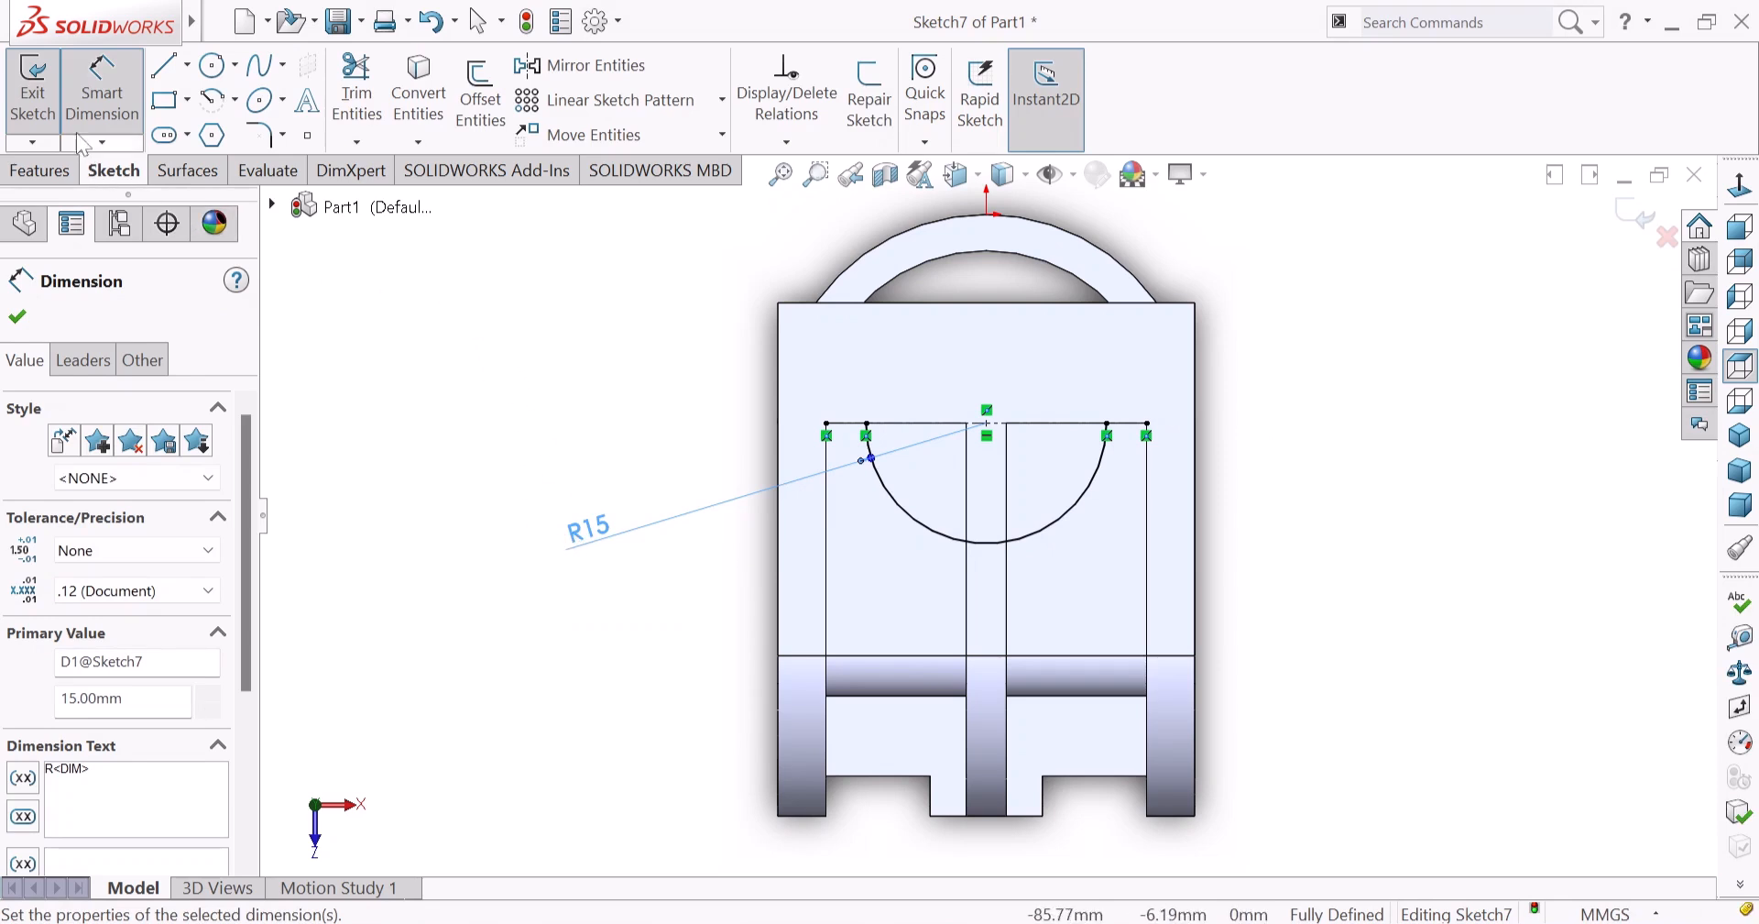
Close the semicircle with a straight horizontal line between the arc's two endpoints.
click(163, 65)
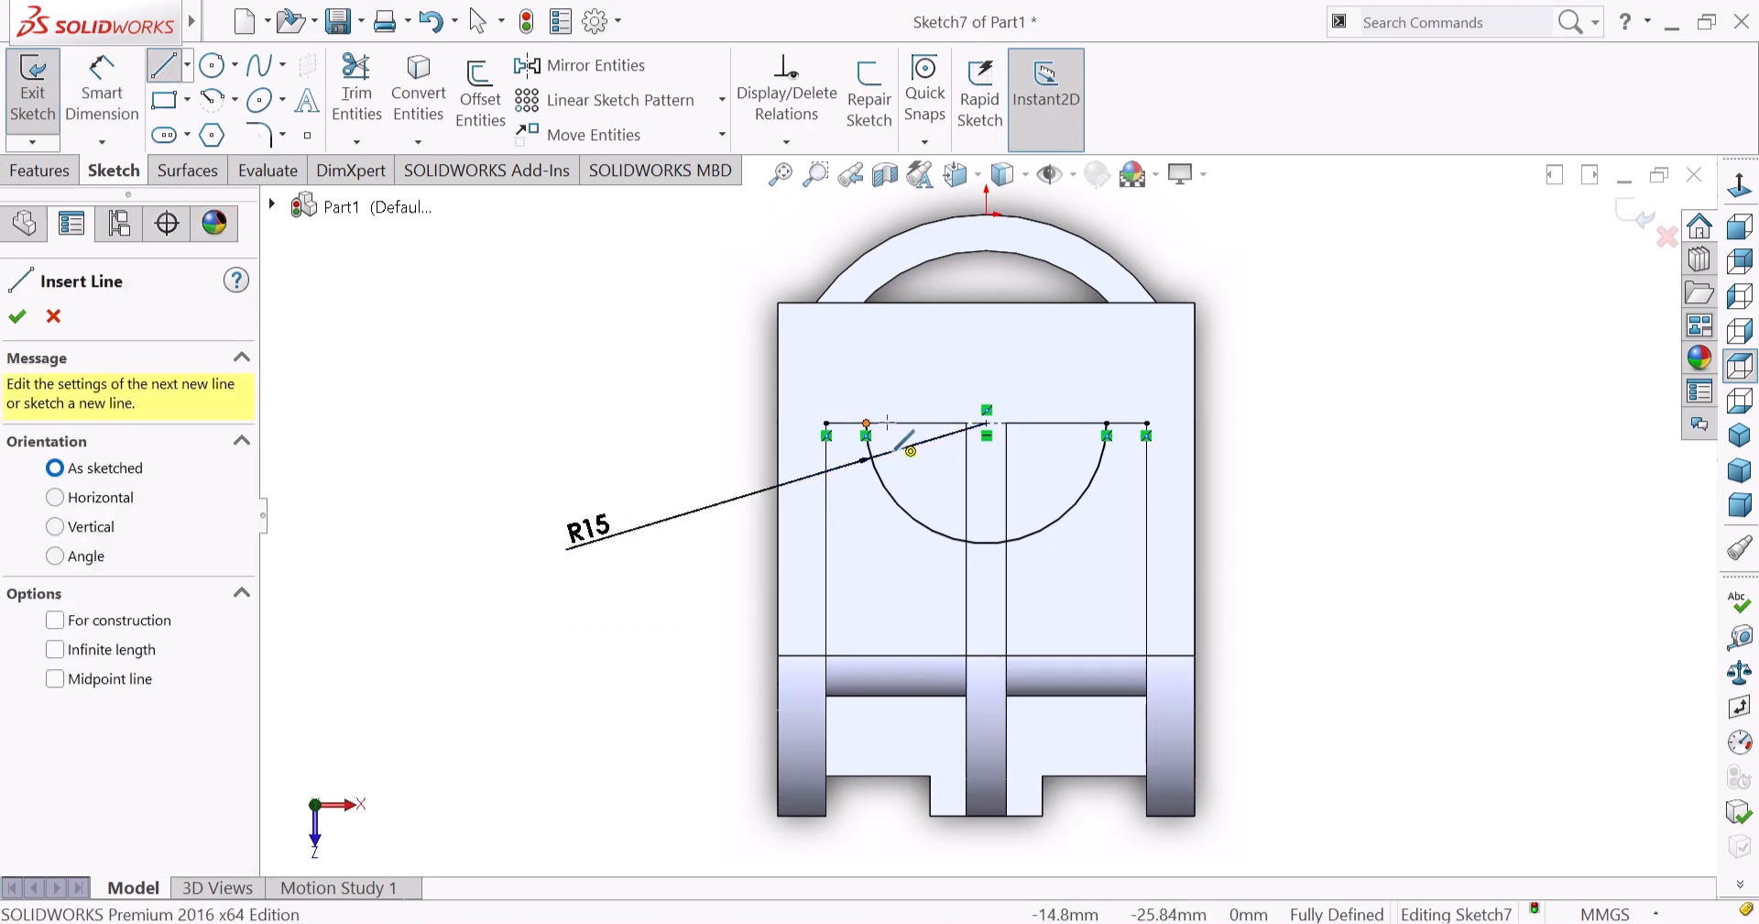
click(868, 422)
click(1107, 423)
double_click(1107, 423)
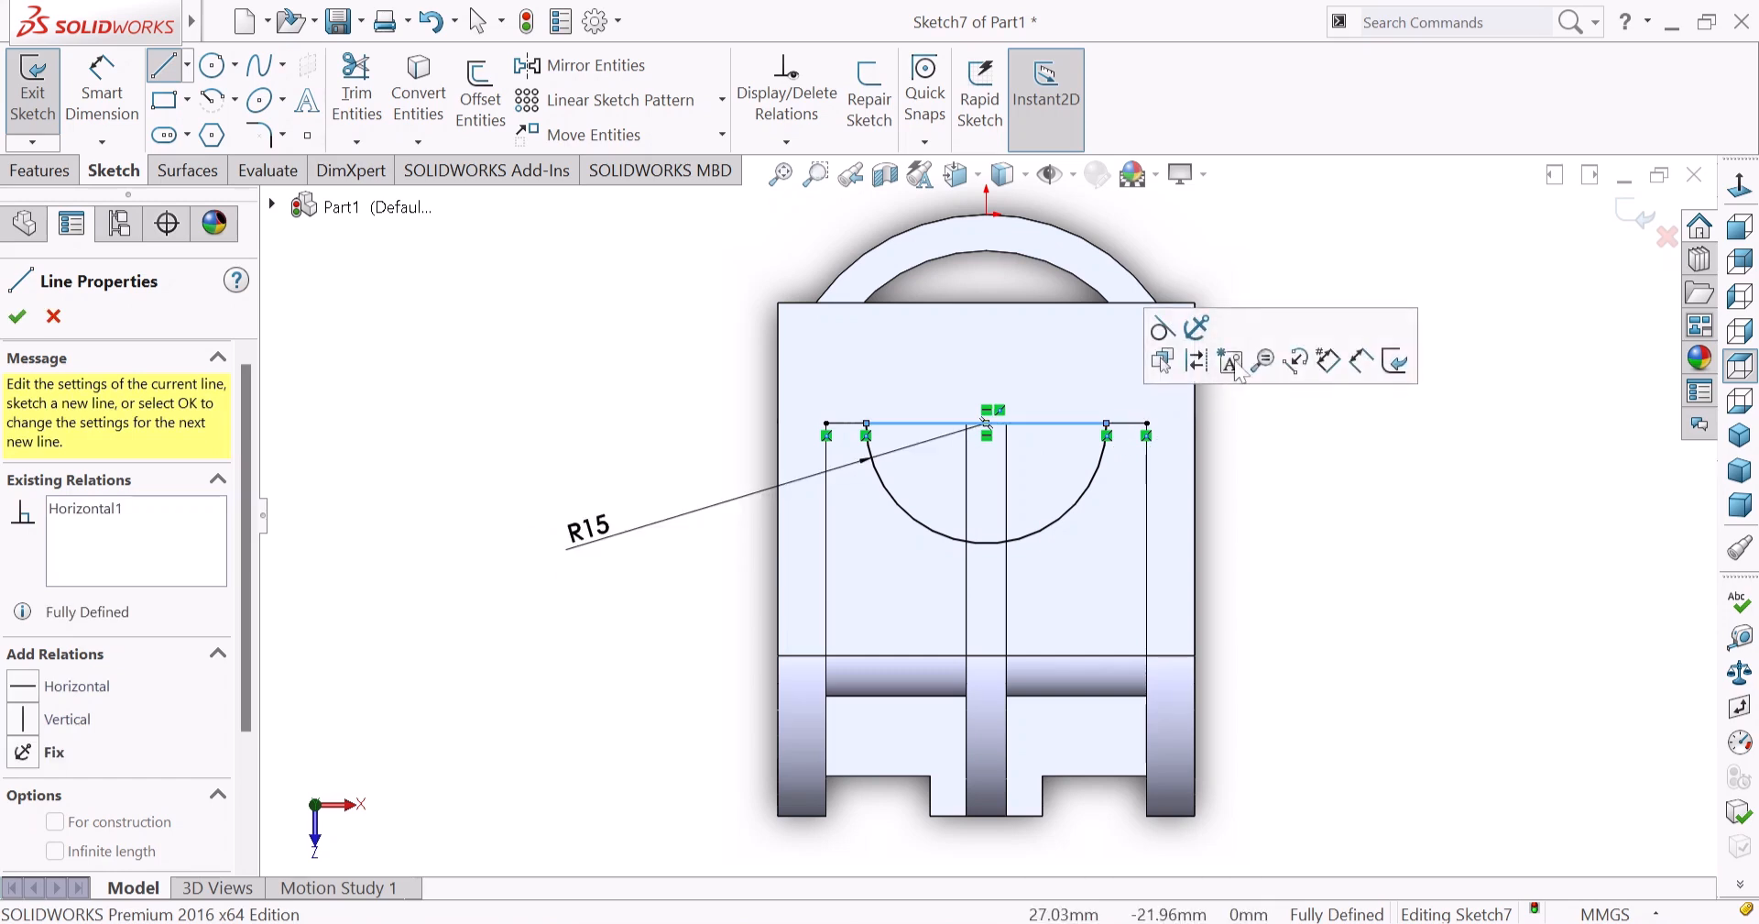
right_click(1279, 442)
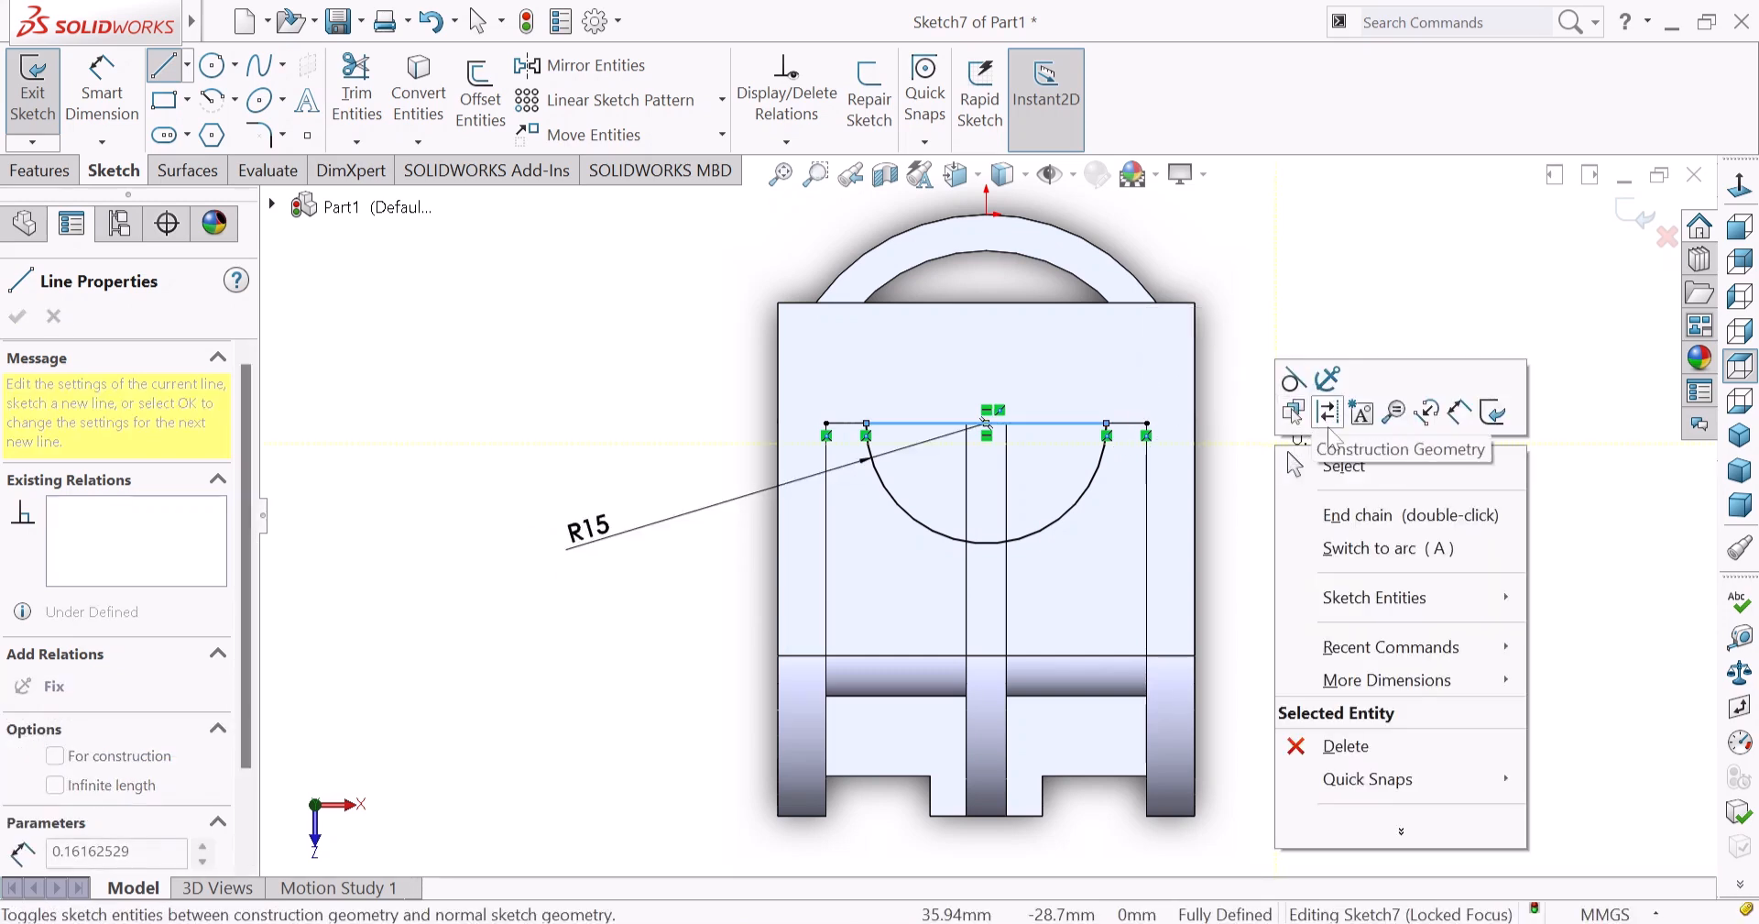
click(1294, 464)
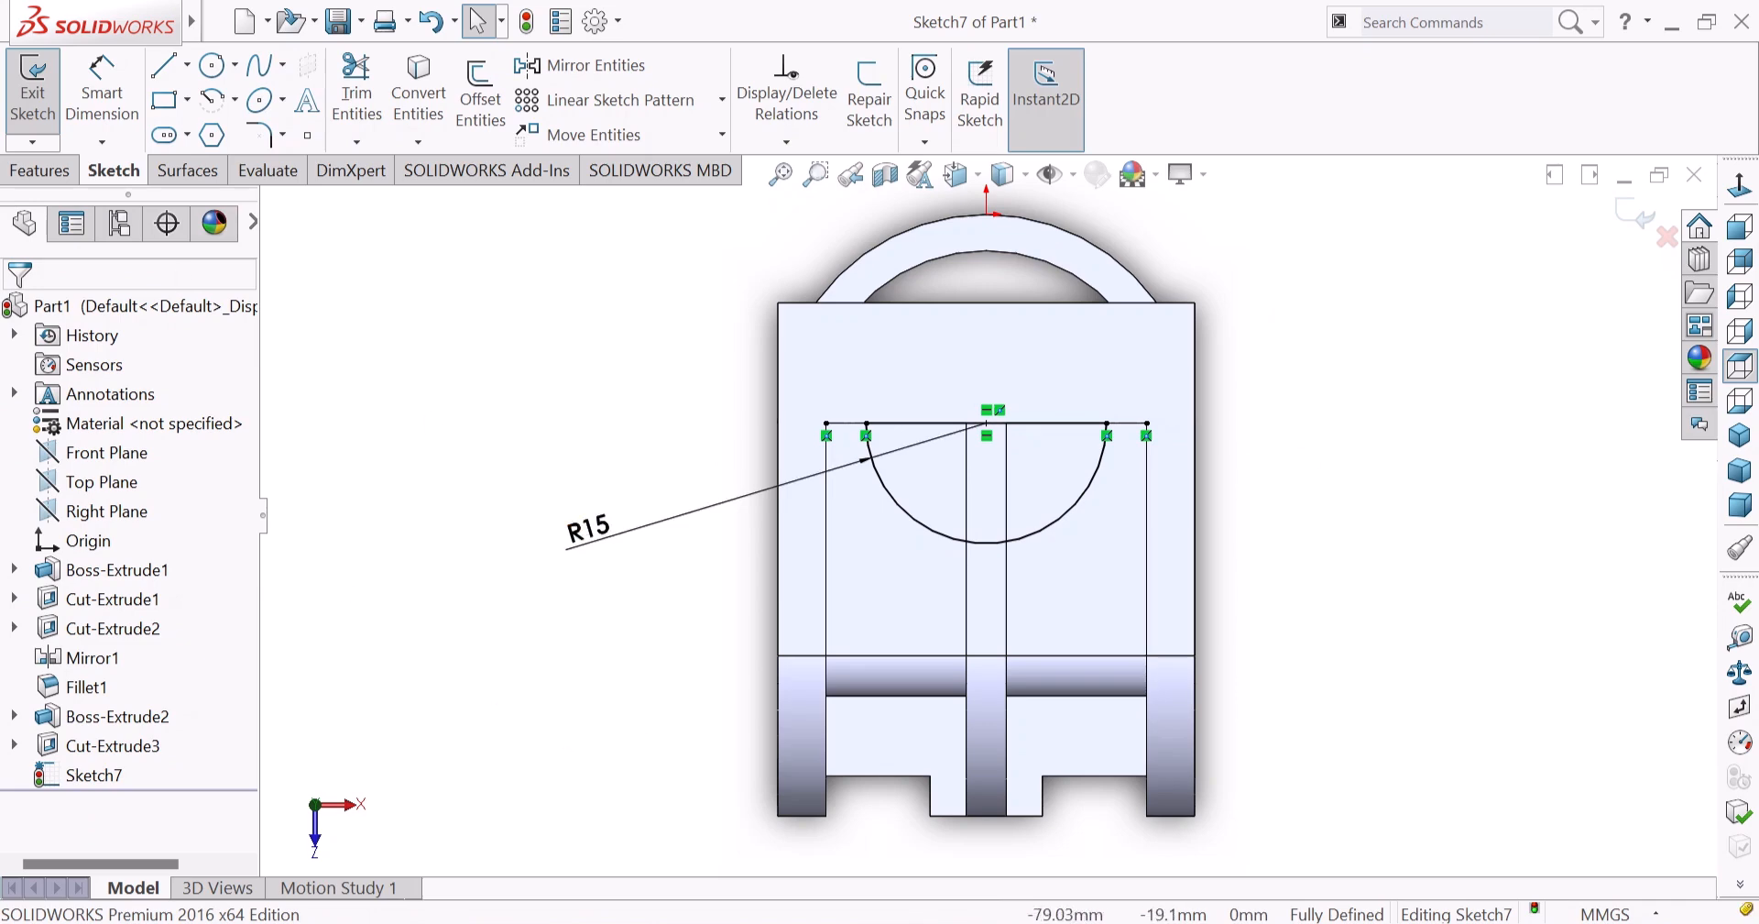
Extrude the closed semicircle as a boss down into the upper arm's pockets with the Up To Next end condition.
click(44, 170)
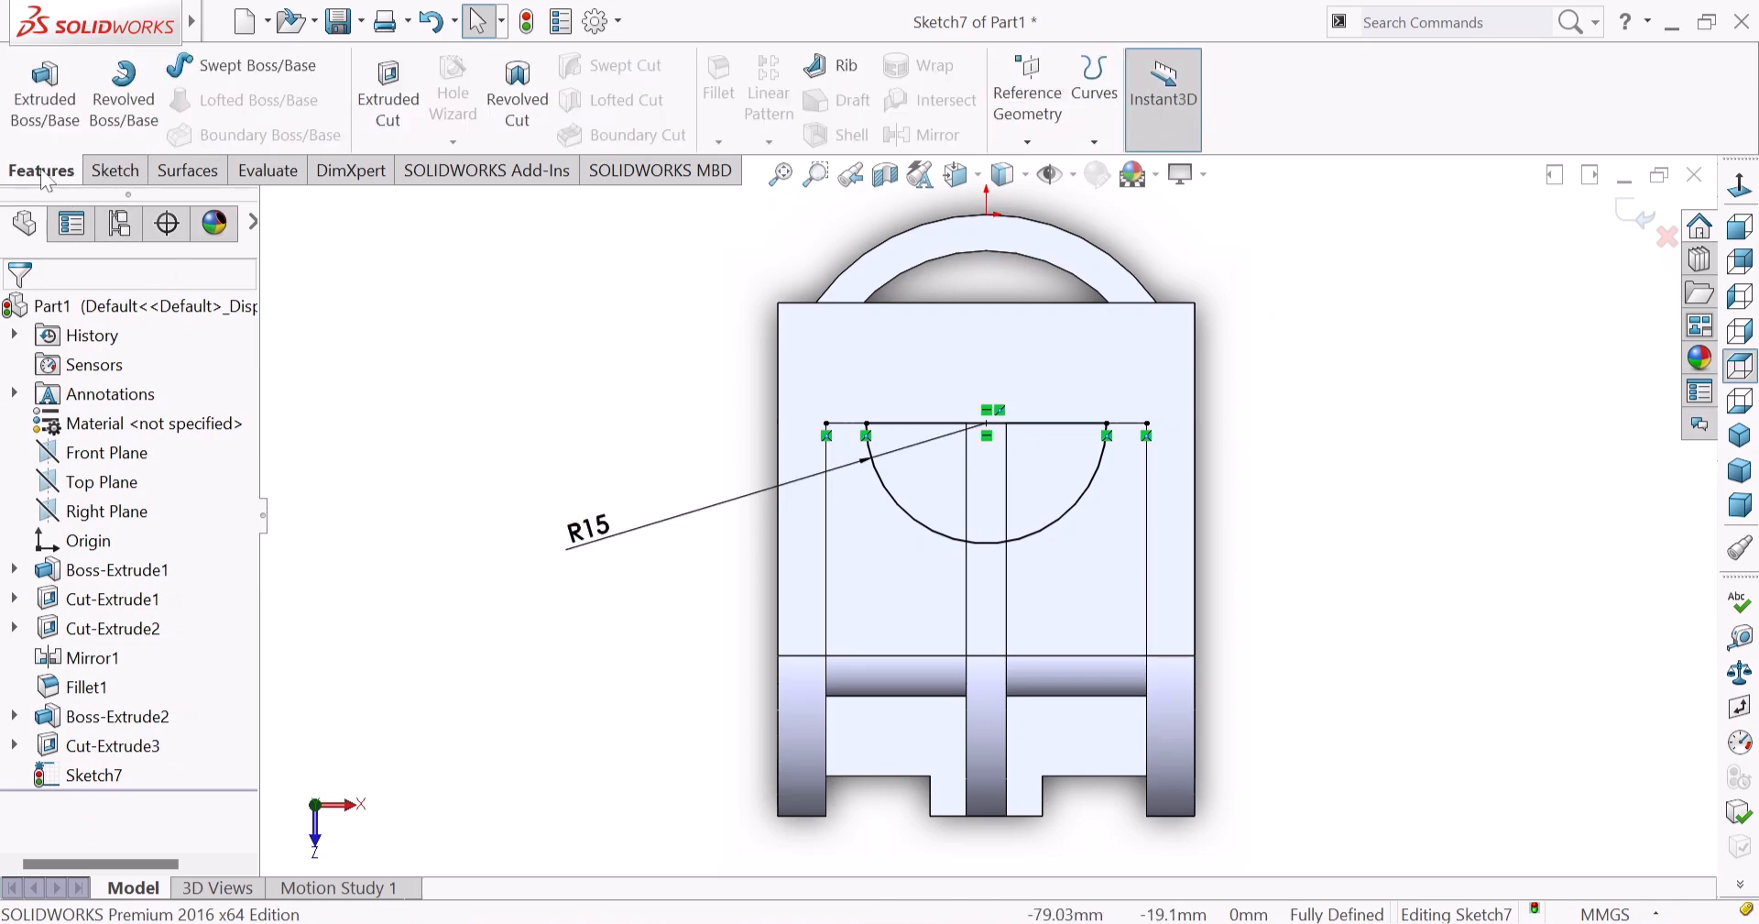
click(48, 110)
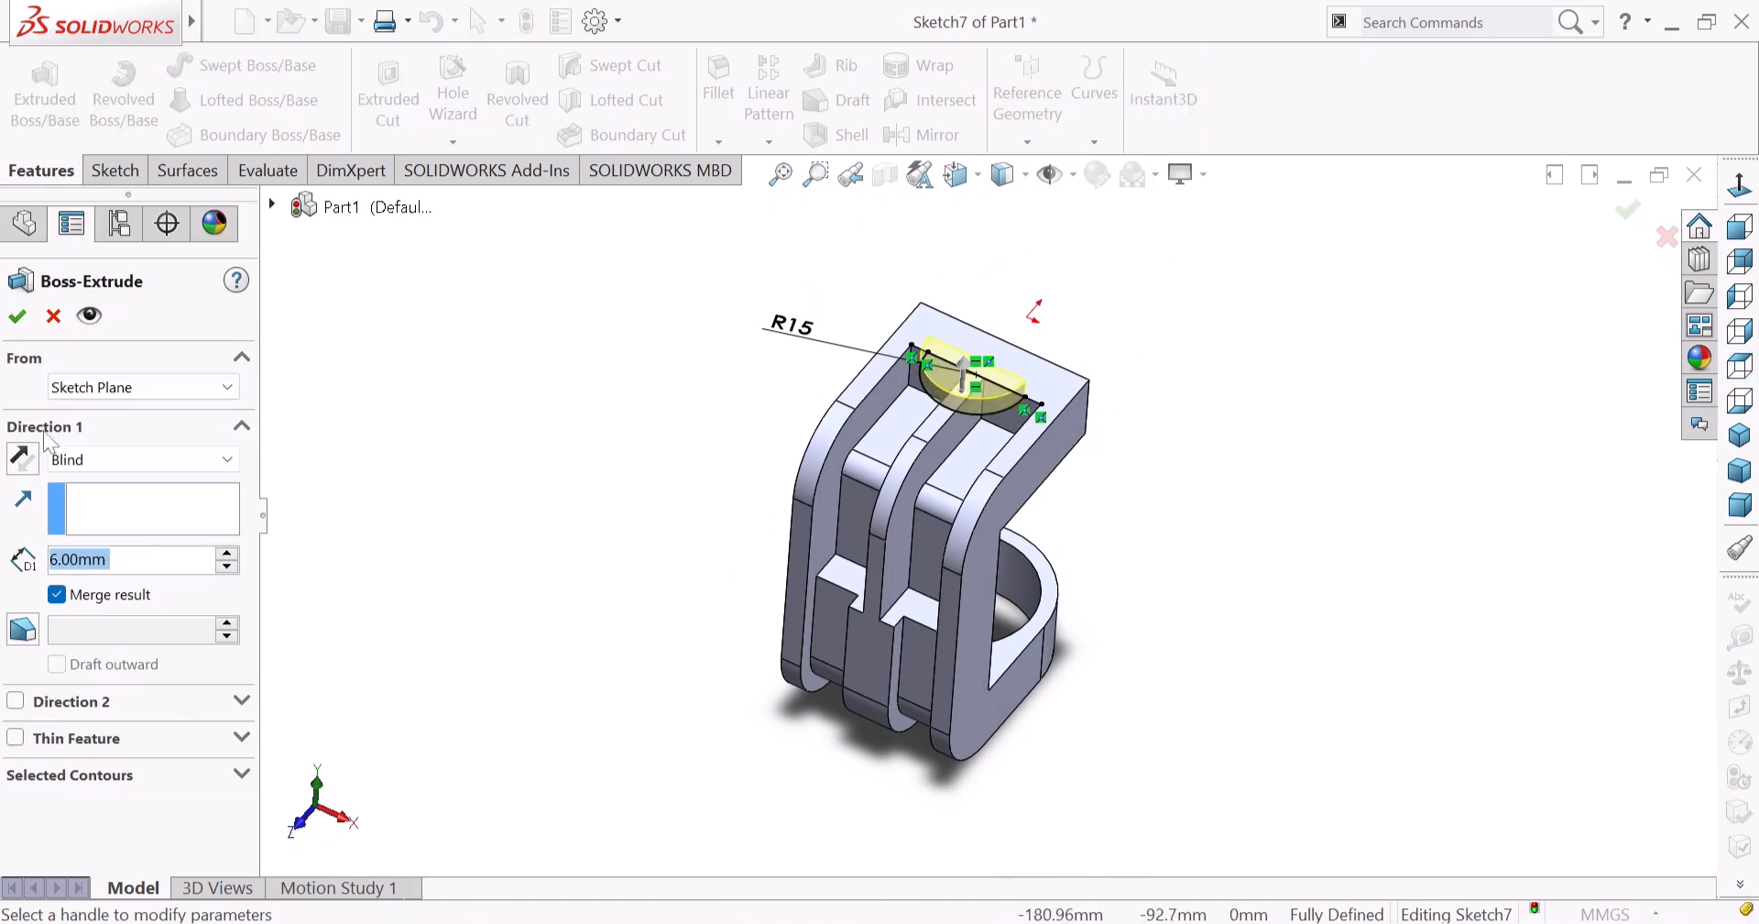
click(94, 459)
click(101, 513)
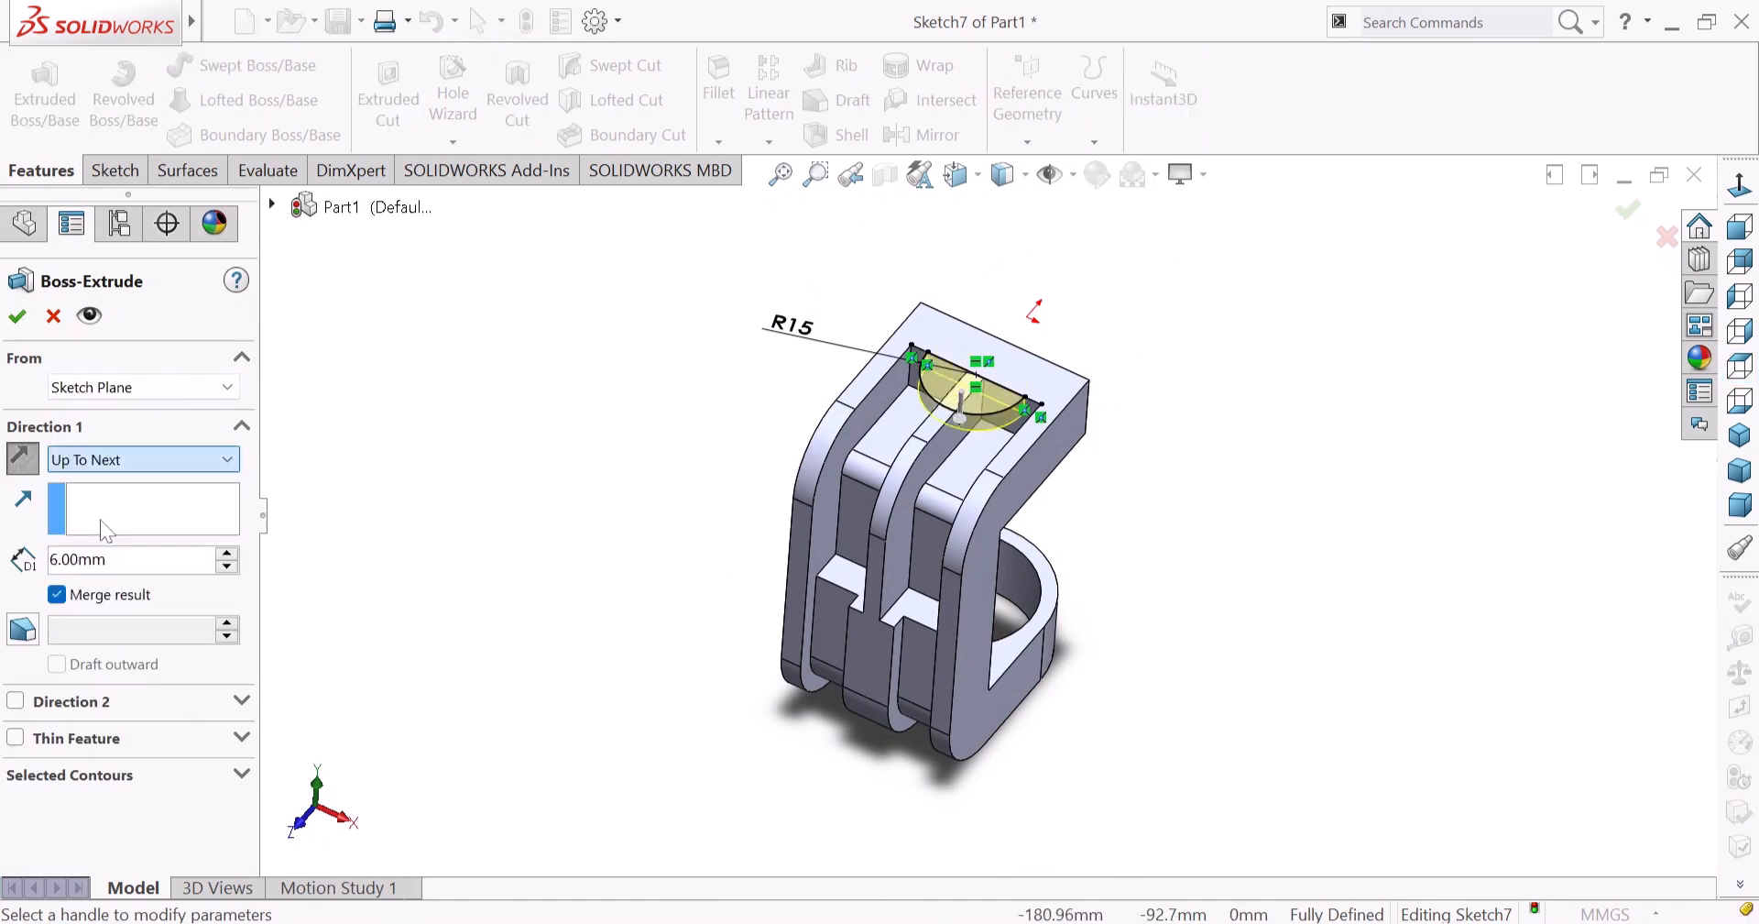
click(16, 316)
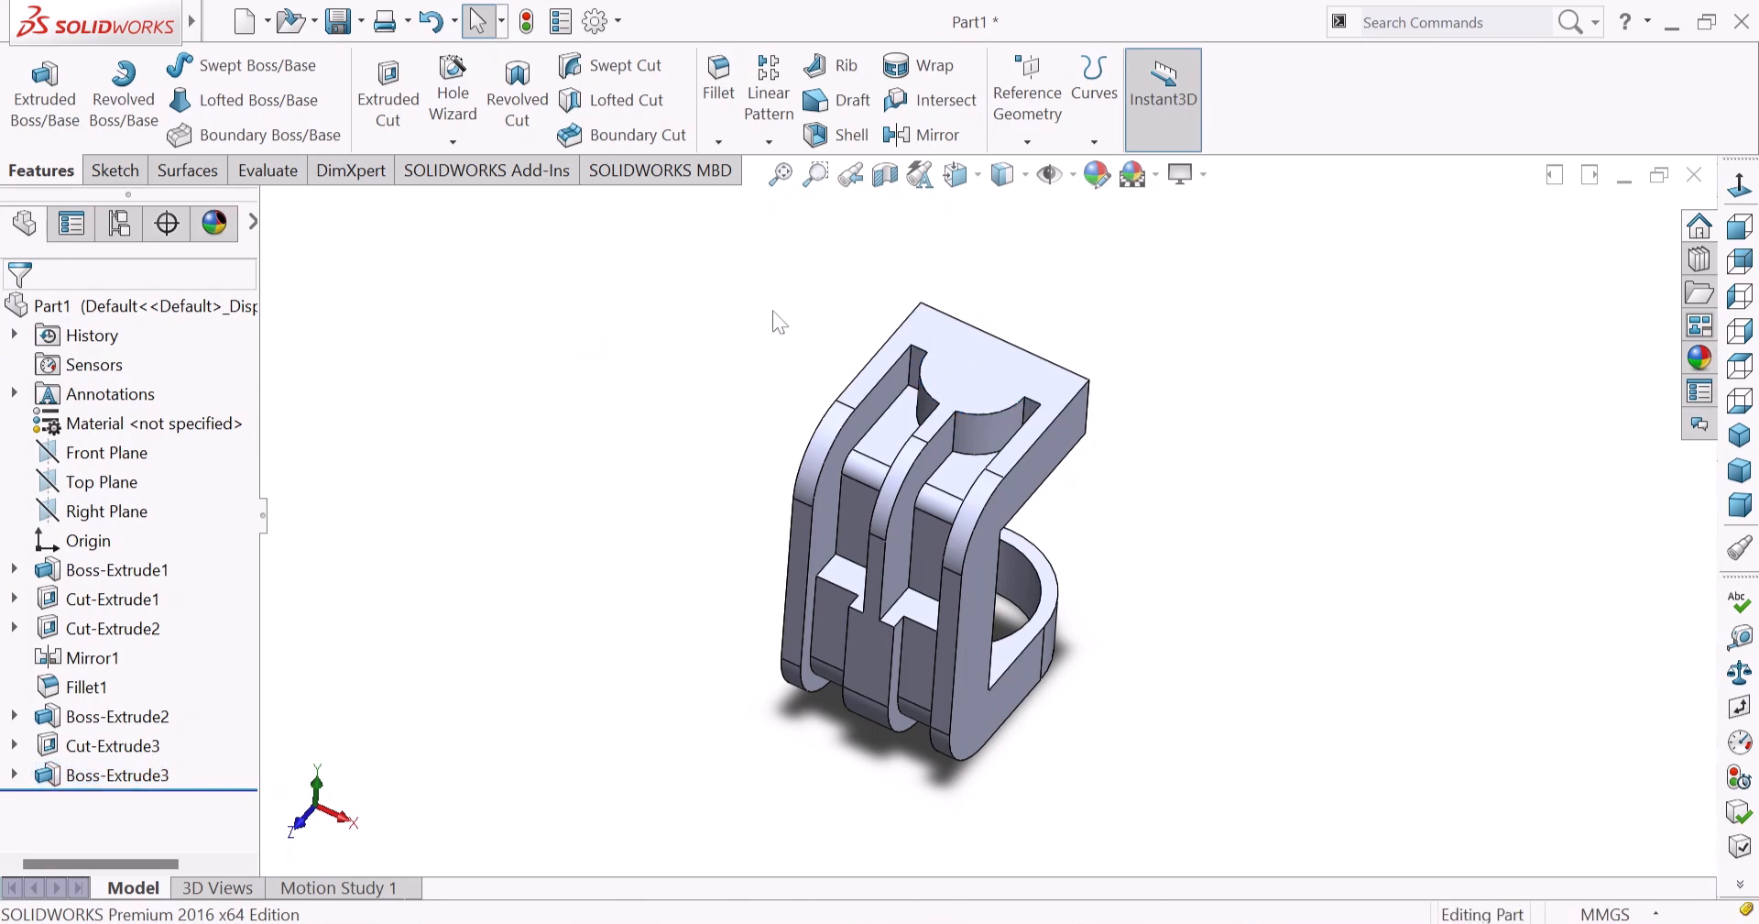
Sketch a closed triangle at one rear corner of the upper arm's top face, about 9.1 mm along the side and 6.3 mm along the rear edge.
click(981, 359)
click(1066, 303)
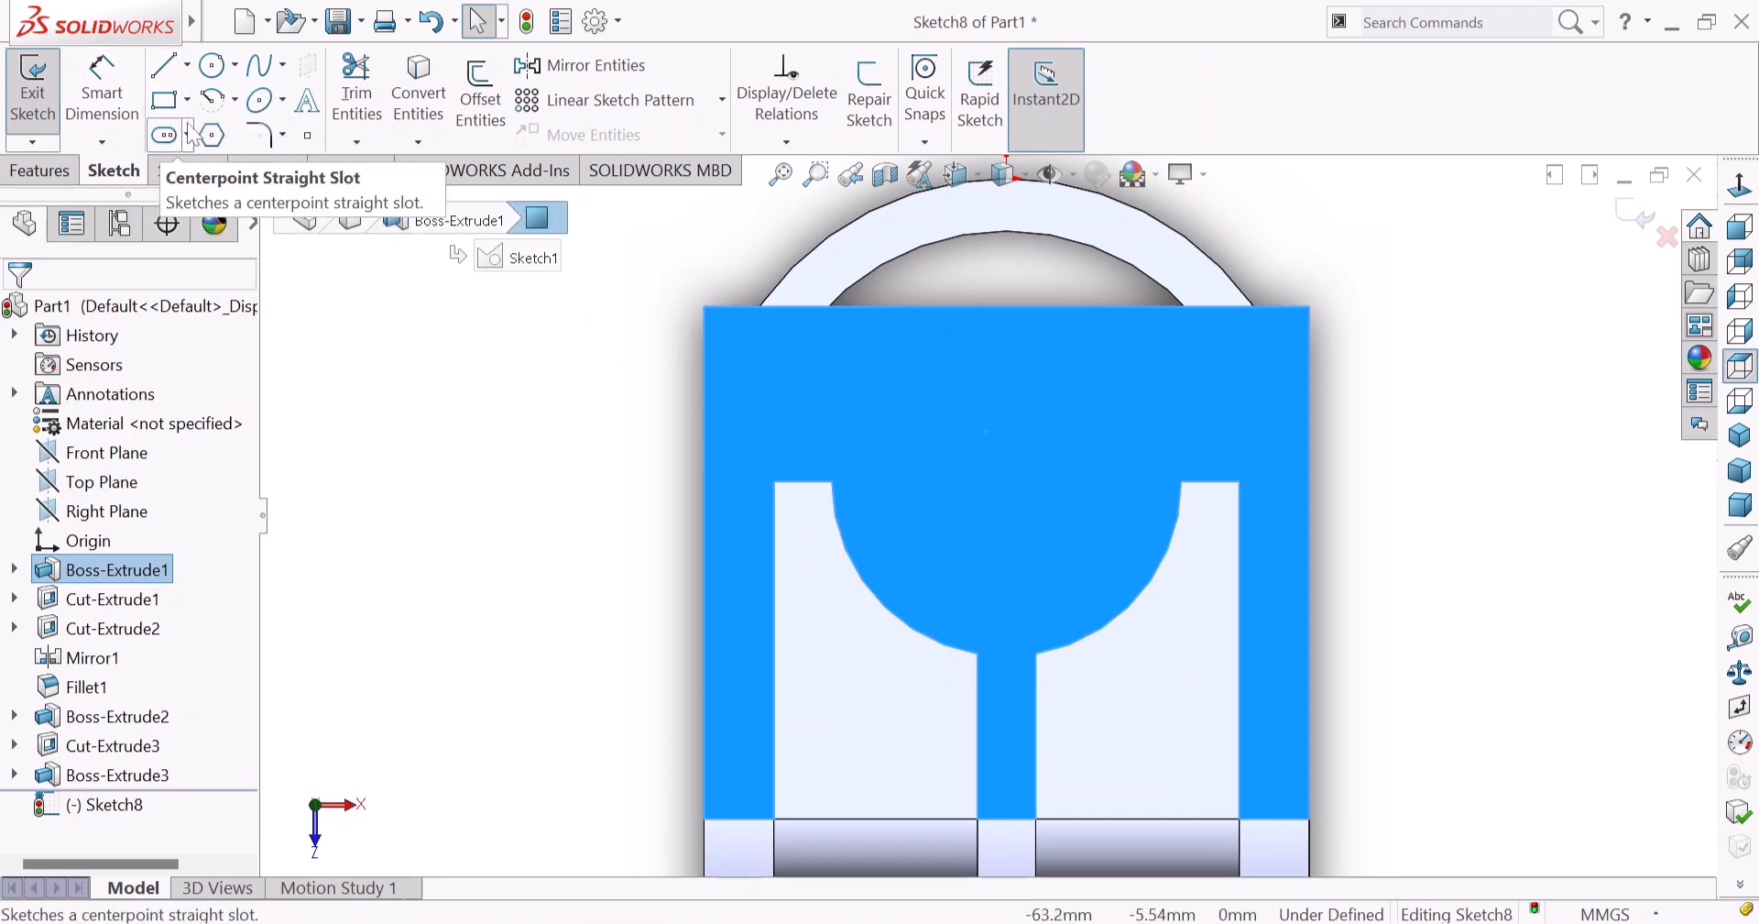
click(164, 66)
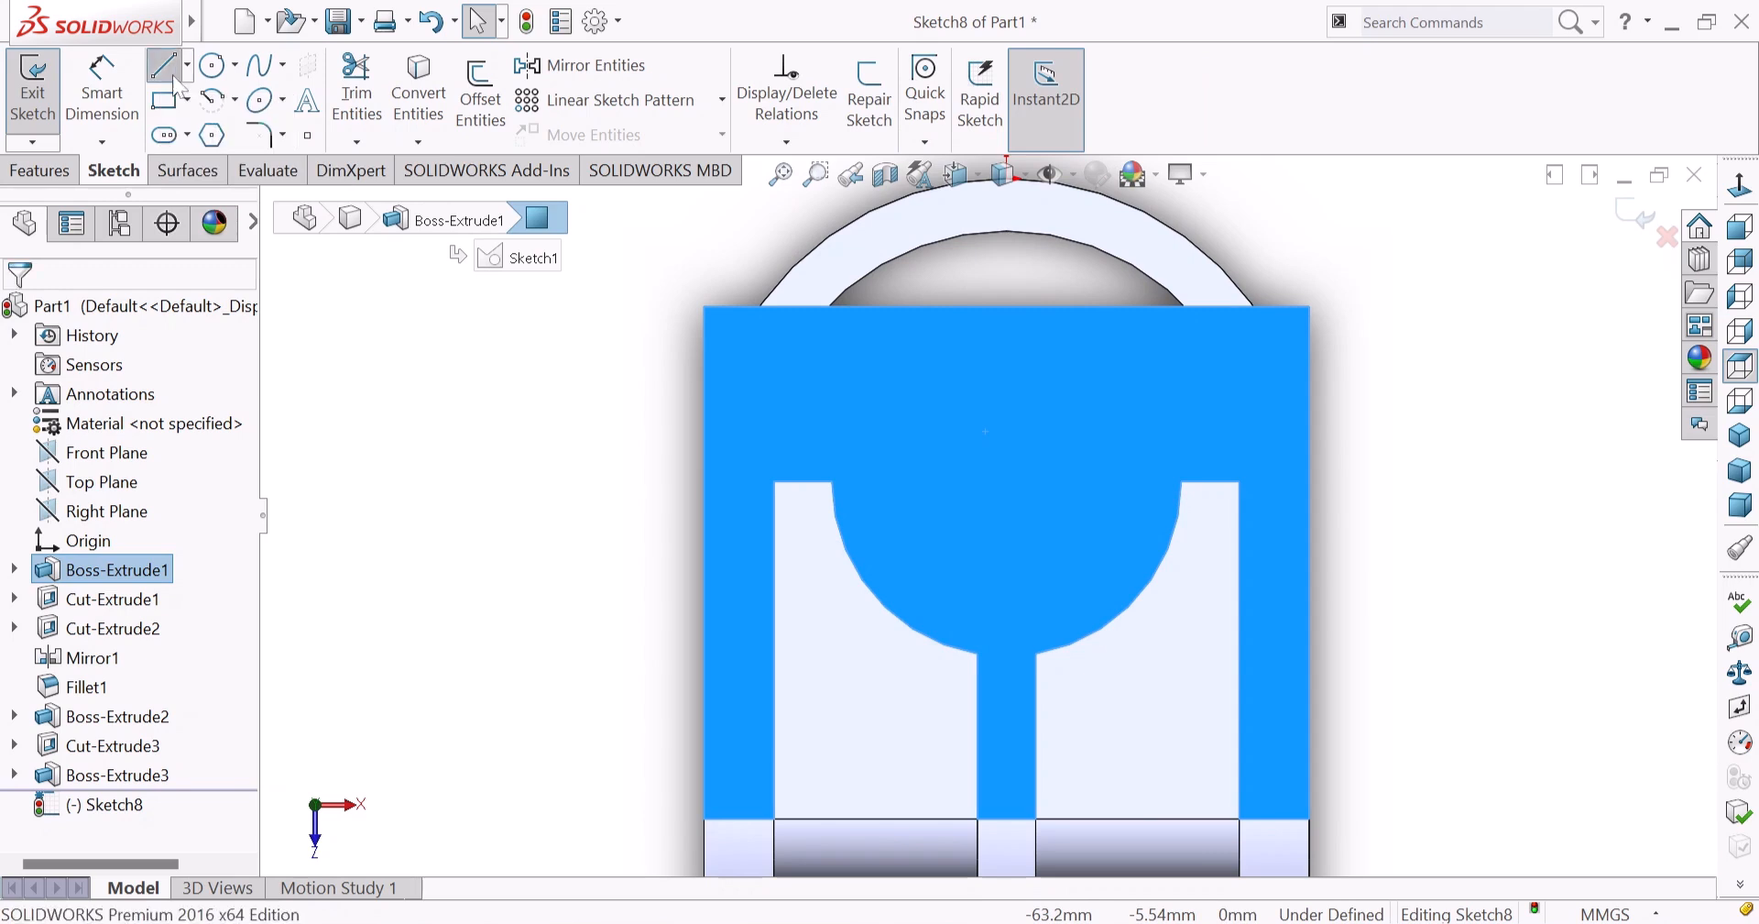
click(704, 307)
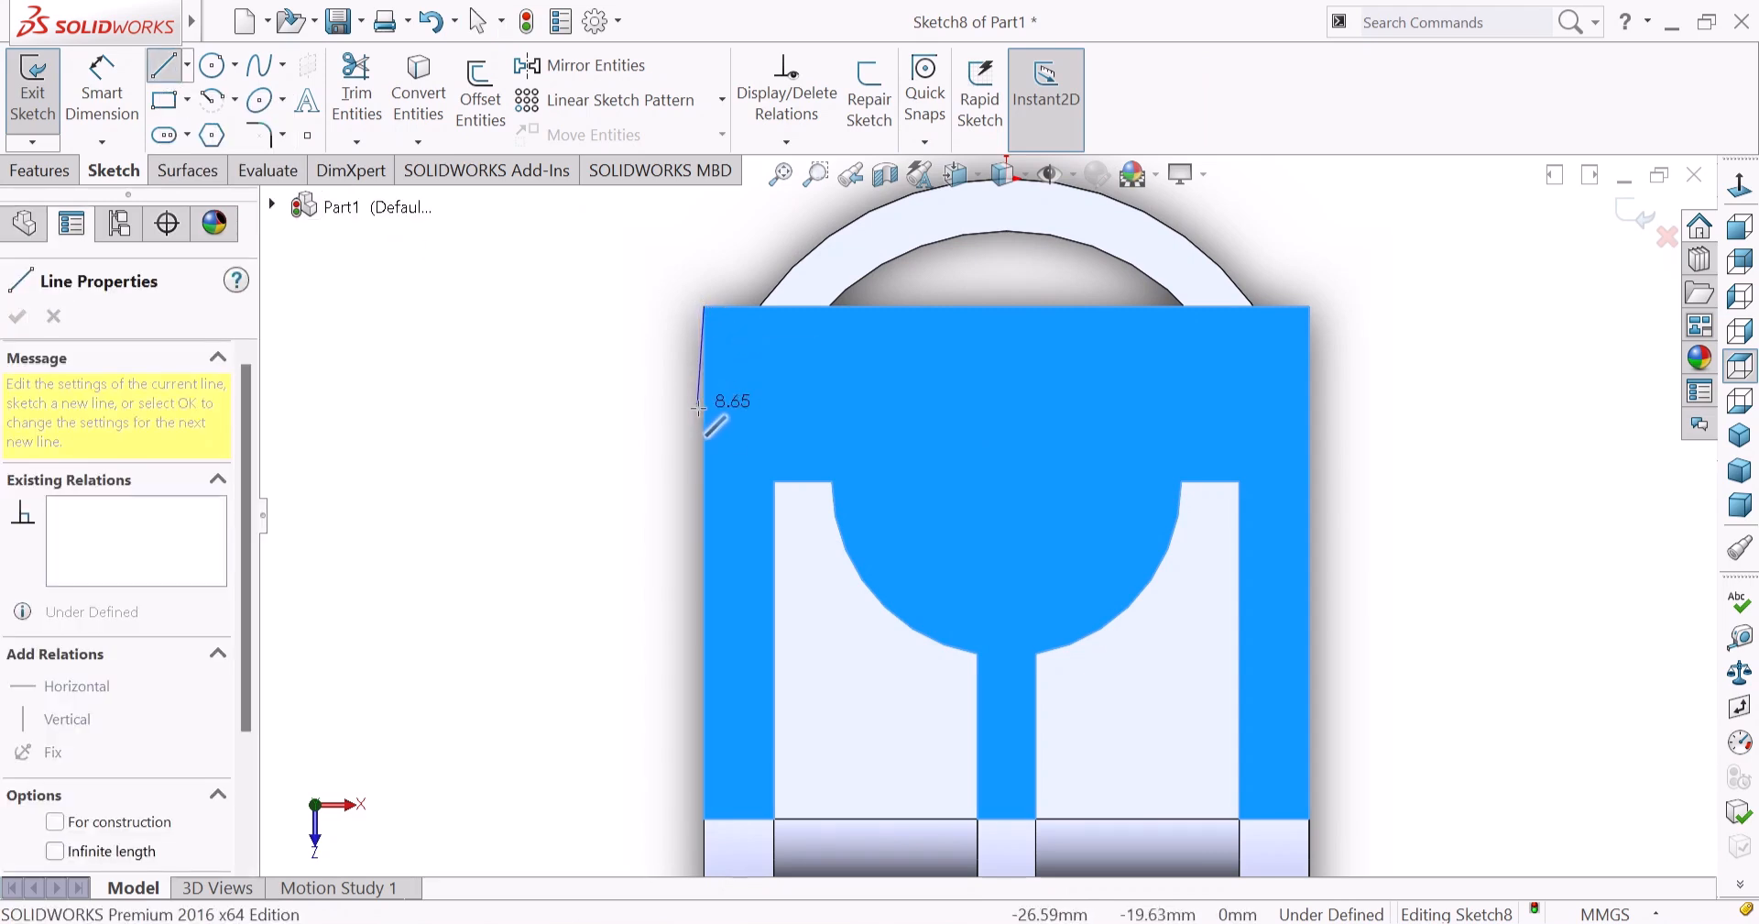
click(704, 412)
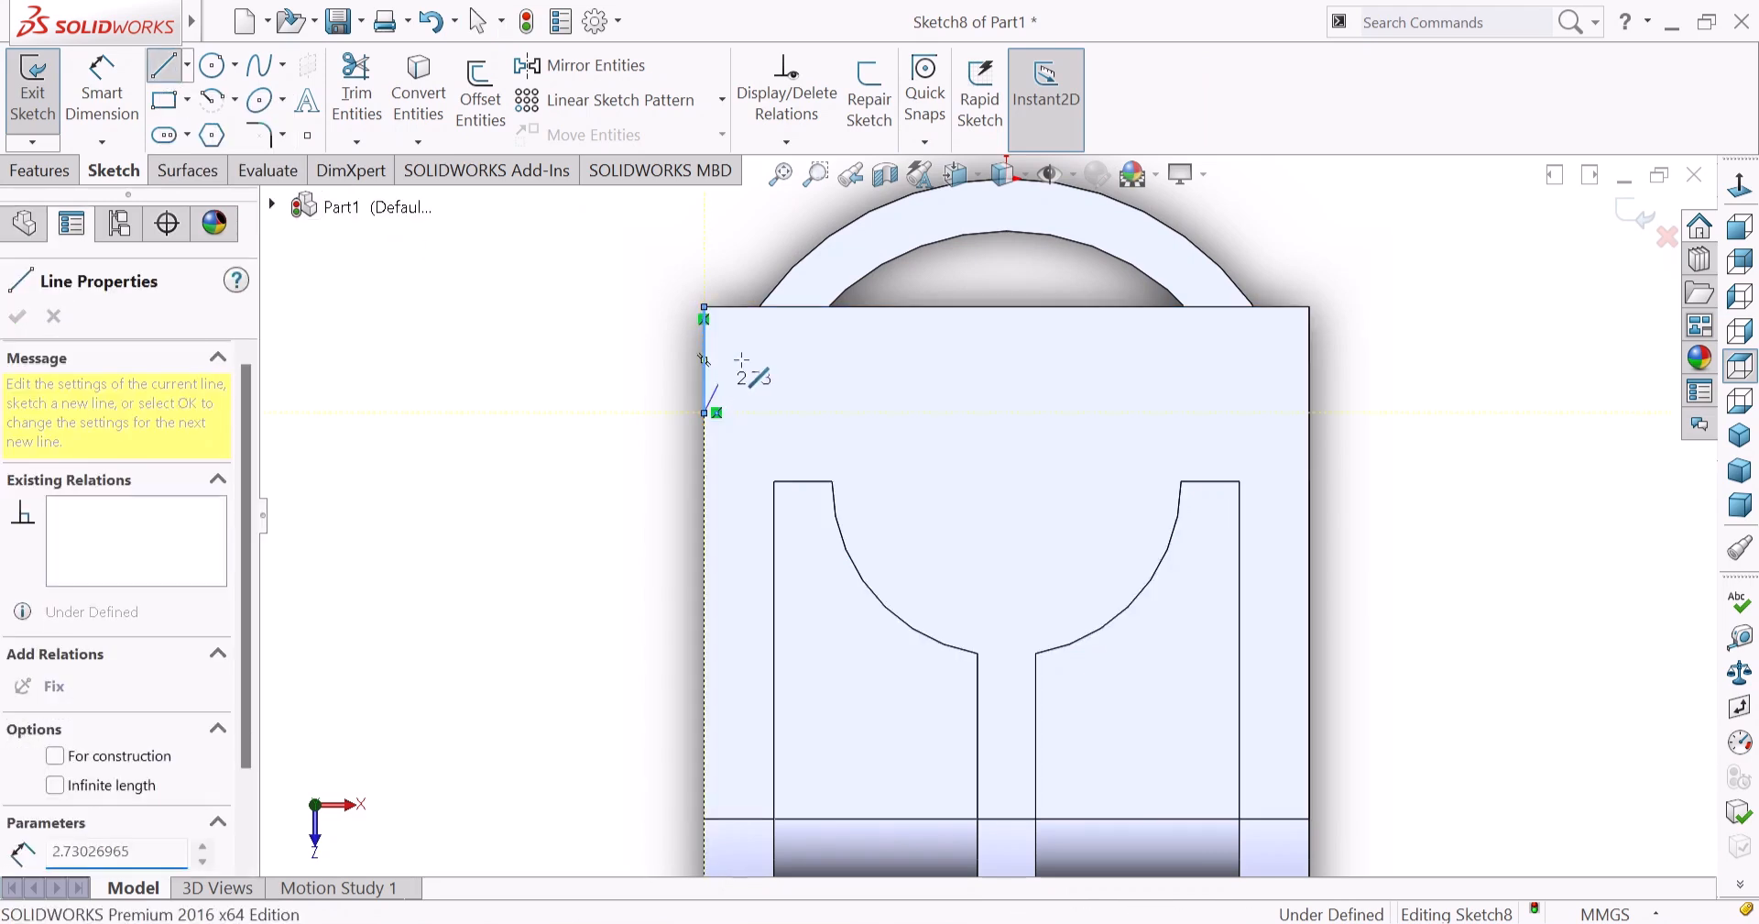
click(777, 305)
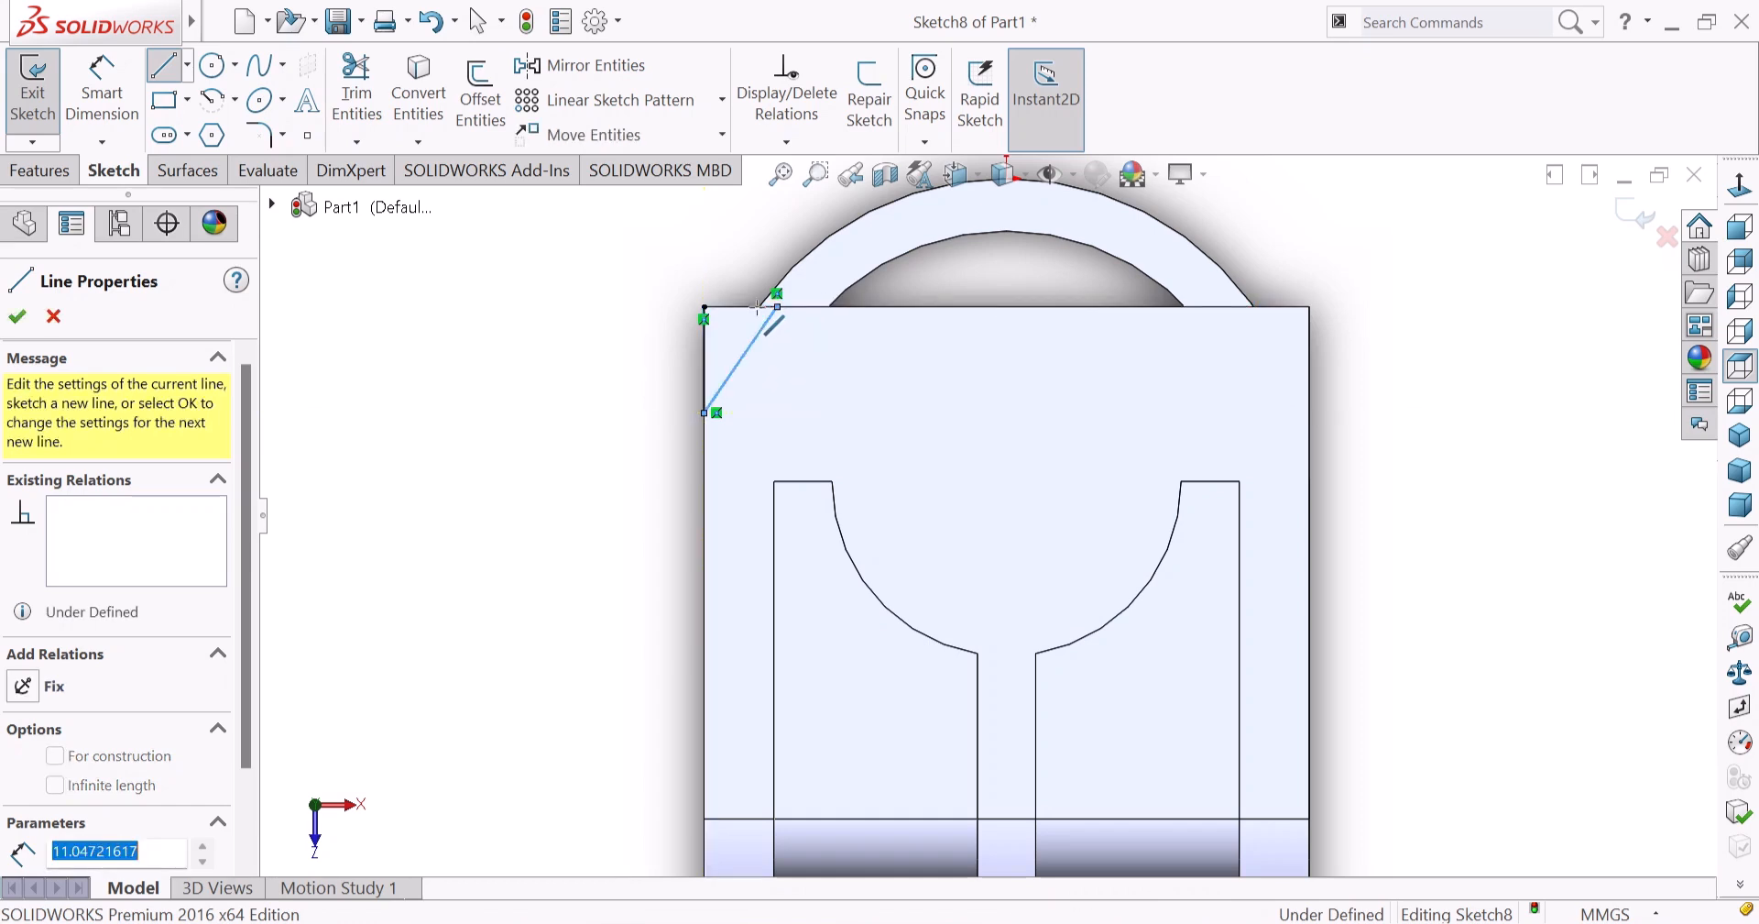
click(704, 307)
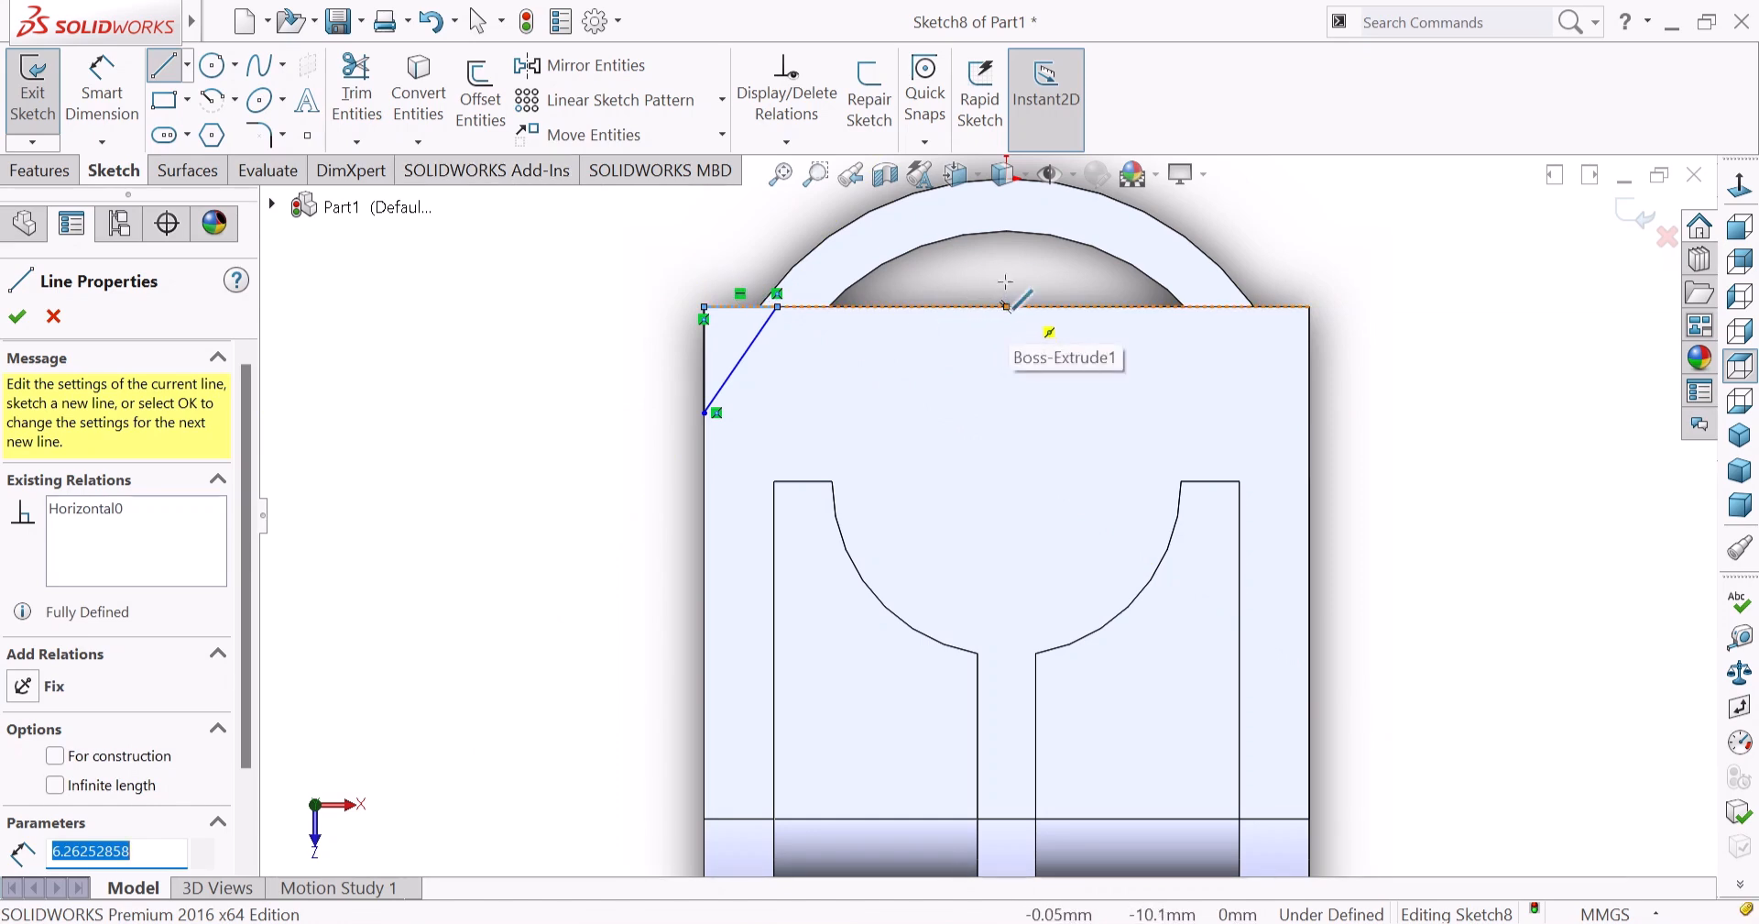
Draw a vertical line about 6.5 mm long from the ring's inner arc to the rear edge's midpoint and make it construction geometry.
click(1007, 230)
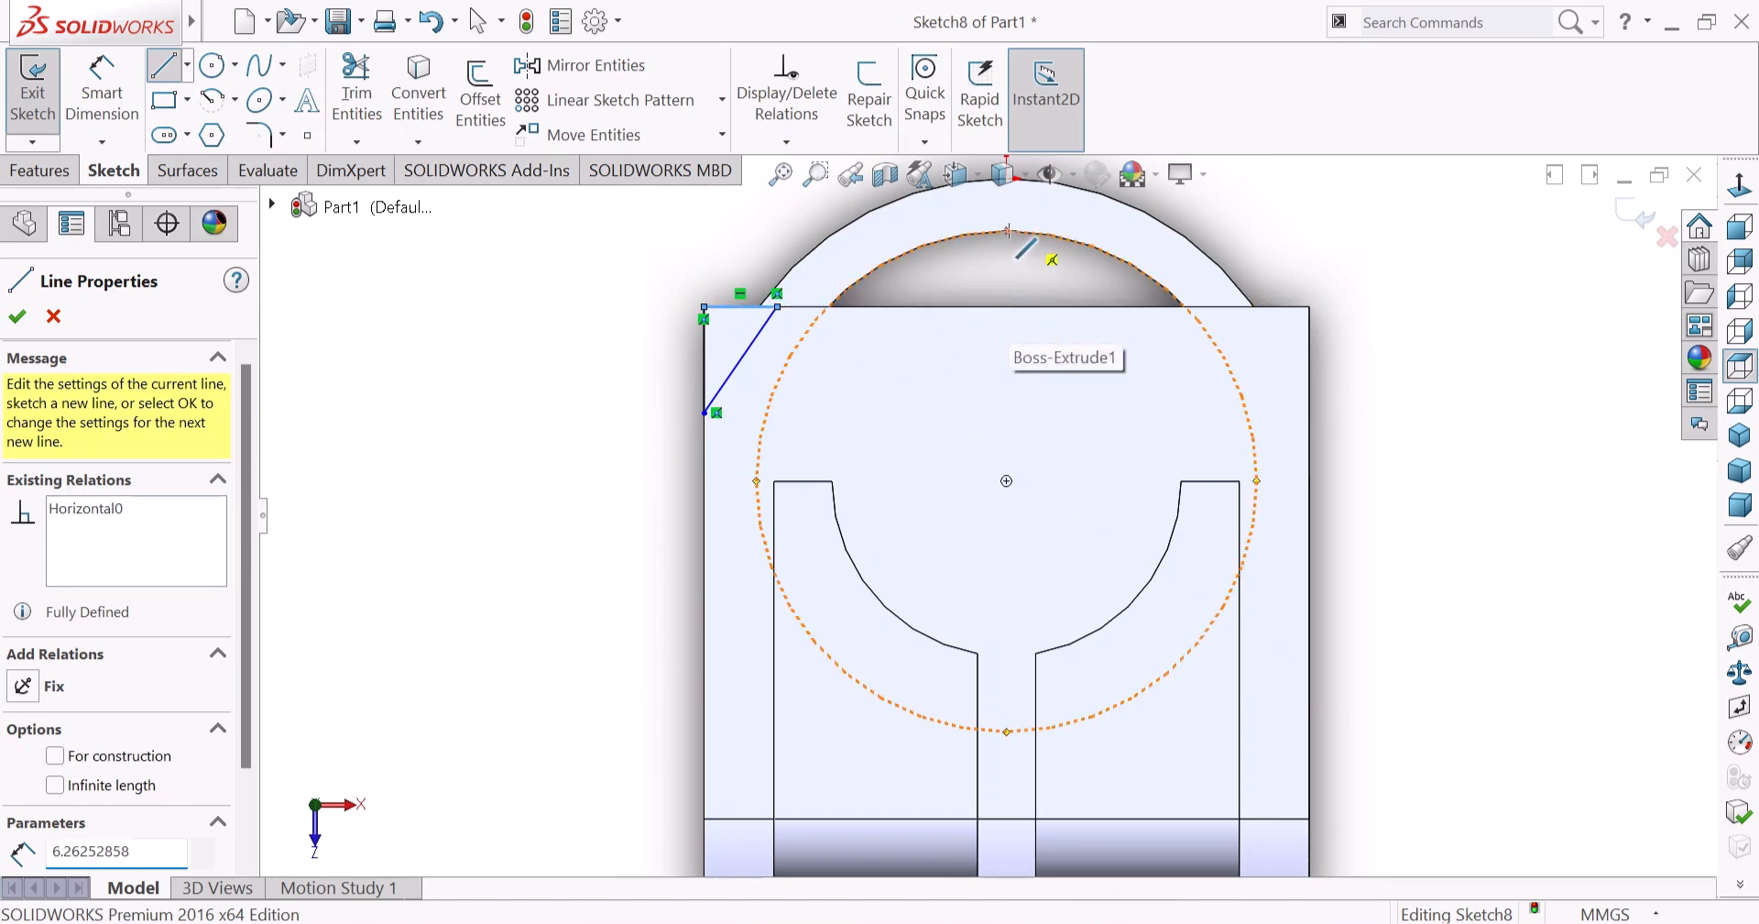
click(1007, 306)
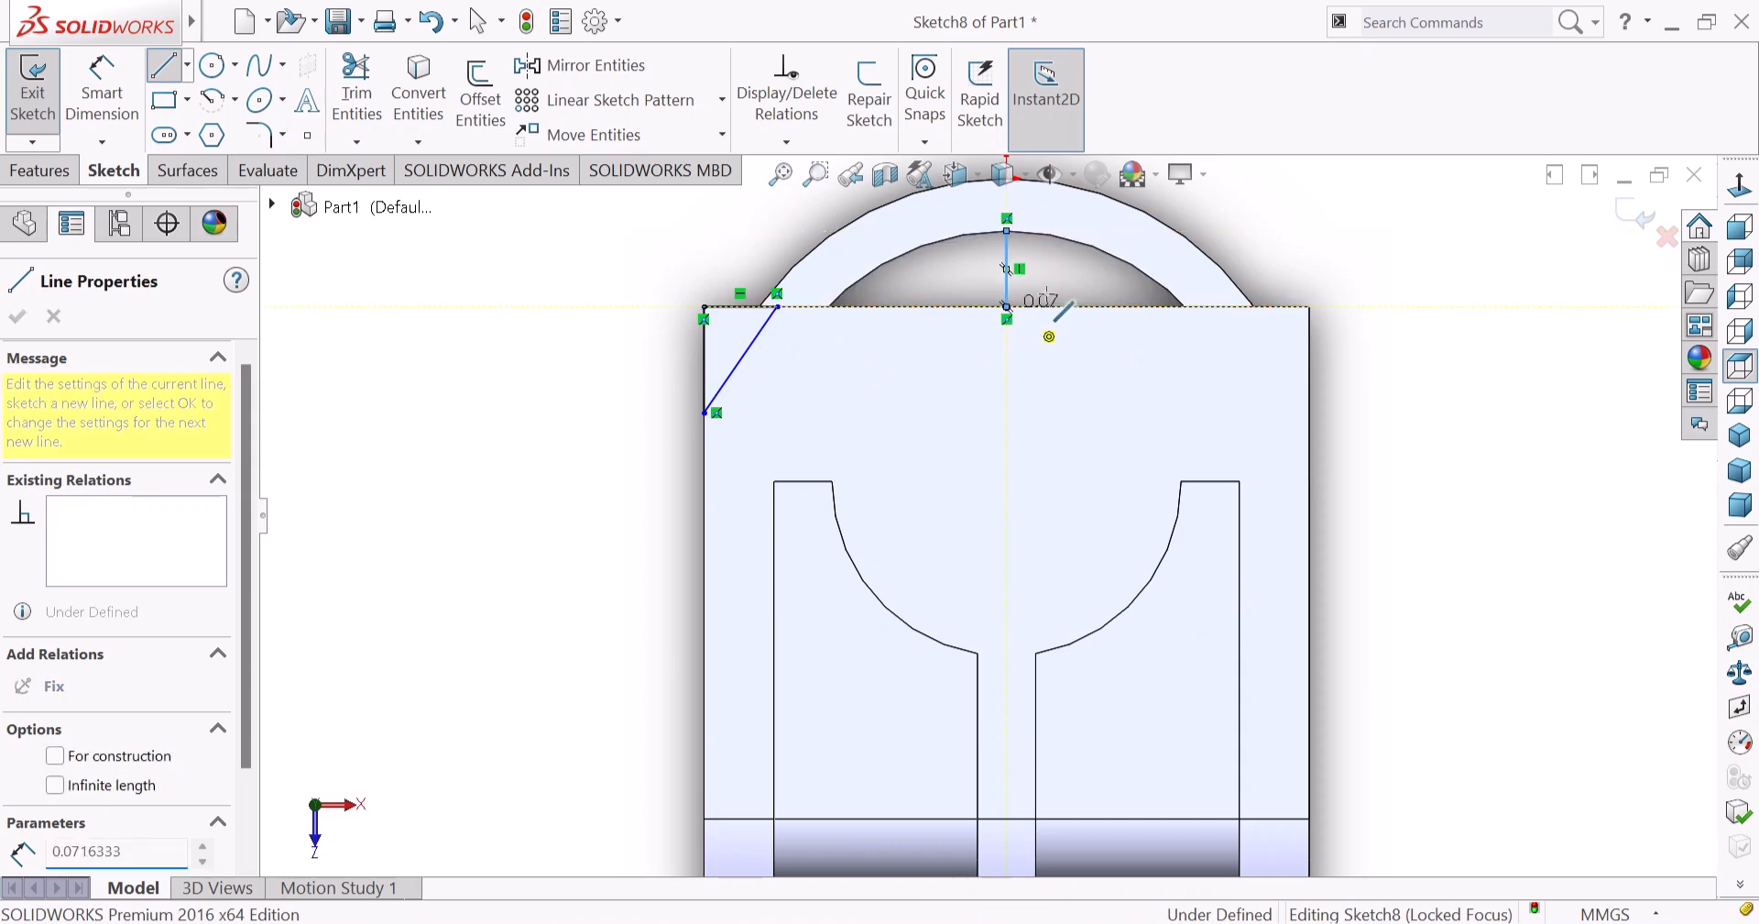
right_click(1285, 224)
click(1351, 247)
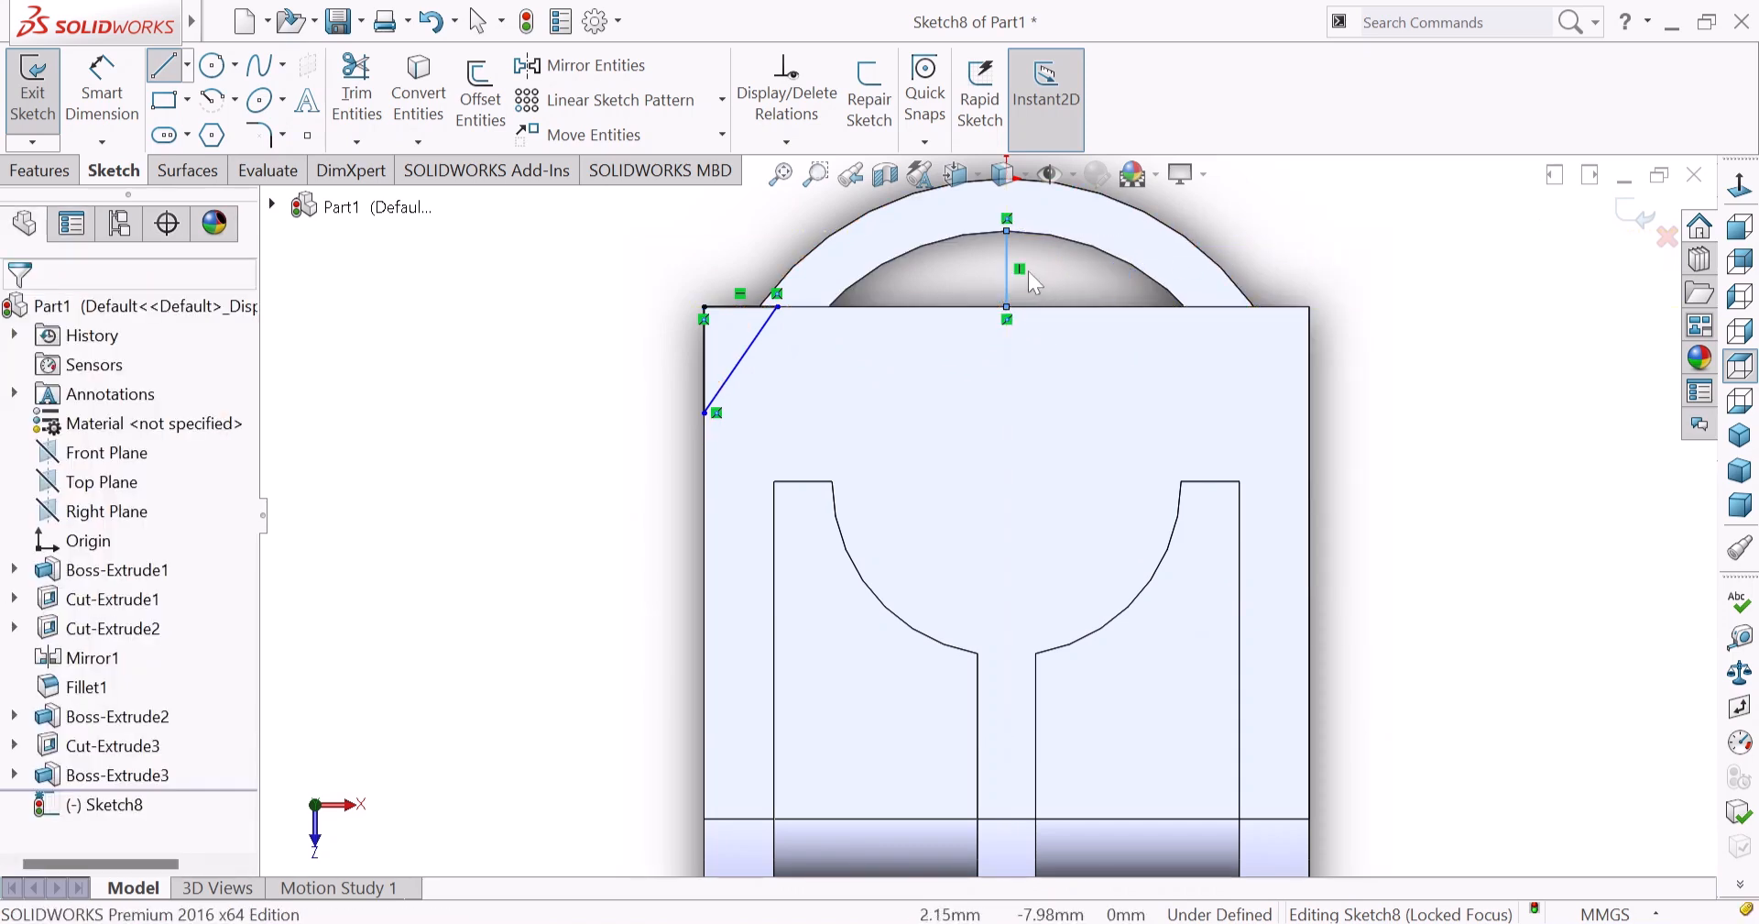
click(1008, 266)
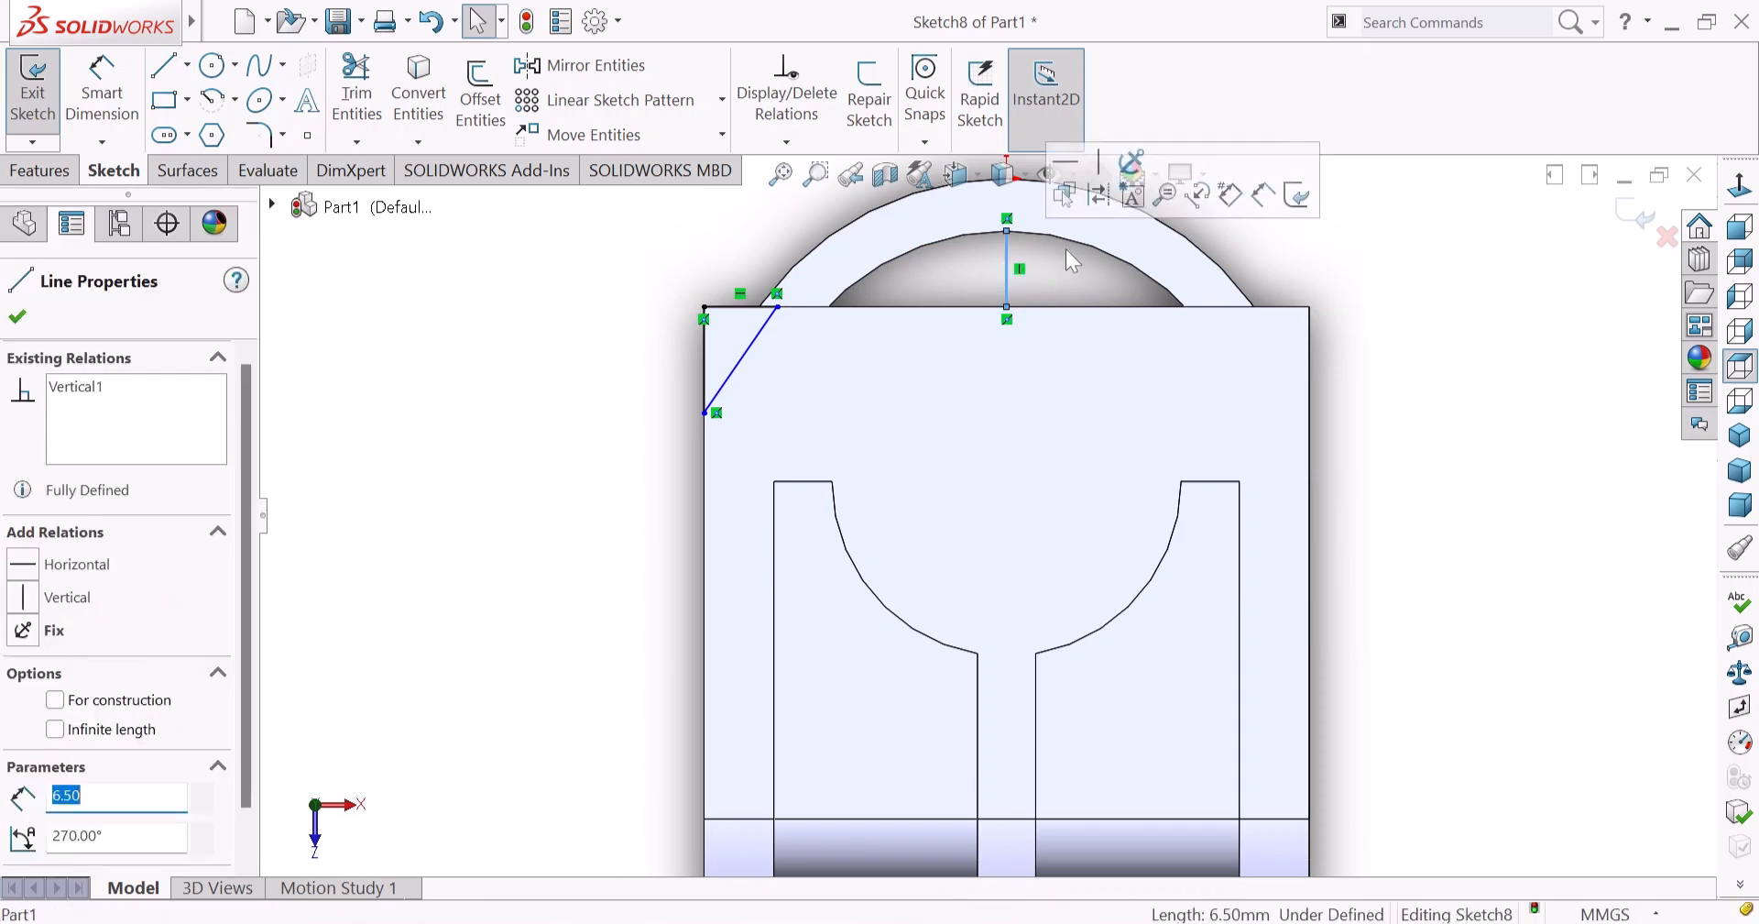
click(724, 264)
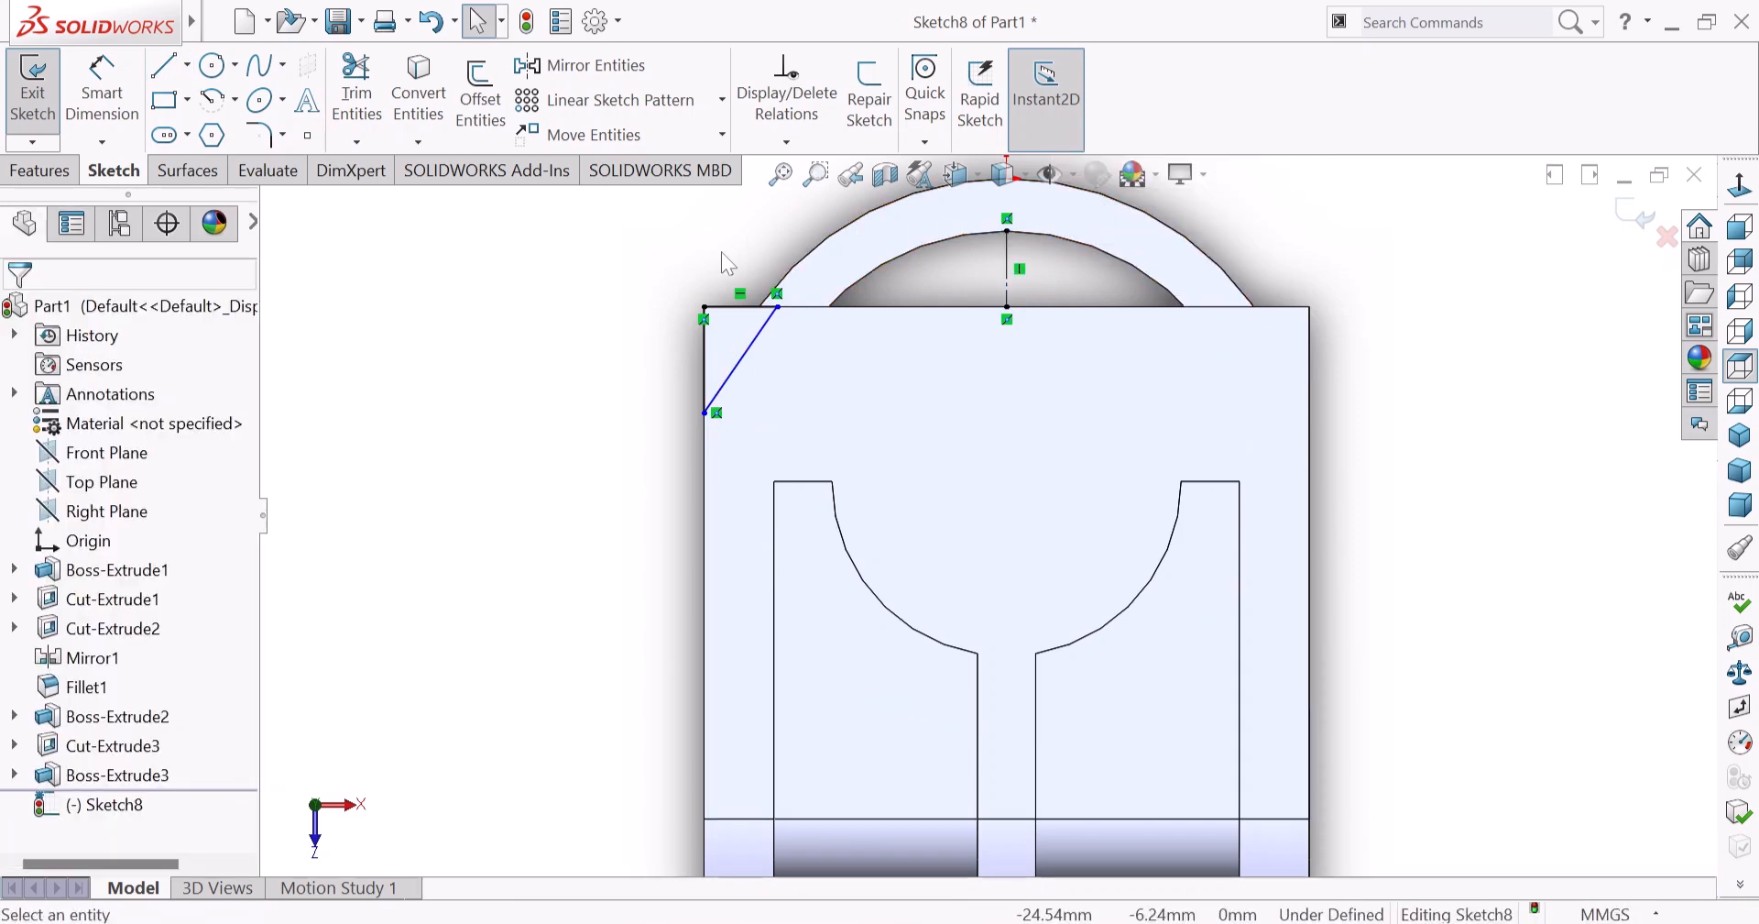
Mirror the three corner triangle lines about the vertical construction line onto the opposite corner.
mouse_move(643, 265)
mouse_down()
mouse_move(788, 360)
mouse_move(830, 424)
mouse_up()
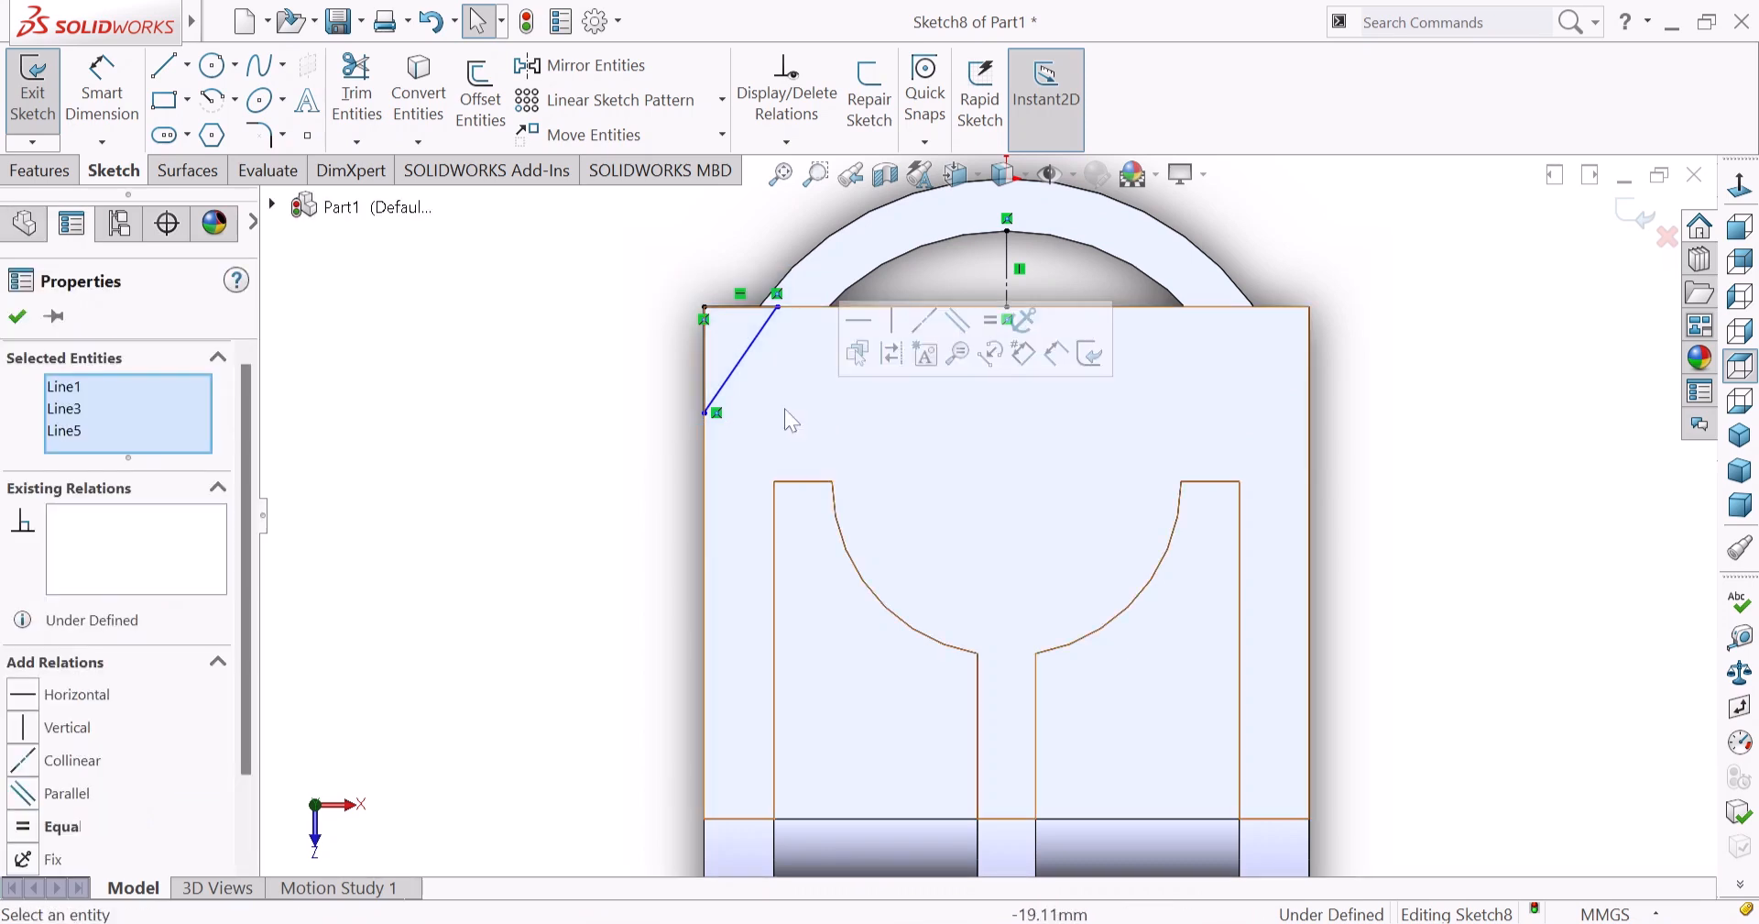
click(561, 78)
click(196, 673)
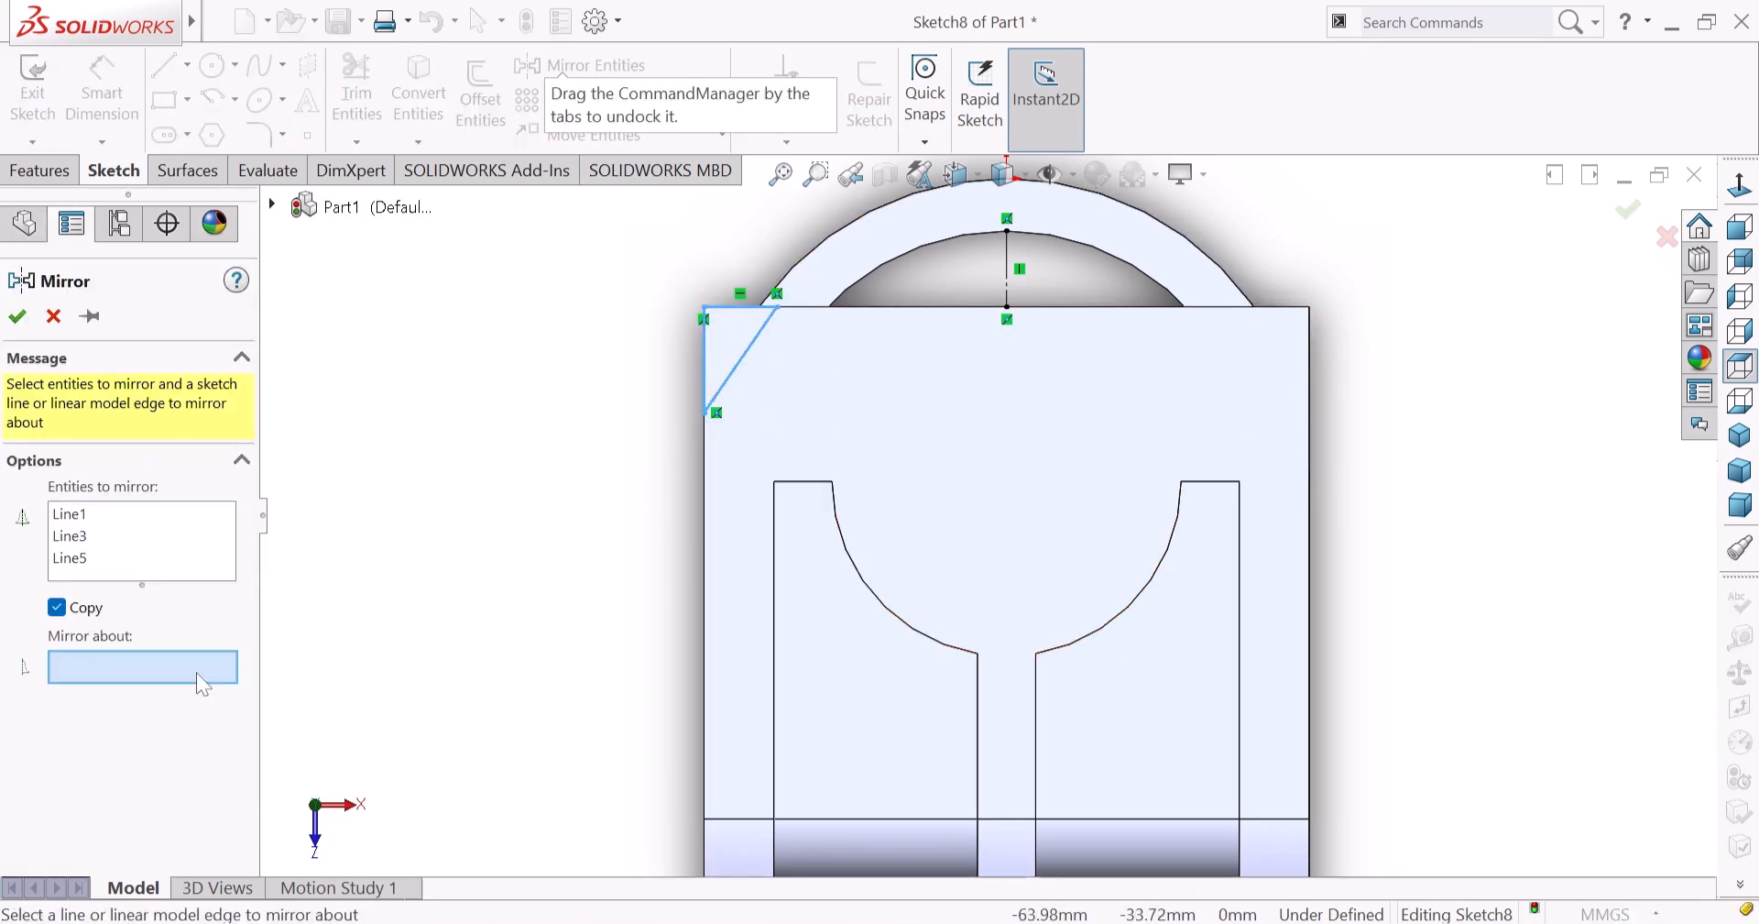
click(1008, 267)
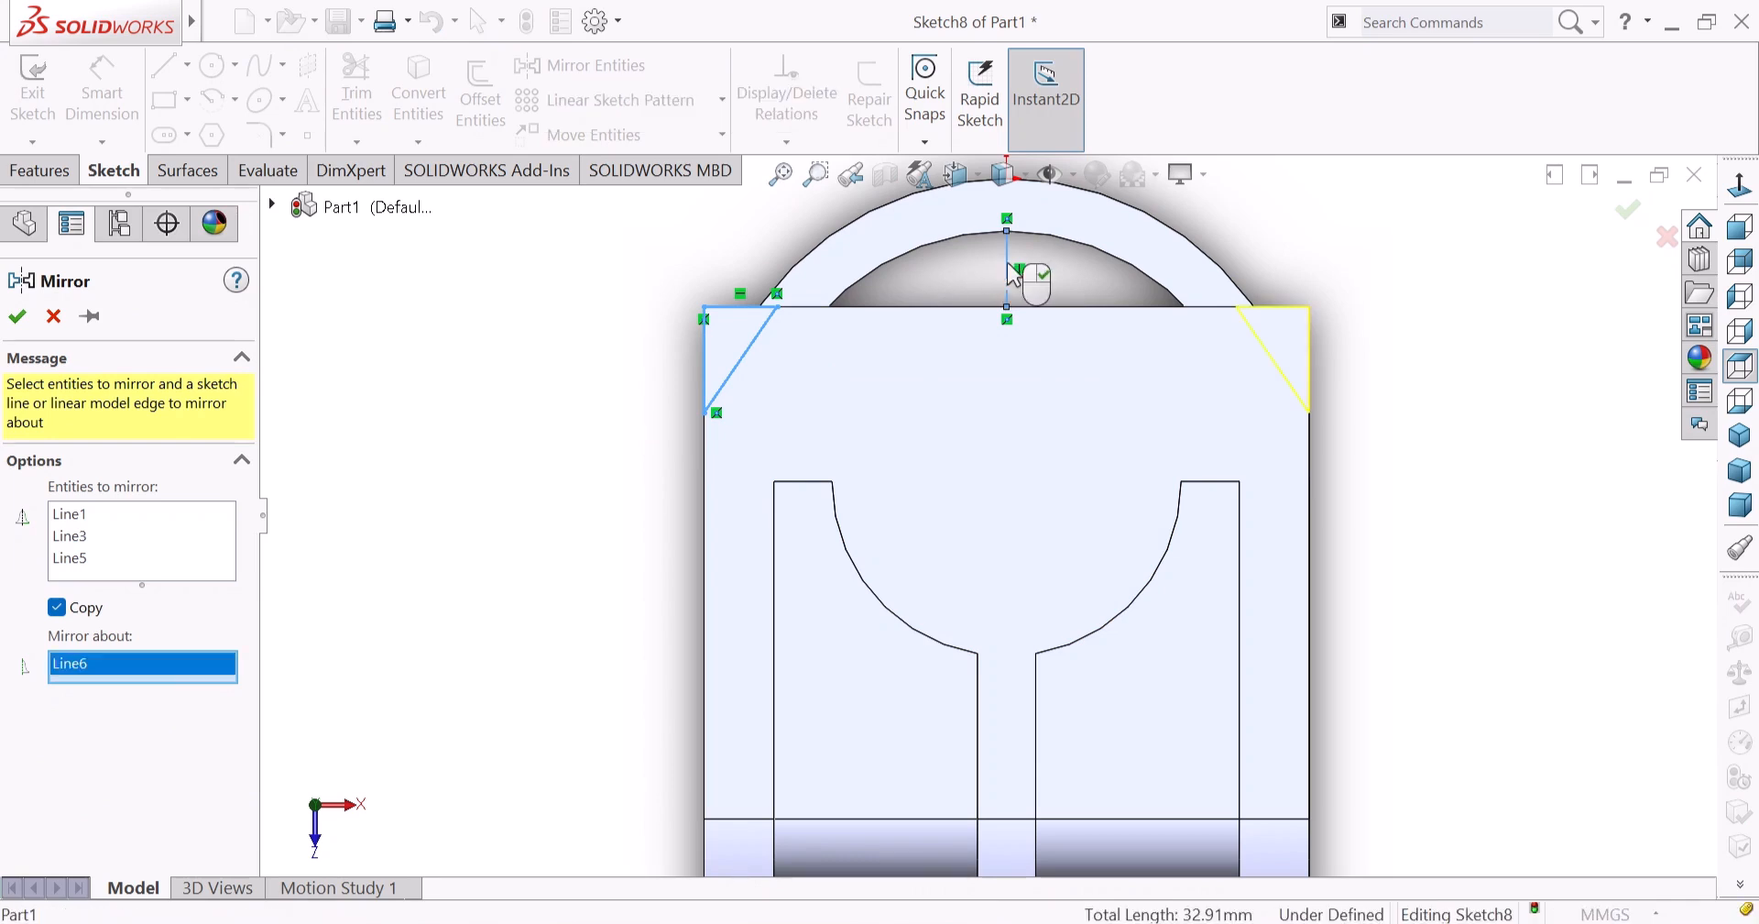
click(18, 317)
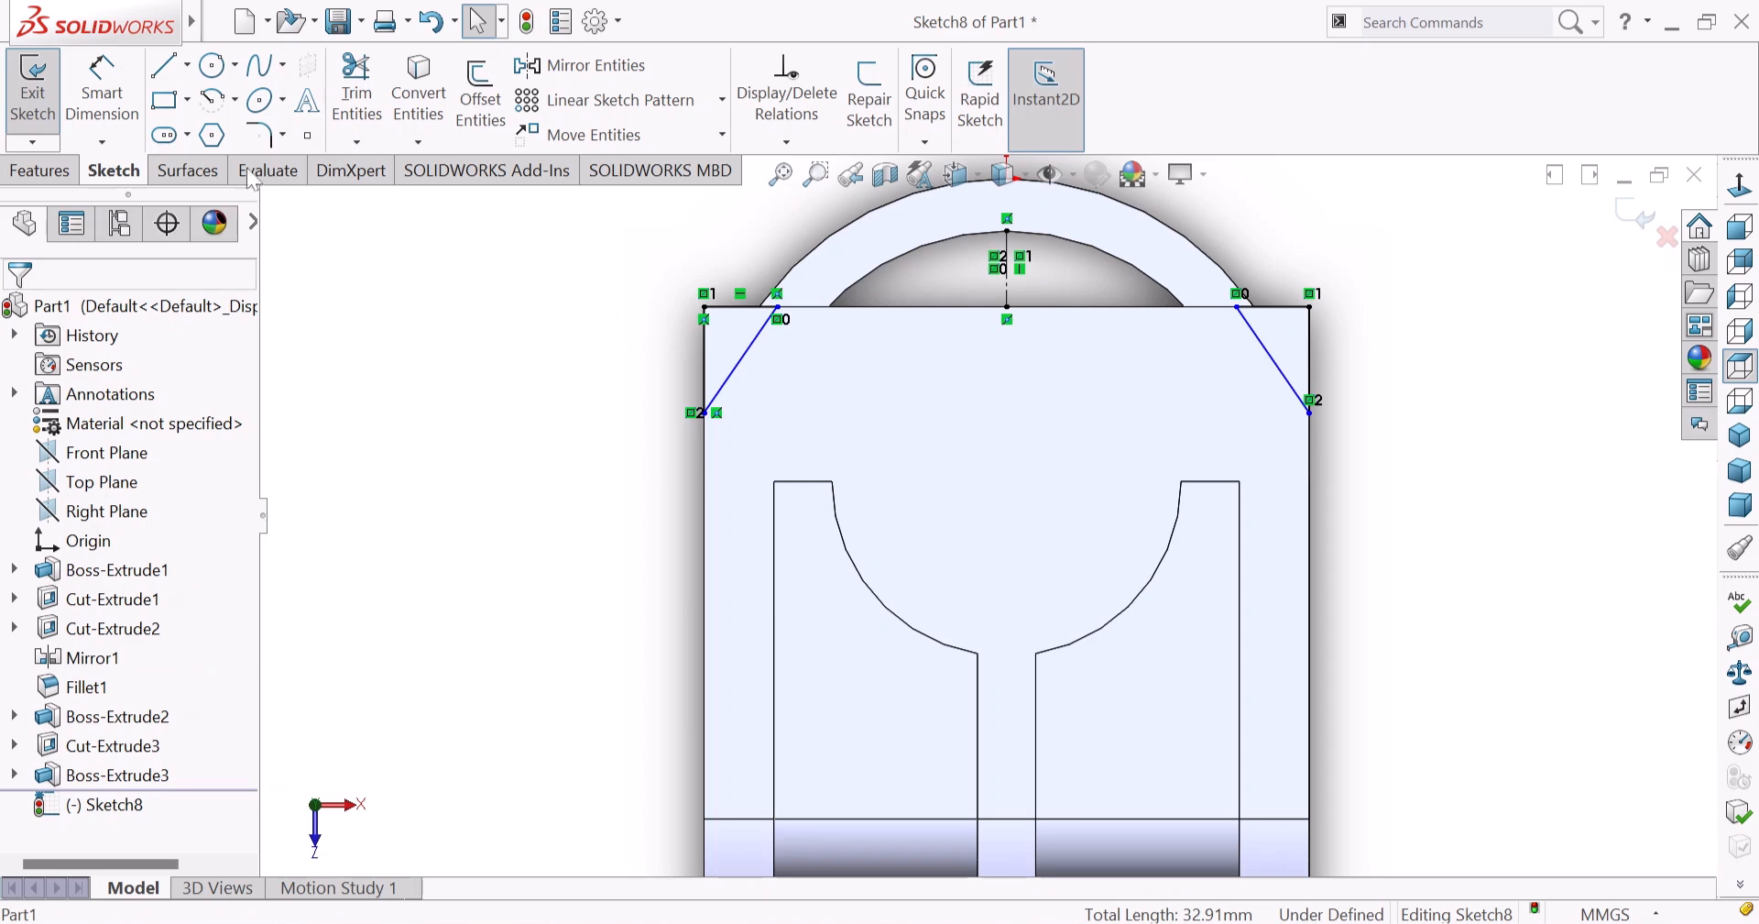
Sketch a circle of about 8.9 mm radius centred on the semicircular boss's centre point.
click(214, 66)
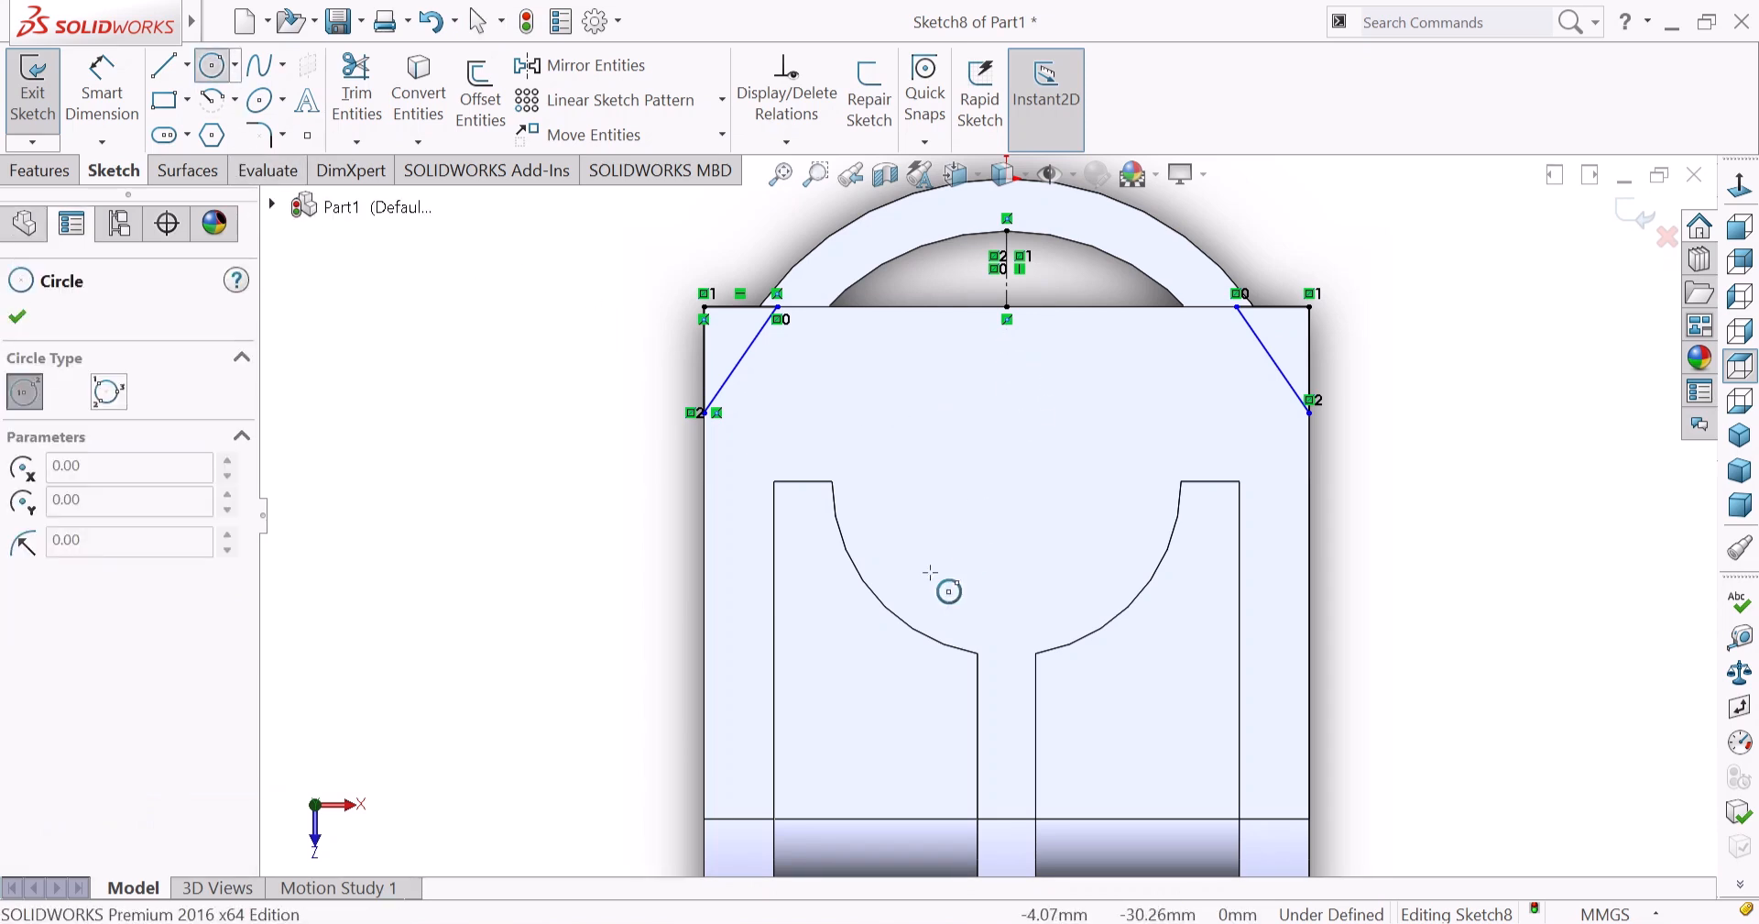
click(1007, 481)
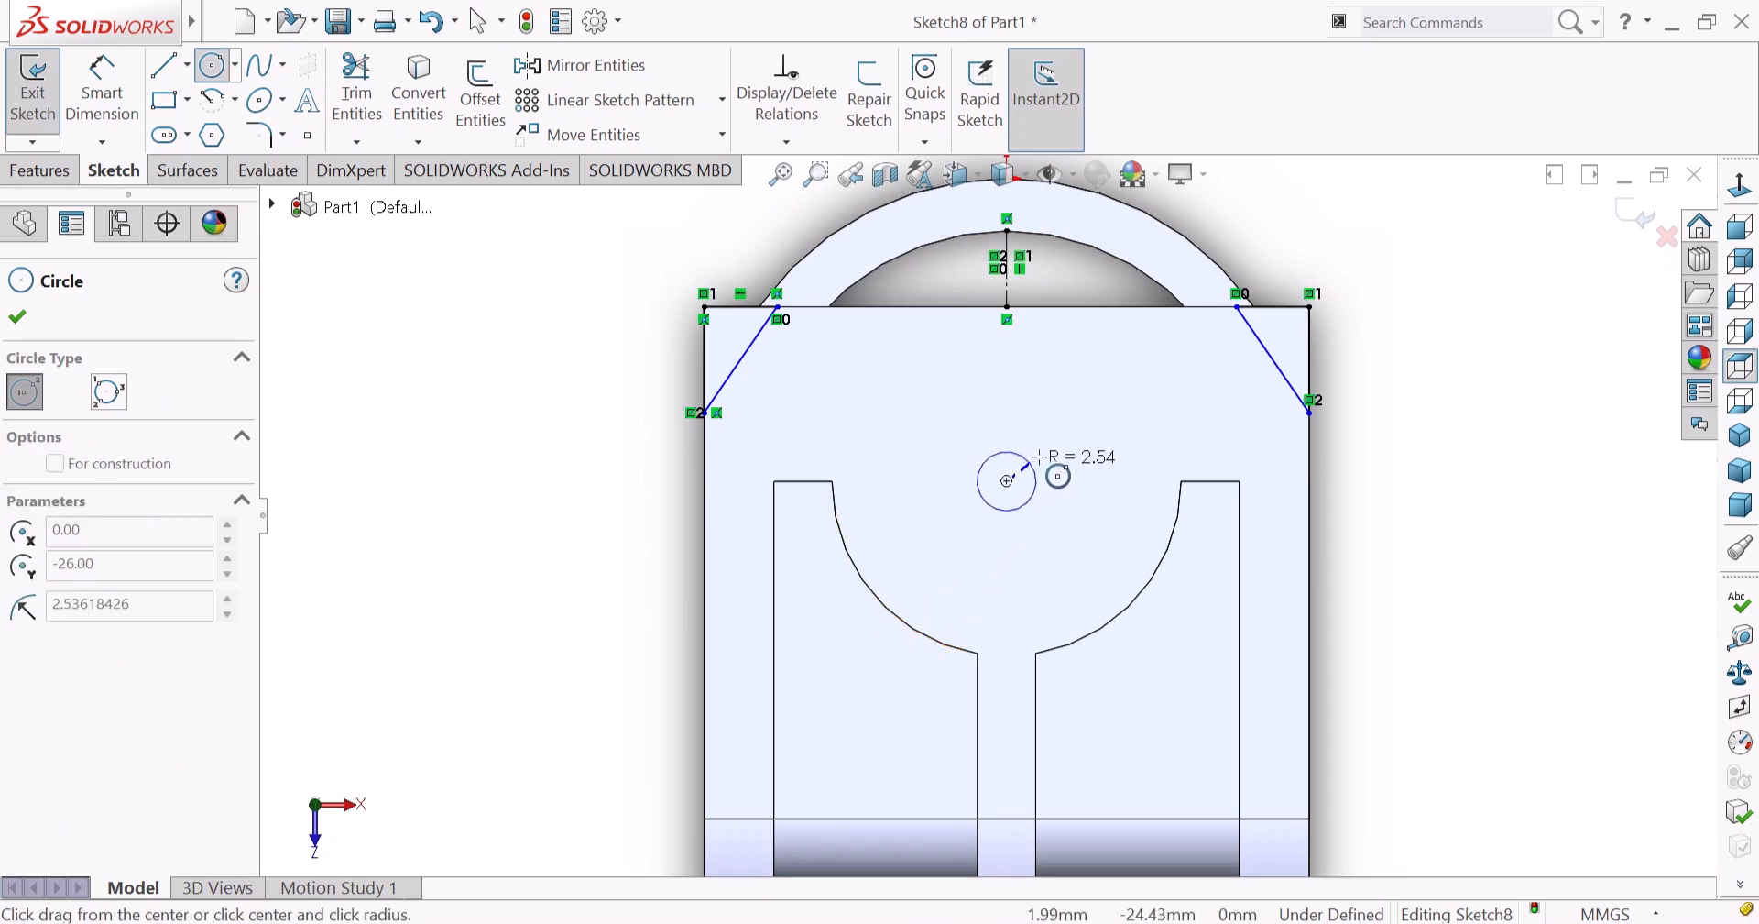
click(1103, 438)
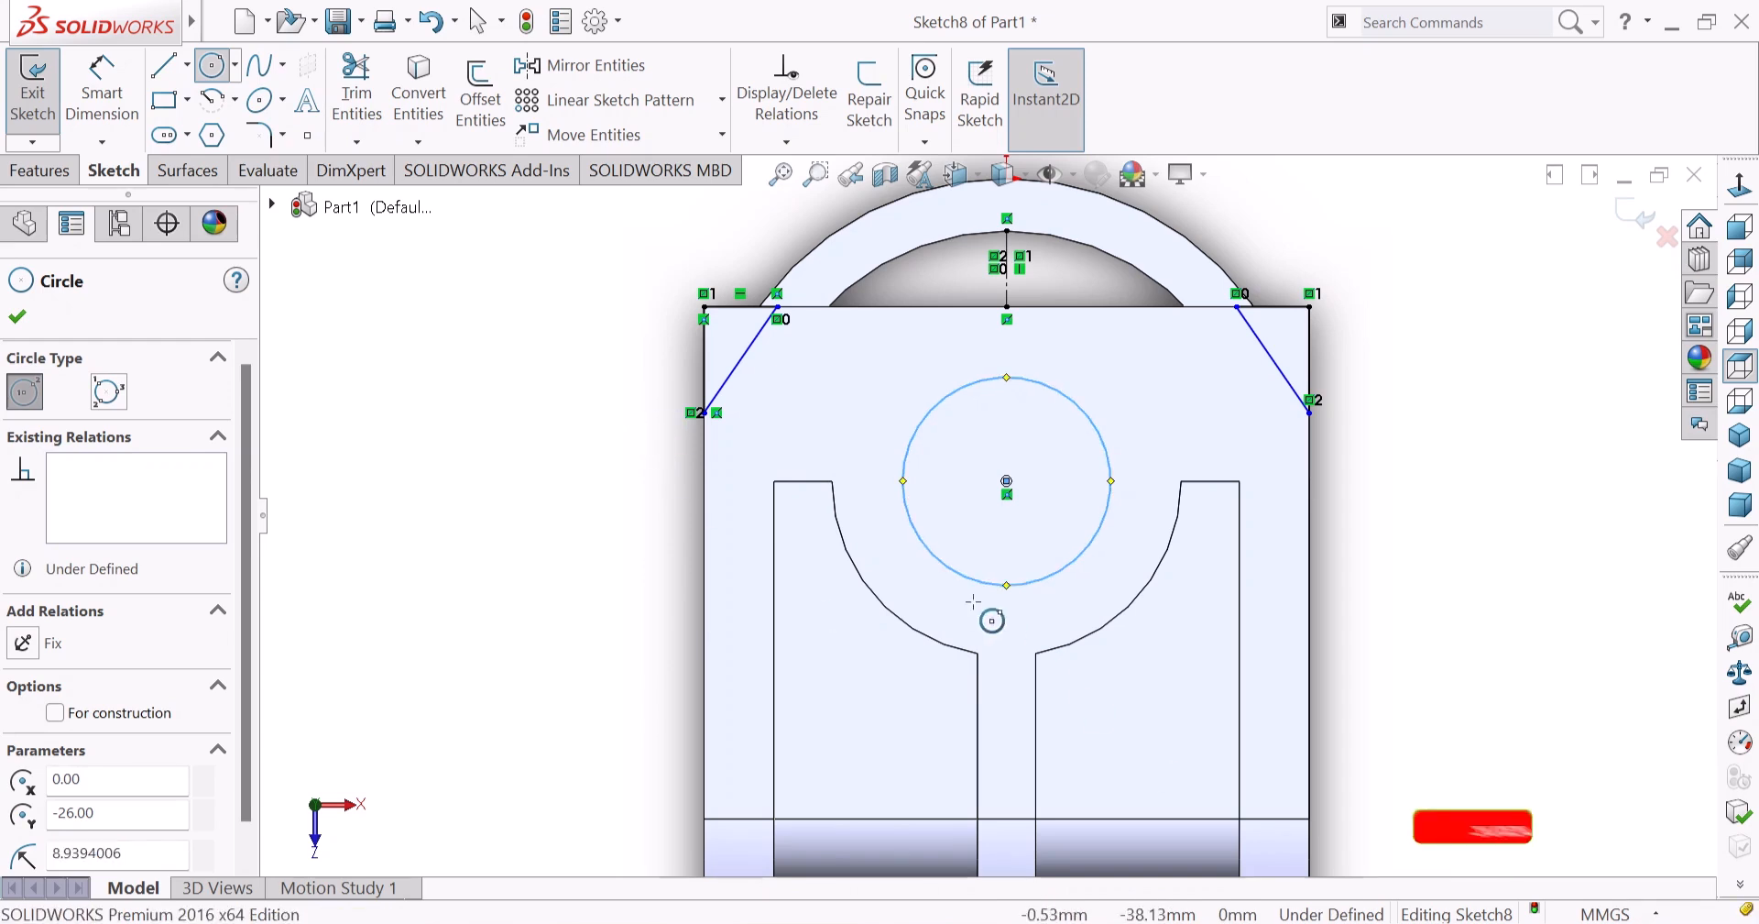
Dimension the corner triangle to 12 mm along the side edge and 9 mm along the rear edge.
right_click(597, 548)
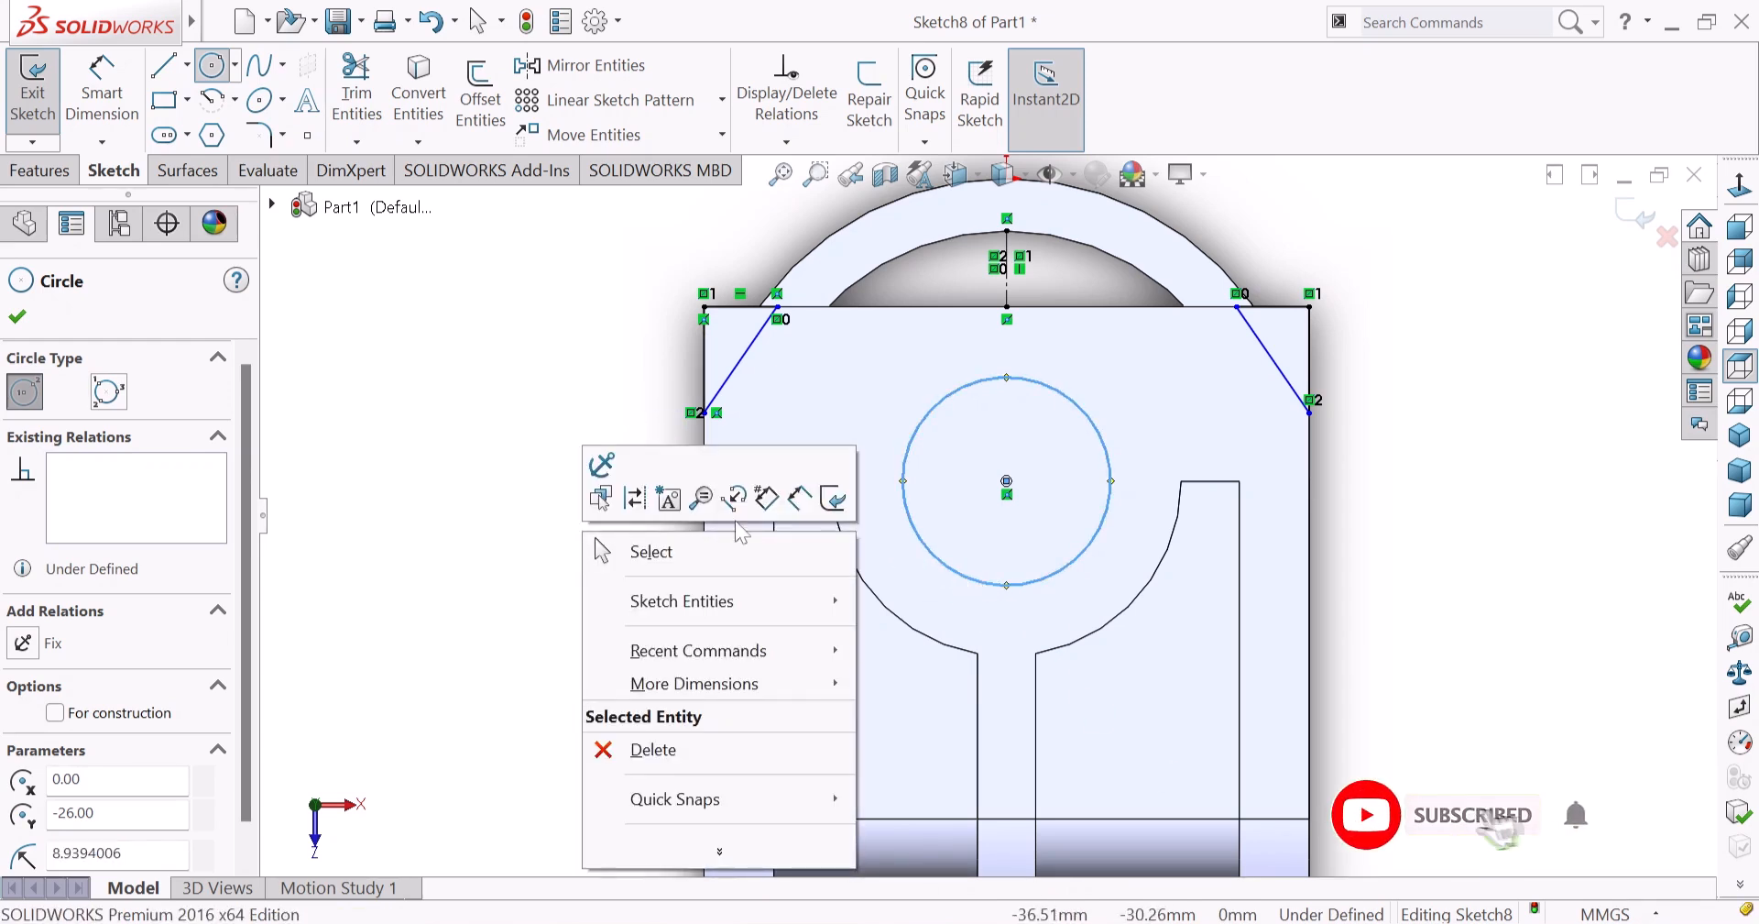
click(800, 498)
click(704, 385)
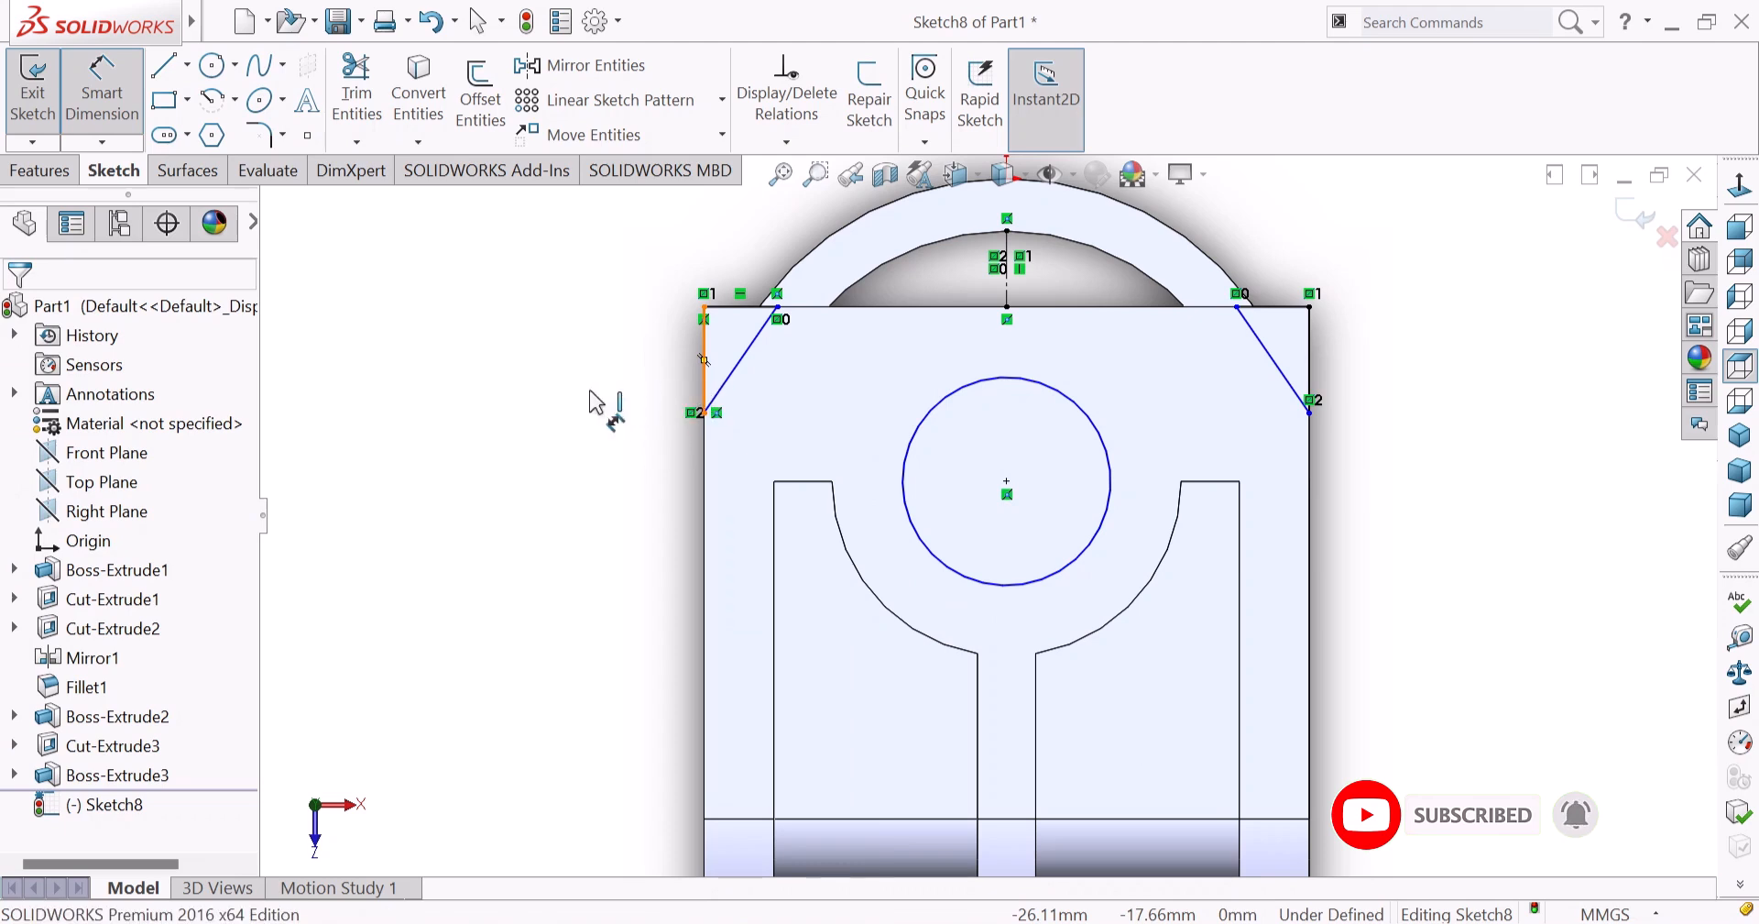
click(551, 385)
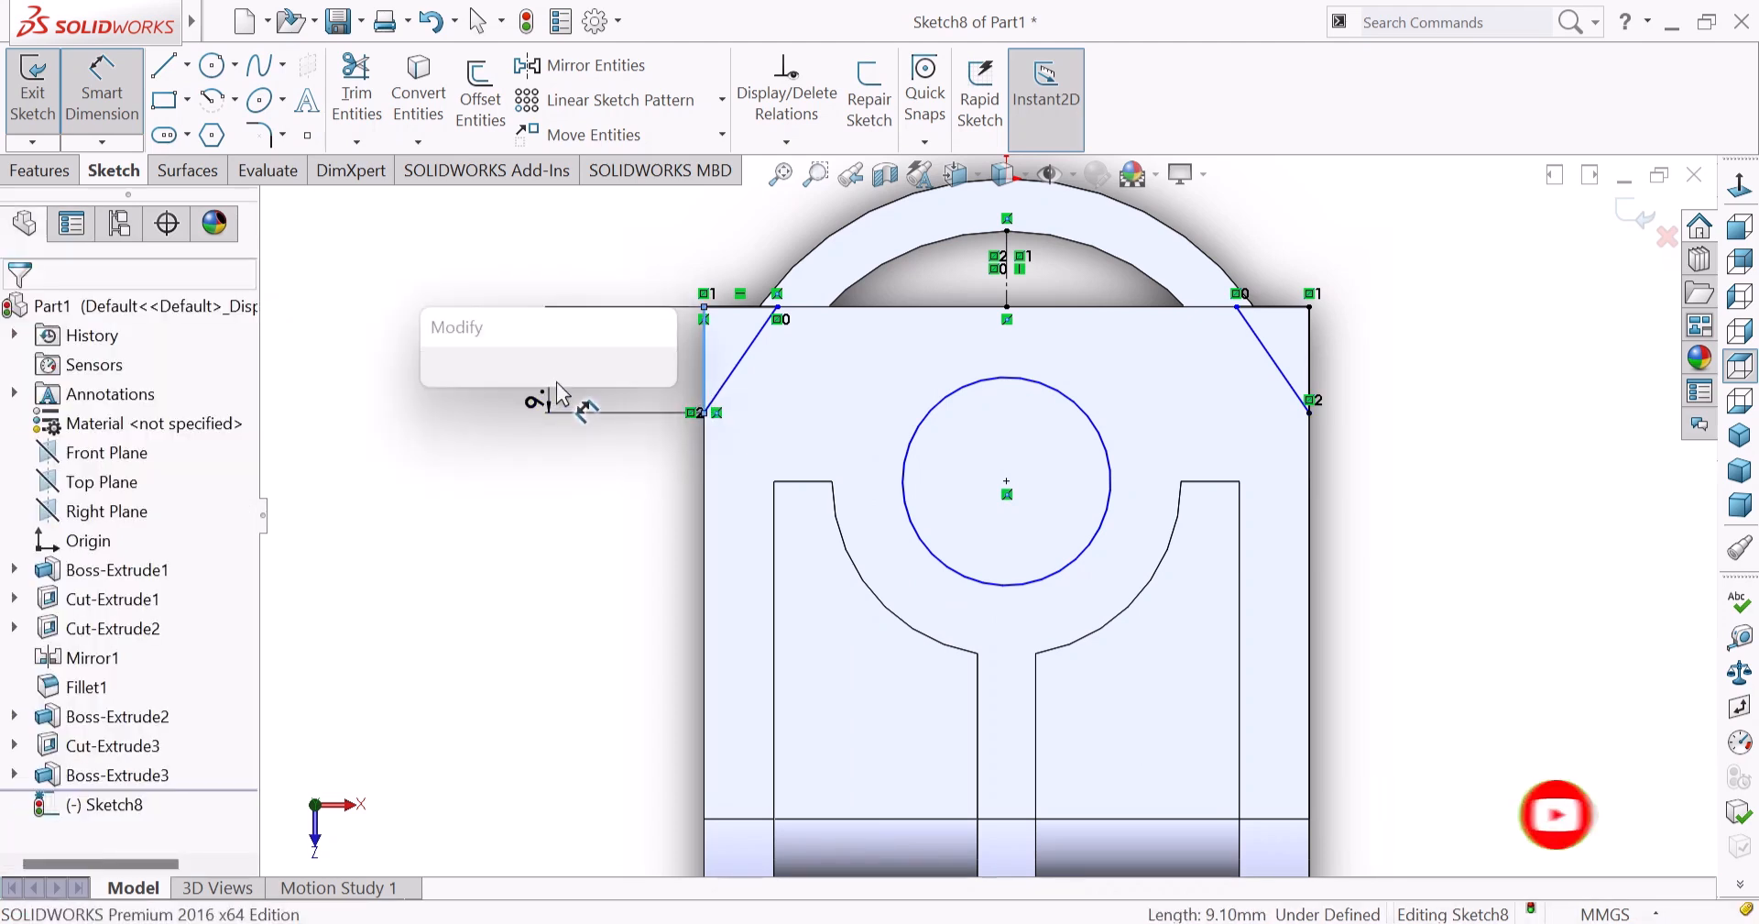
key(Return)
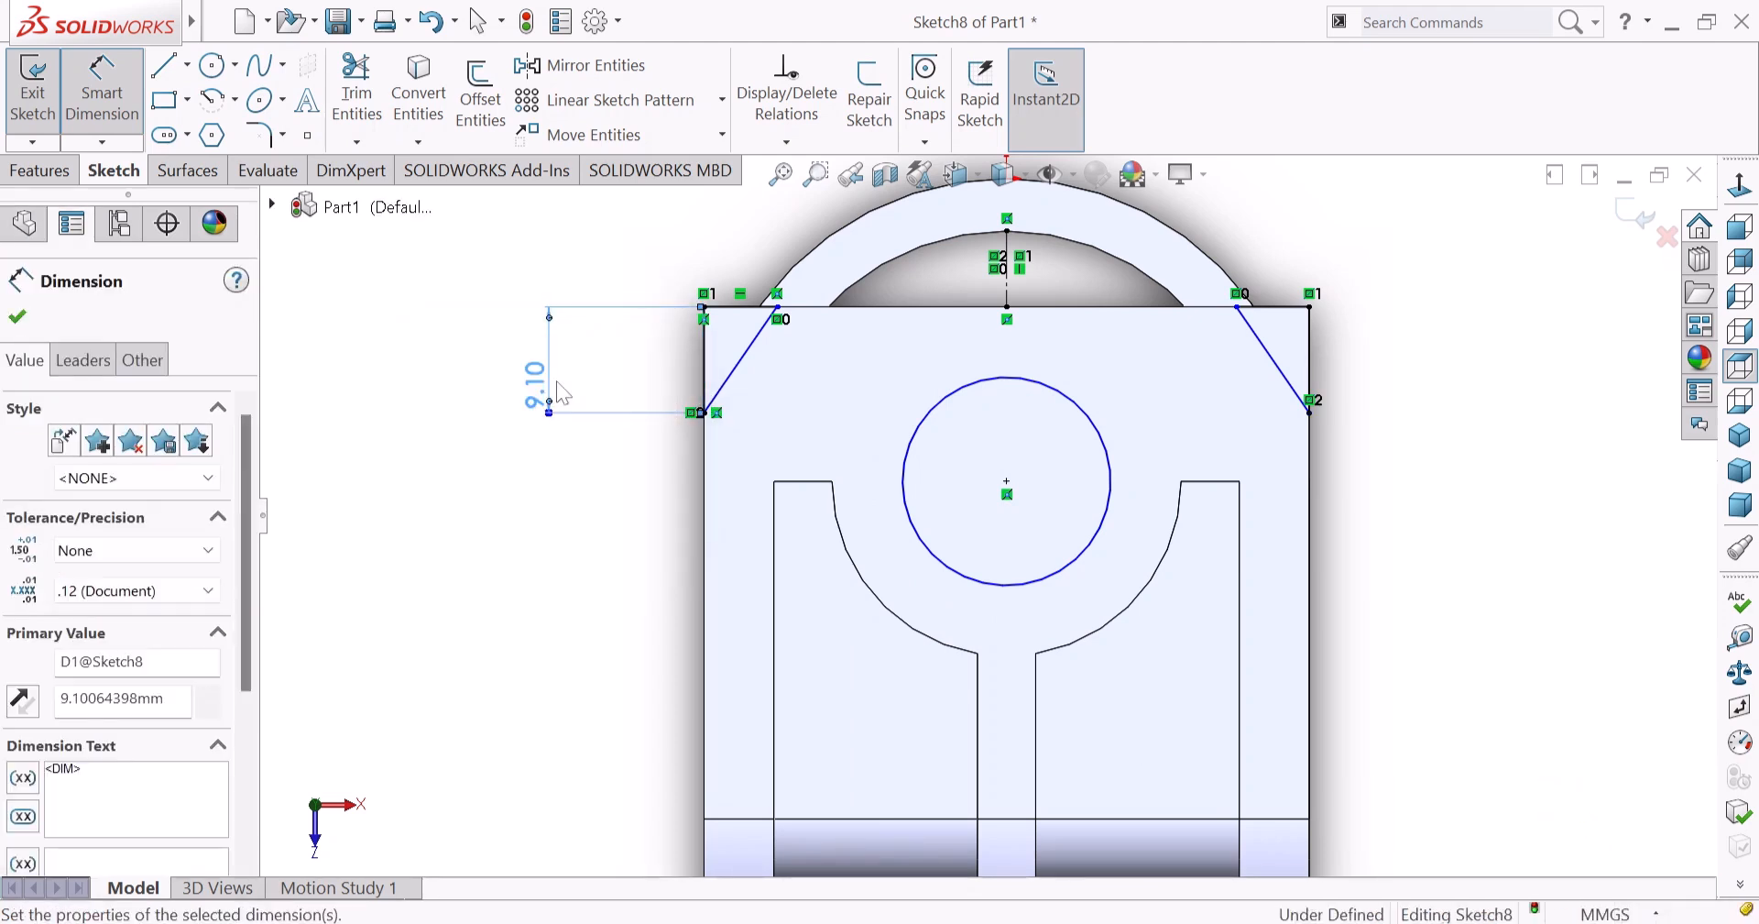
click(733, 307)
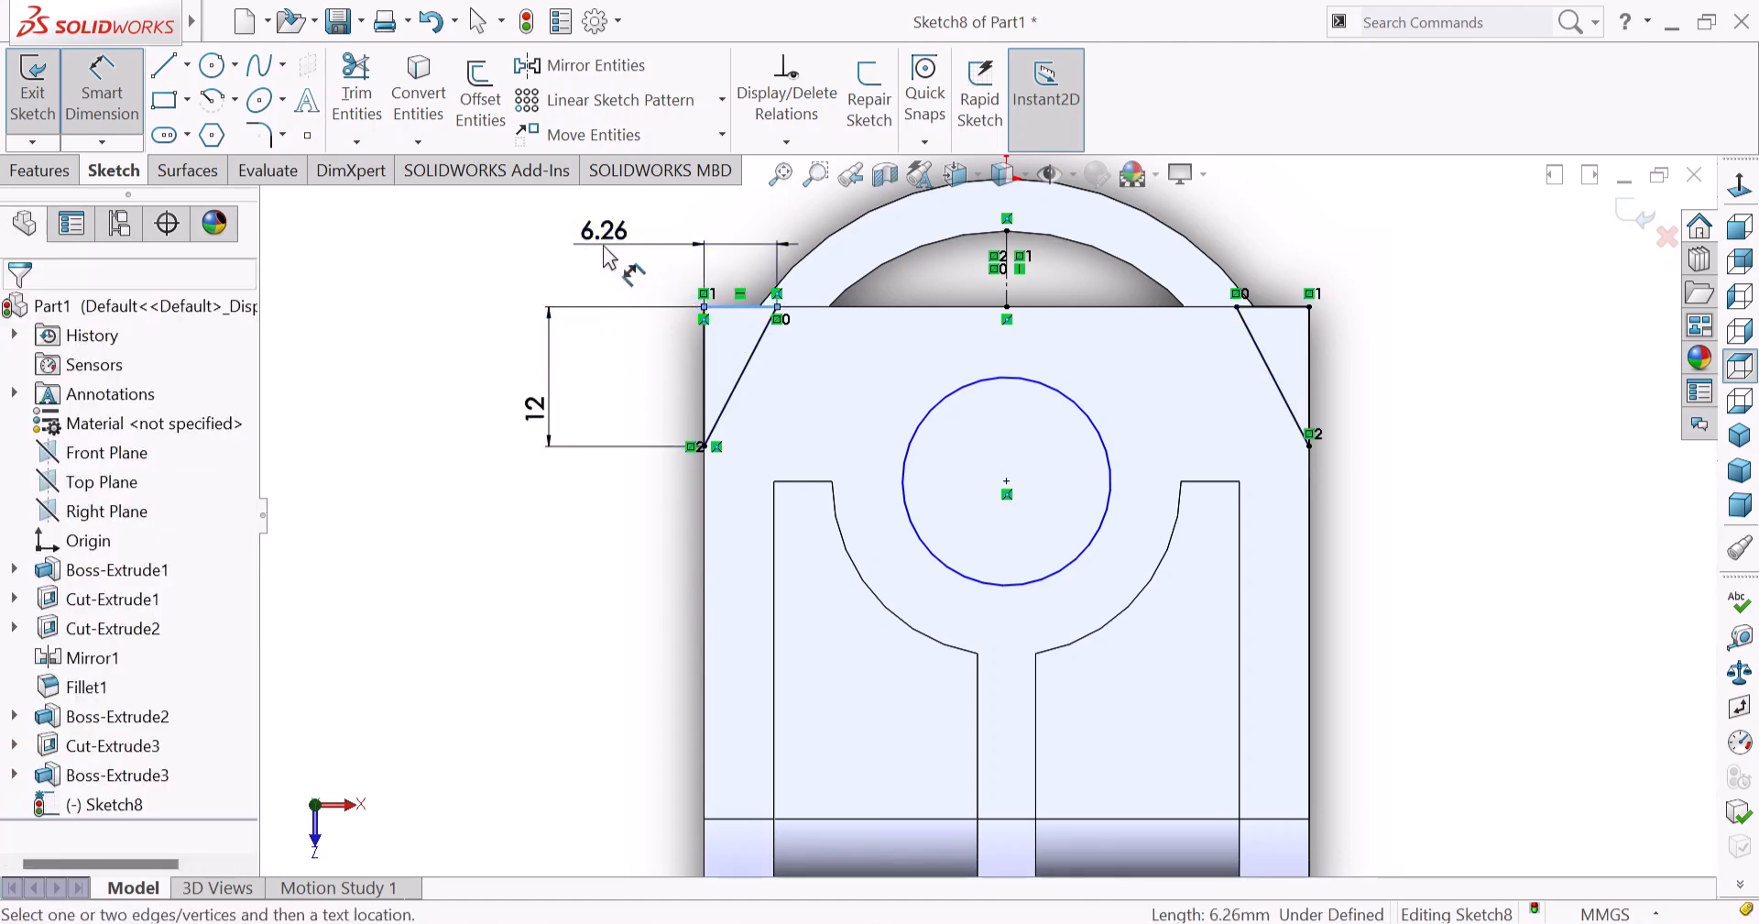
click(605, 258)
text(9)
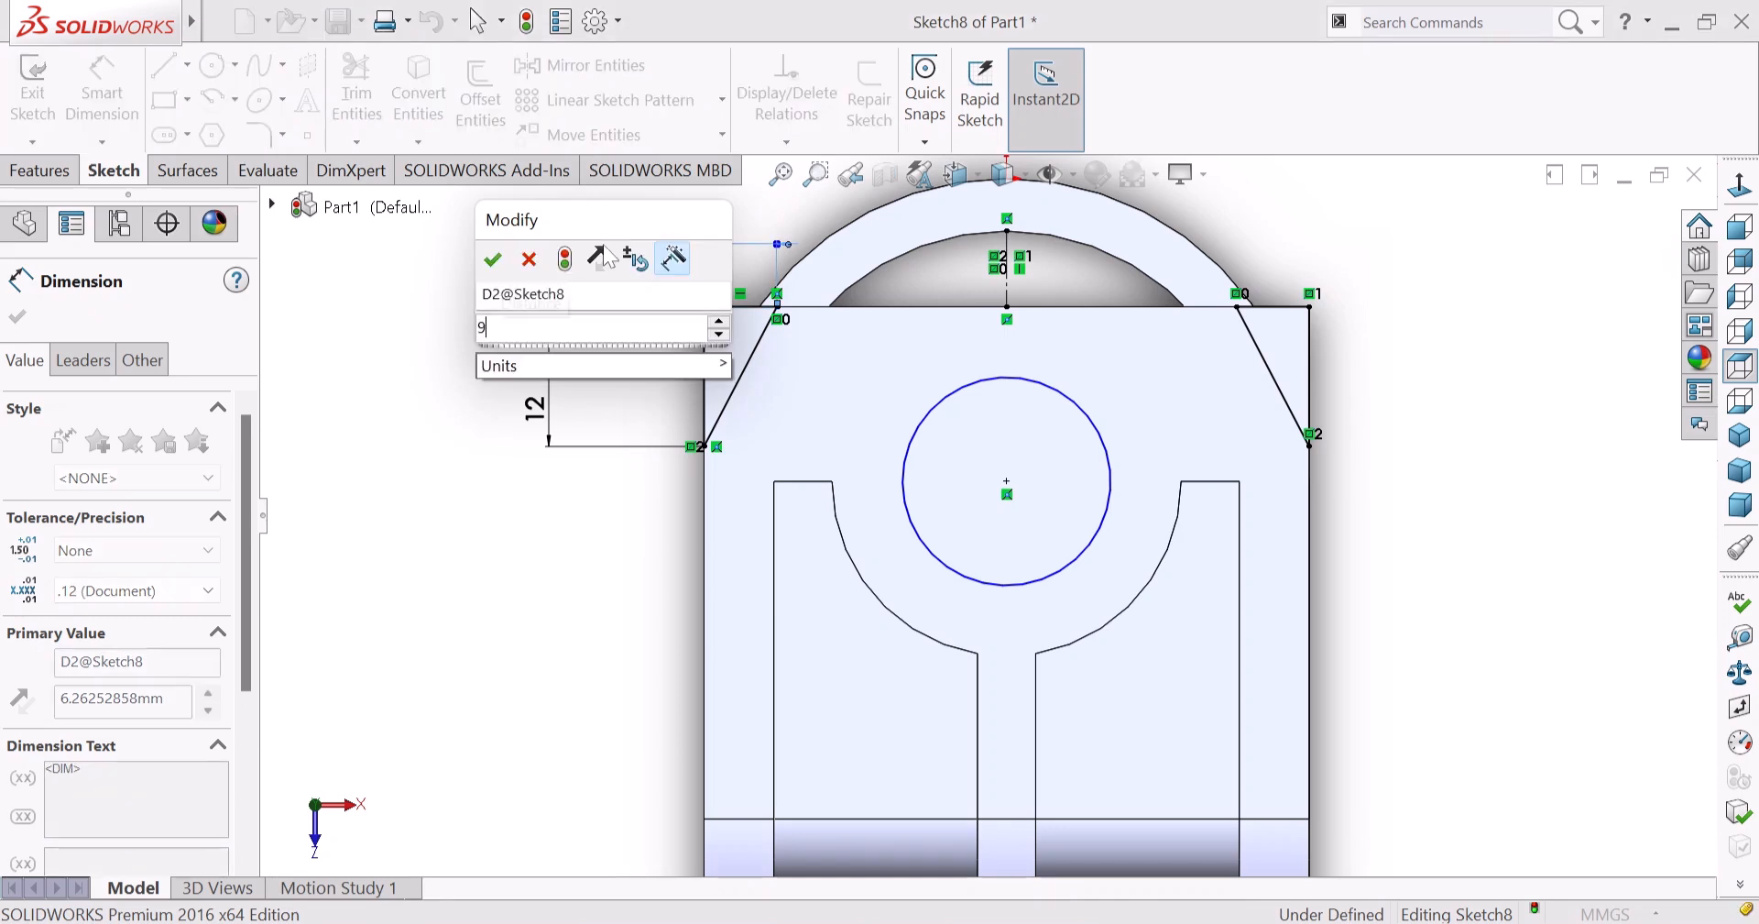
key(Return)
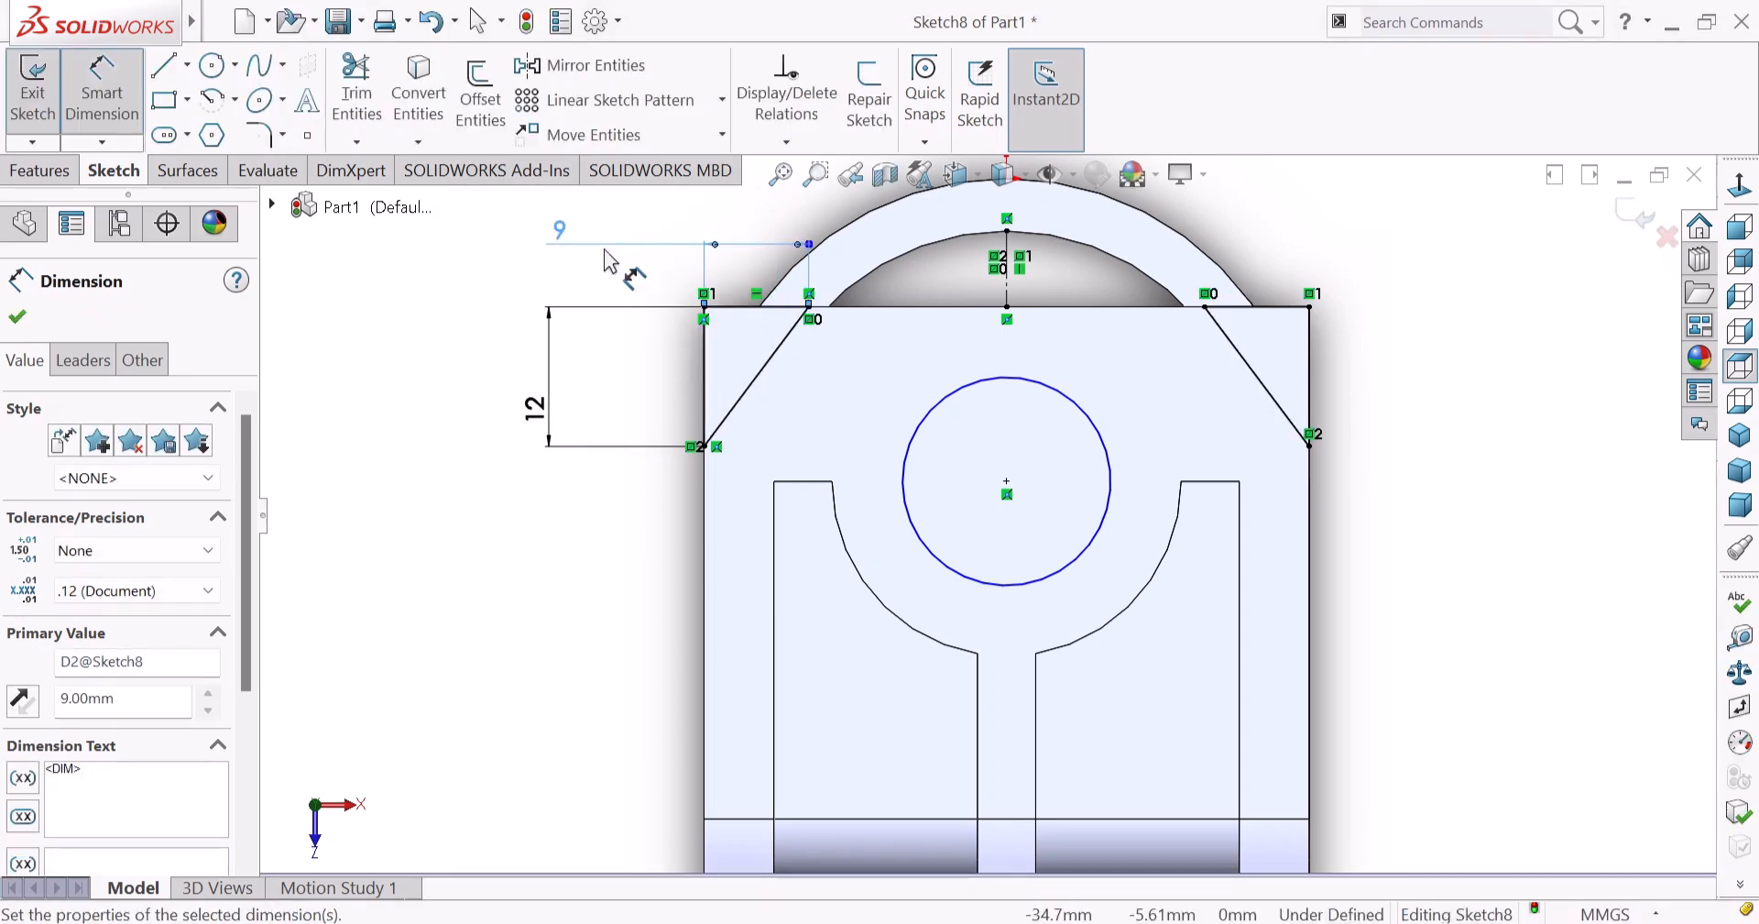
Dimension the circle at the semicircular boss's centre to a diameter of 8 mm.
click(974, 409)
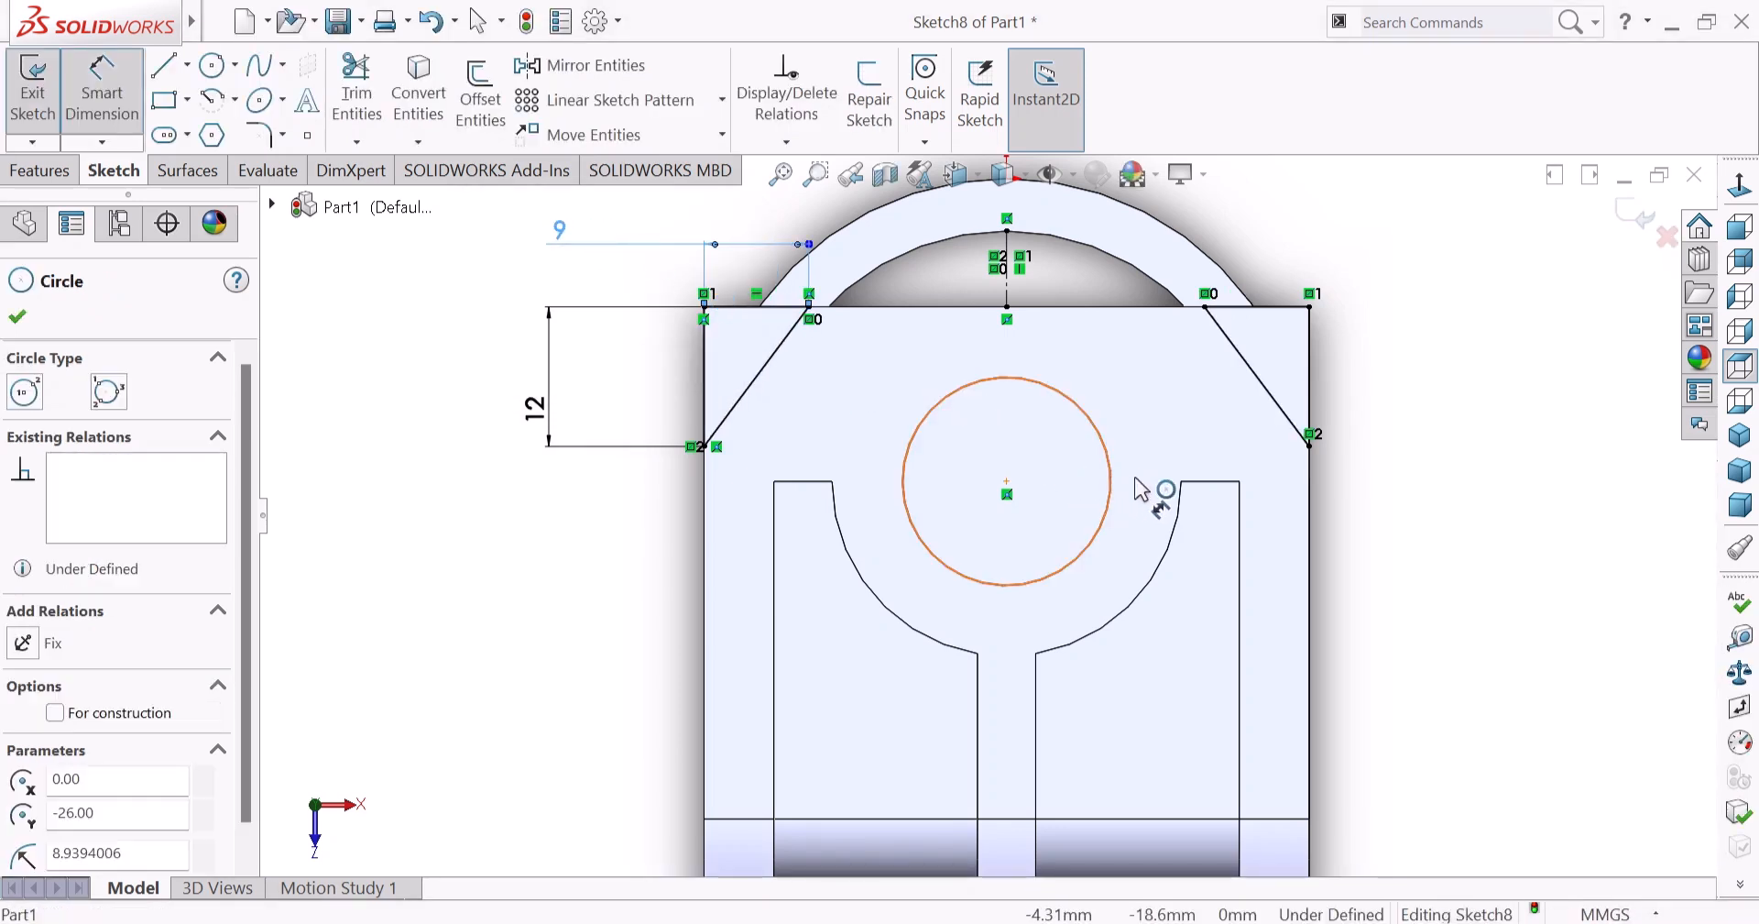
click(1421, 335)
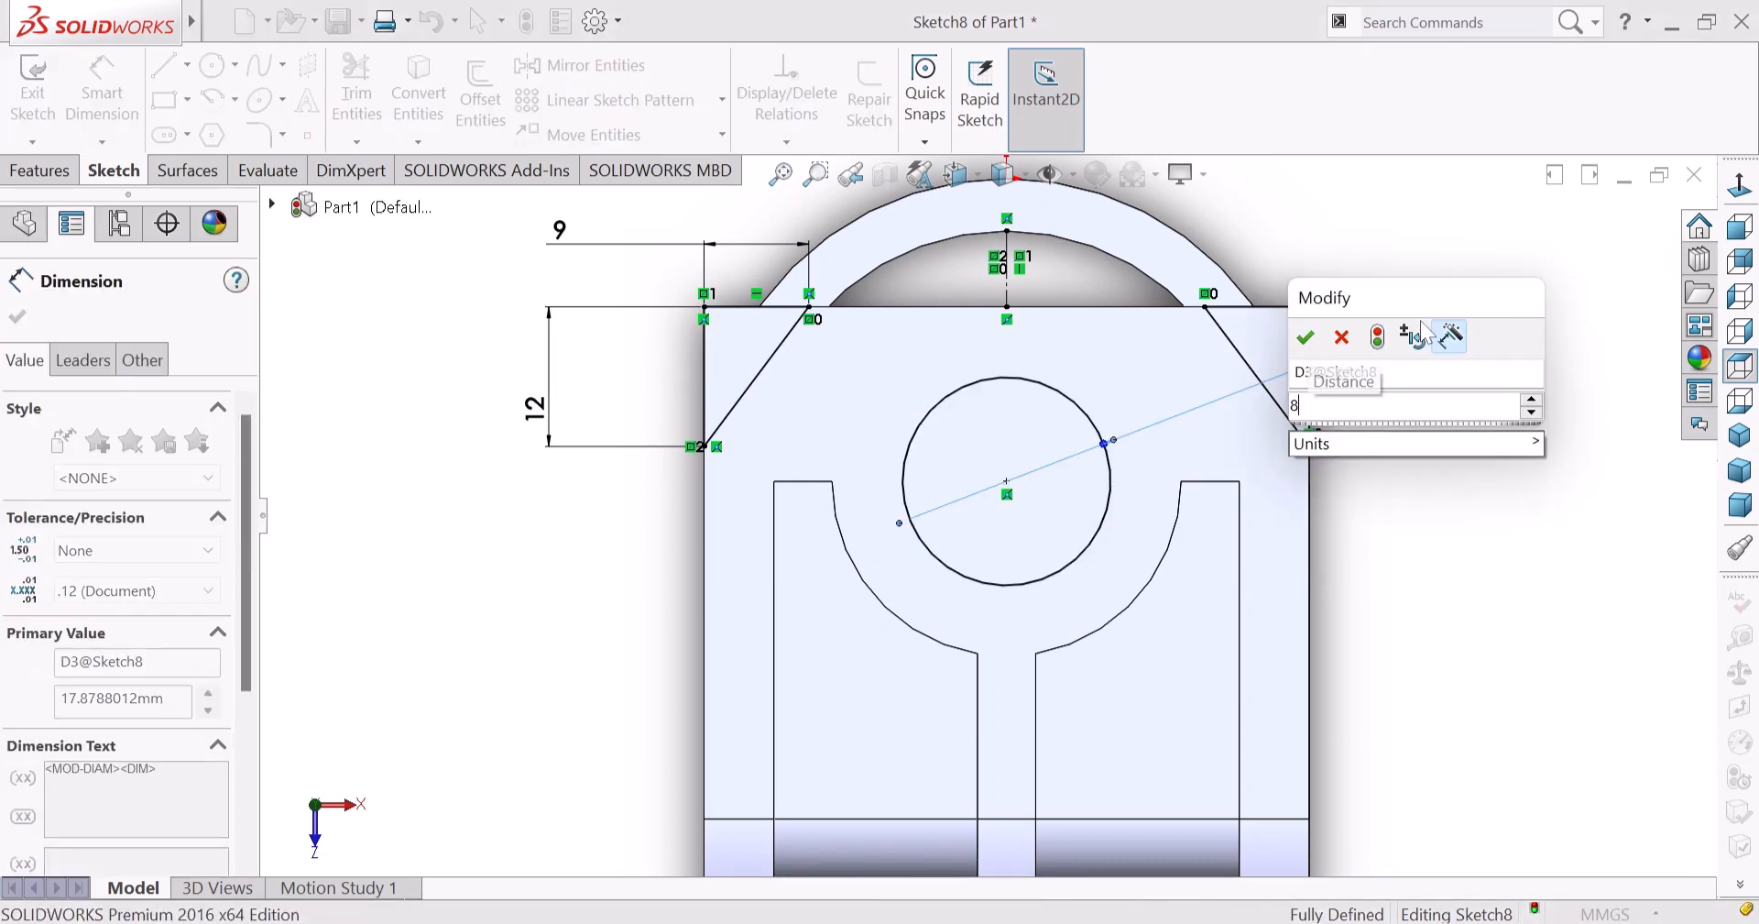
key(Return)
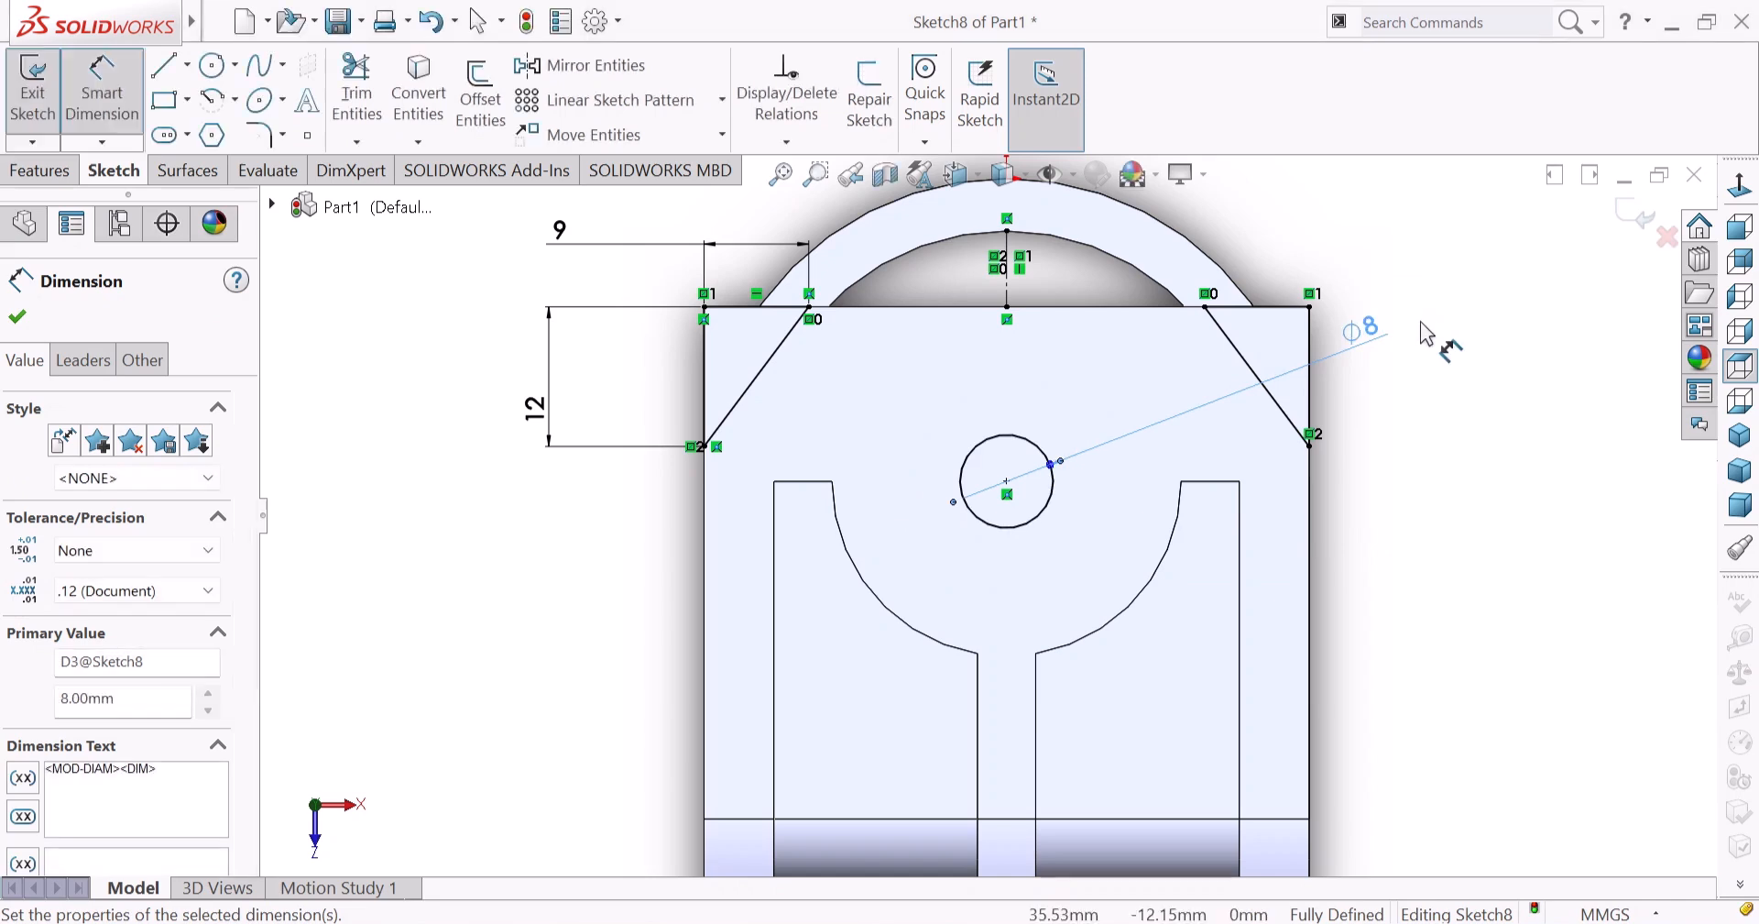
Extrude-cut the two corner triangles and the circle through the upper arm with the Up To Next end condition.
click(41, 170)
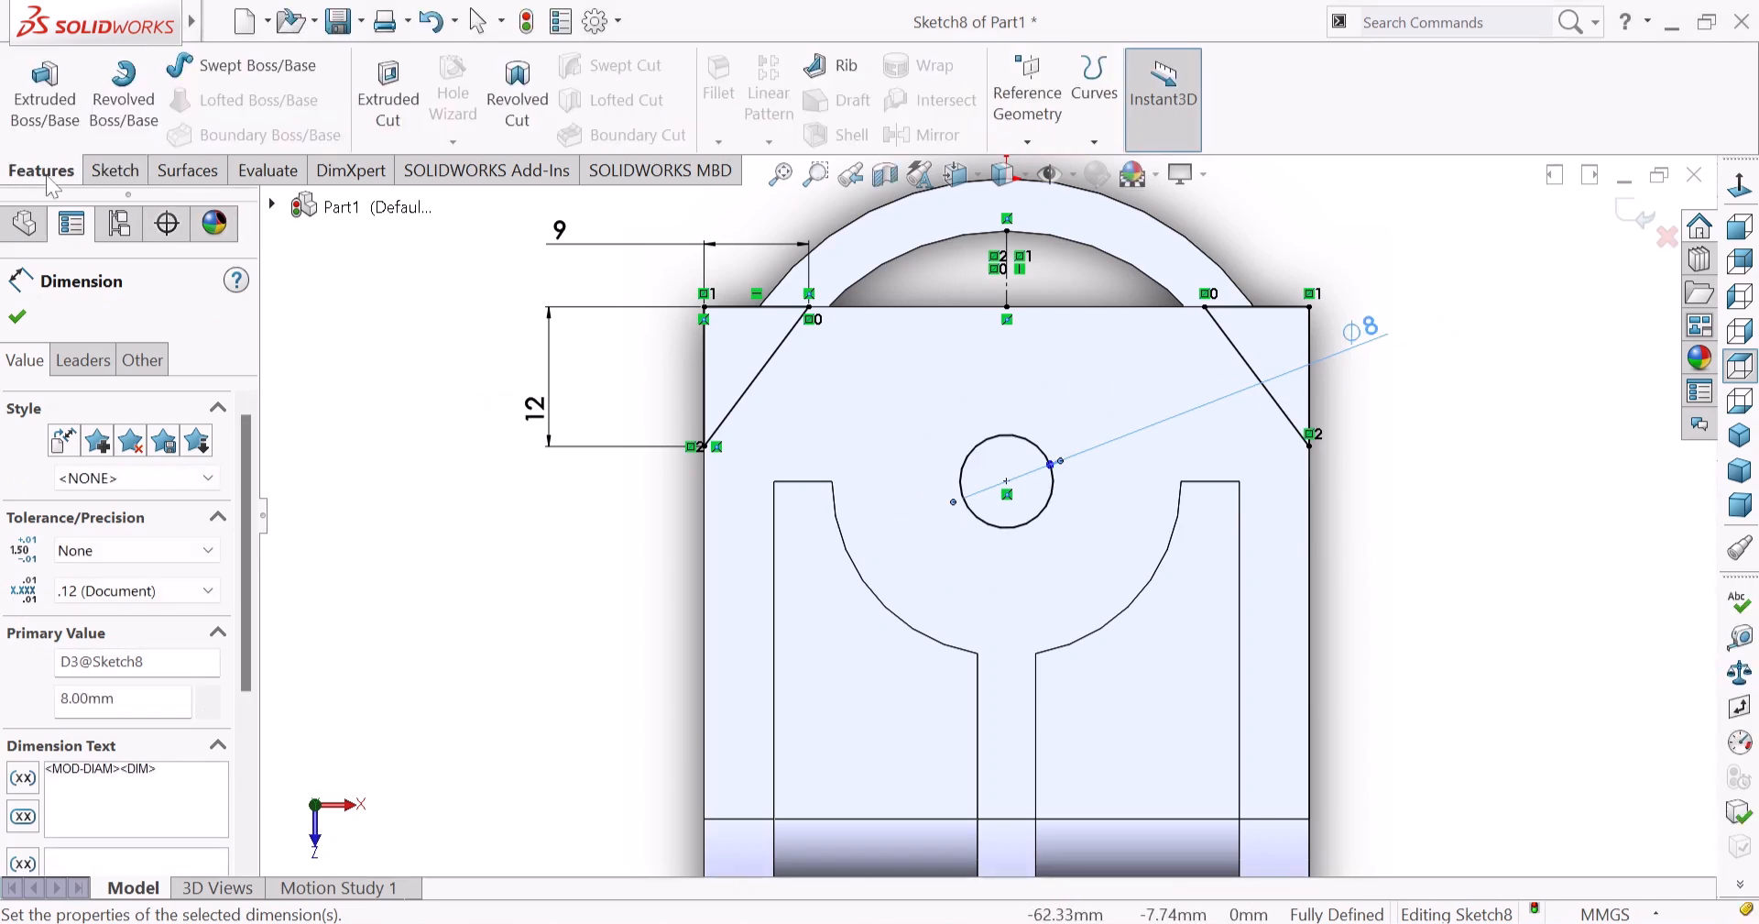
click(376, 110)
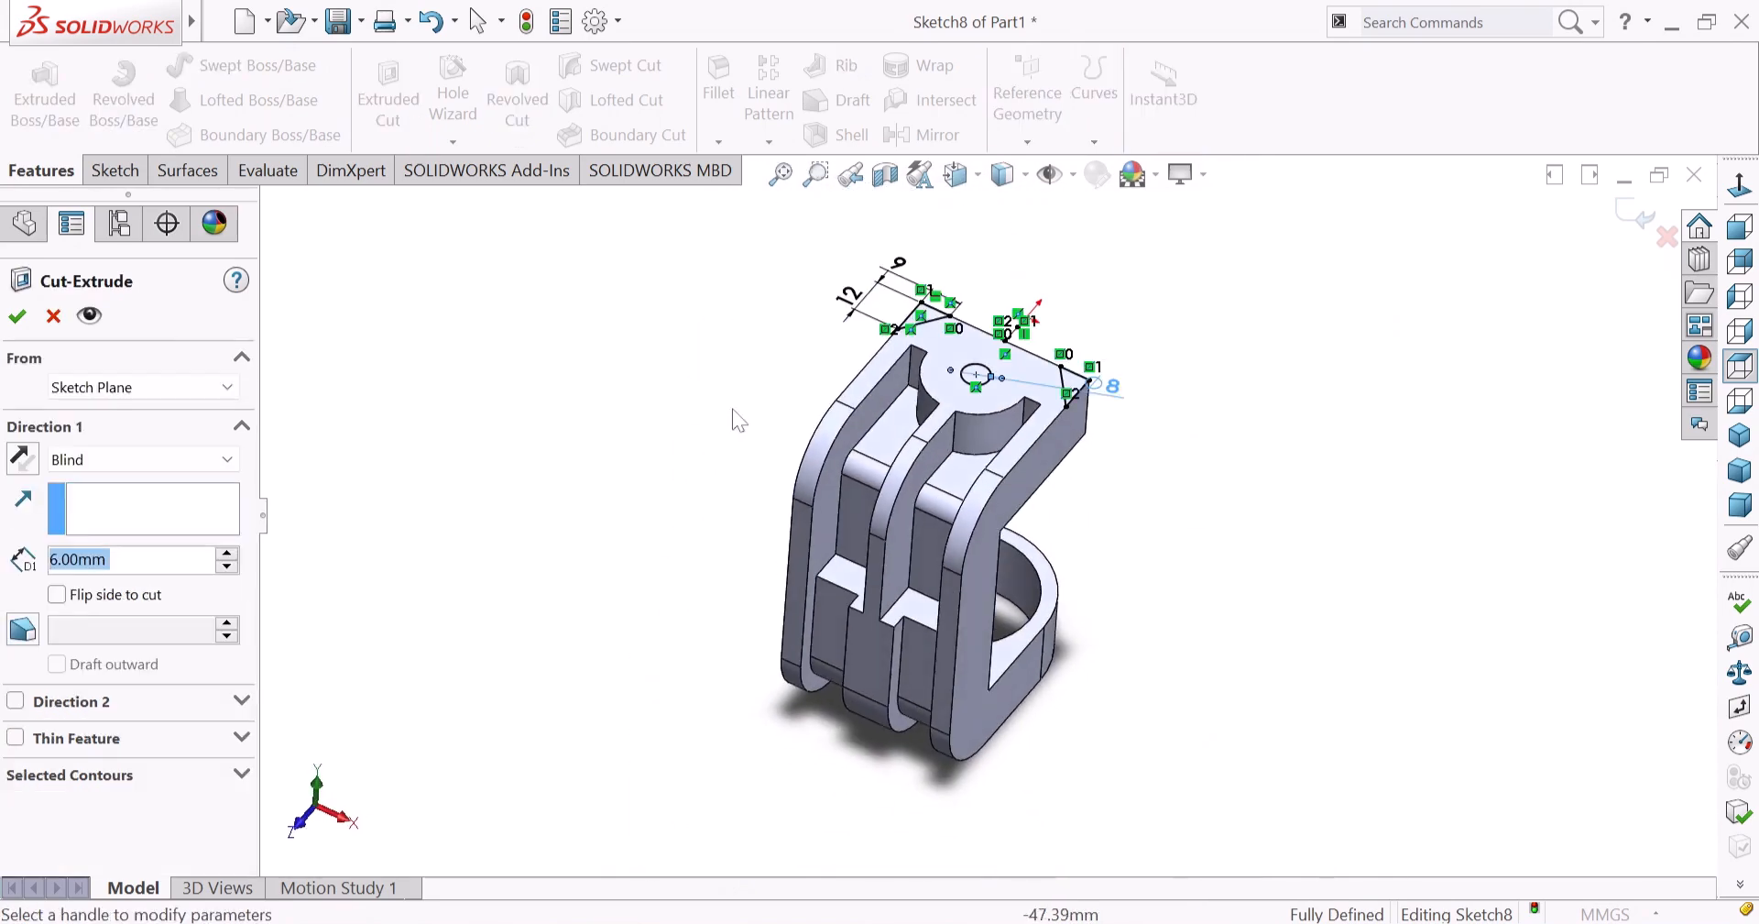
click(101, 459)
click(88, 540)
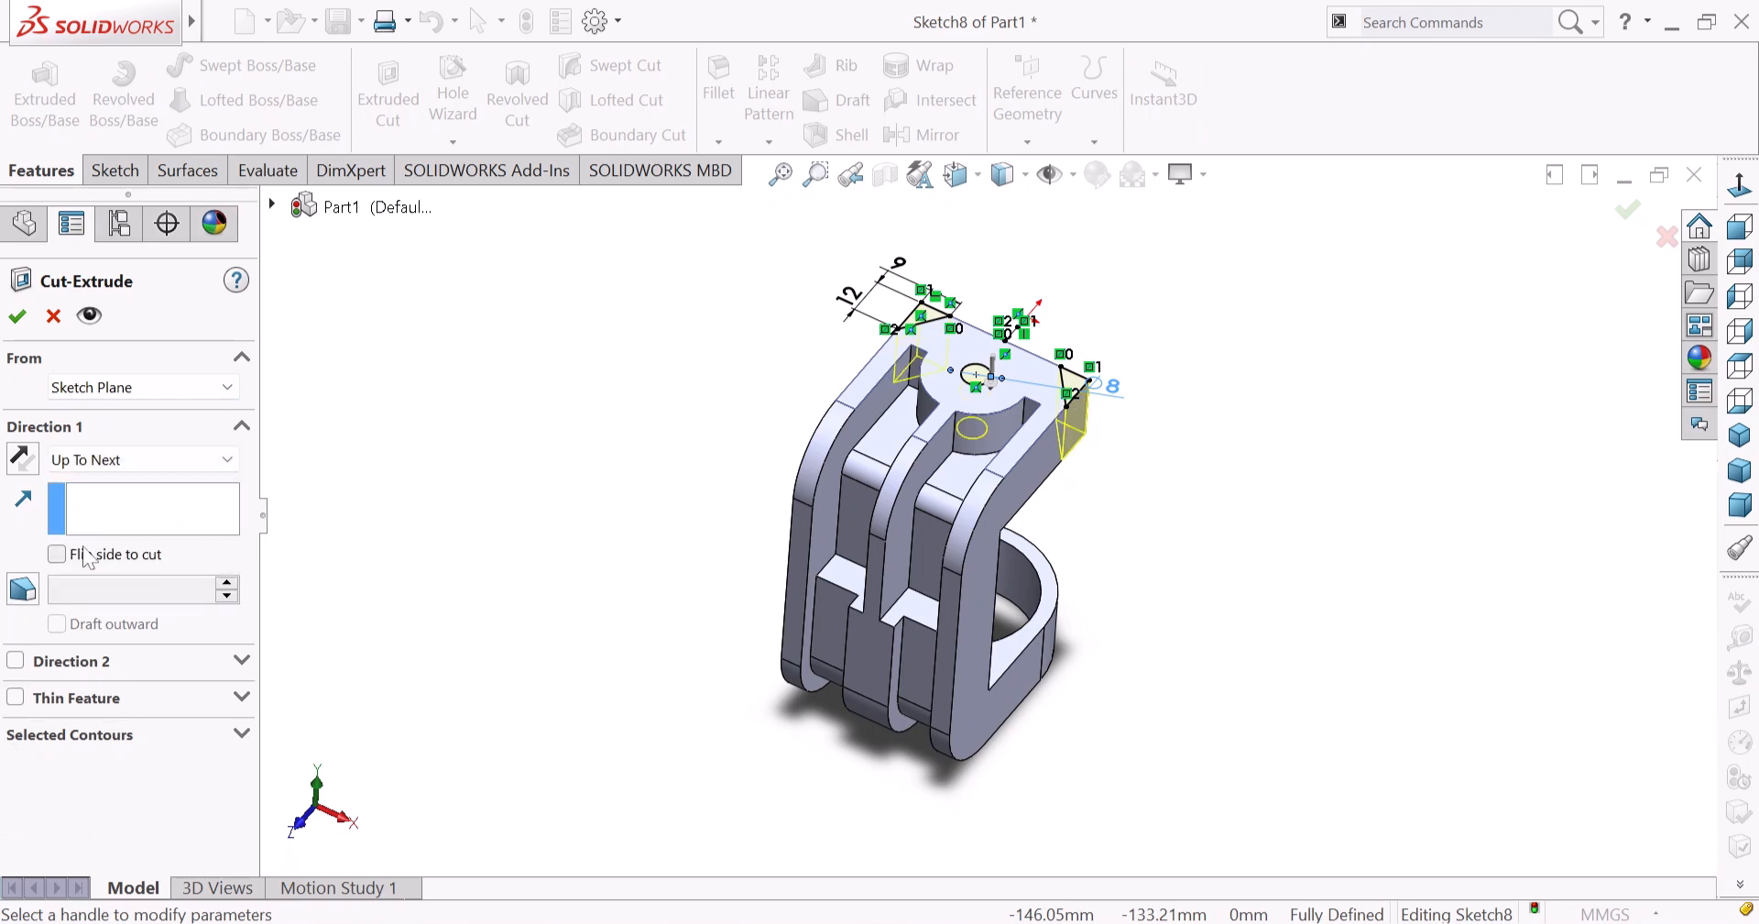
click(19, 323)
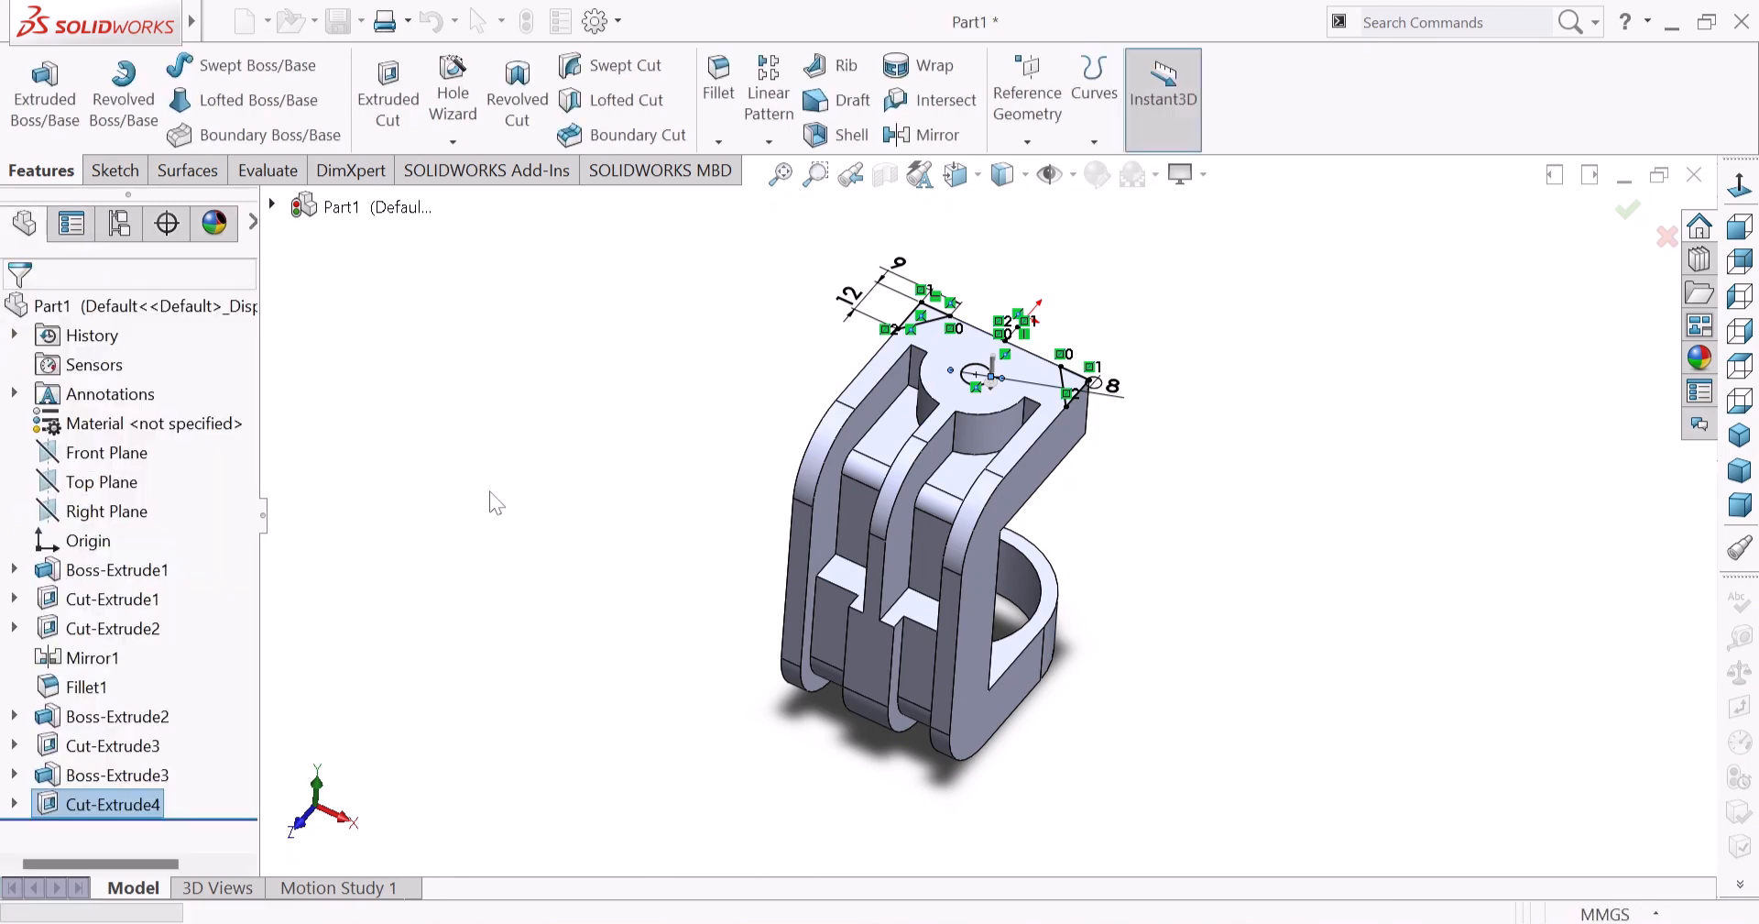
Start a sketch on the vertical wall's outer face and draw a horizontal centreline between the two pockets' outer lower corners.
click(865, 640)
click(923, 575)
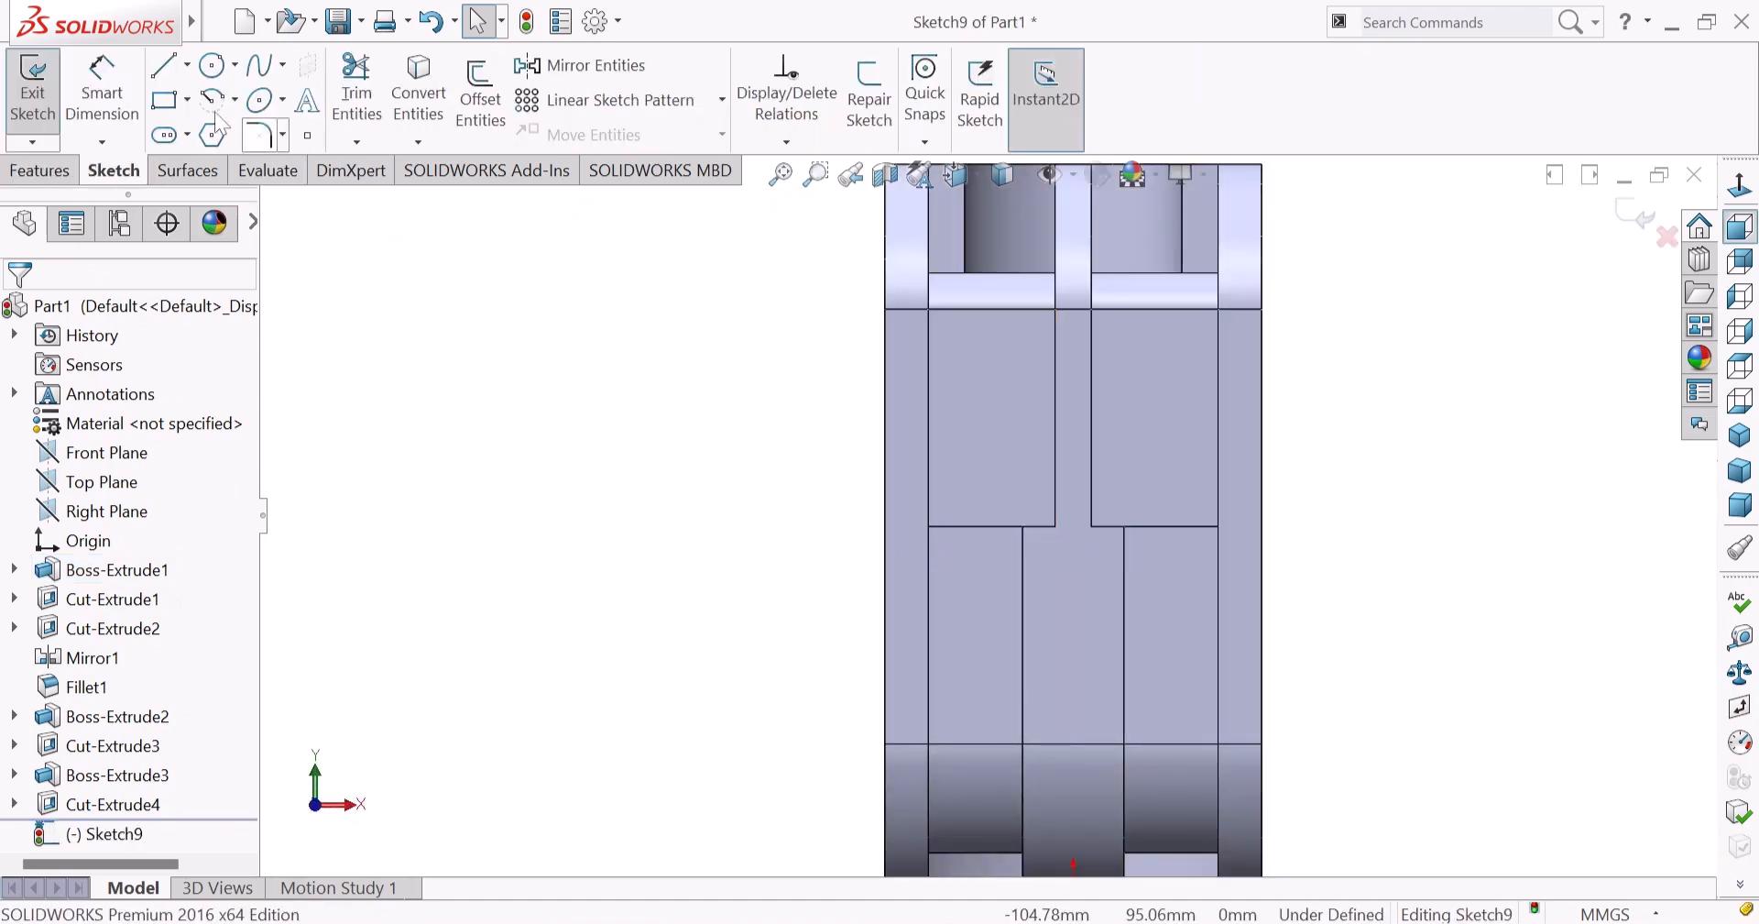
click(187, 65)
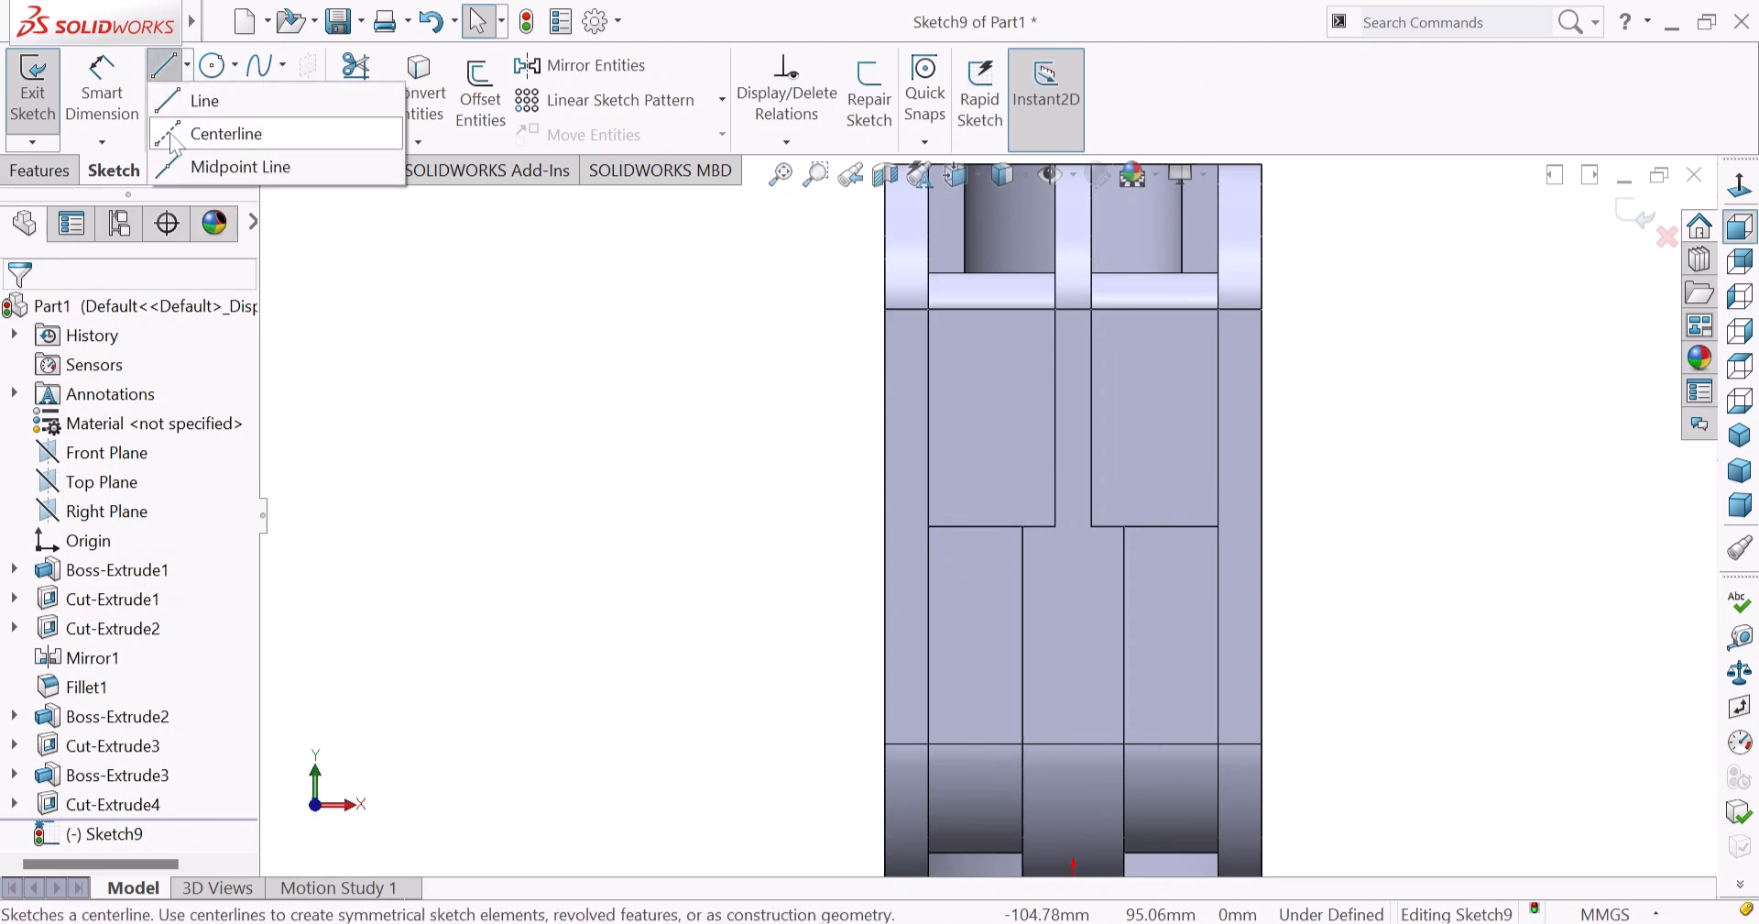
click(179, 137)
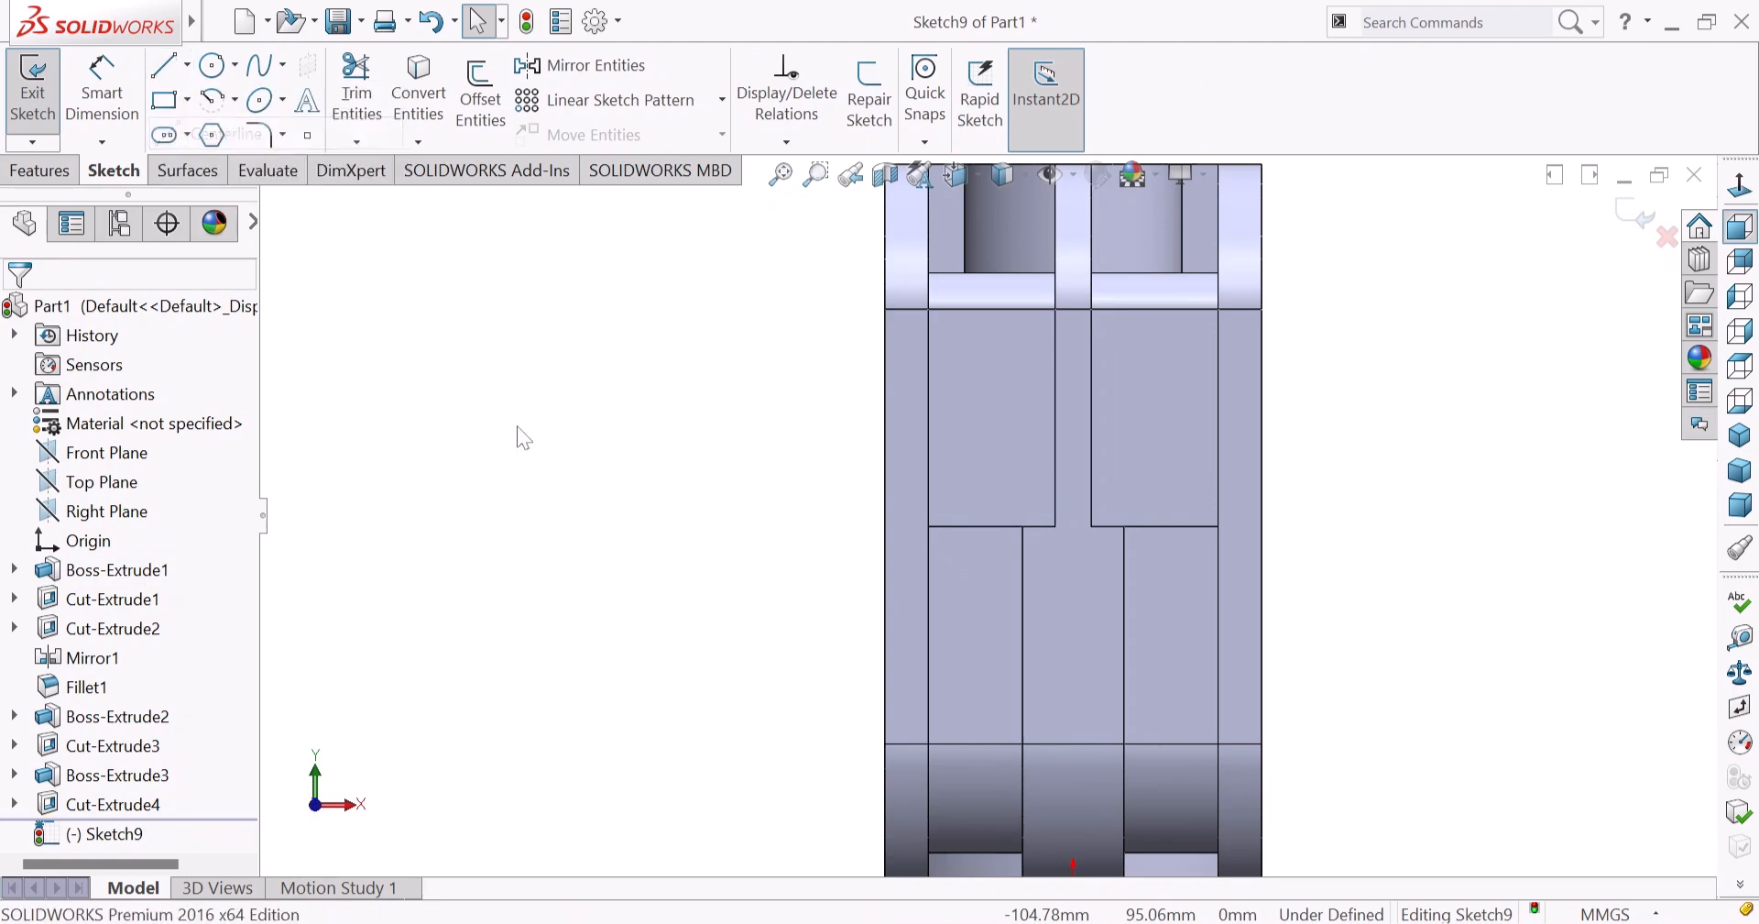
click(929, 527)
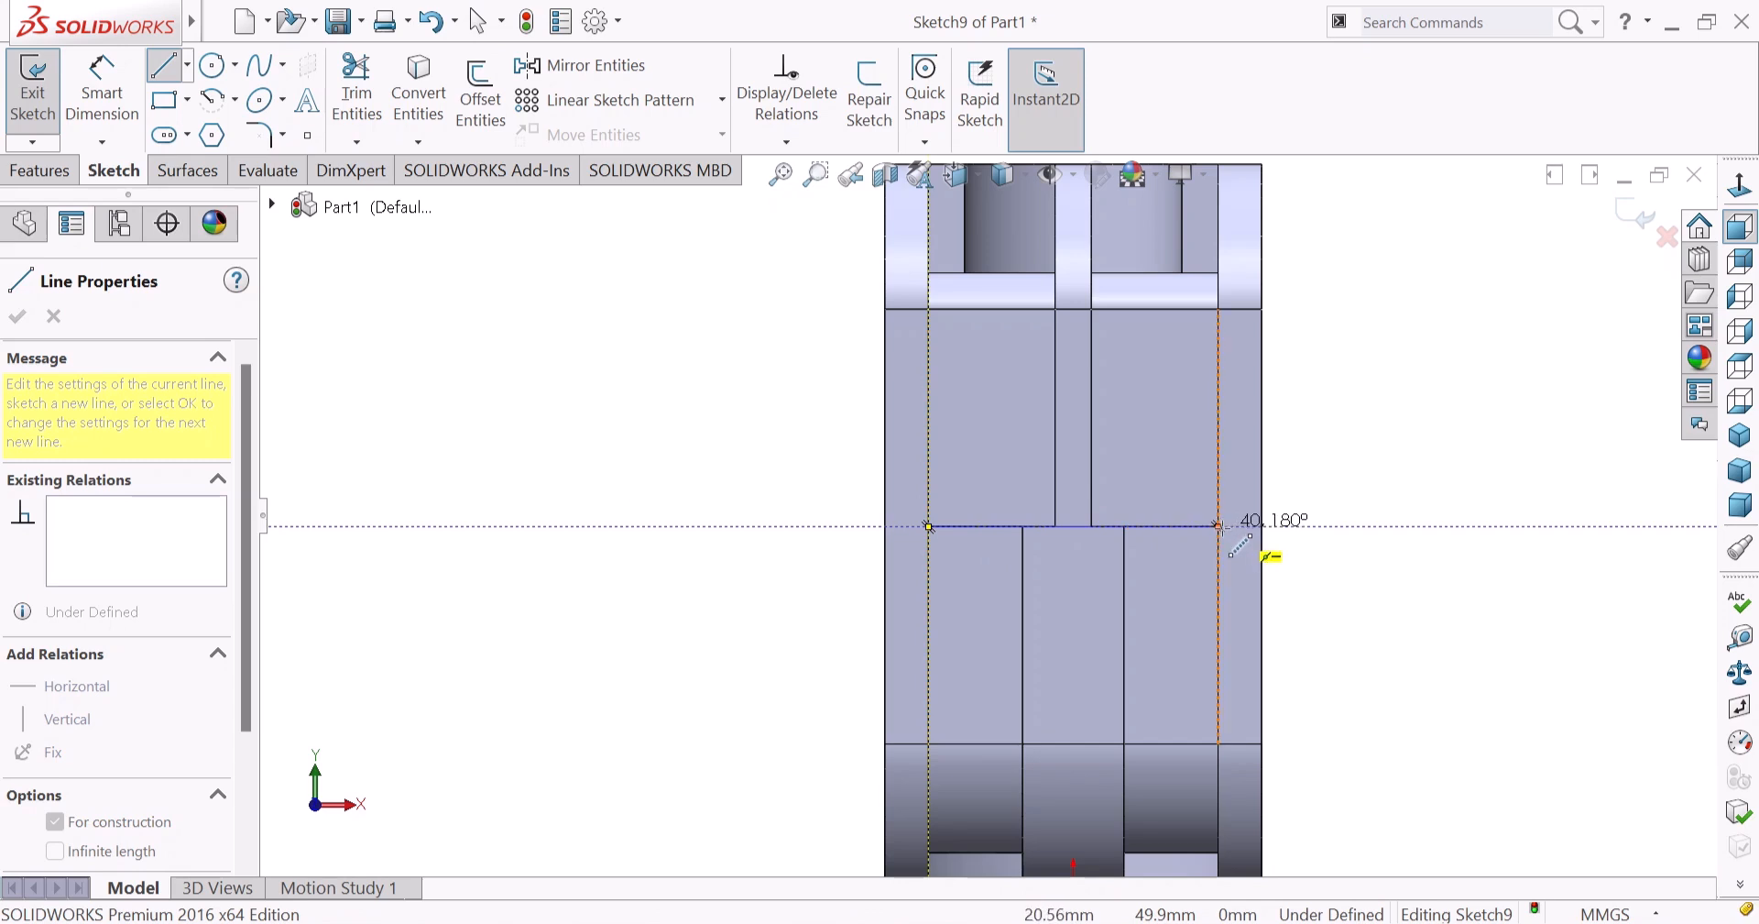
click(1221, 529)
right_click(1346, 464)
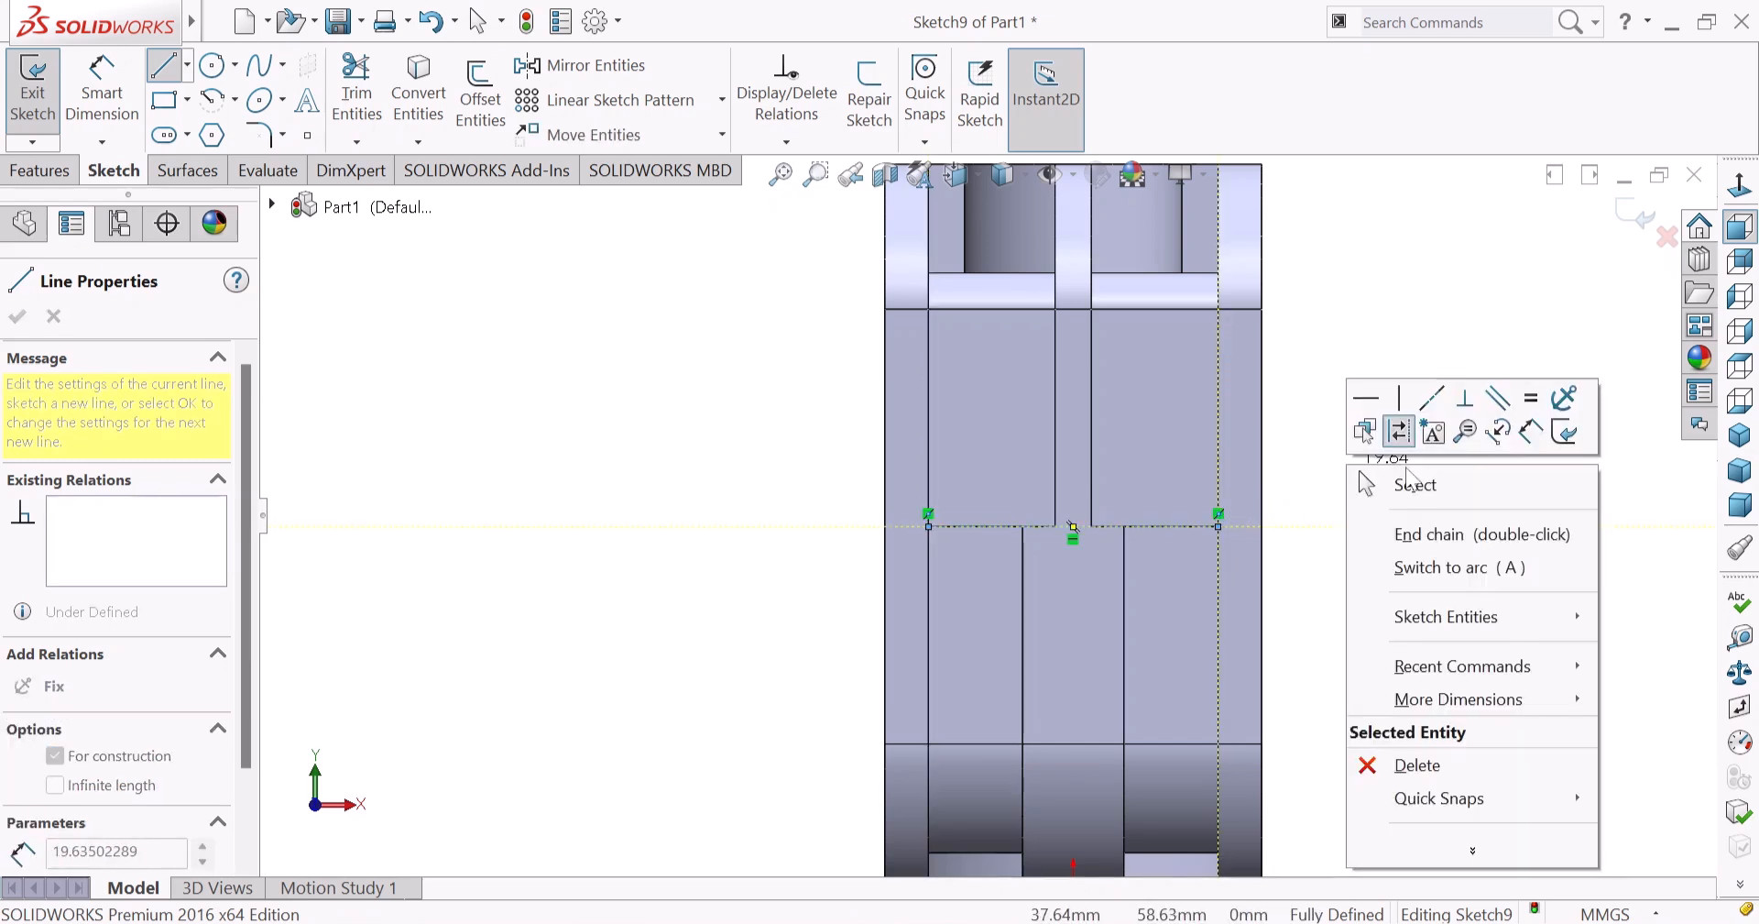
click(1423, 489)
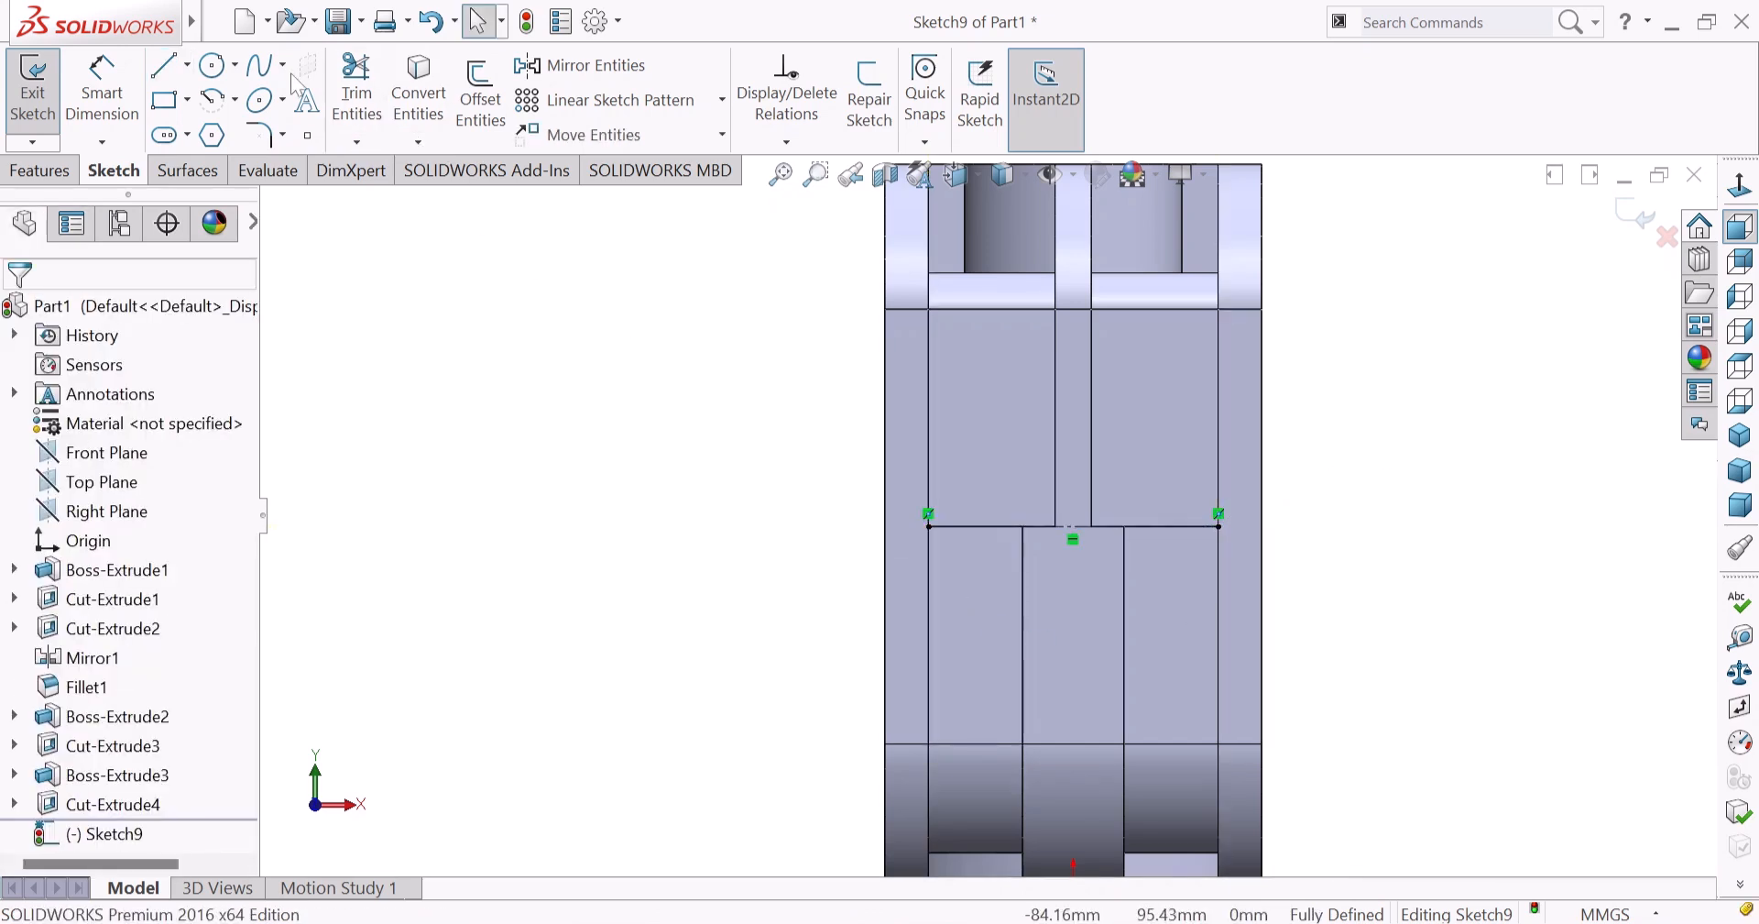
Sketch a circle of 26 mm radius centred on the midpoint of the horizontal centreline.
click(1073, 527)
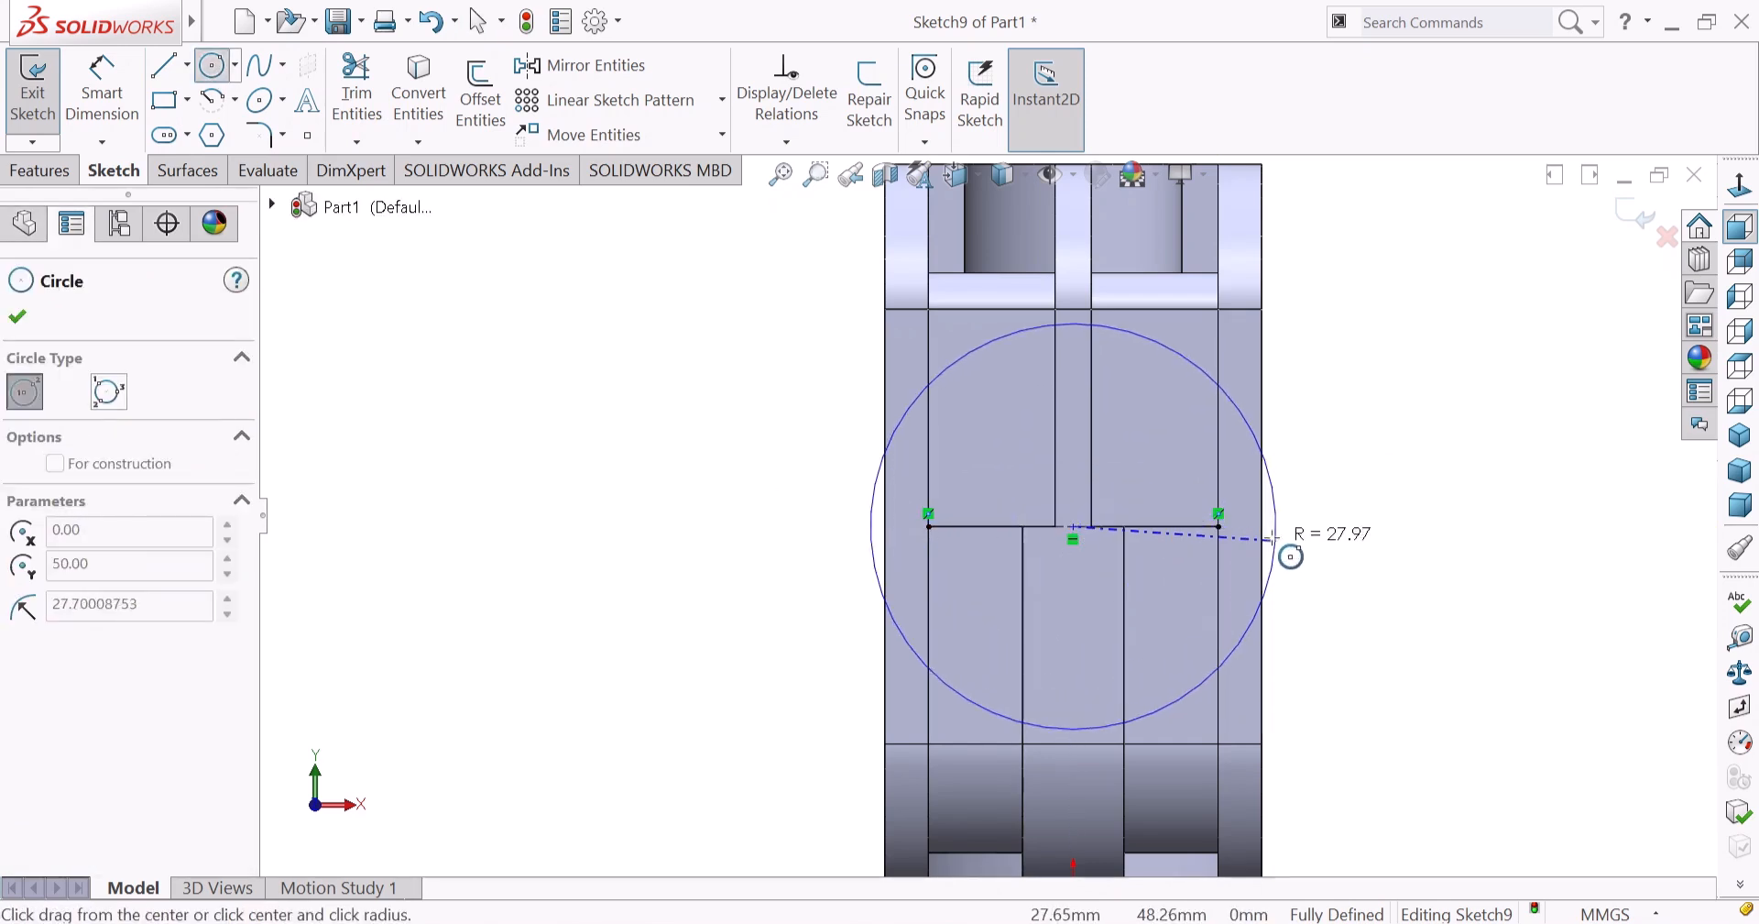
click(1265, 528)
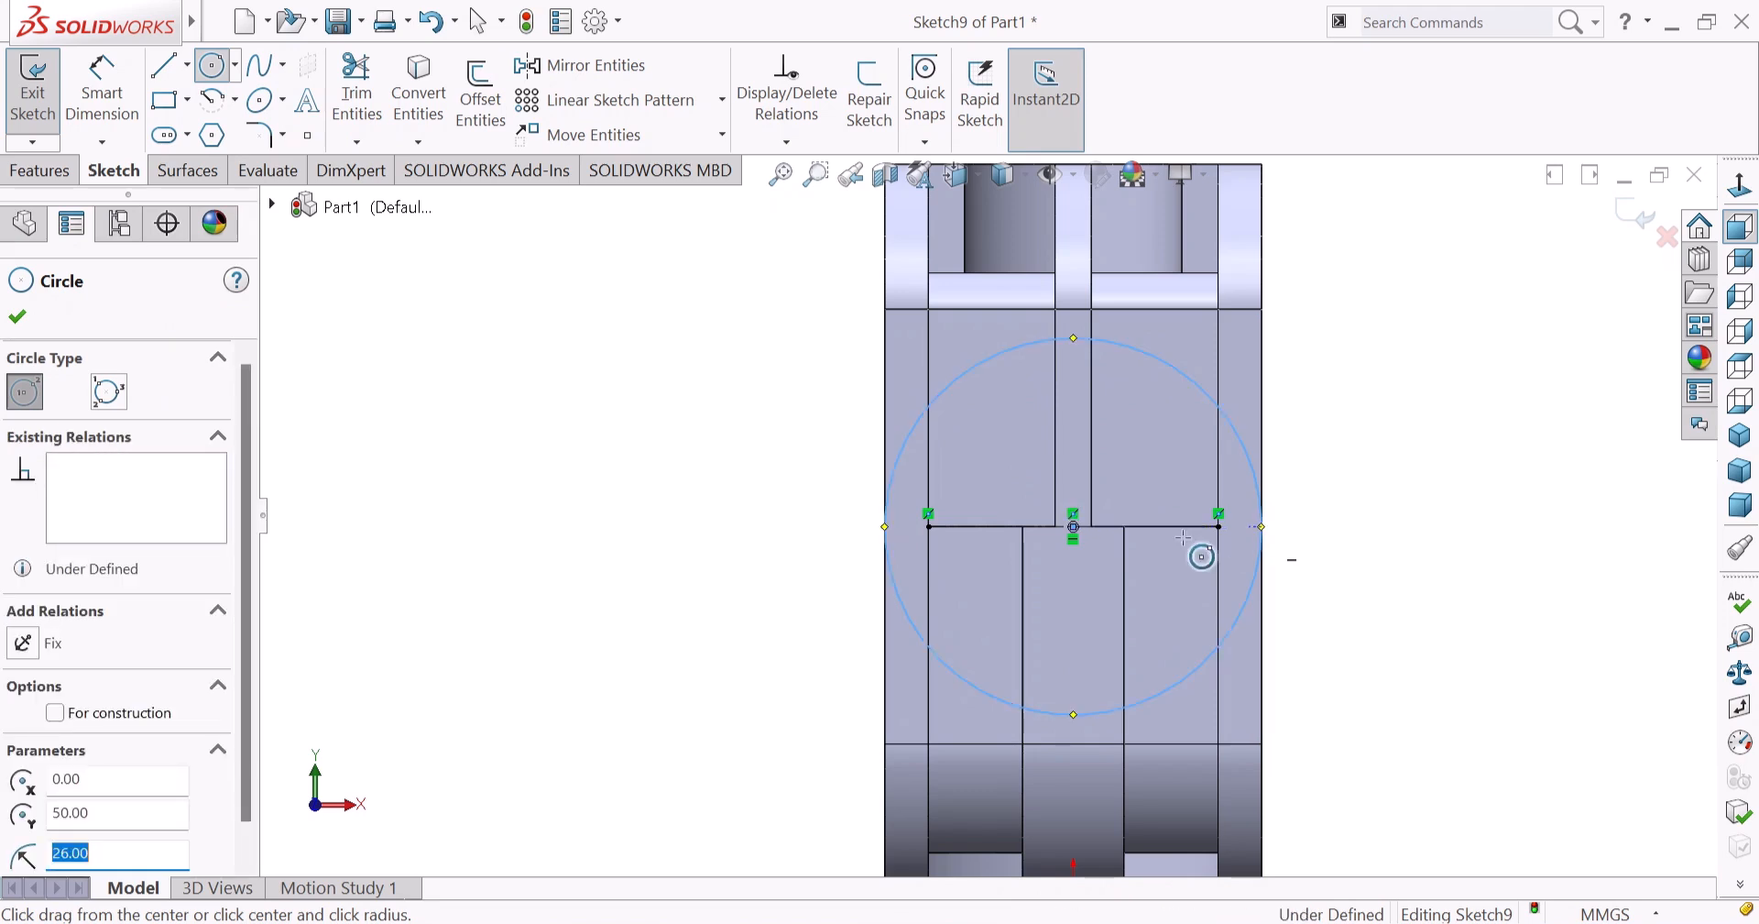
right_click(656, 465)
click(703, 459)
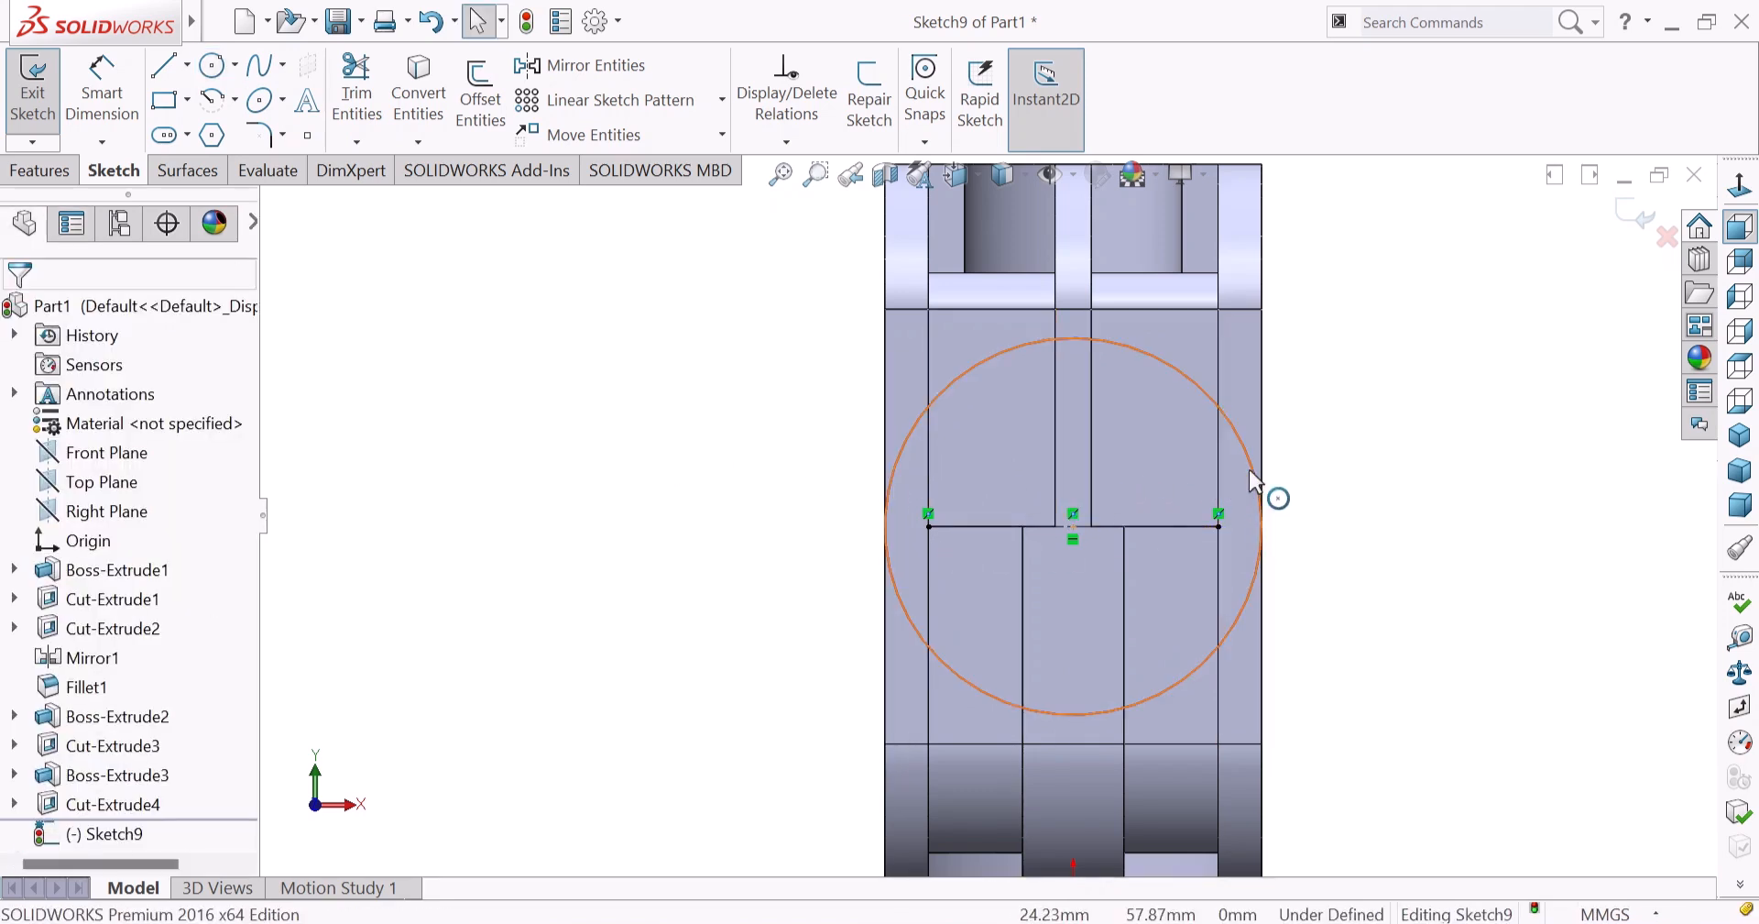
Shrink the circle to about 18.3 mm radius and make it tangent to the wall's vertical side edge.
mouse_move(1222, 479)
mouse_down()
mouse_move(1197, 478)
mouse_move(1223, 486)
mouse_move(1204, 497)
mouse_up()
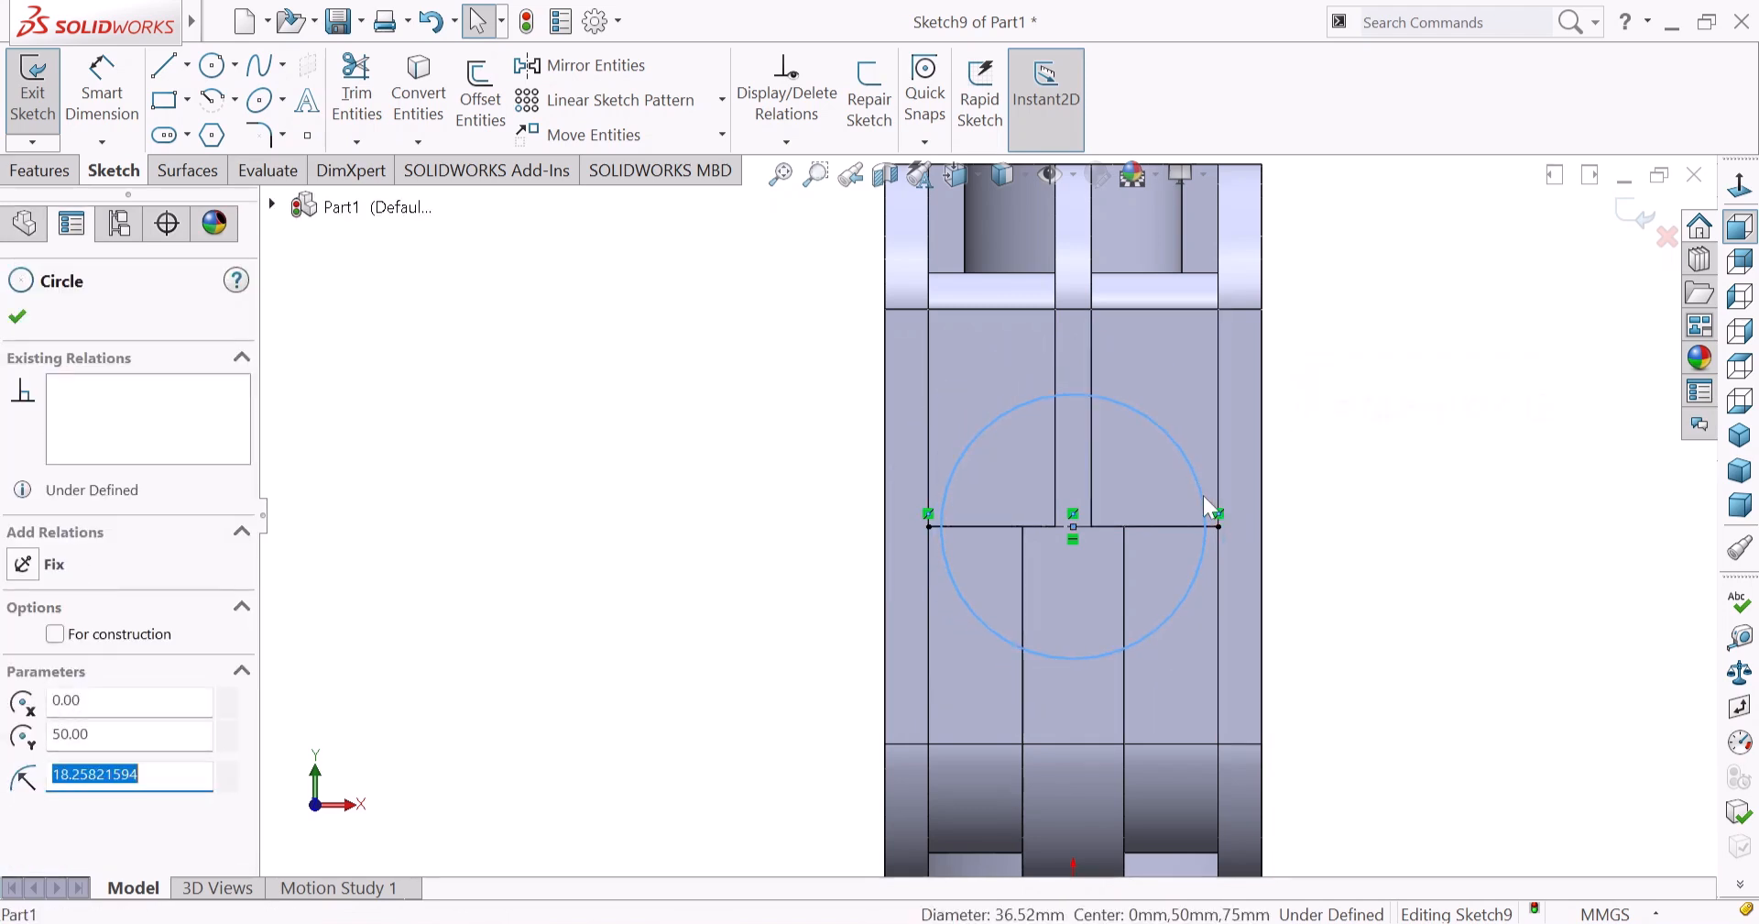
ctrl+click(1262, 498)
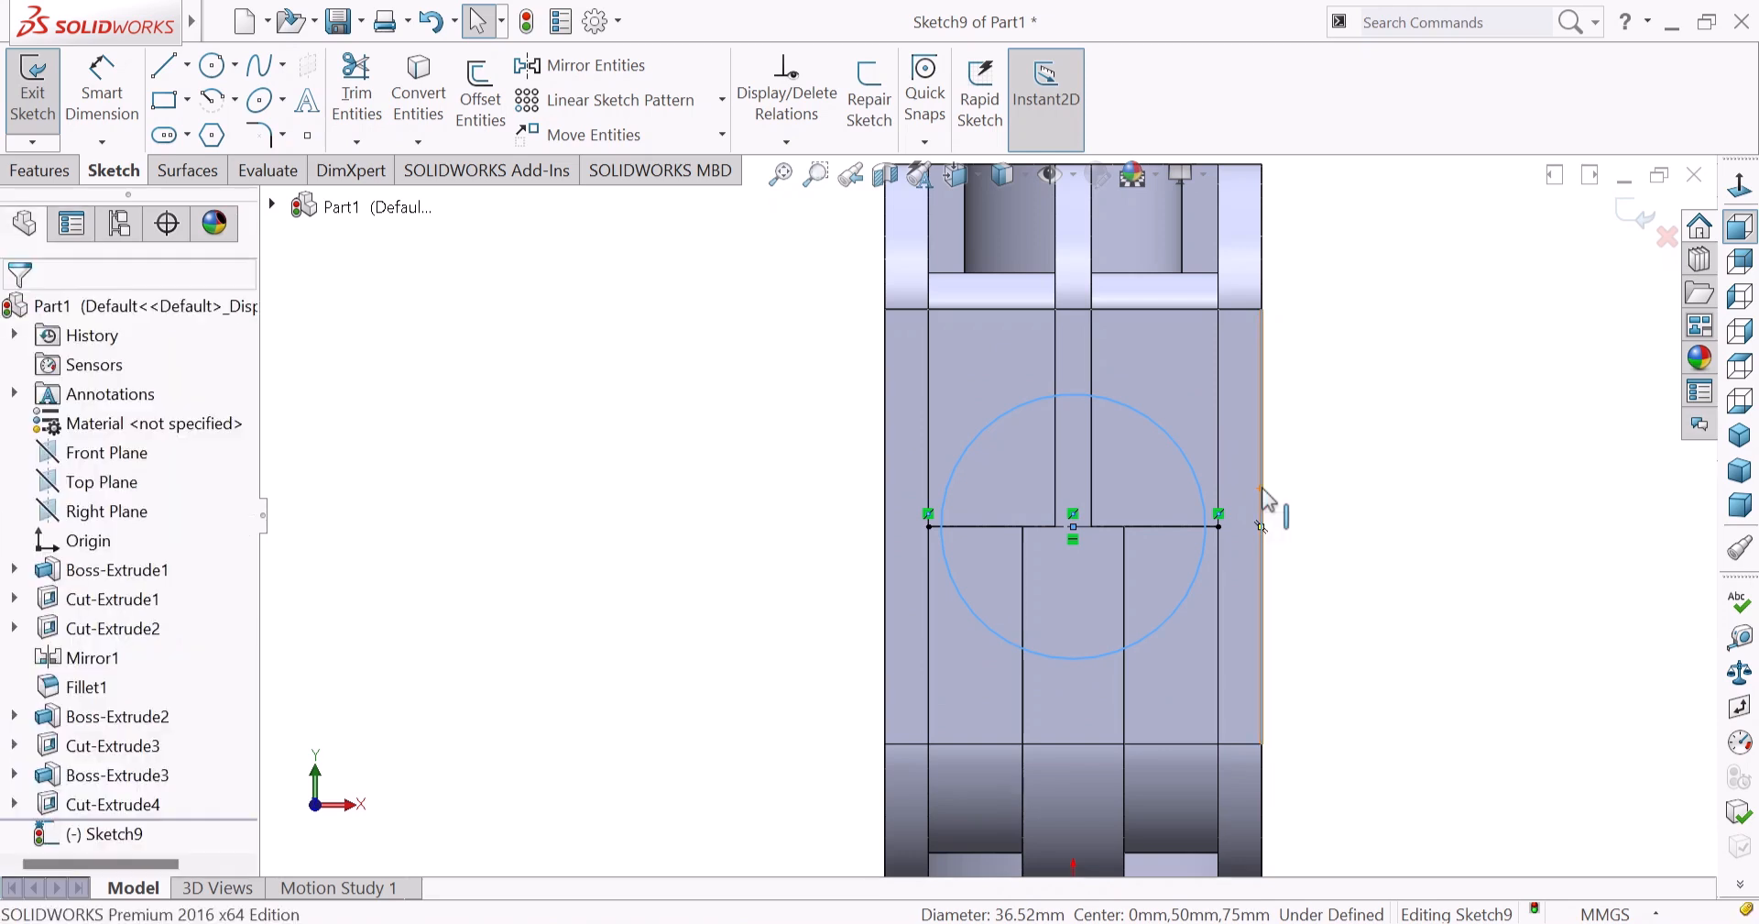
click(1317, 424)
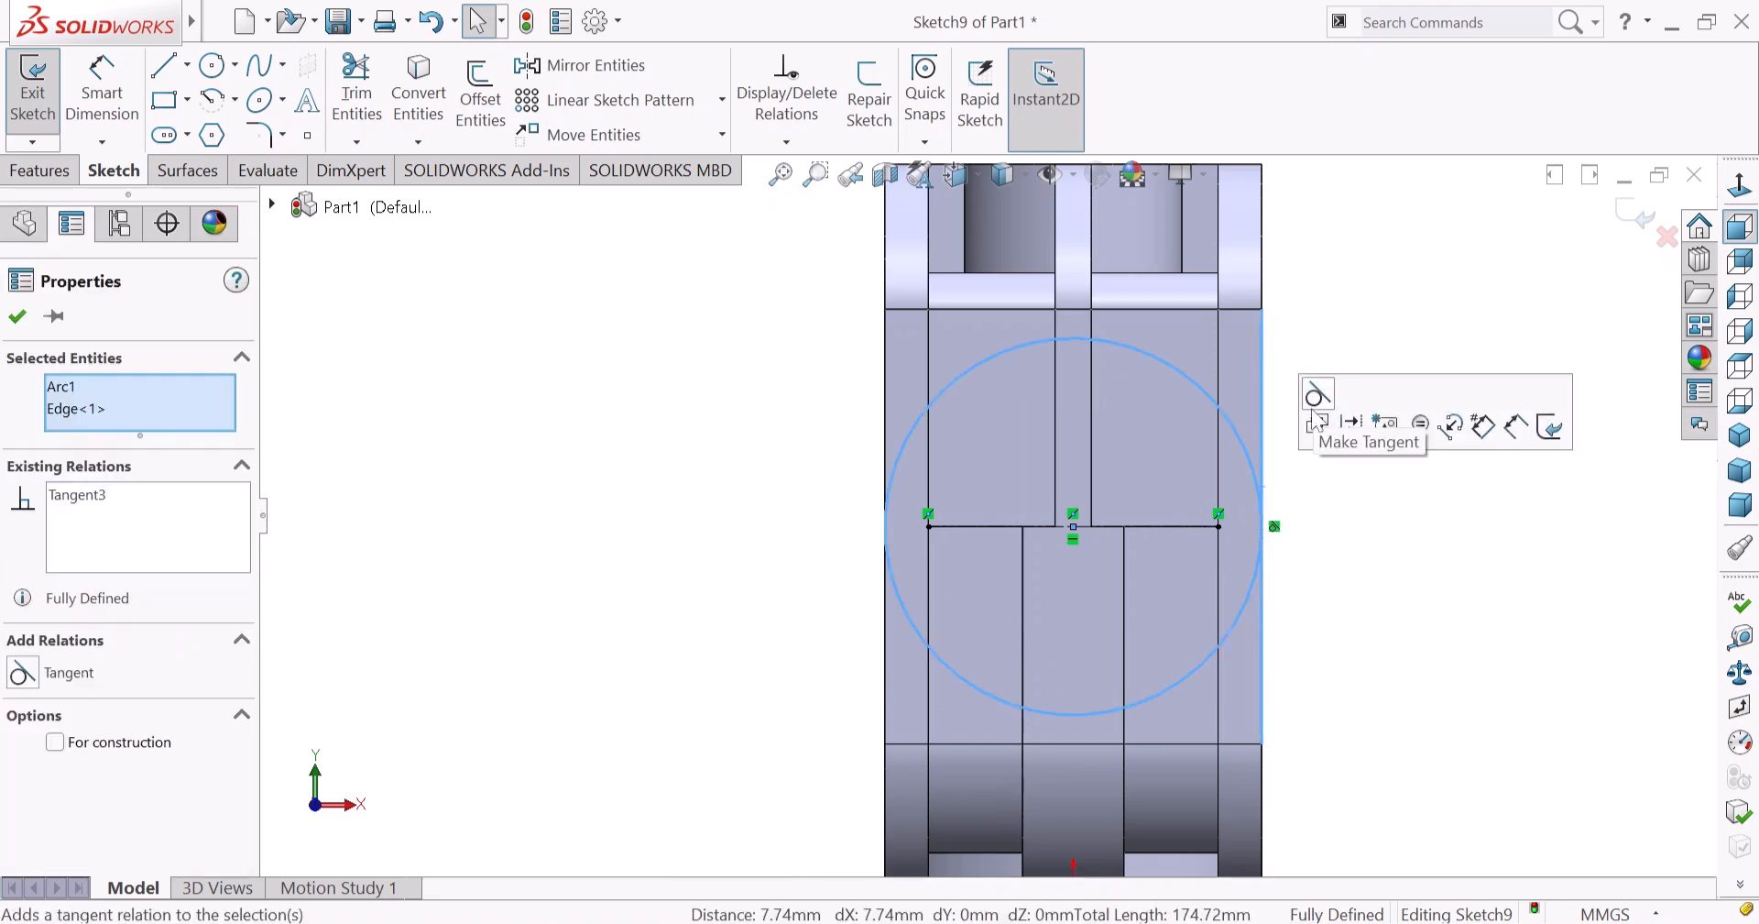
click(1347, 555)
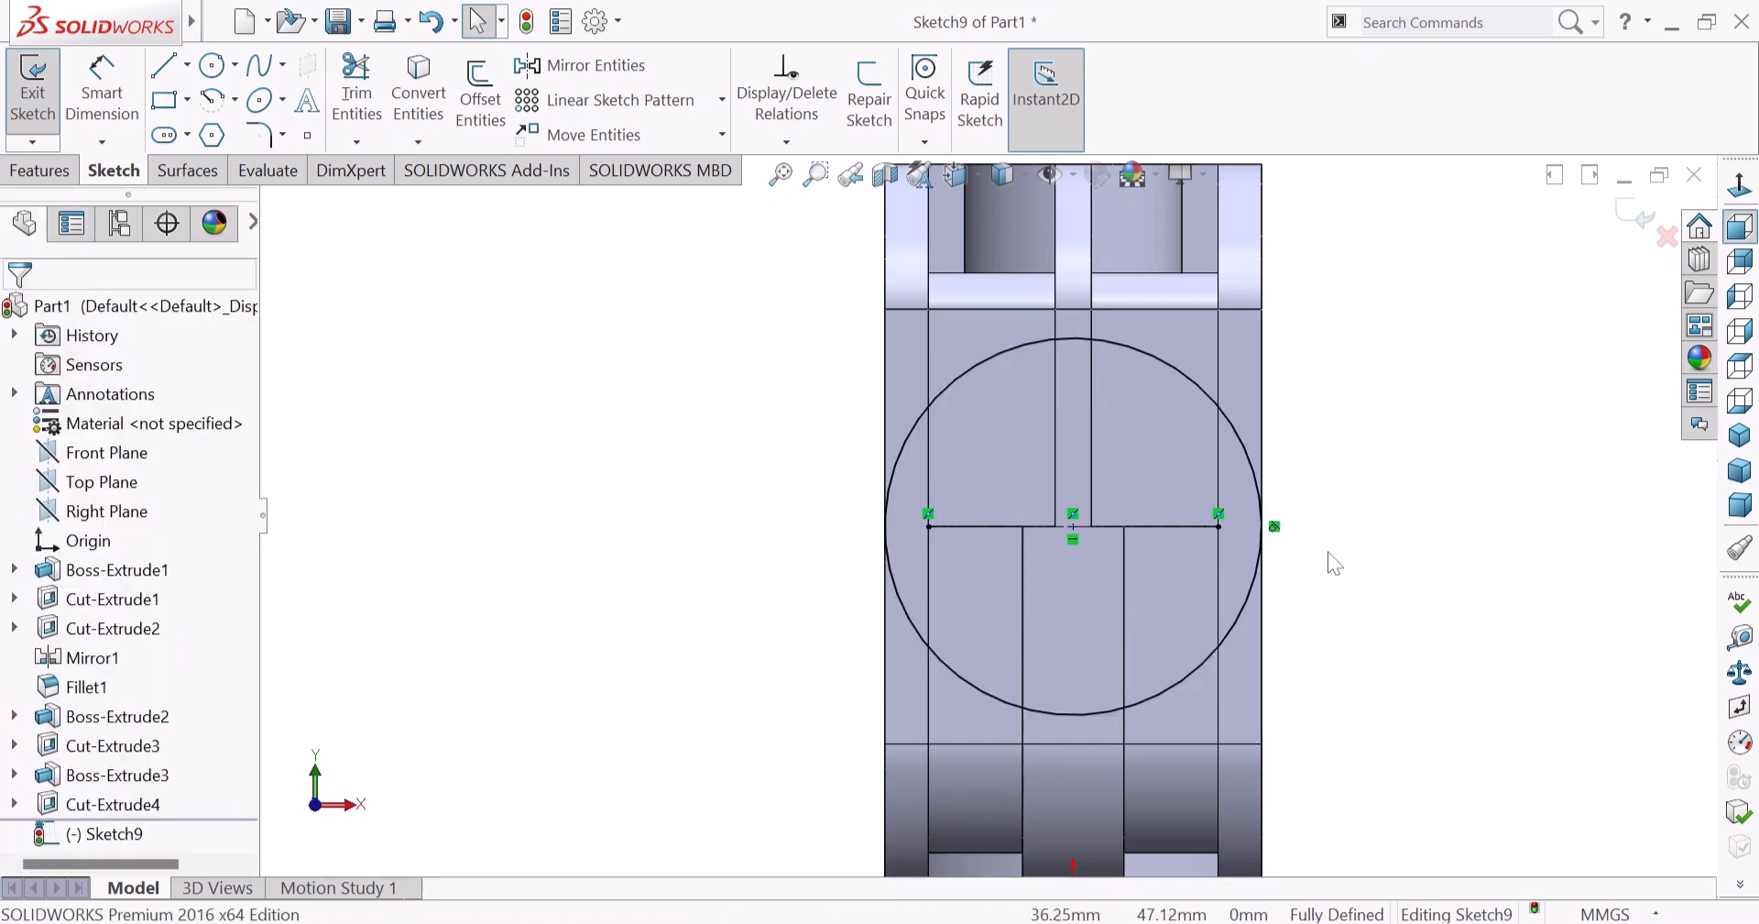
Extrude the circle as a boss into the pockets, reversing the direction and using the Up To Next end condition.
click(40, 170)
click(44, 92)
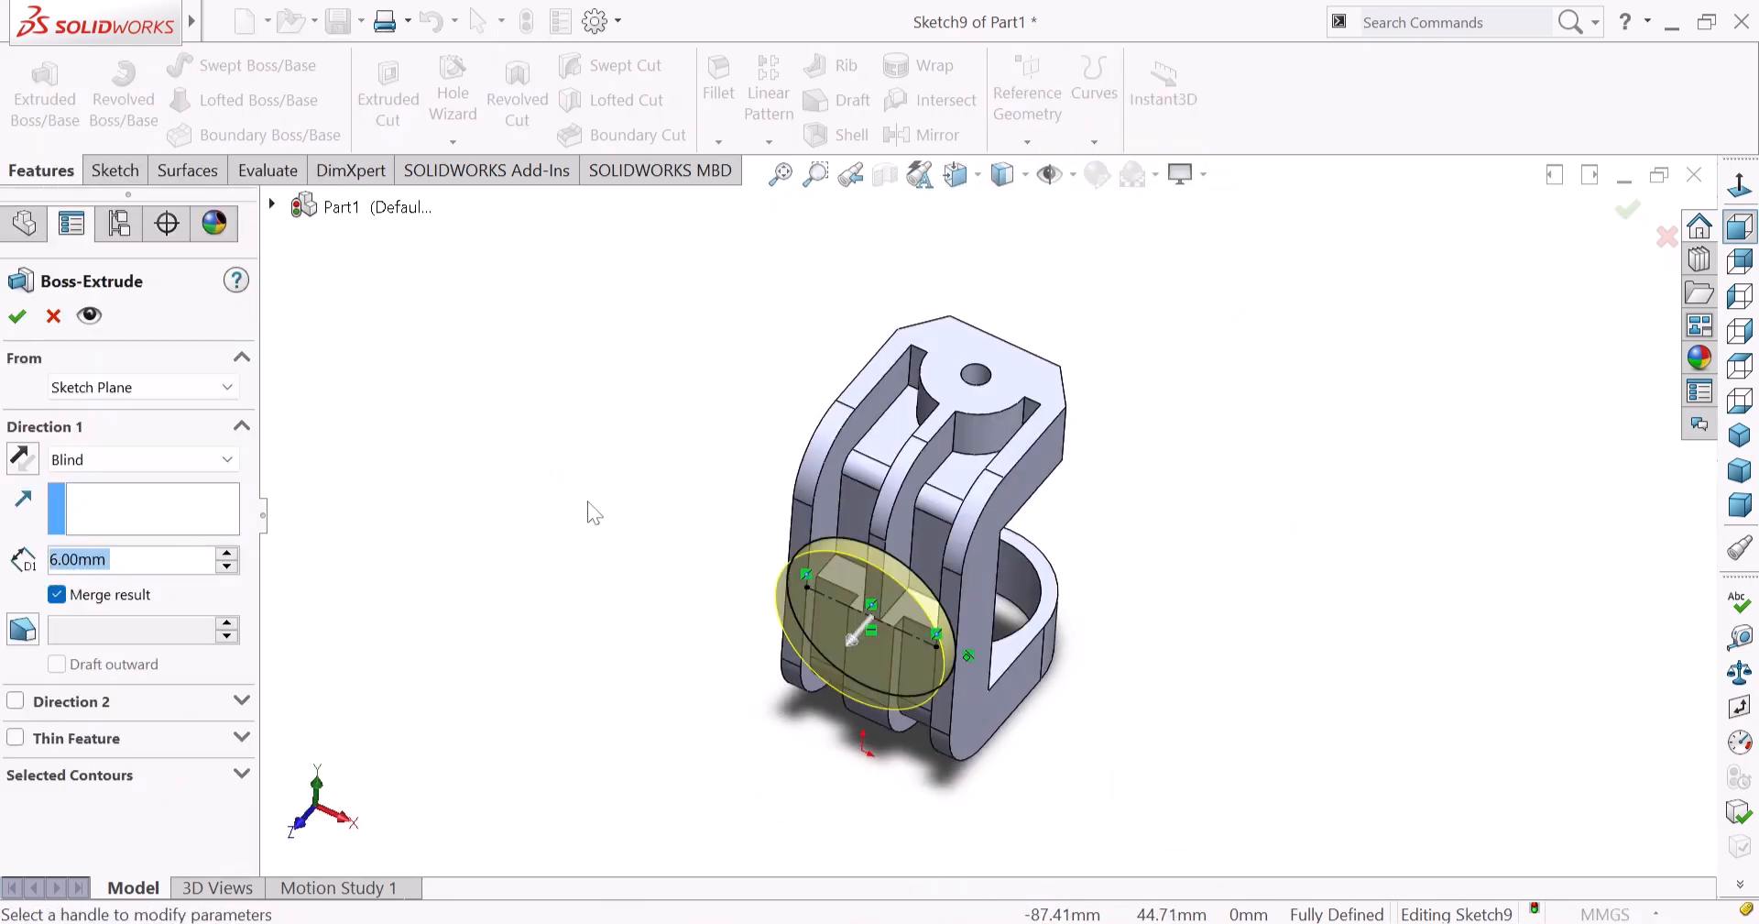
click(69, 463)
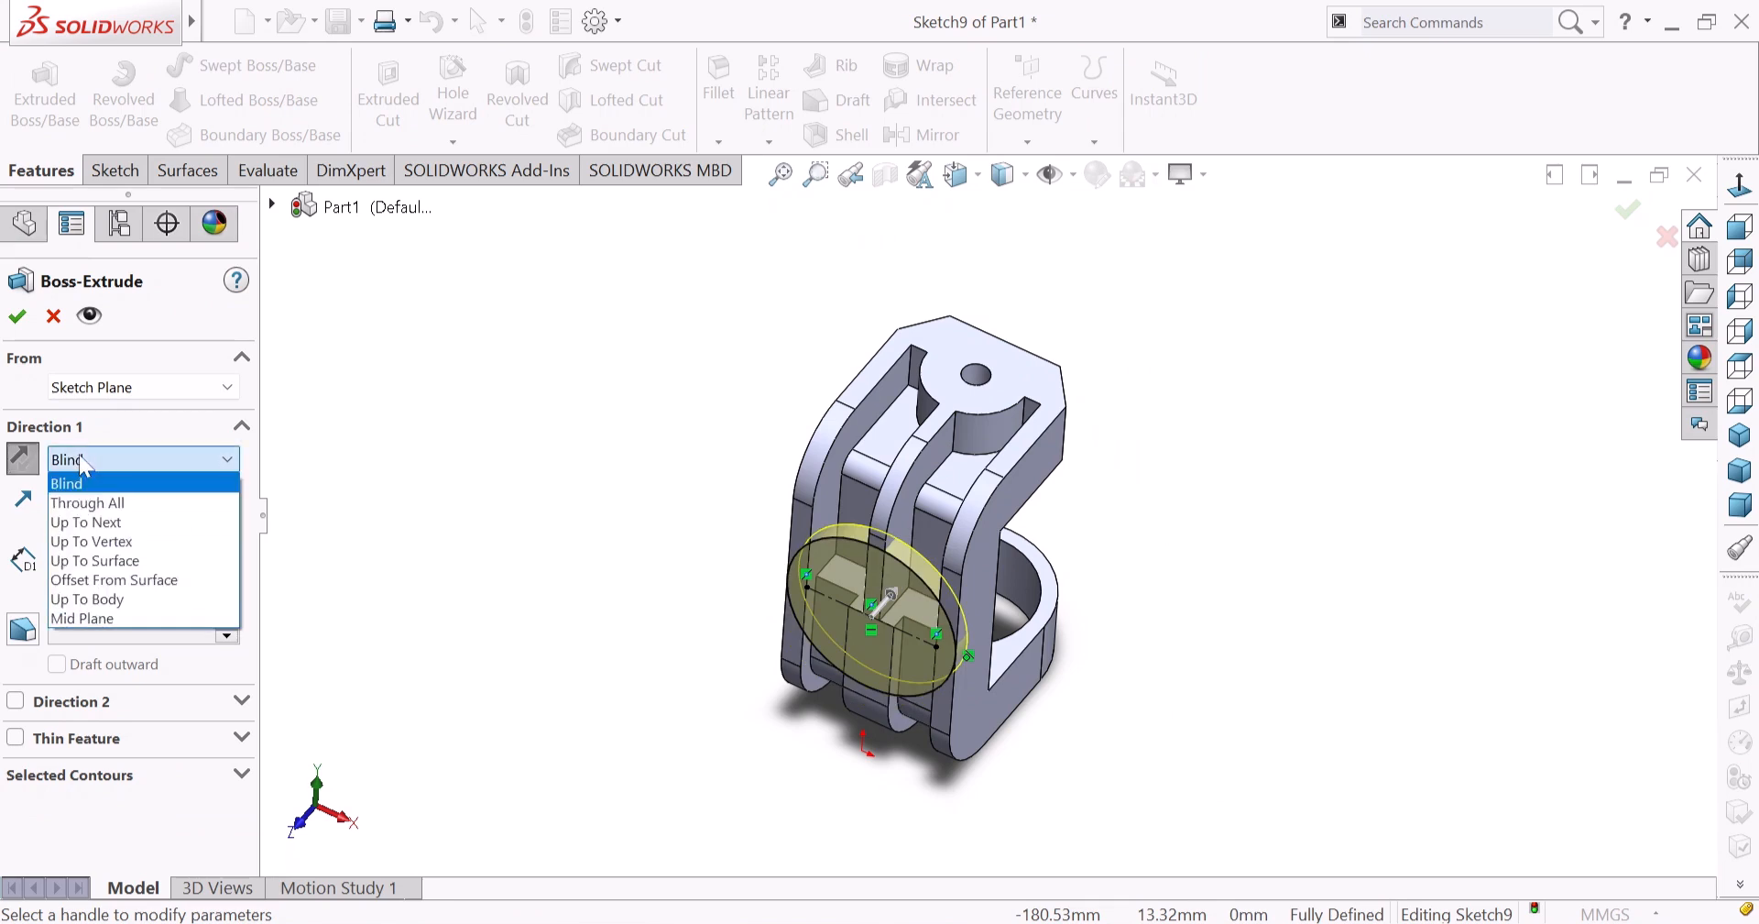
click(90, 515)
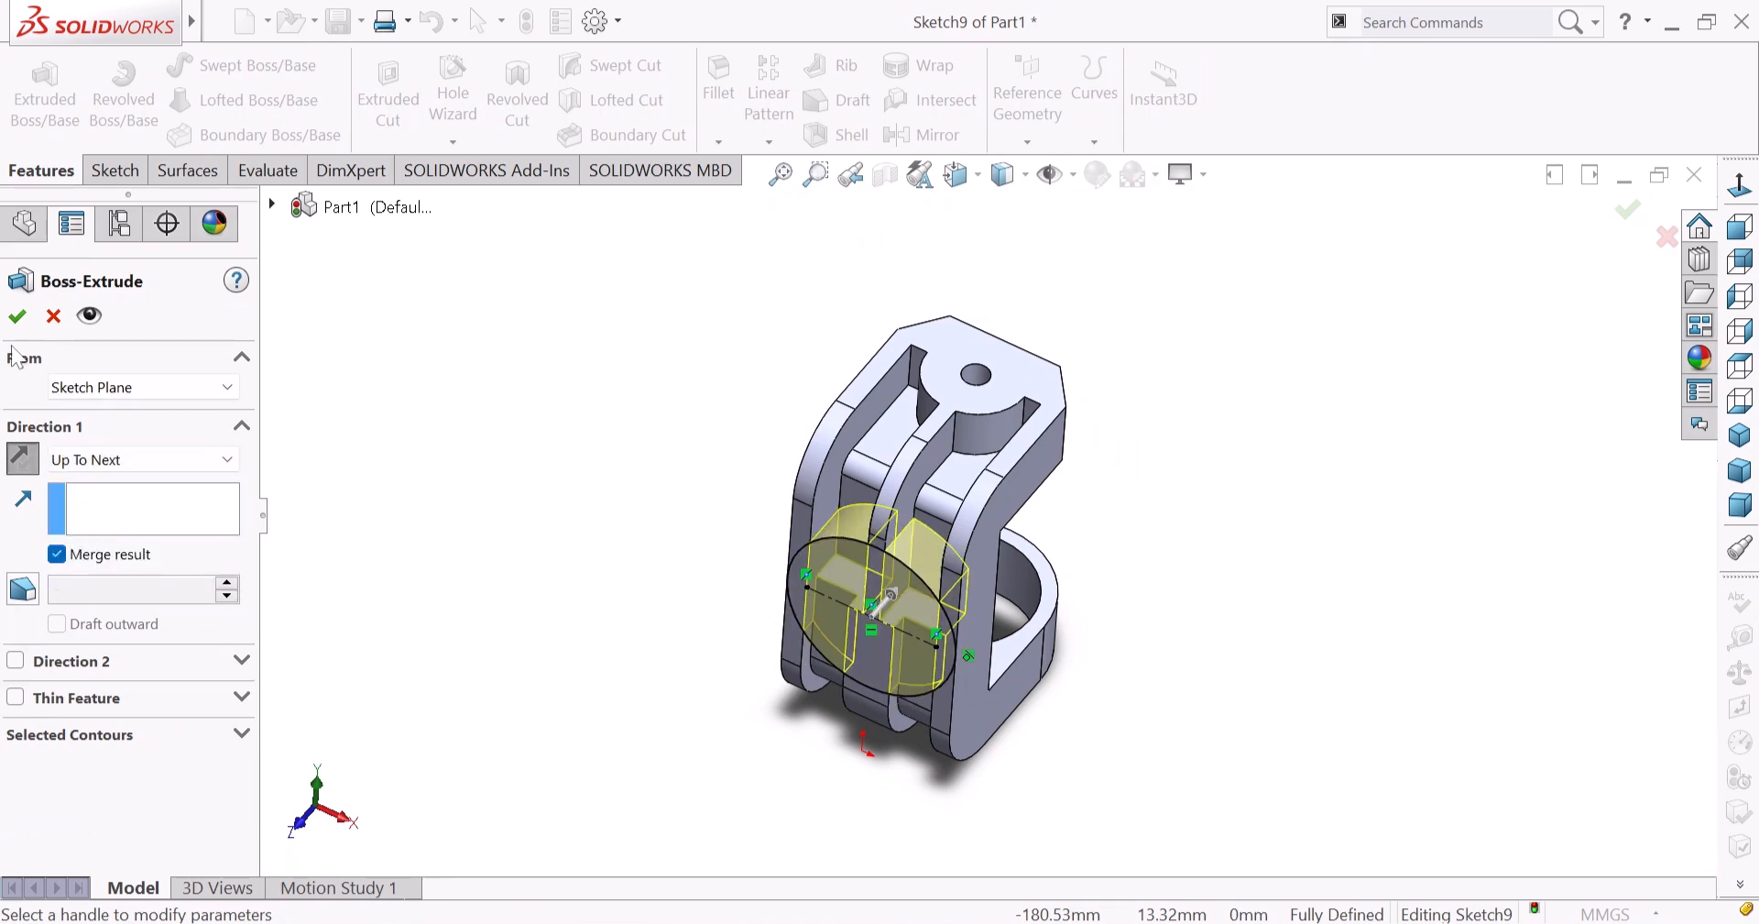
click(17, 316)
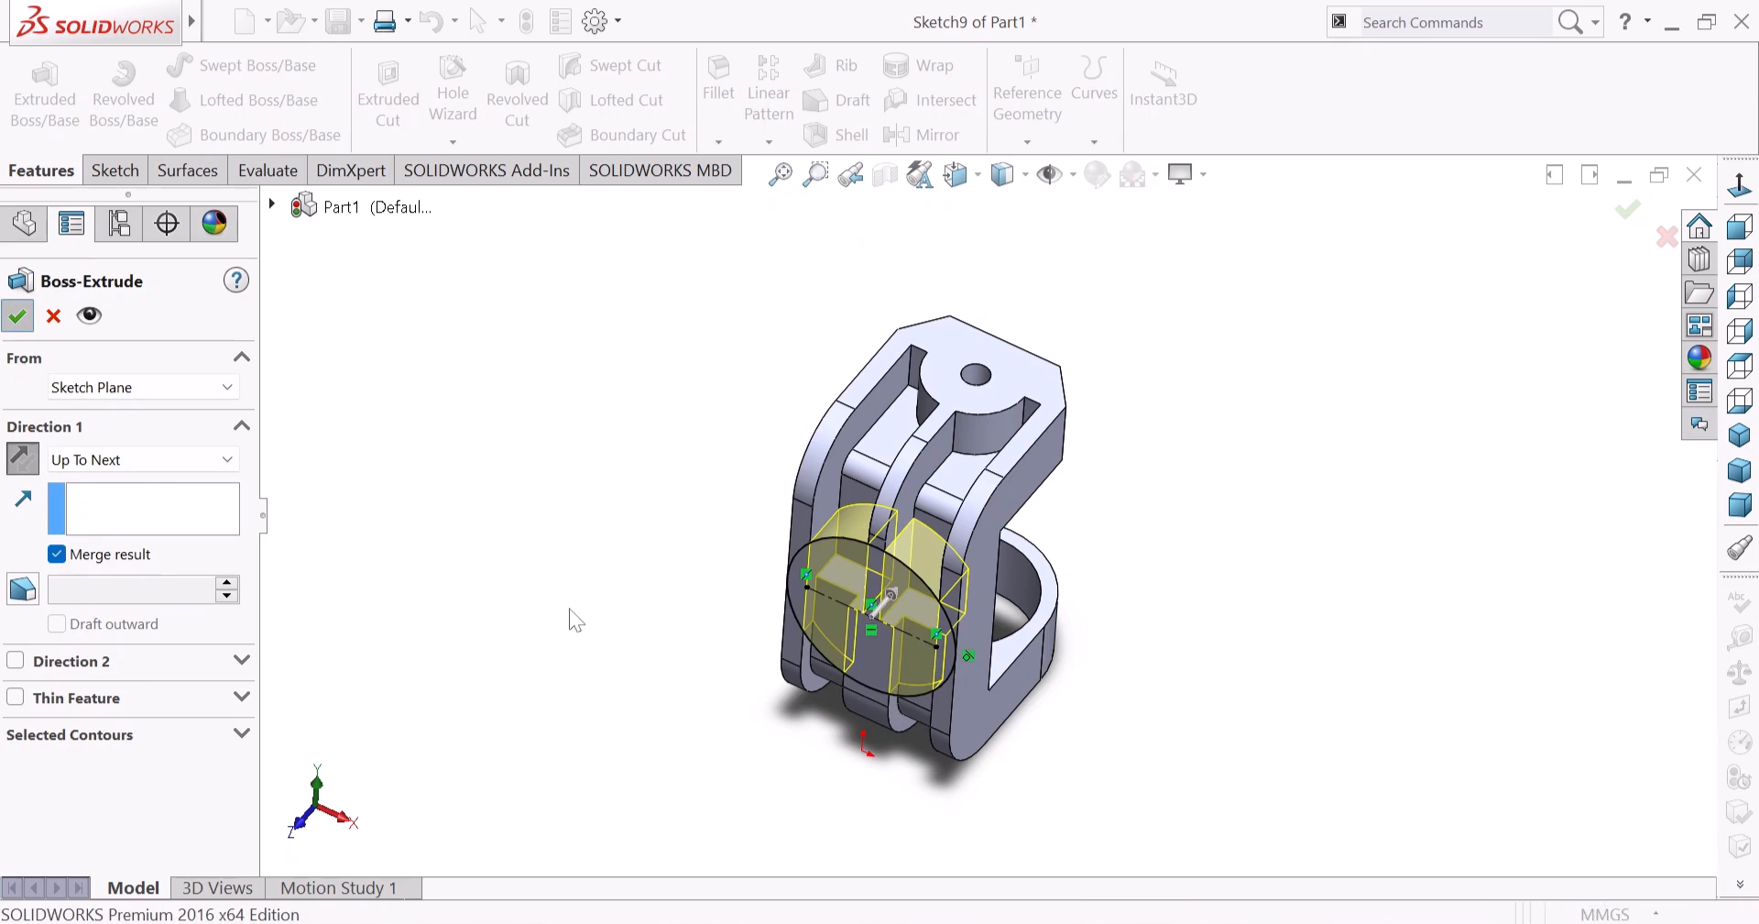
Start a sketch on the vertical wall's outer face and draw a circle of about 18.5 mm radius centred on the round boss.
click(646, 587)
click(899, 627)
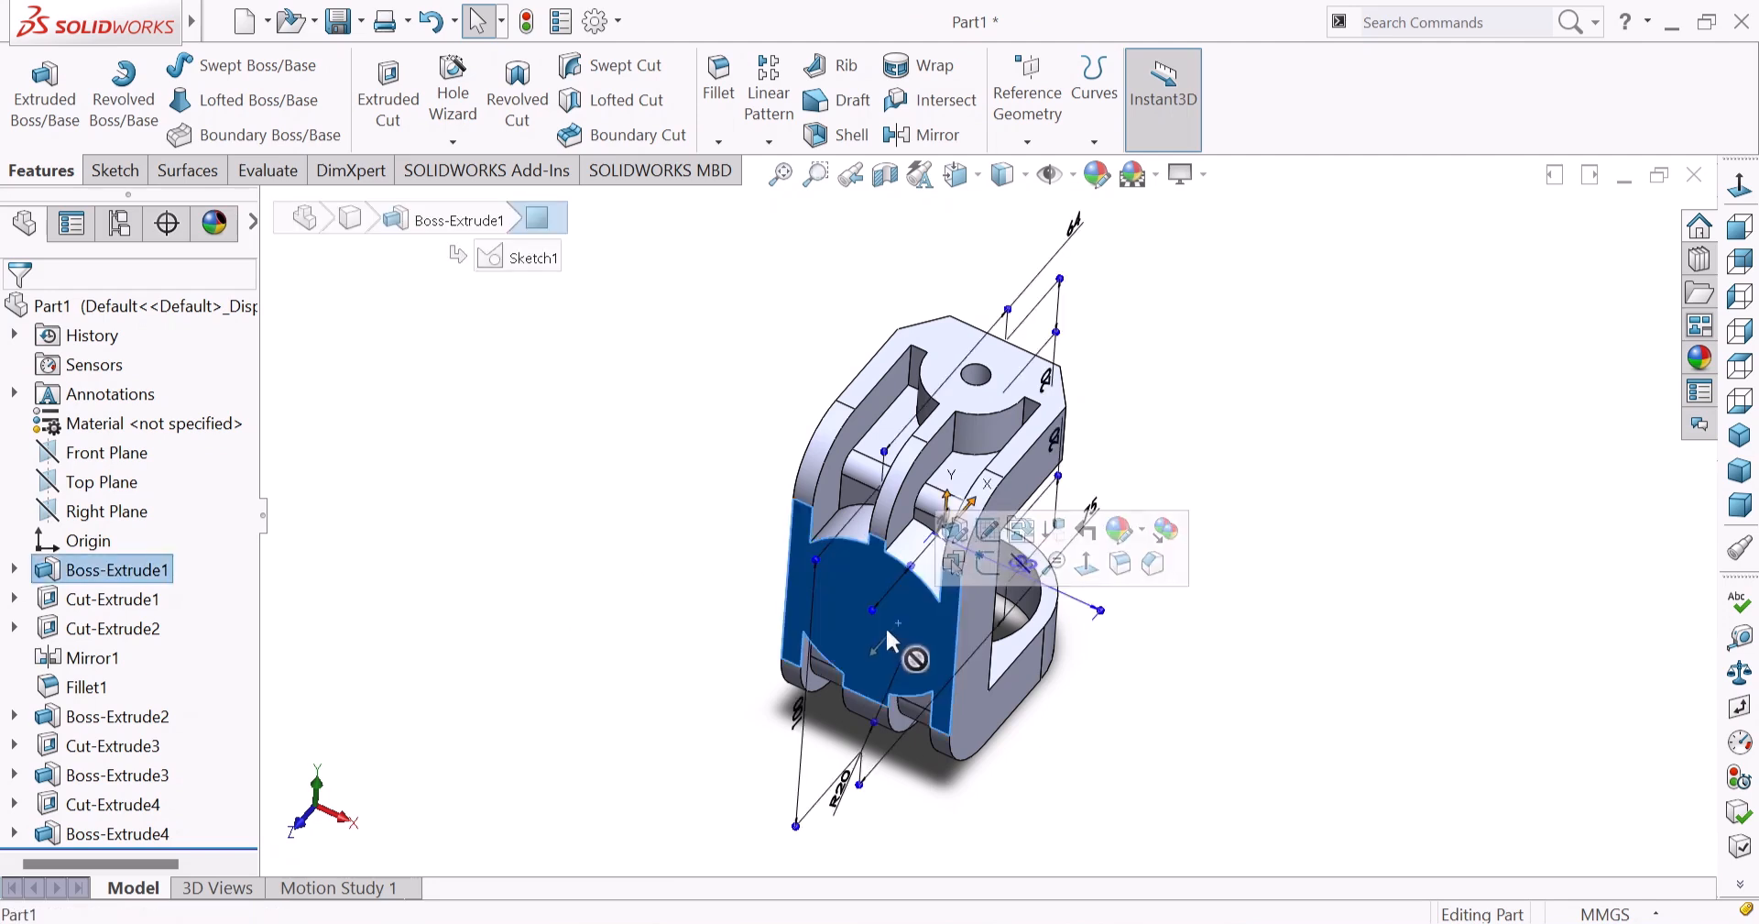
click(988, 549)
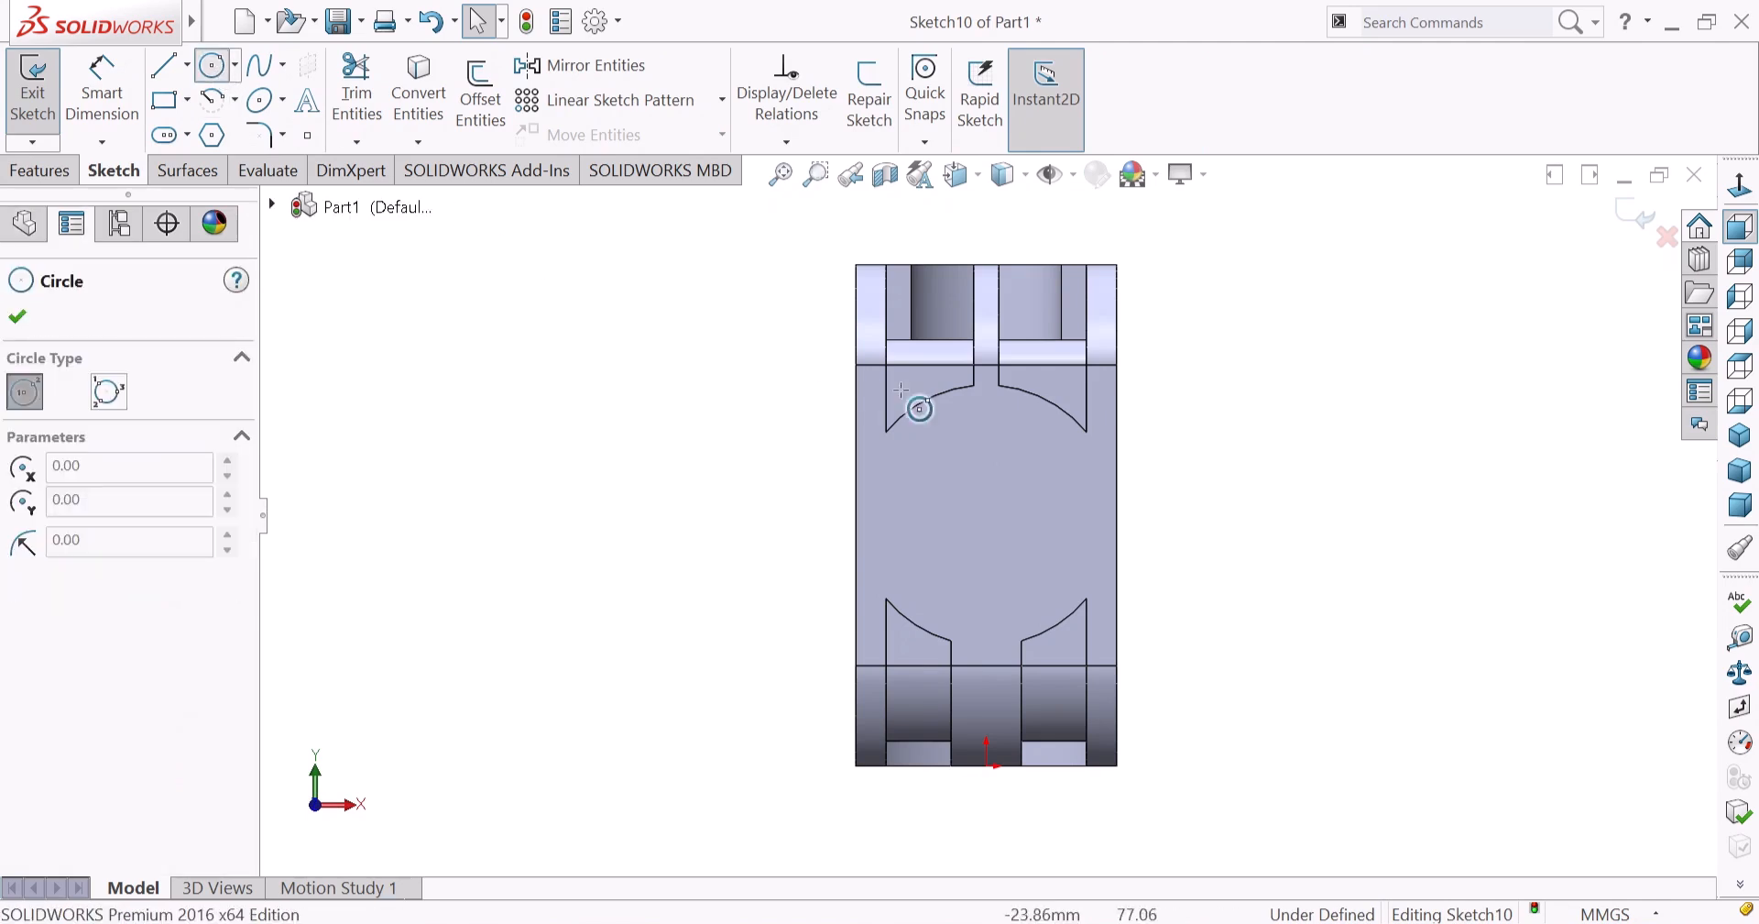
click(987, 515)
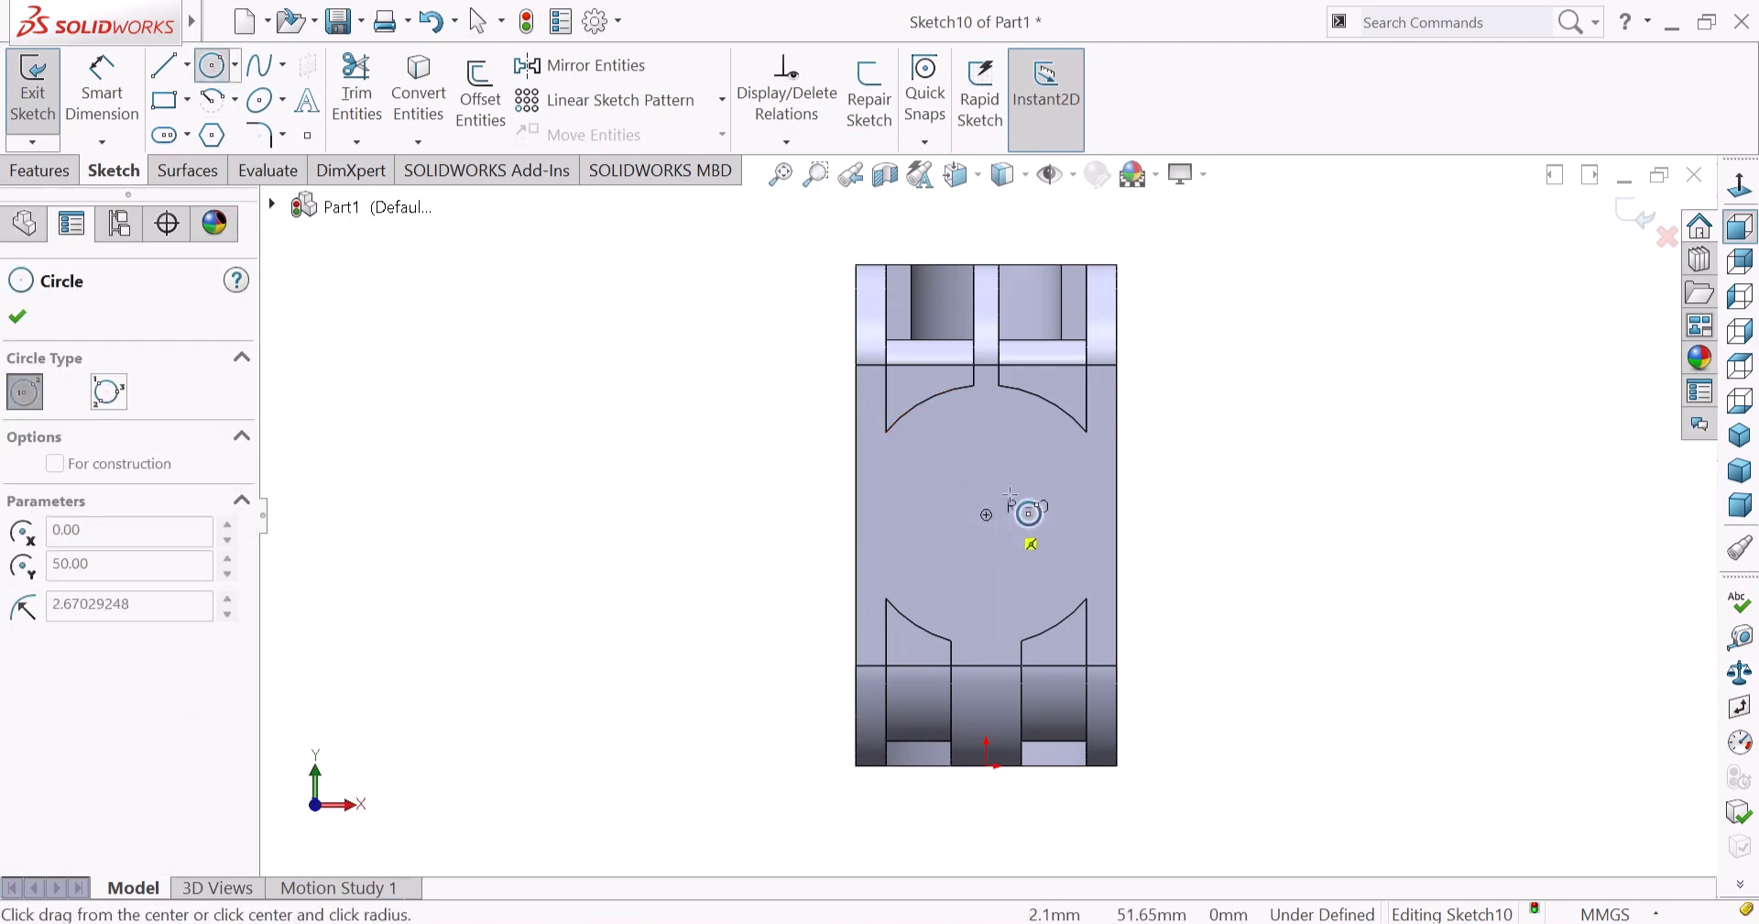
click(1059, 459)
Sketch a corner rectangle about 8.6 mm wide and 48 mm high from inside the circle down past the part's lower edge.
scroll(971, 632, down, 3)
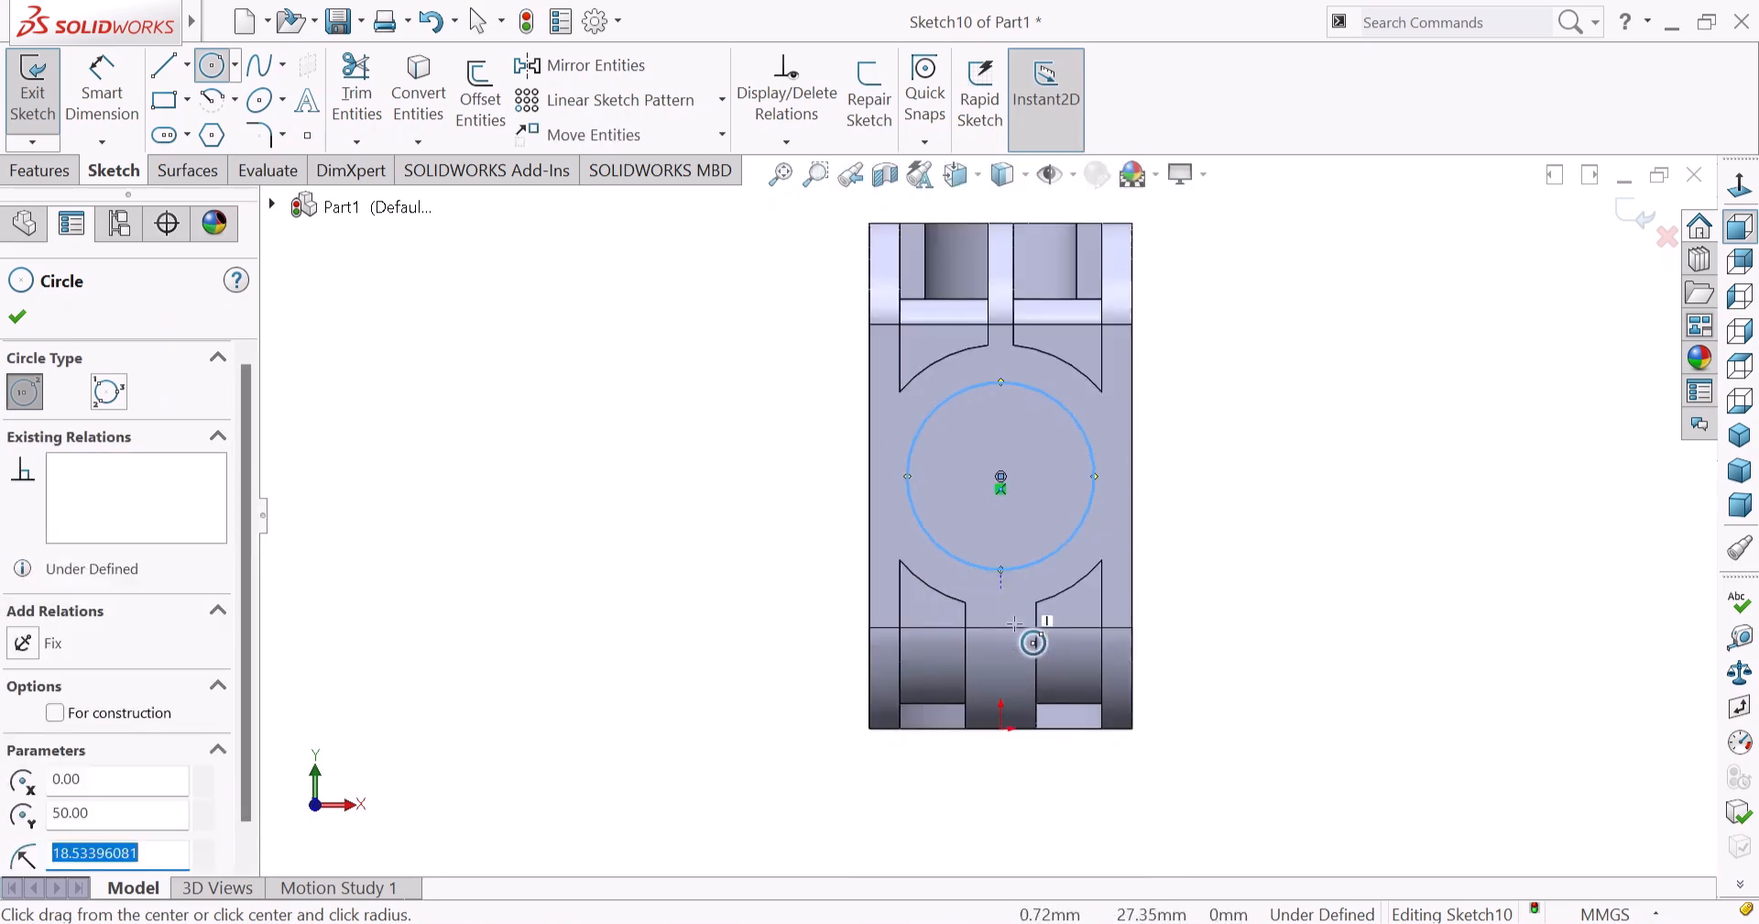
click(165, 99)
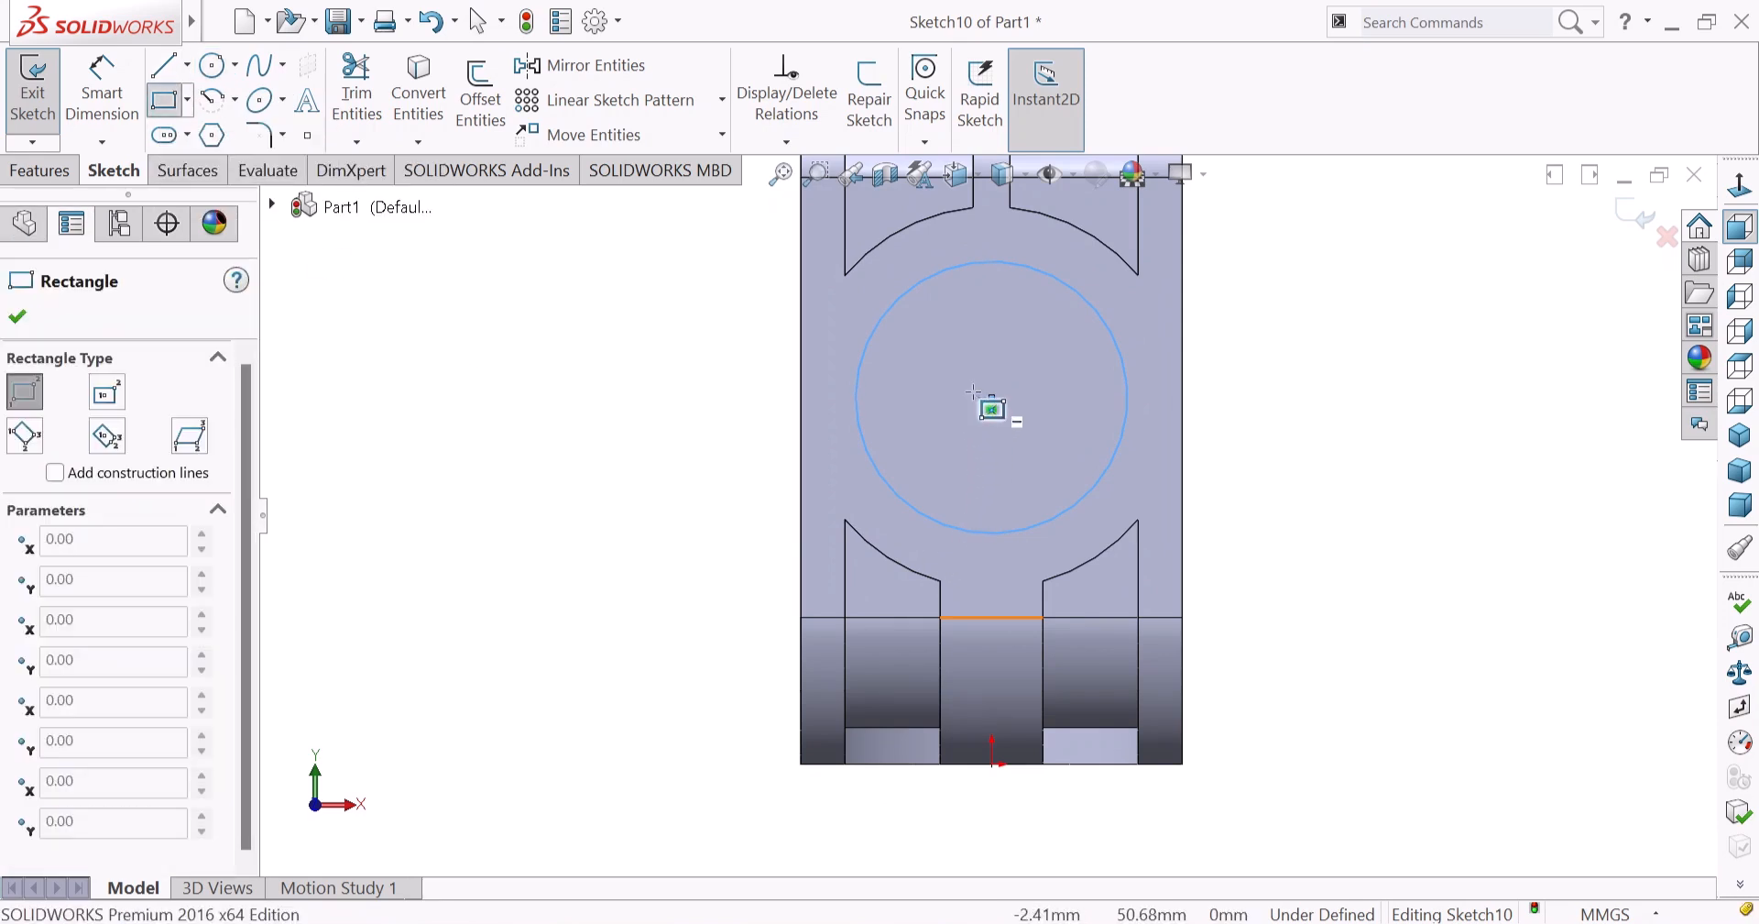
click(959, 468)
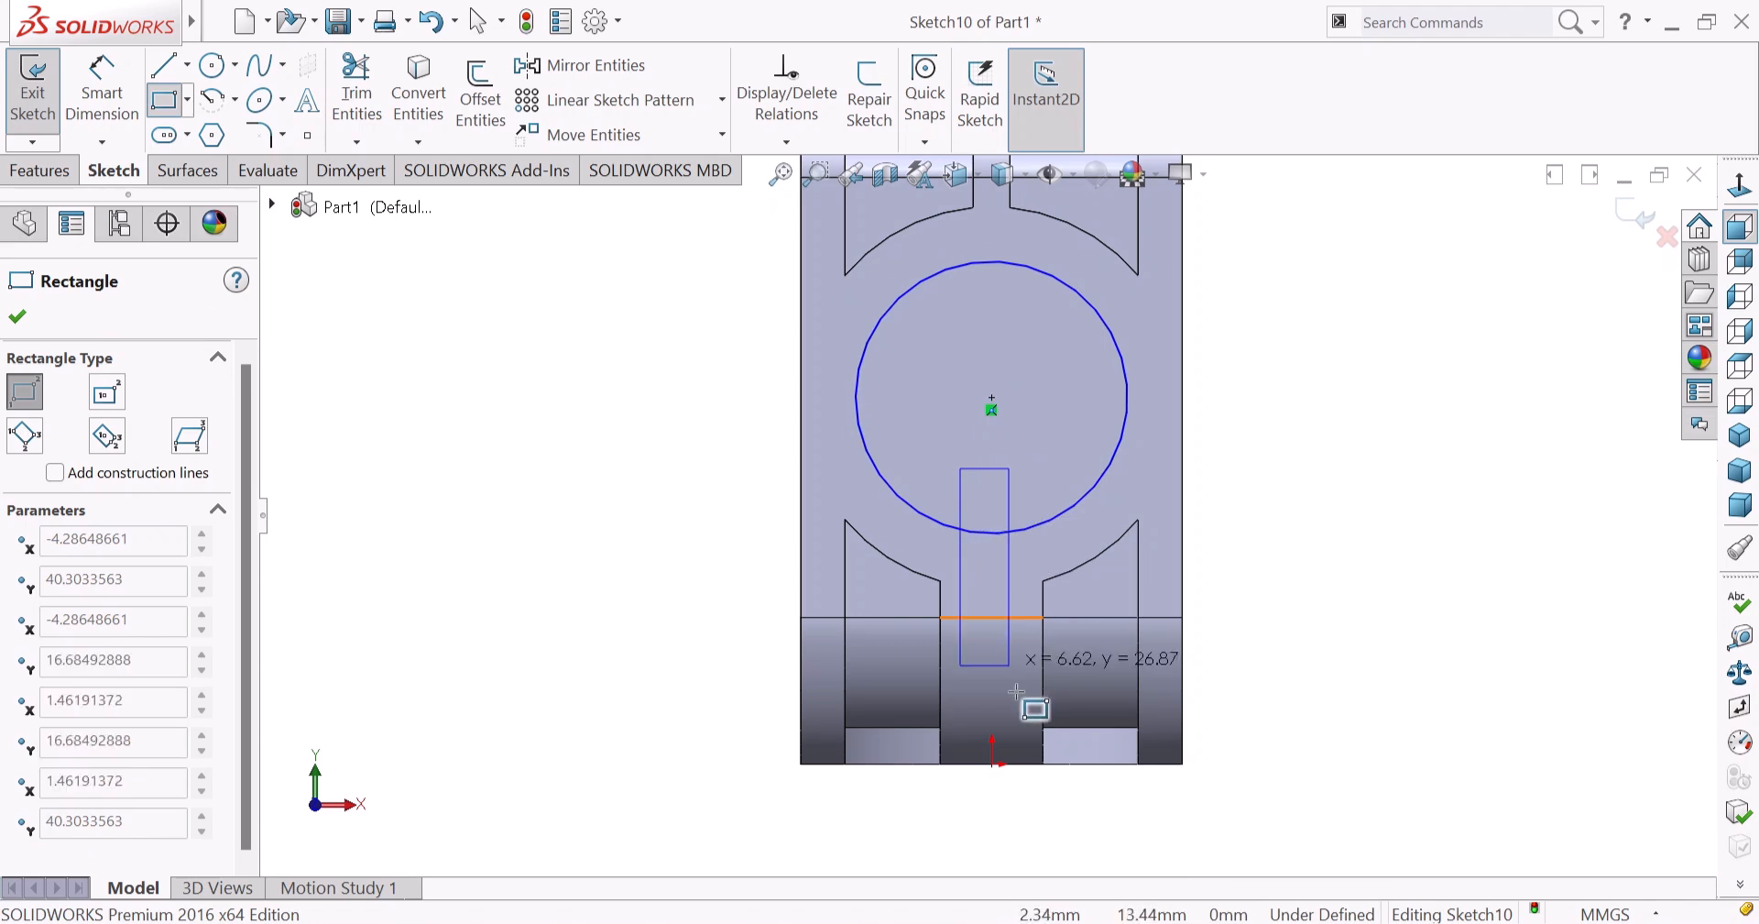
click(1024, 820)
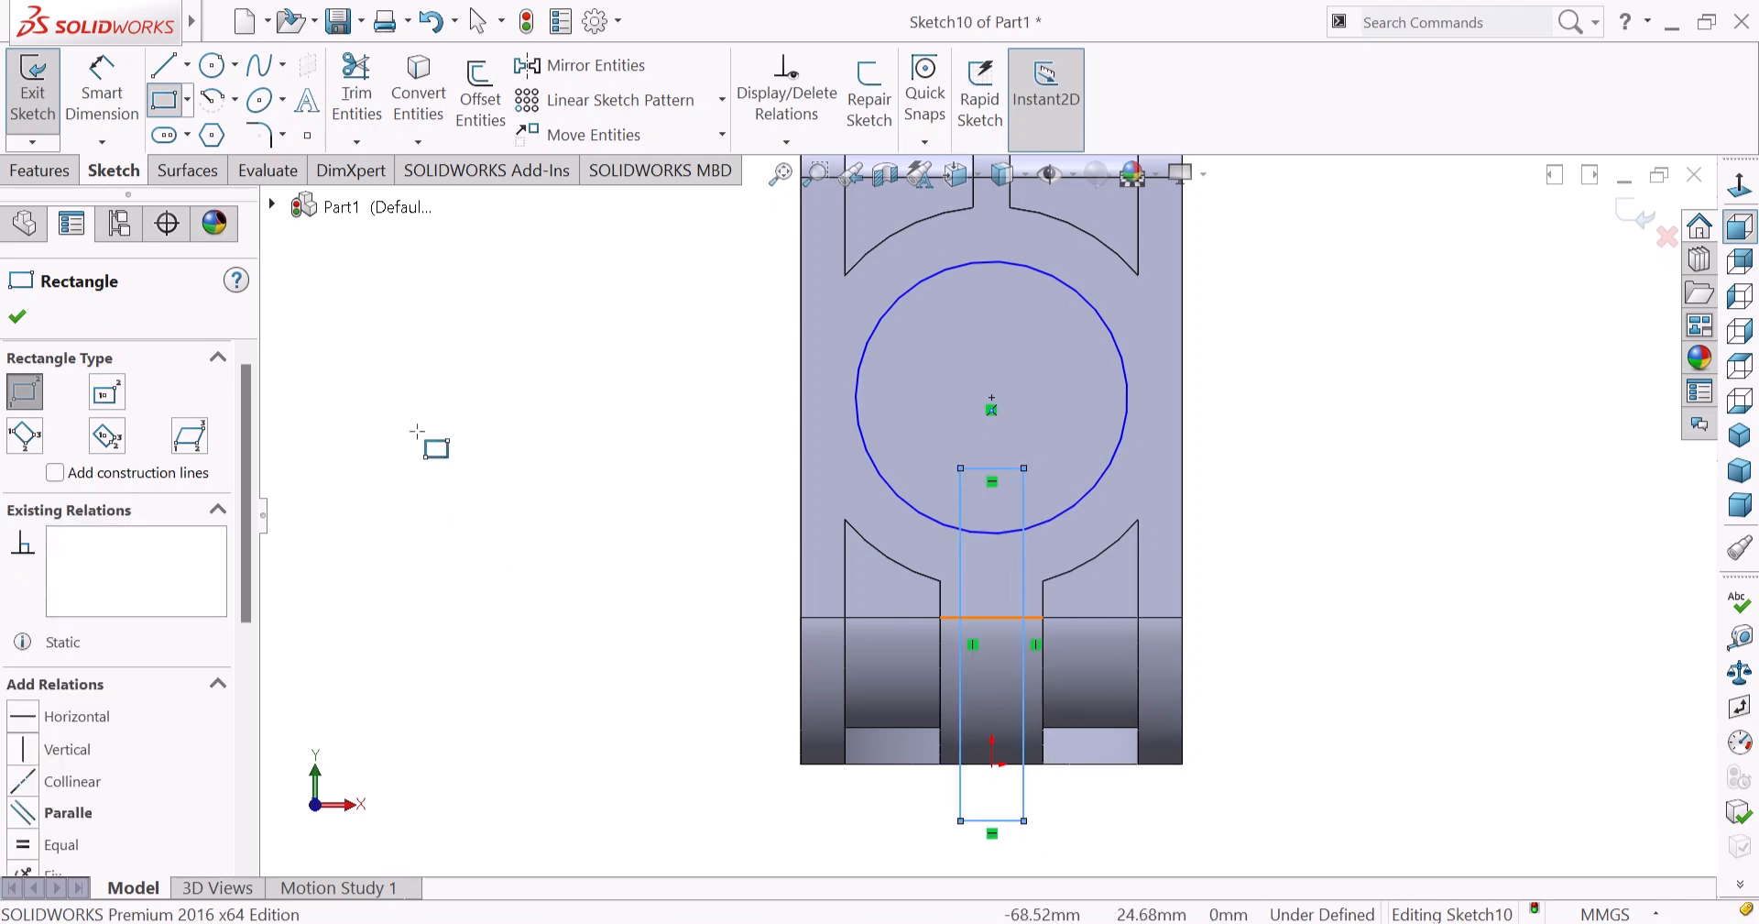
Draw a vertical centreline between the midpoints of the rectangle's upper and lower edges.
click(187, 65)
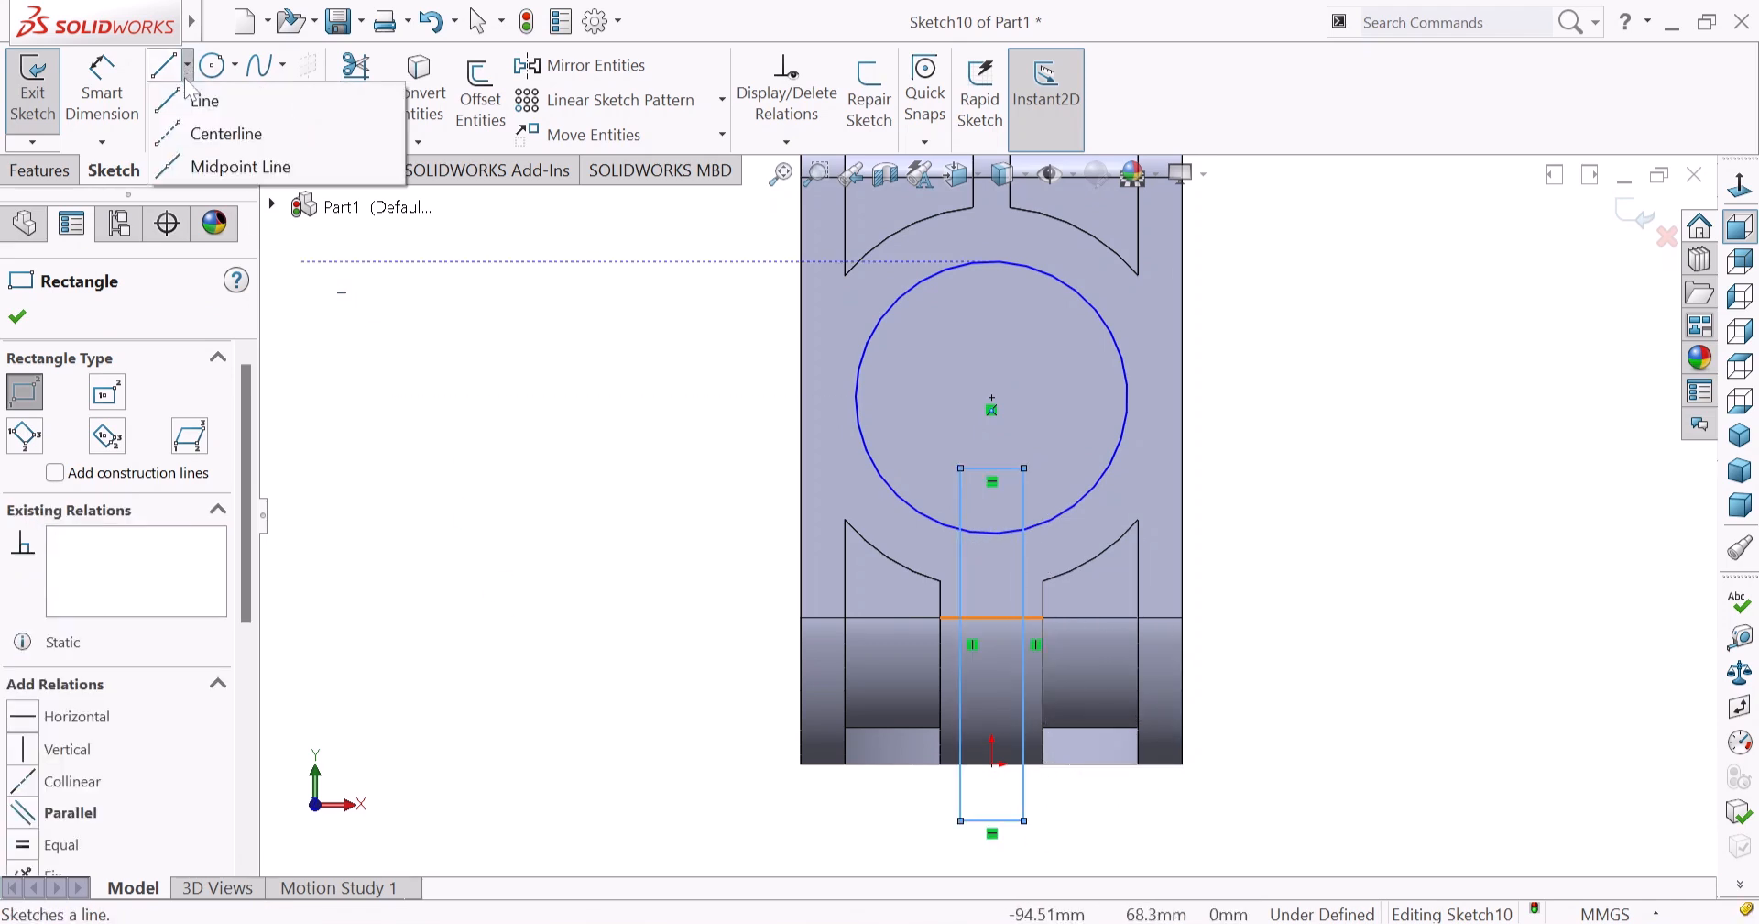
click(216, 129)
scroll(1036, 469, down, 3)
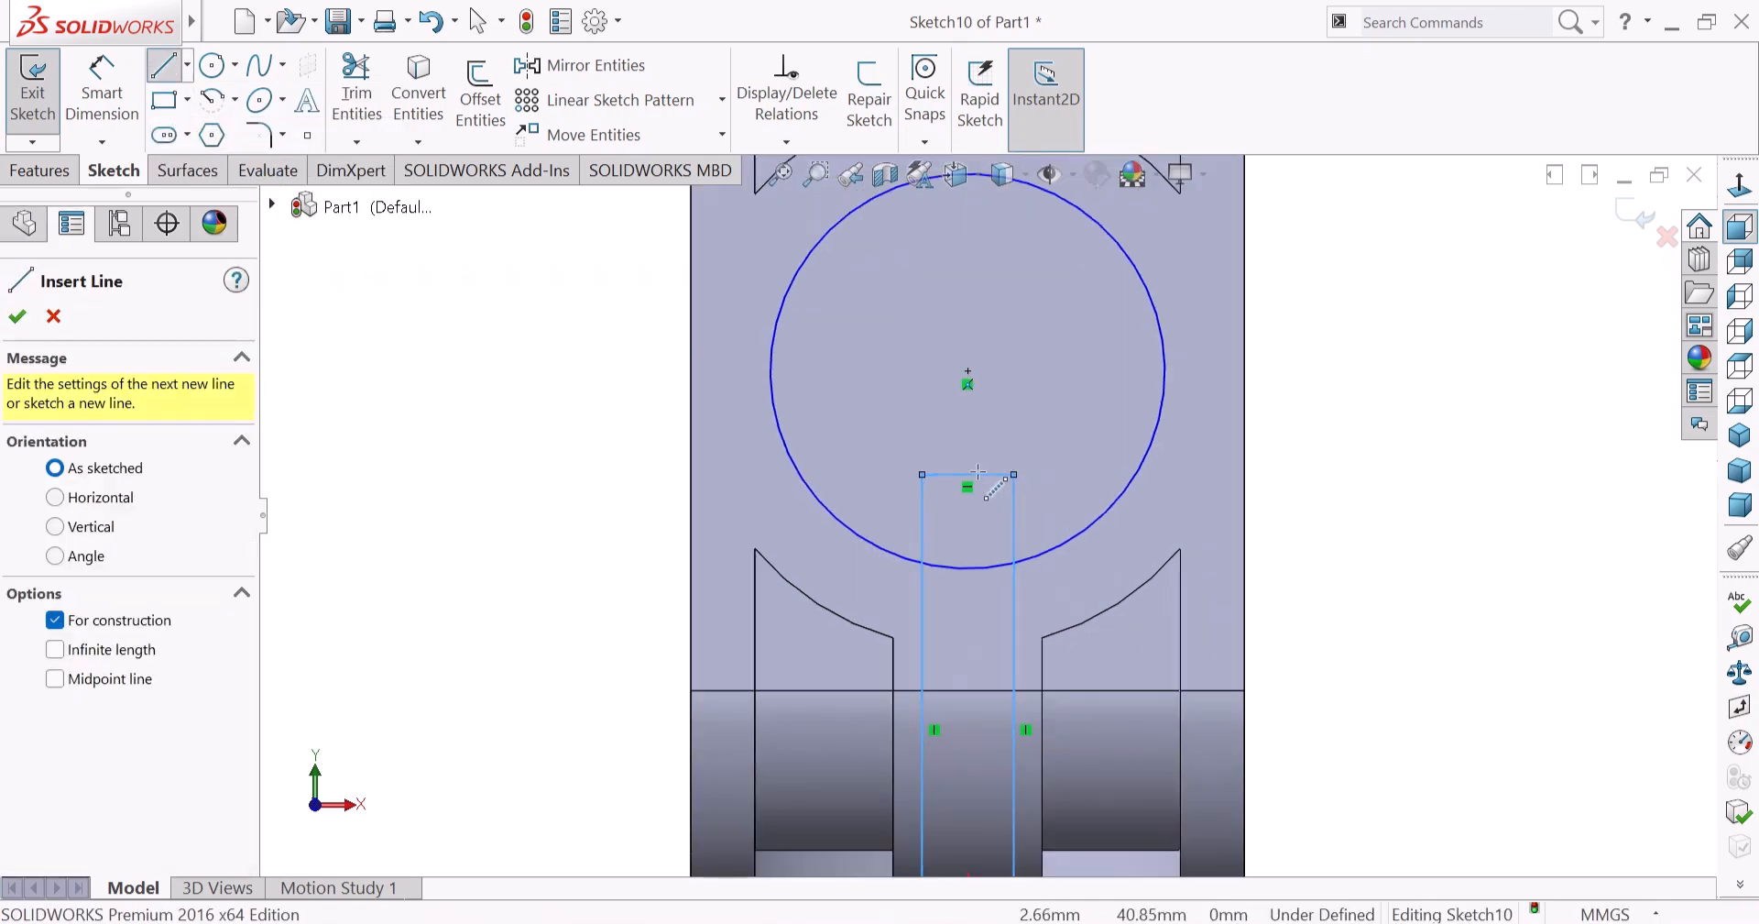
click(967, 473)
scroll(989, 650, up, 4)
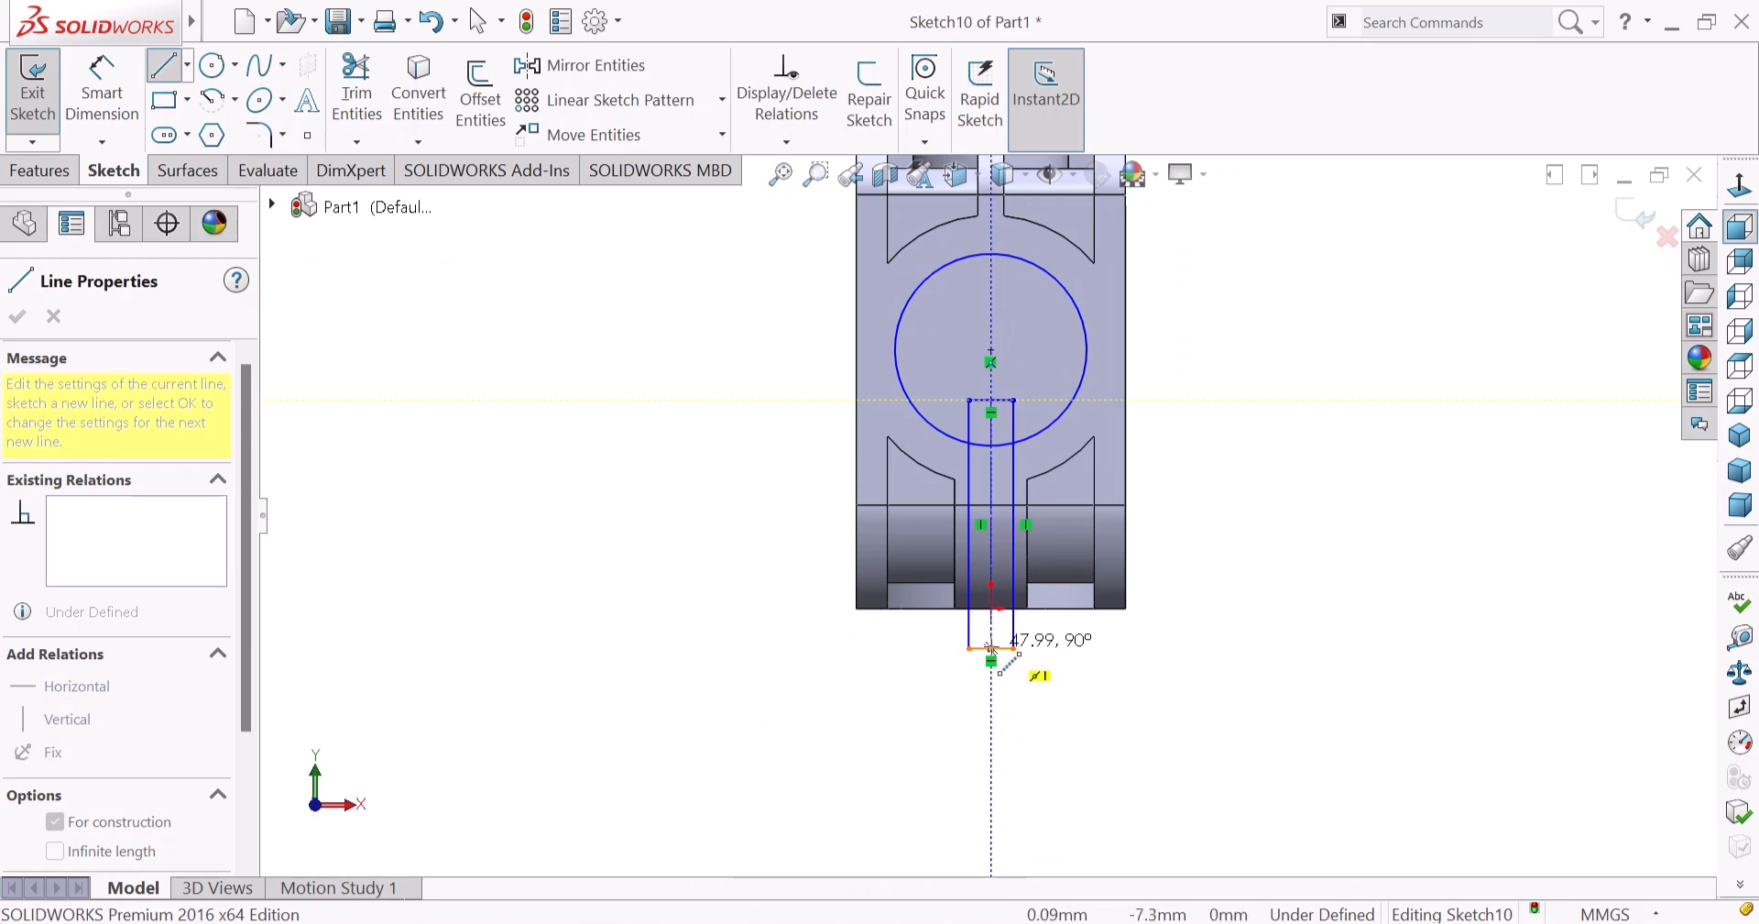
click(990, 648)
right_click(1246, 467)
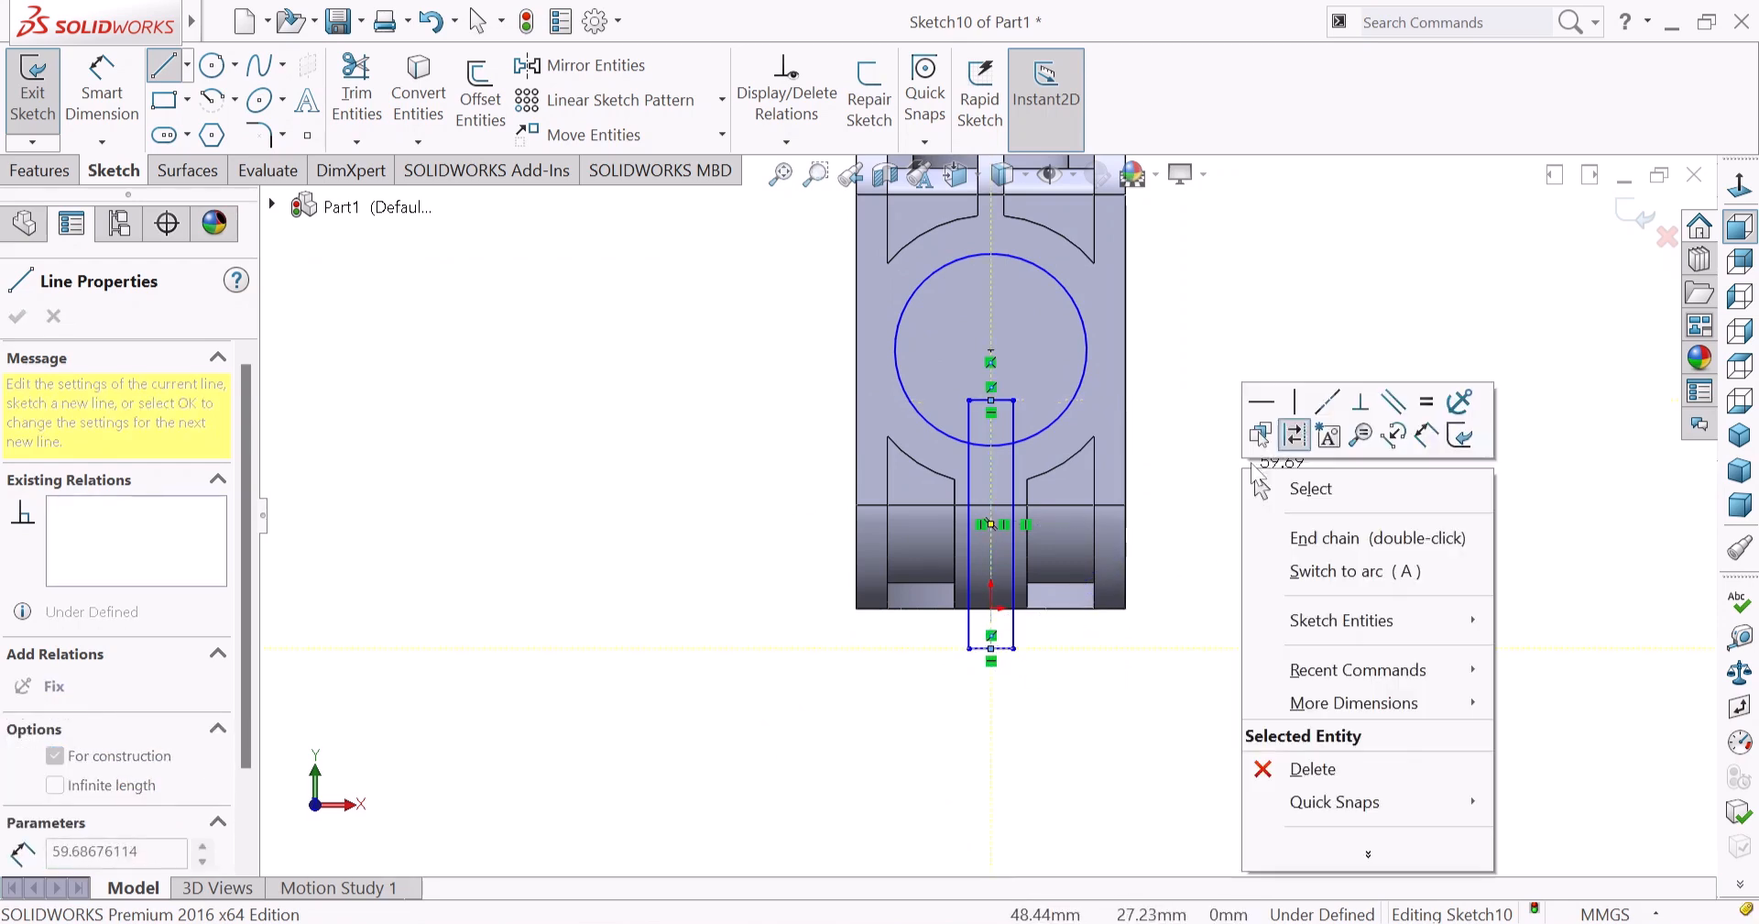
click(1312, 490)
Trim away the portion of the rectangle that lies inside the circle with Power trim.
scroll(992, 425, down, 3)
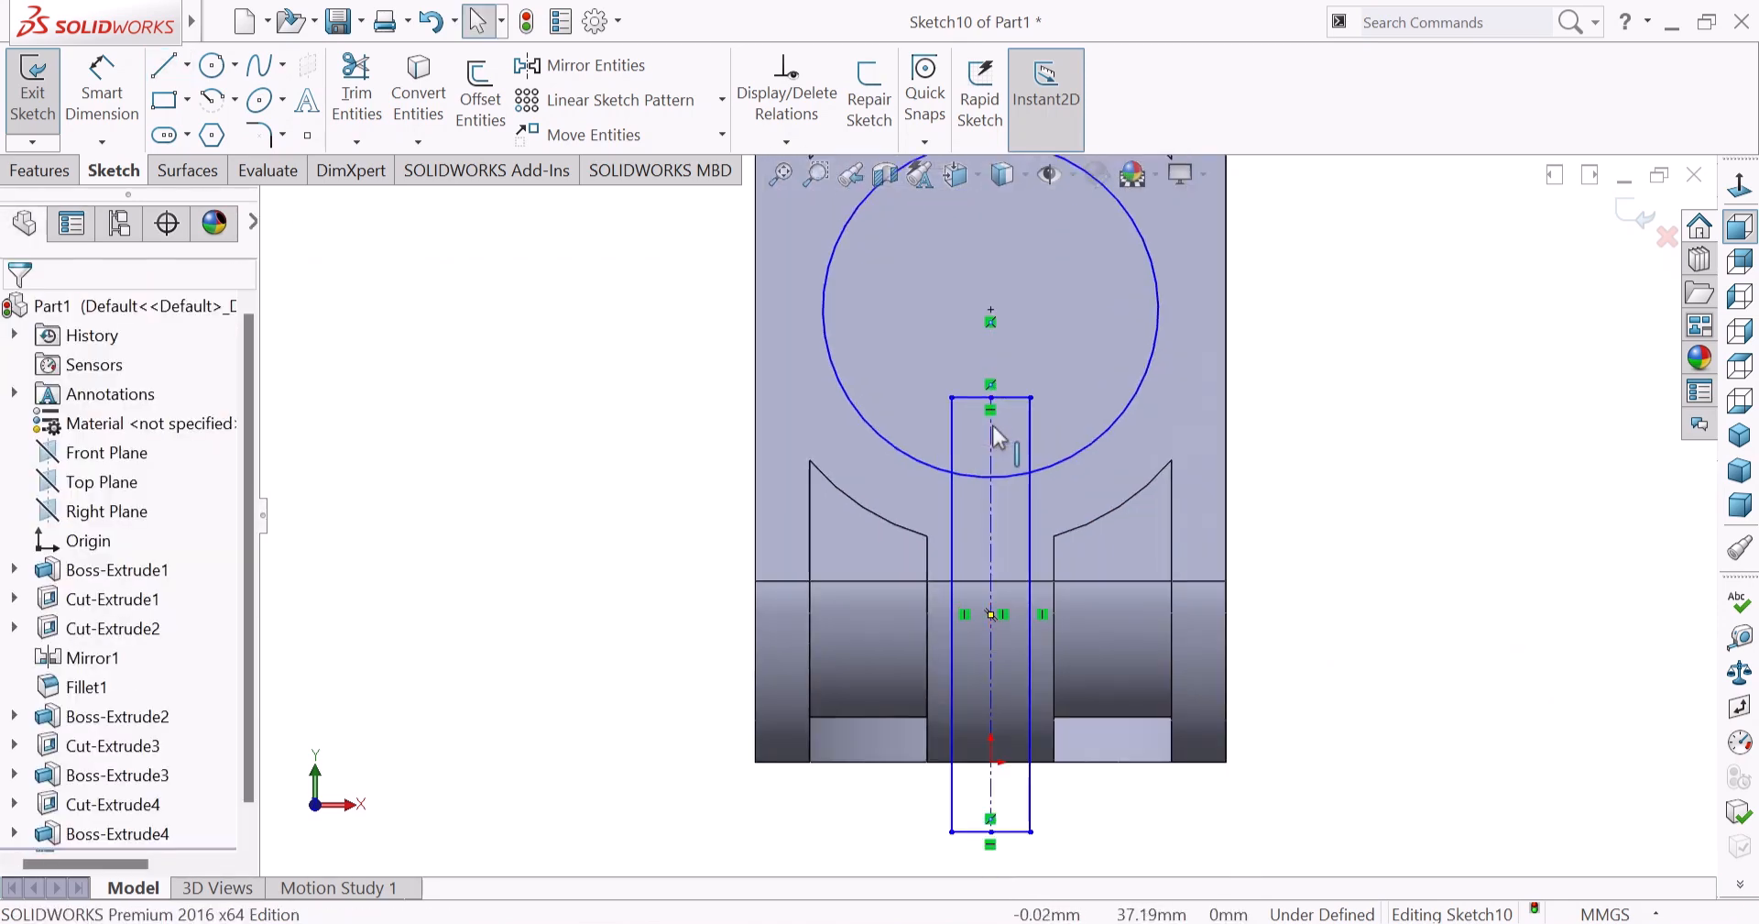
click(375, 91)
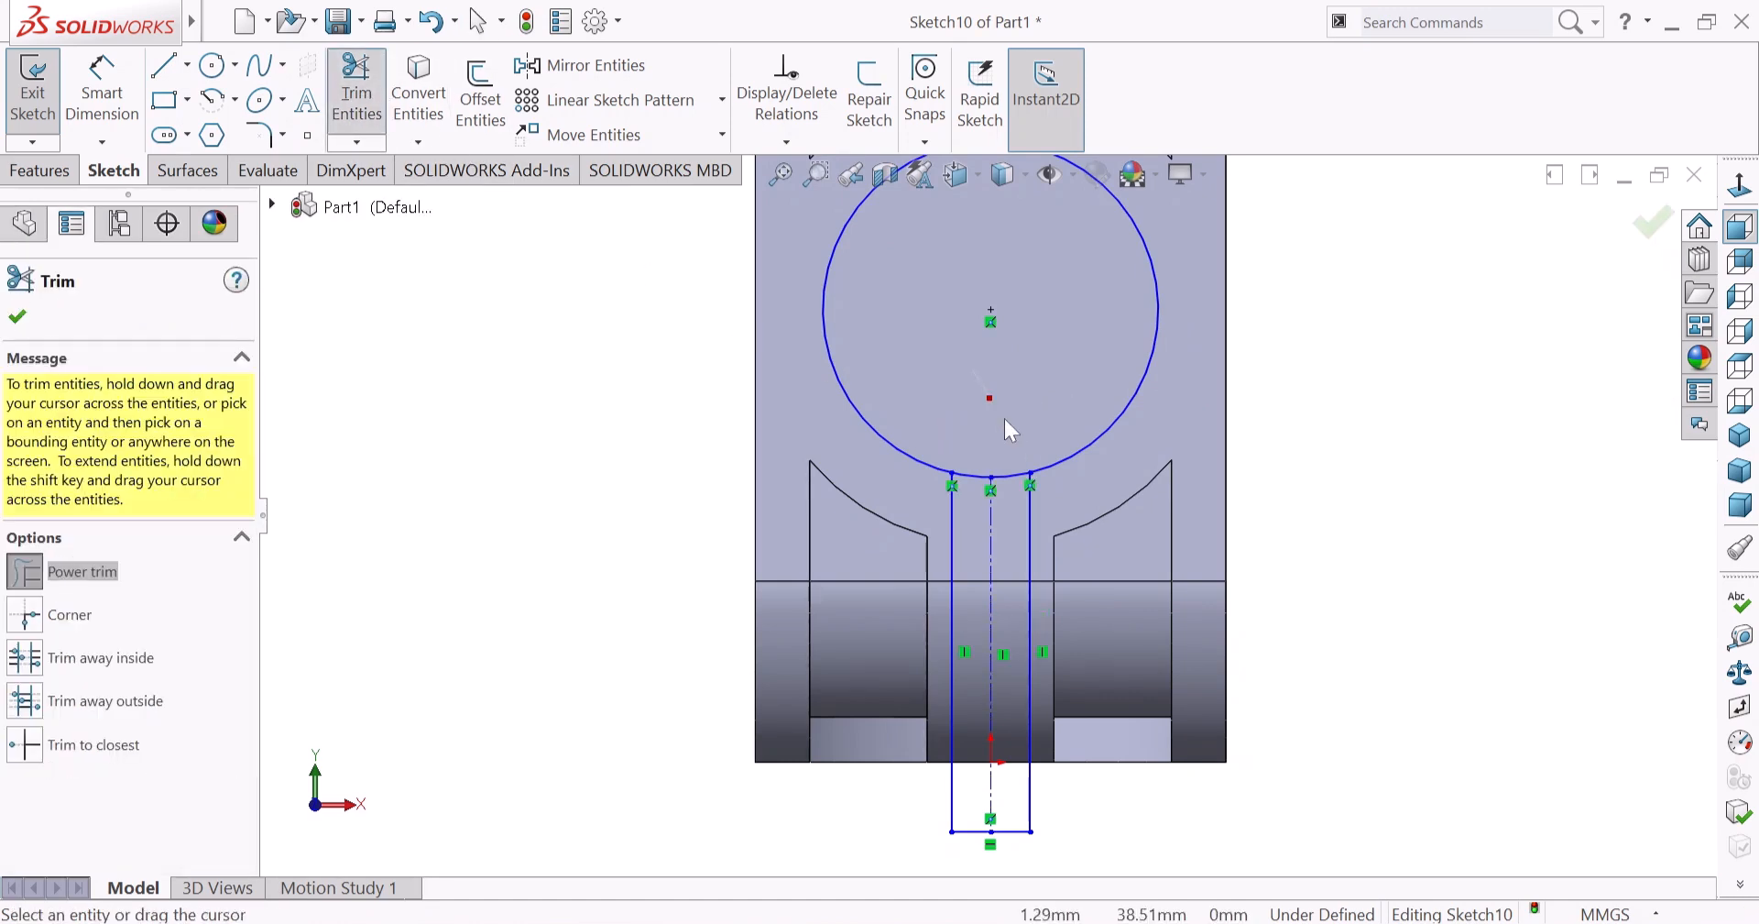
scroll(1255, 568, up, 1)
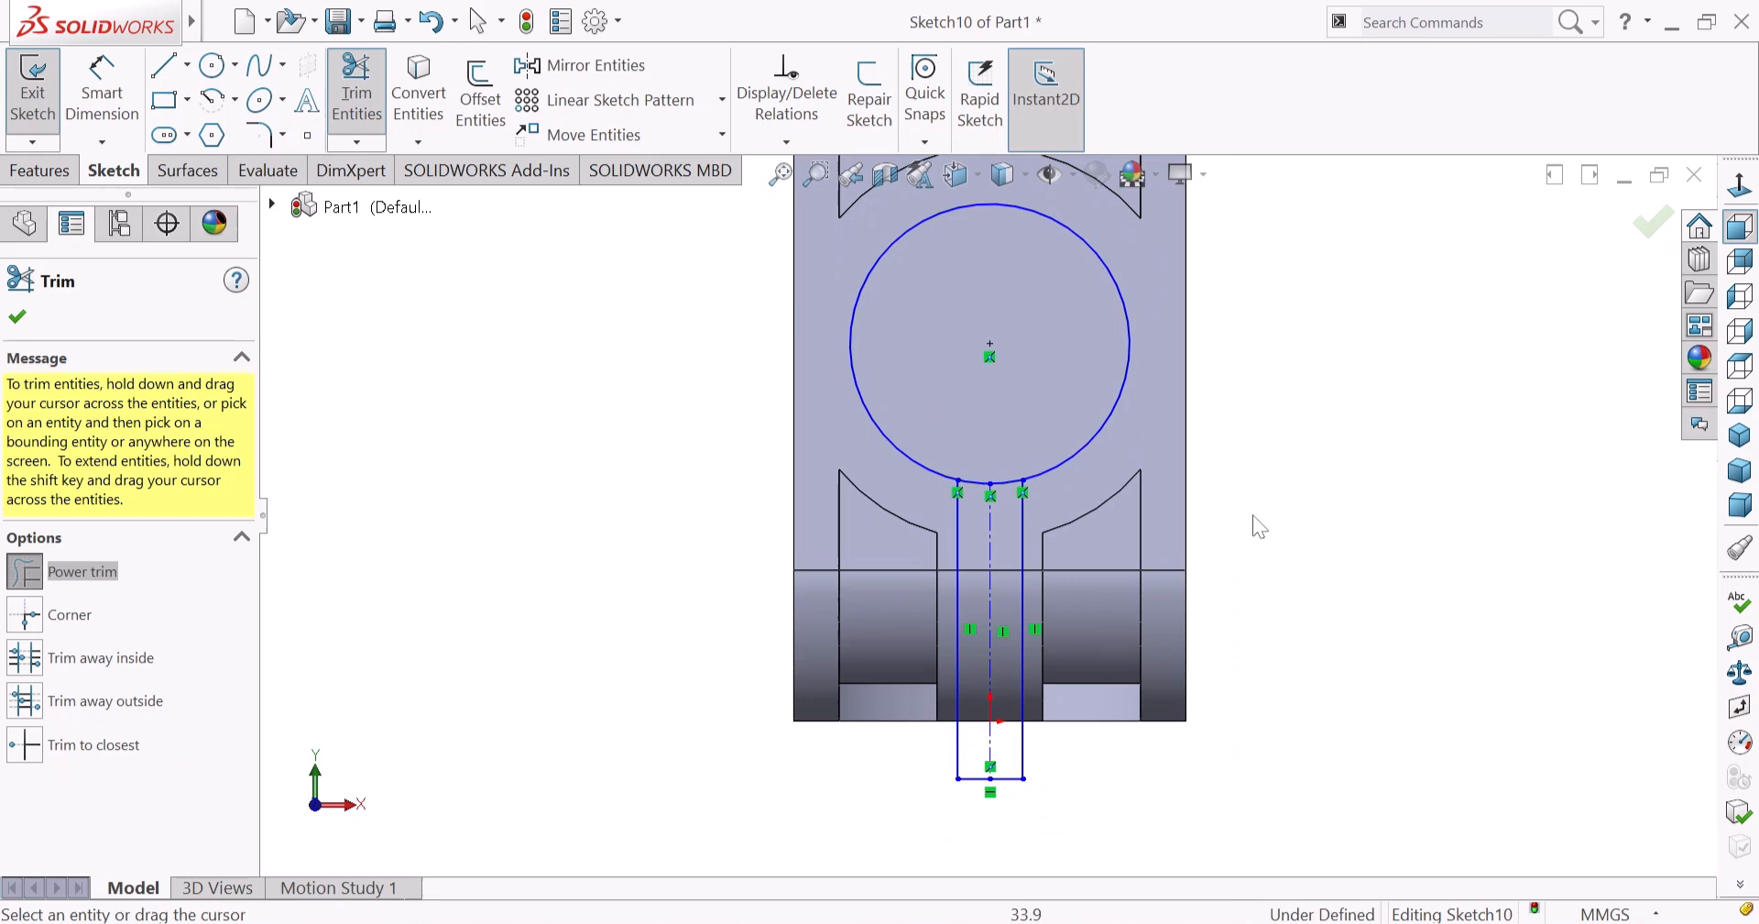
right_click(1322, 499)
click(1384, 575)
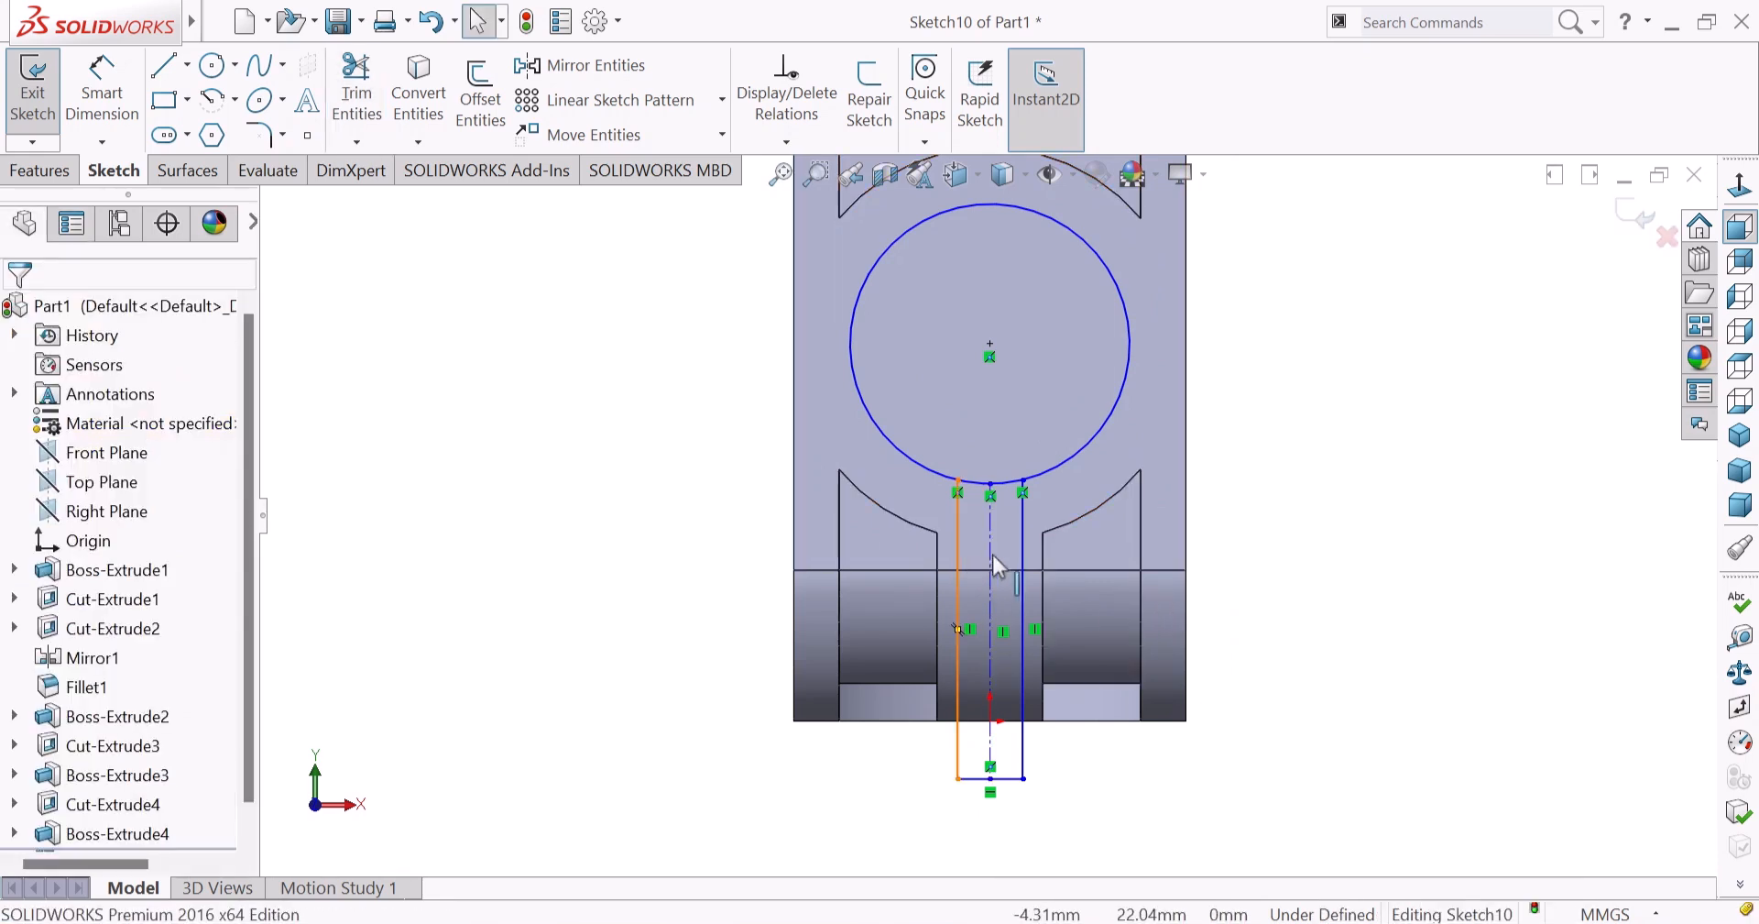
Make the slot's two long vertical sides symmetric about the vertical centreline.
click(958, 629)
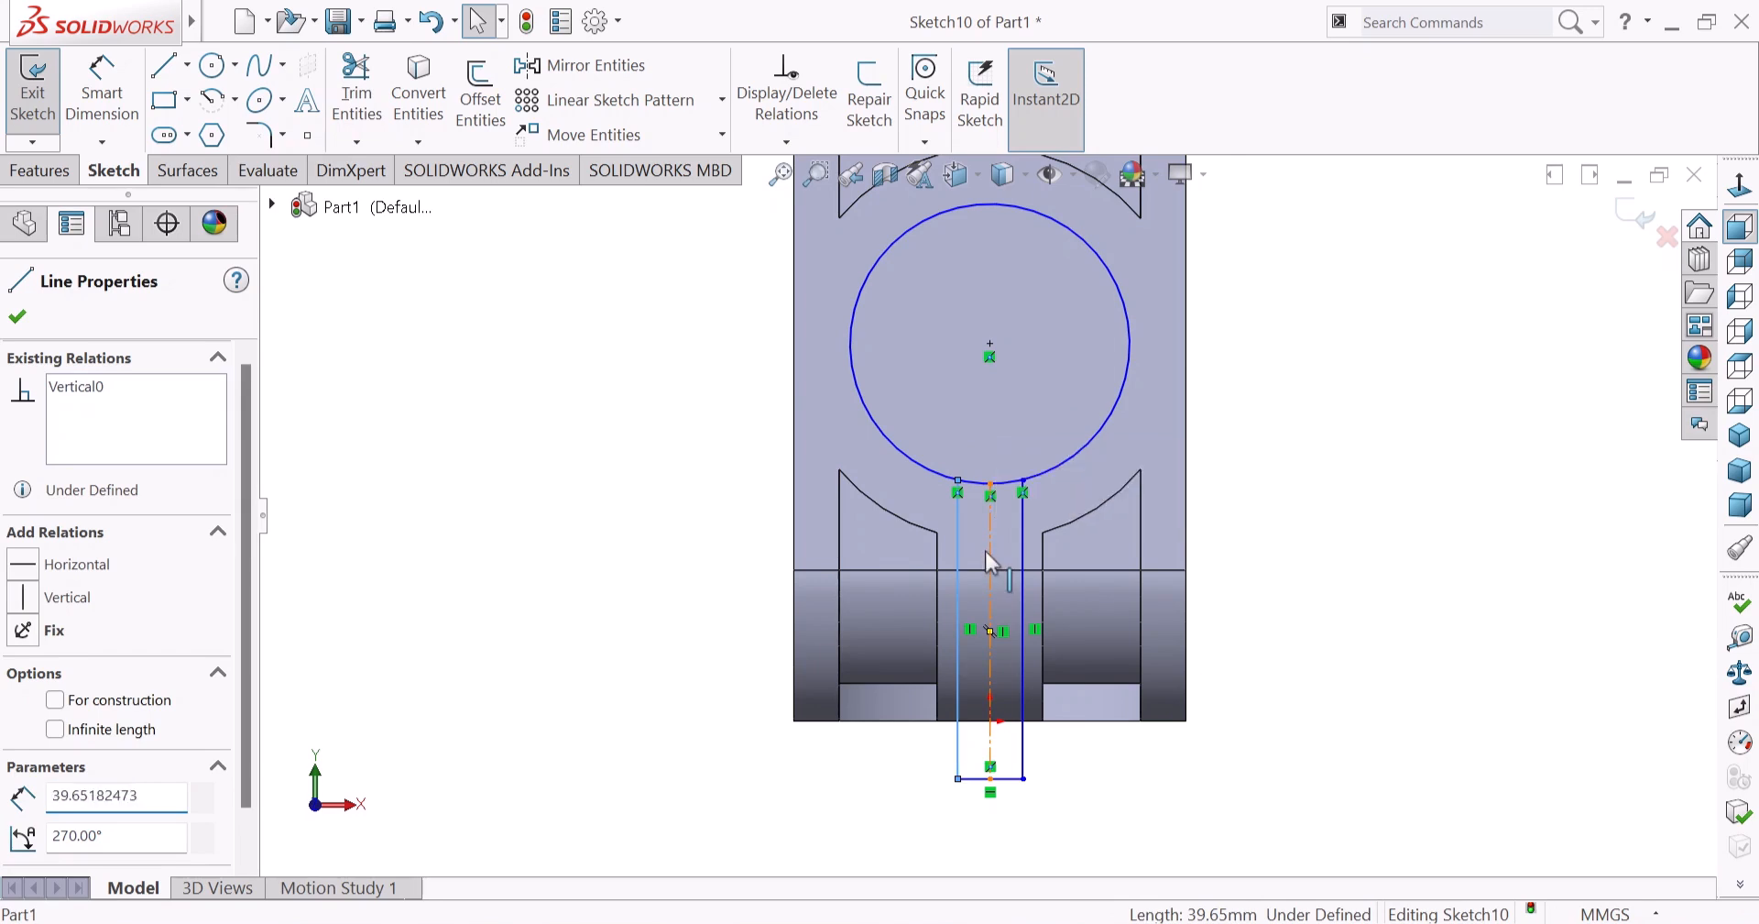
ctrl+click(1021, 552)
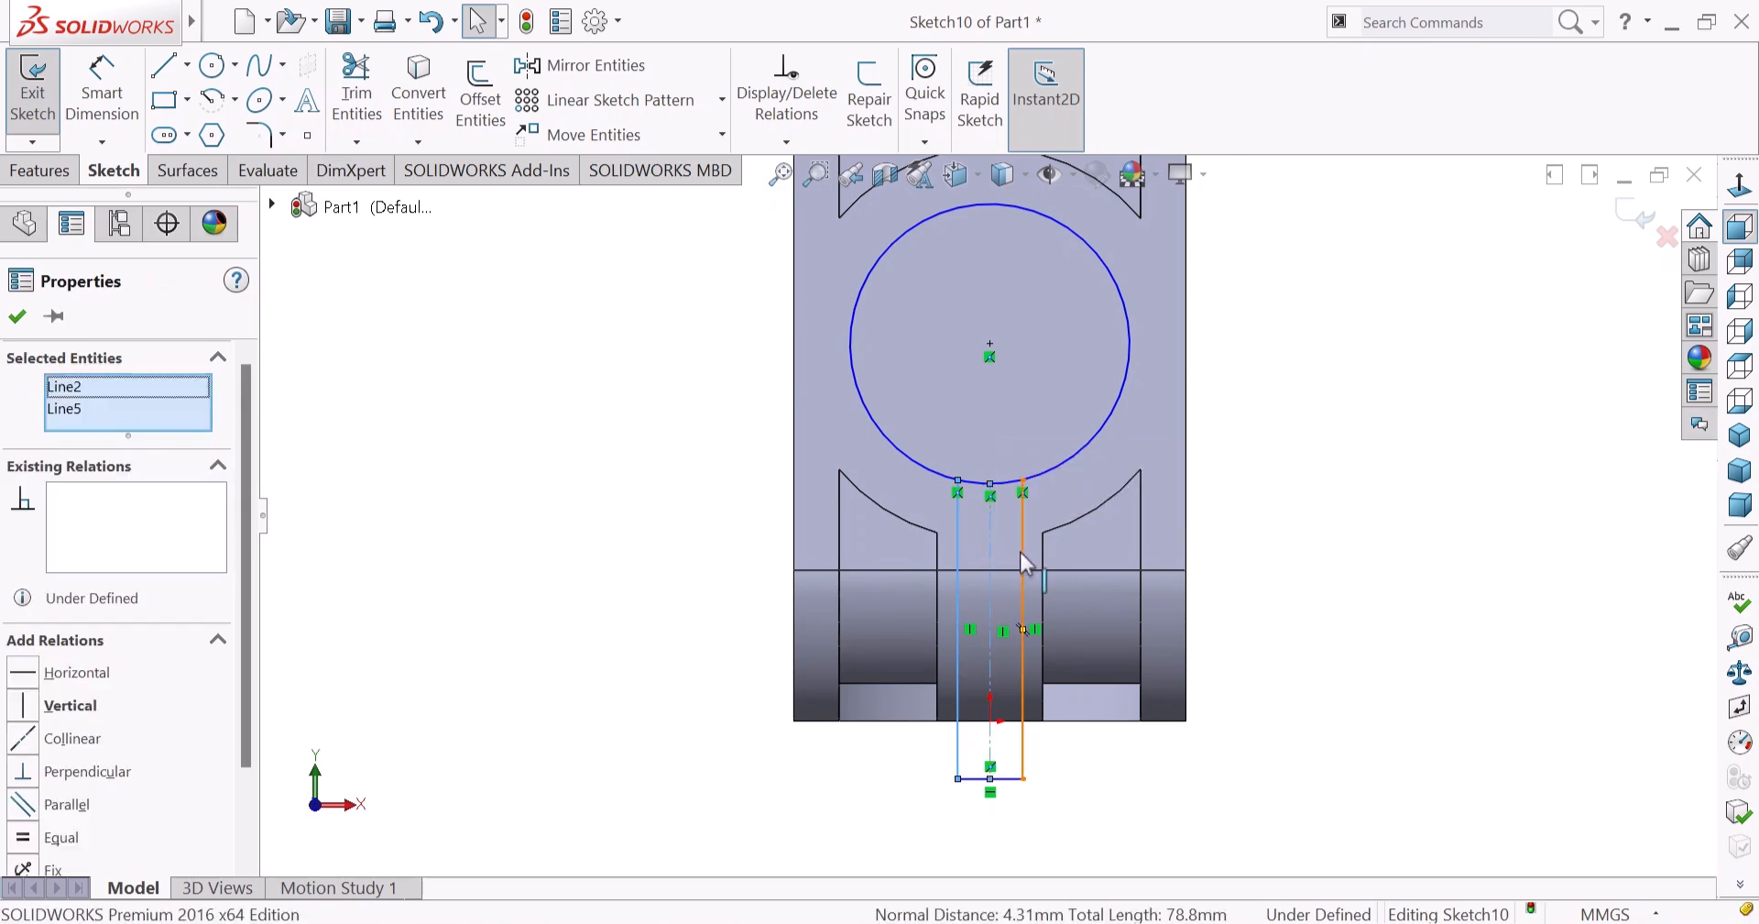
ctrl+click(1019, 548)
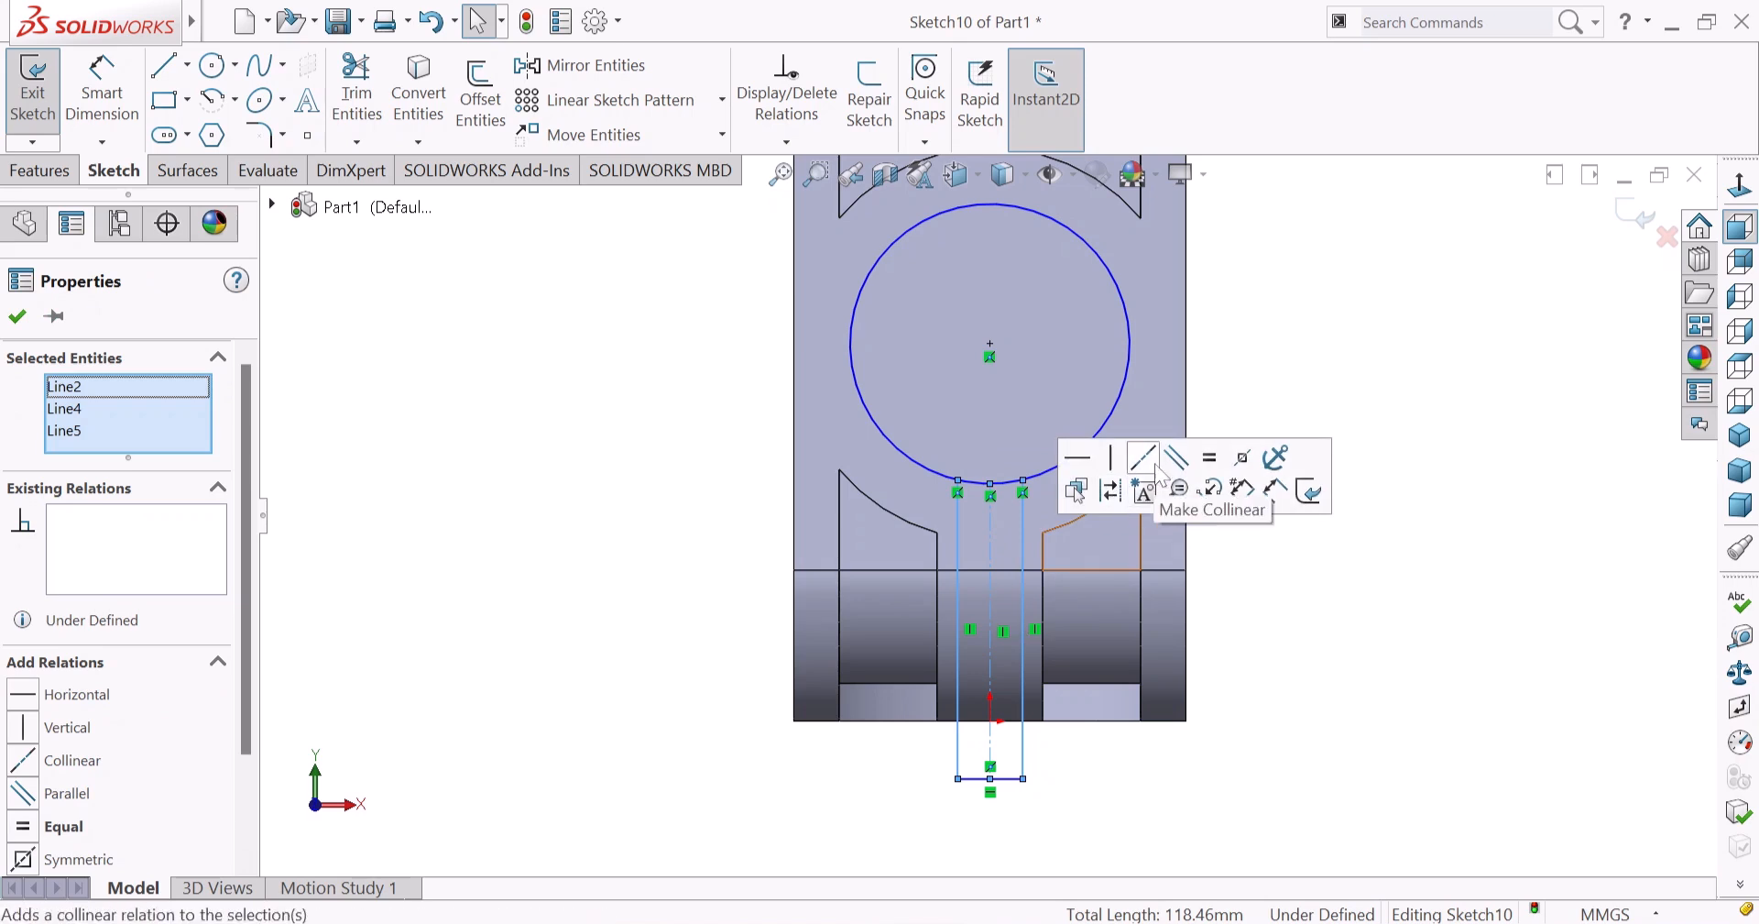
click(1242, 456)
click(1316, 601)
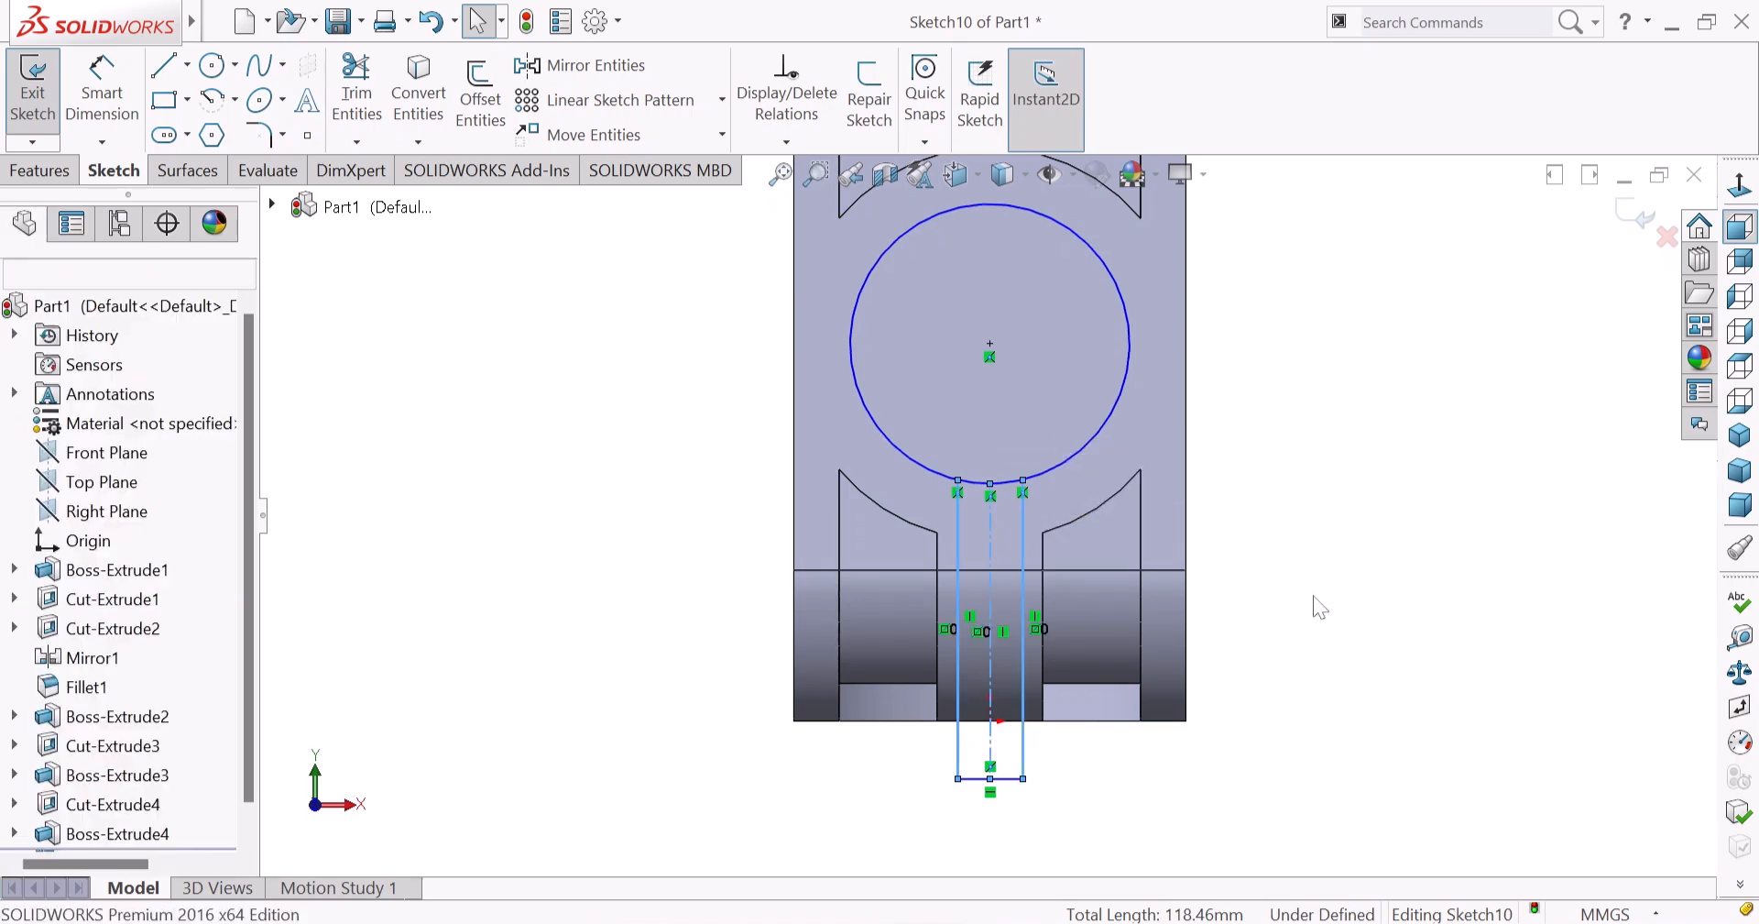
Dimension the slot's lower edge to set the slot width to 2 mm.
right_click(1339, 547)
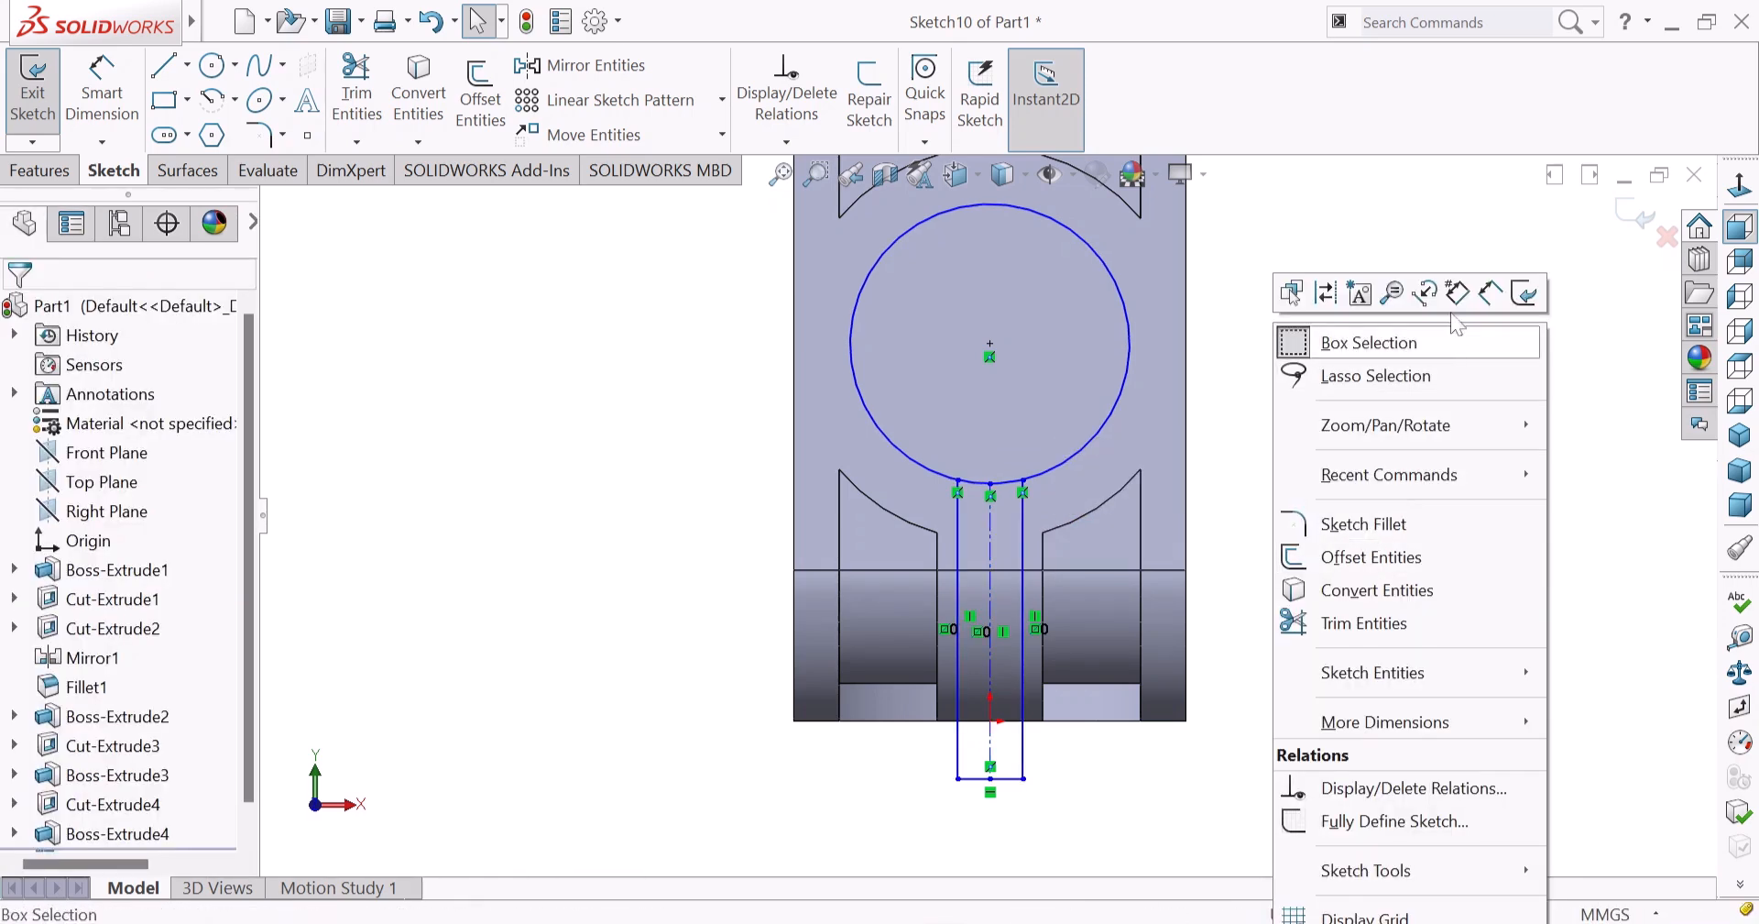
click(1491, 293)
click(1006, 779)
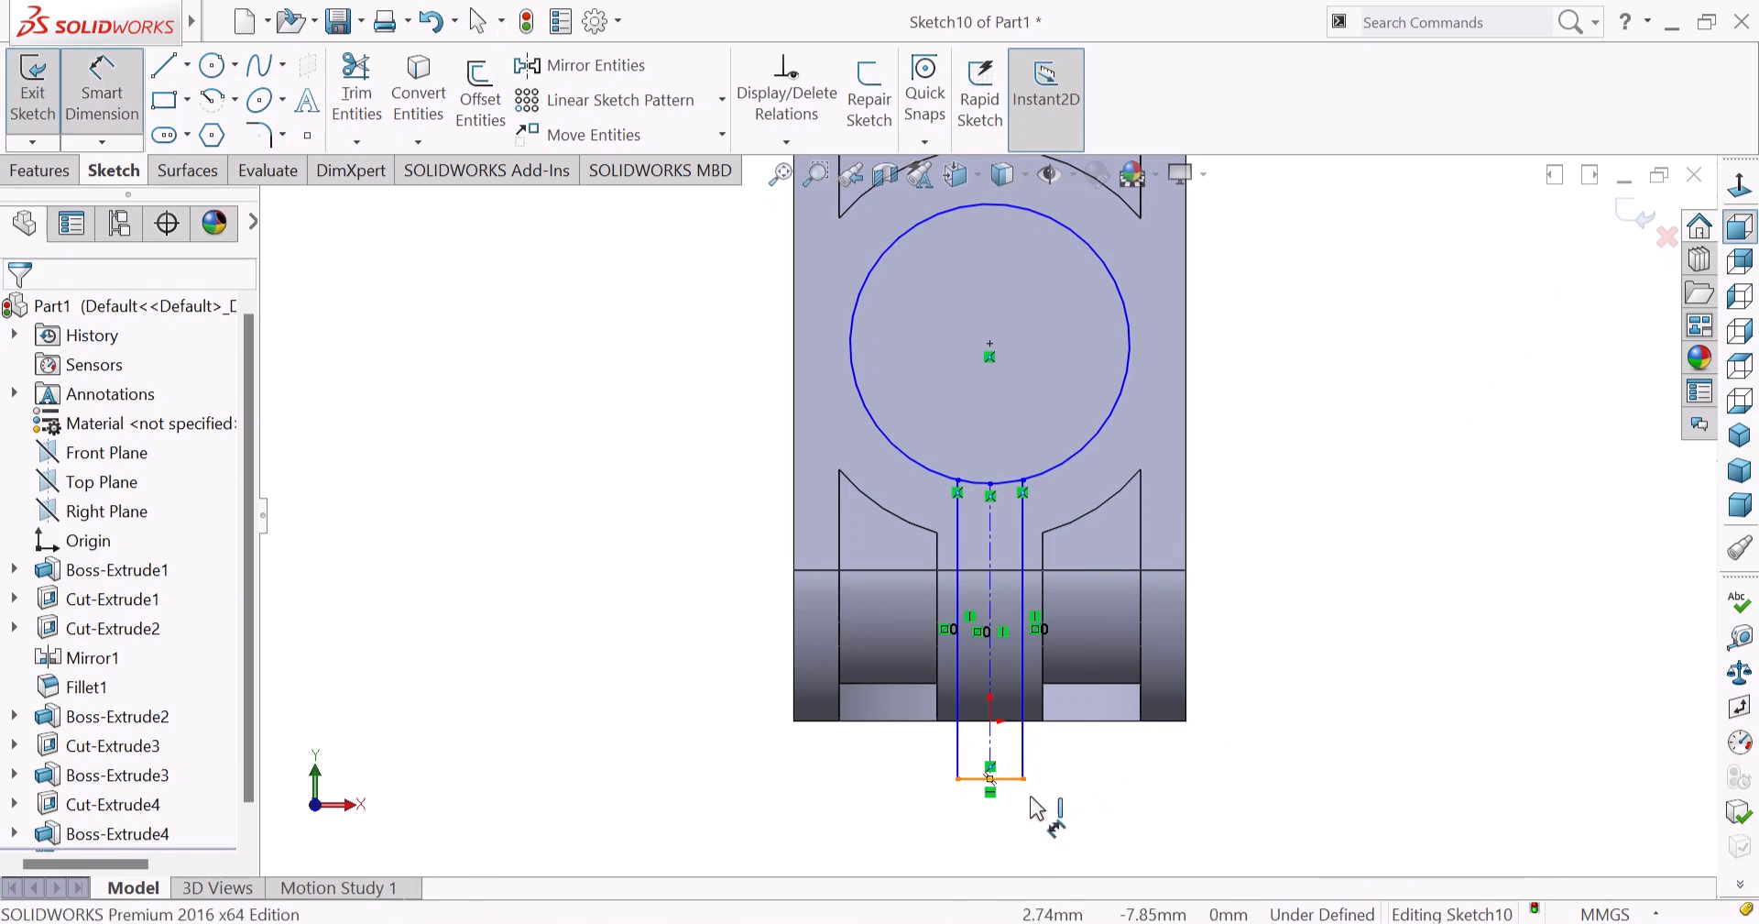
click(1156, 832)
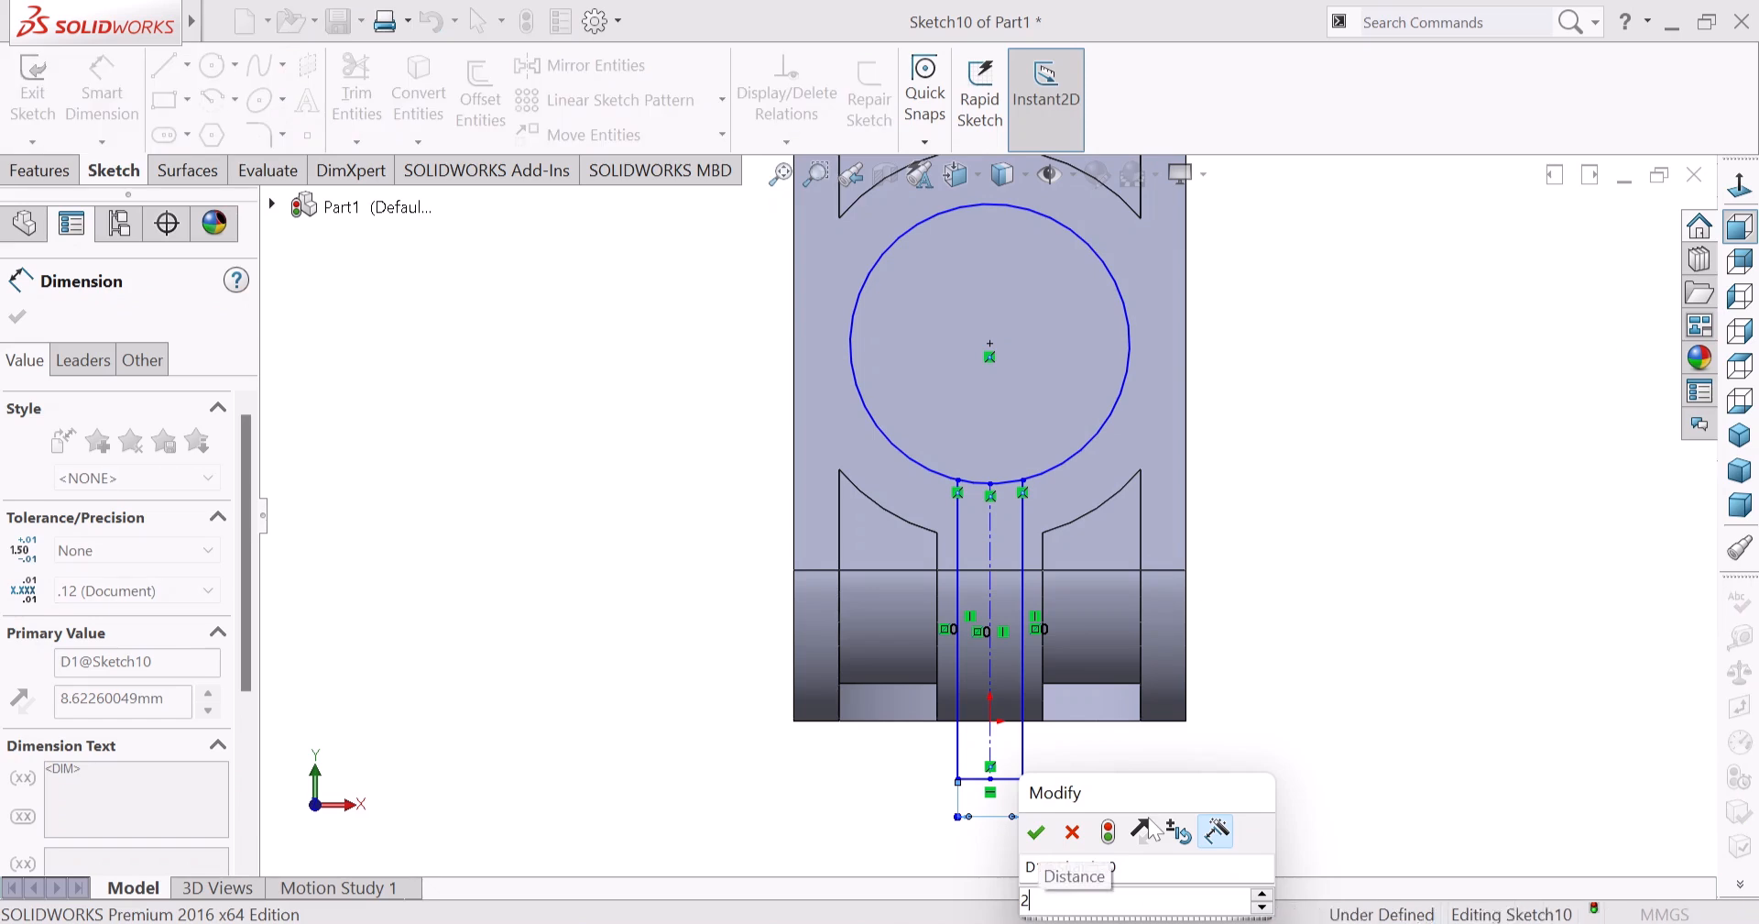
key(Return)
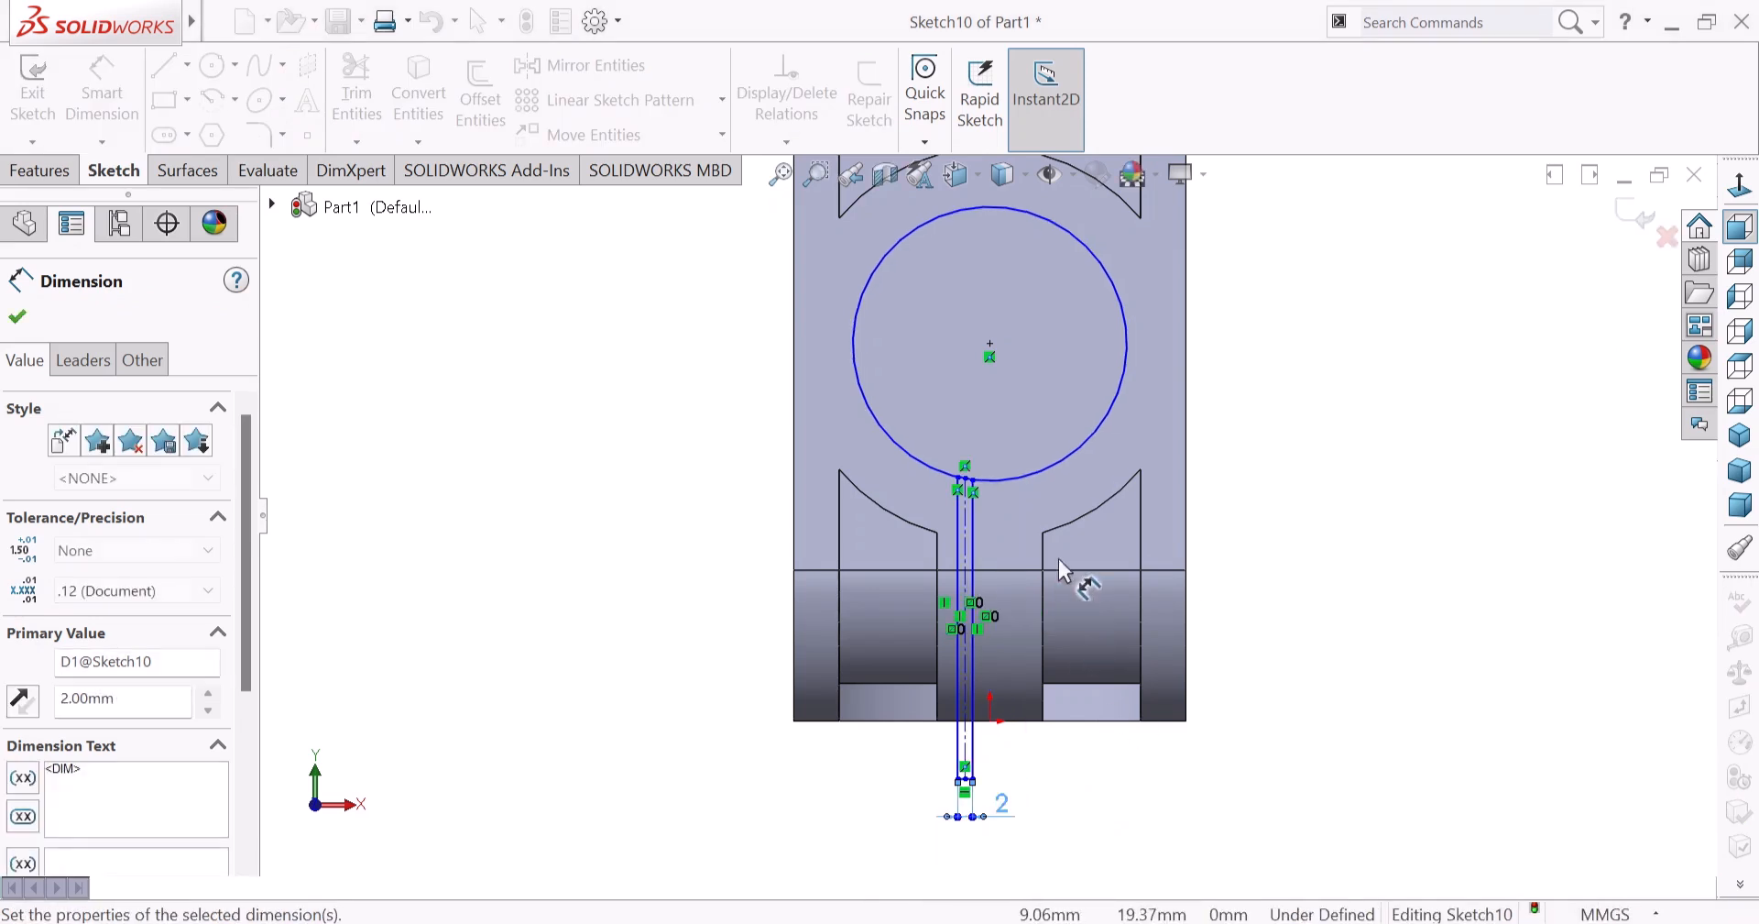
Dimension the sketch circle's diameter as 43 mm and leave the dimension tool.
click(1047, 471)
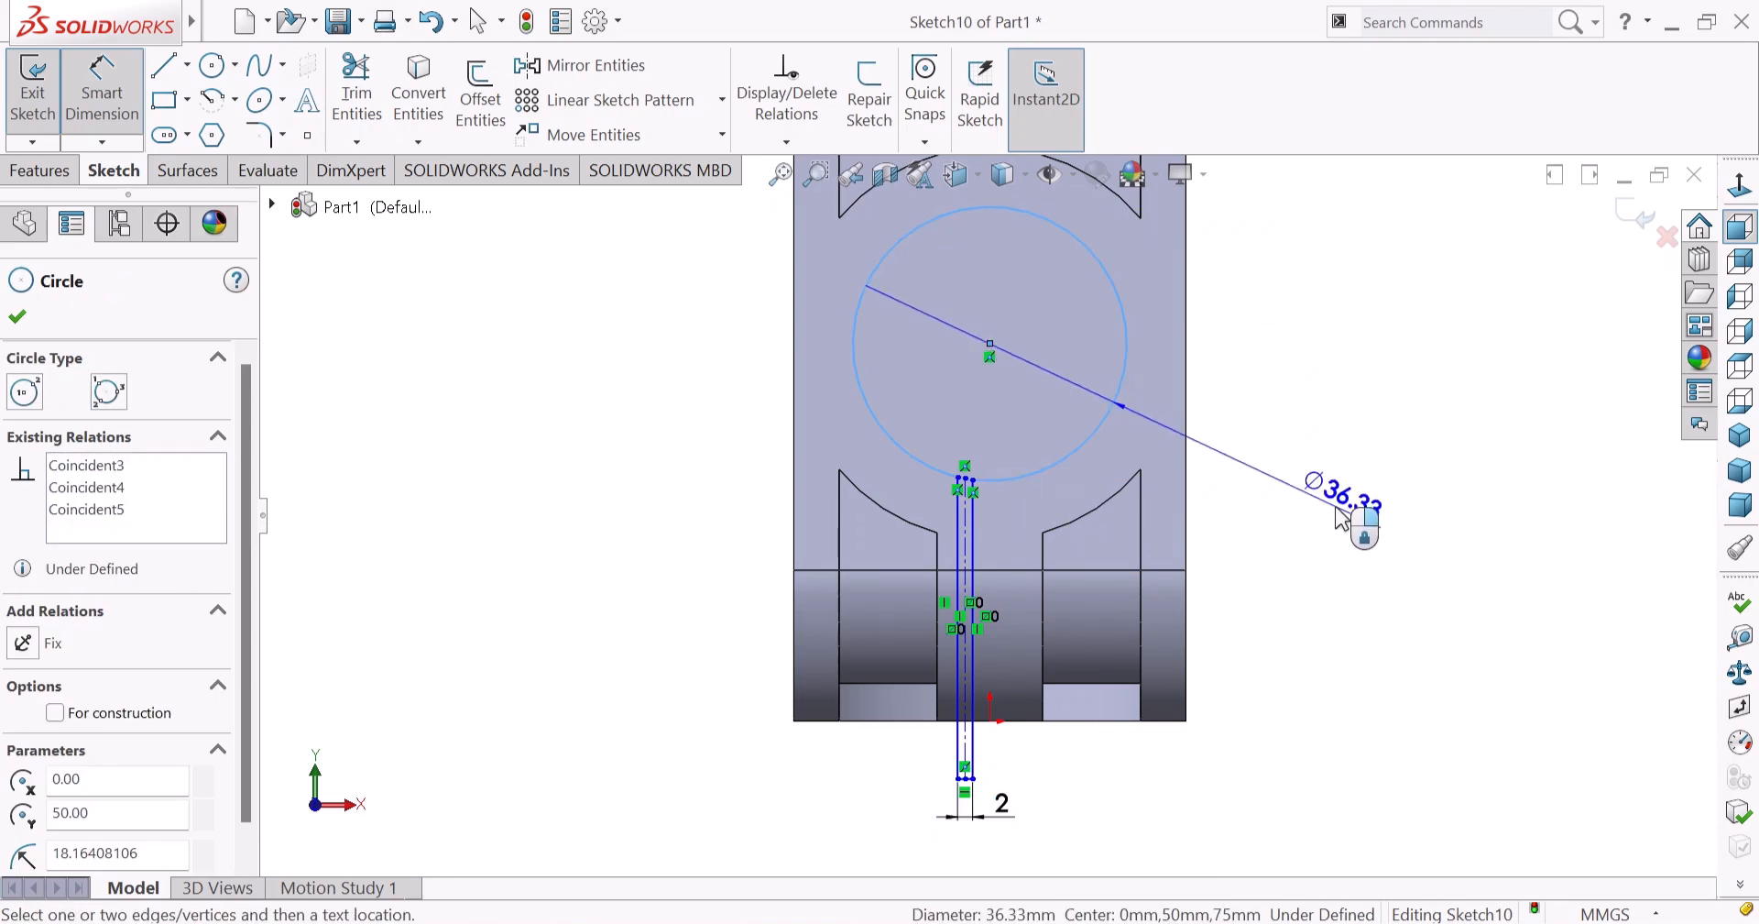
click(1343, 515)
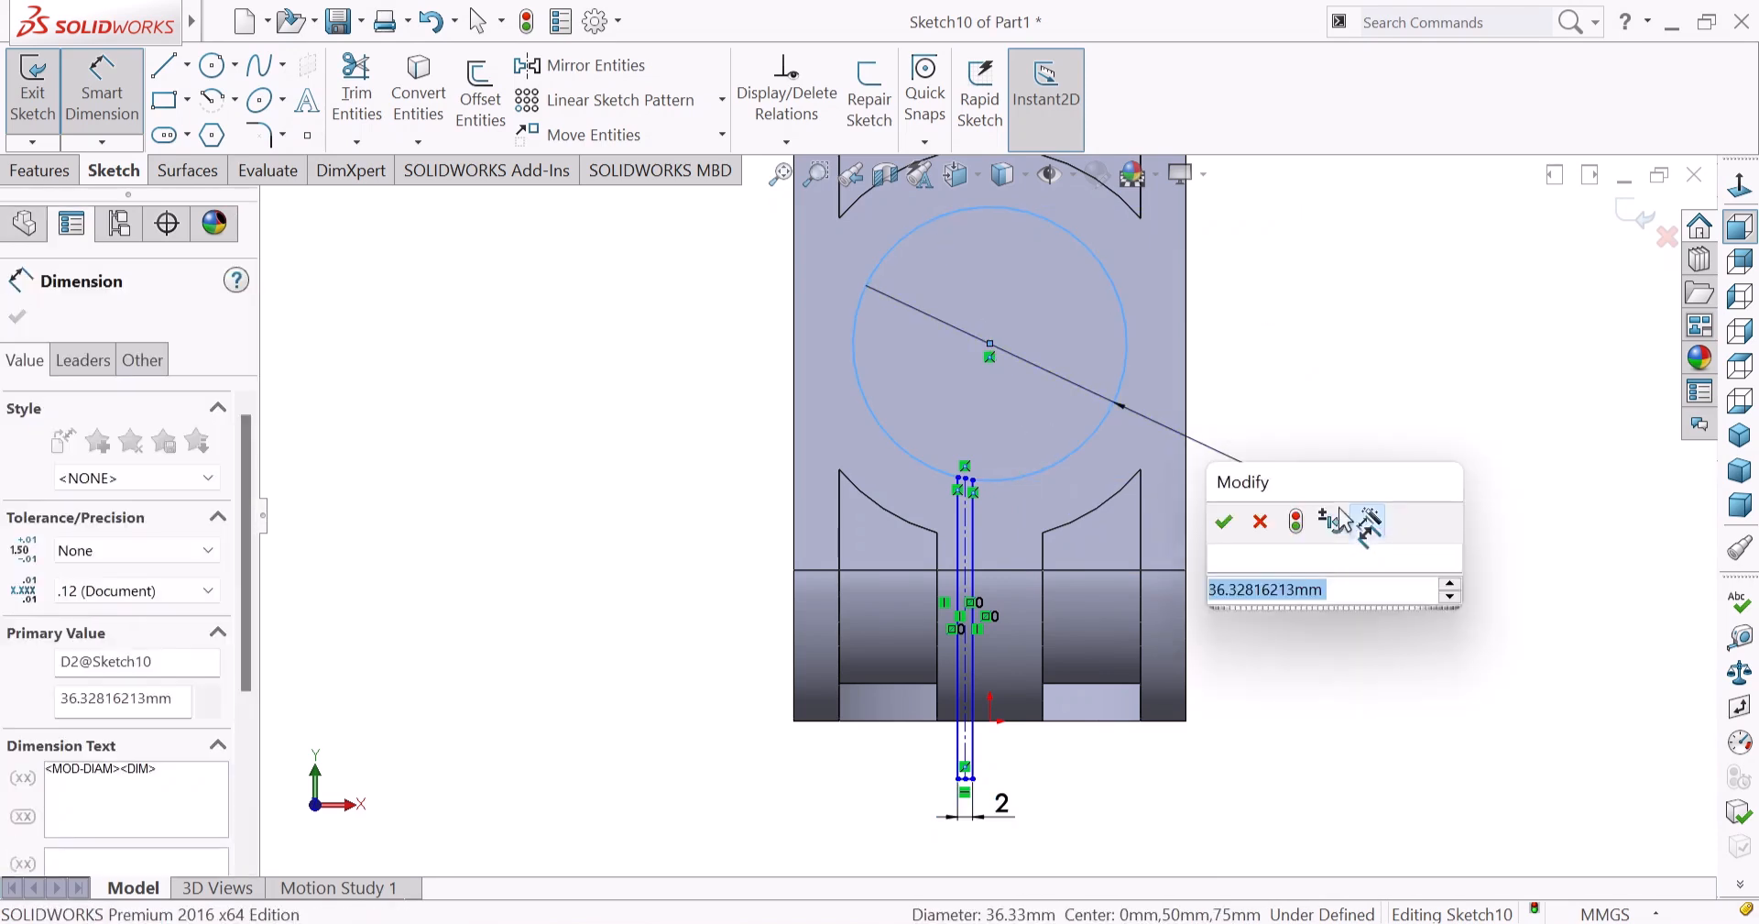
text(43)
key(Return)
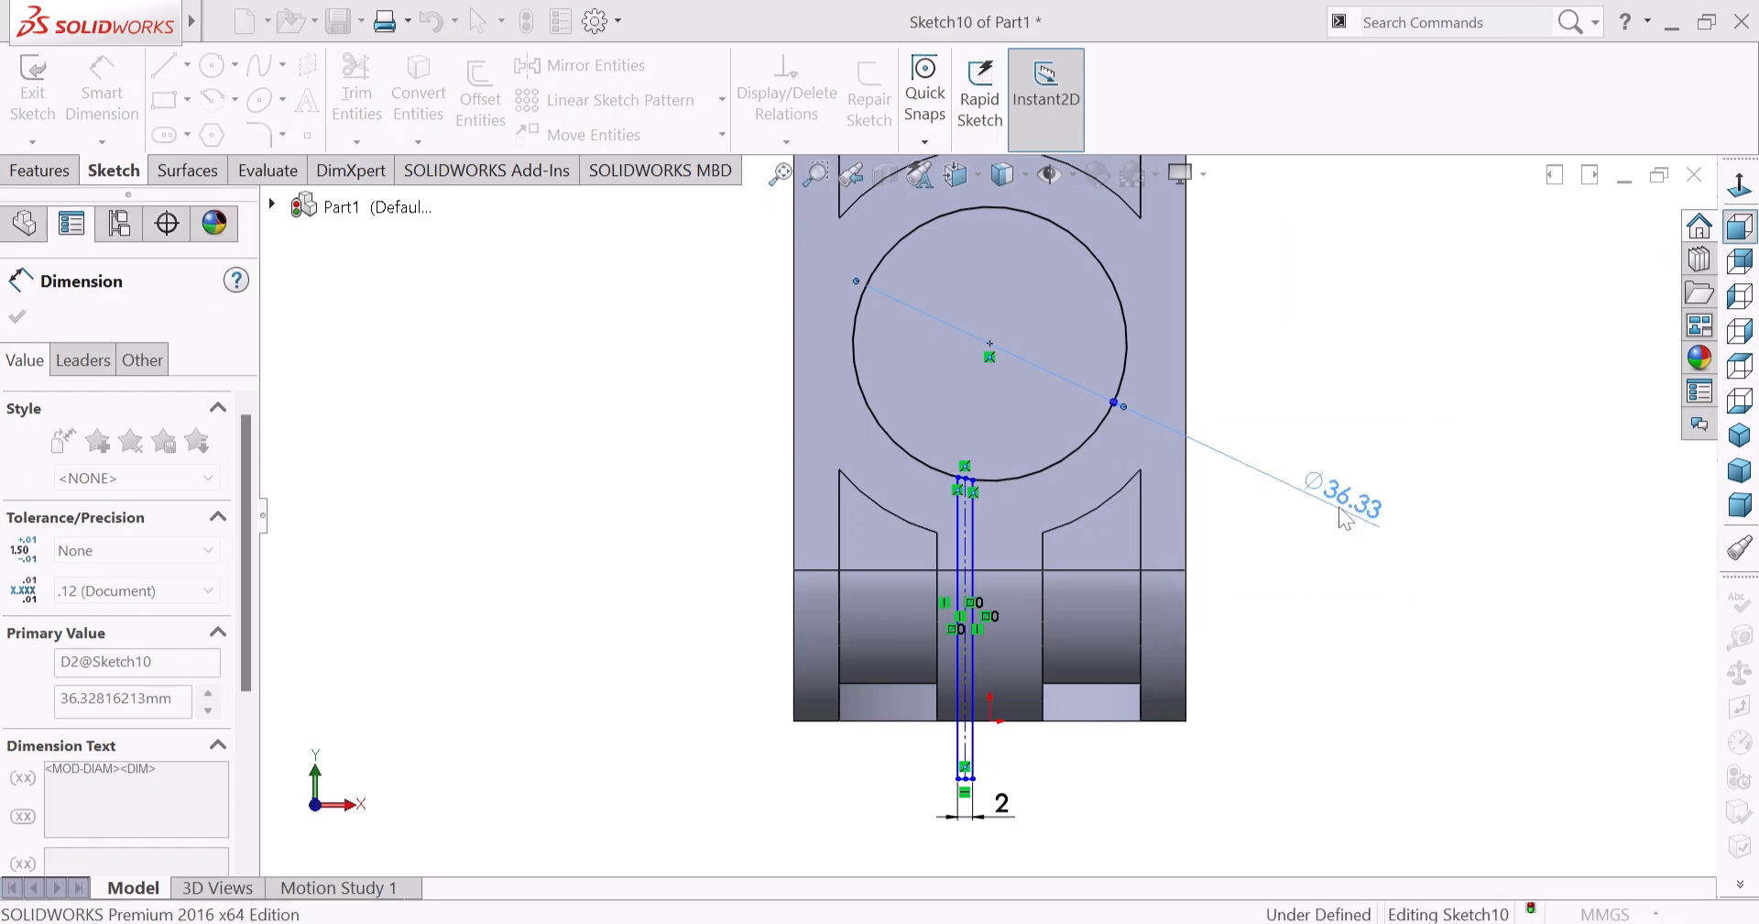
right_click(1269, 575)
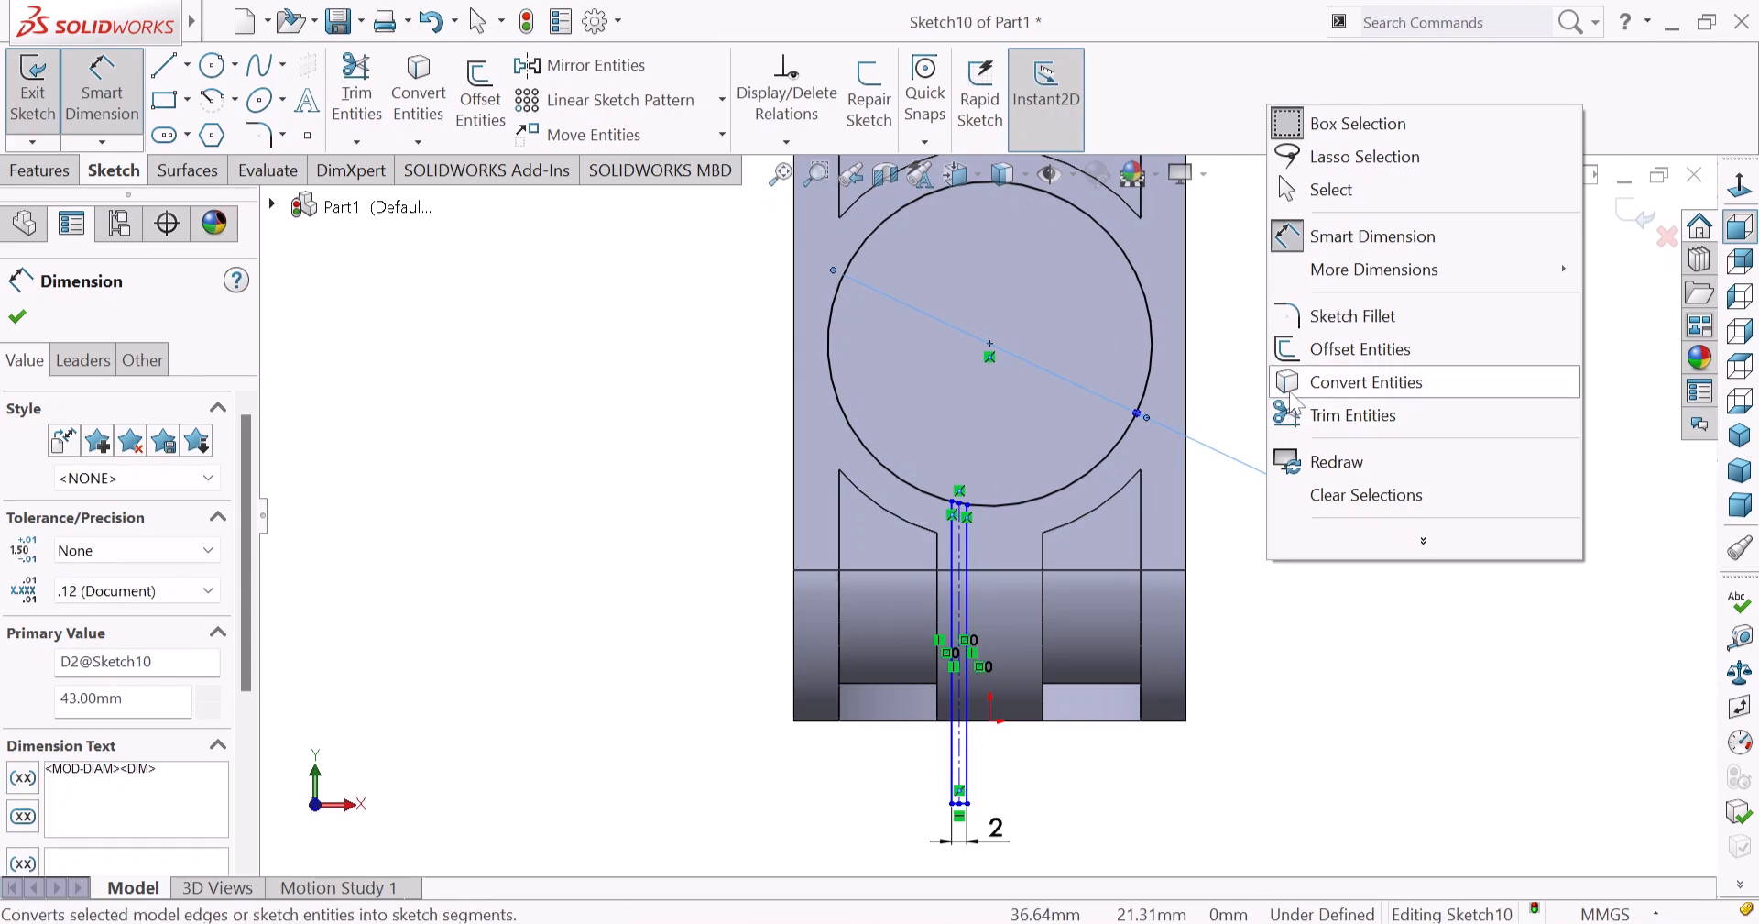
click(1324, 189)
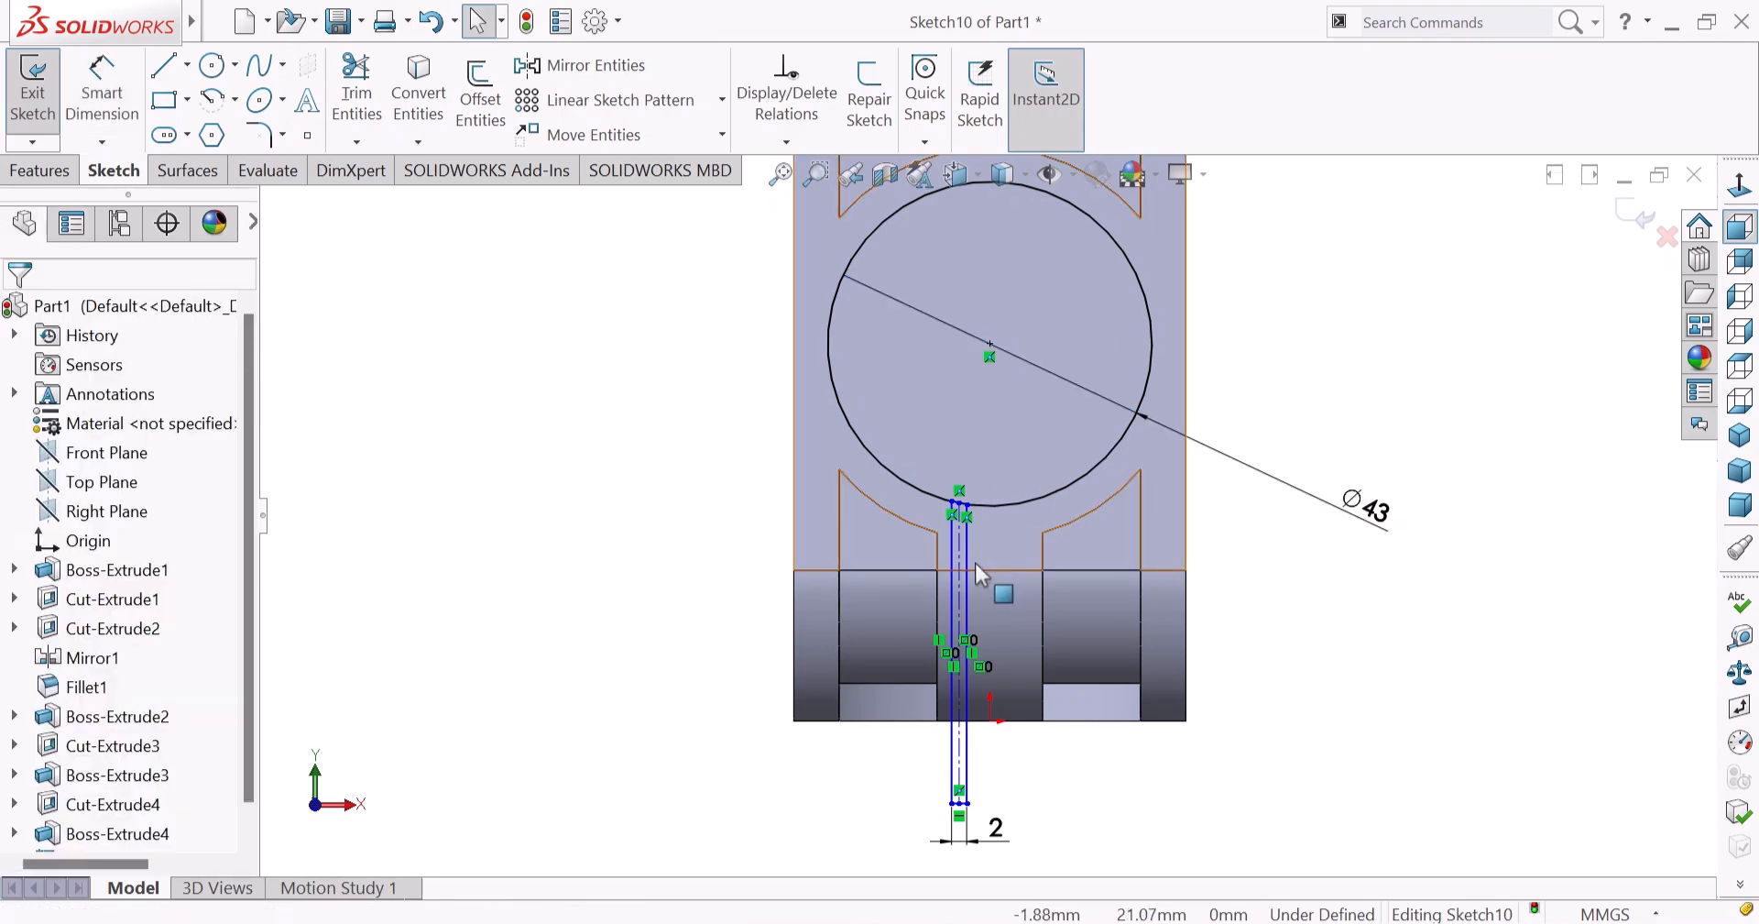
Shift the slot under the circle's centre and add a Vertical relation between the centreline's upper endpoint and the circle centre.
mouse_move(967, 547)
mouse_down()
mouse_move(1019, 547)
mouse_move(1000, 547)
mouse_up()
scroll(994, 501, down, 3)
scroll(994, 501, down, 1)
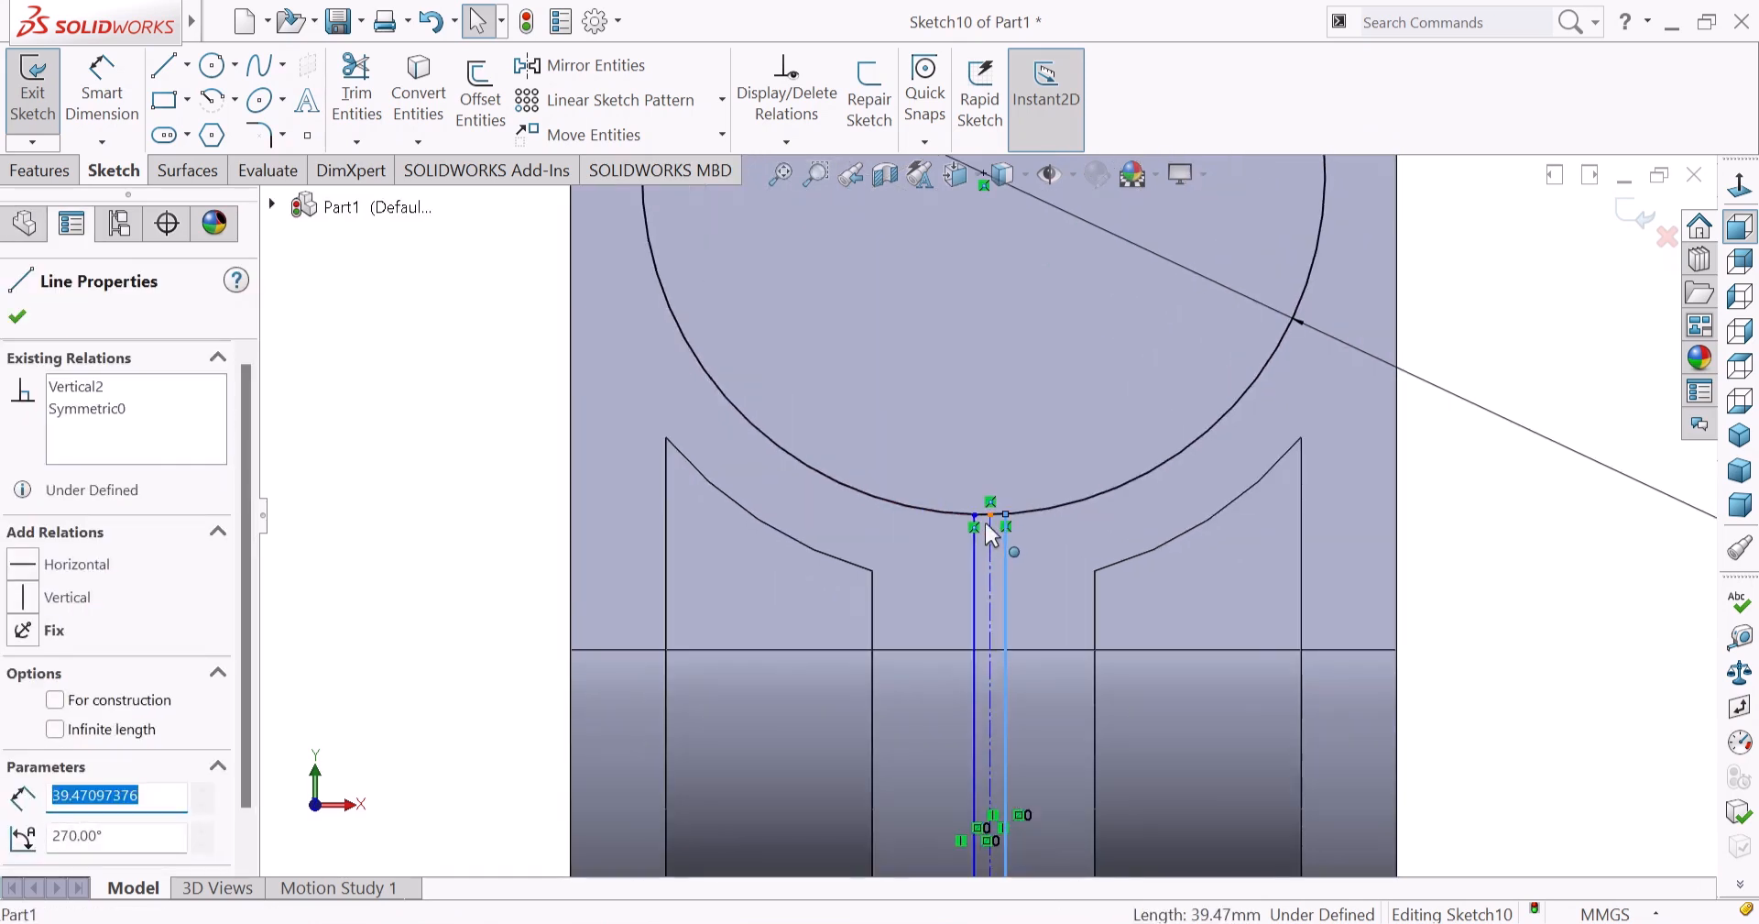
click(989, 513)
scroll(977, 459, up, 5)
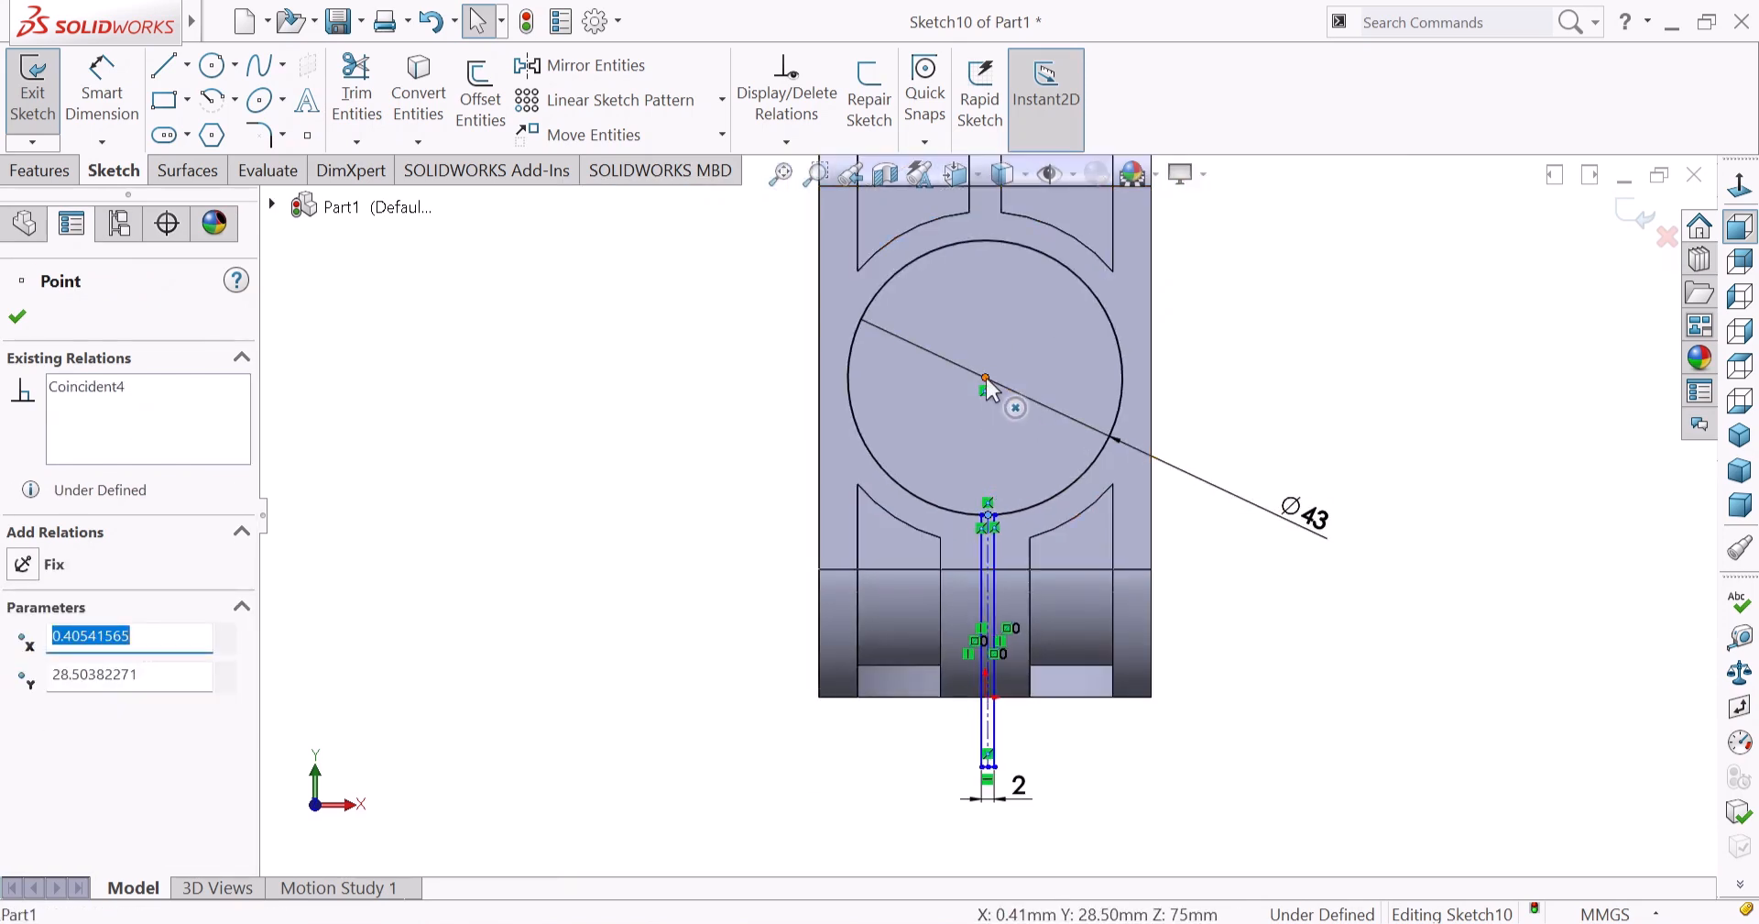
ctrl+click(986, 381)
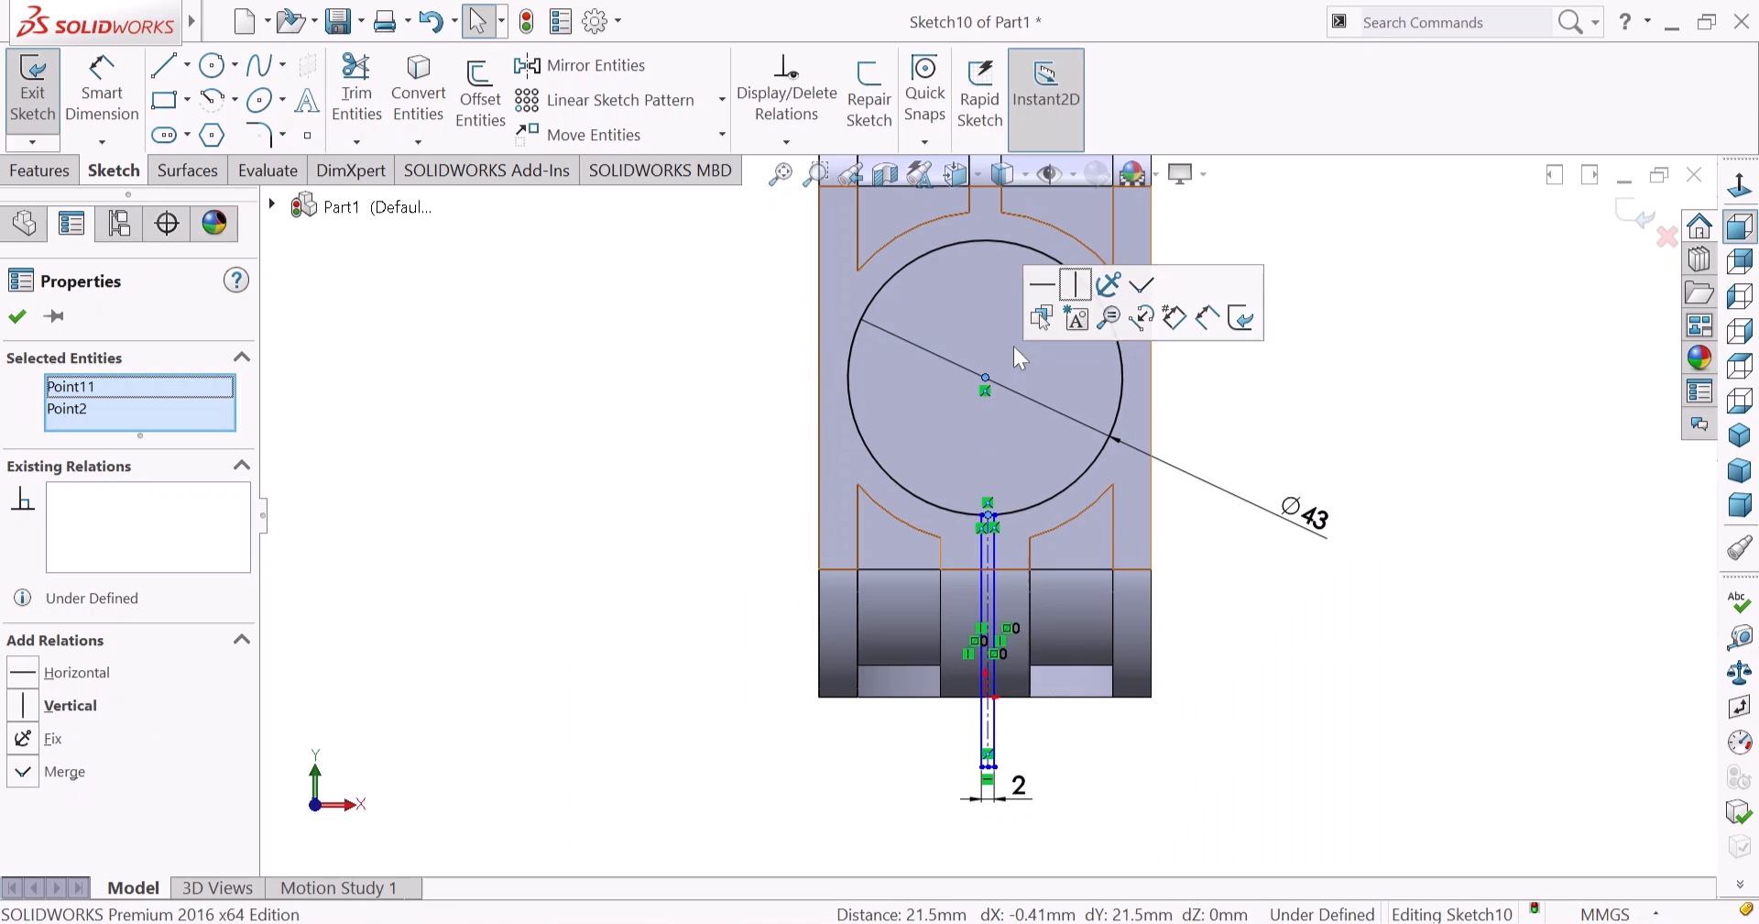
click(1076, 284)
click(1298, 641)
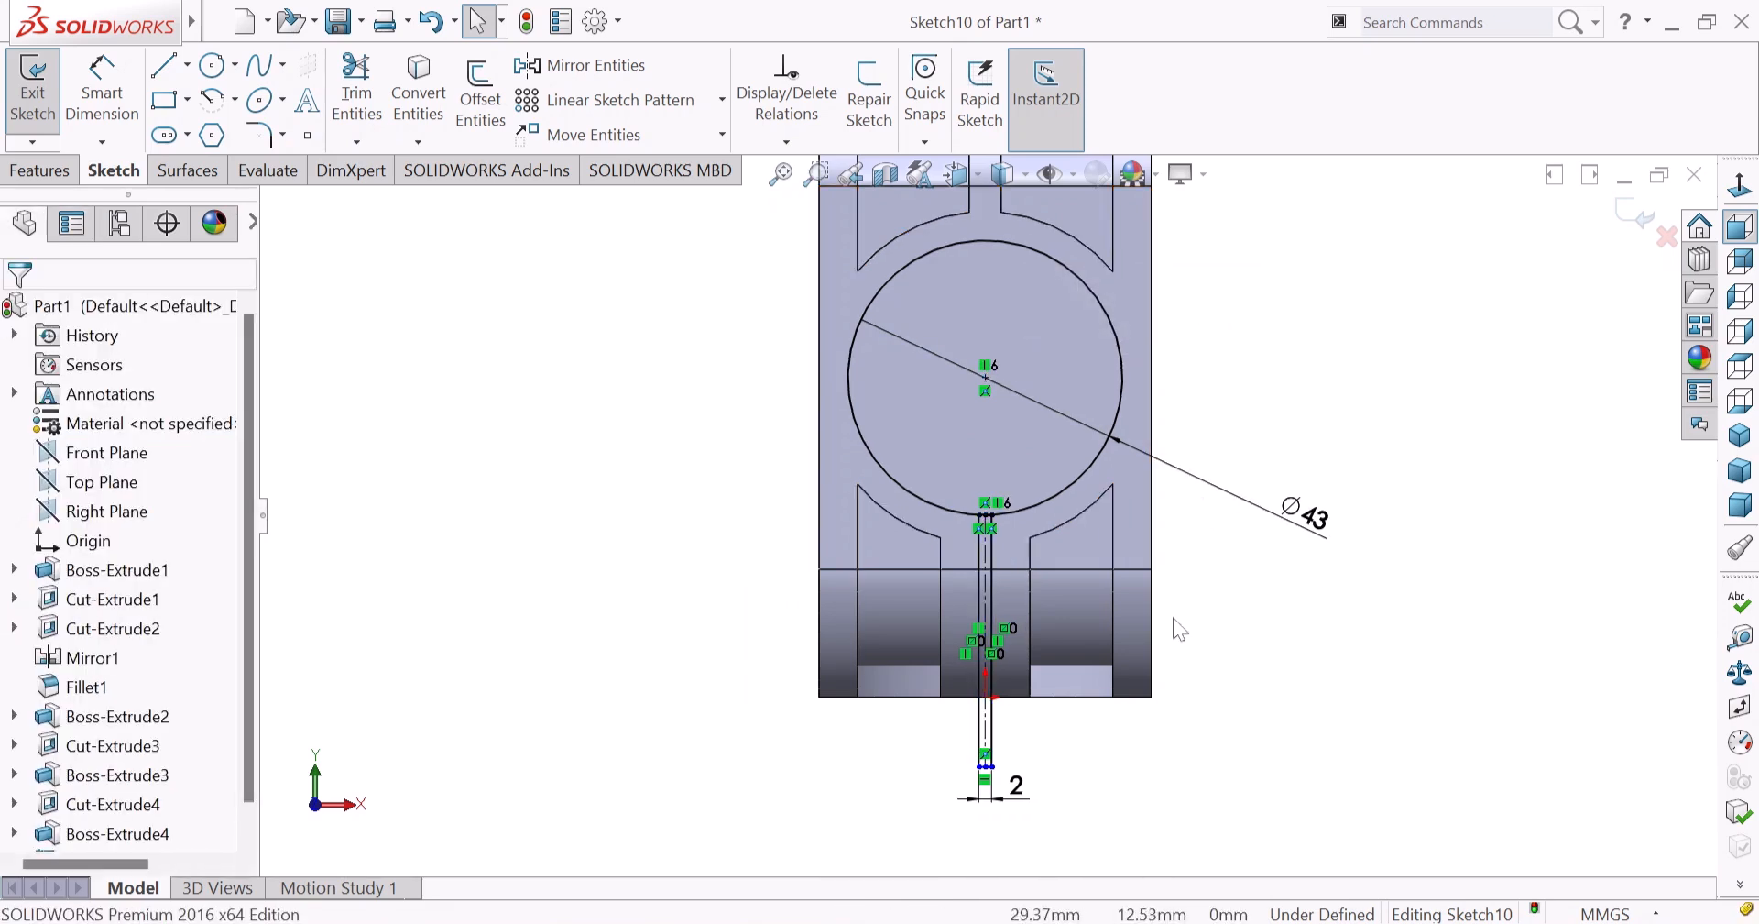
Trim away the short circle arc between the slot's two sides with Power trim.
scroll(985, 522, down, 8)
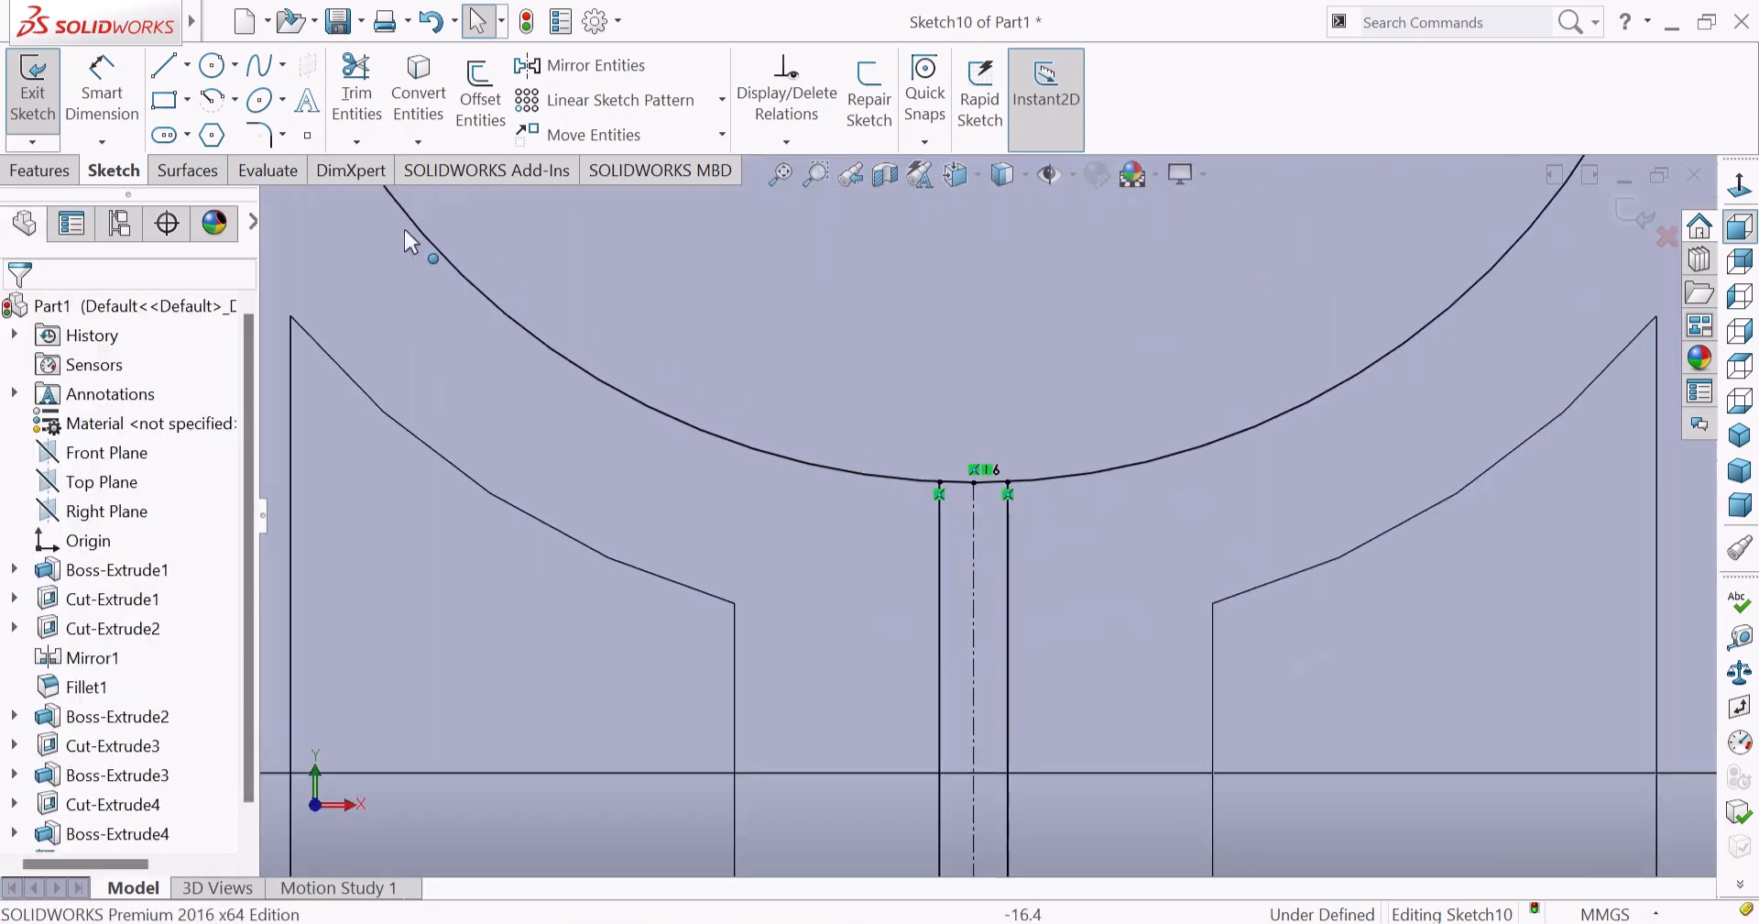
click(356, 92)
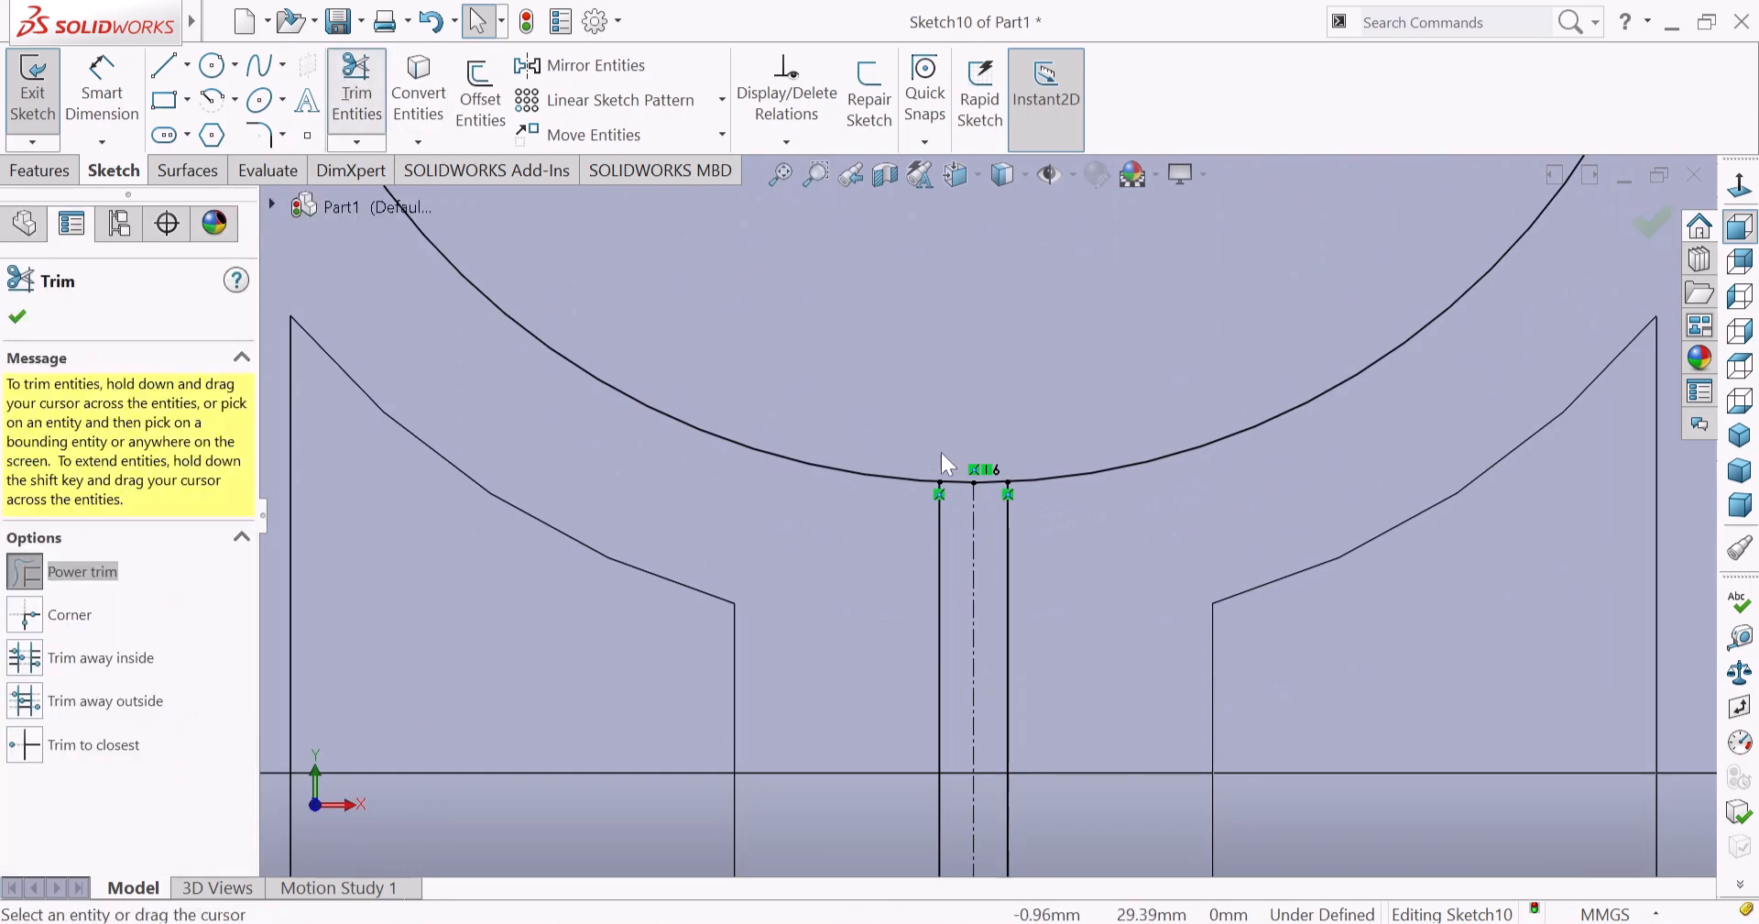
drag(955, 463, 970, 503)
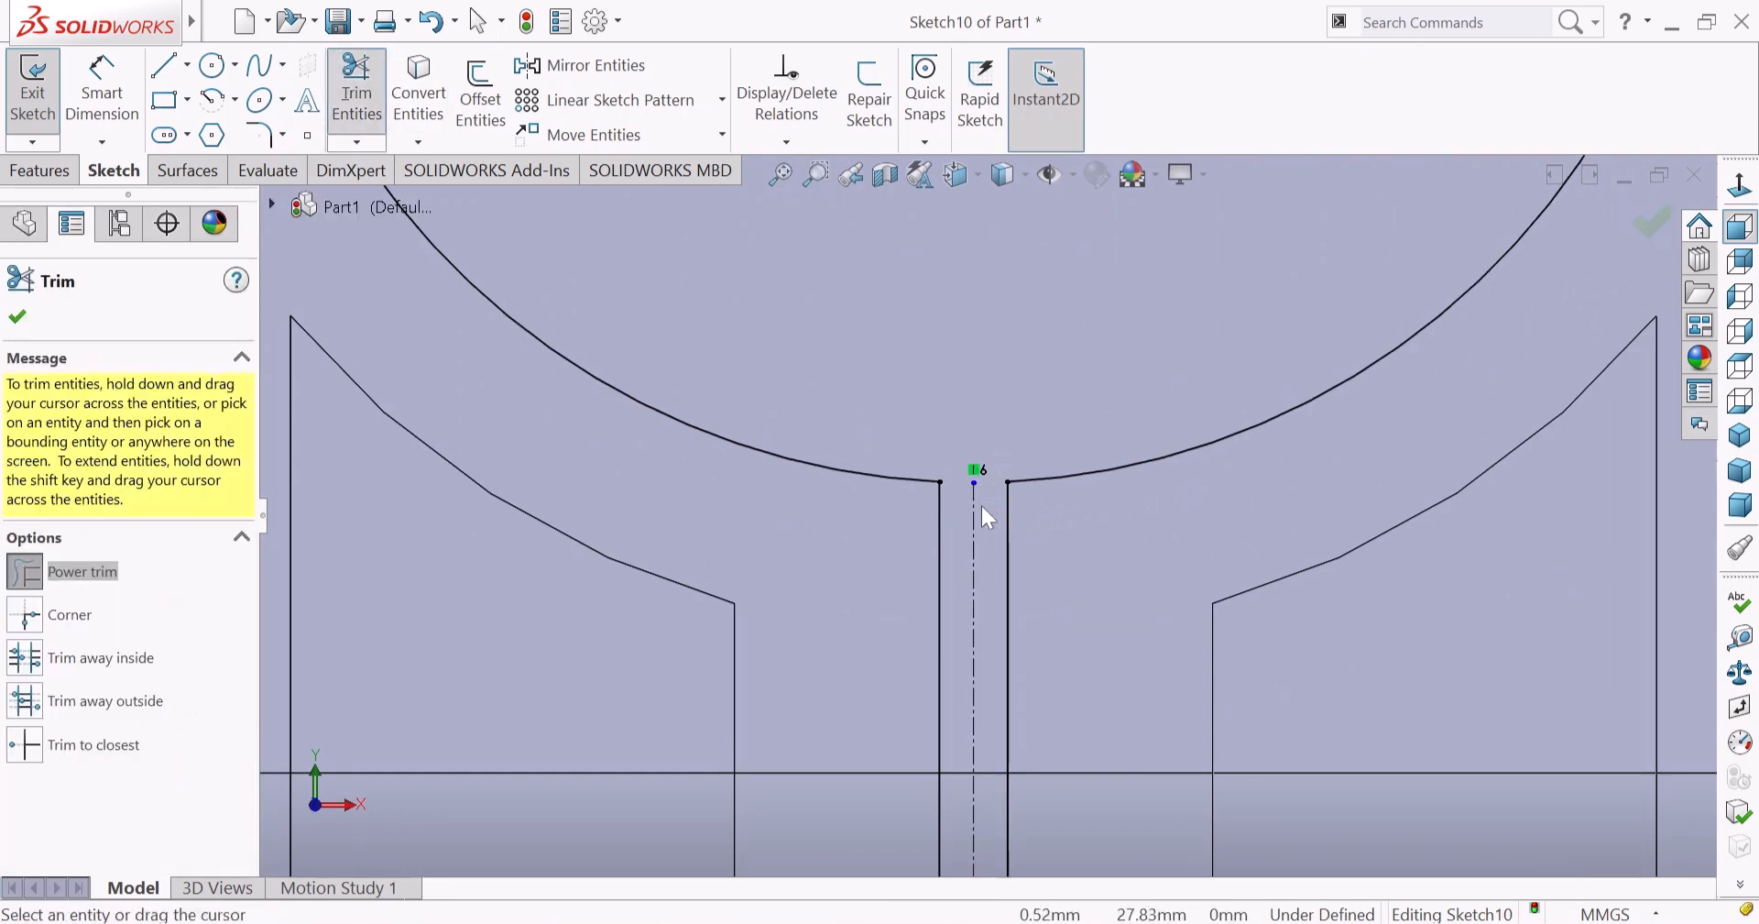
scroll(988, 518, up, 8)
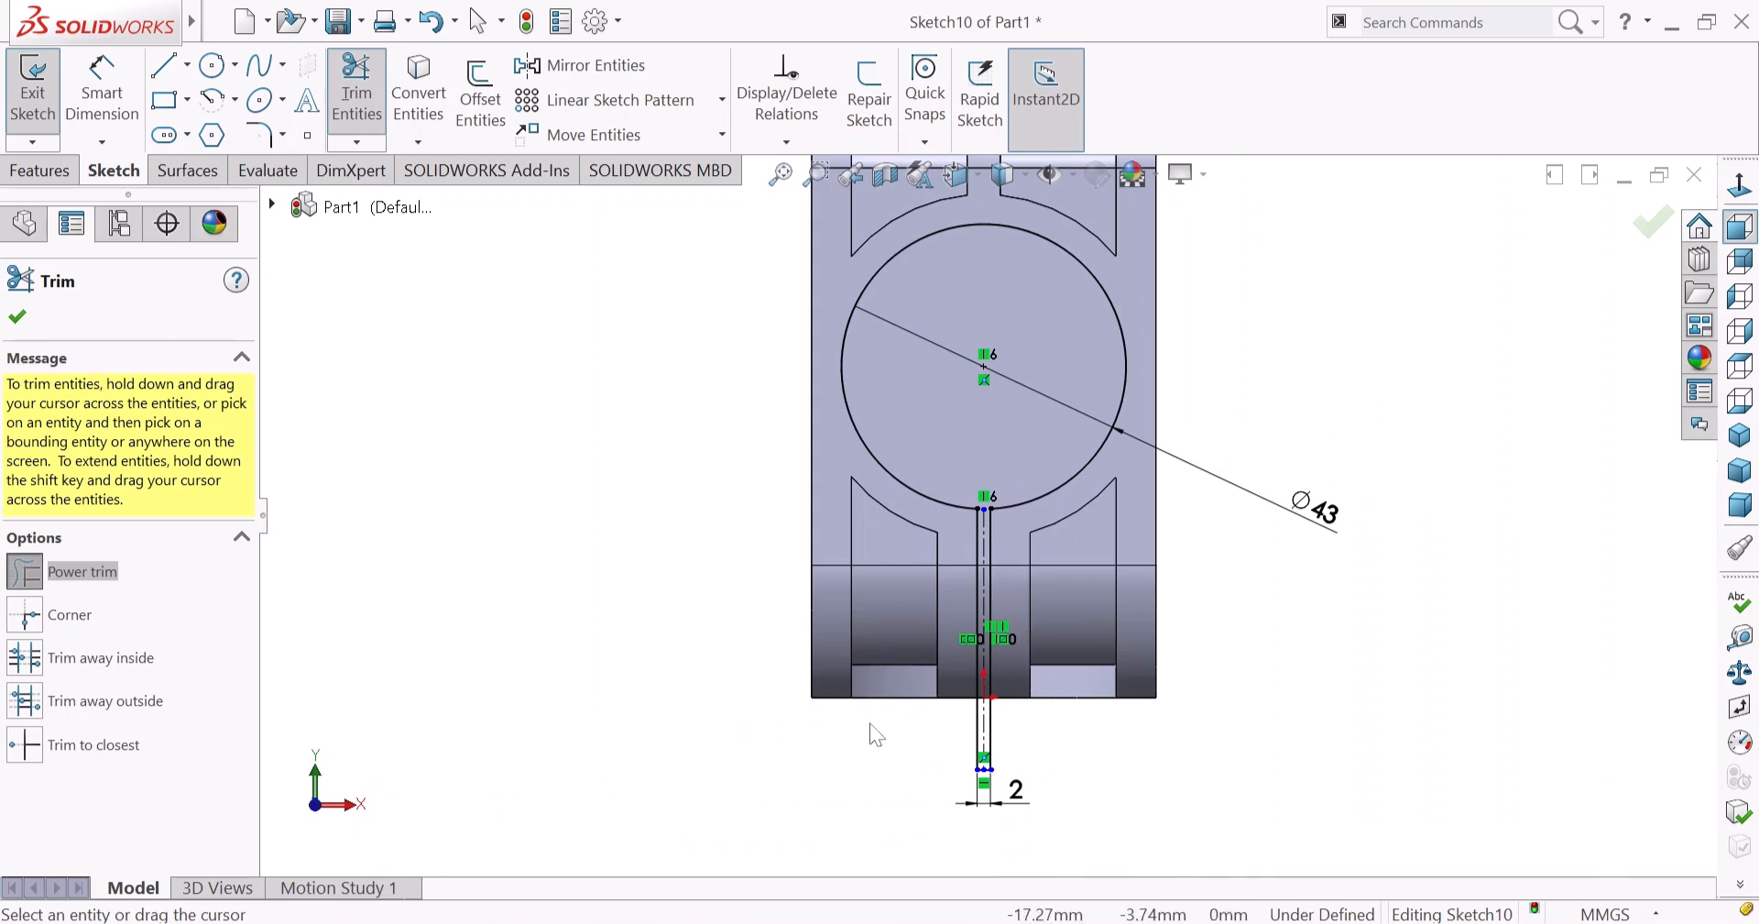
key(Escape)
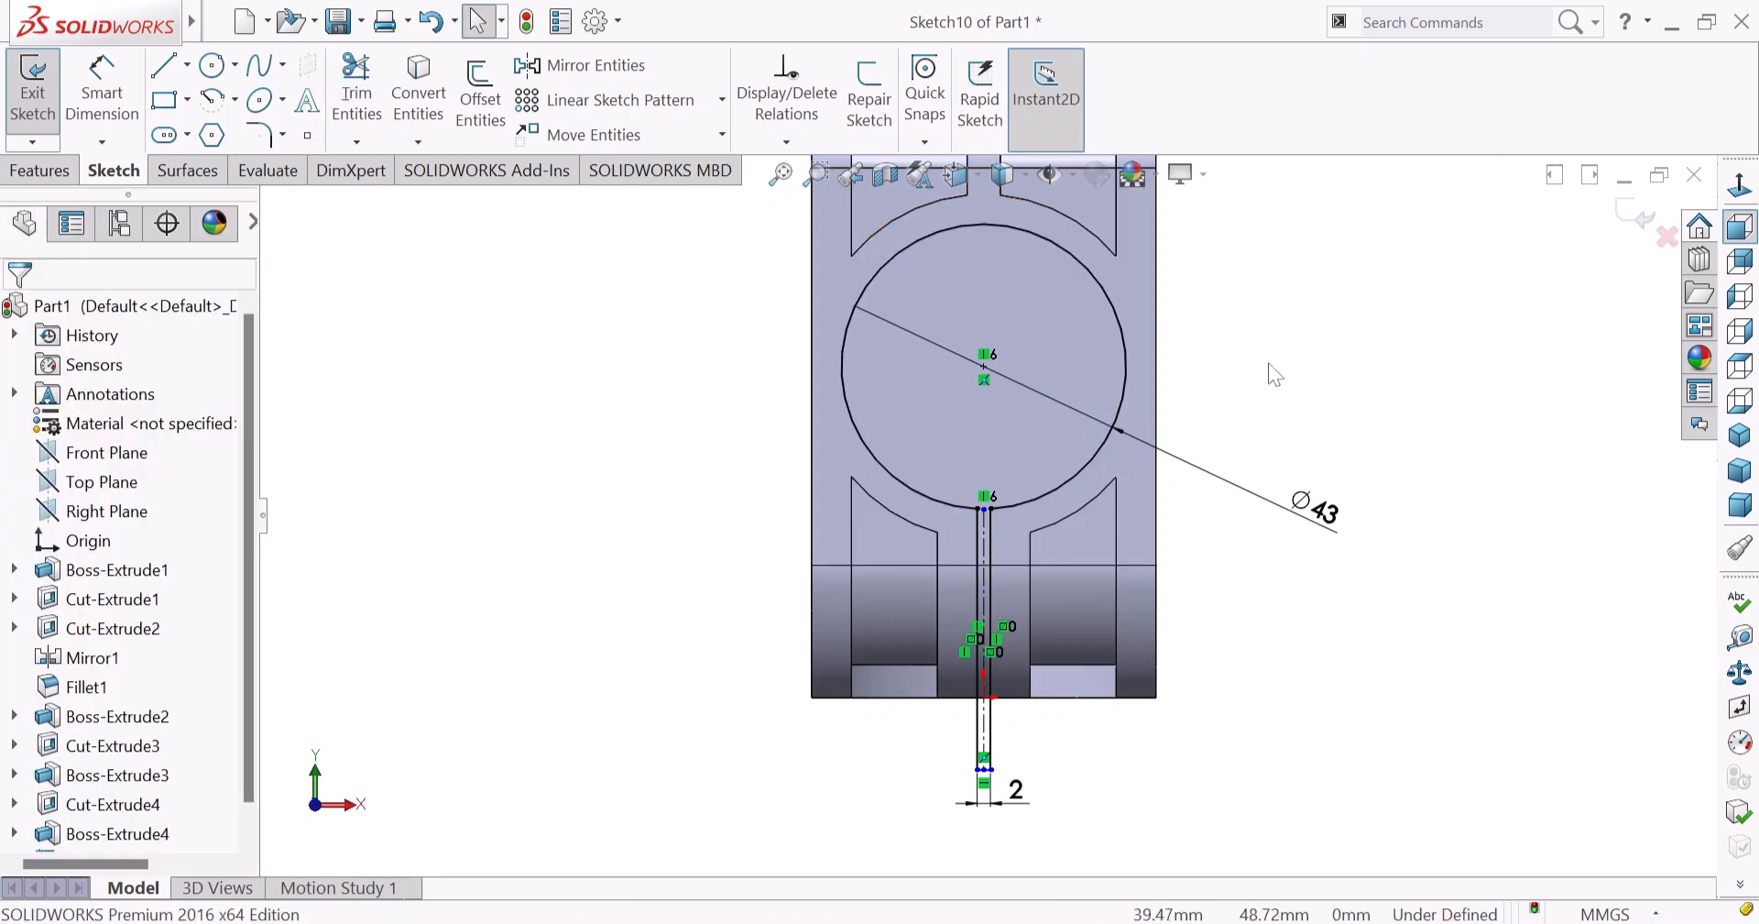
Exit the sketch and cut the circle-and-slot profile through the wall with an Extruded Cut set to Up To Next.
click(1636, 216)
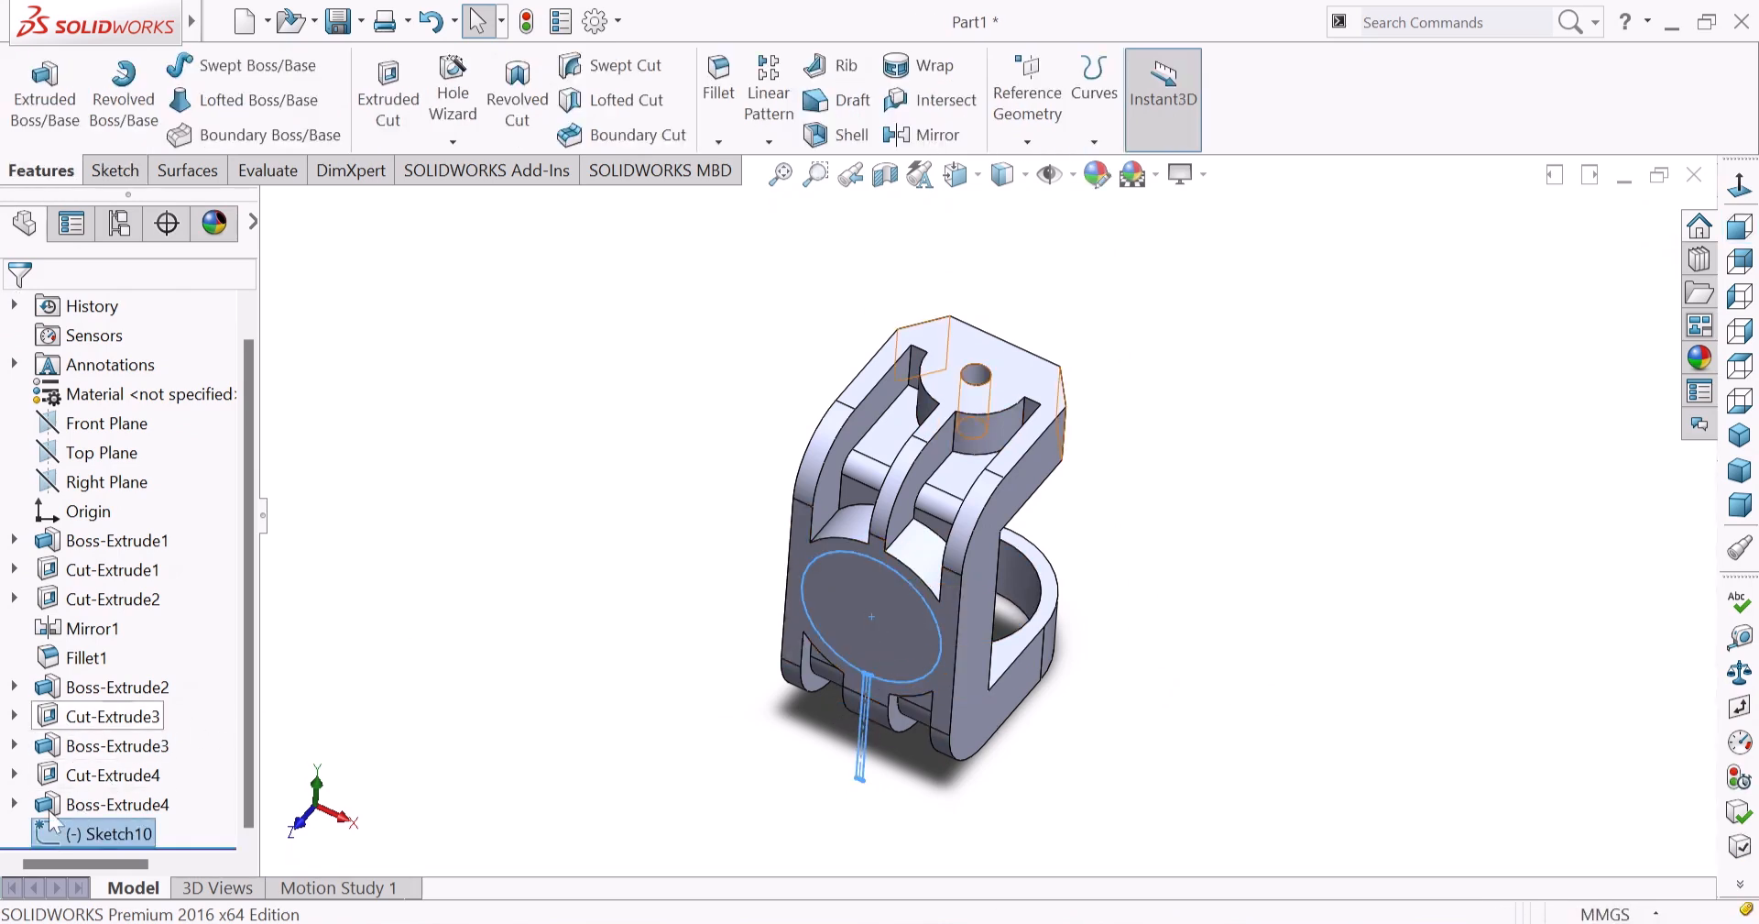
click(387, 96)
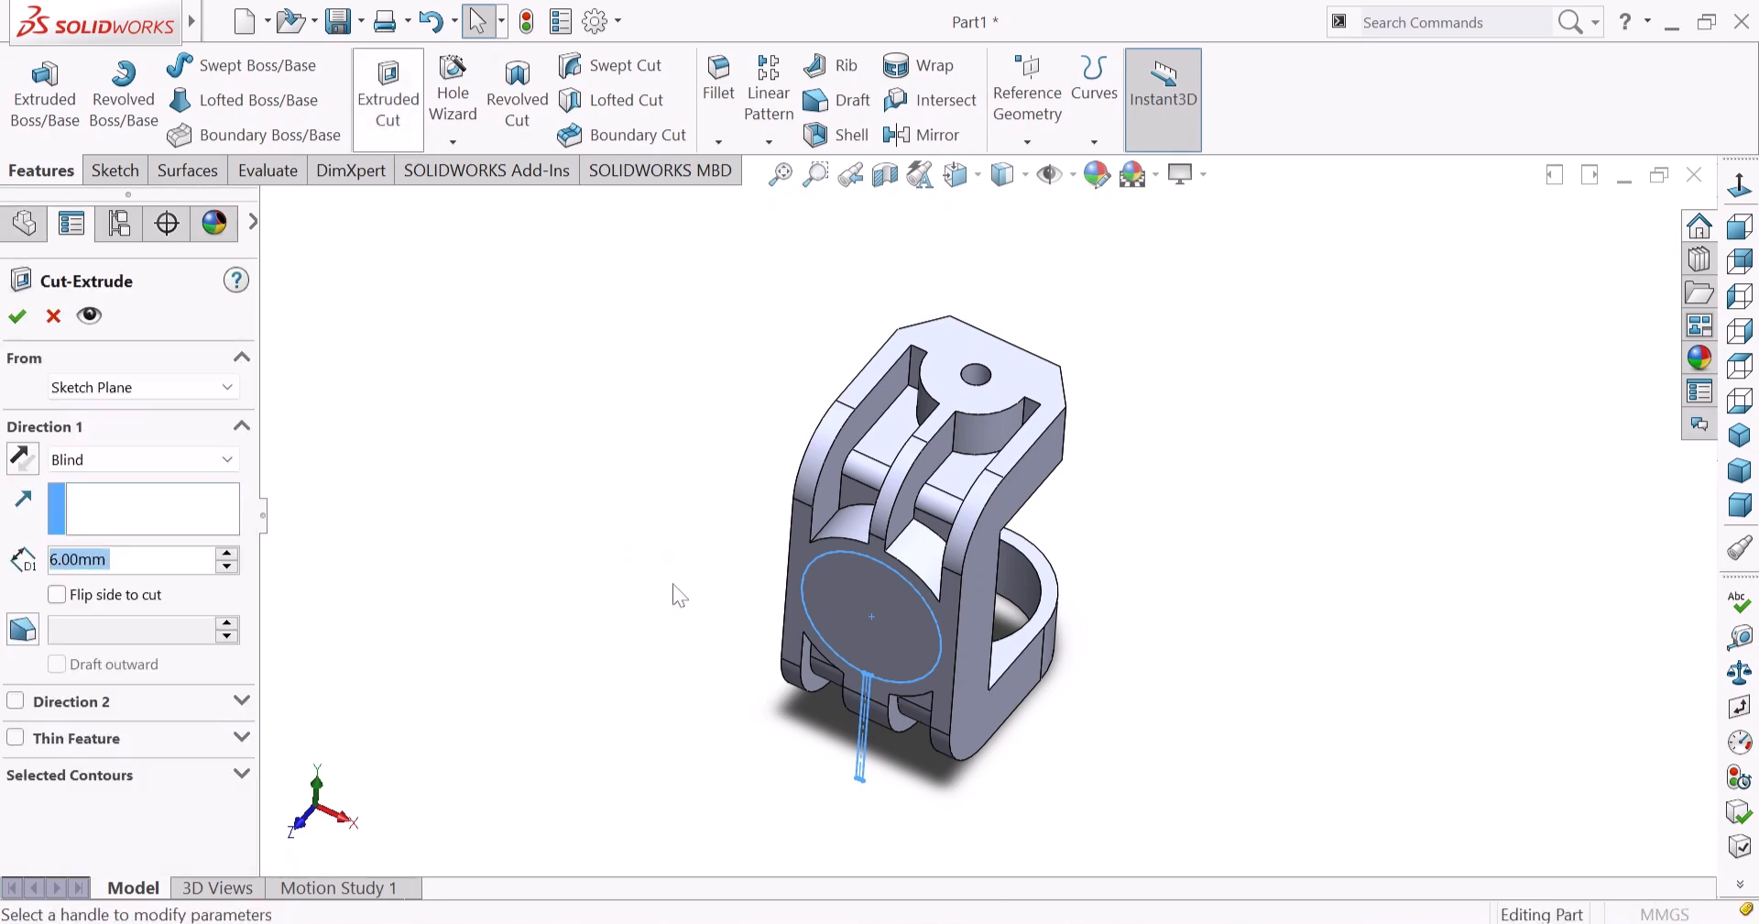
click(91, 460)
click(108, 541)
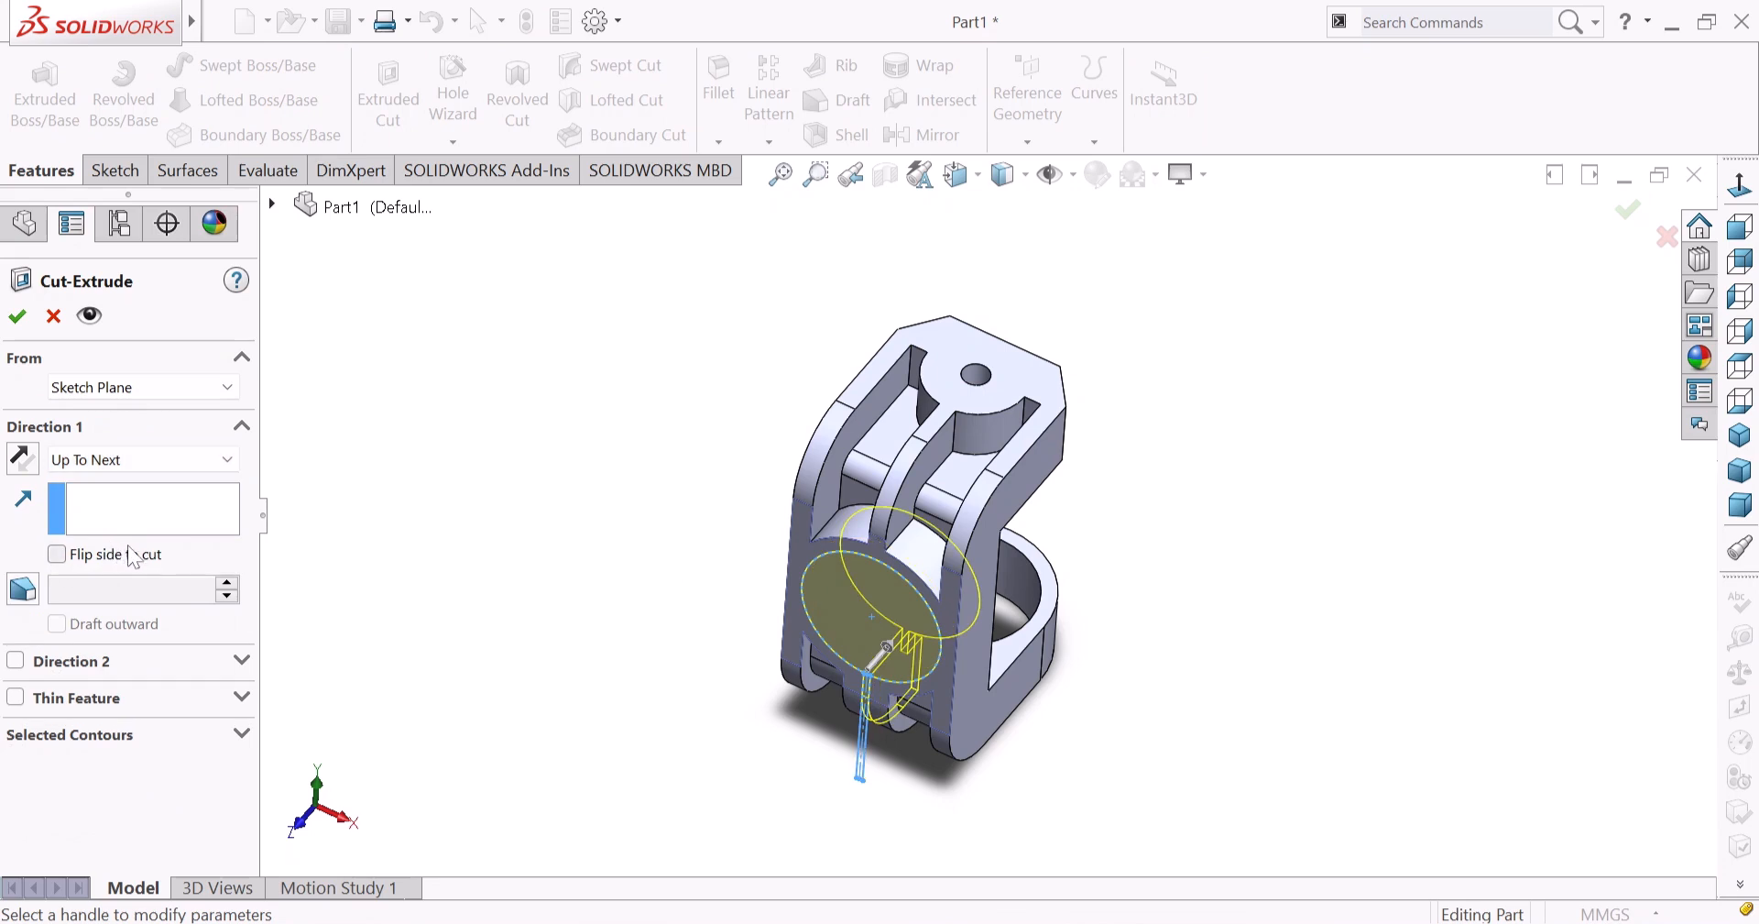
click(23, 319)
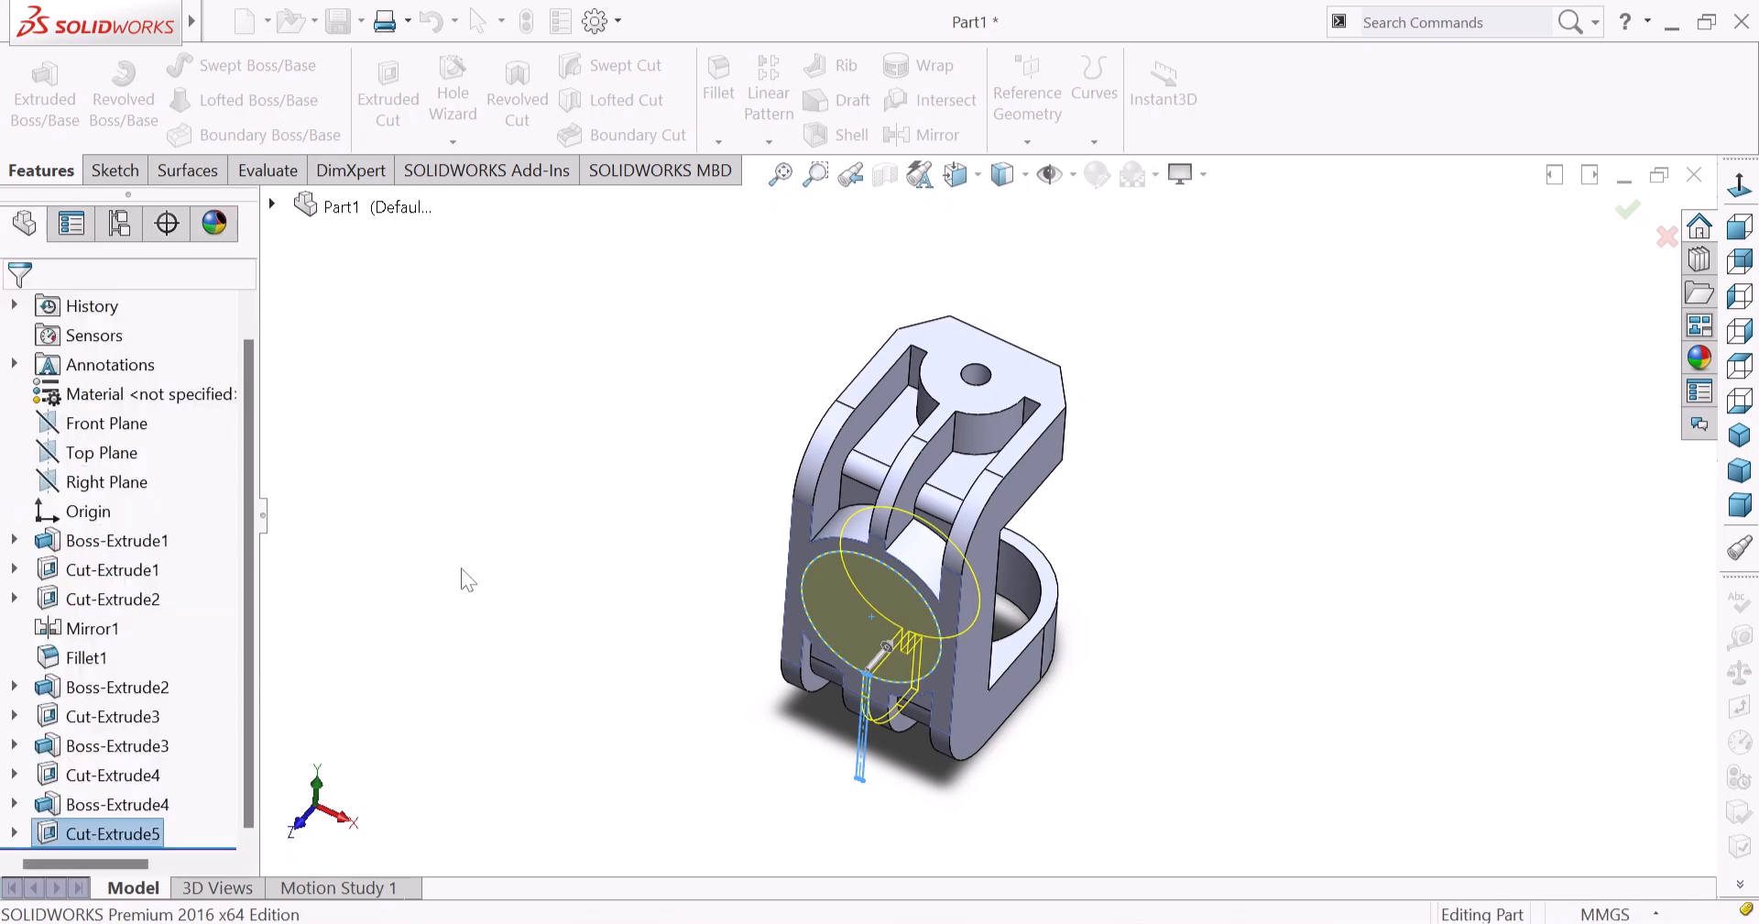
click(681, 565)
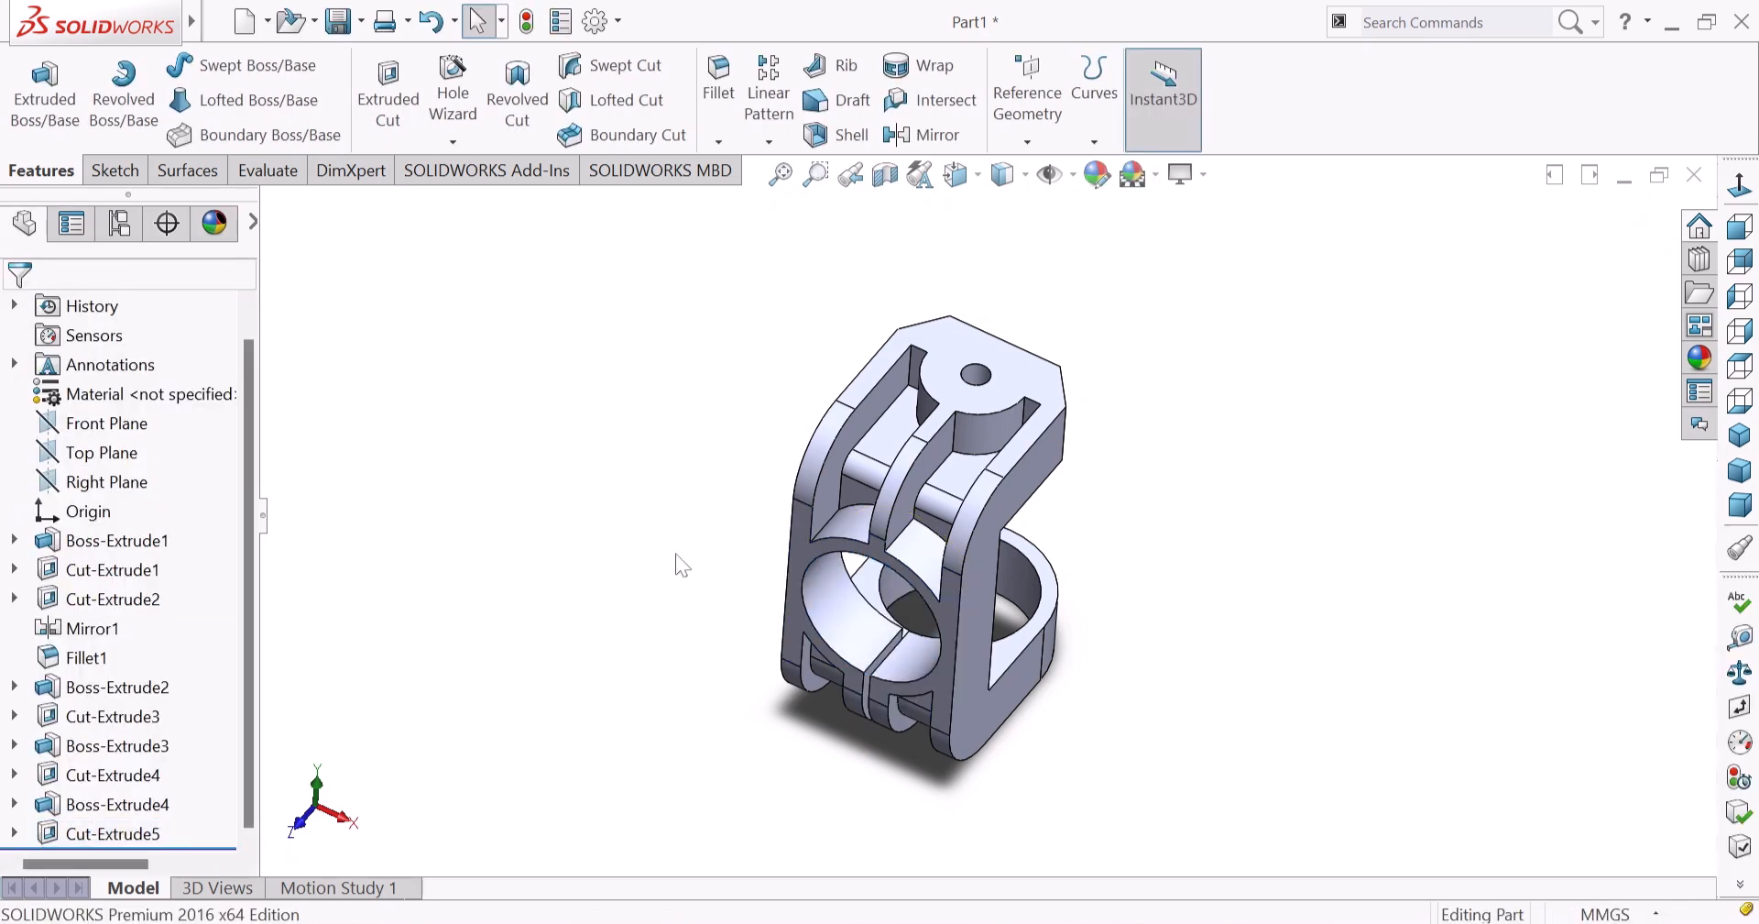
Turn on RealView Graphics and show the finished part in an isometric view, slightly rotated.
middle_drag(946, 754, 1118, 550)
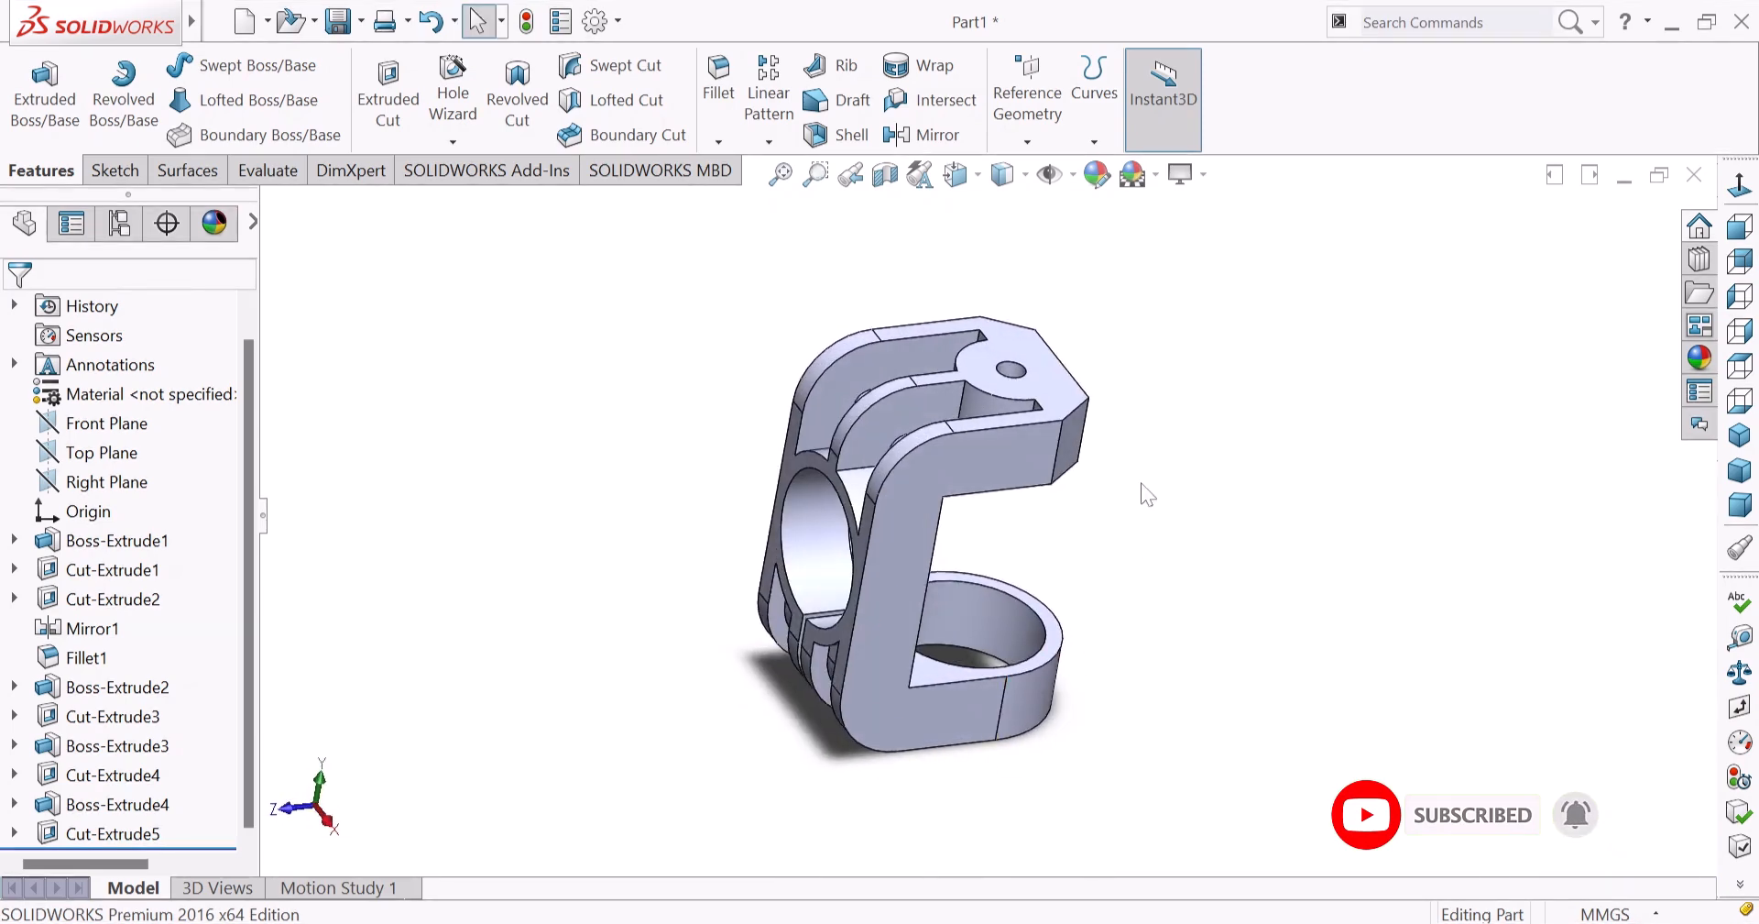
click(1204, 175)
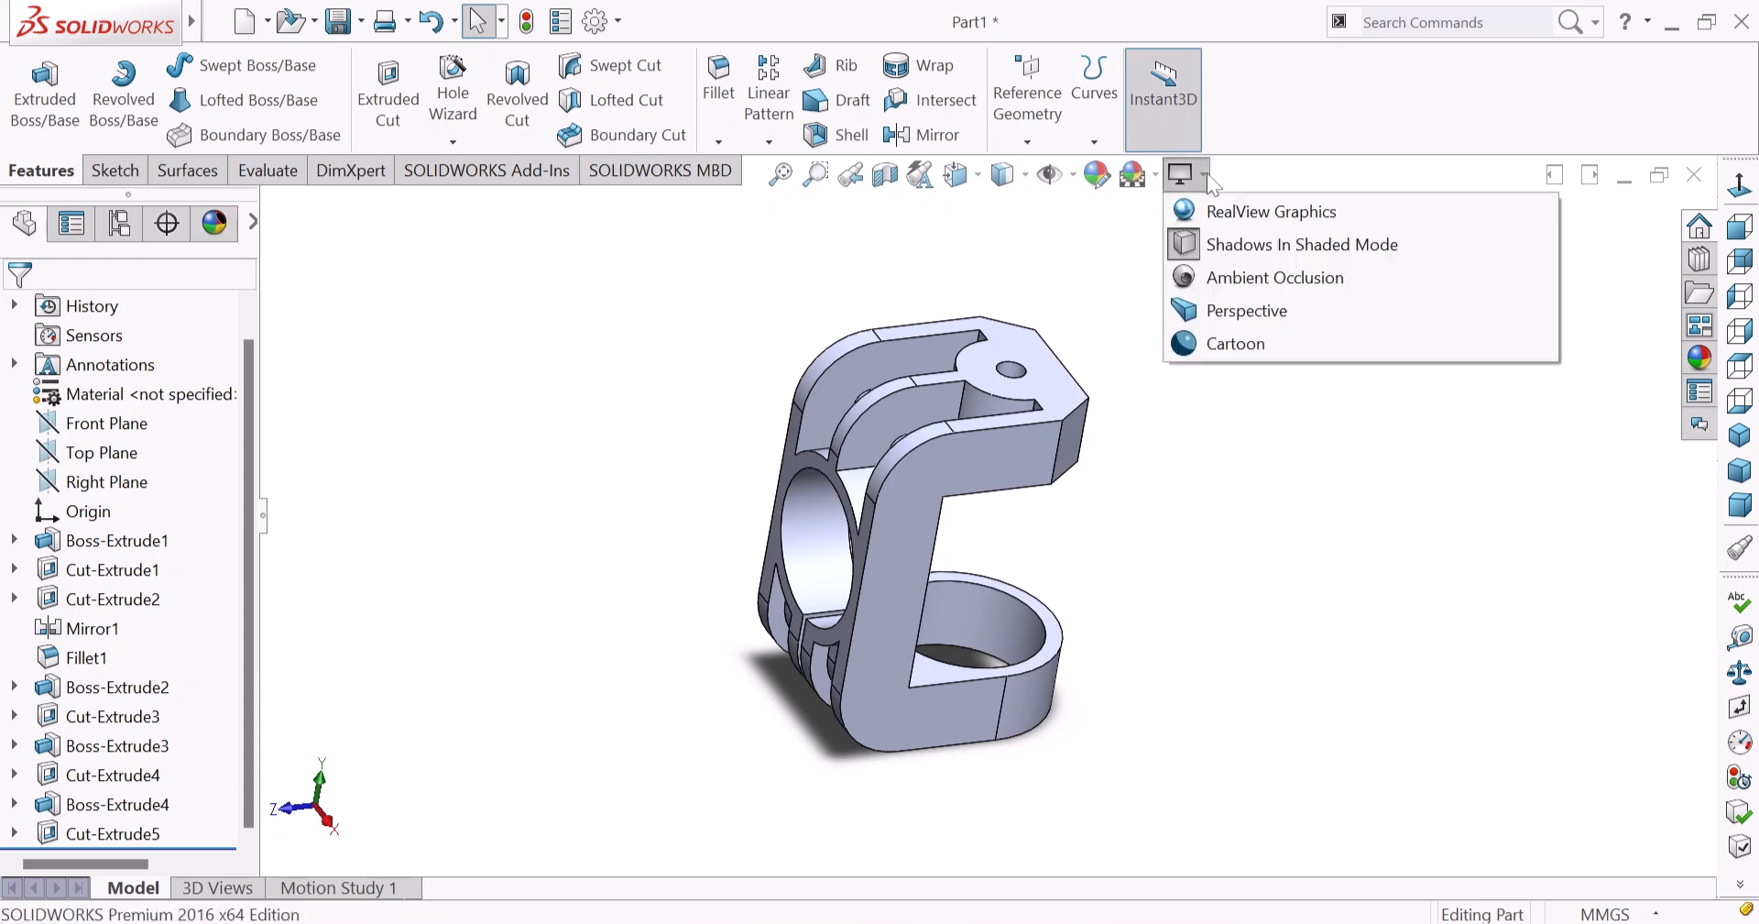
click(1191, 211)
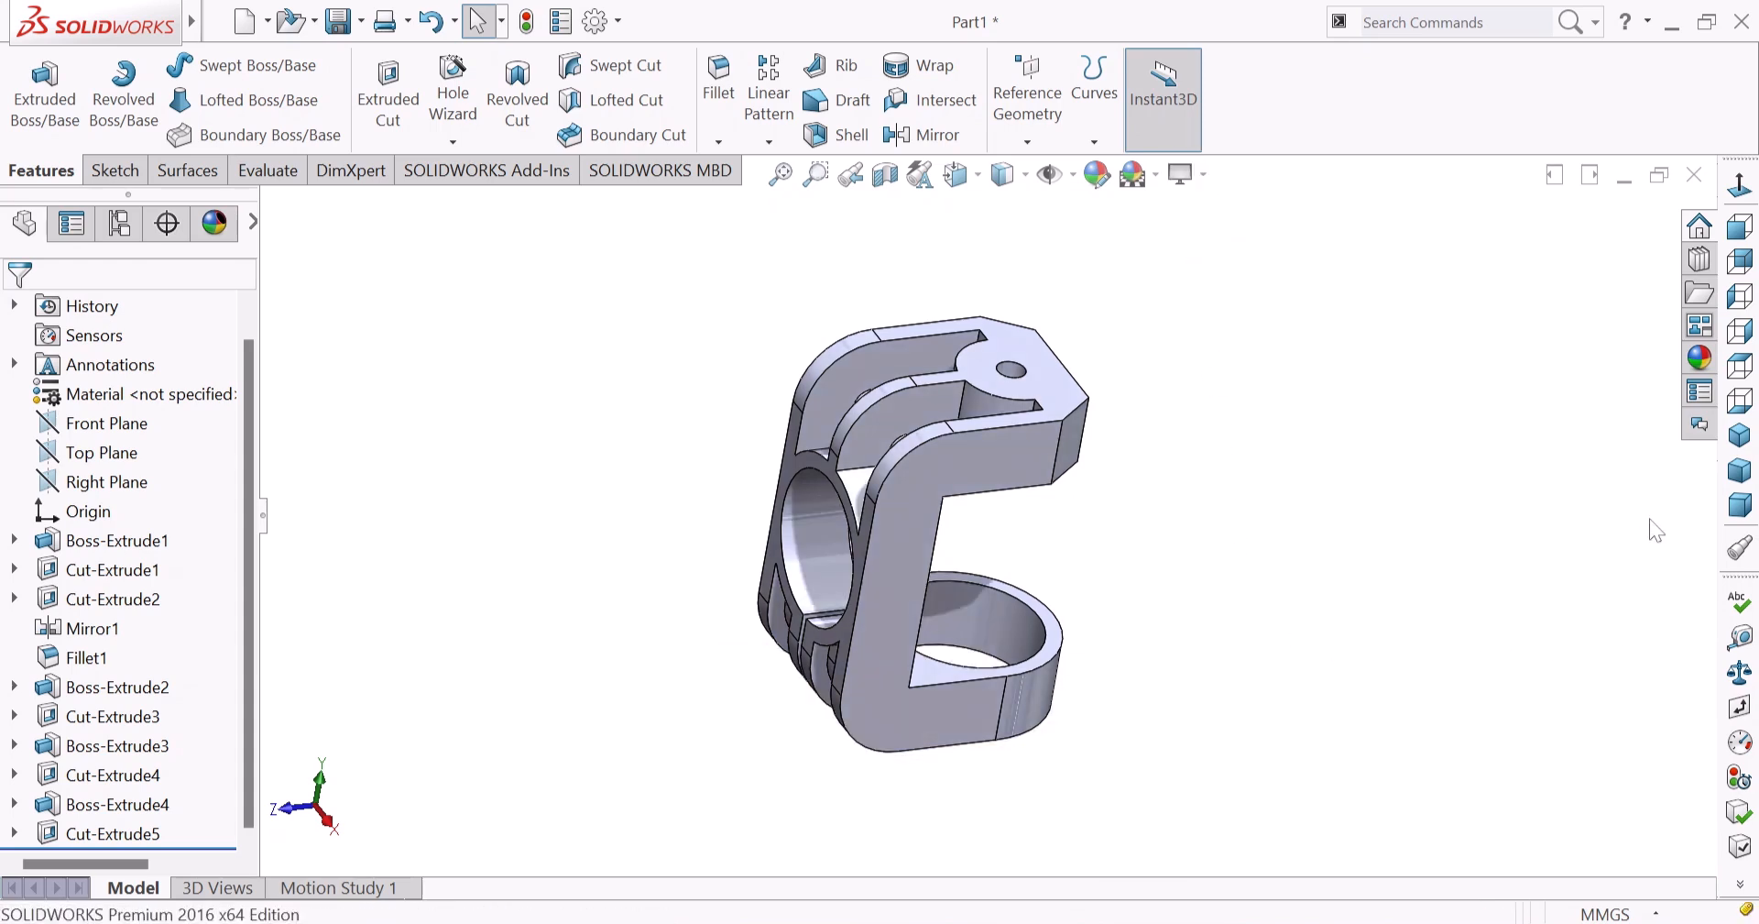
click(1737, 442)
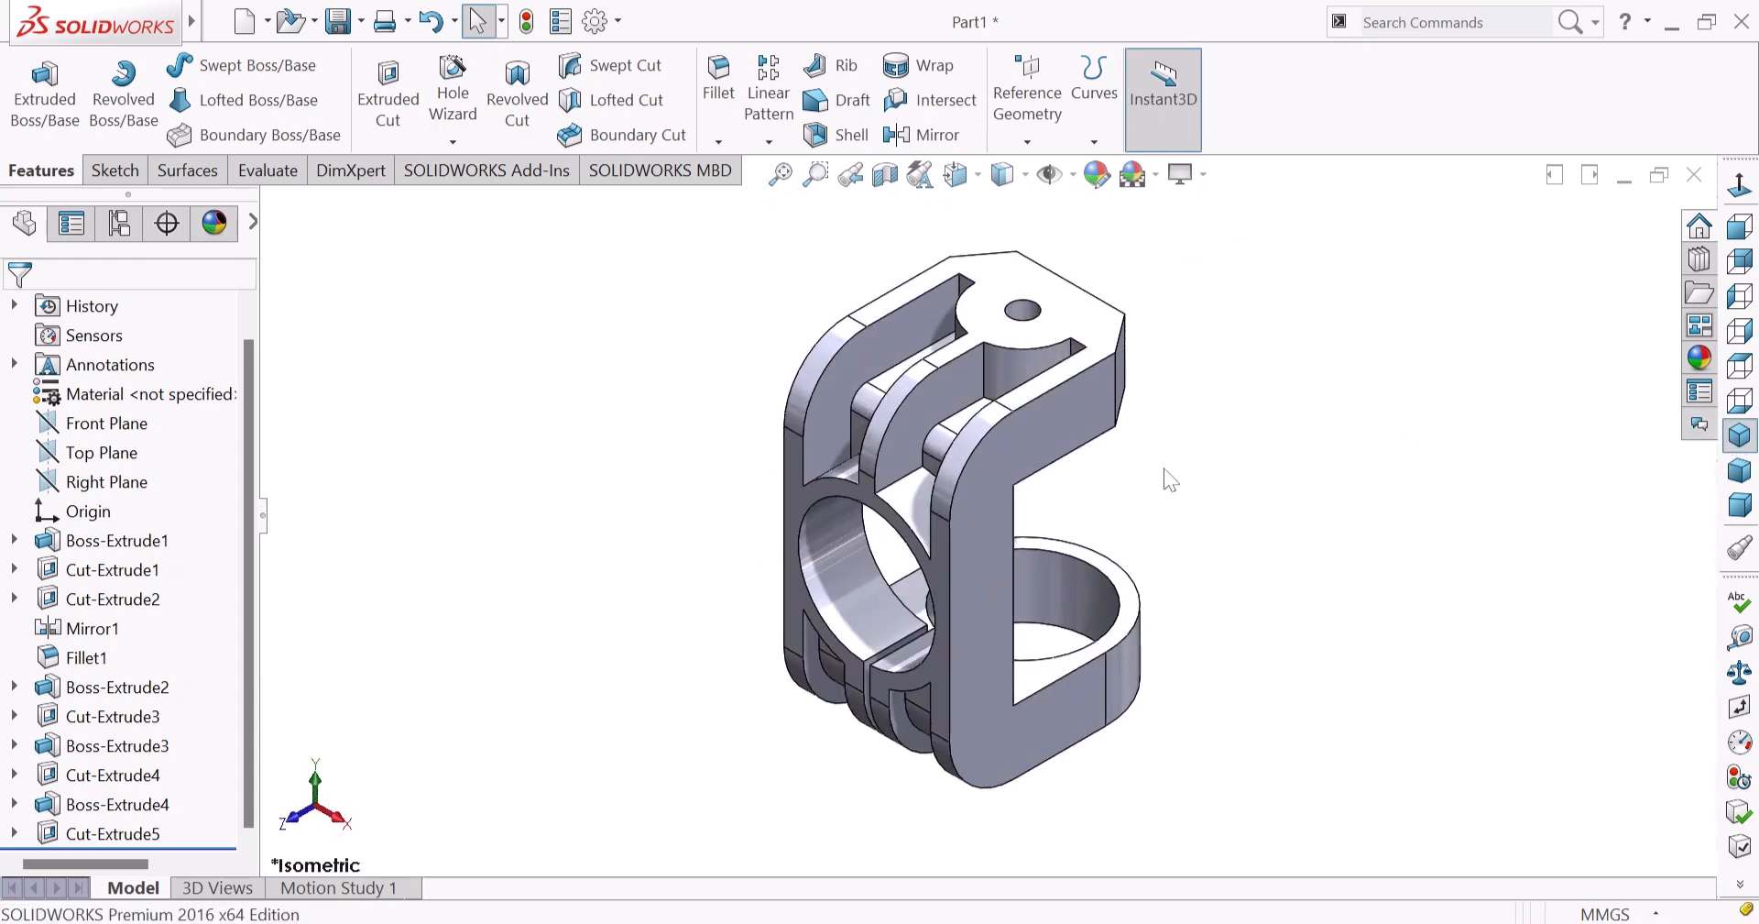
middle_drag(1172, 496, 1182, 453)
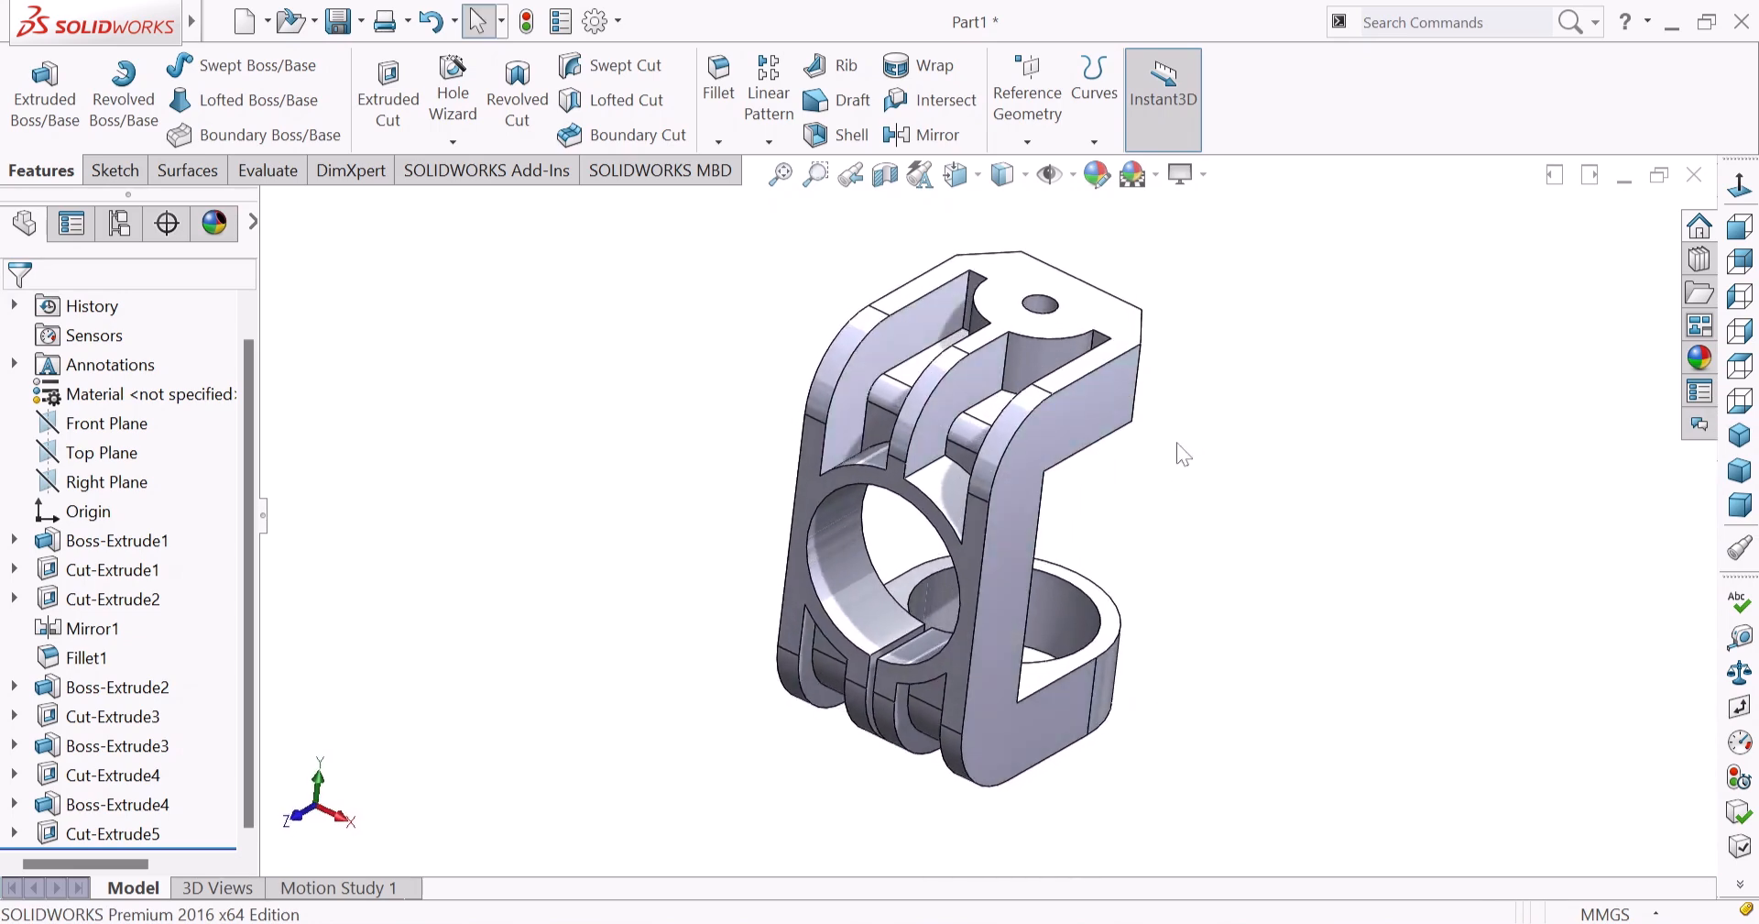
Colour the lower arm's bore, the slotted wall bore and the upper arm's hole faces blue with RGB 107, 114, 255.
click(1059, 604)
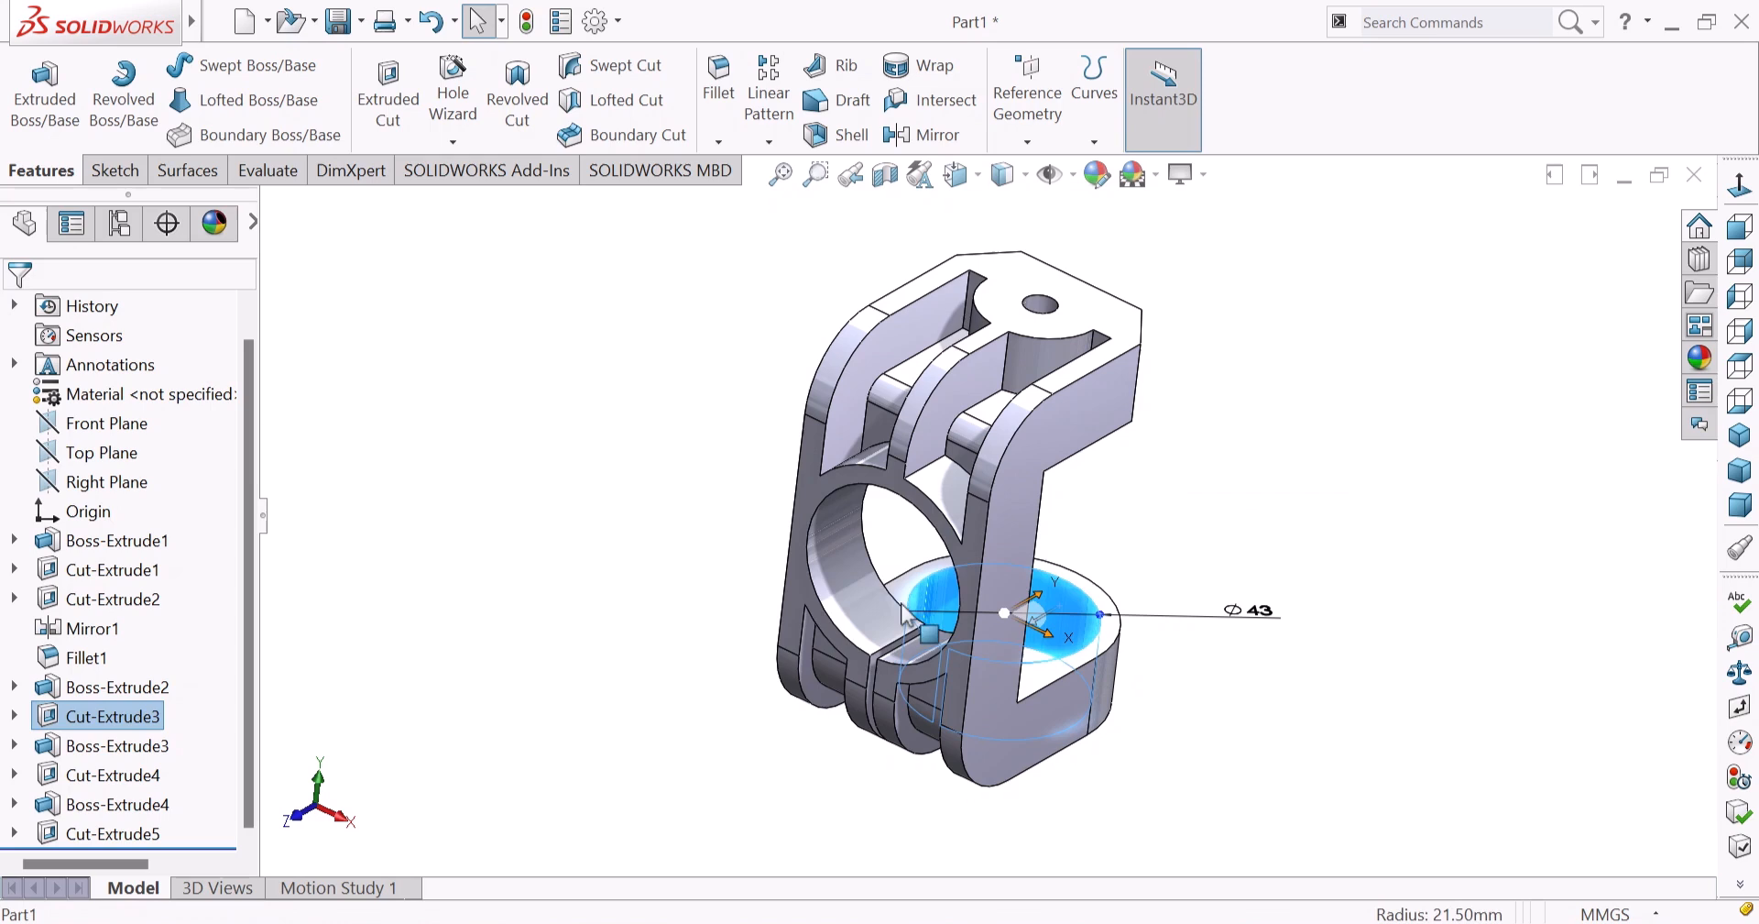
ctrl+click(828, 526)
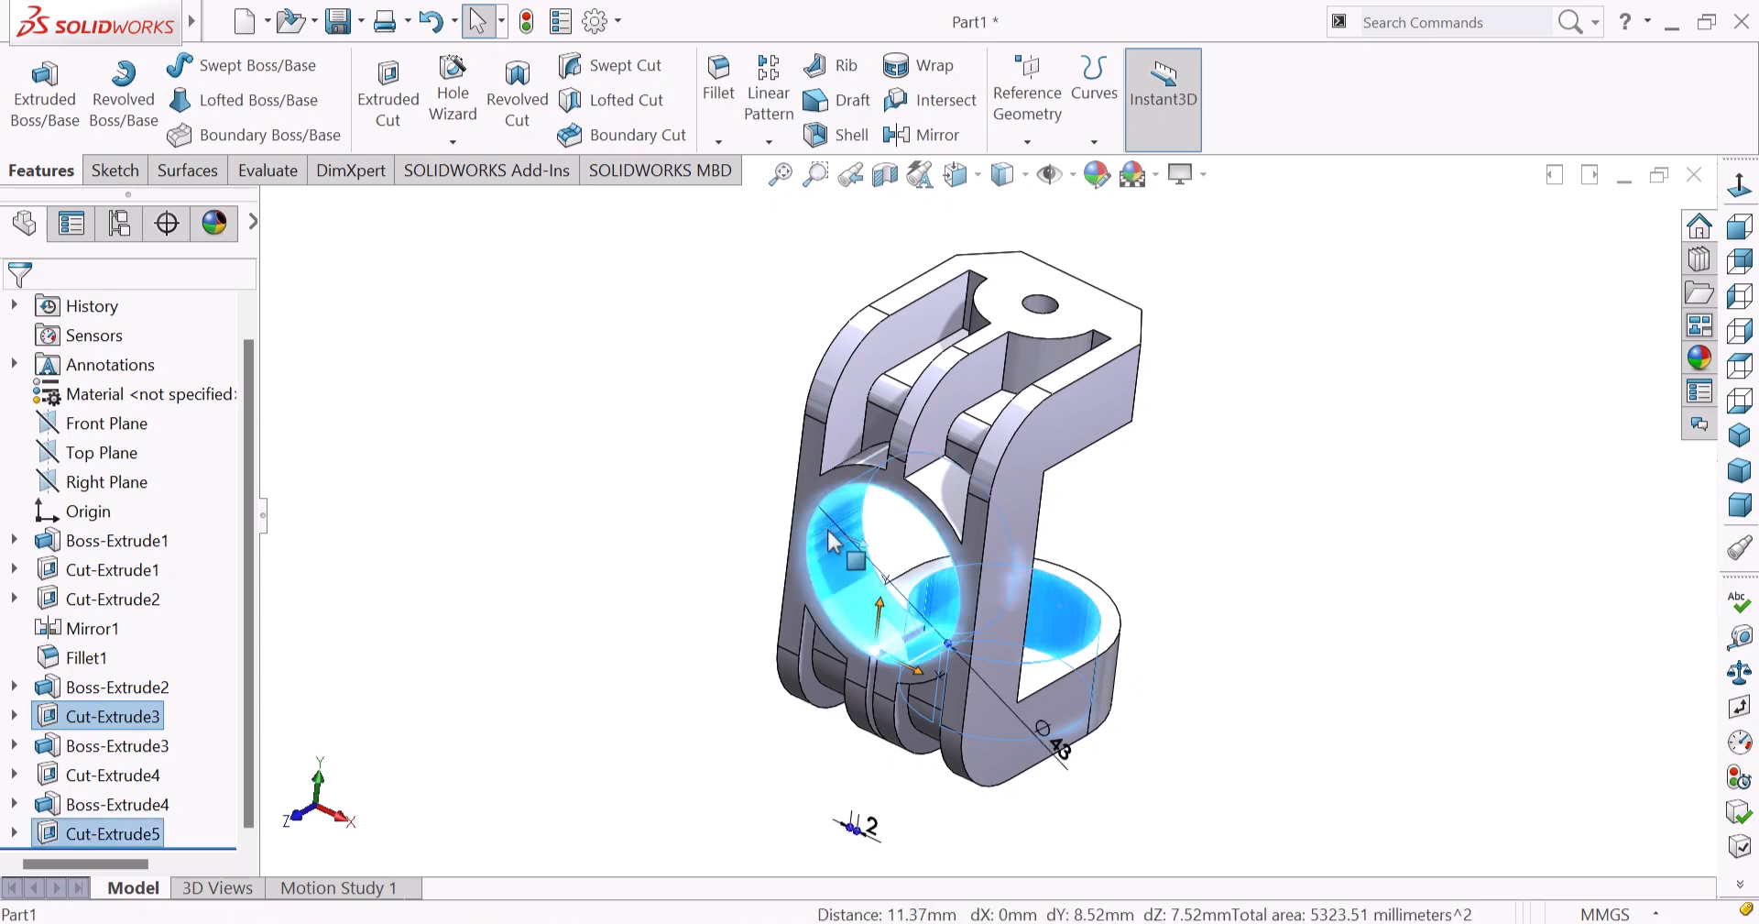
ctrl+click(1034, 304)
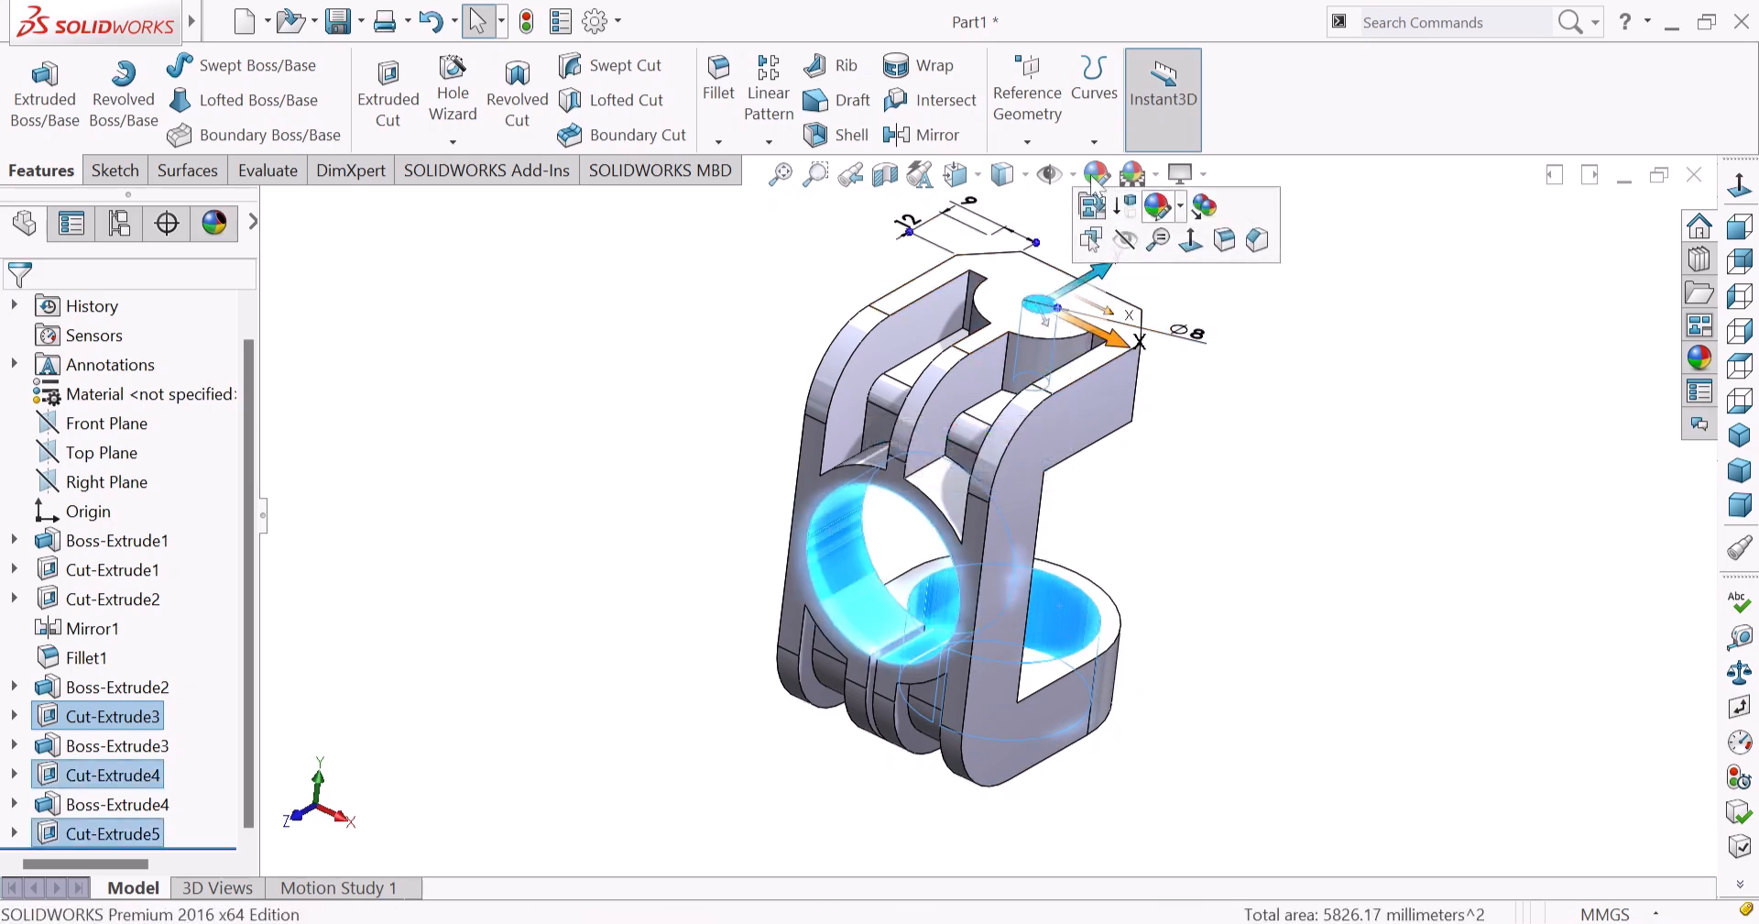
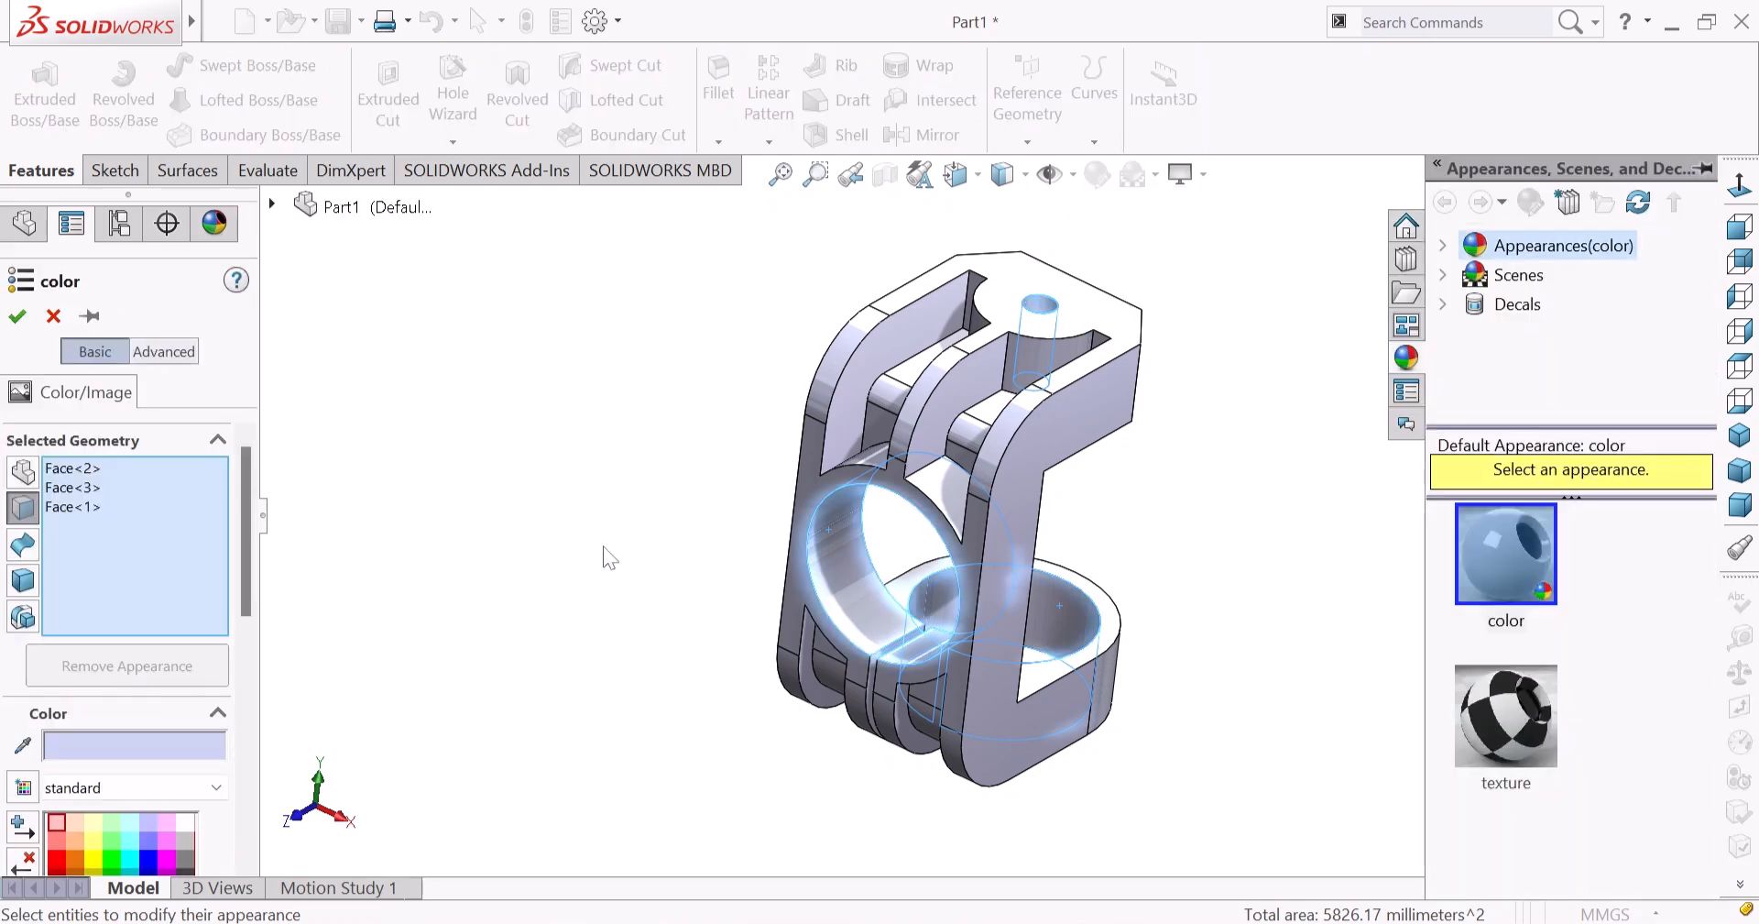
drag(242, 521, 243, 694)
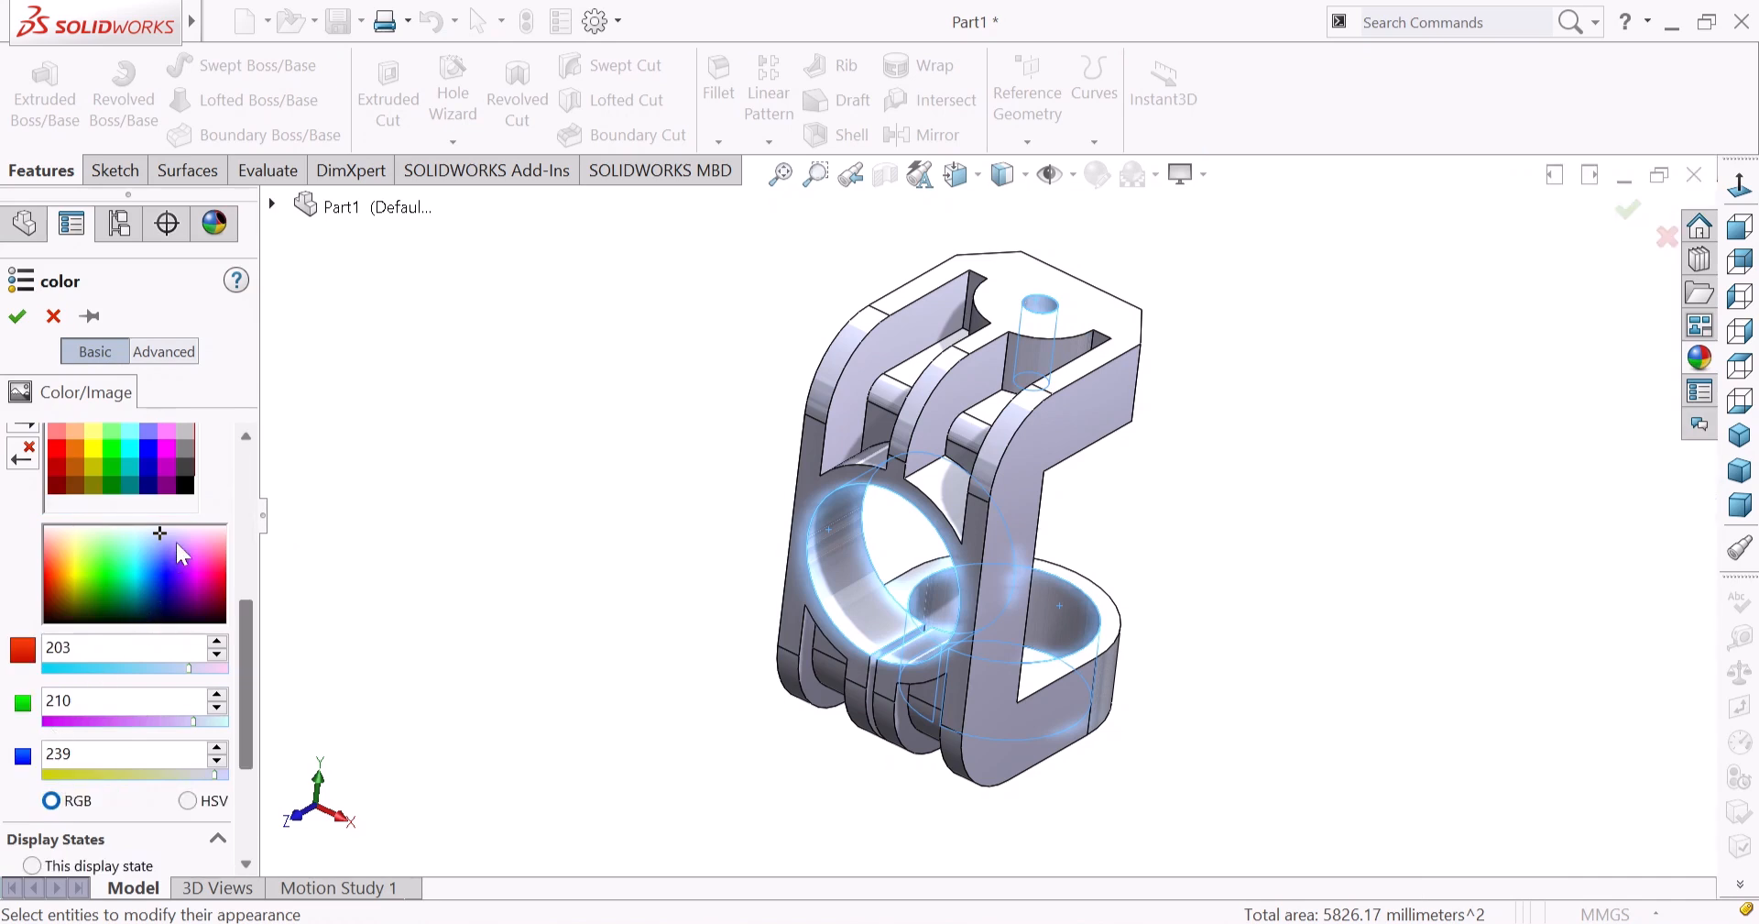
click(180, 541)
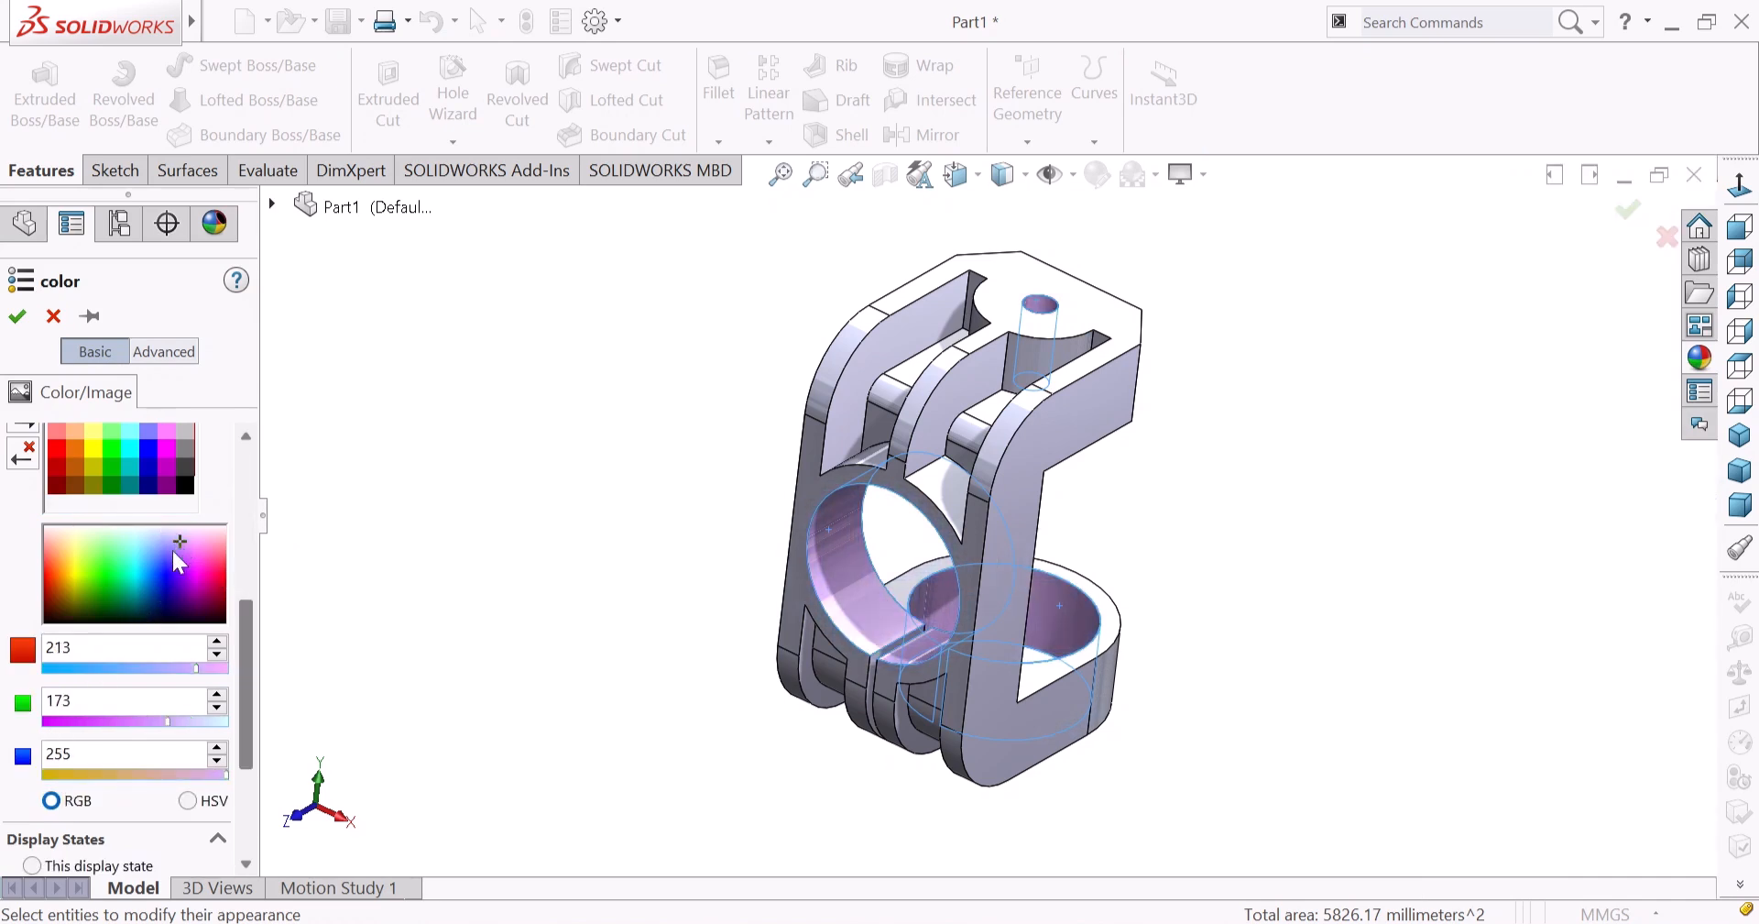
click(169, 551)
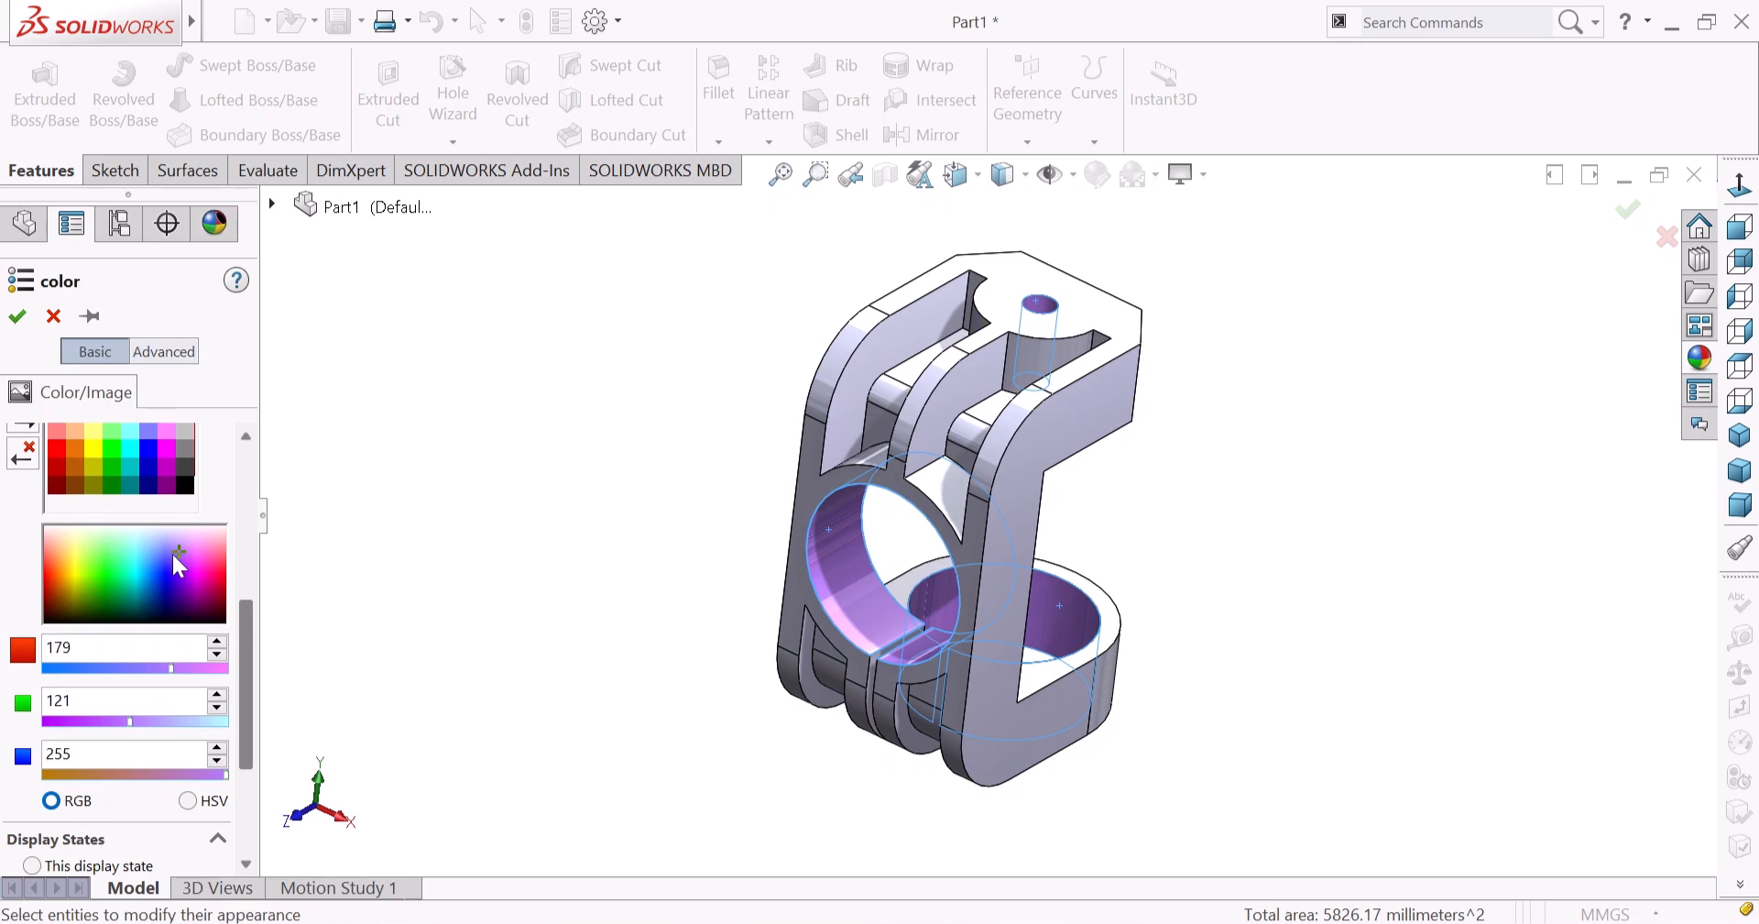
click(165, 553)
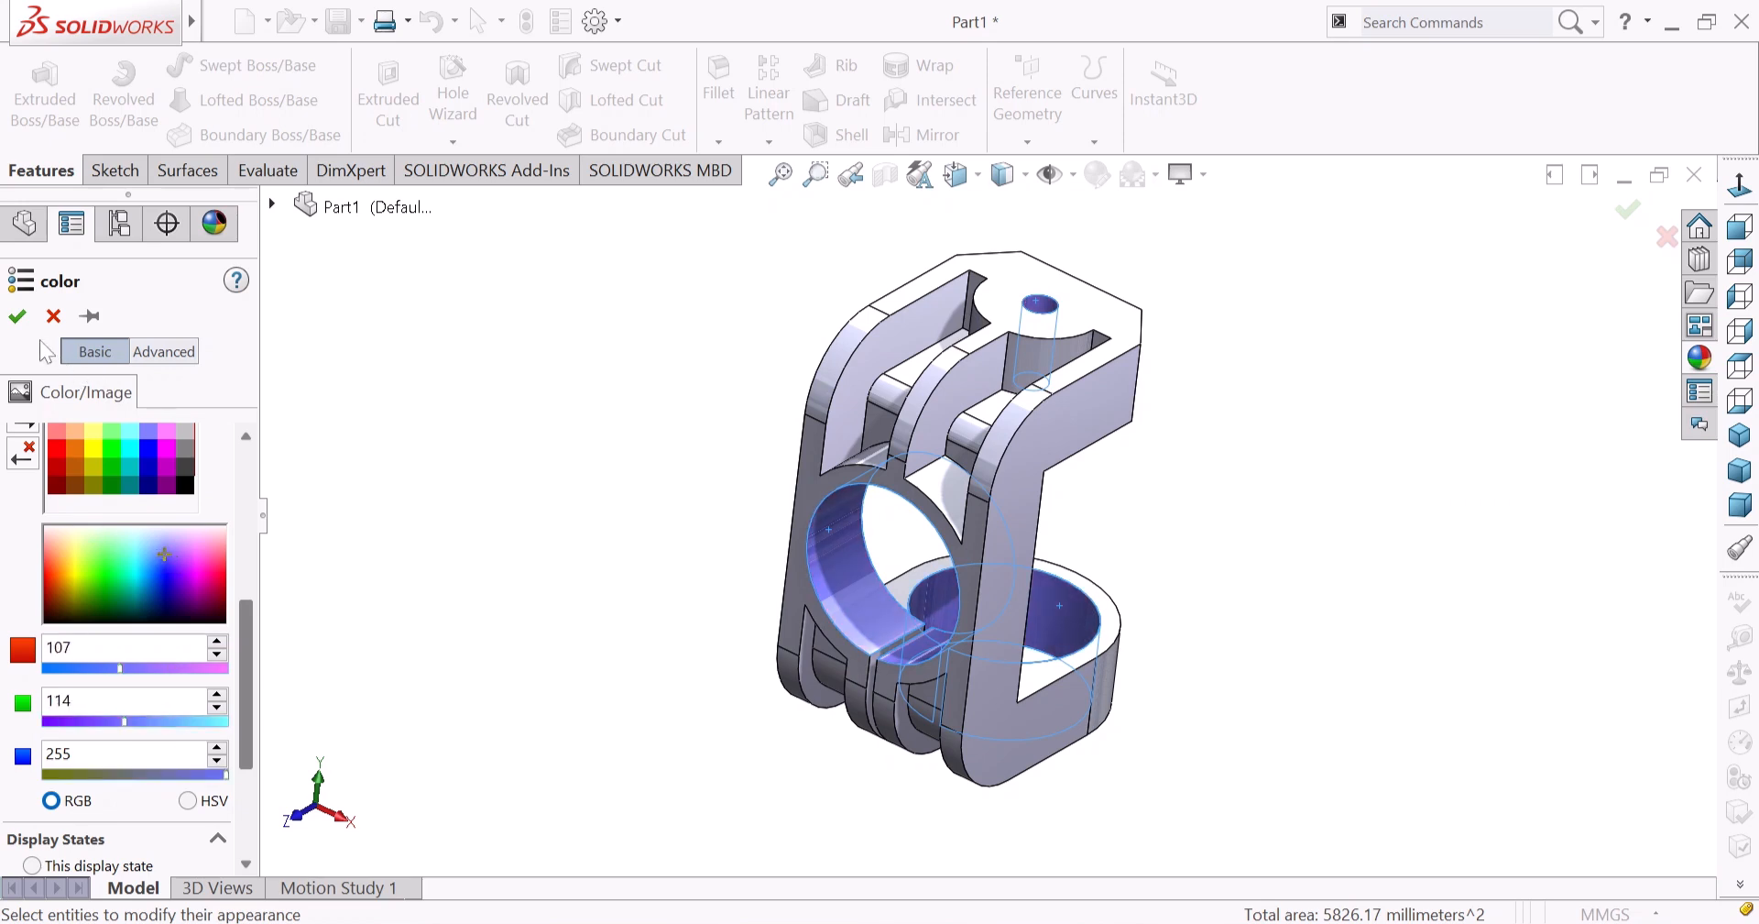
click(17, 317)
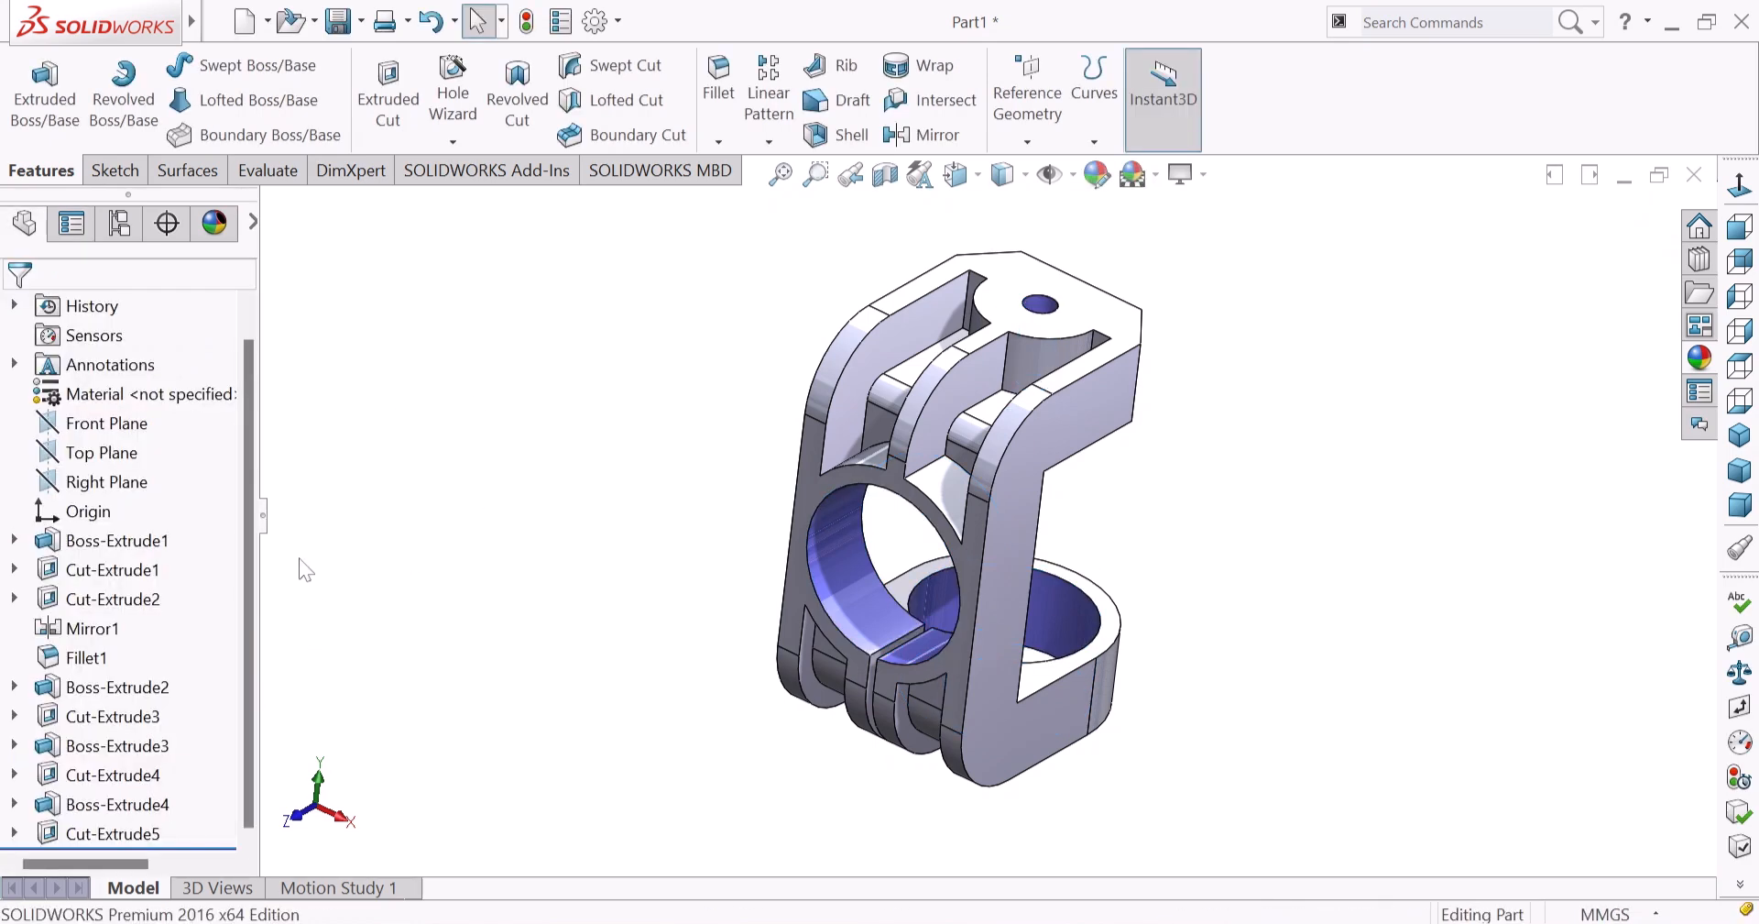
Apply a purple appearance with RGB 173, 45, 255 to the whole part and show it in an isometric view.
click(1097, 174)
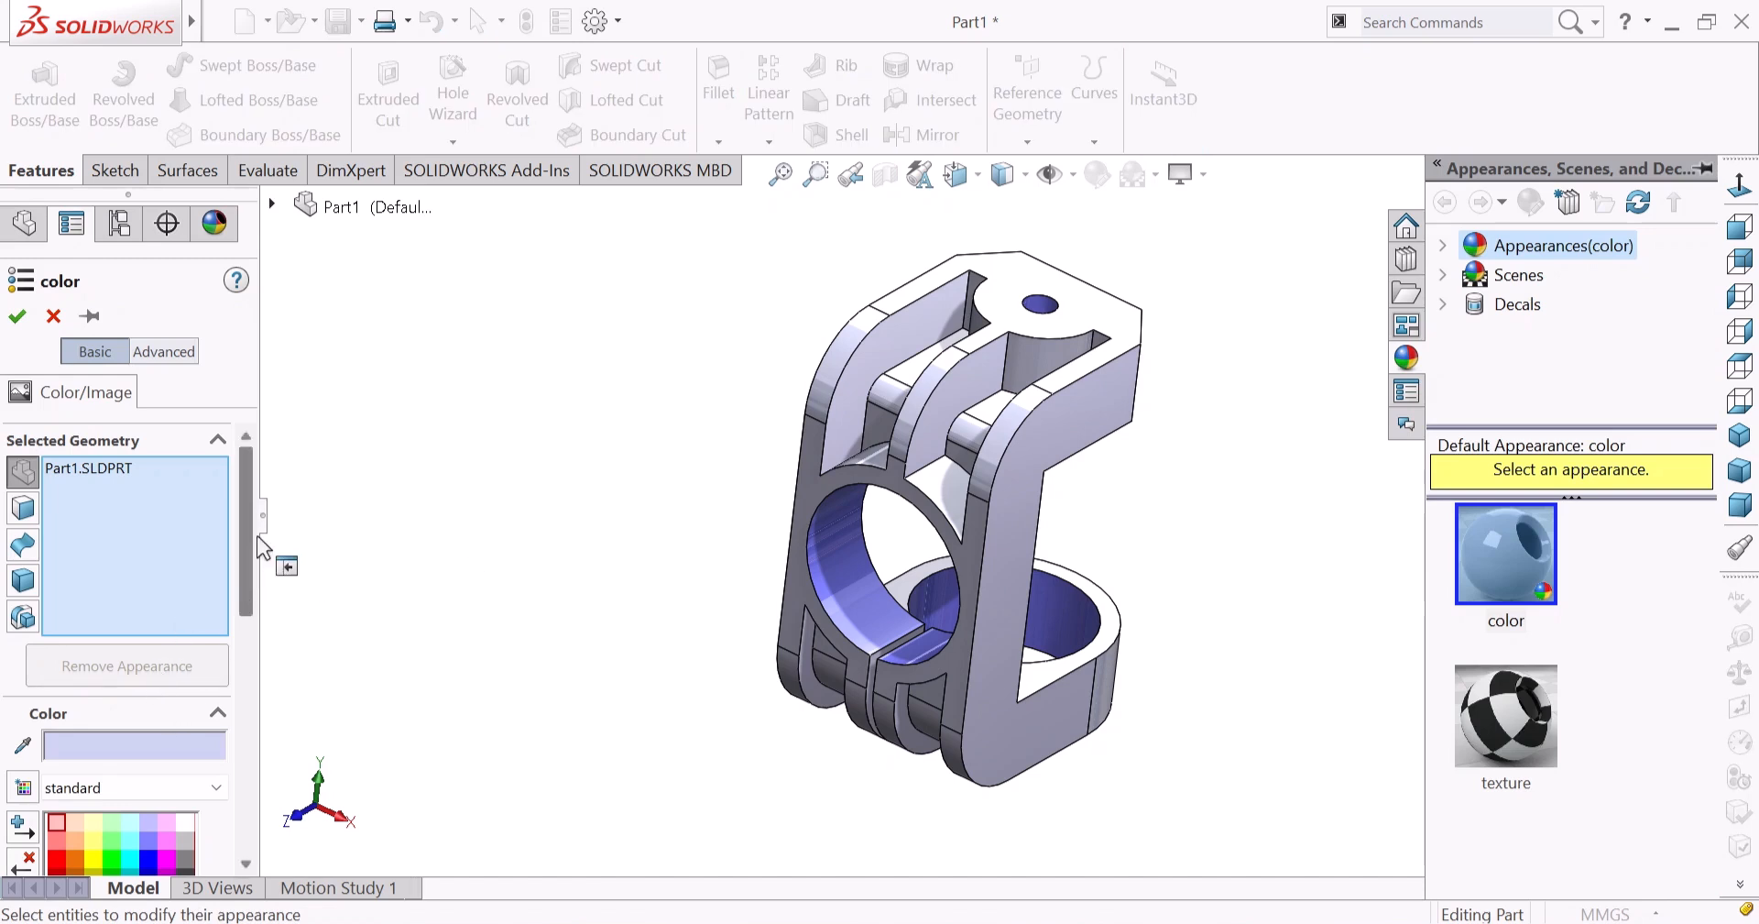
scroll(240, 550, down, 3)
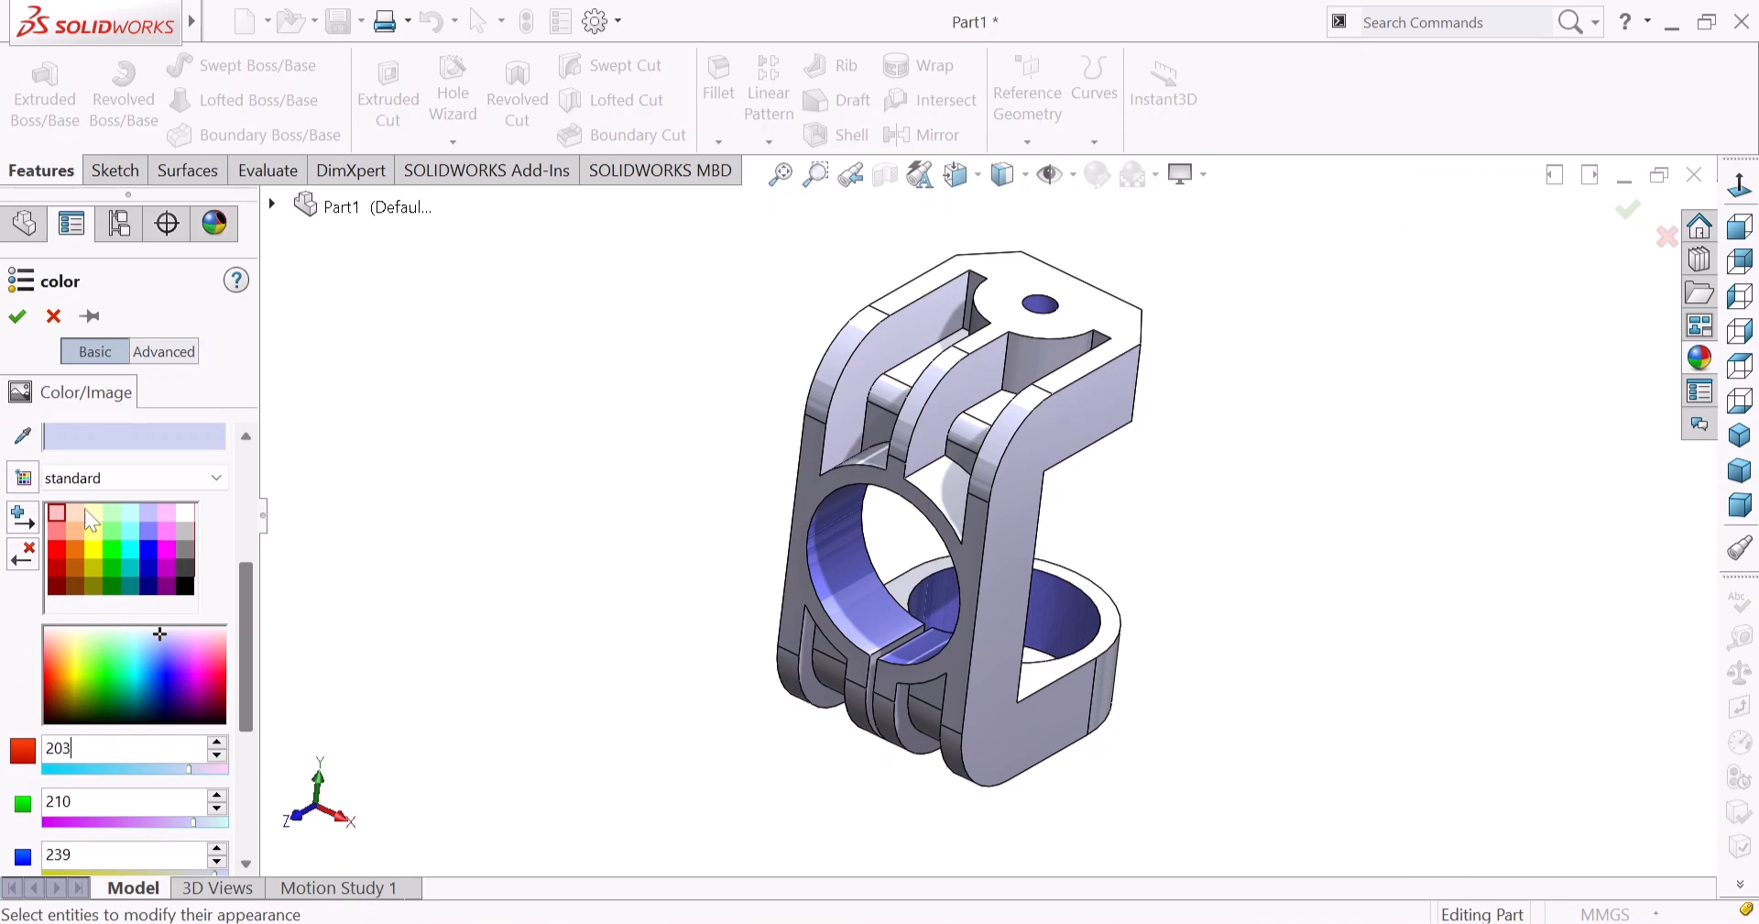
click(172, 658)
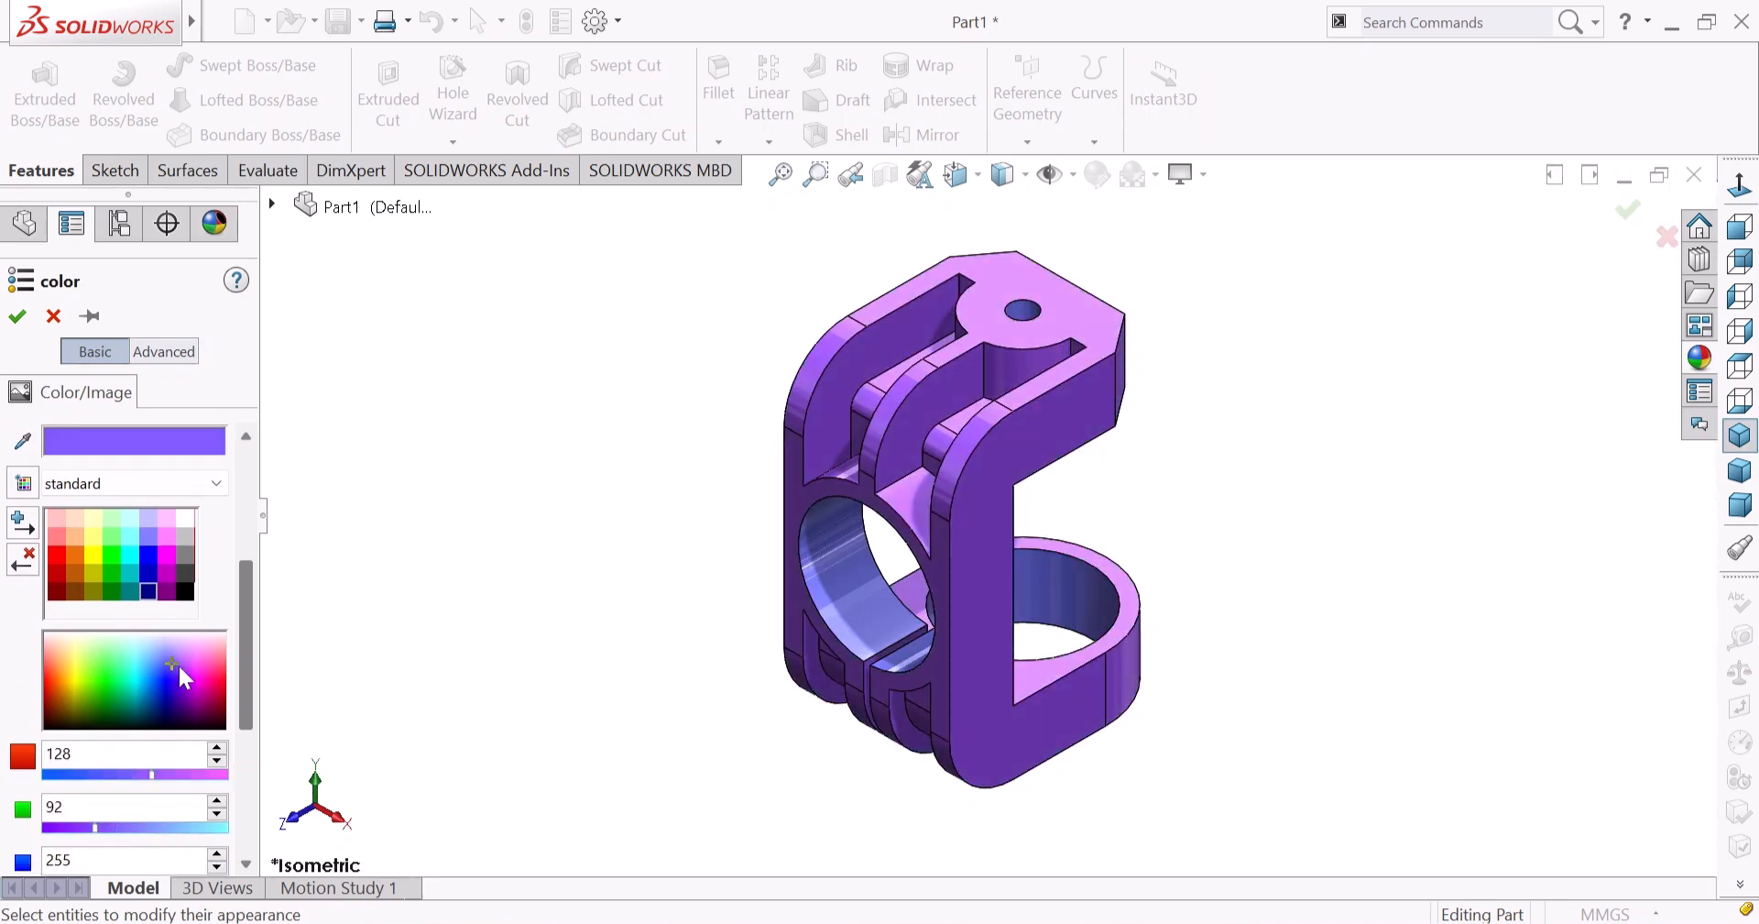
click(180, 664)
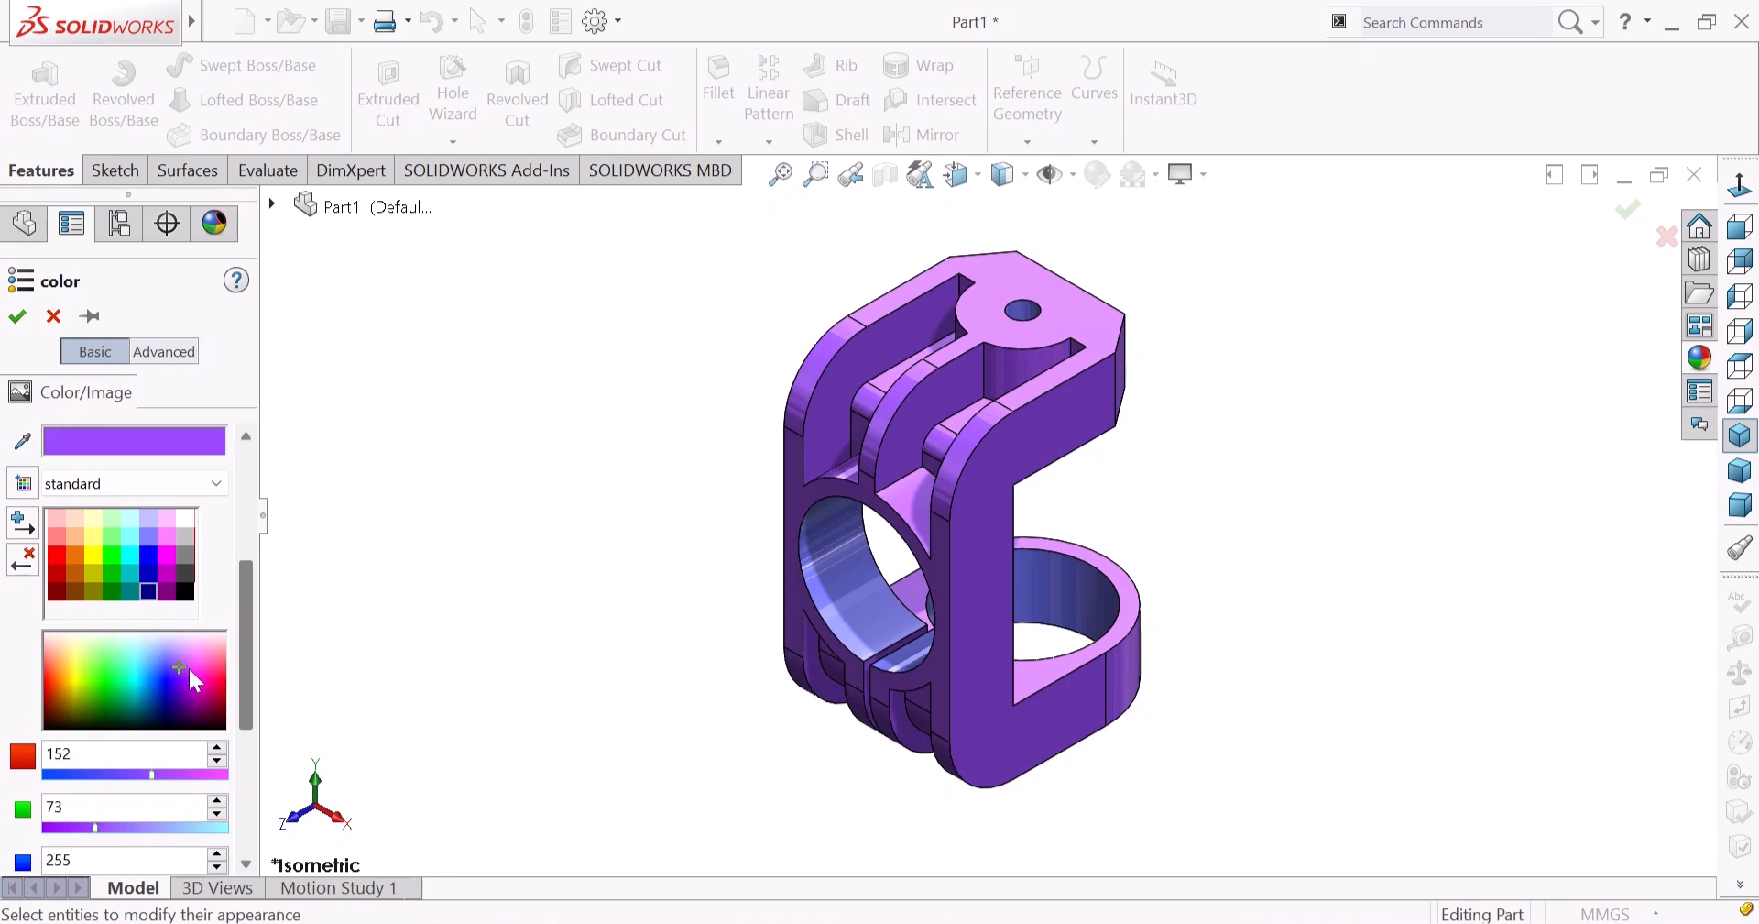
click(188, 669)
click(184, 671)
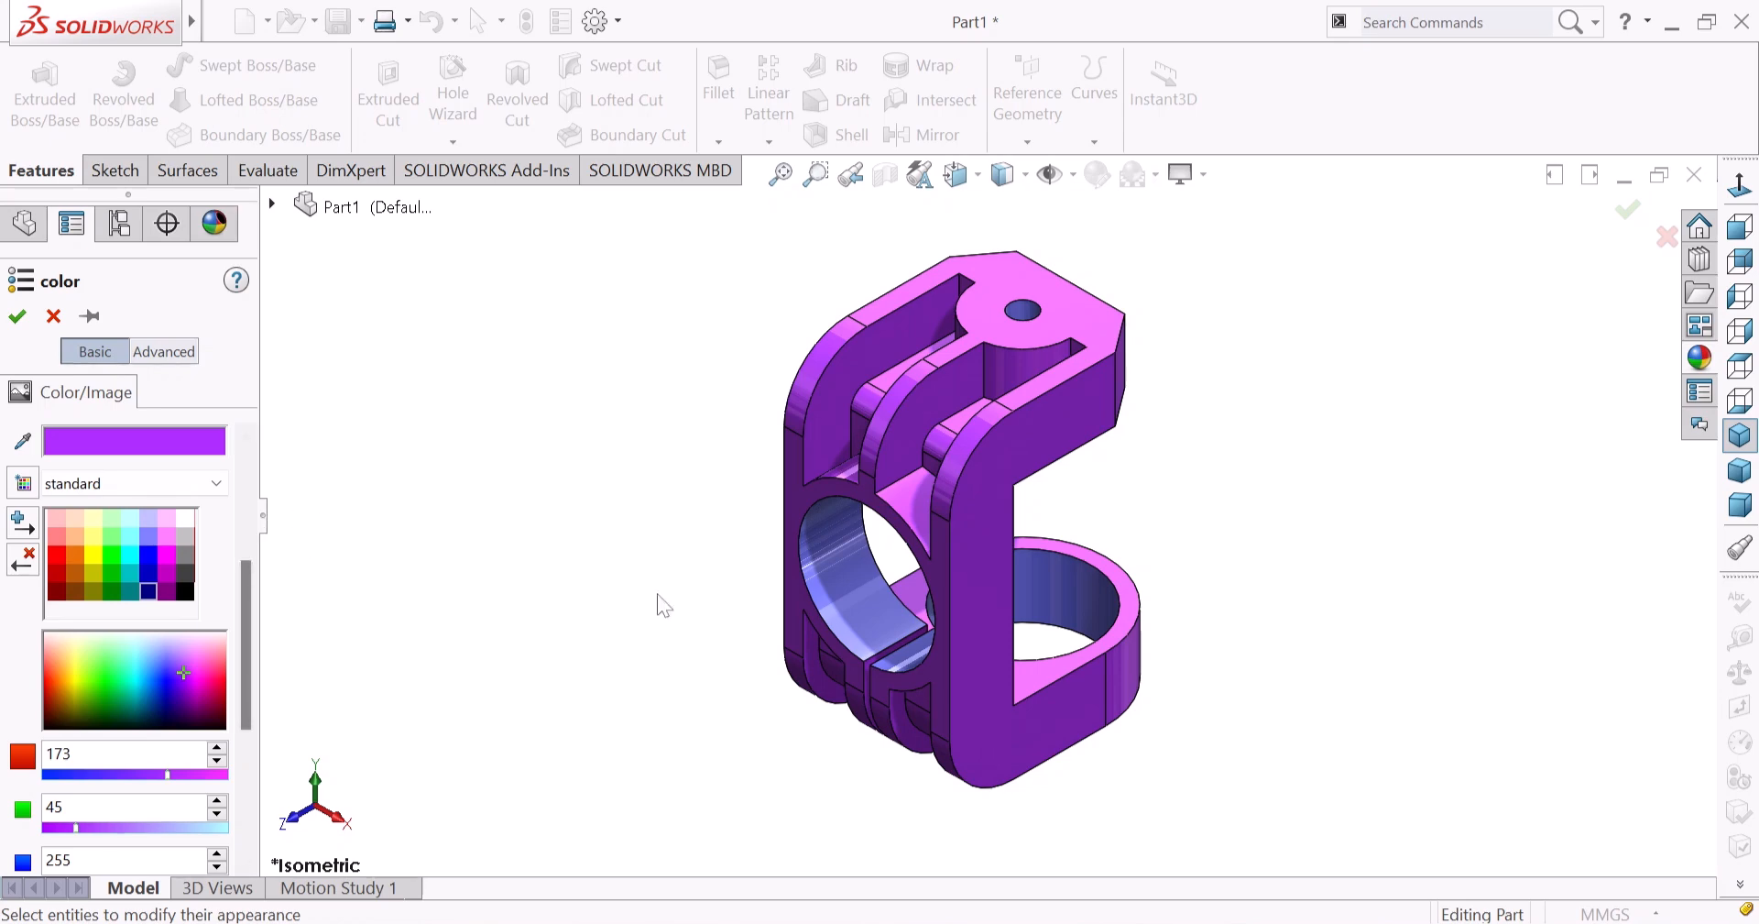
middle_drag(746, 743, 1279, 711)
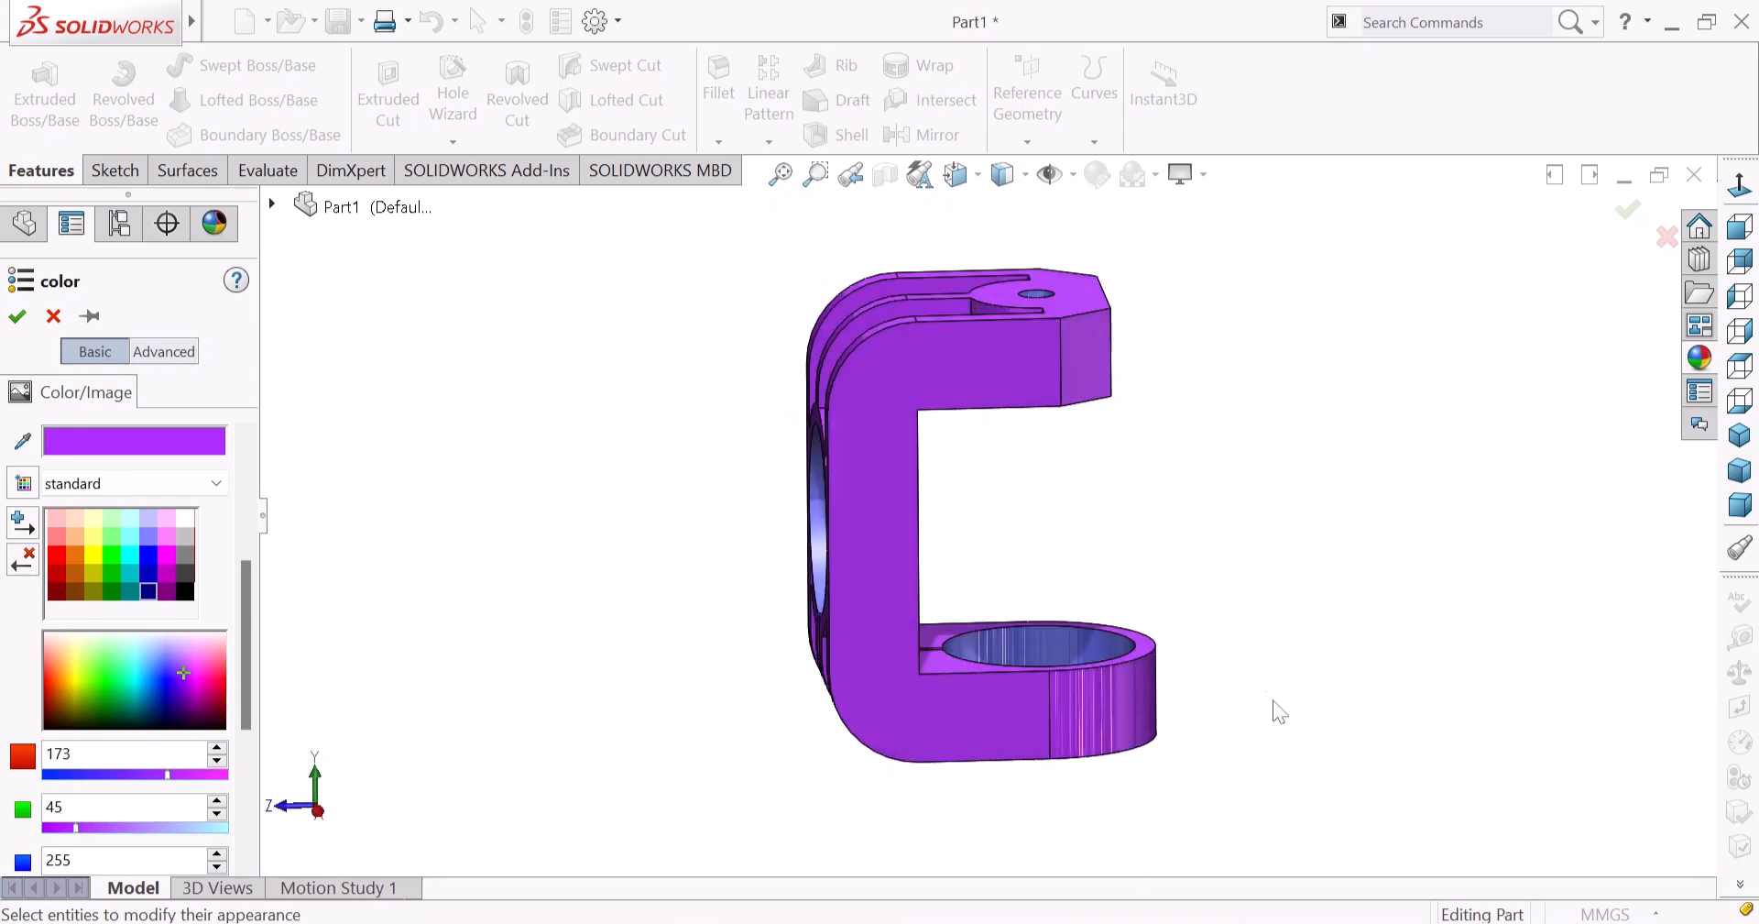
key(ctrl+7)
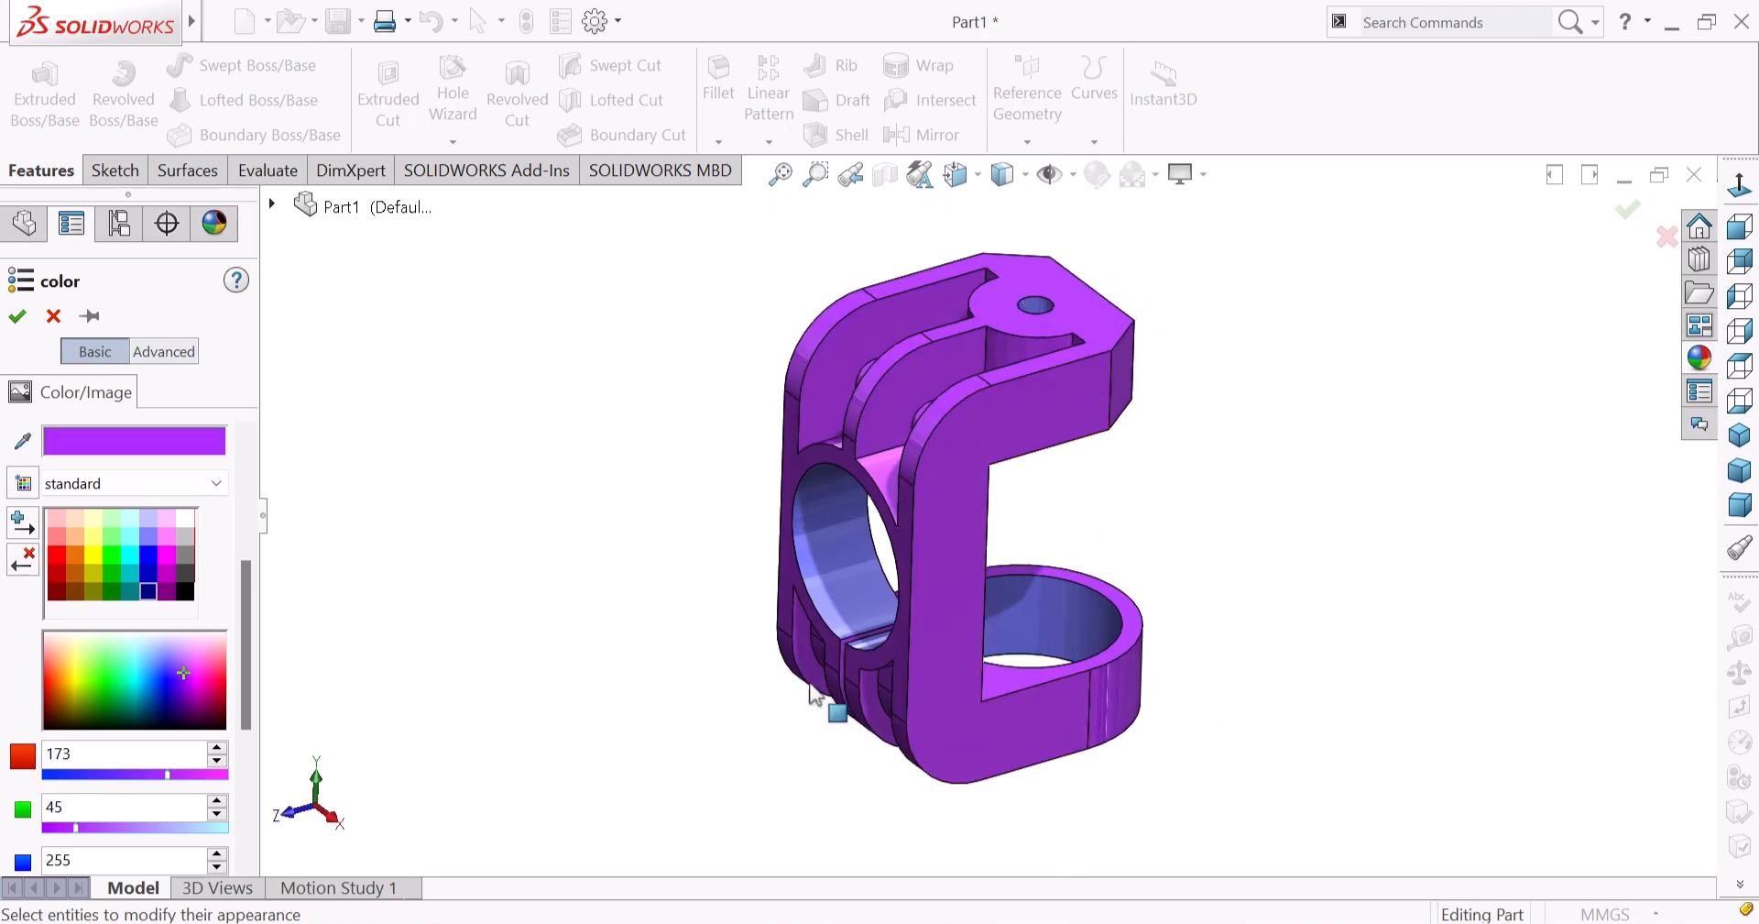
click(18, 316)
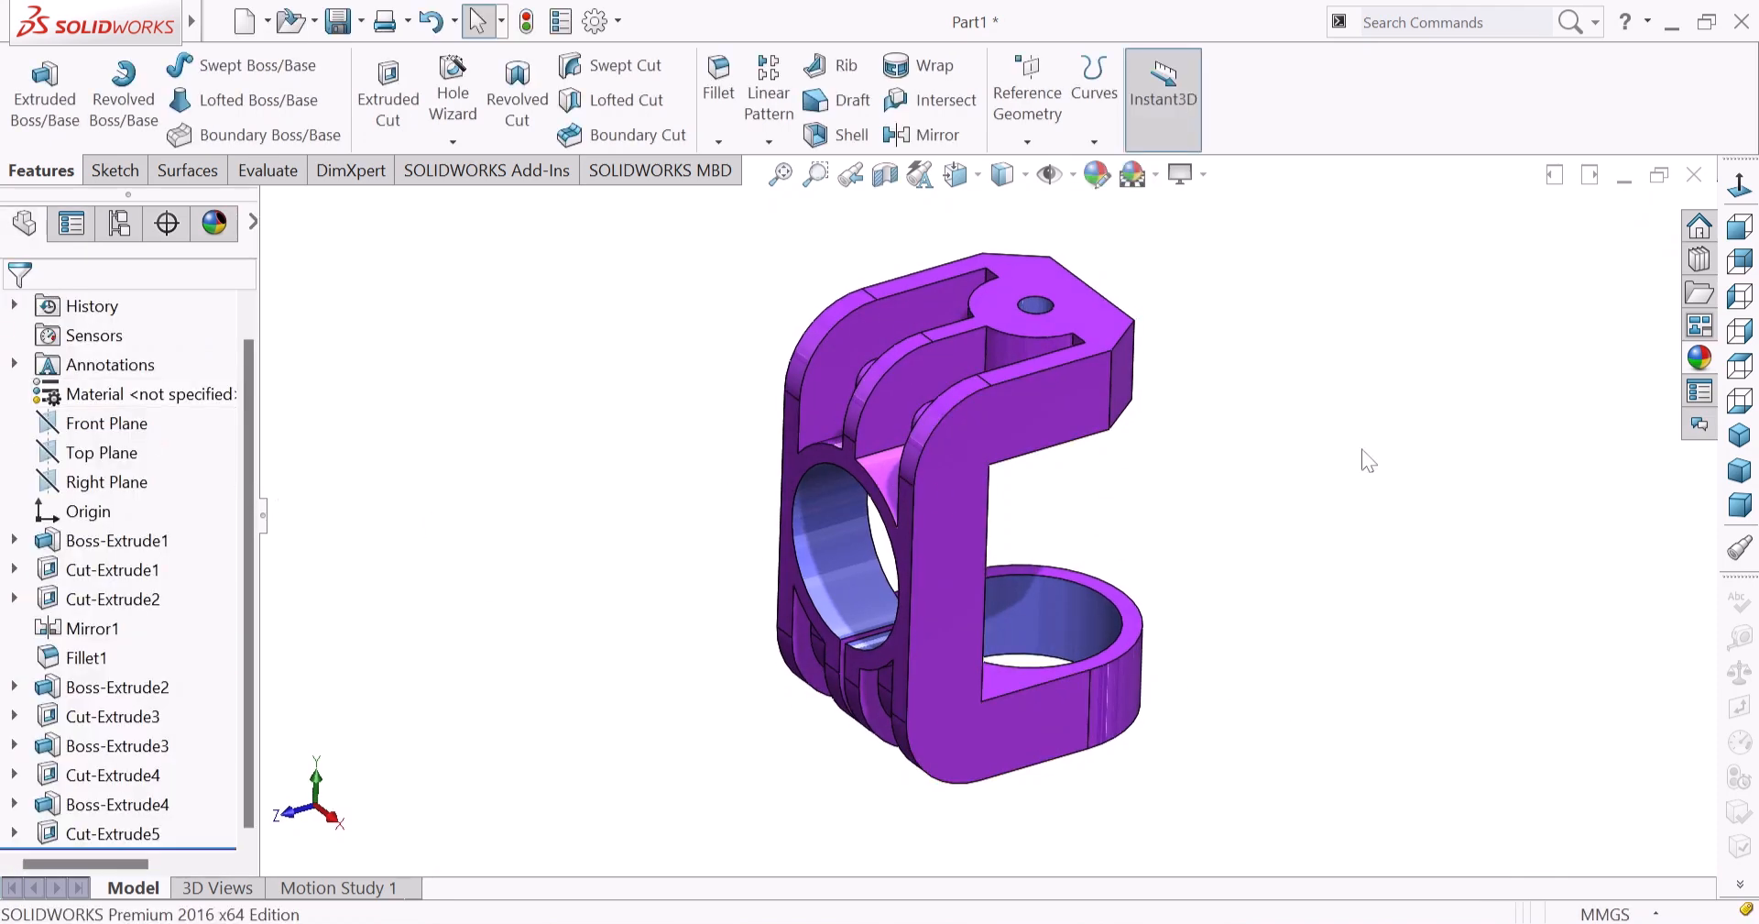
click(1744, 444)
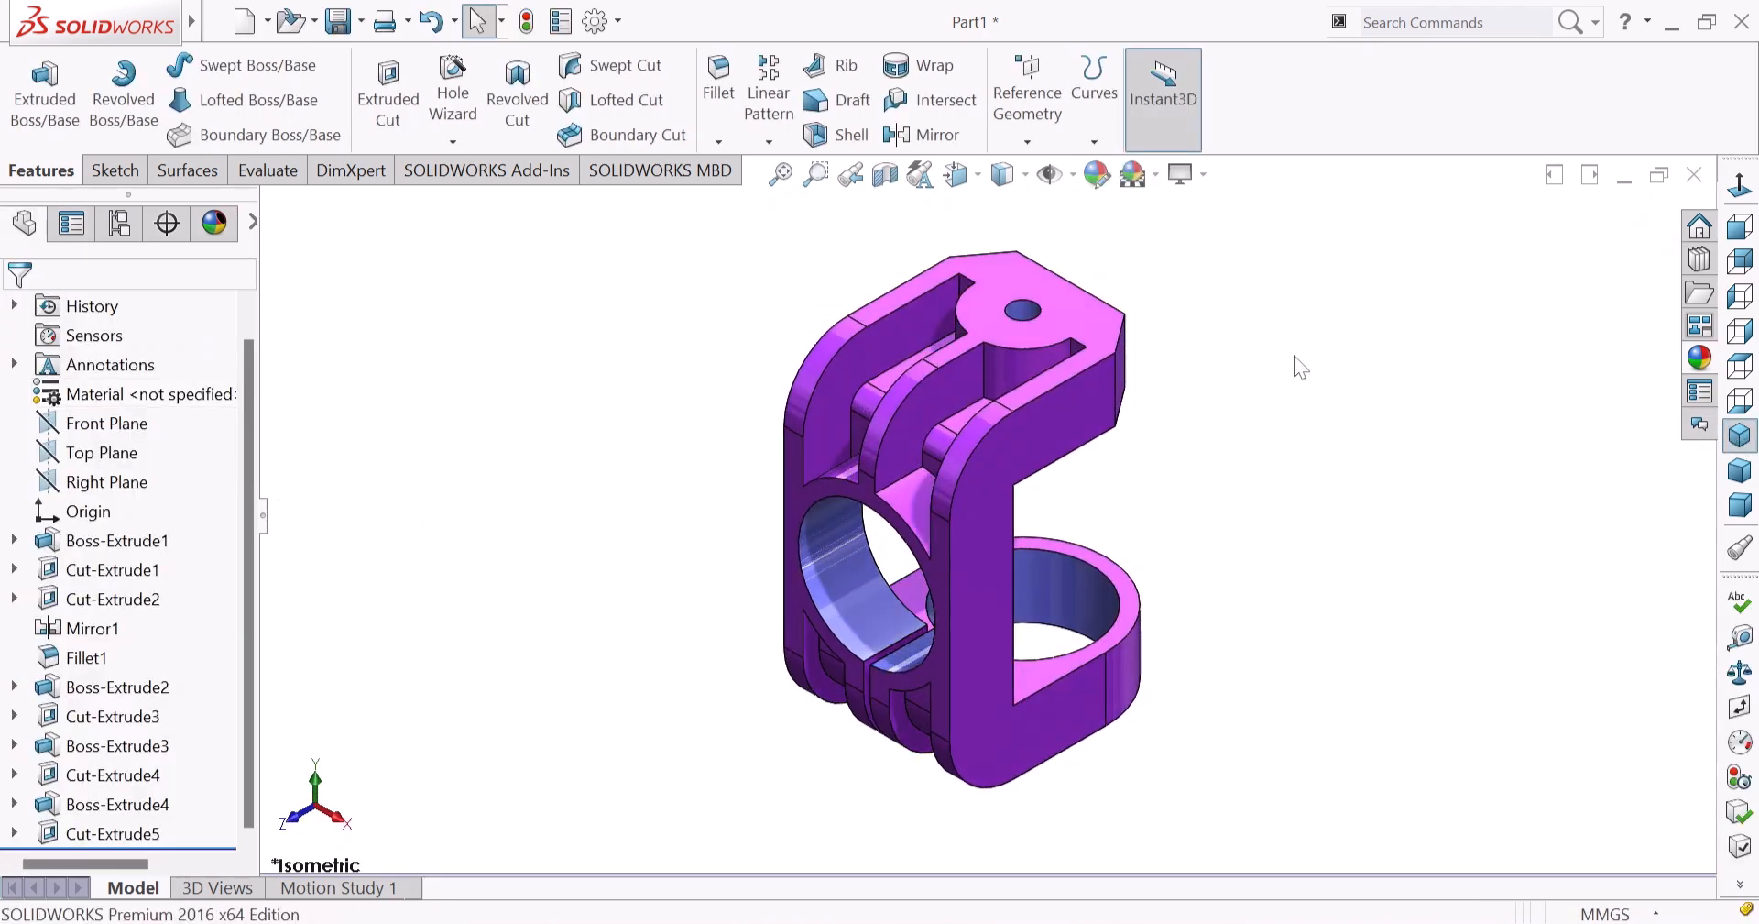
Try Shadows In Shaded Mode on the part, then return to RealView Graphics and the isometric view.
click(1201, 172)
click(1228, 243)
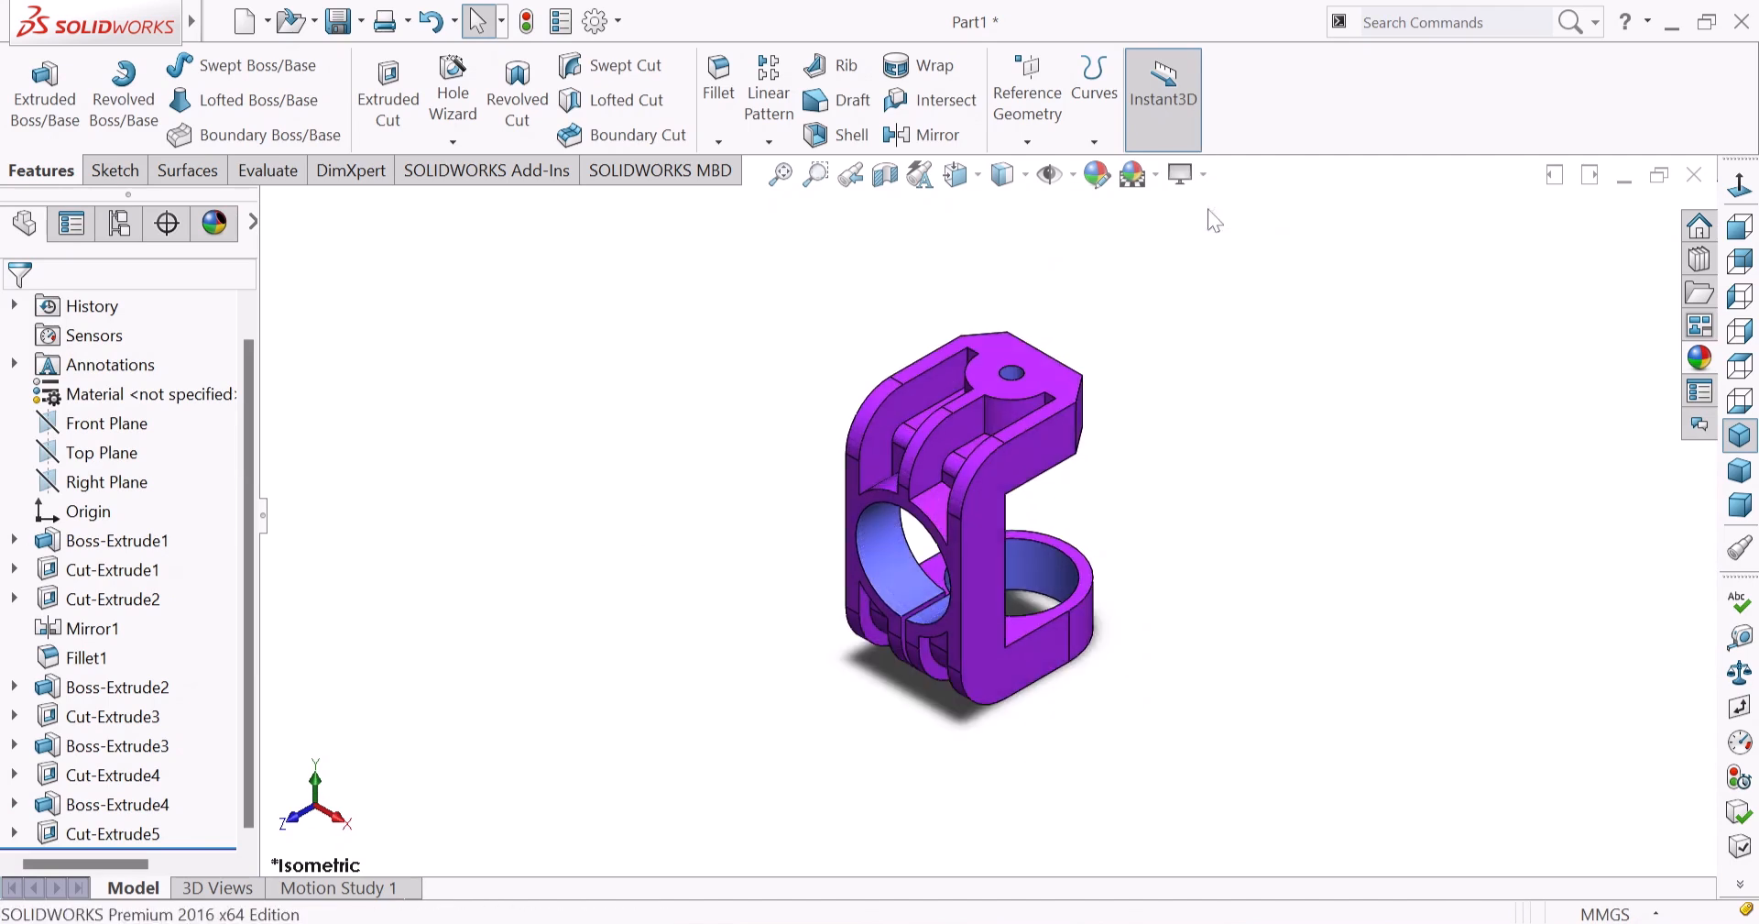
click(1190, 173)
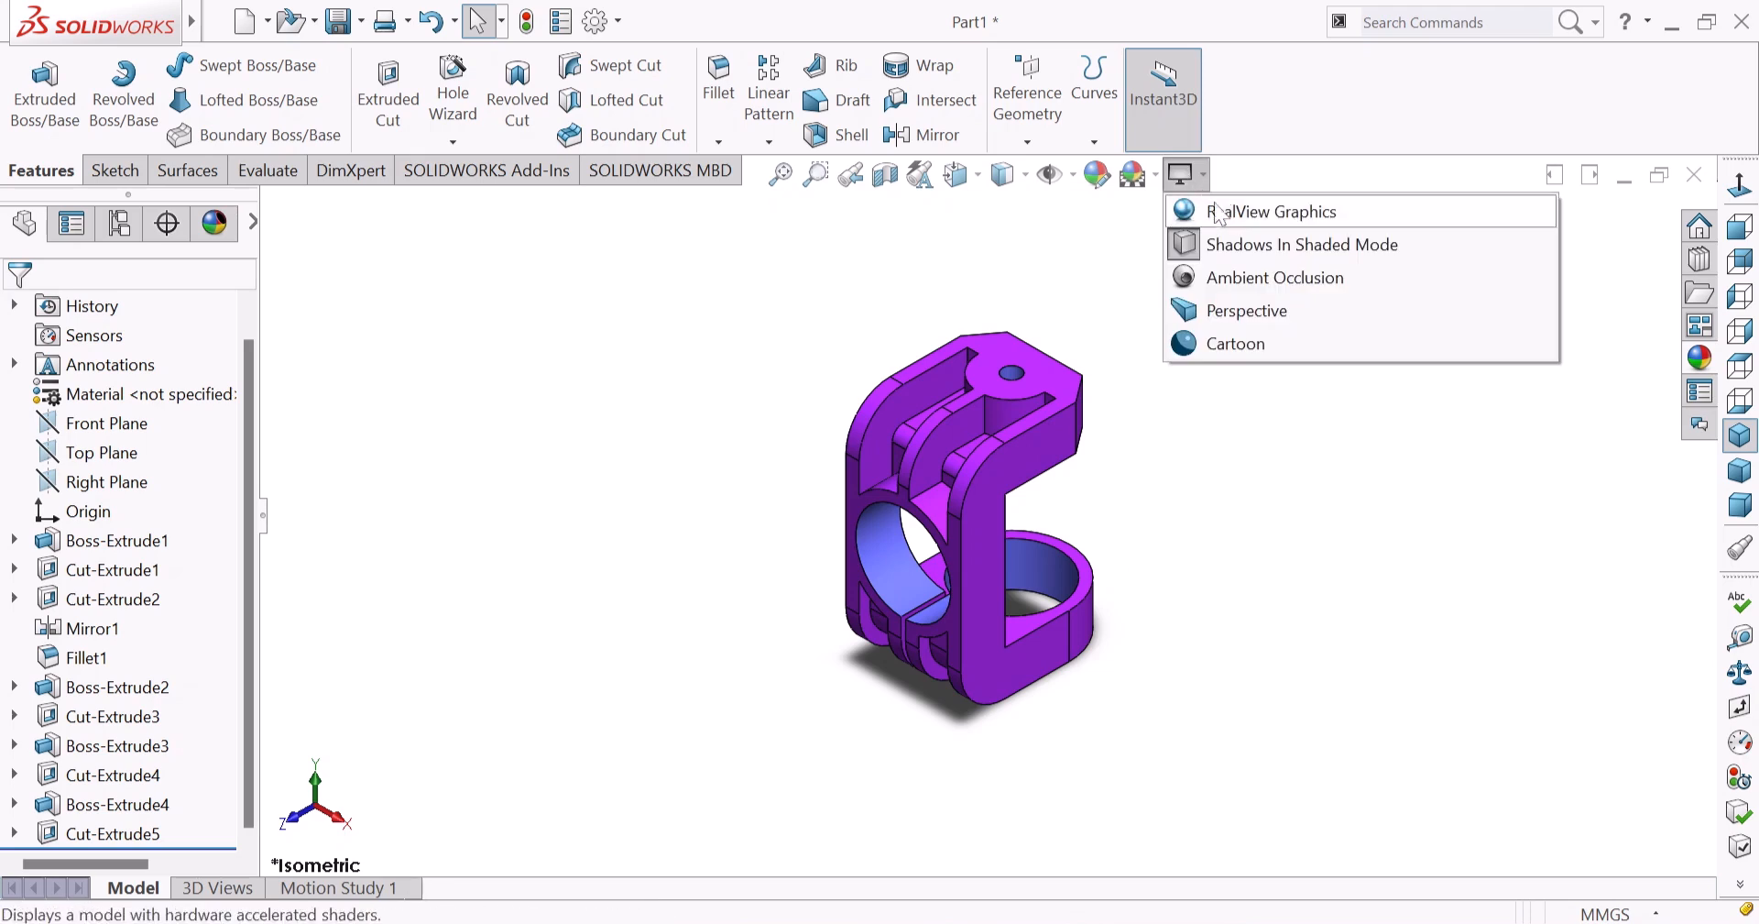
click(1218, 203)
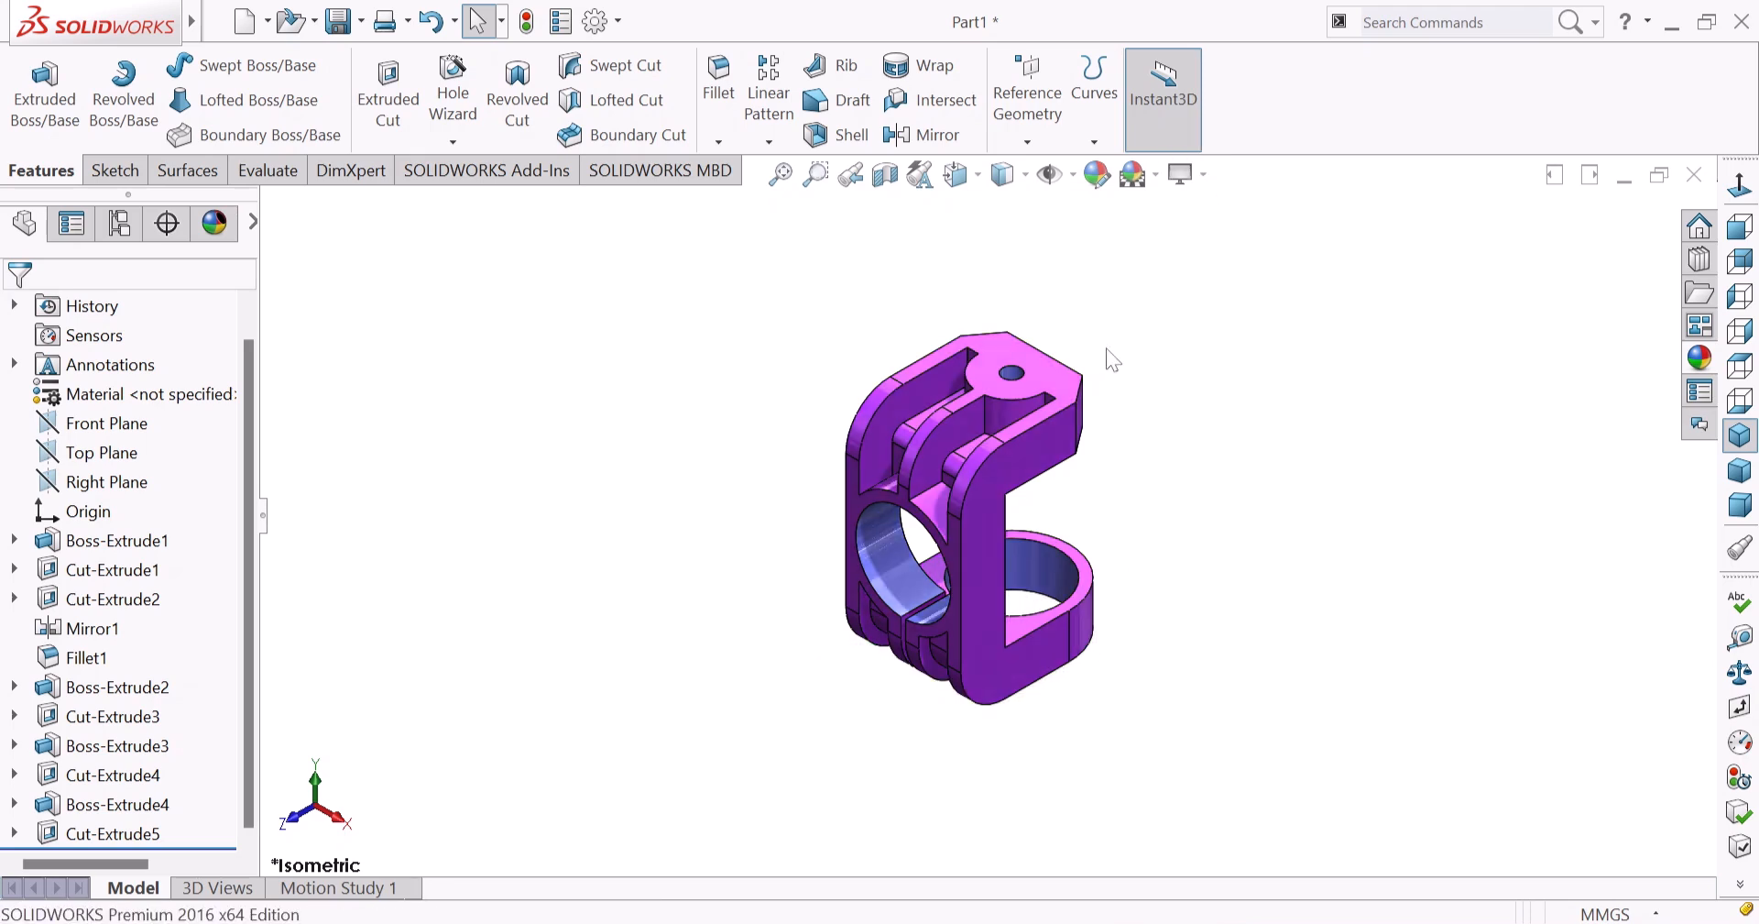
mouse_move(1107, 353)
middle_down()
mouse_move(1151, 393)
mouse_move(1159, 451)
mouse_move(1140, 323)
mouse_move(1091, 355)
middle_up()
key(ctrl+7)
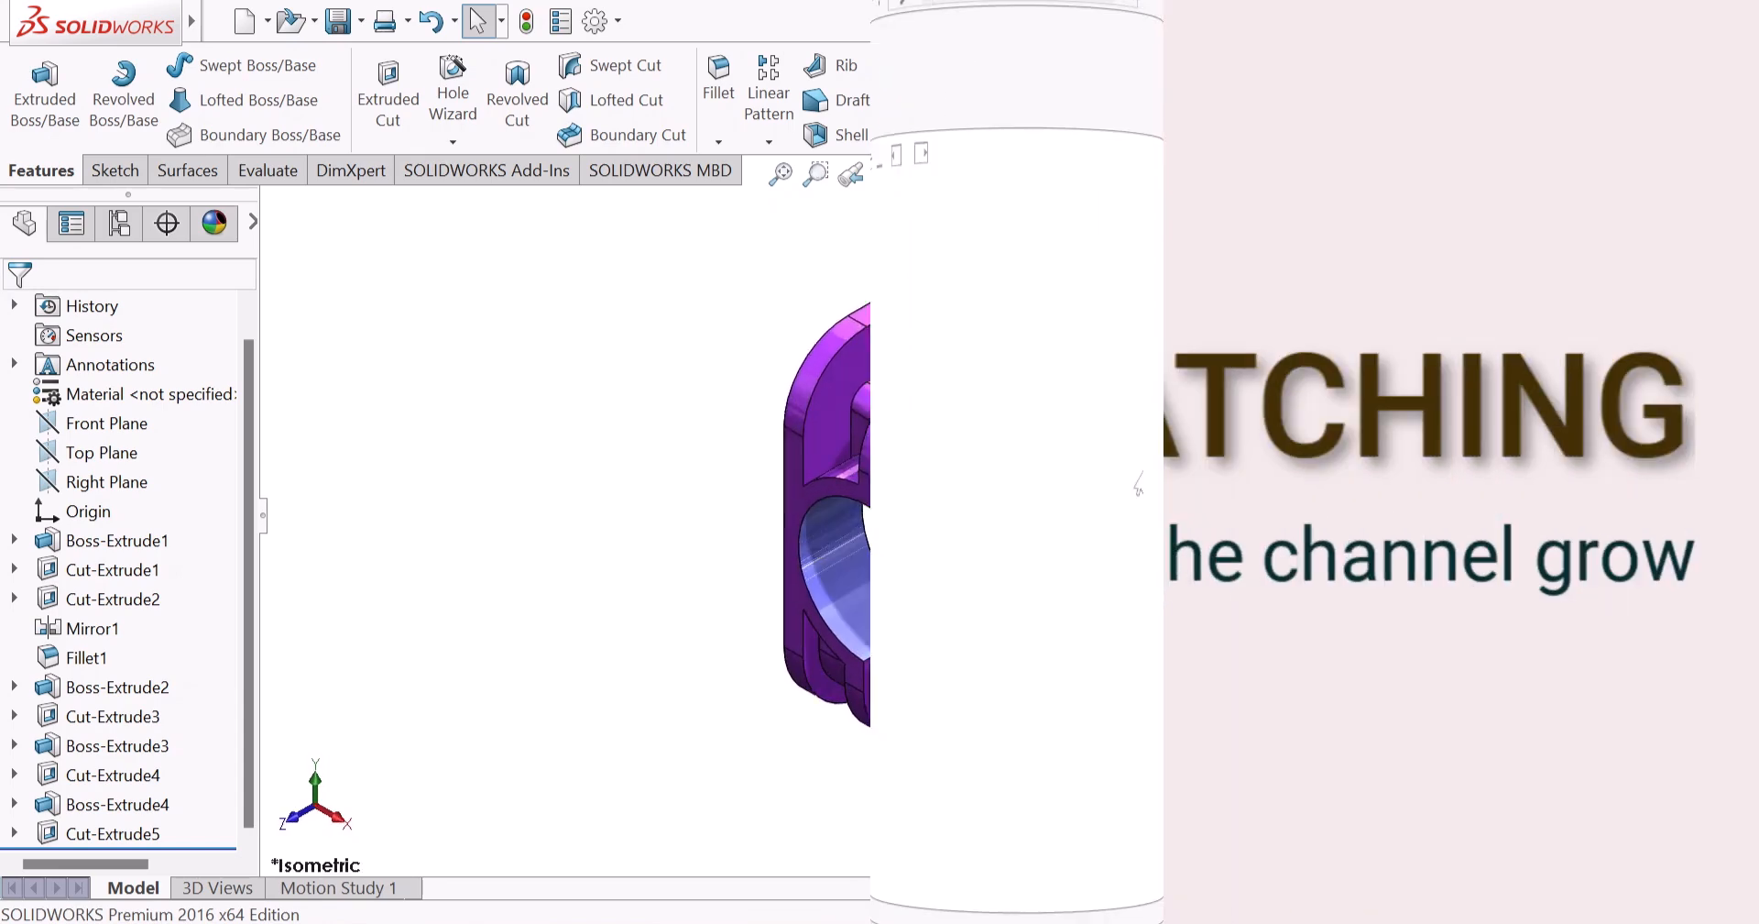